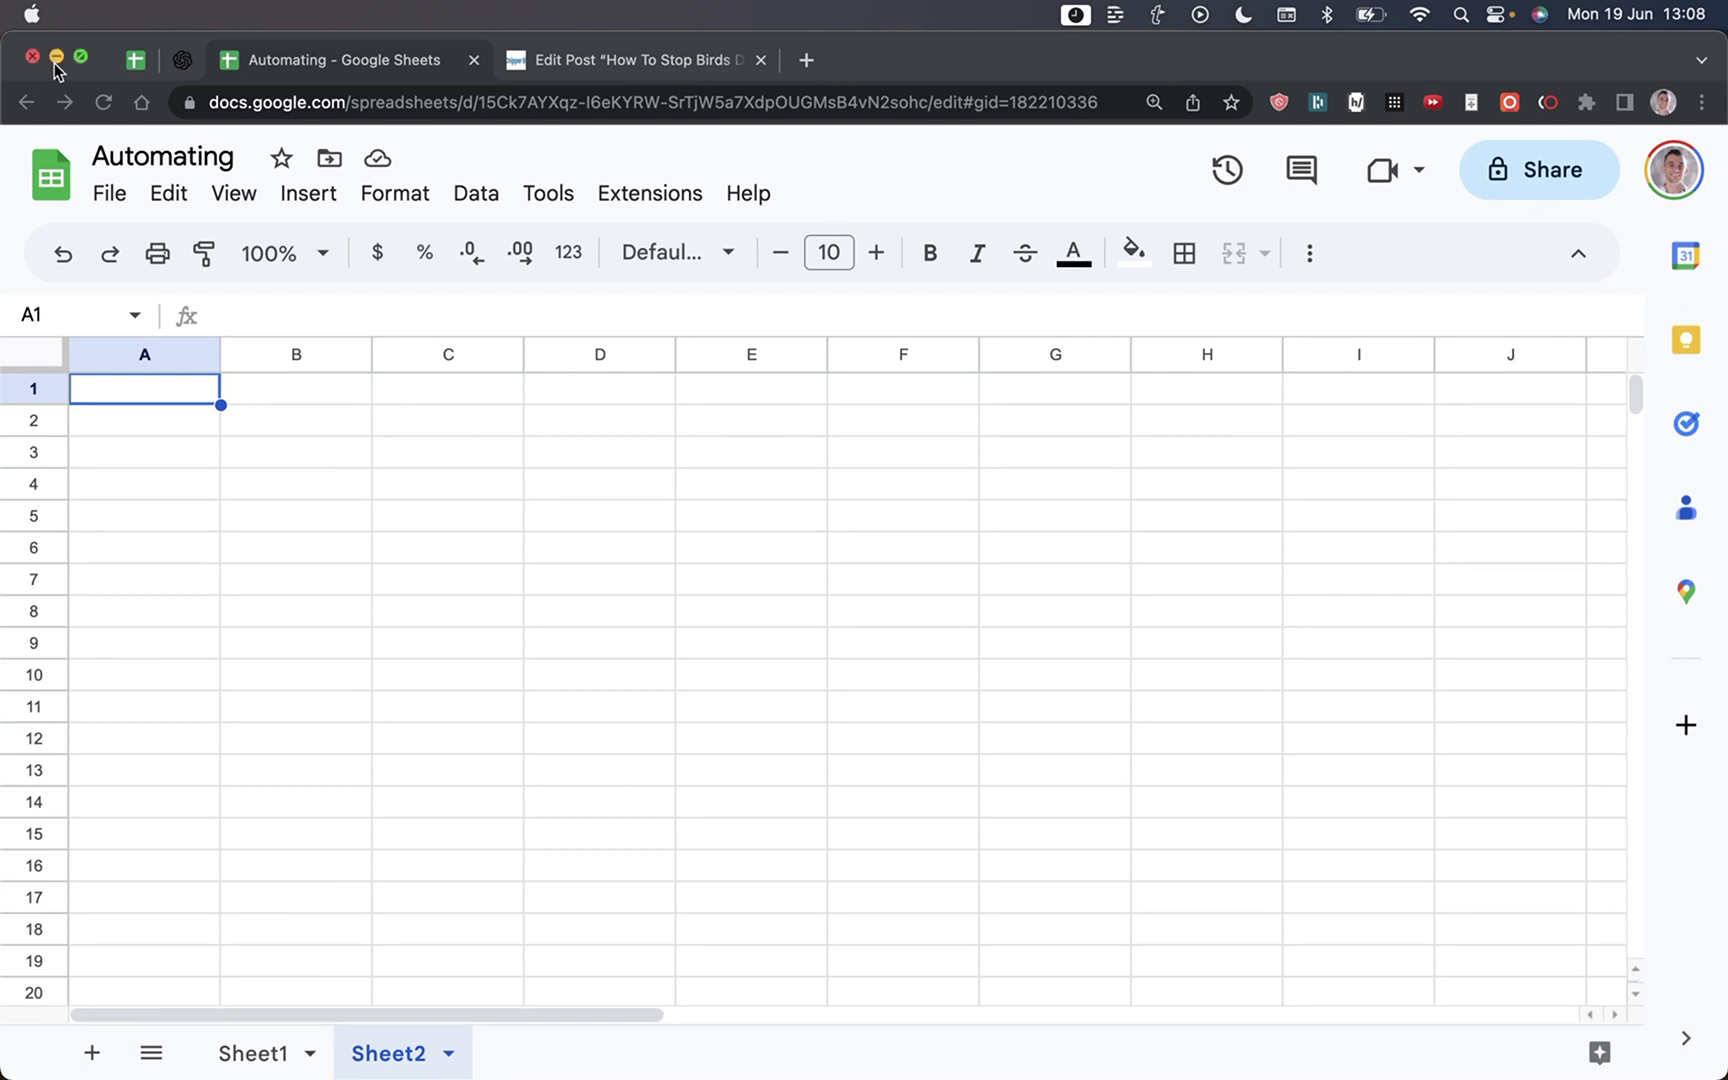
Step: Look through the WordPress post on stopping birds destroying hanging baskets, including the Yoast SEO title, slug and meta description fields
click(560, 60)
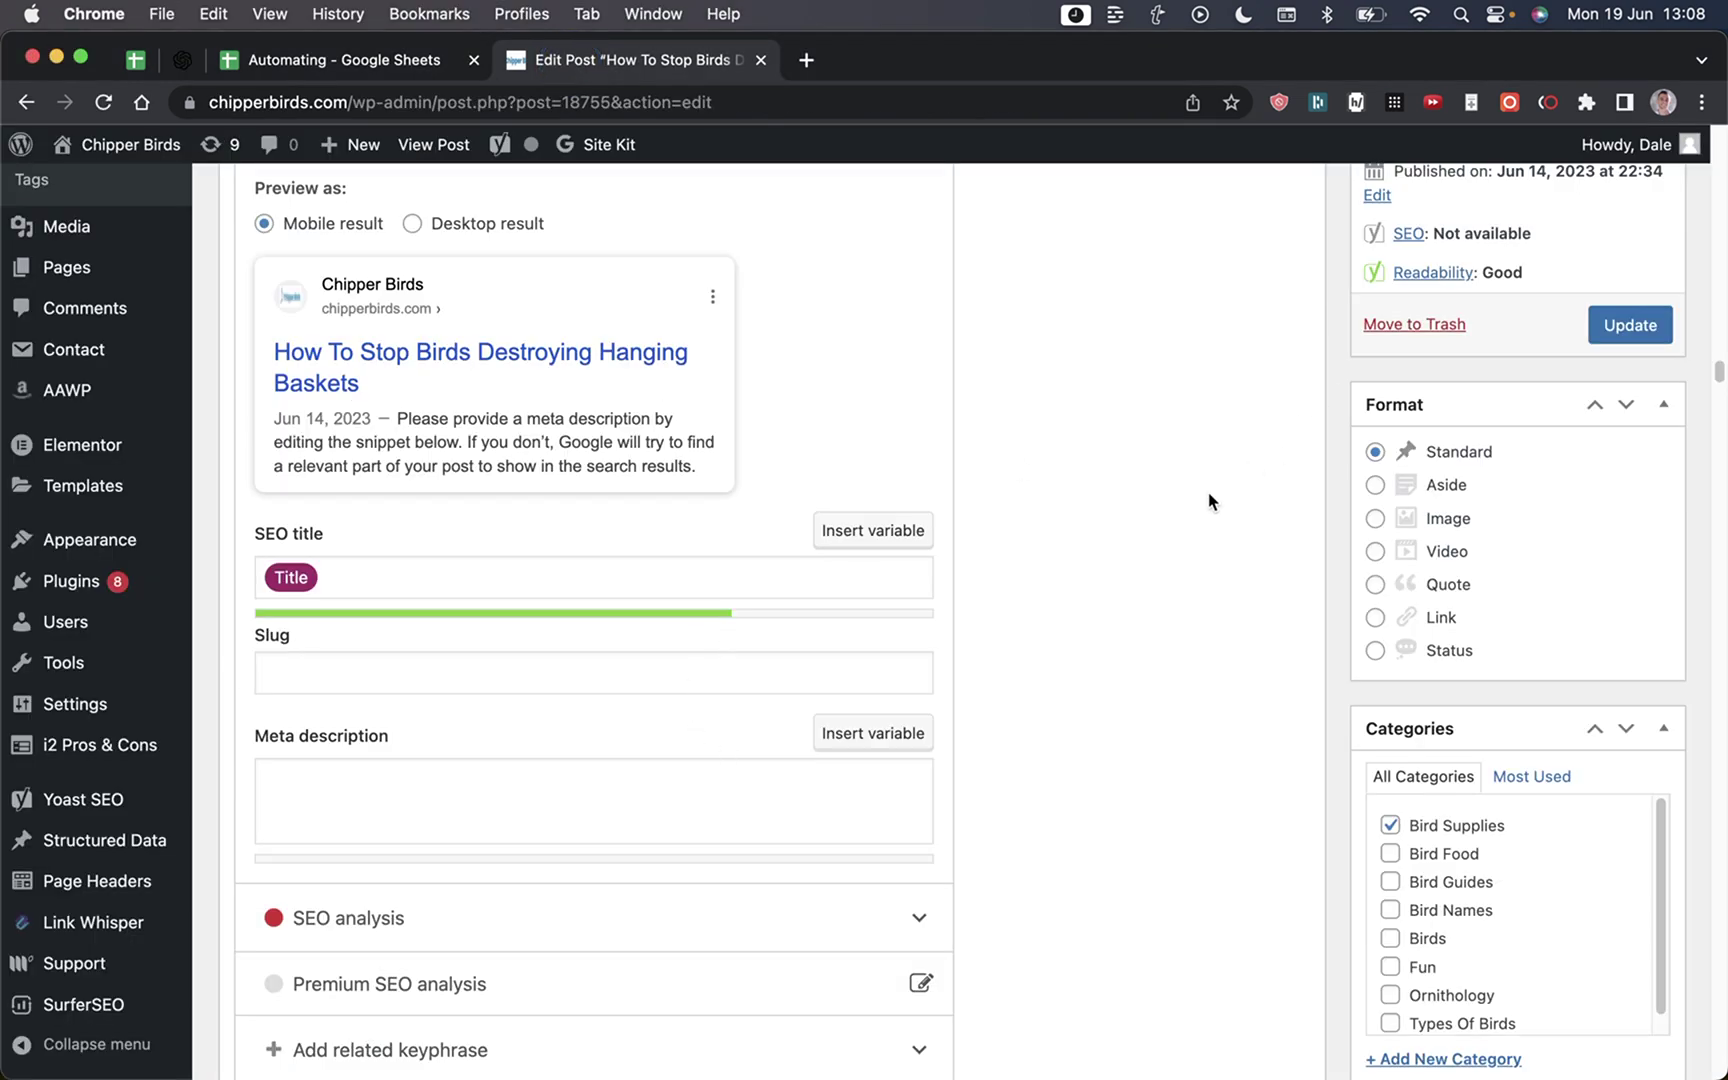
scroll(1140, 528, up, 15)
scroll(1140, 528, down, 10)
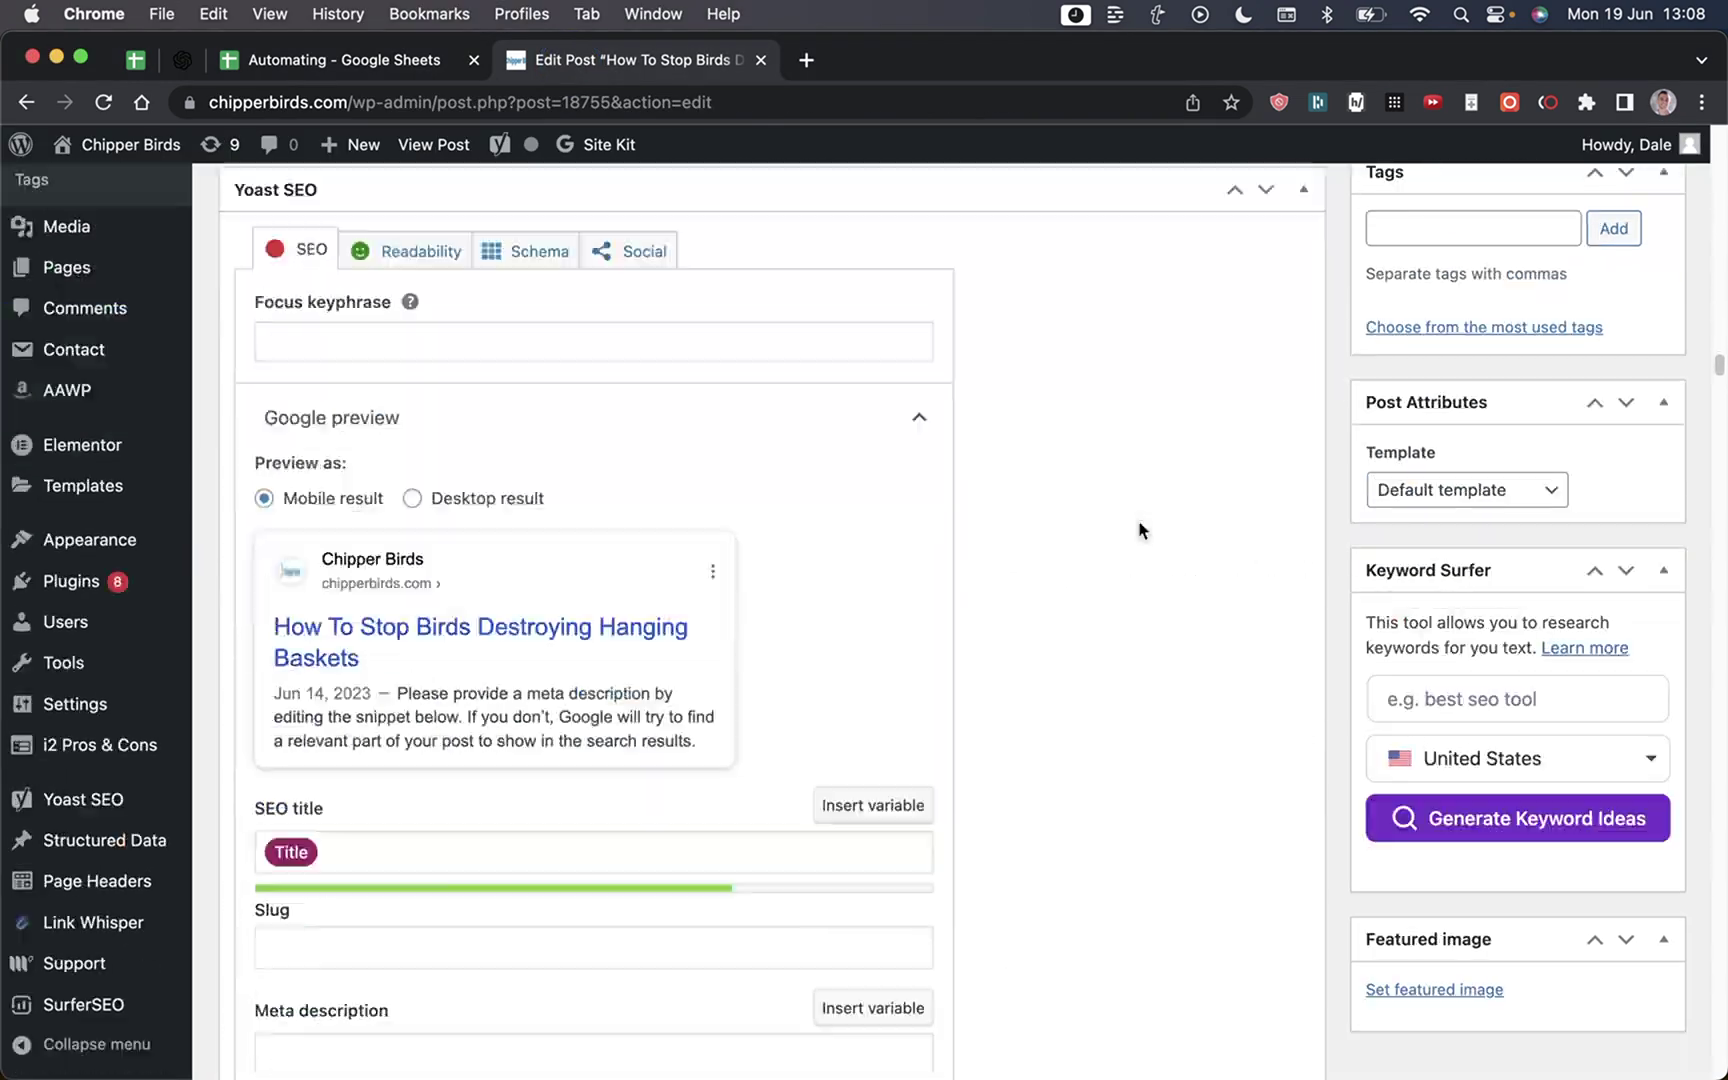
scroll(1140, 528, down, 10)
scroll(1138, 528, up, 20)
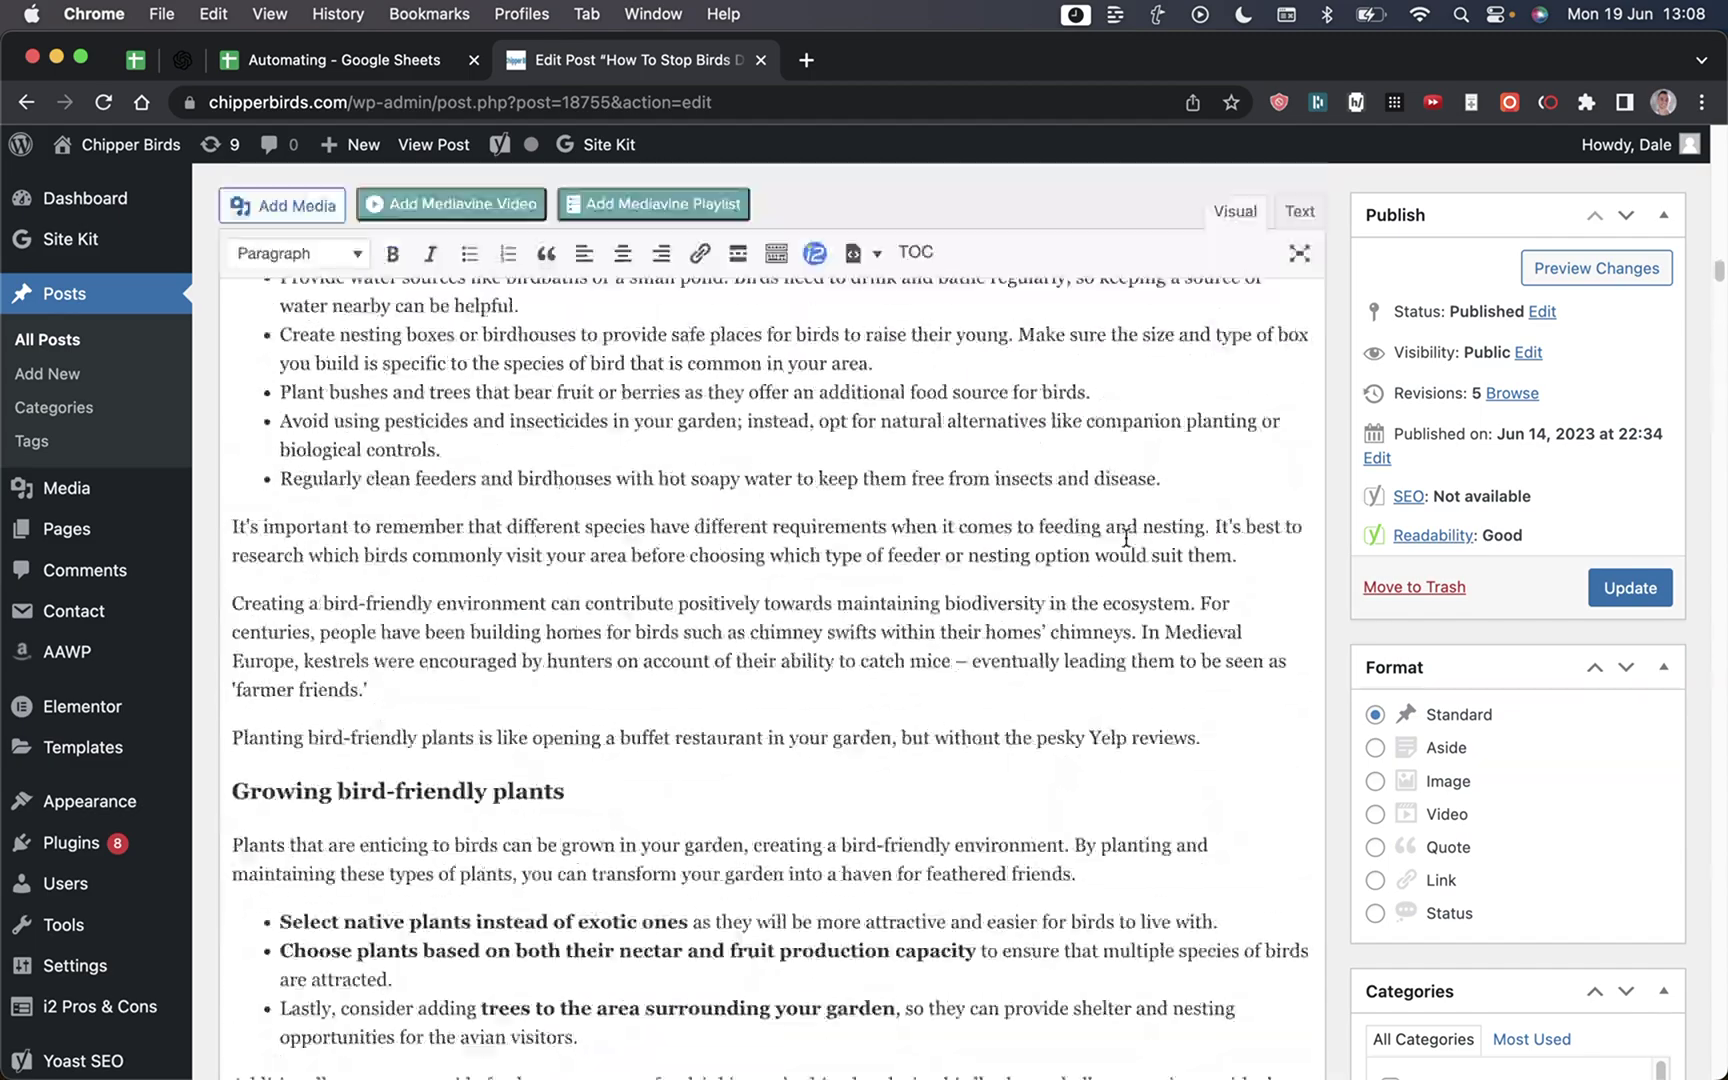
scroll(1126, 538, up, 15)
scroll(662, 484, down, 20)
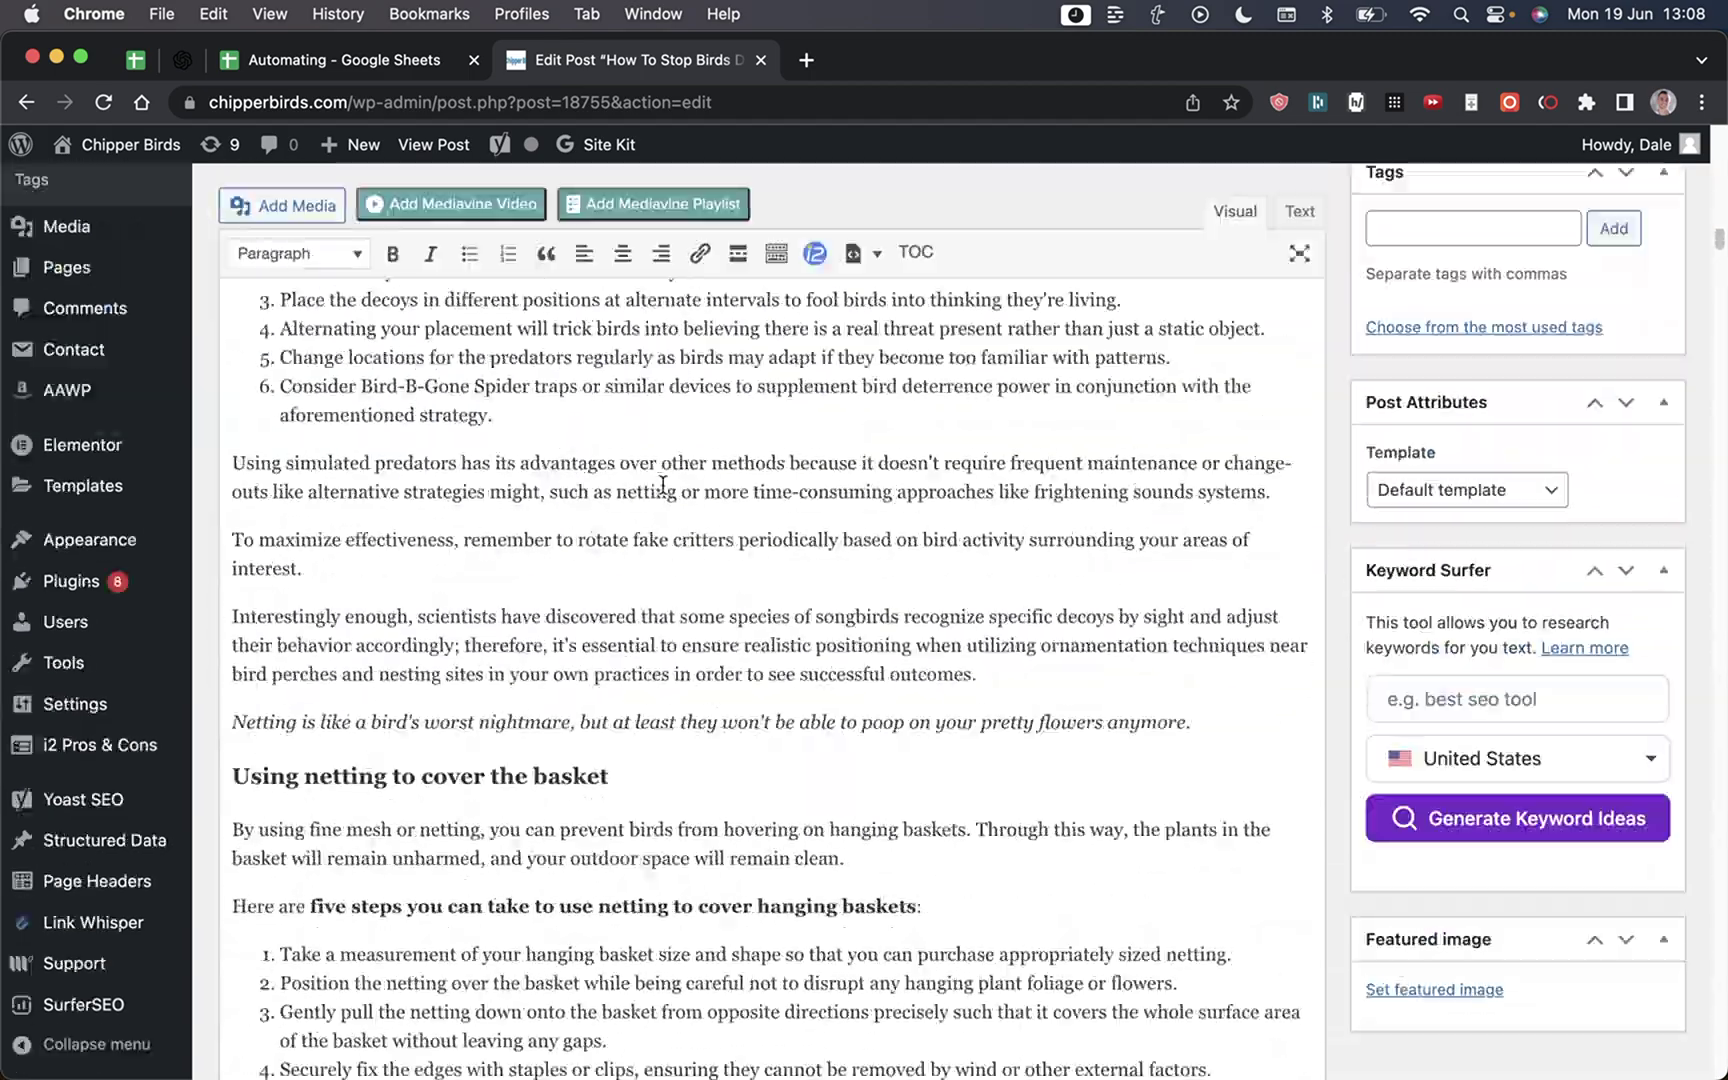
scroll(662, 484, down, 20)
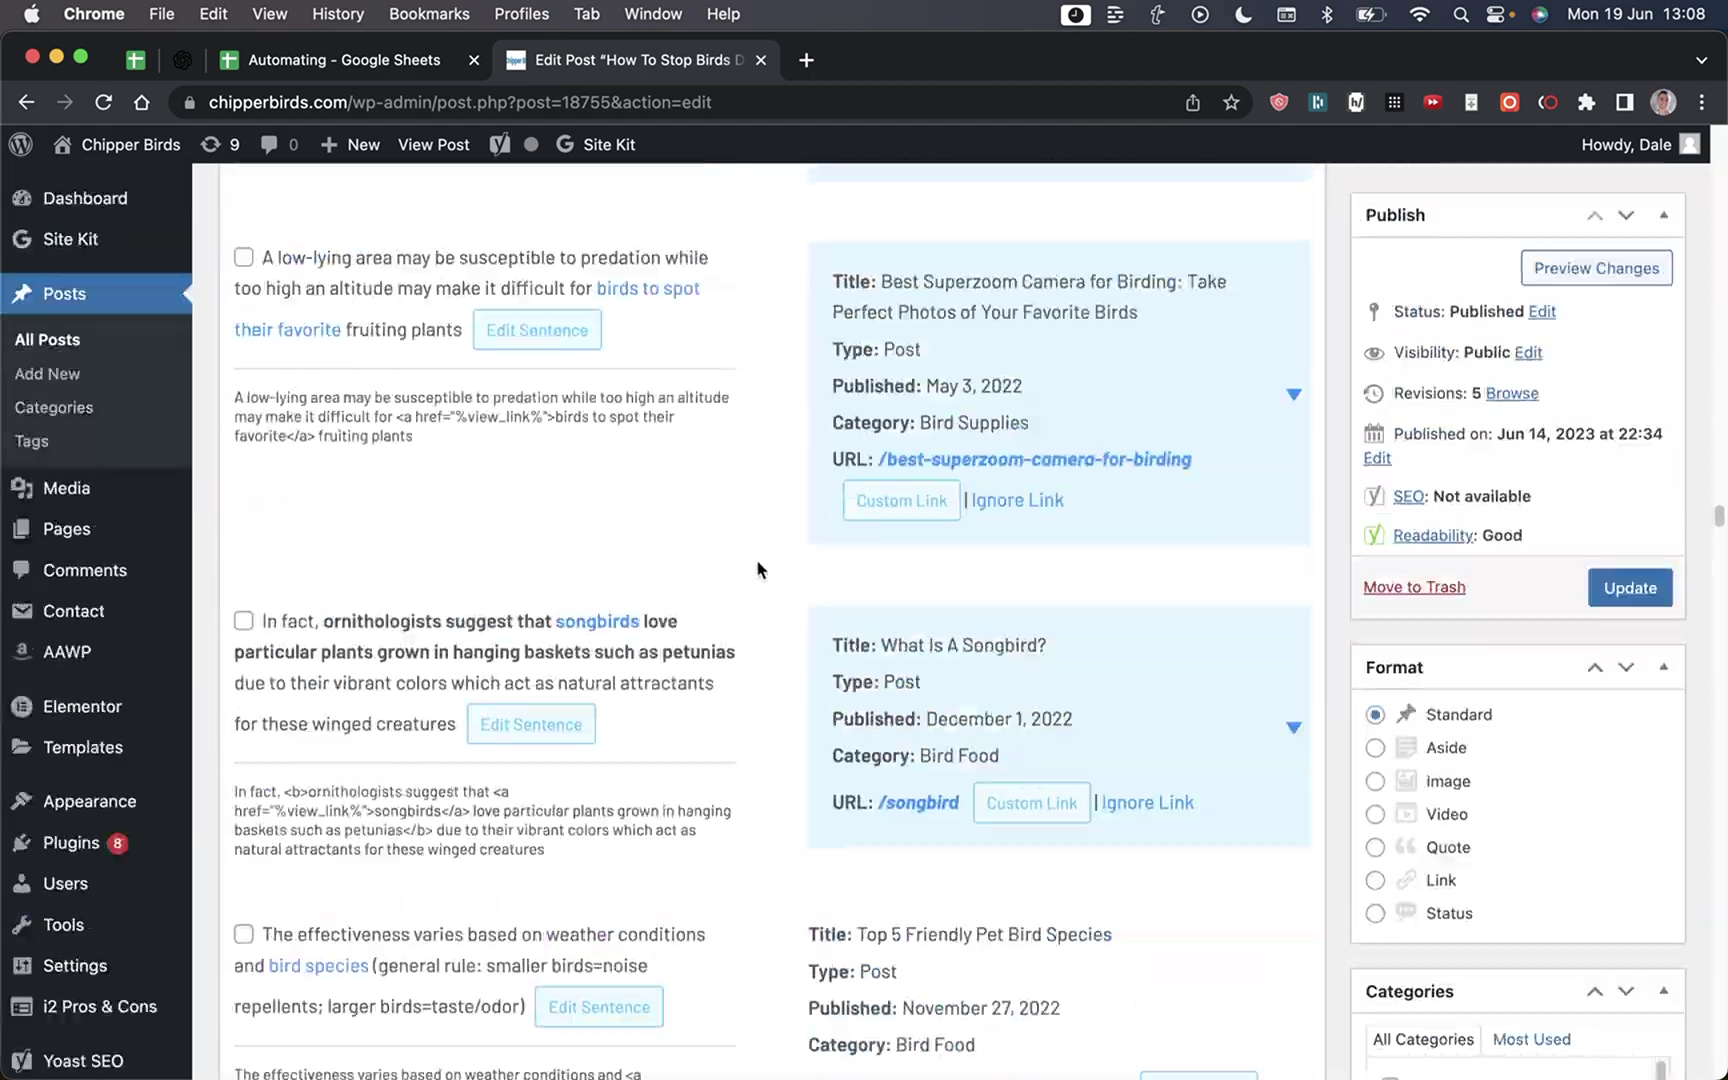
scroll(756, 569, down, 5)
scroll(756, 569, up, 1)
Step: Return to the Automating spreadsheet and close the Google Workspace Marketplace window
click(340, 60)
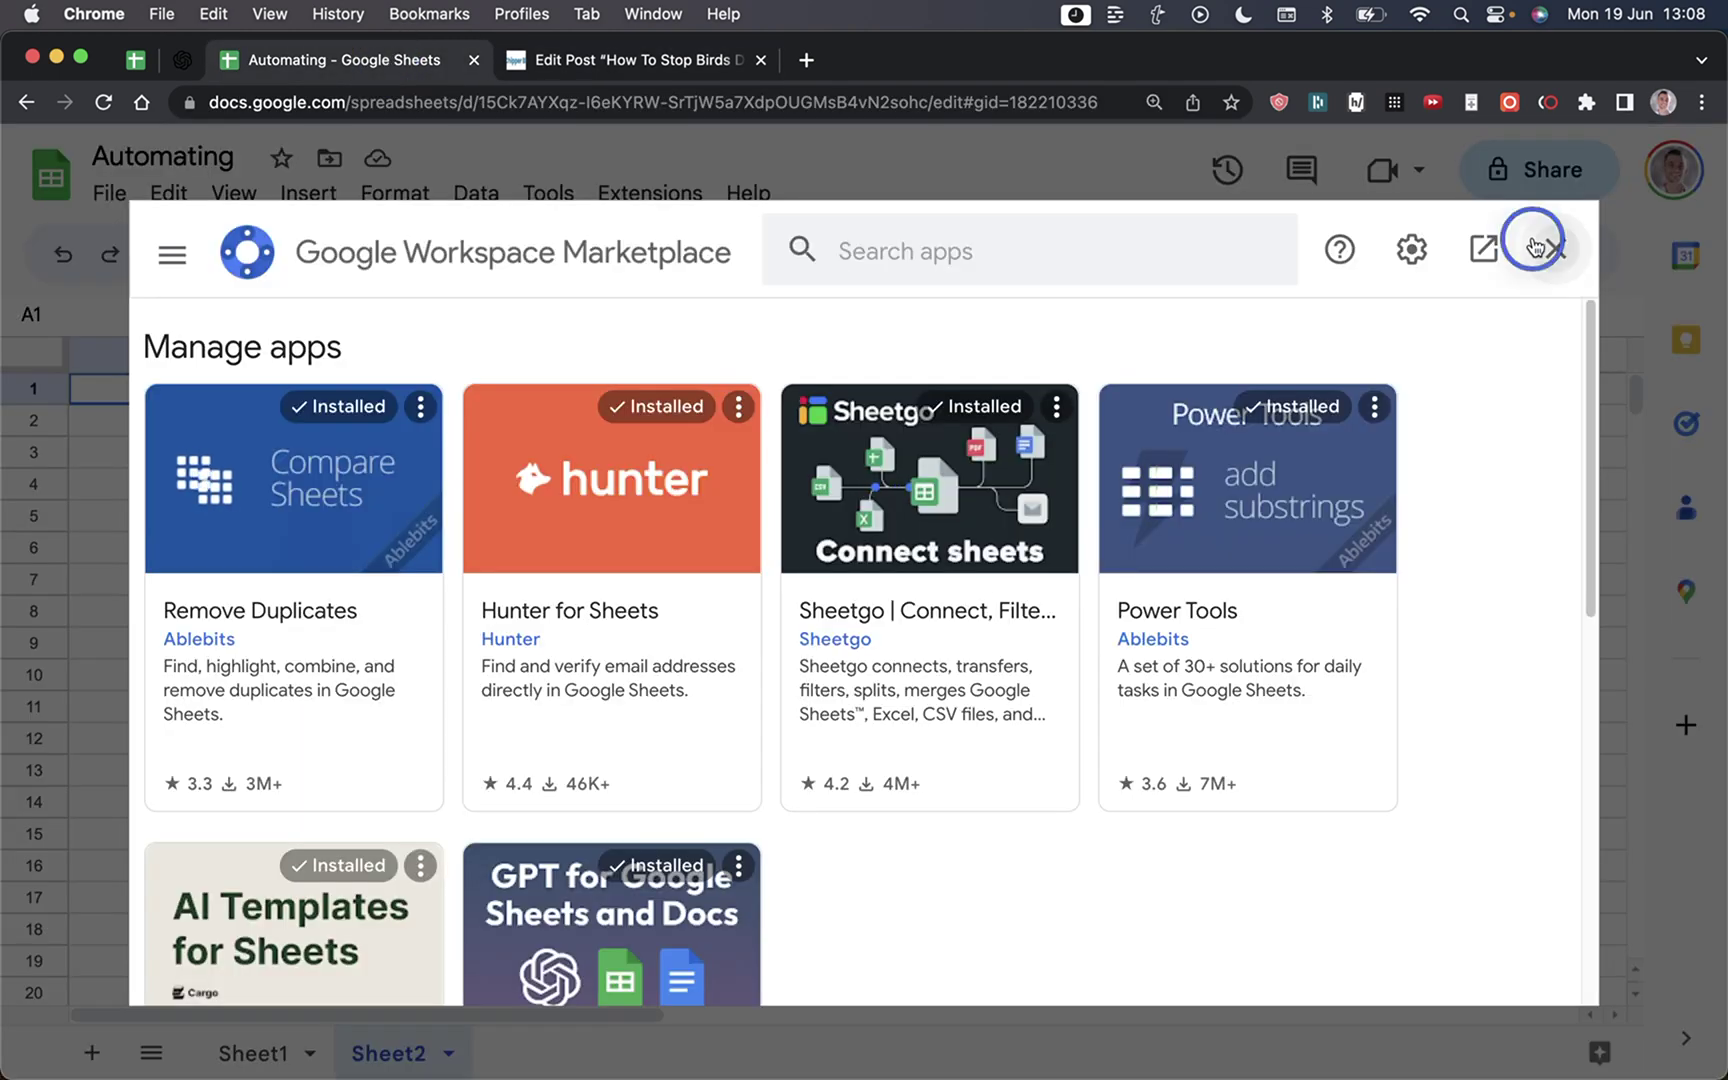
click(1535, 246)
key(super+t)
text(shee)
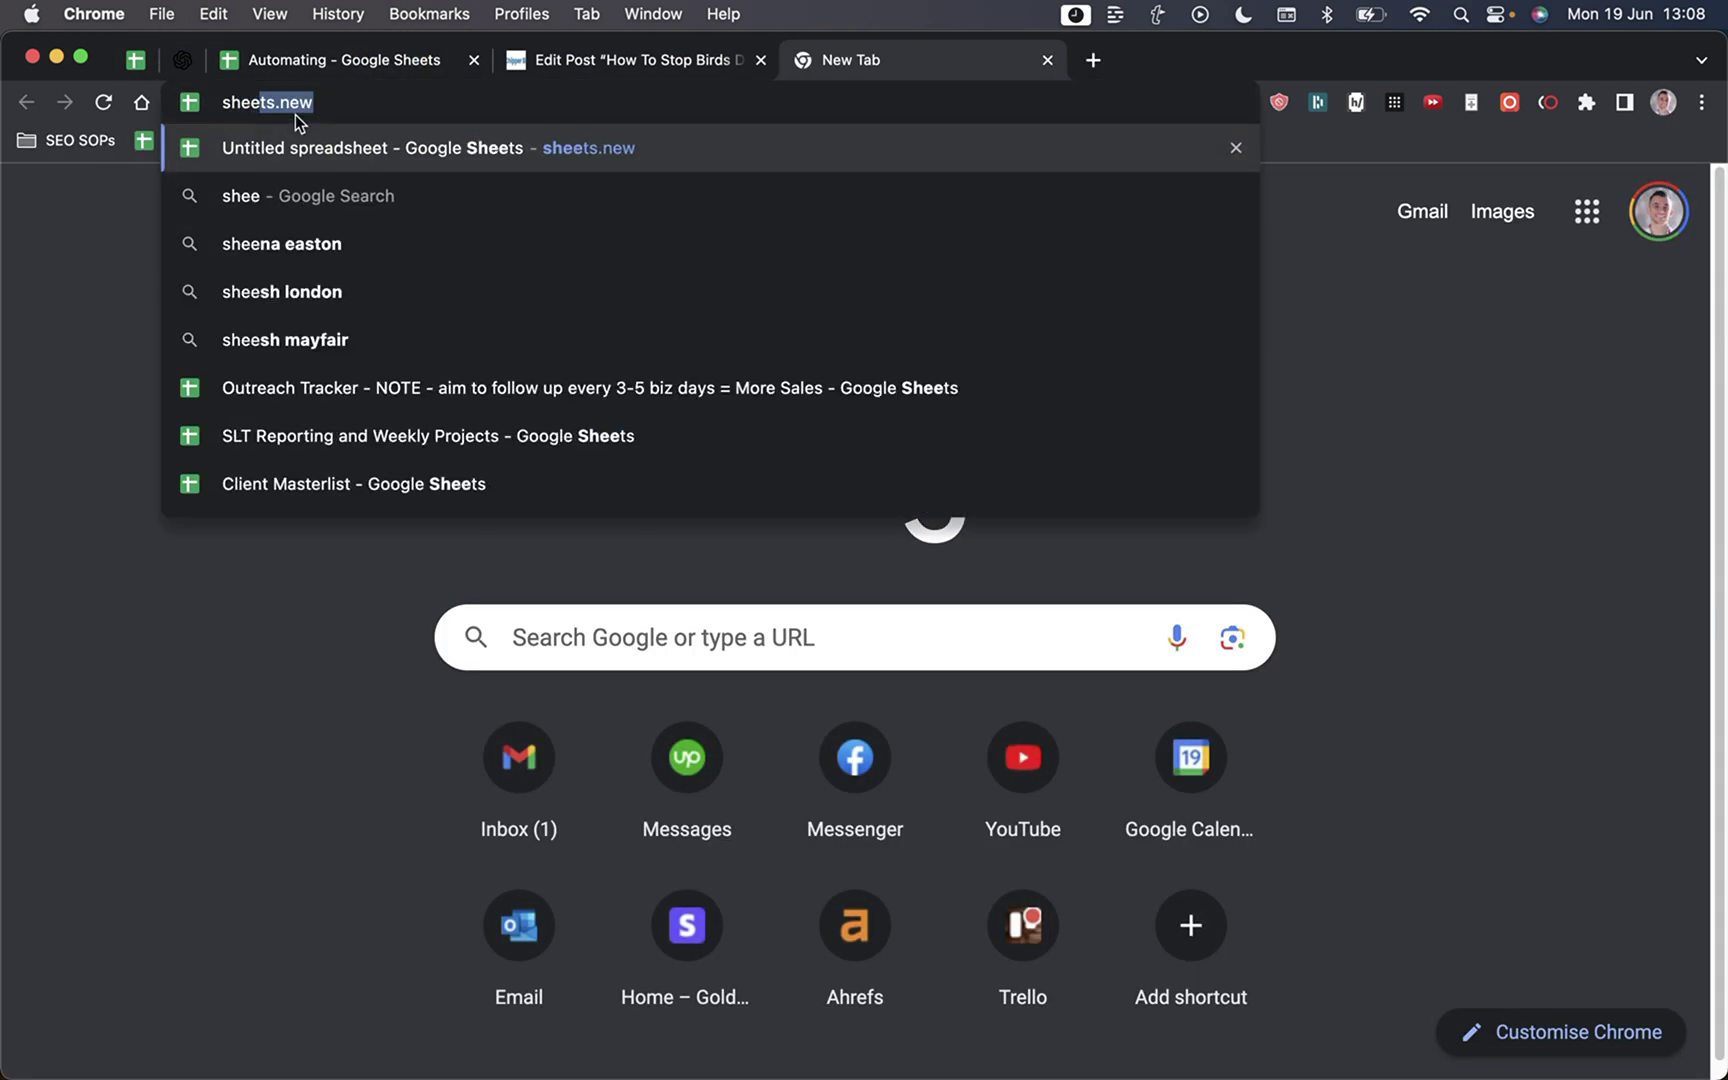
key(Return)
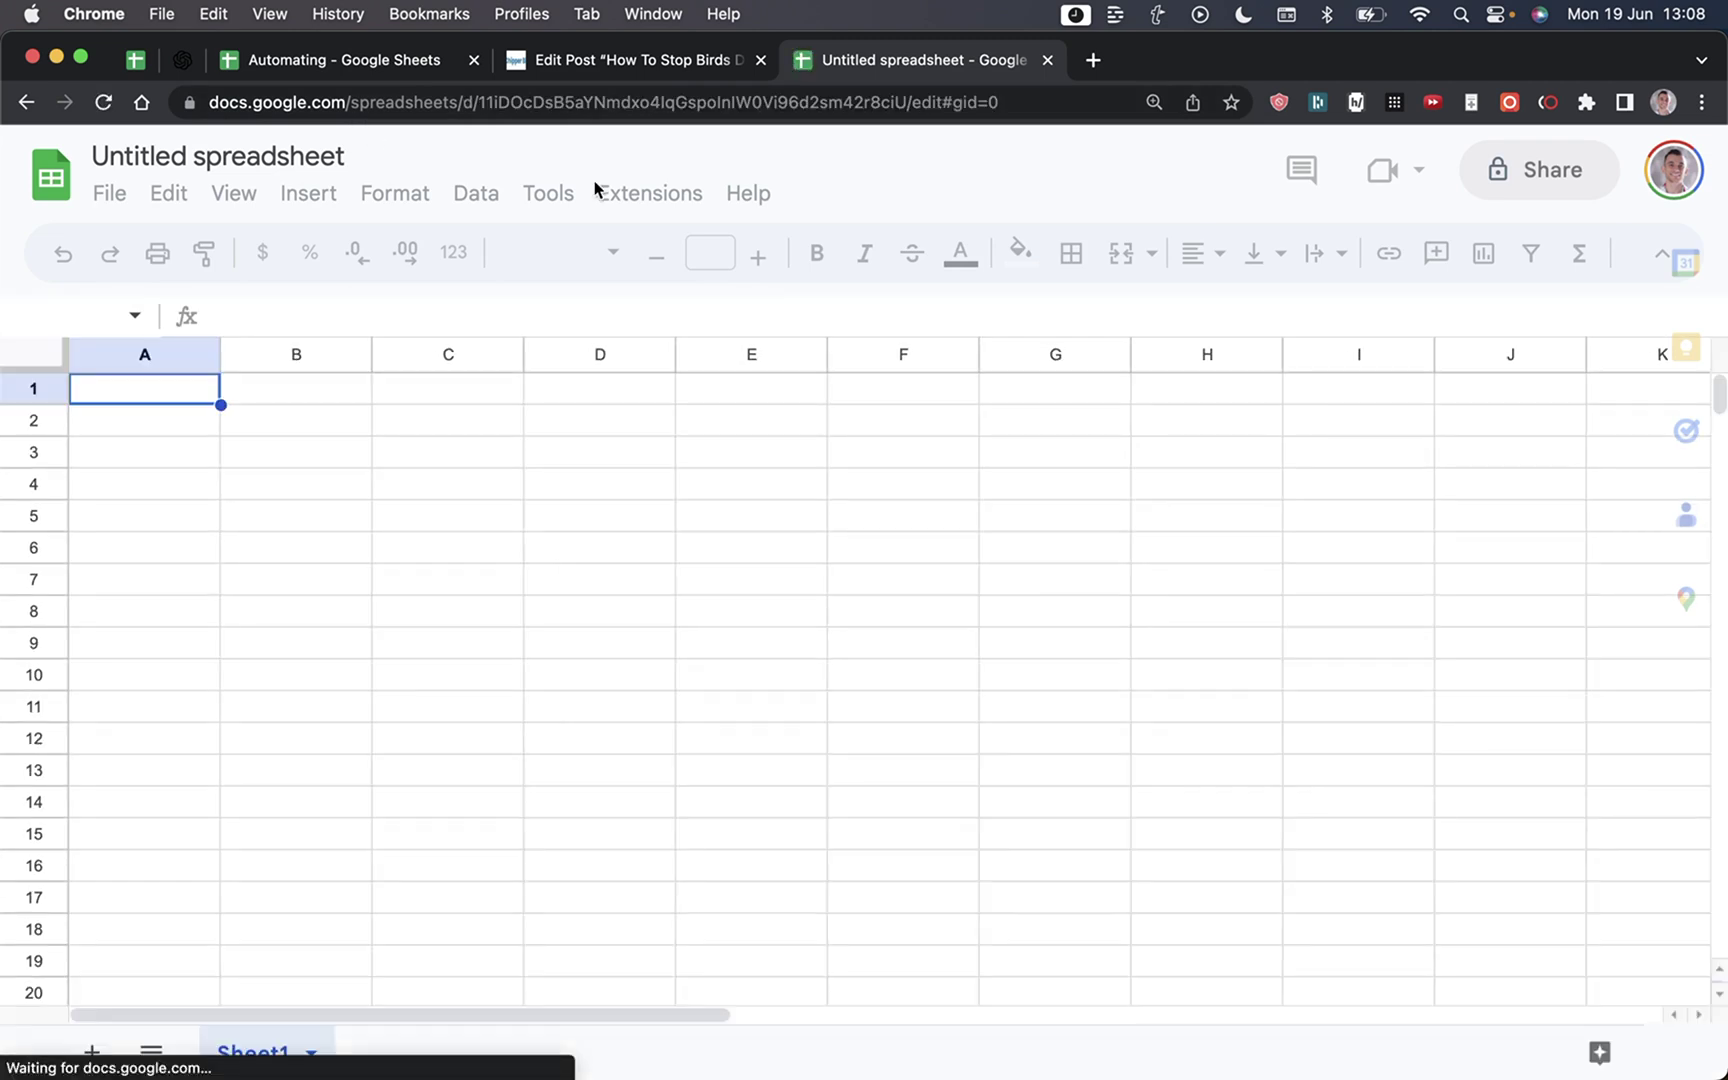
click(348, 113)
click(310, 60)
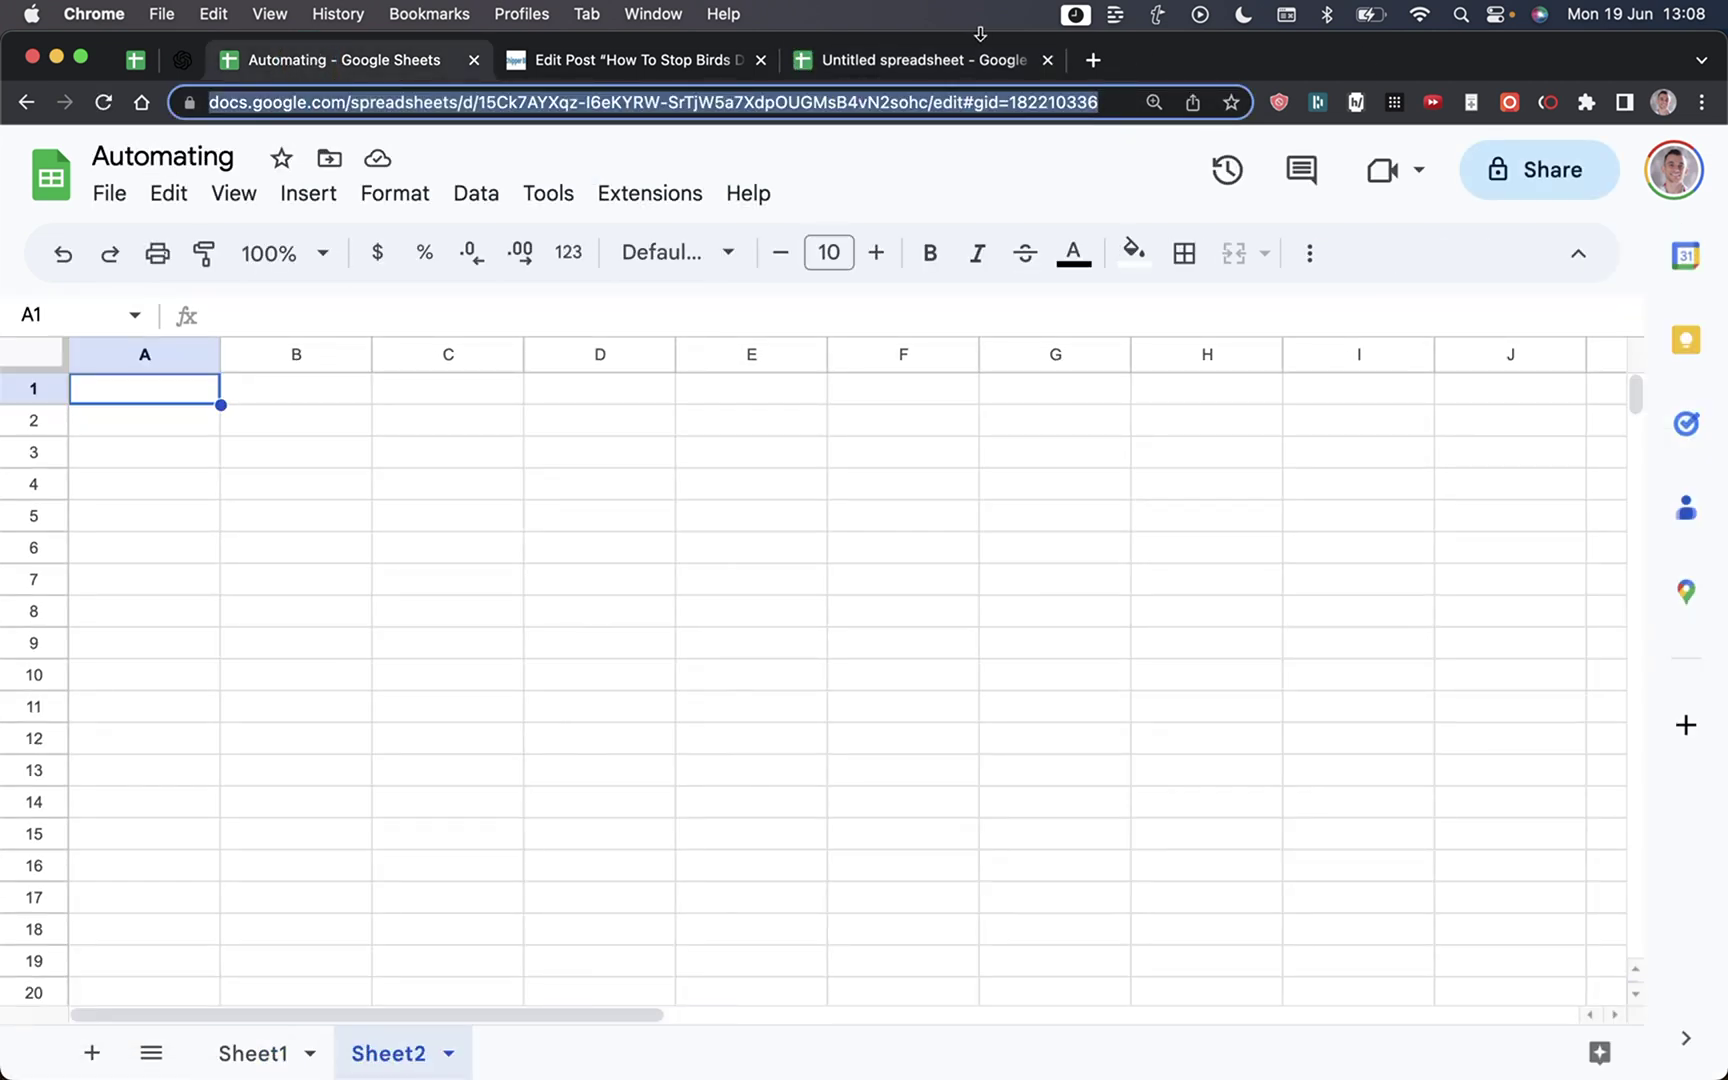
click(1047, 60)
Step: Find the GPT for Sheets and Docs add-on among the installed add-ons and open its Marketplace listing
click(540, 193)
mouse_move(644, 197)
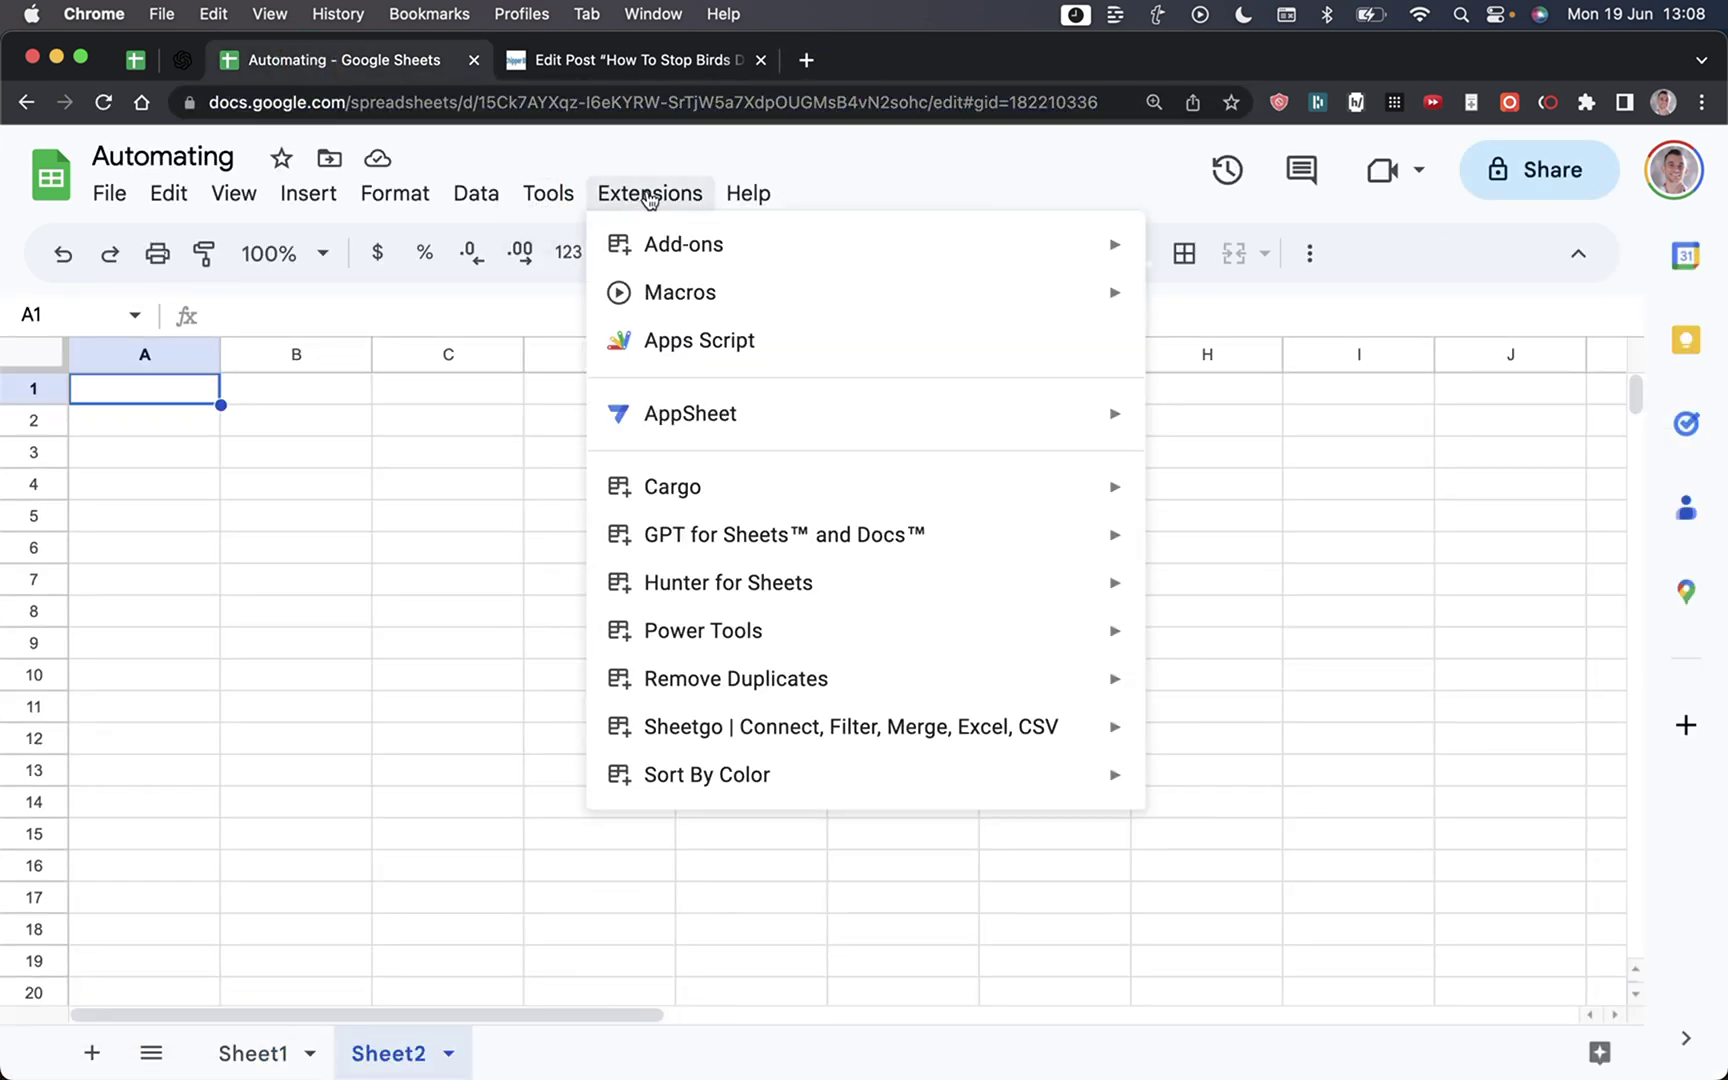
mouse_move(704, 246)
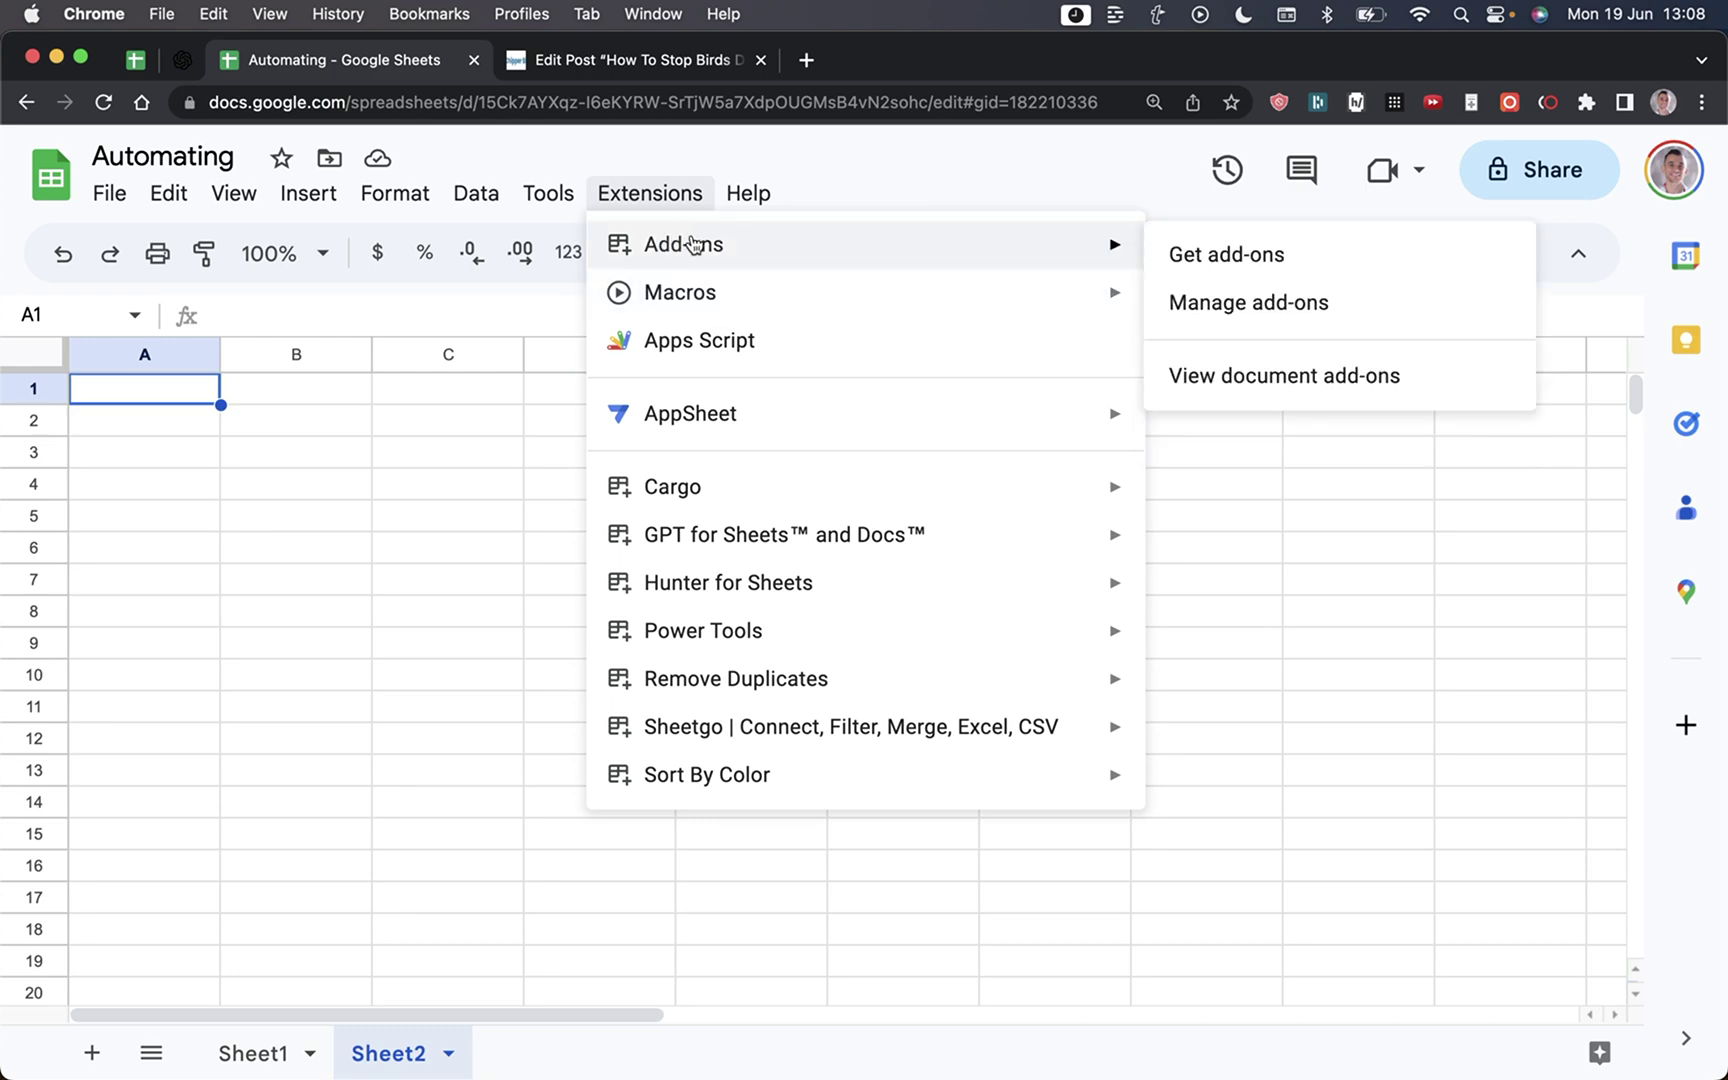
click(1273, 304)
scroll(945, 578, down, 1)
scroll(945, 578, down, 3)
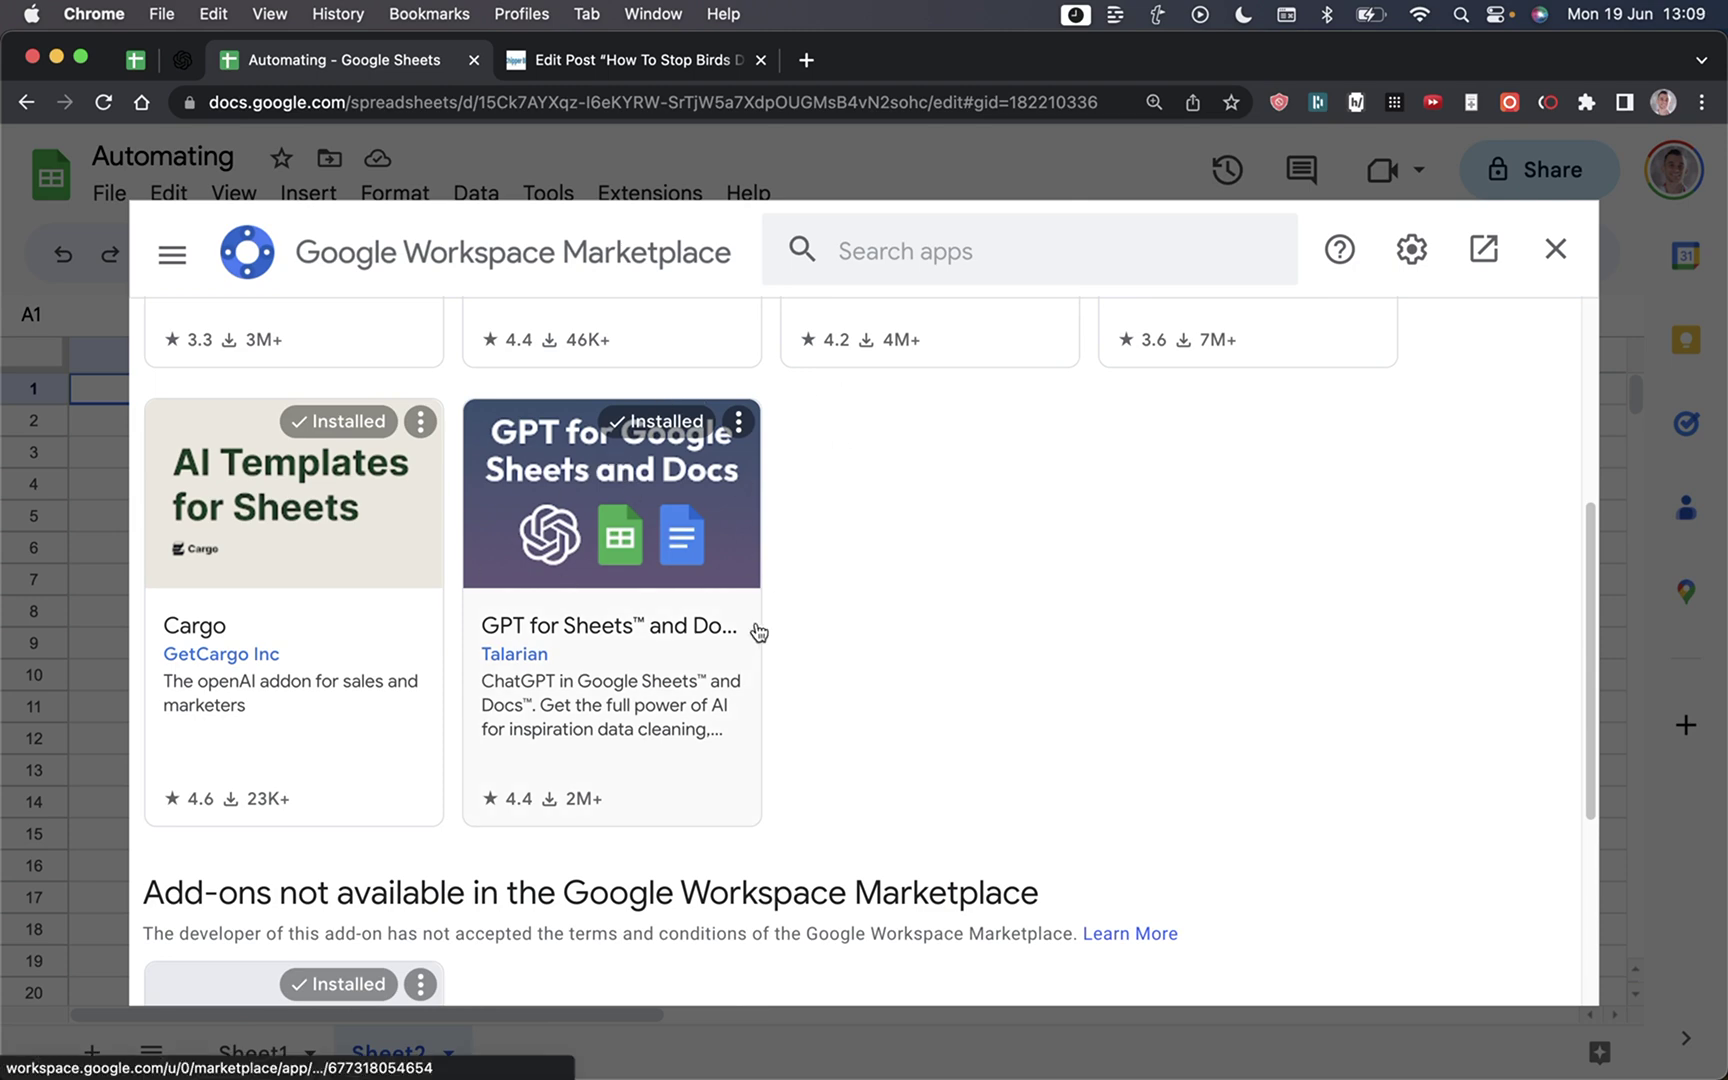
click(694, 660)
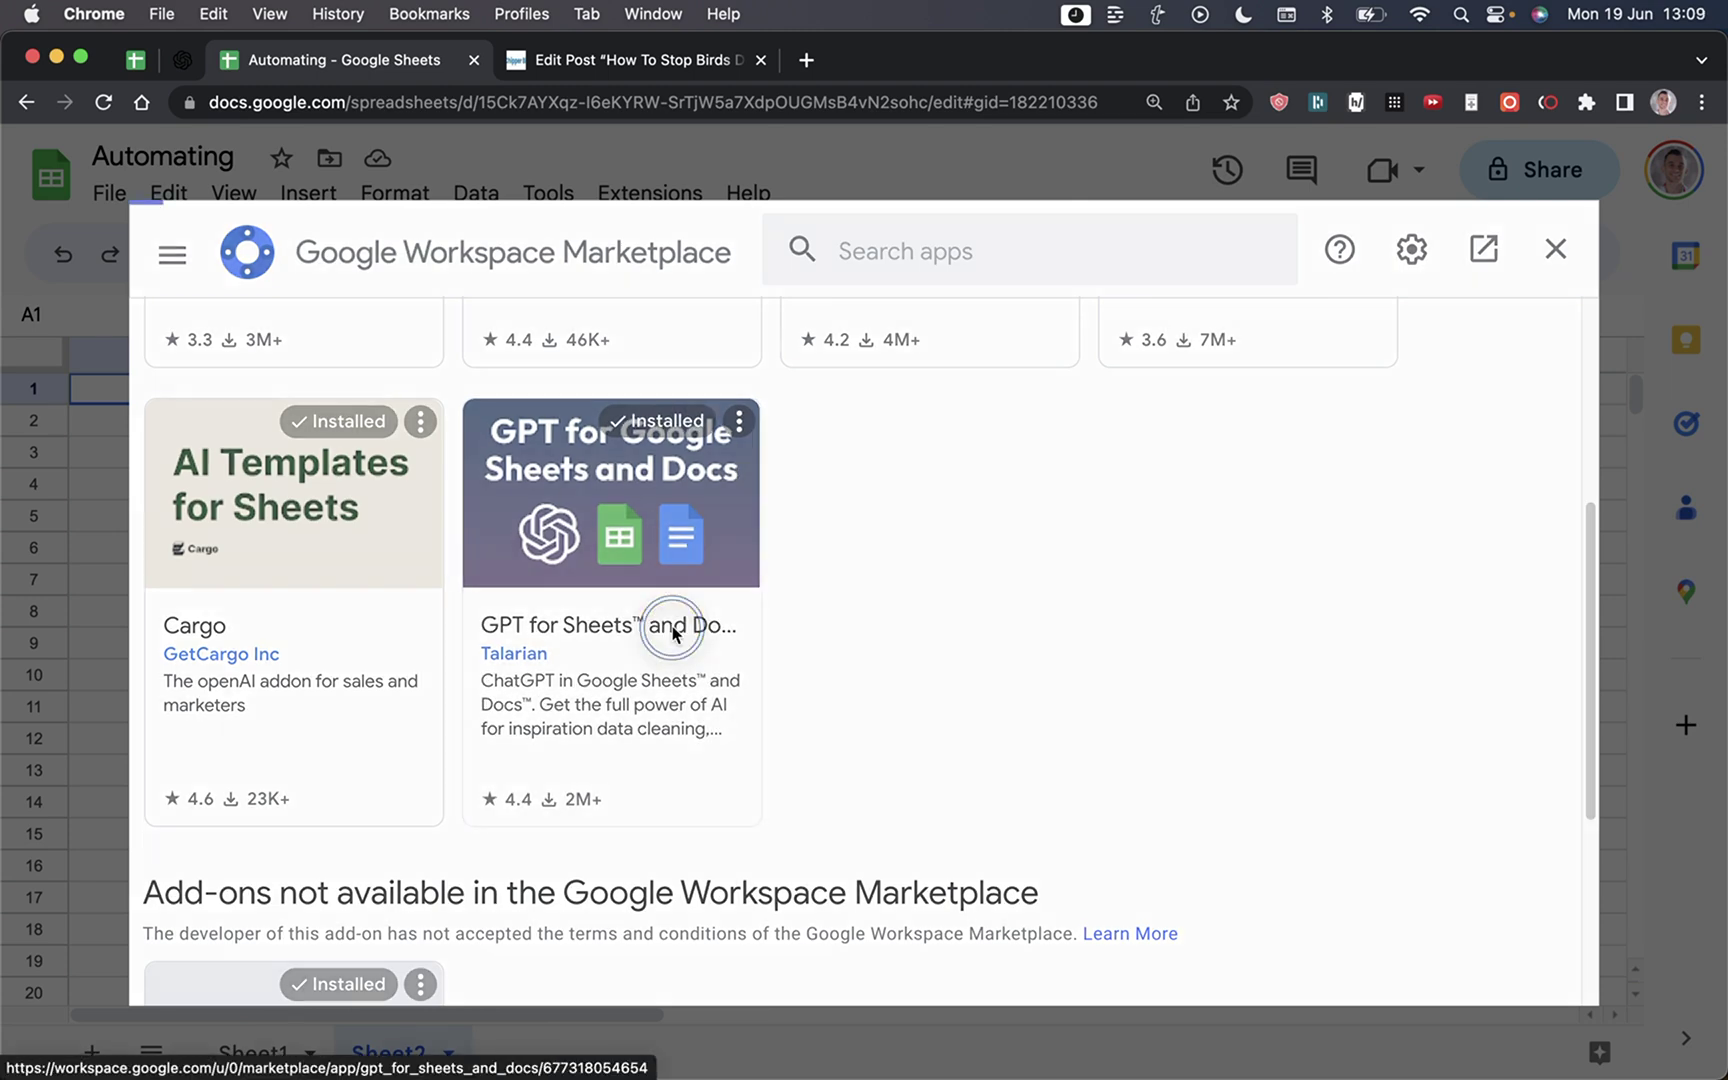
Step: Examine the GPT for Sheets and Docs listing, including its description, overview and additional information, and close the Marketplace
scroll(1268, 548, down, 10)
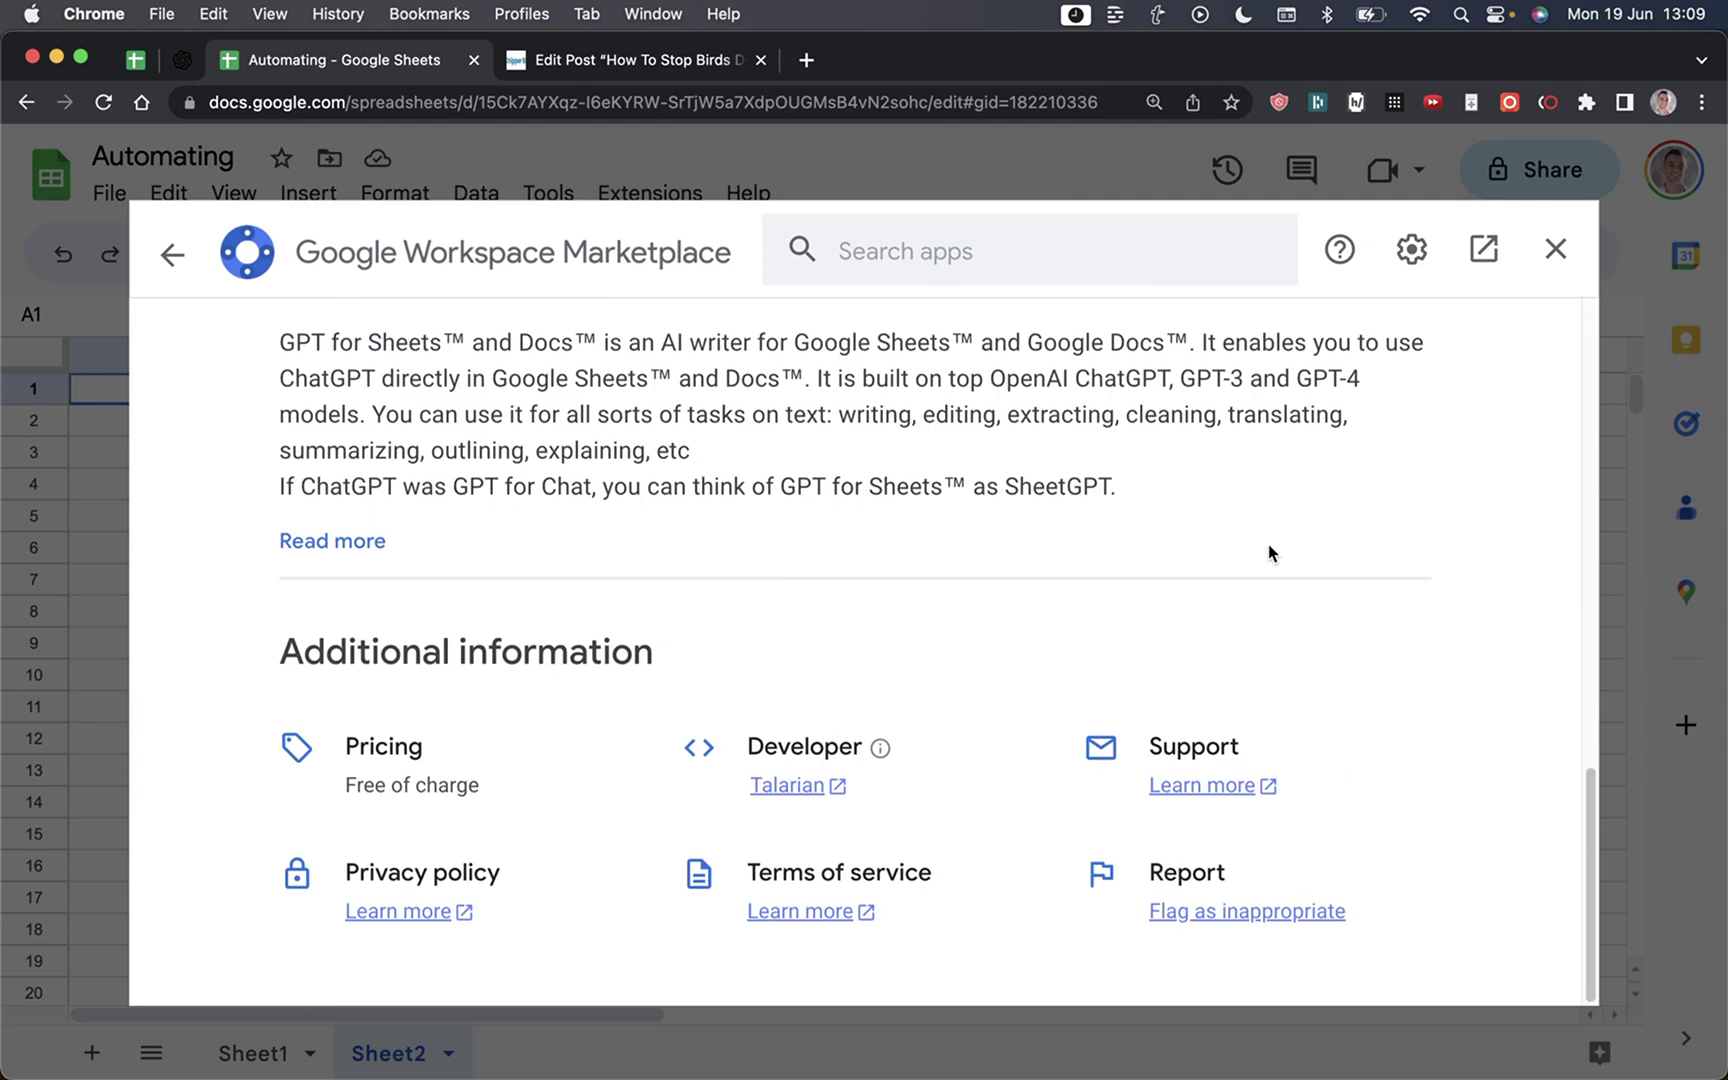
scroll(1268, 548, up, 10)
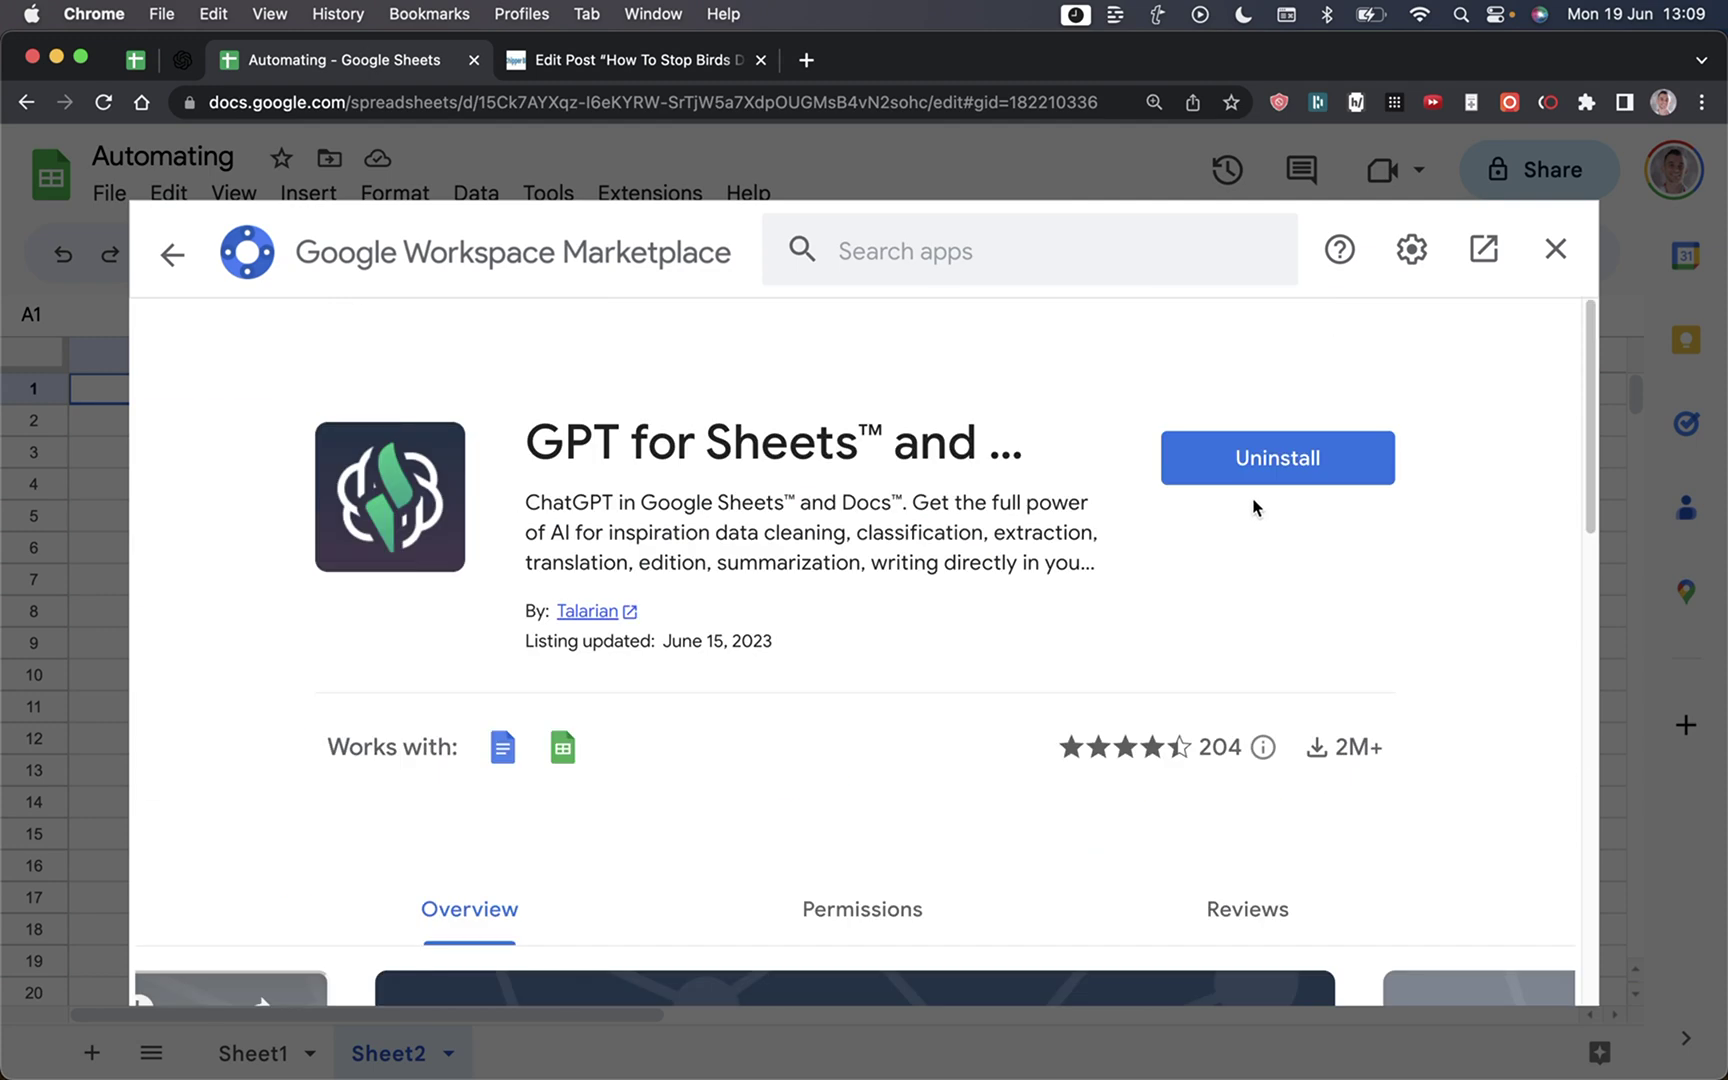
scroll(1245, 525, down, 10)
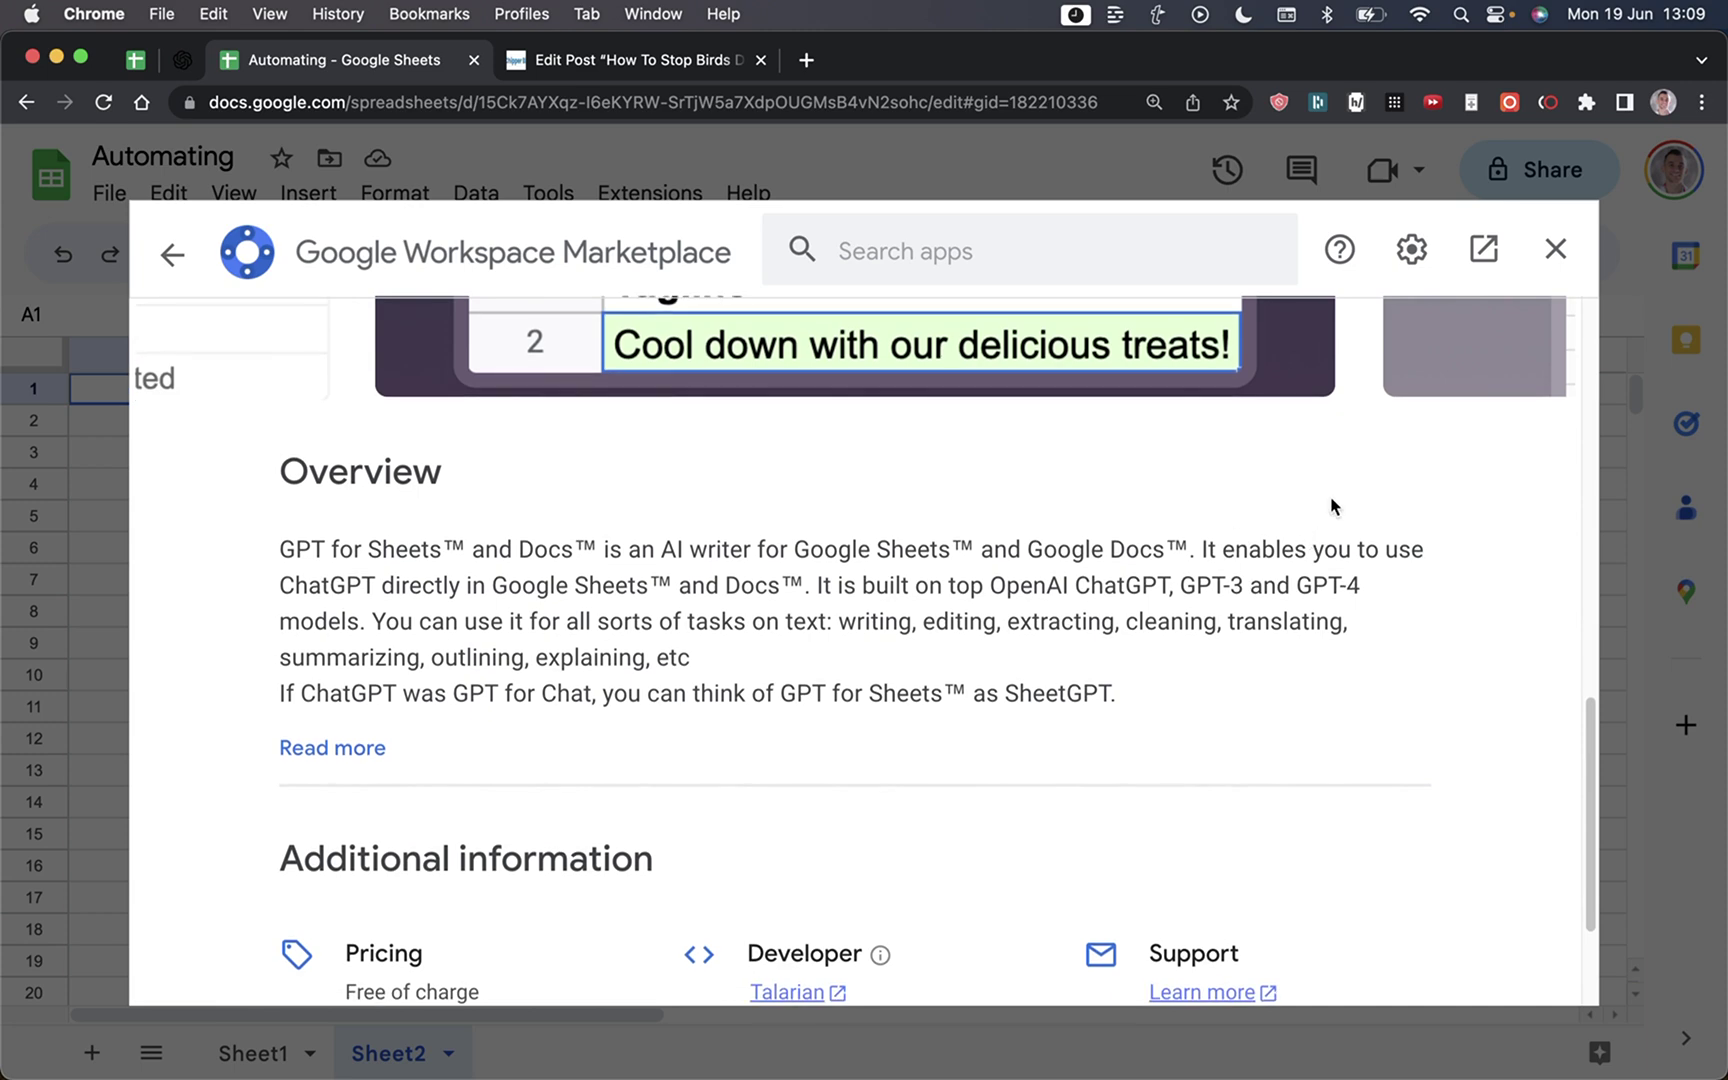
scroll(1330, 515, up, 10)
scroll(1330, 537, down, 10)
scroll(1226, 602, up, 10)
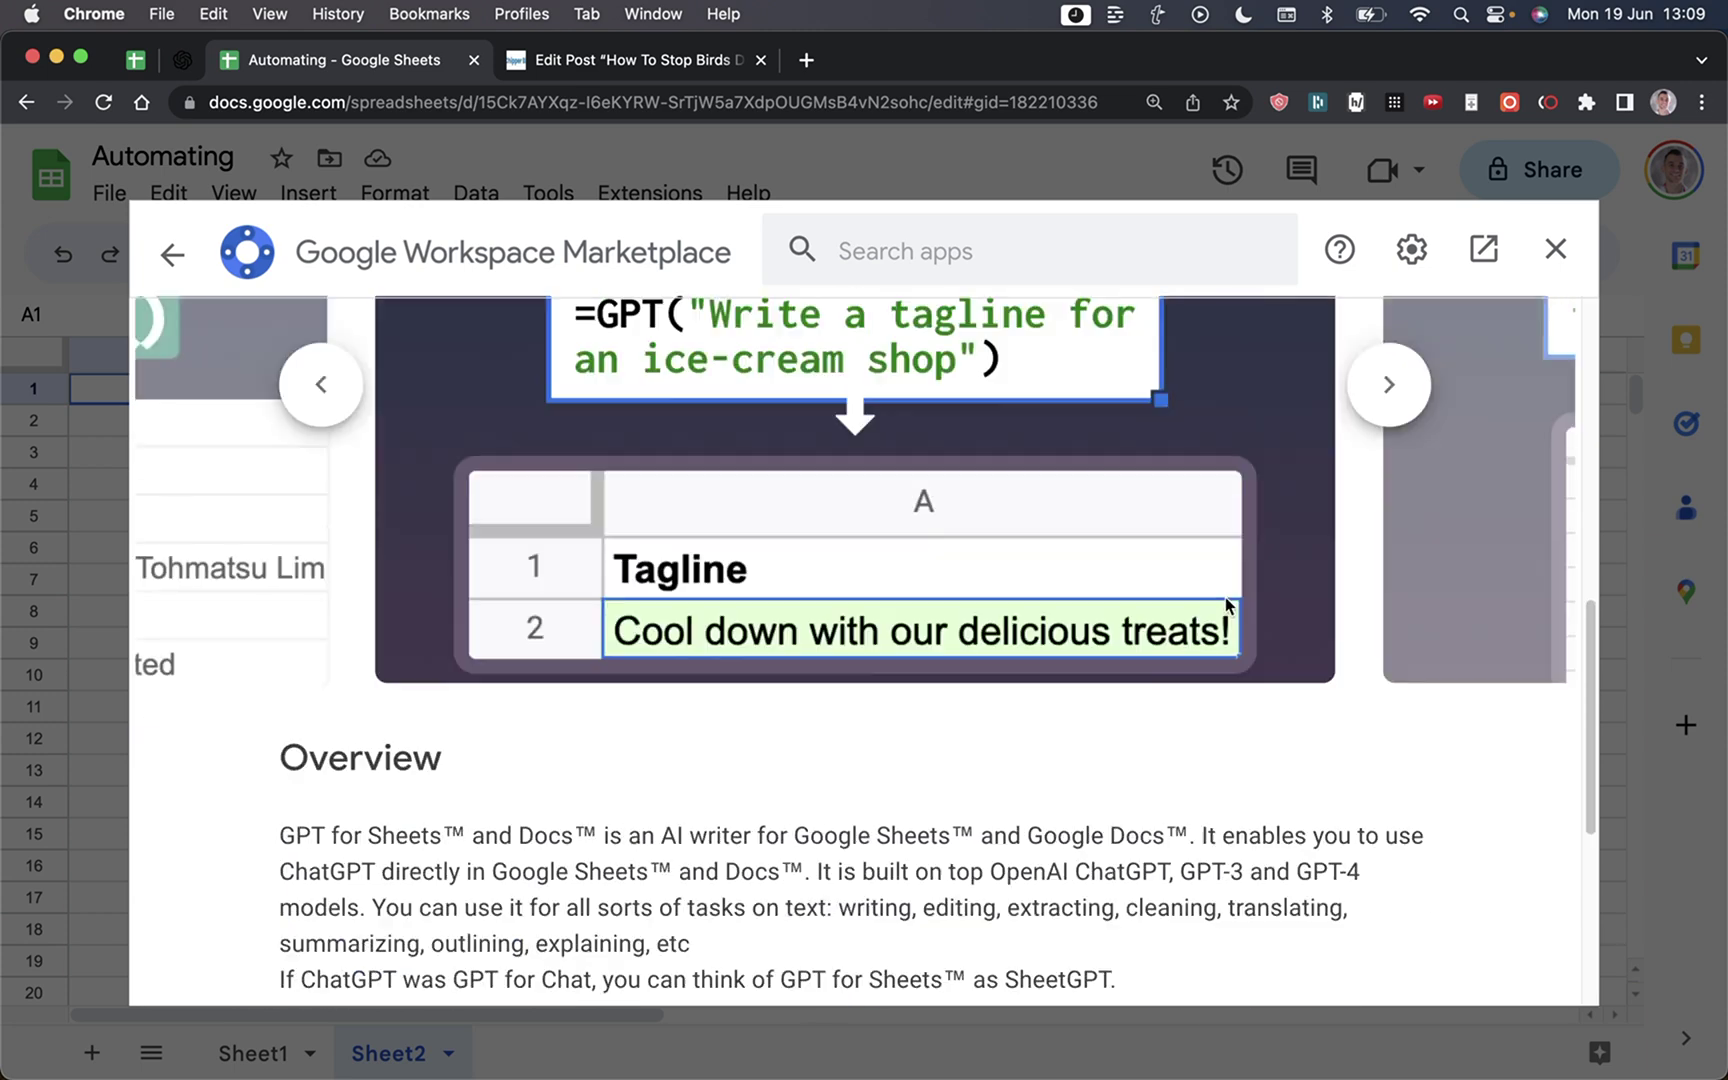
scroll(1277, 351, down, 10)
scroll(1147, 562, up, 10)
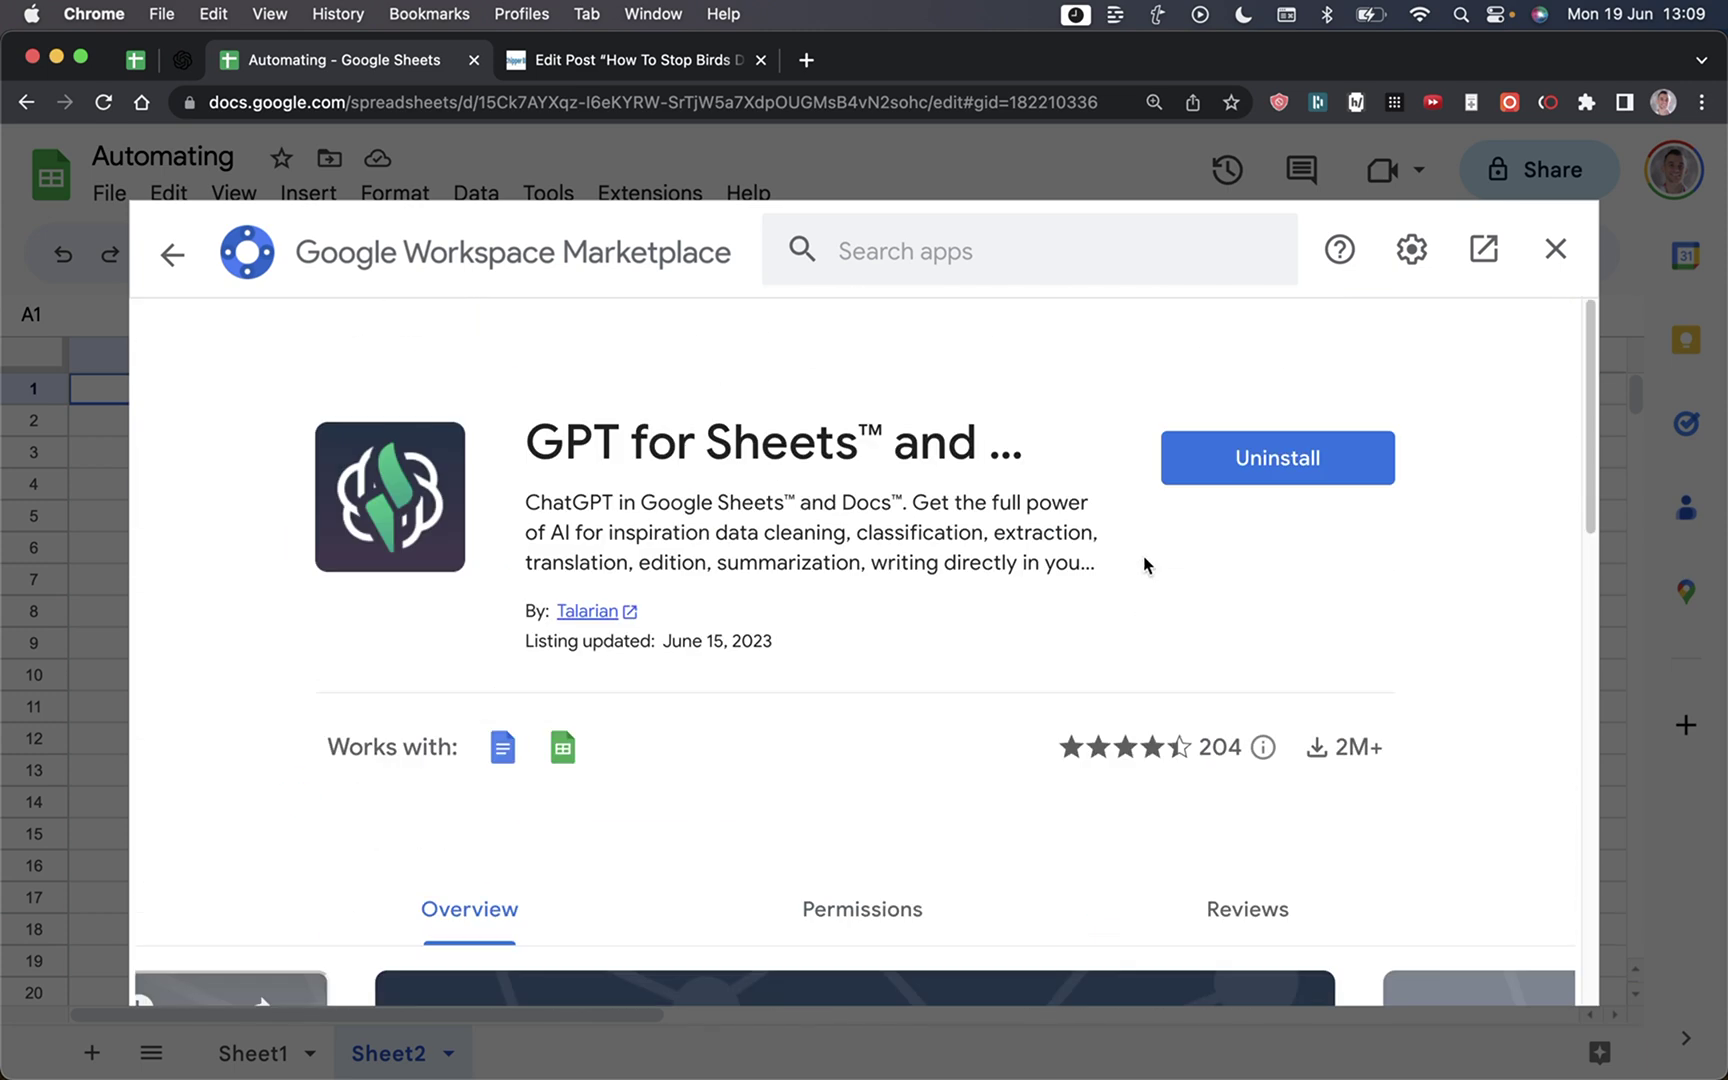
drag(497, 400, 1115, 605)
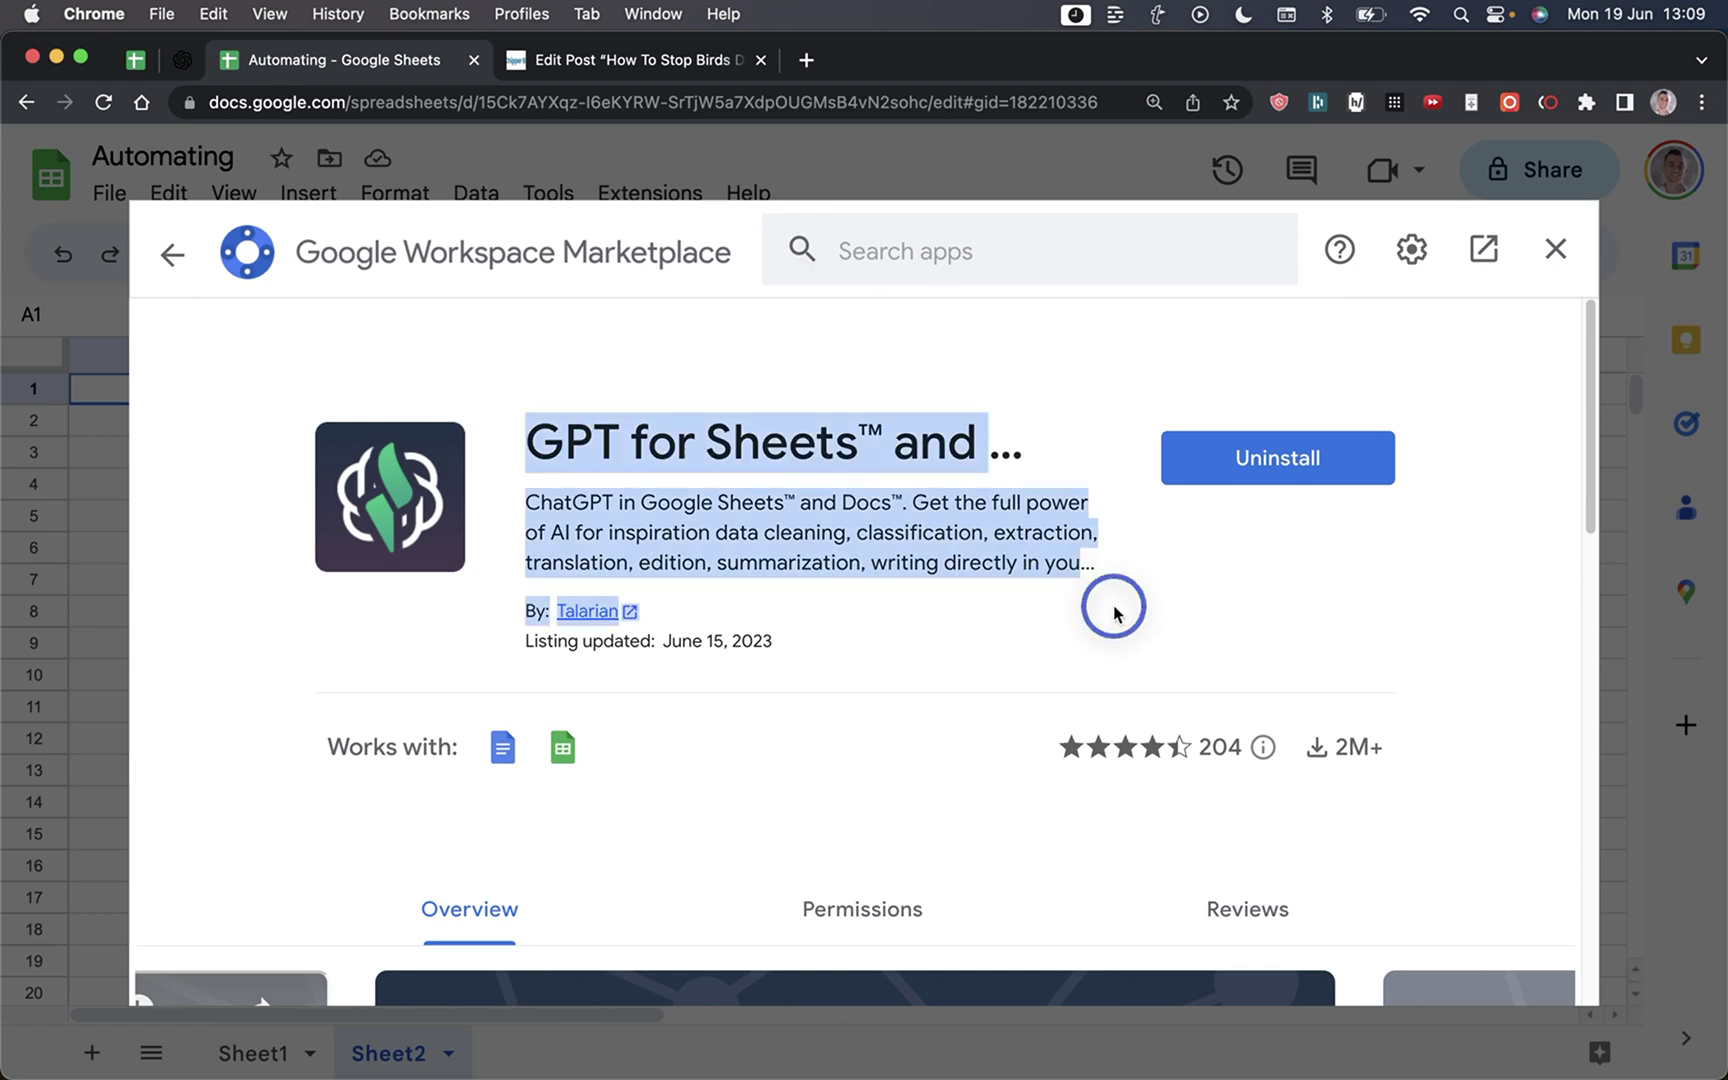
click(1014, 571)
drag(501, 425, 1350, 581)
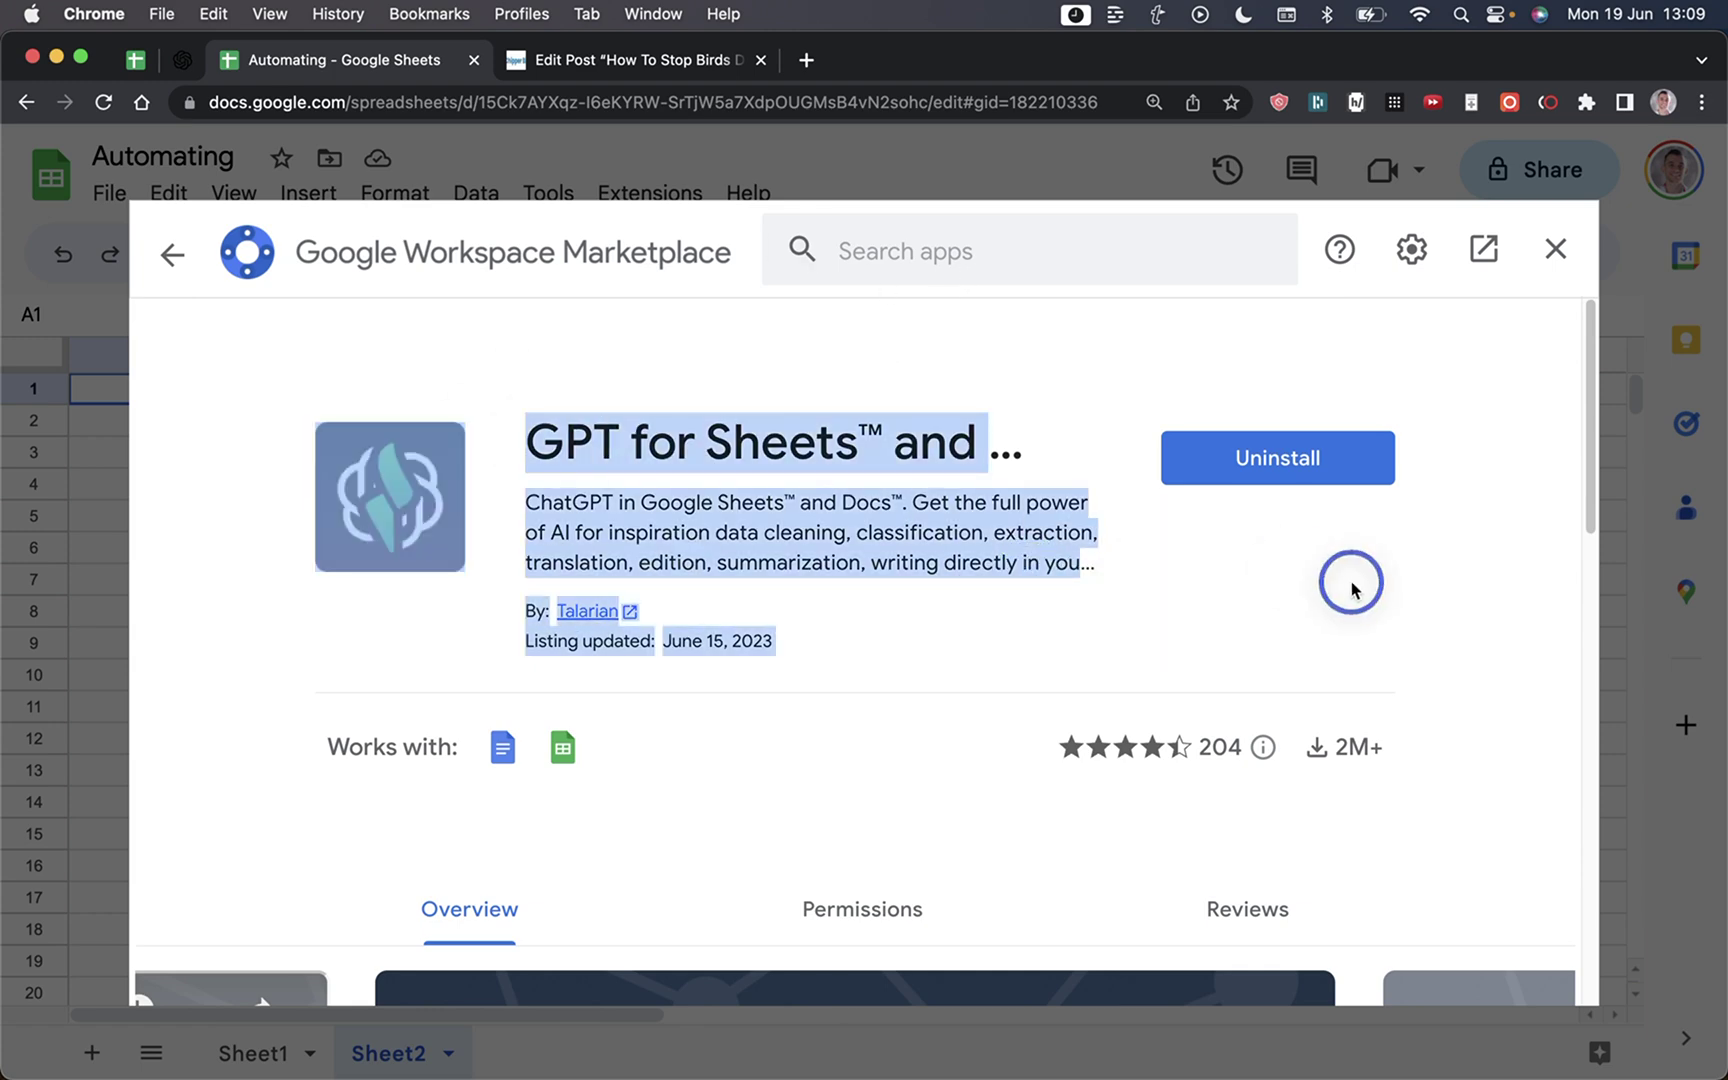
click(1207, 513)
scroll(816, 505, down, 5)
scroll(816, 505, up, 5)
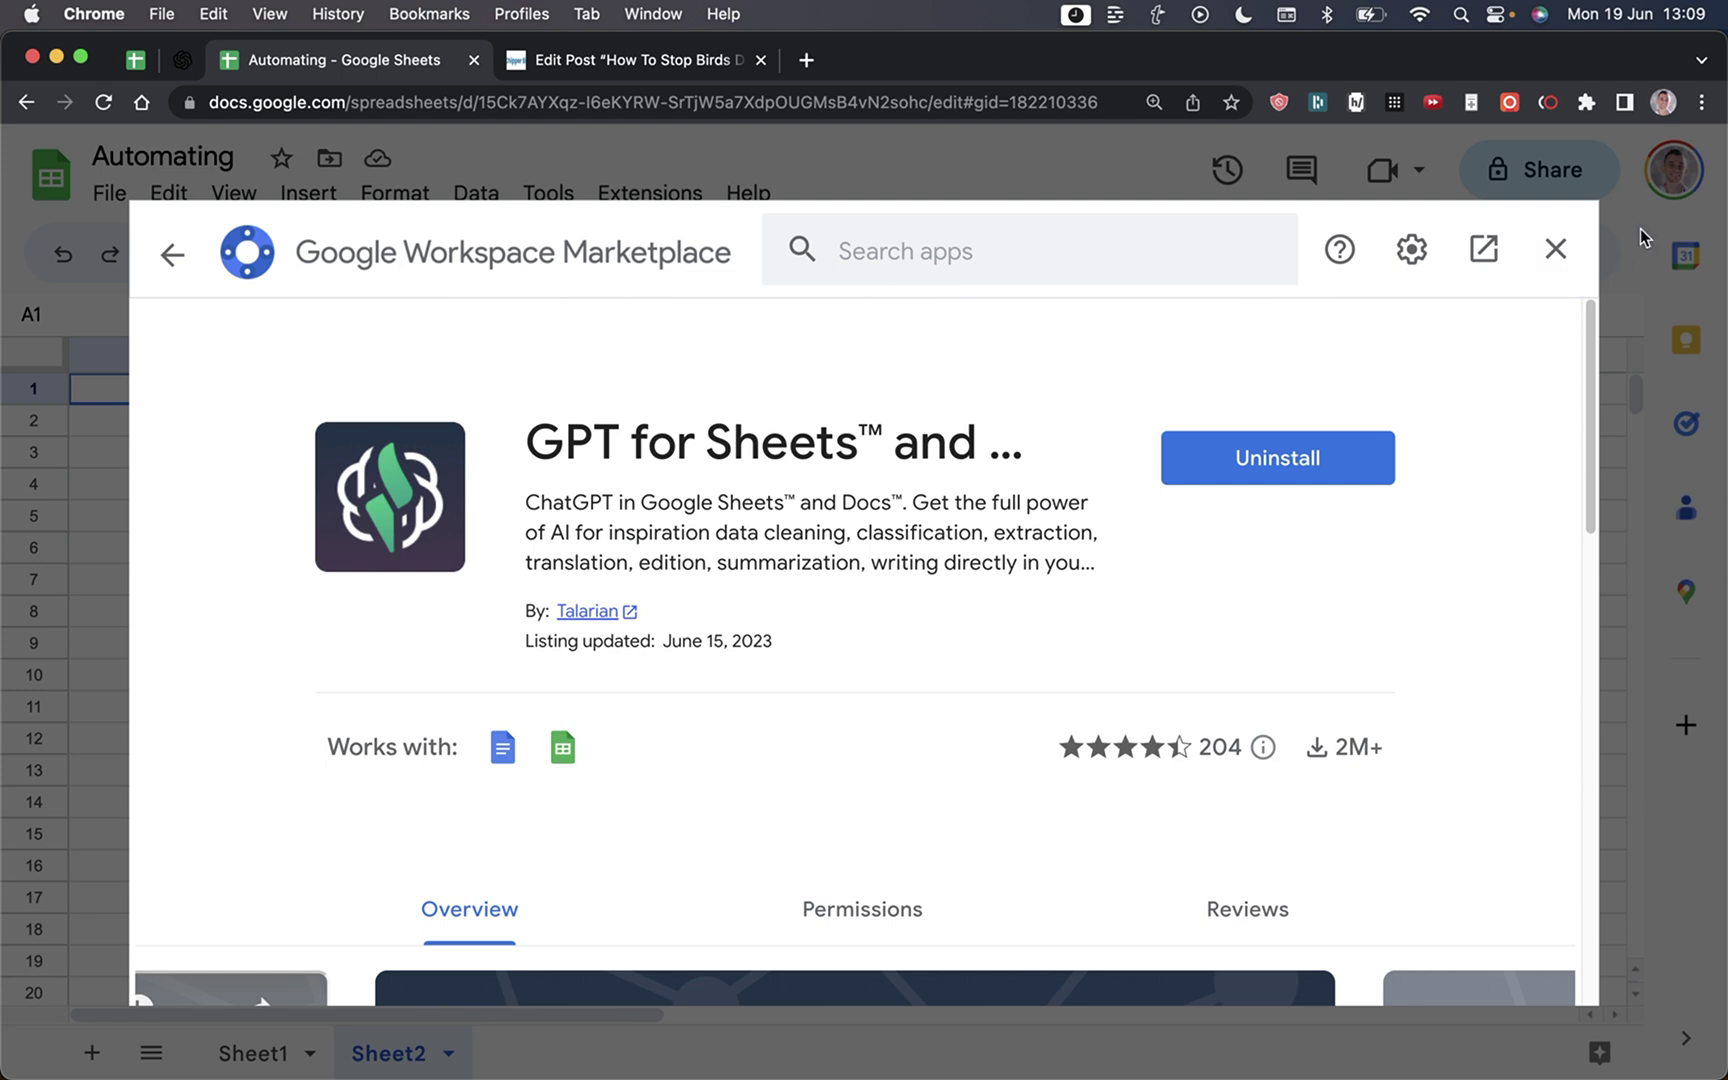
click(1555, 248)
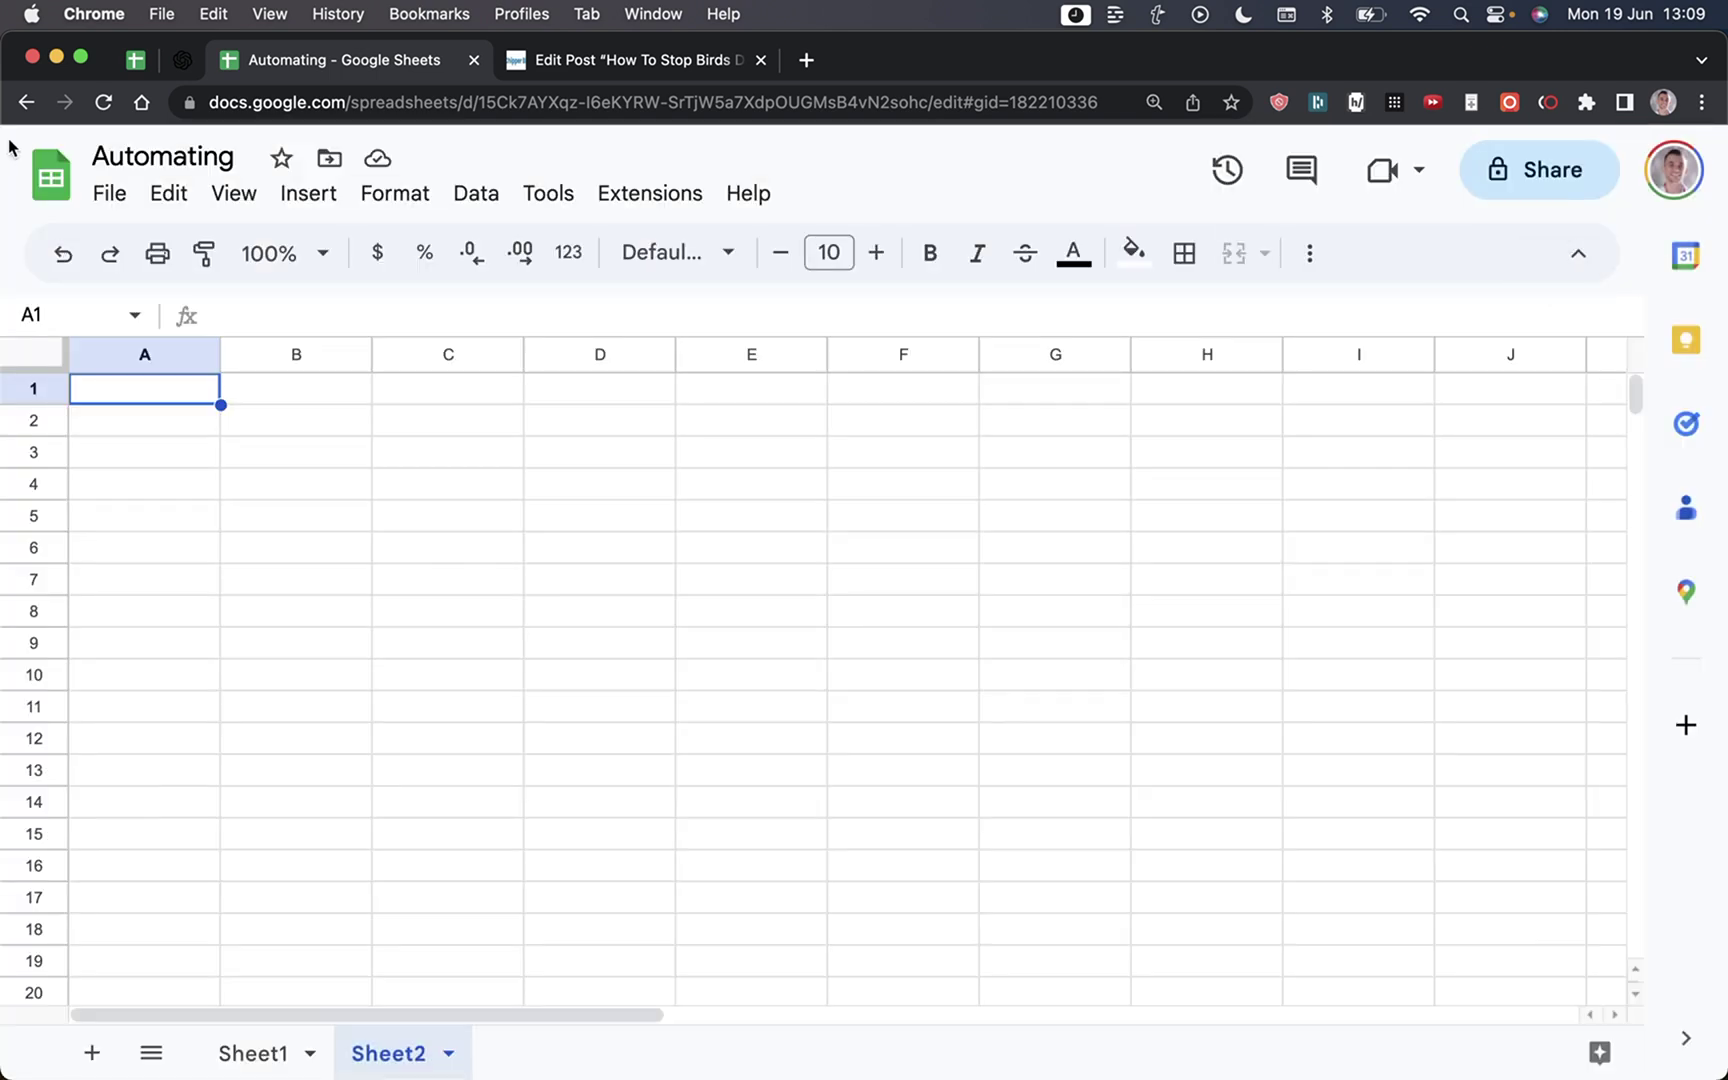
Step: Check June's daily API usage cost on the OpenAI Usage page, including 19 June, and return to the Automating spreadsheet
click(180, 62)
mouse_move(1354, 750)
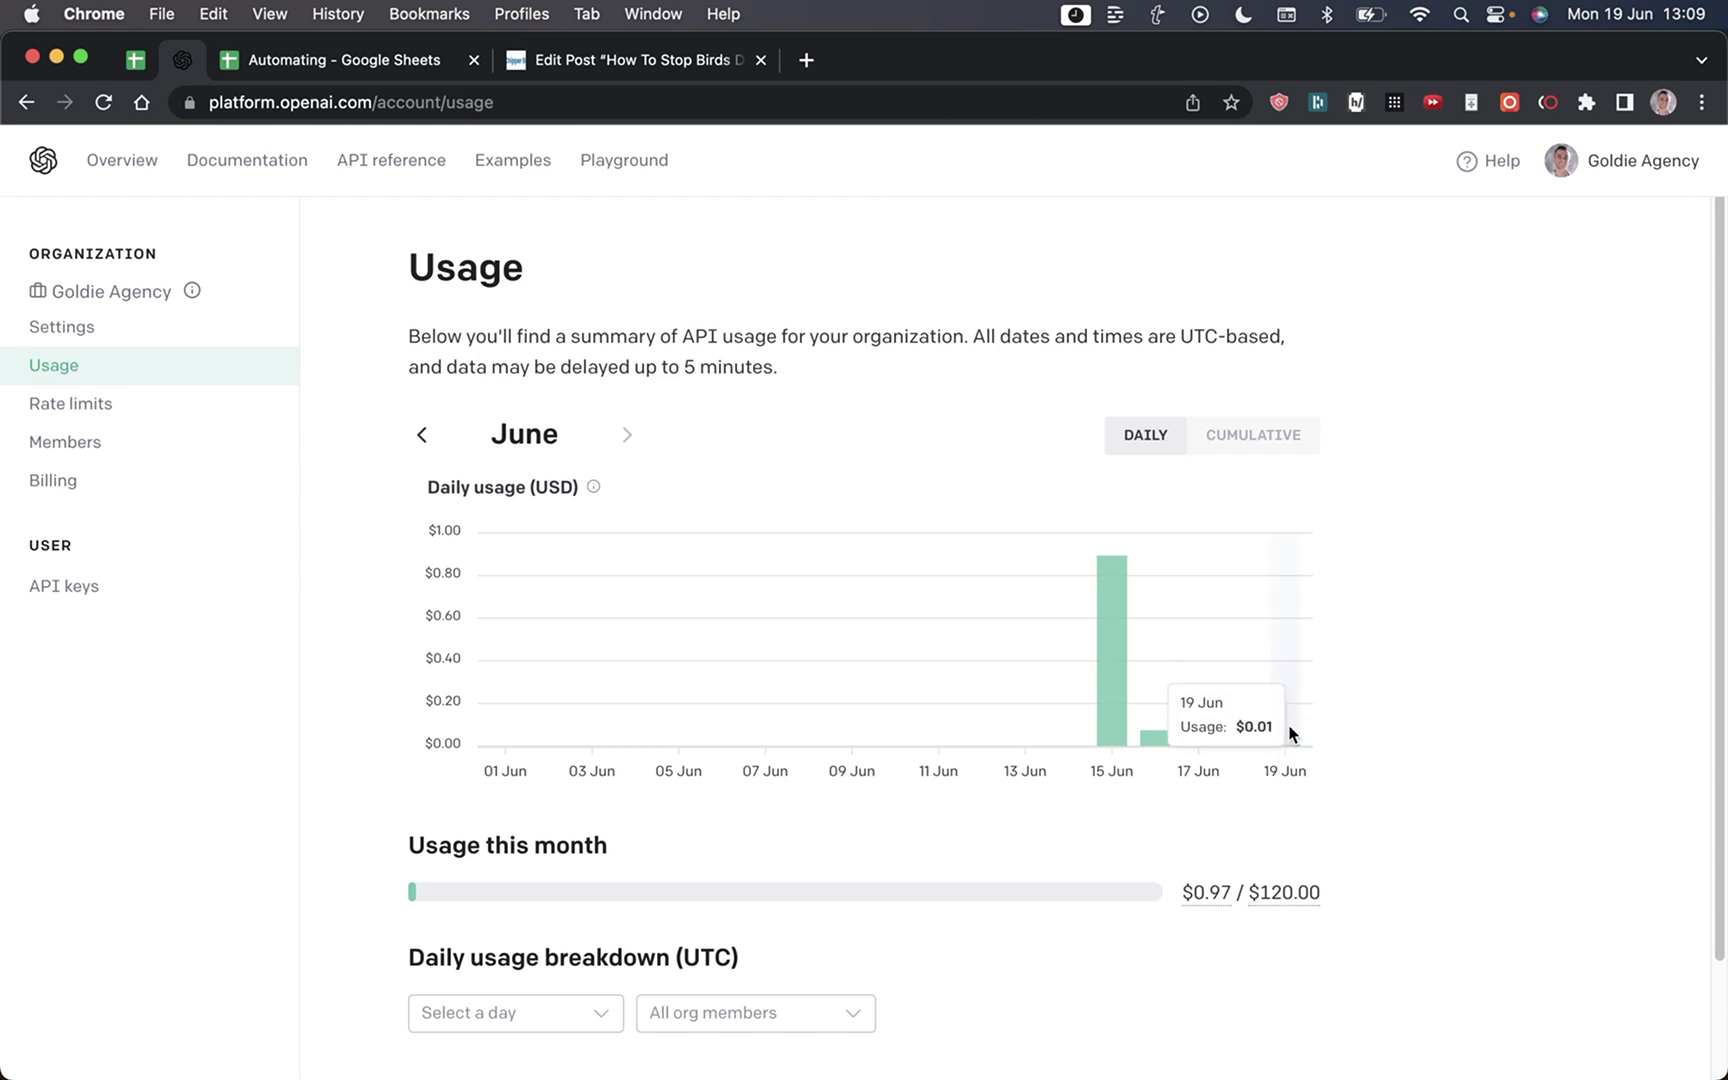
click(343, 60)
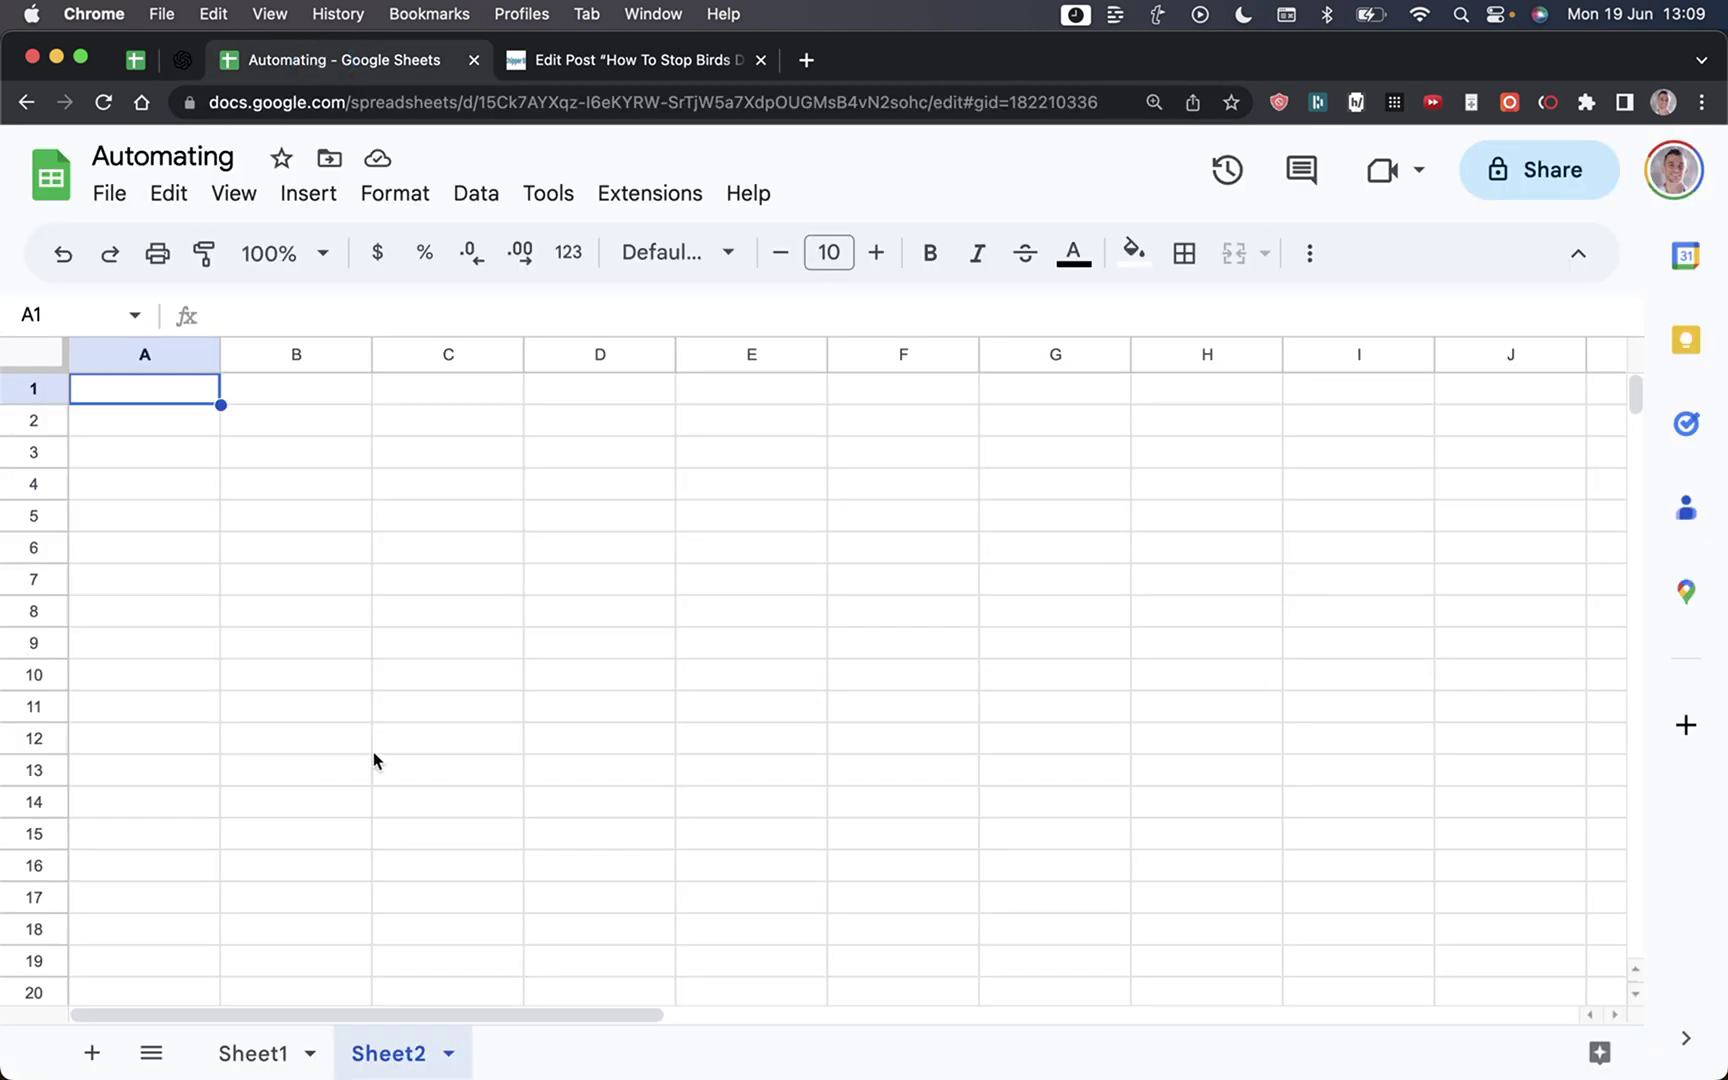
Step: Paste the KEYWORD heading and the search intent, meta title and meta description prompts into A1:D1 of Sheet2
click(404, 653)
key(super+v)
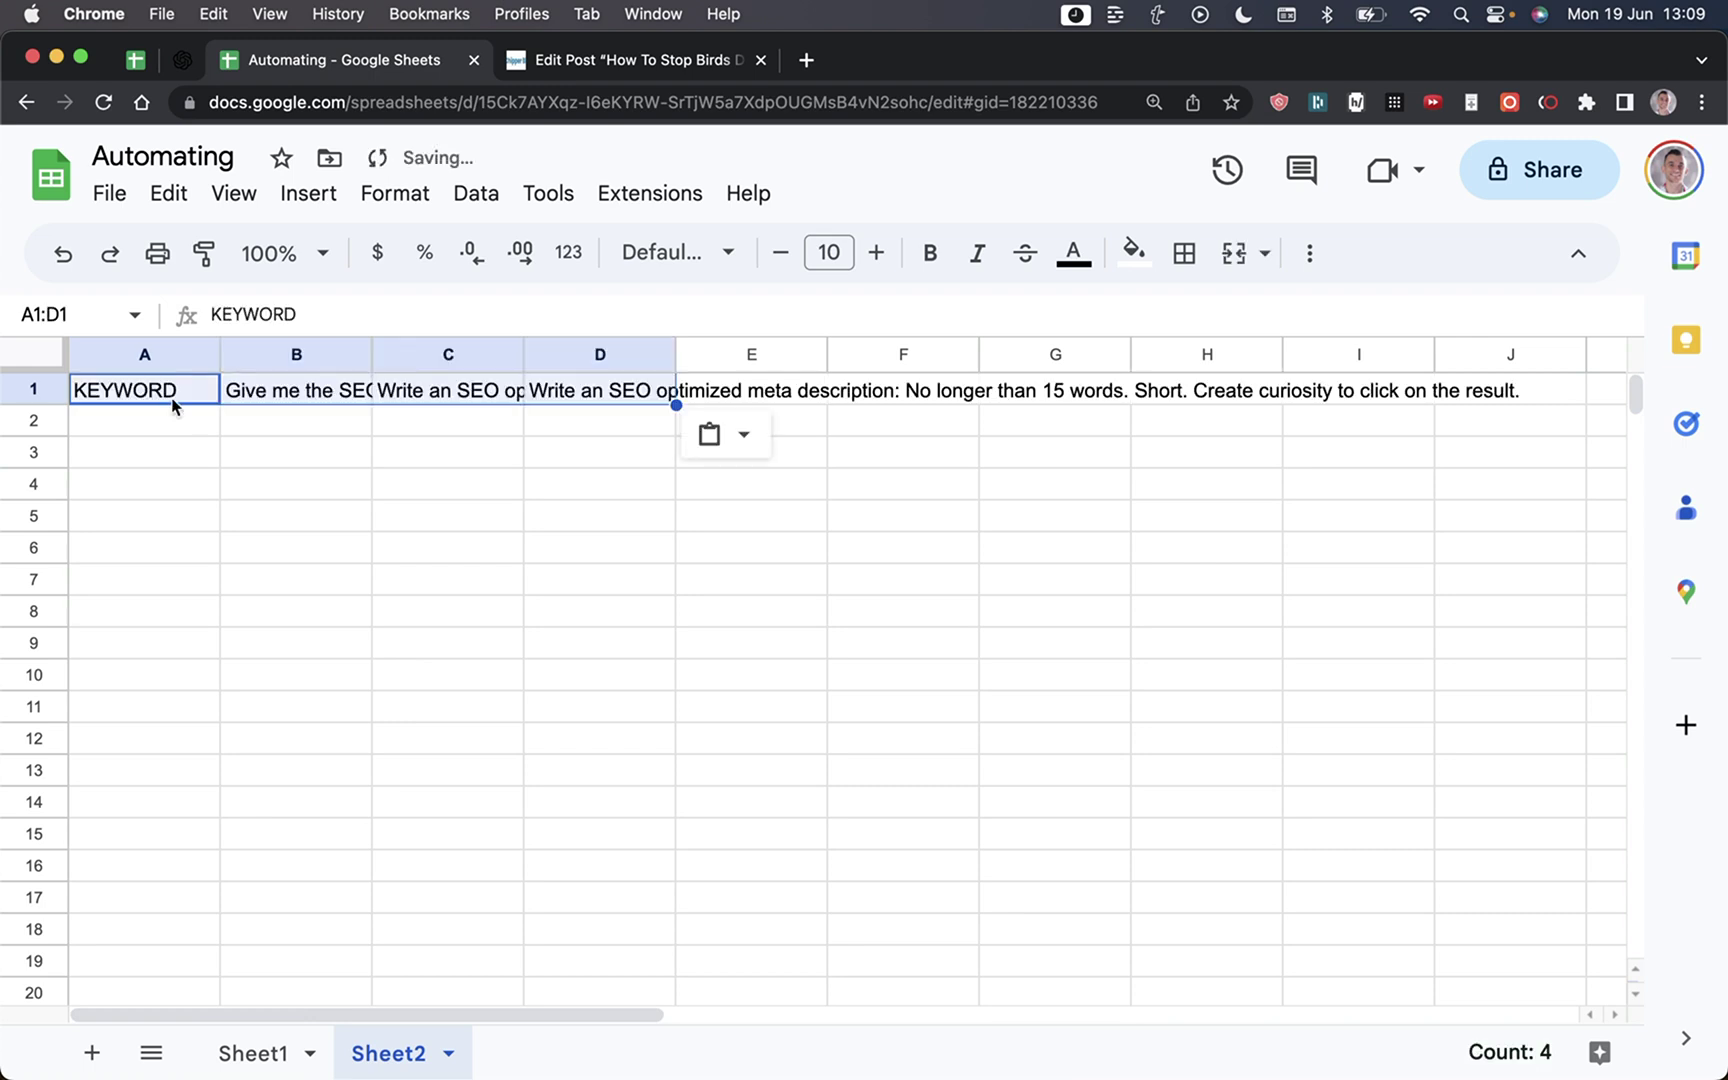
Step: Format Sheet2 with wider, equal columns and bold, wrapped headings in row 1
click(46, 346)
click(145, 390)
key(super+shift+Right)
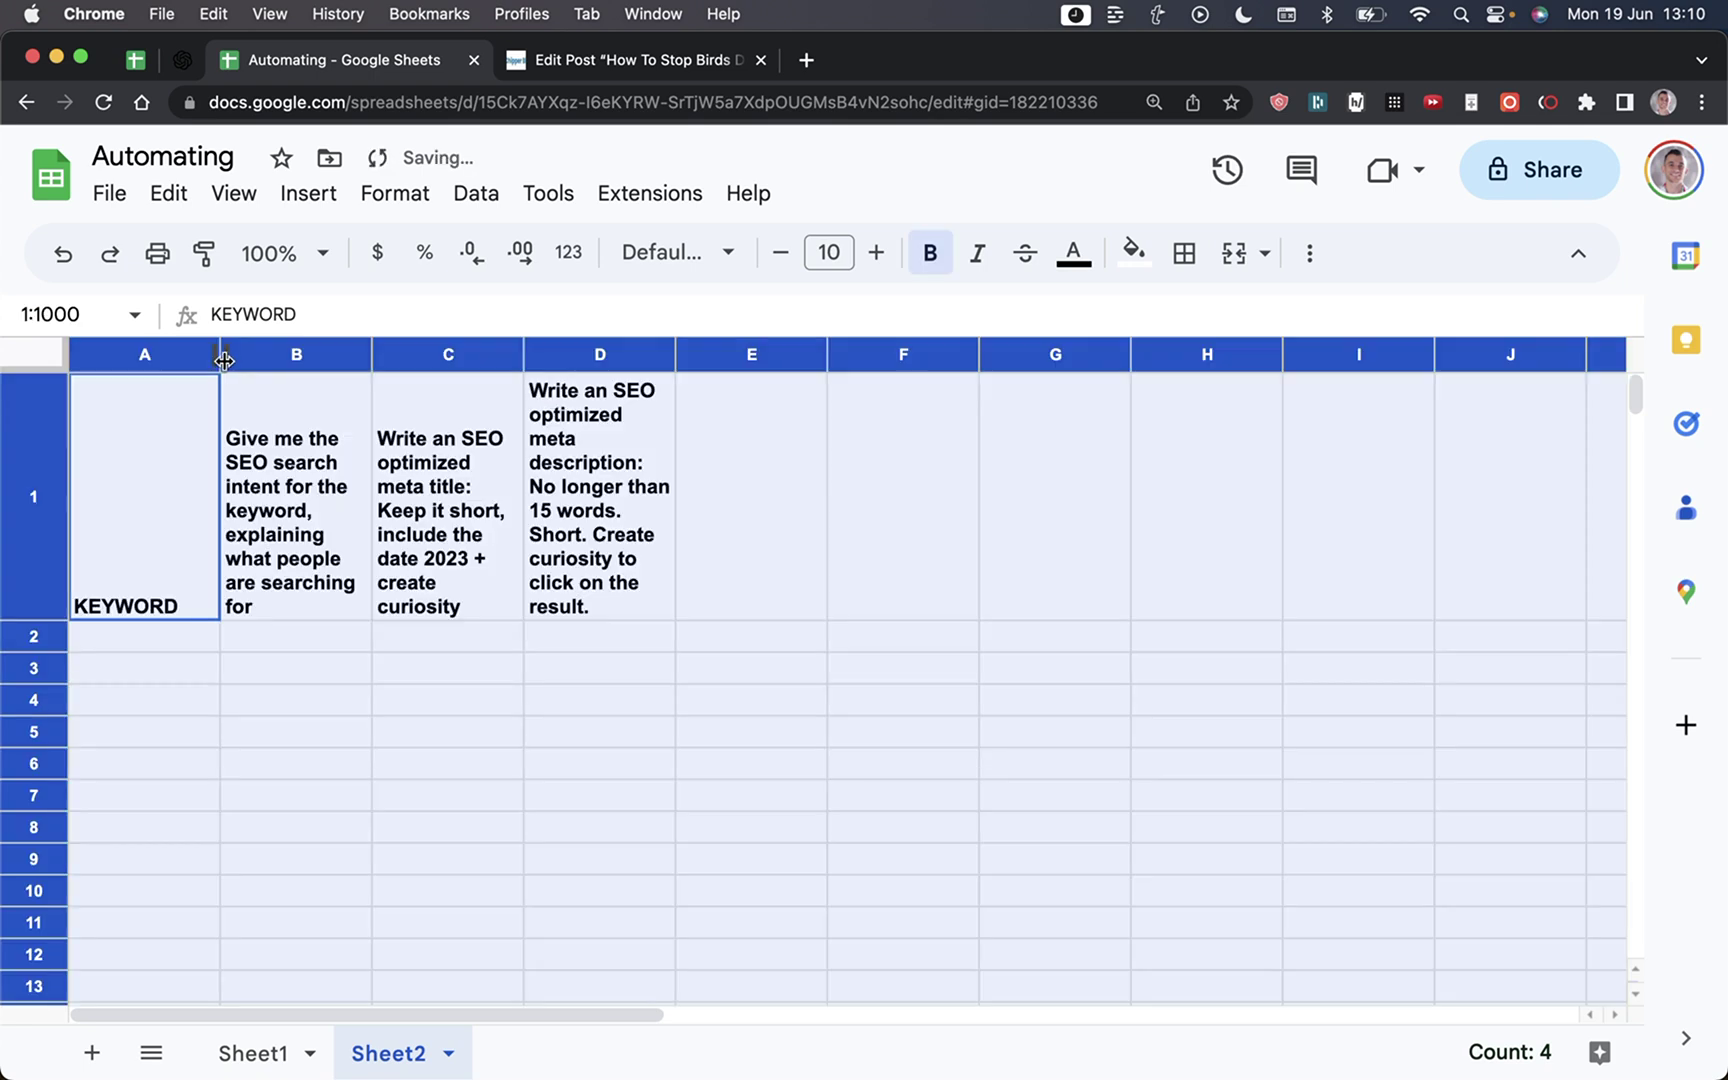
drag(221, 356, 322, 368)
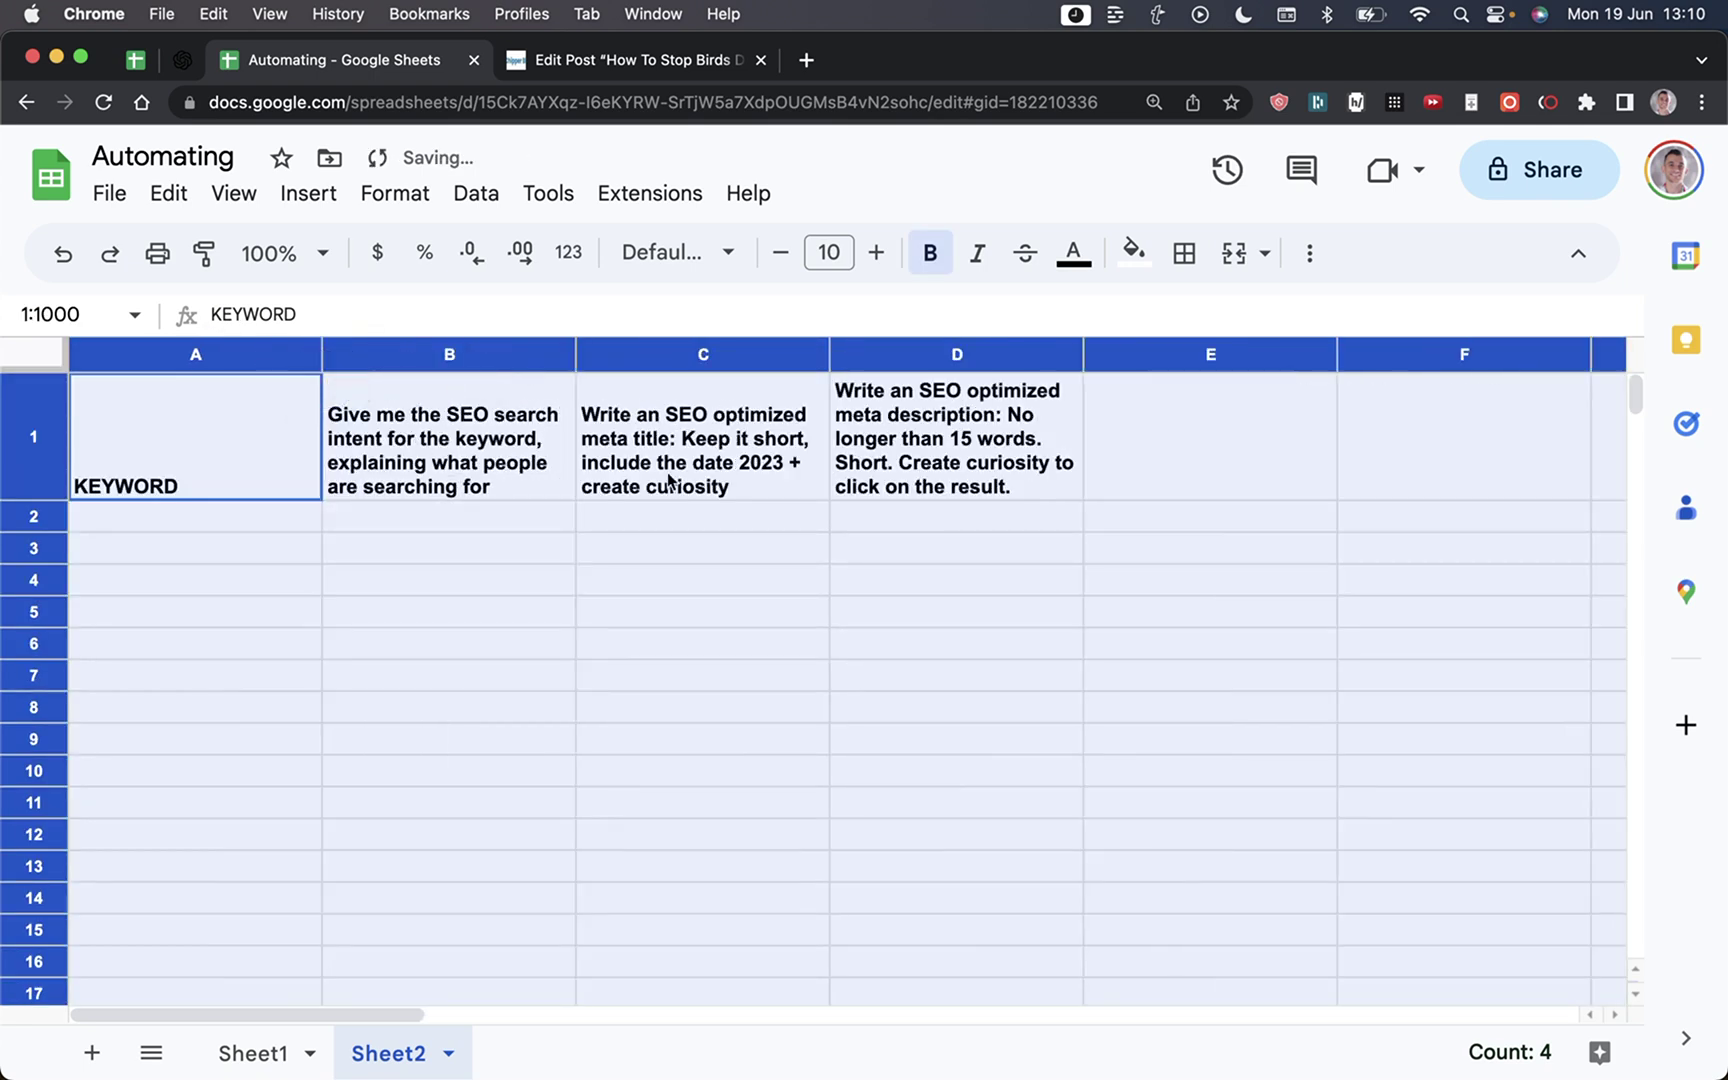
click(432, 480)
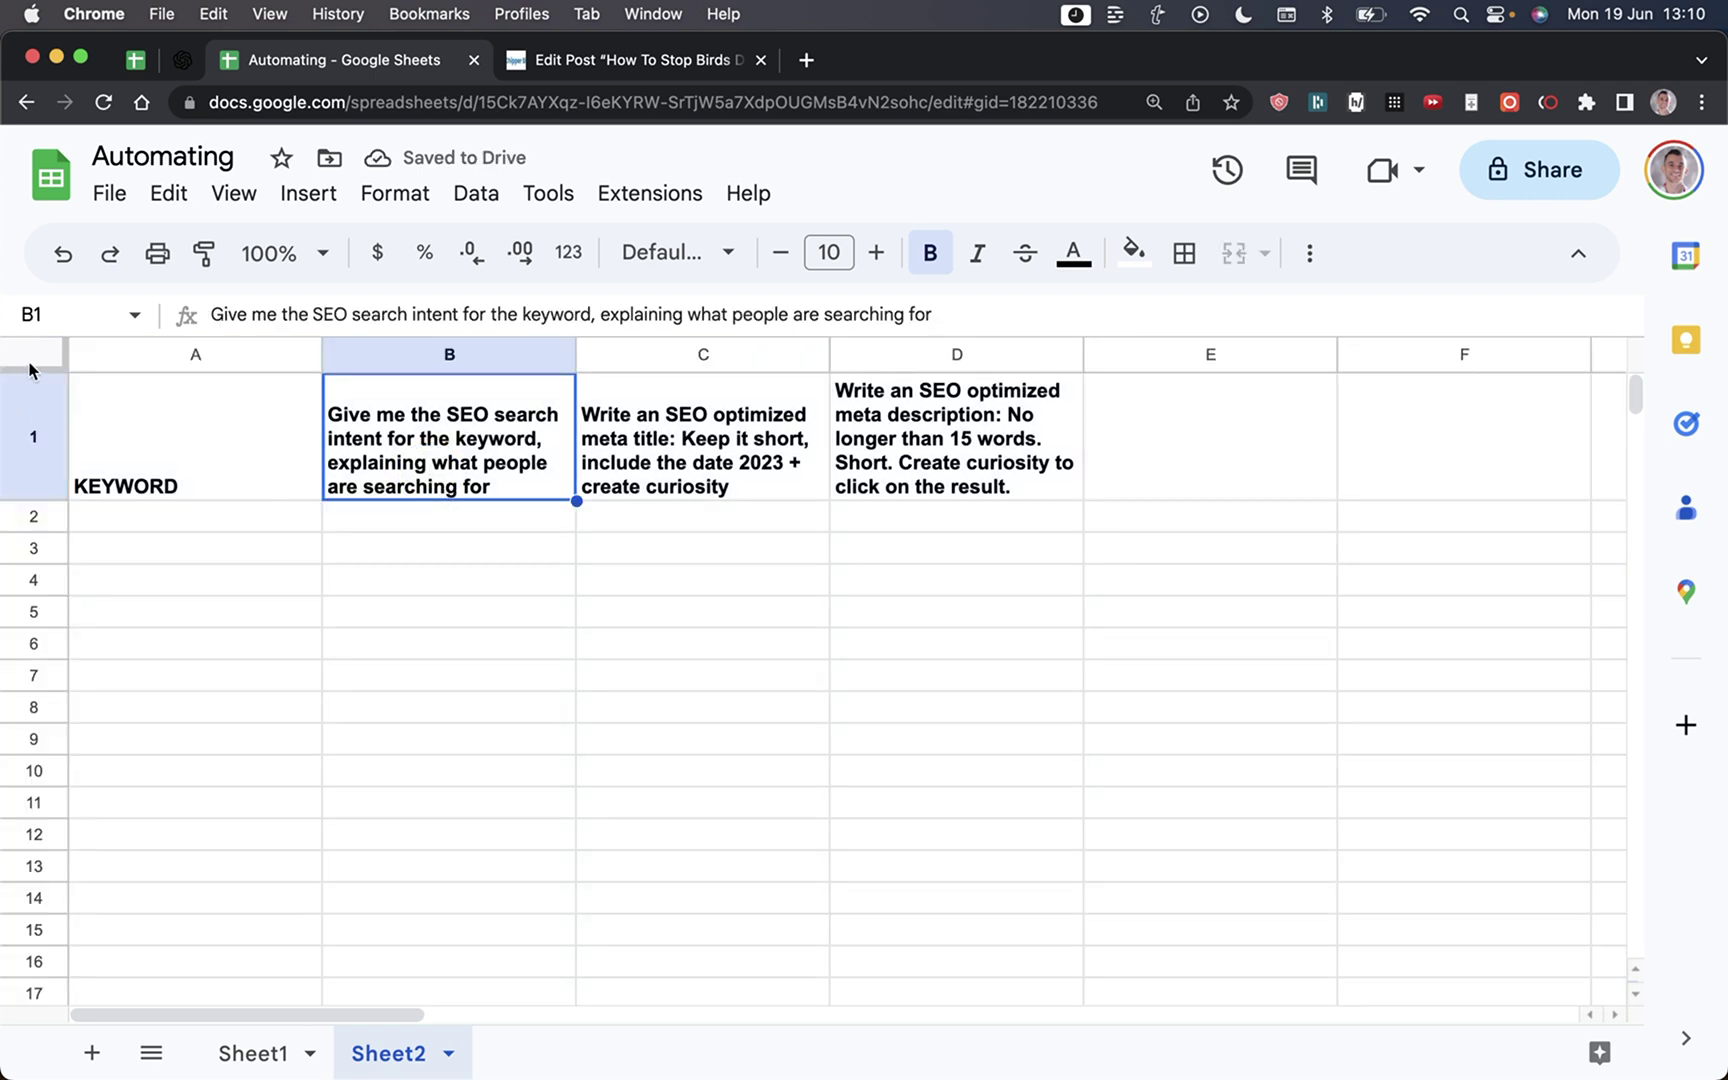
Step: Look over the KEYWORD and search intent columns, and freeze row 1 as the header row
click(243, 356)
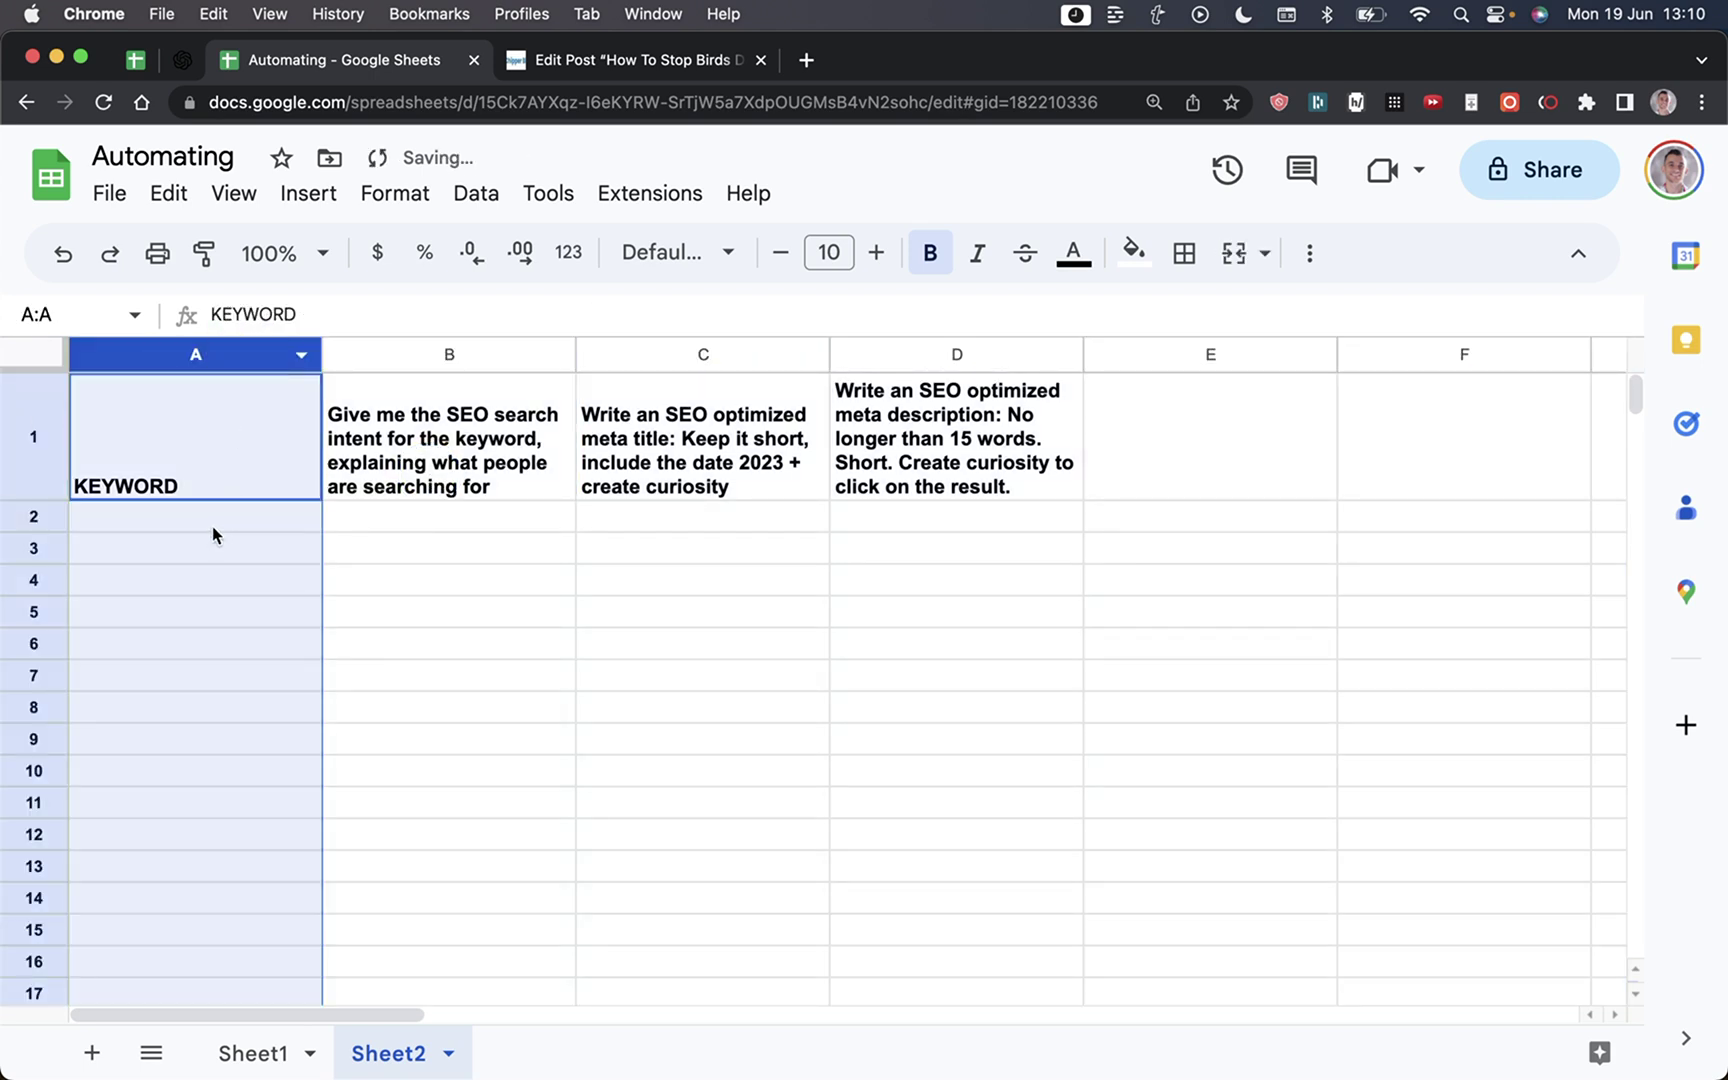
click(212, 570)
click(210, 718)
scroll(210, 760, down, 20)
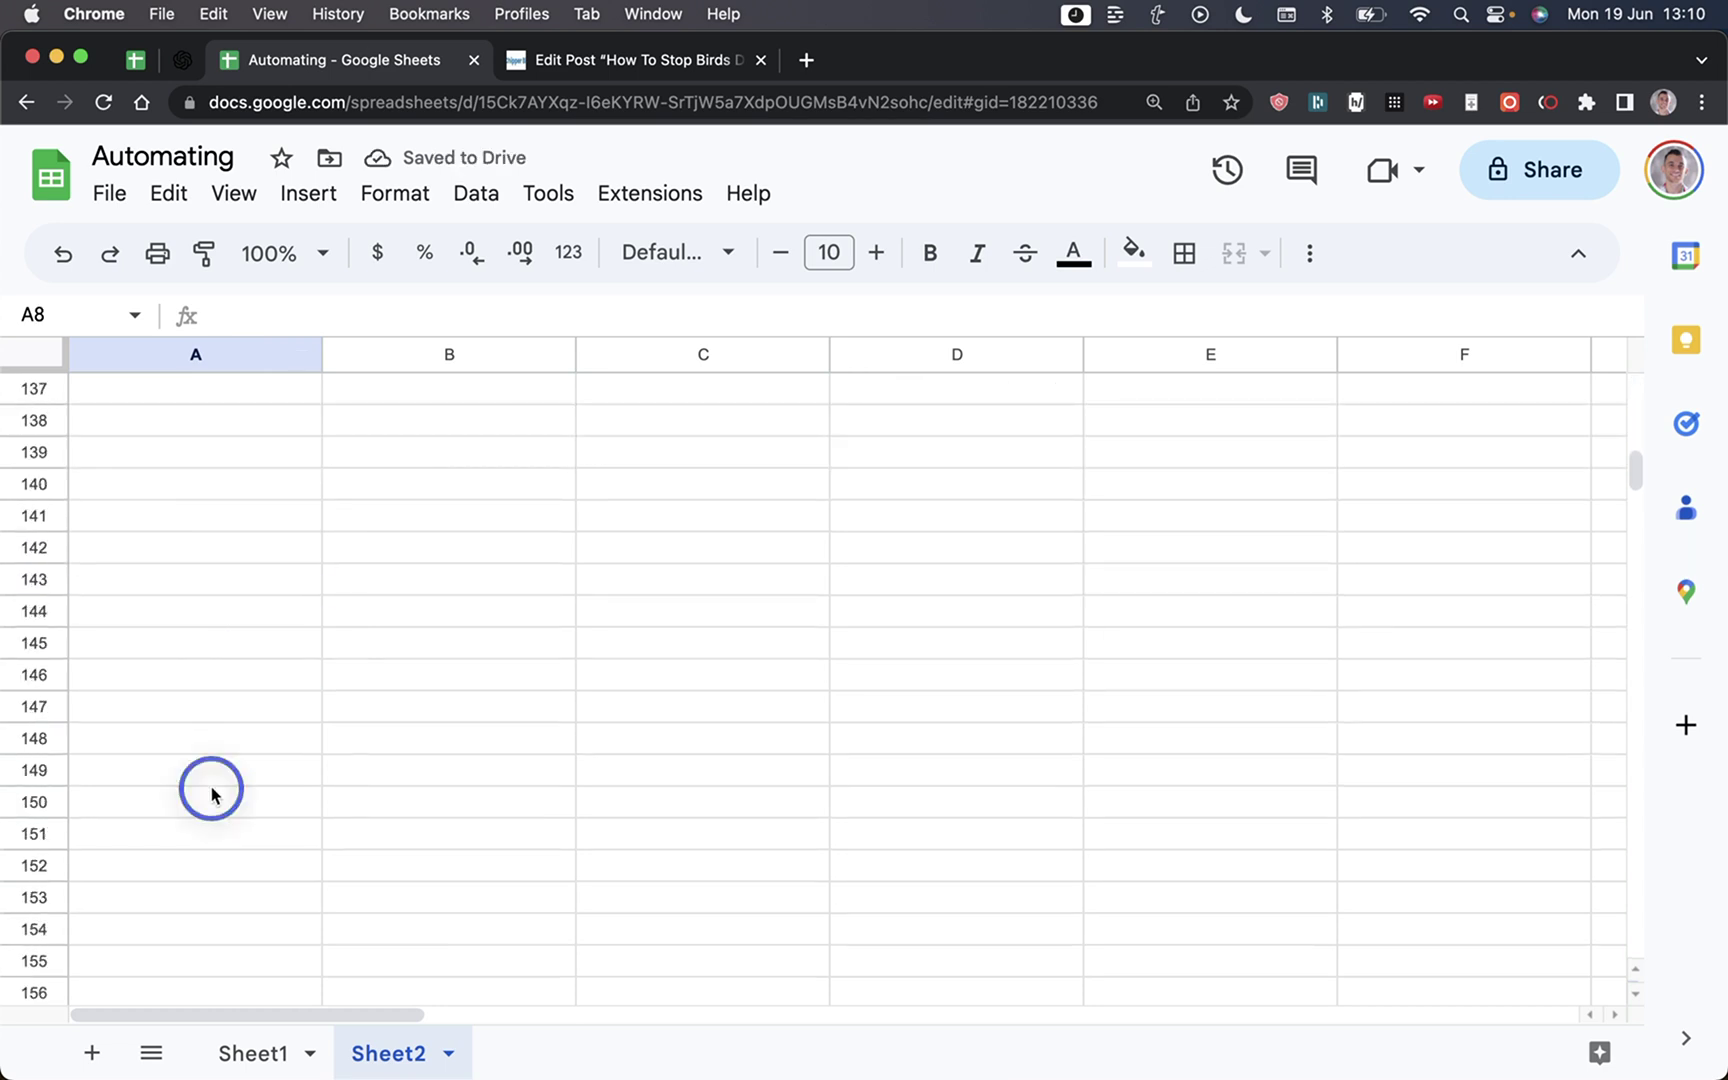
click(211, 789)
scroll(211, 760, up, 20)
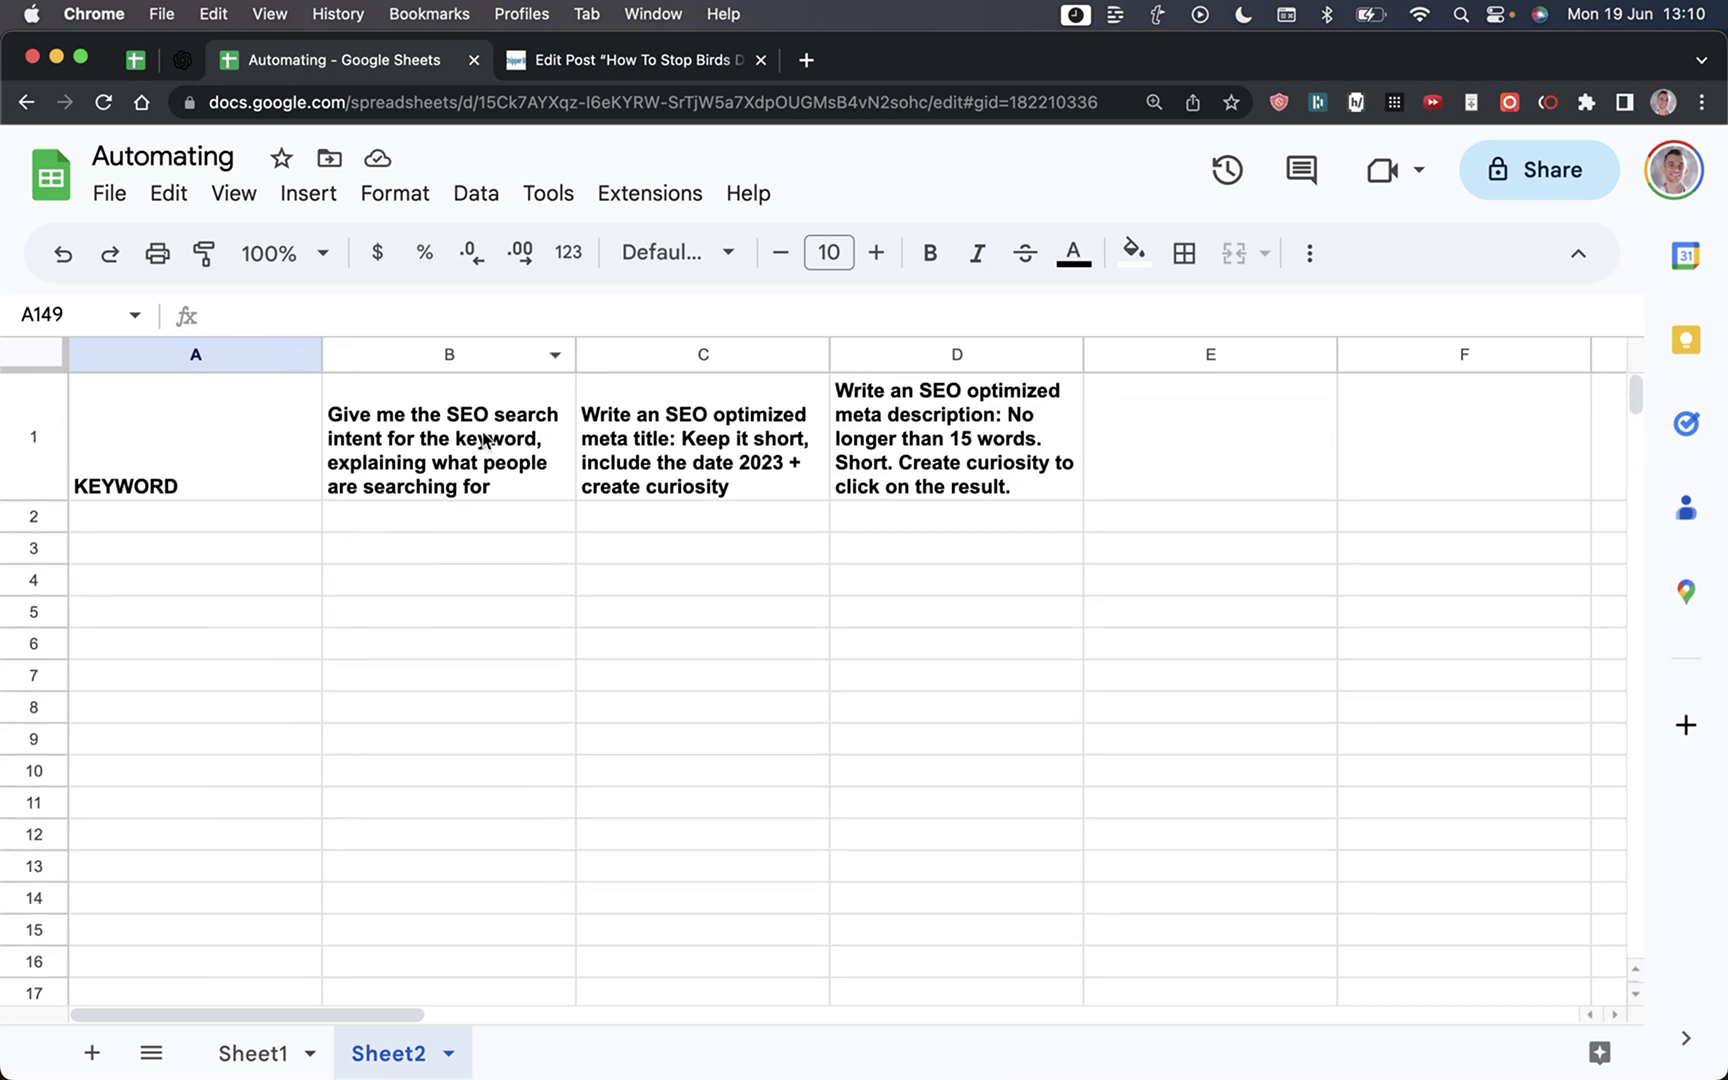
click(485, 440)
click(431, 352)
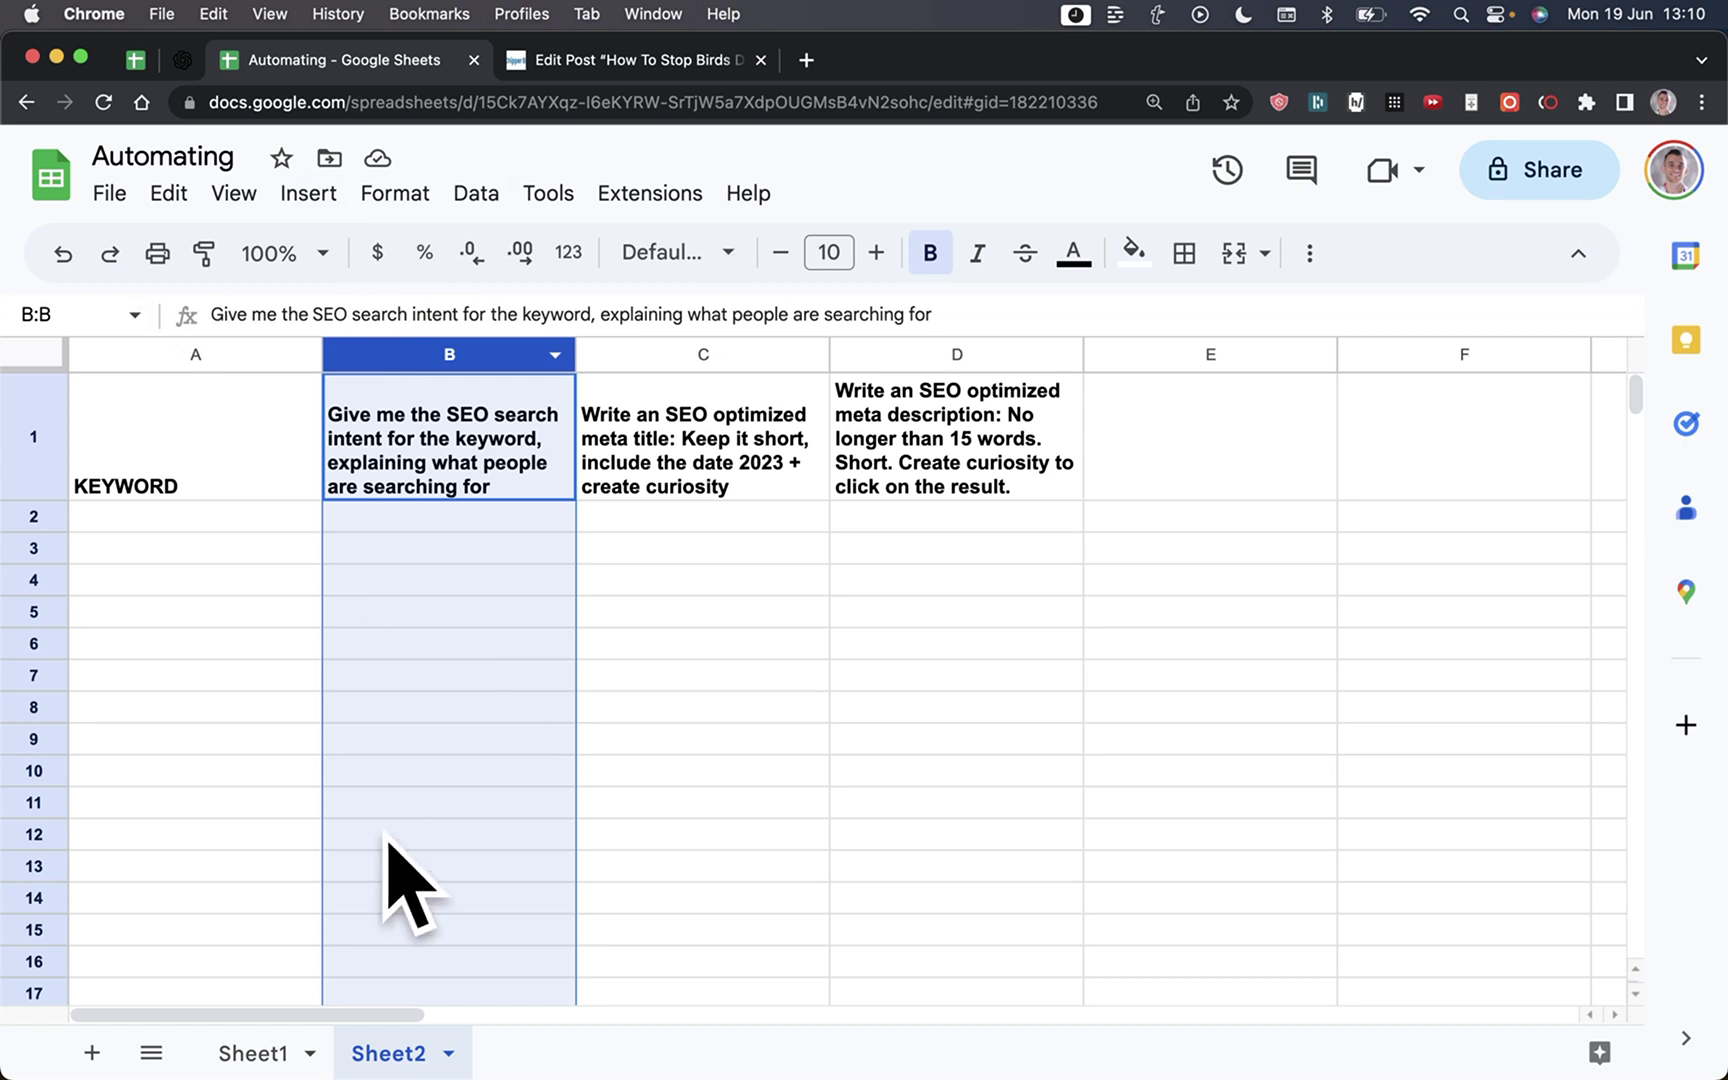
Step: Examine the meta title prompt in C1, including its instructions after the colon
click(745, 490)
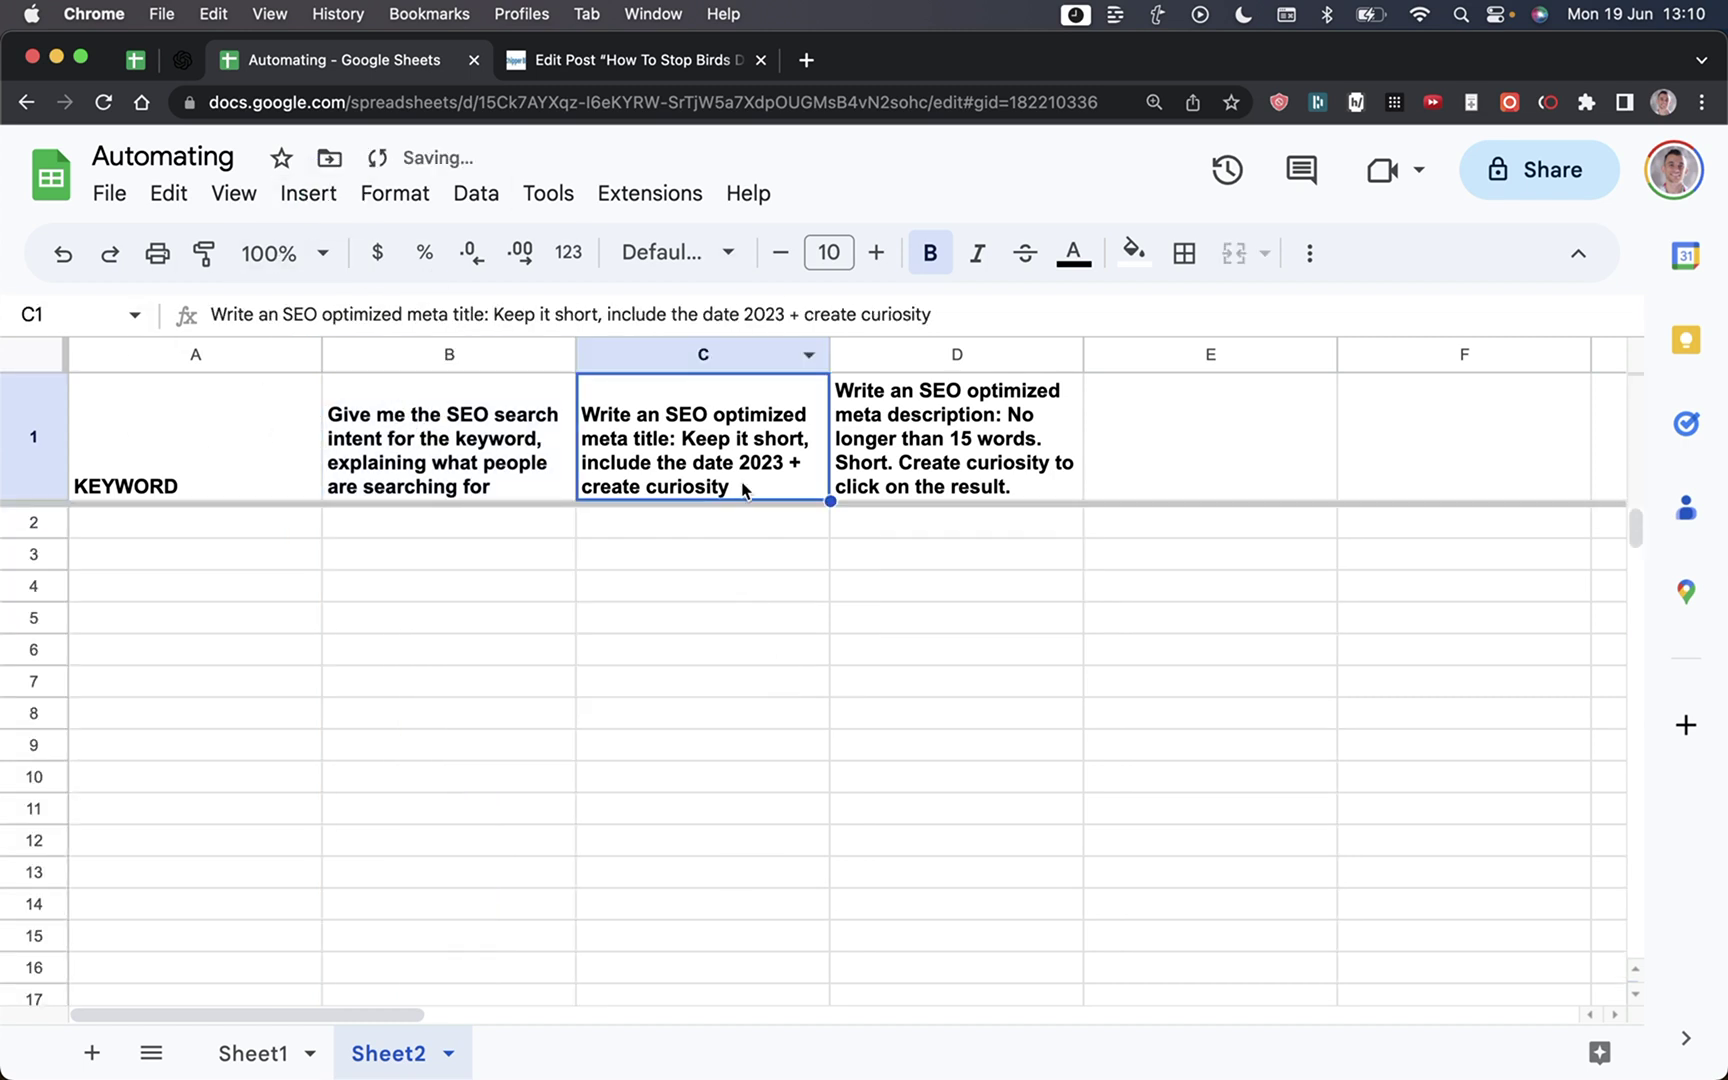
click(694, 356)
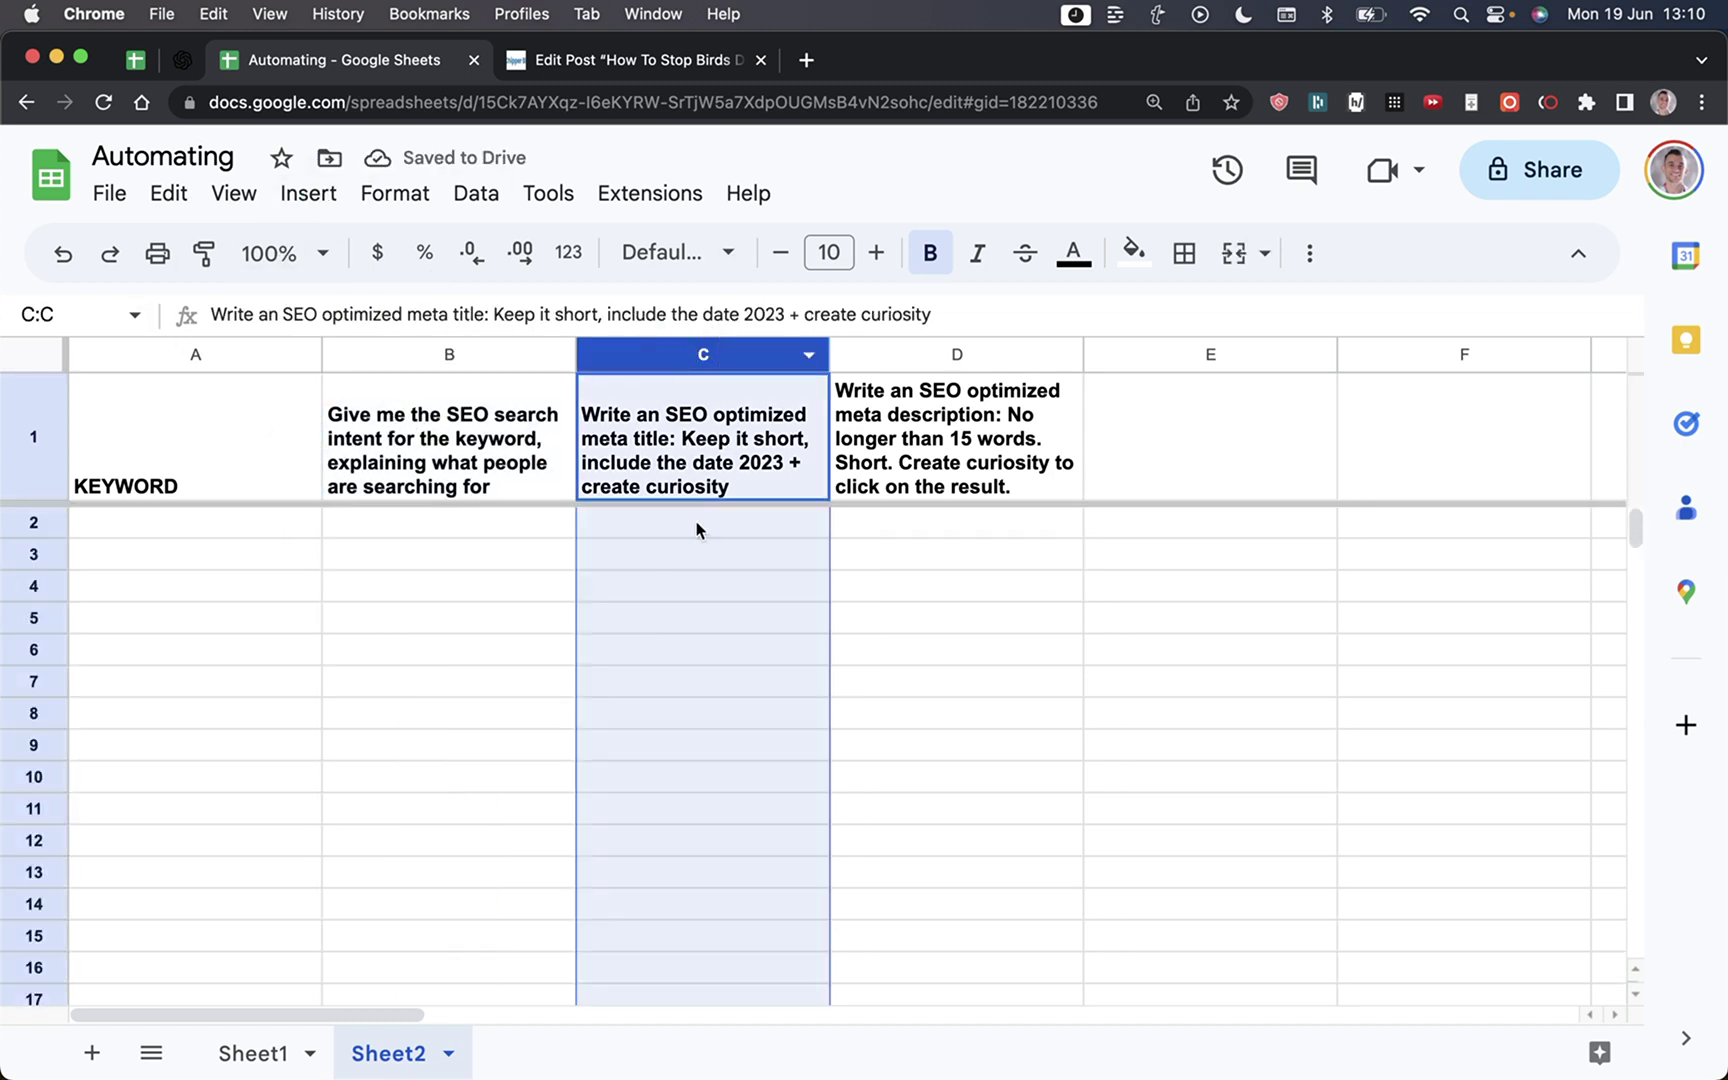
double_click(733, 455)
drag(901, 388, 1426, 405)
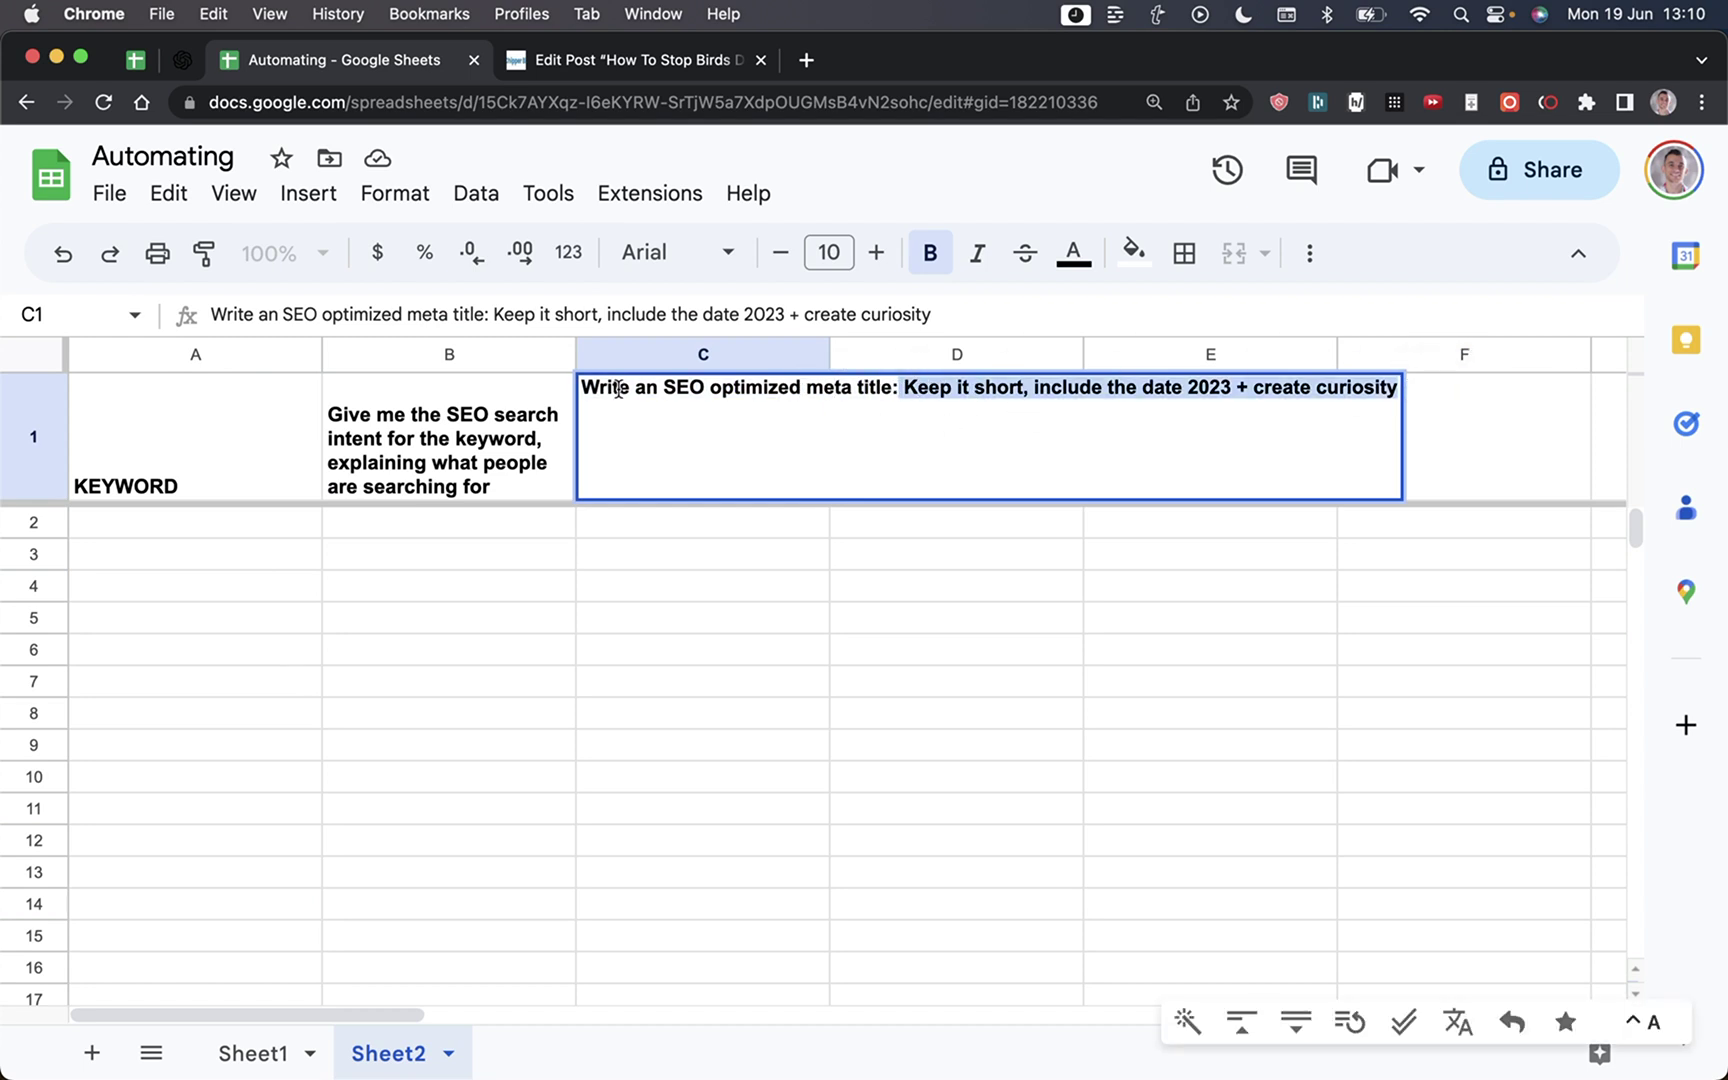
click(1654, 420)
click(903, 617)
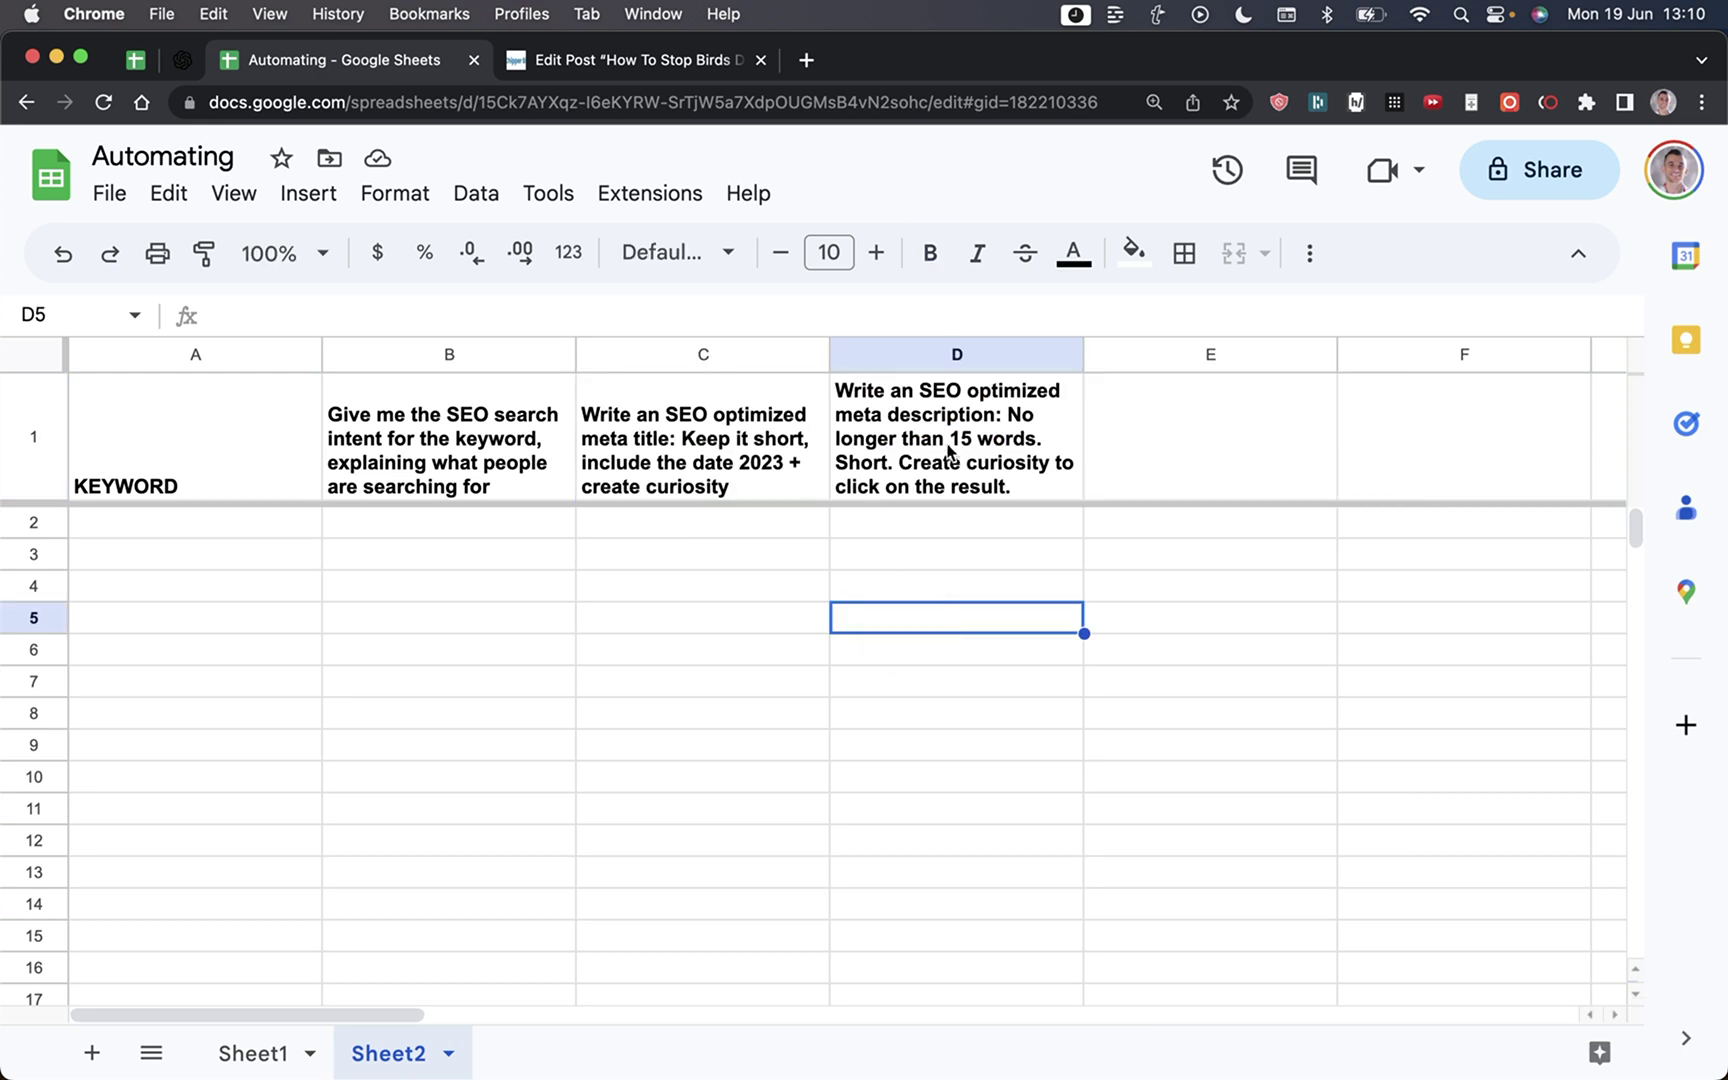
Step: Examine the meta description prompt in D1, including its length and curiosity instructions
click(954, 452)
double_click(1155, 412)
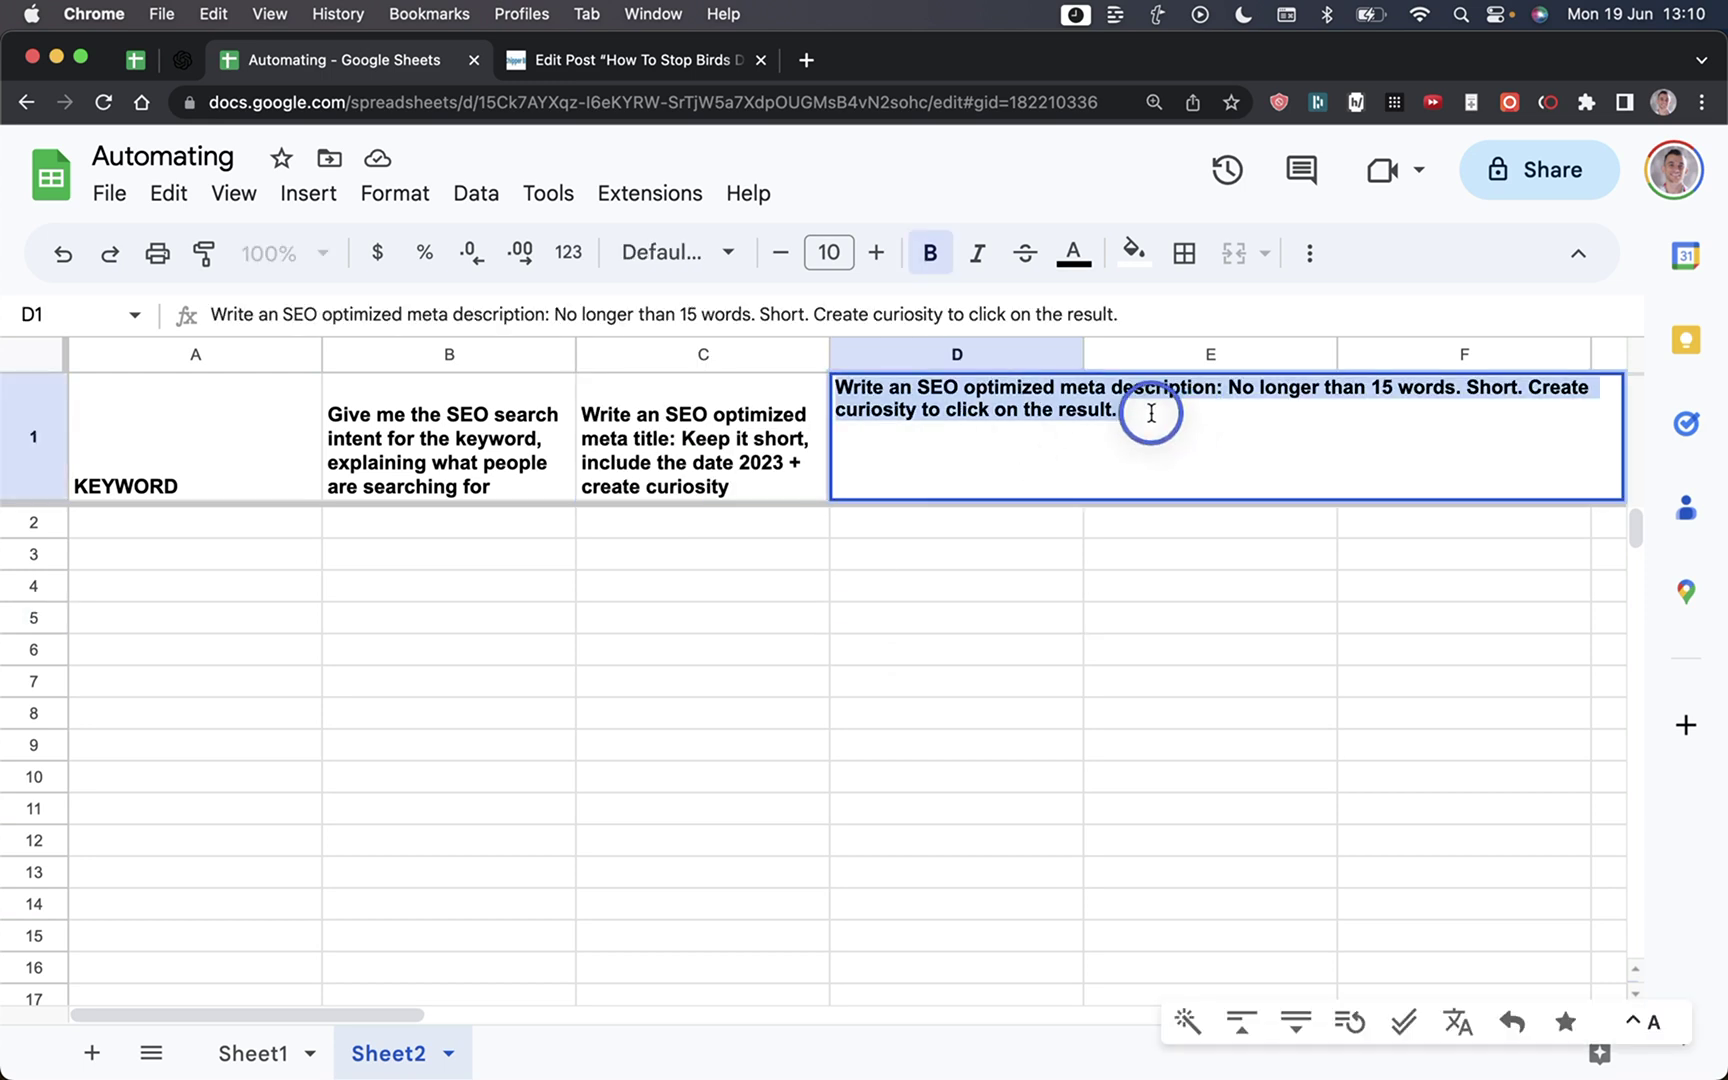
click(1260, 390)
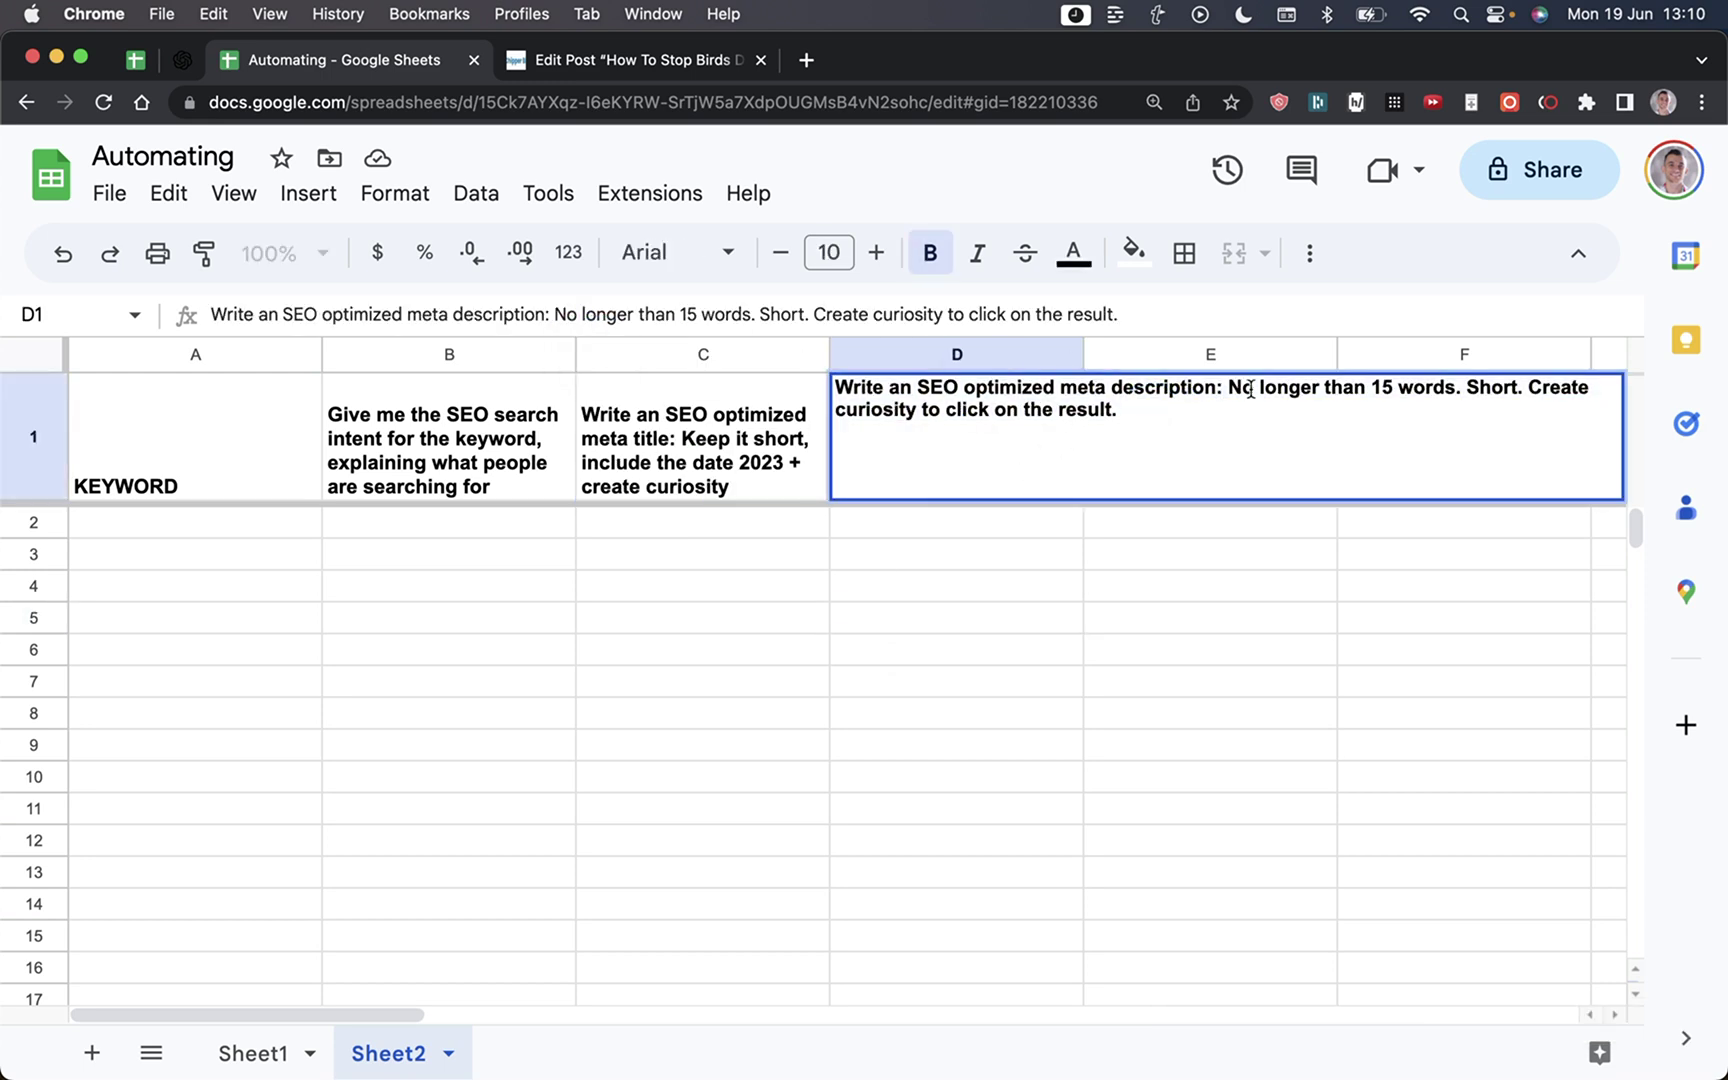
drag(1229, 388, 1535, 463)
click(1311, 435)
drag(1220, 388, 895, 387)
click(179, 472)
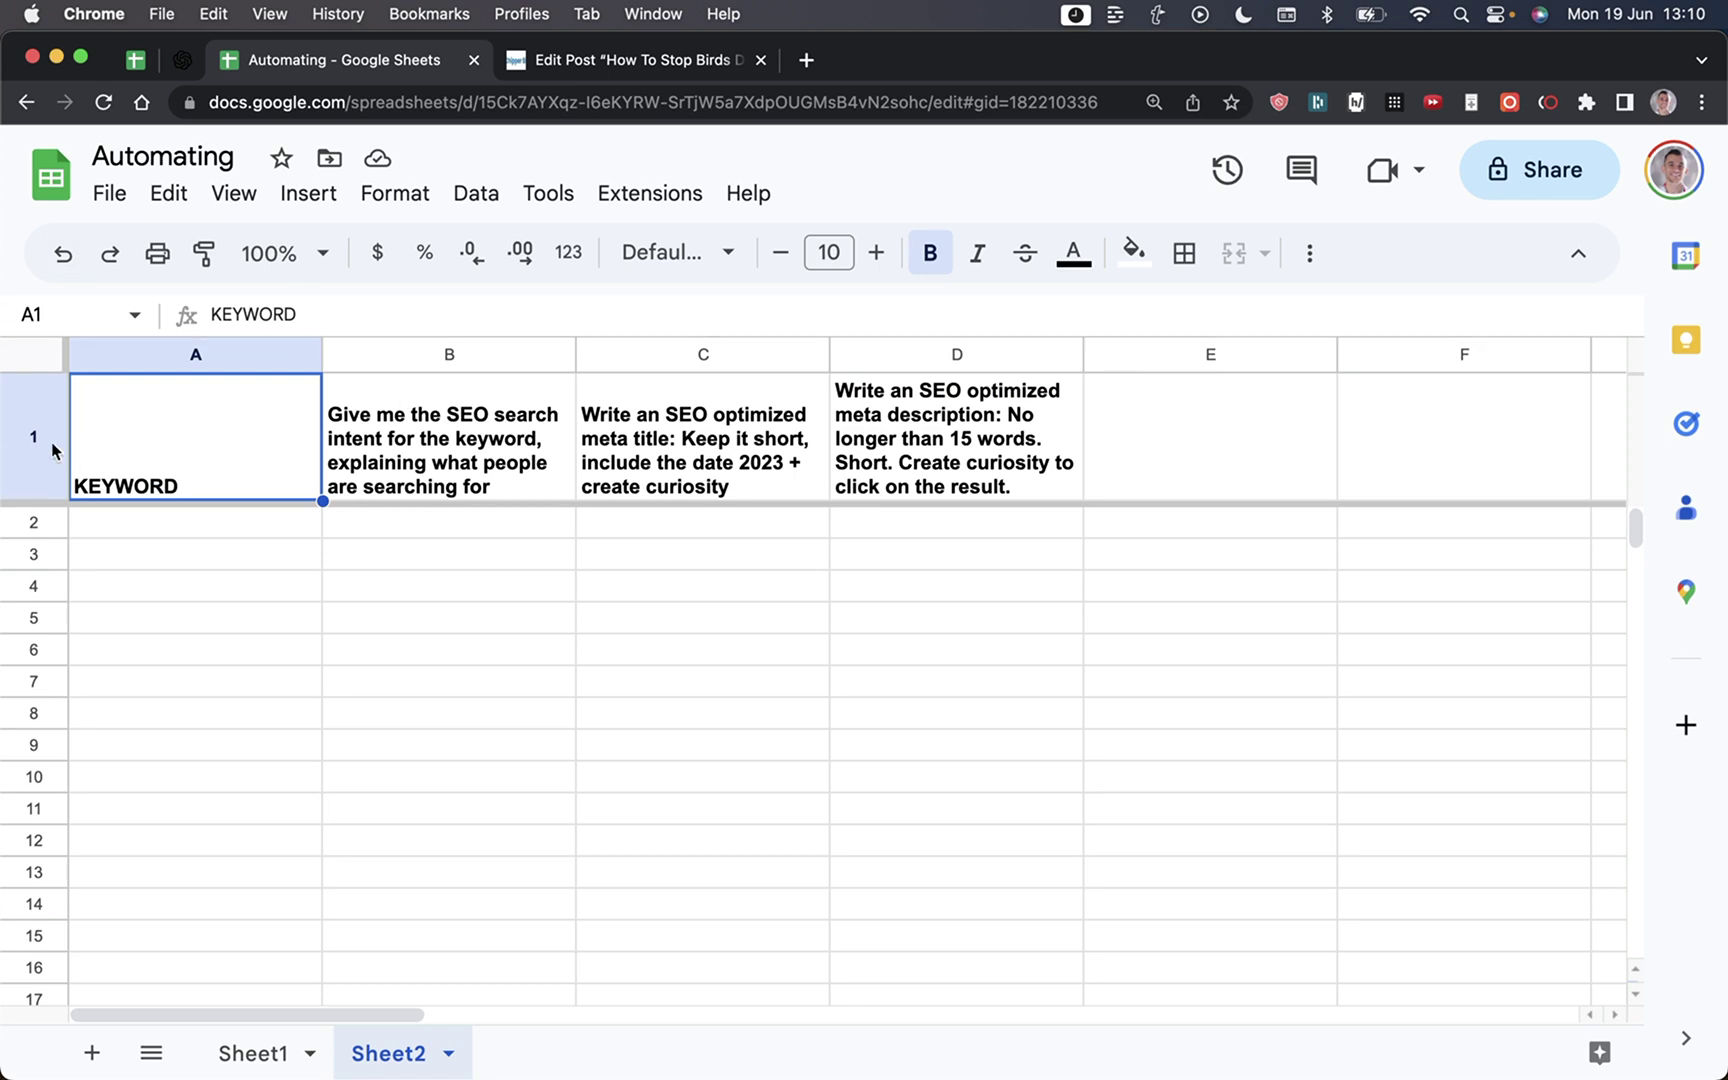
Step: Look over the KEYWORD, search intent, meta title and meta description columns, and go to A2
click(217, 360)
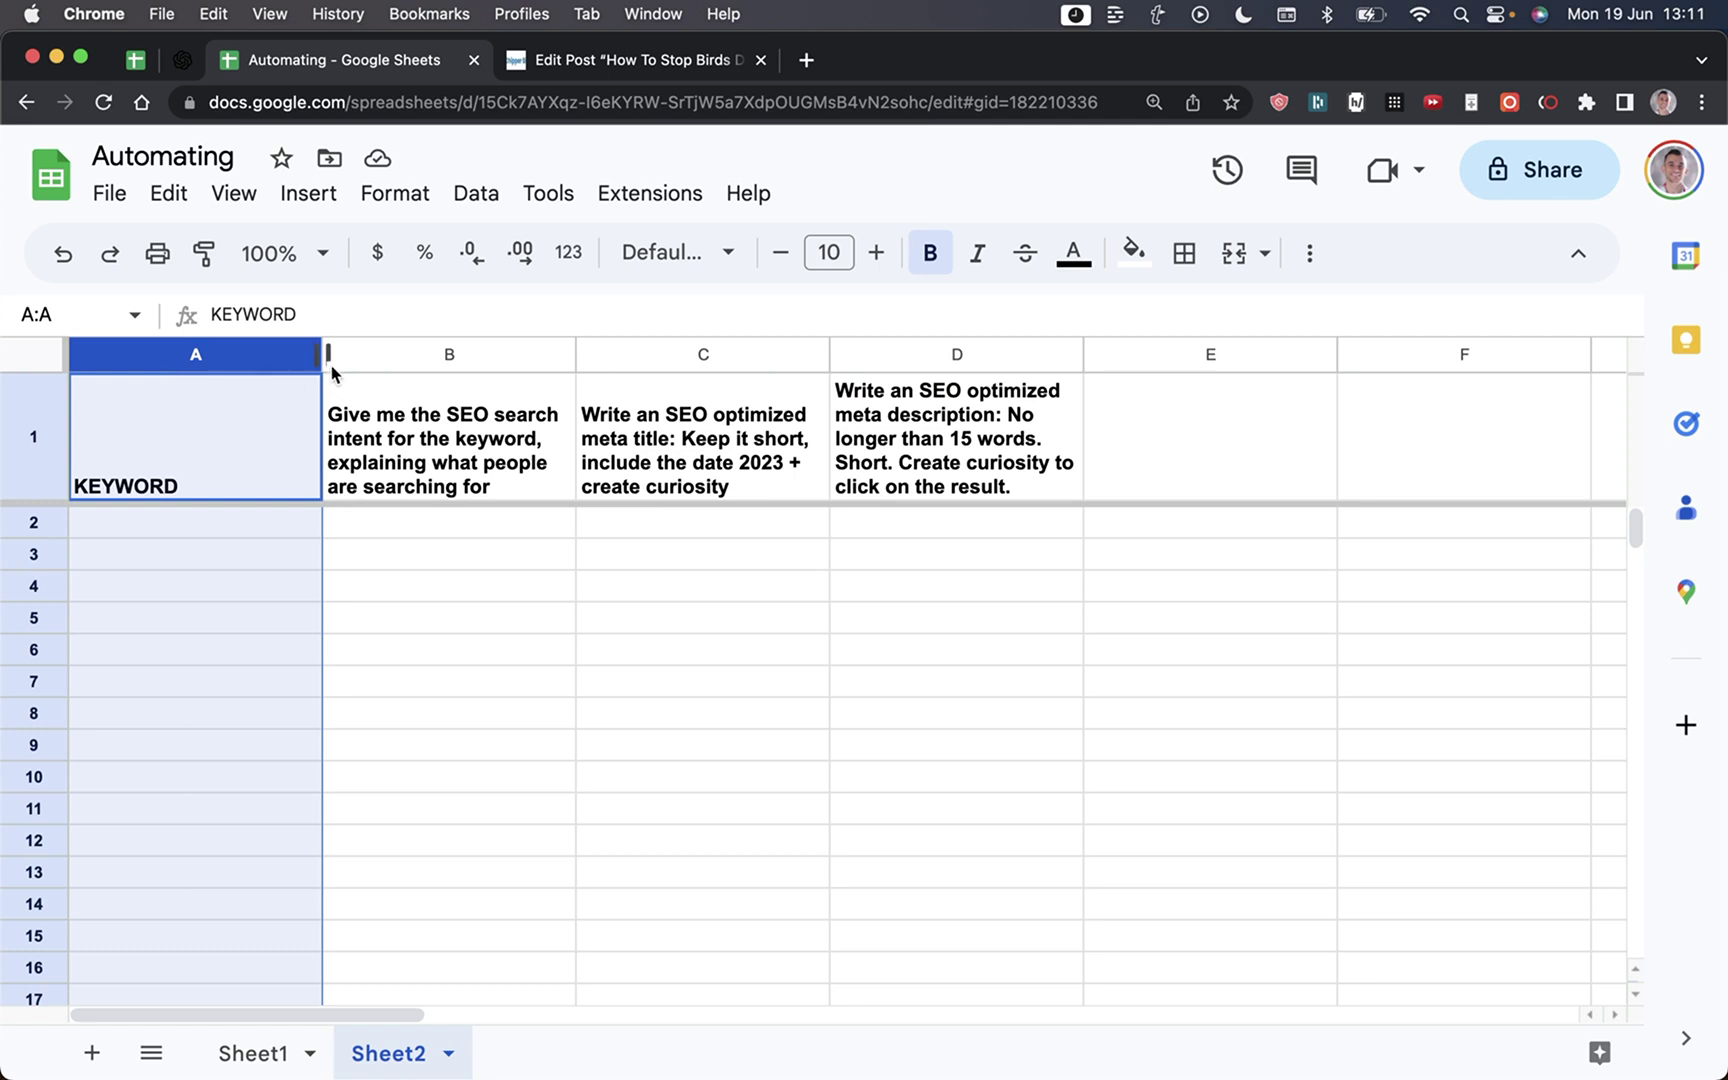
click(448, 356)
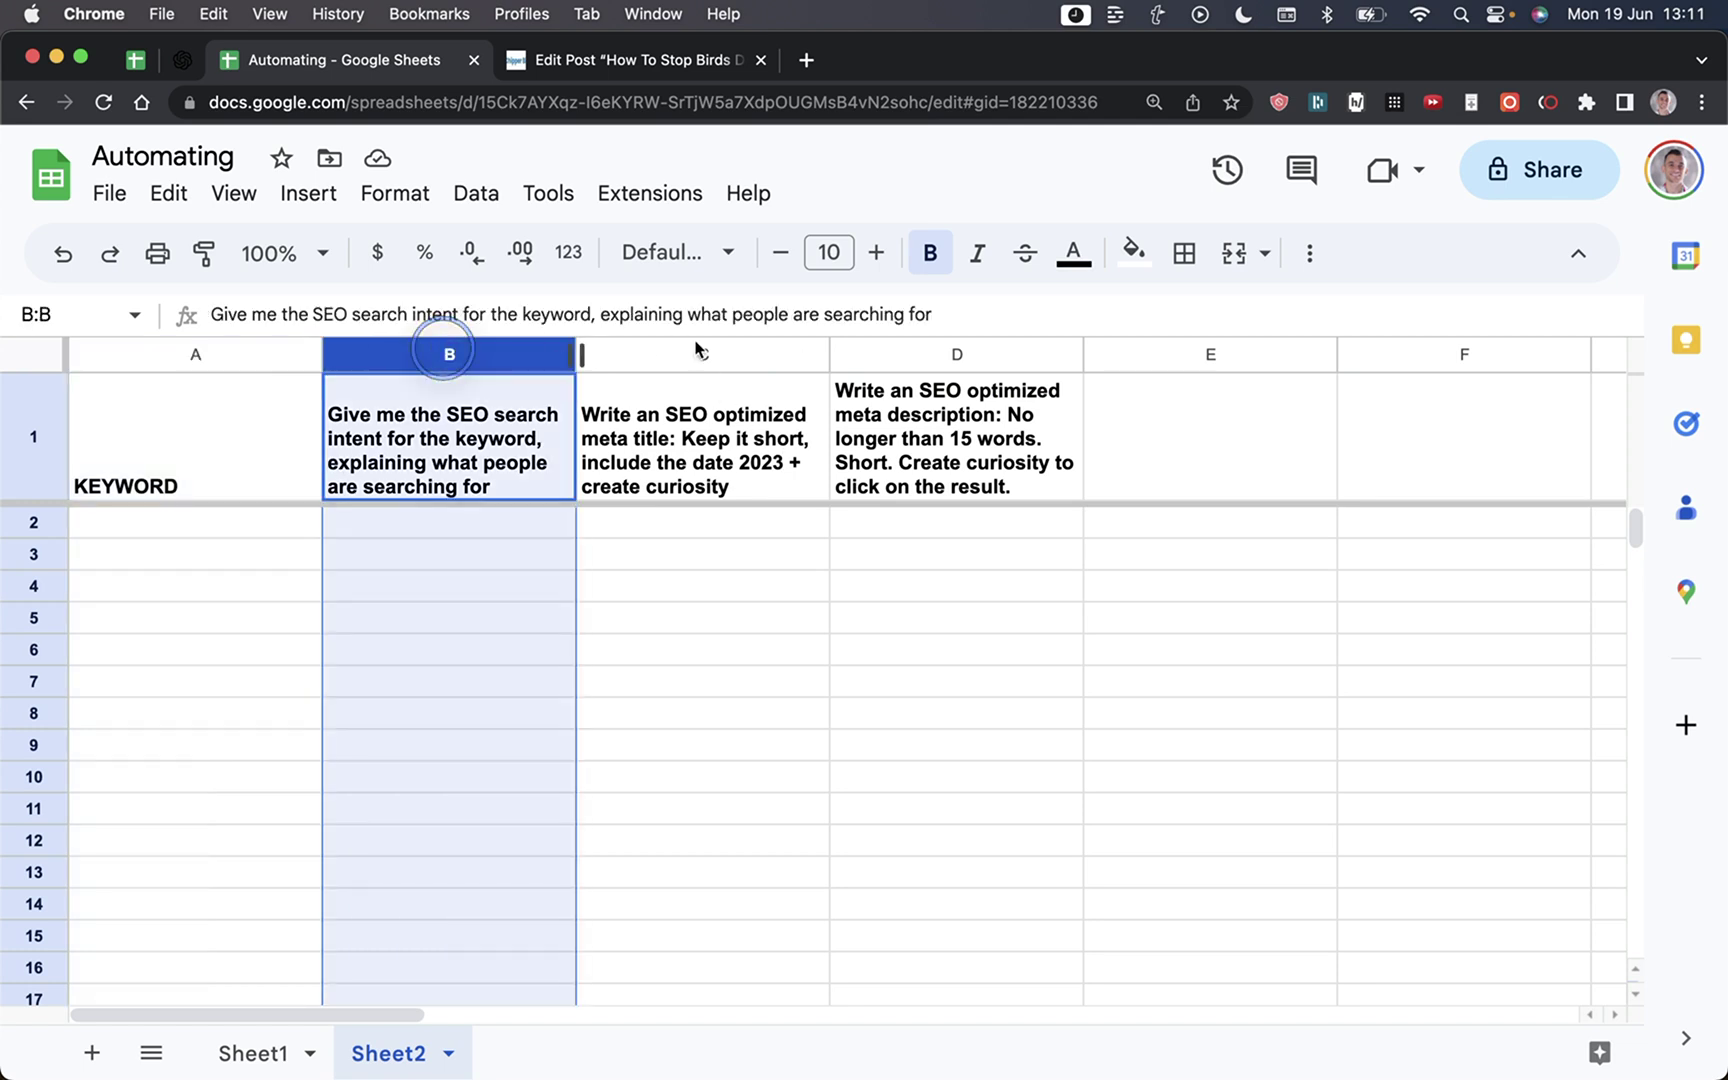
click(721, 352)
click(887, 352)
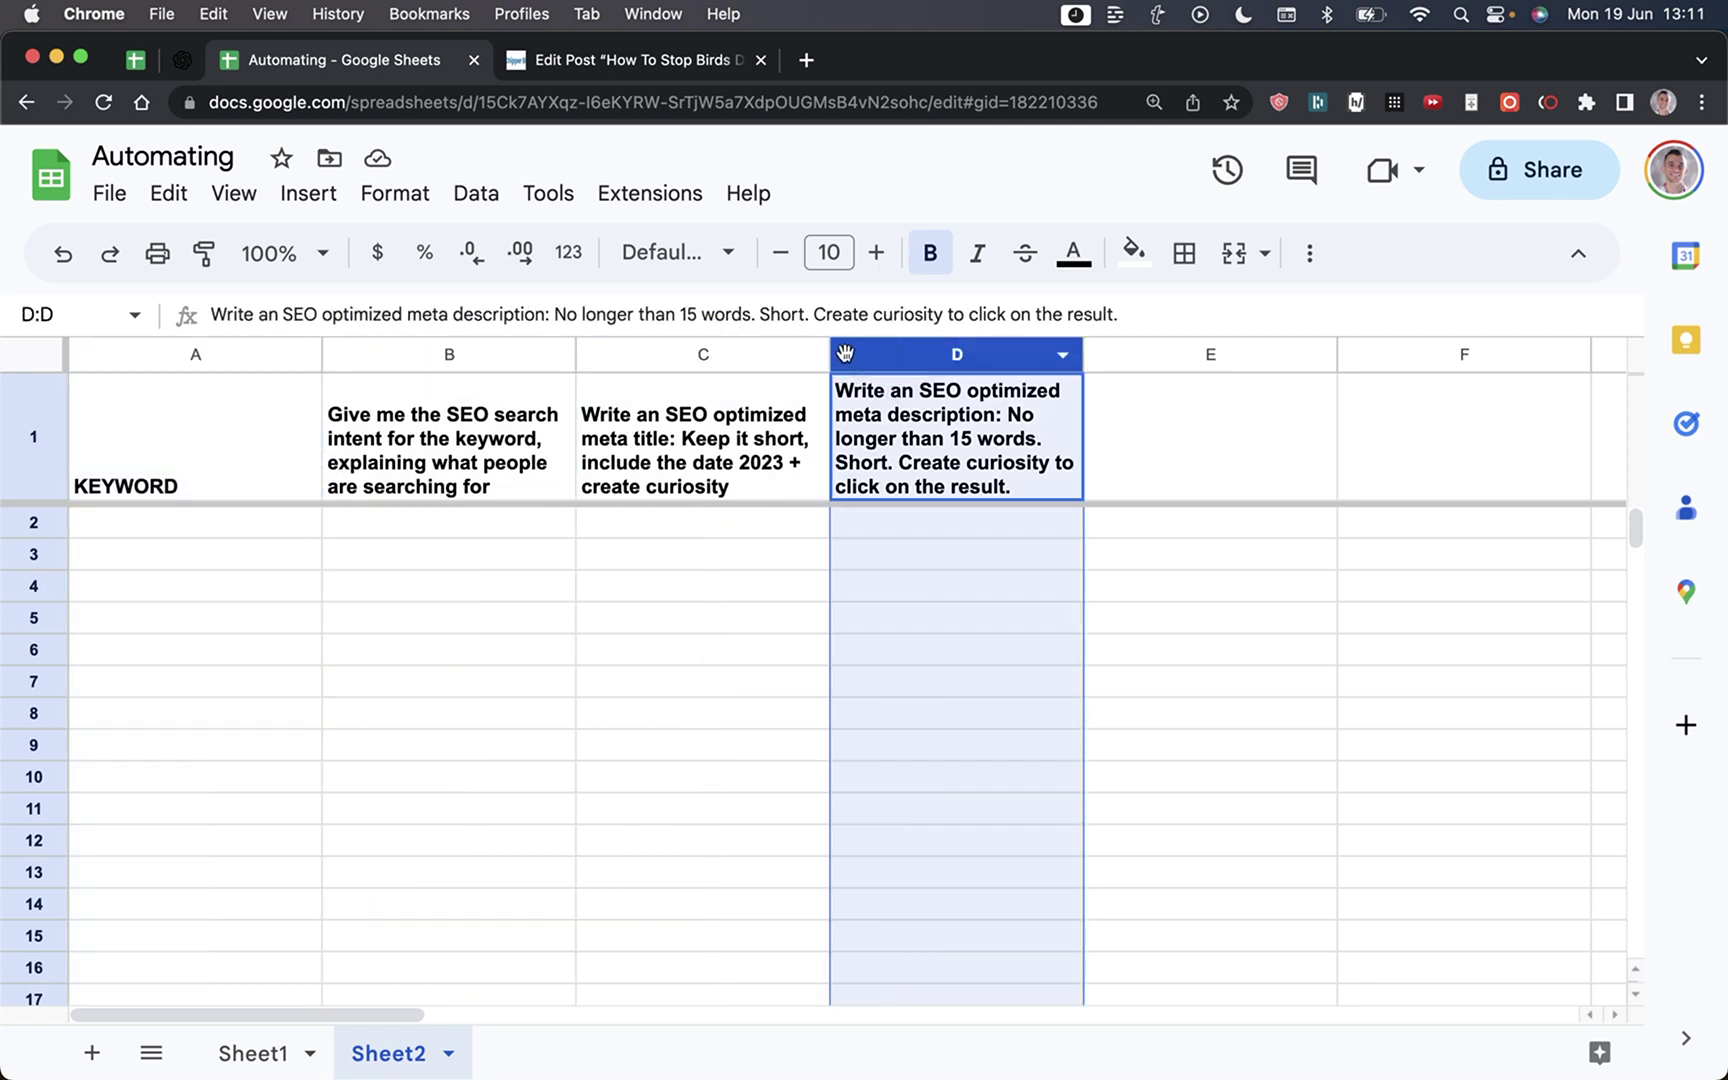
click(688, 430)
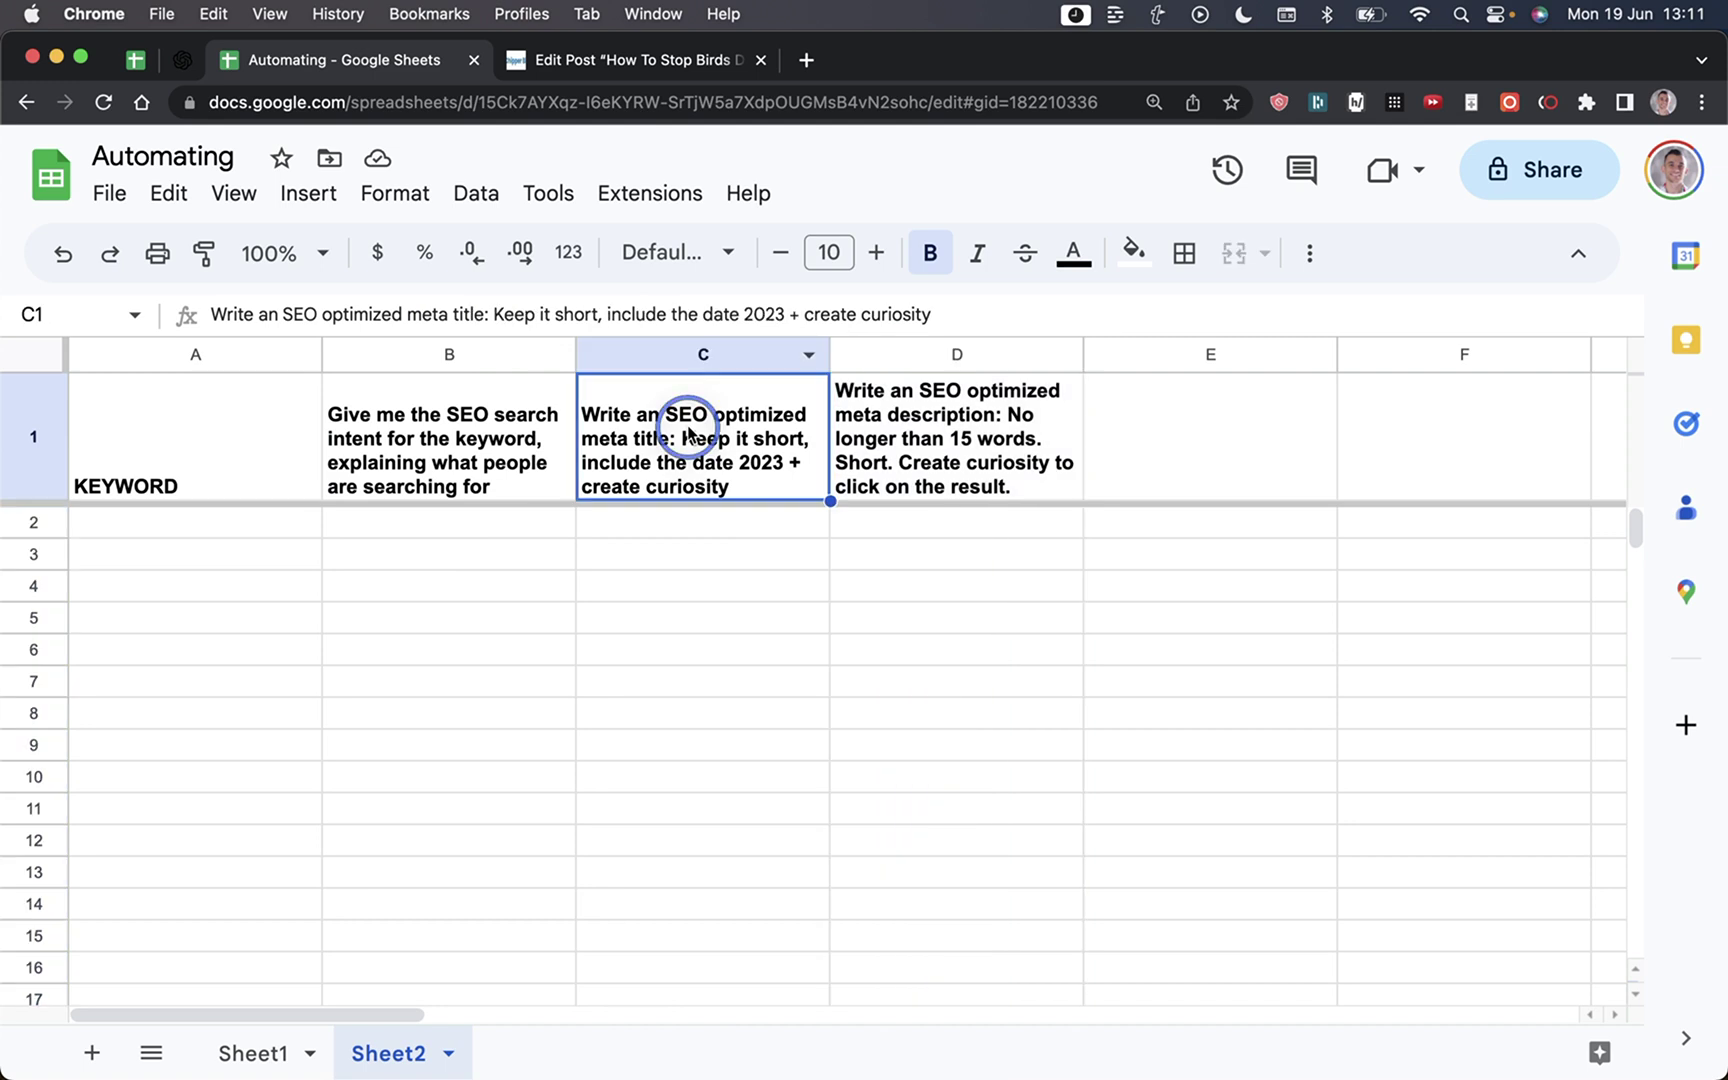
click(924, 460)
click(437, 352)
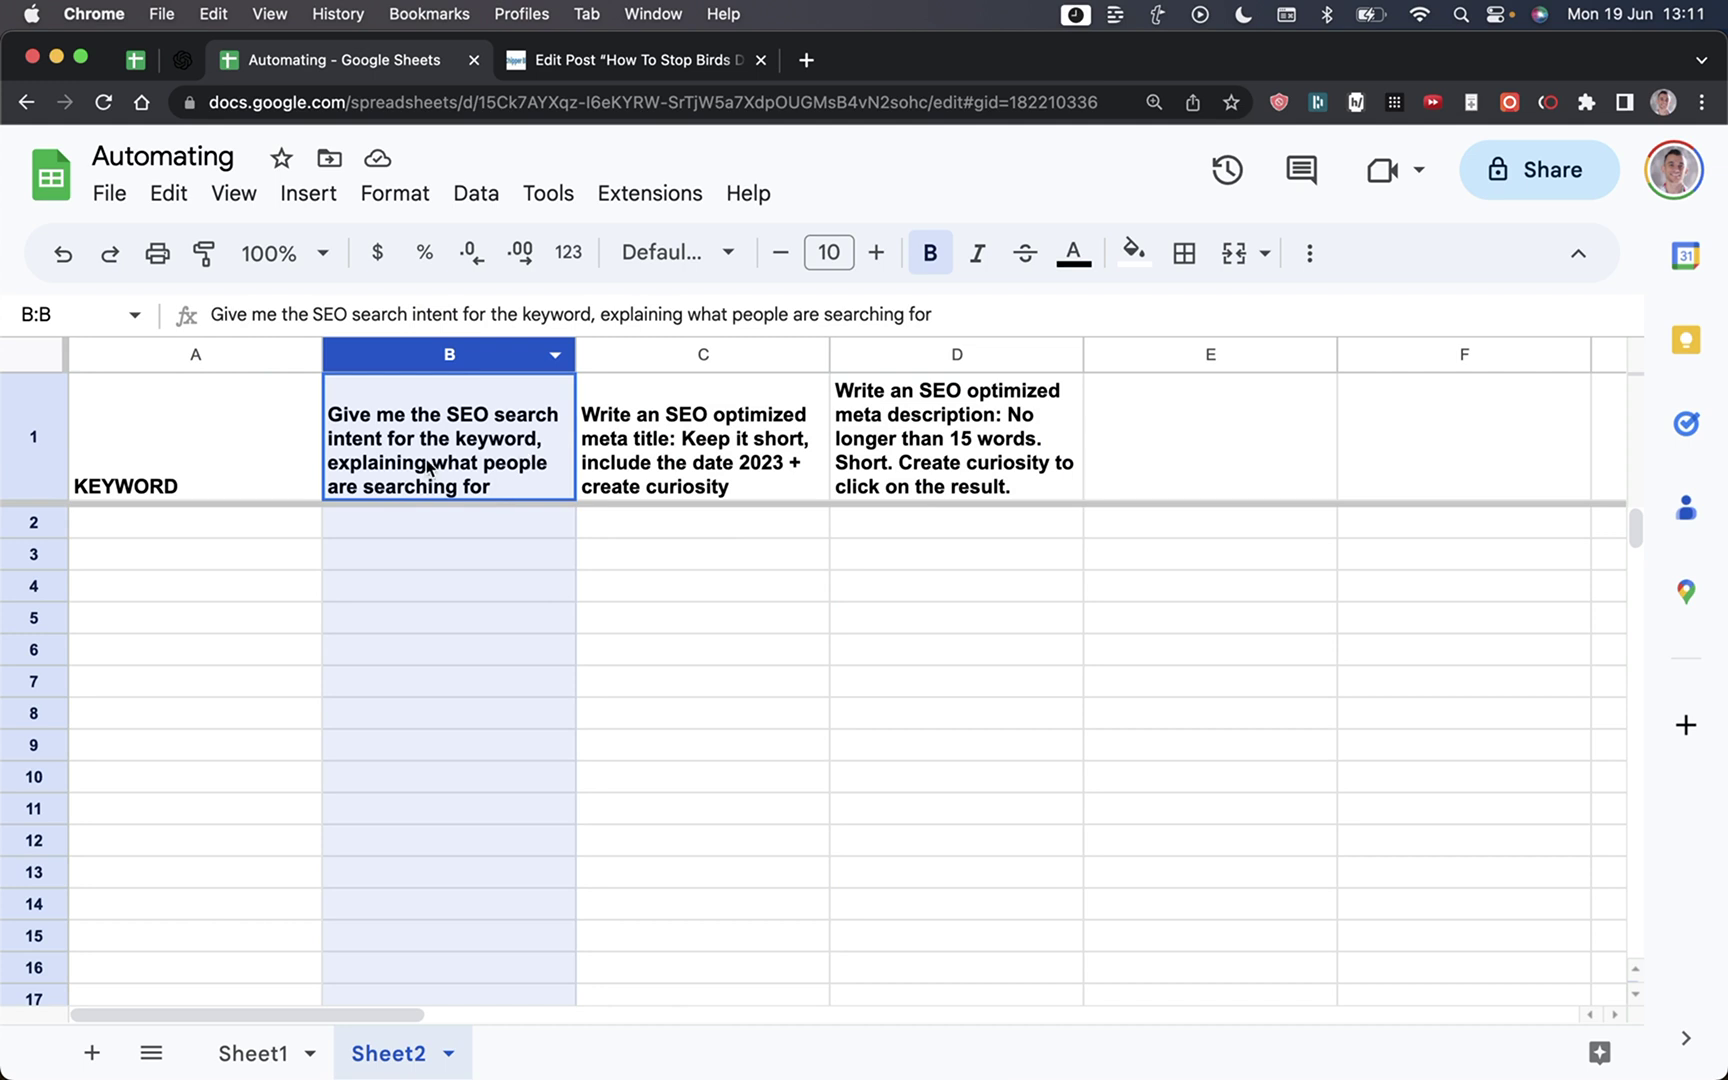
click(416, 408)
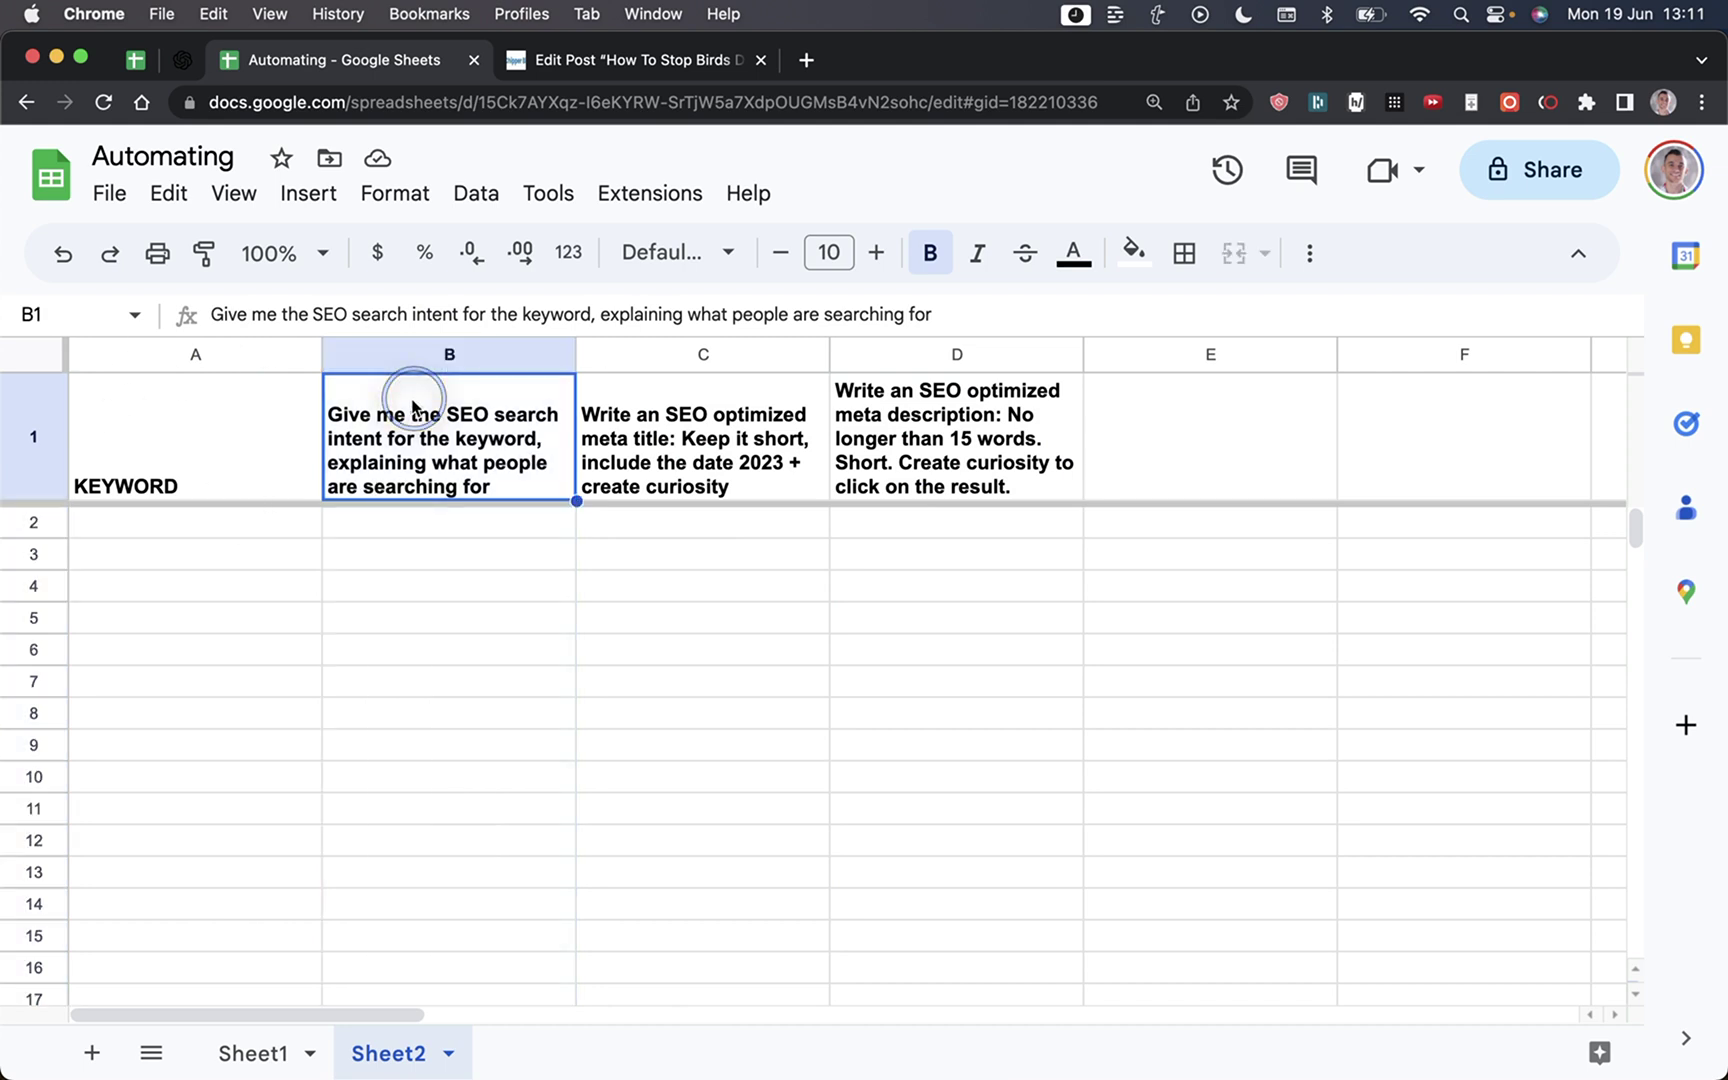
click(244, 448)
click(12, 354)
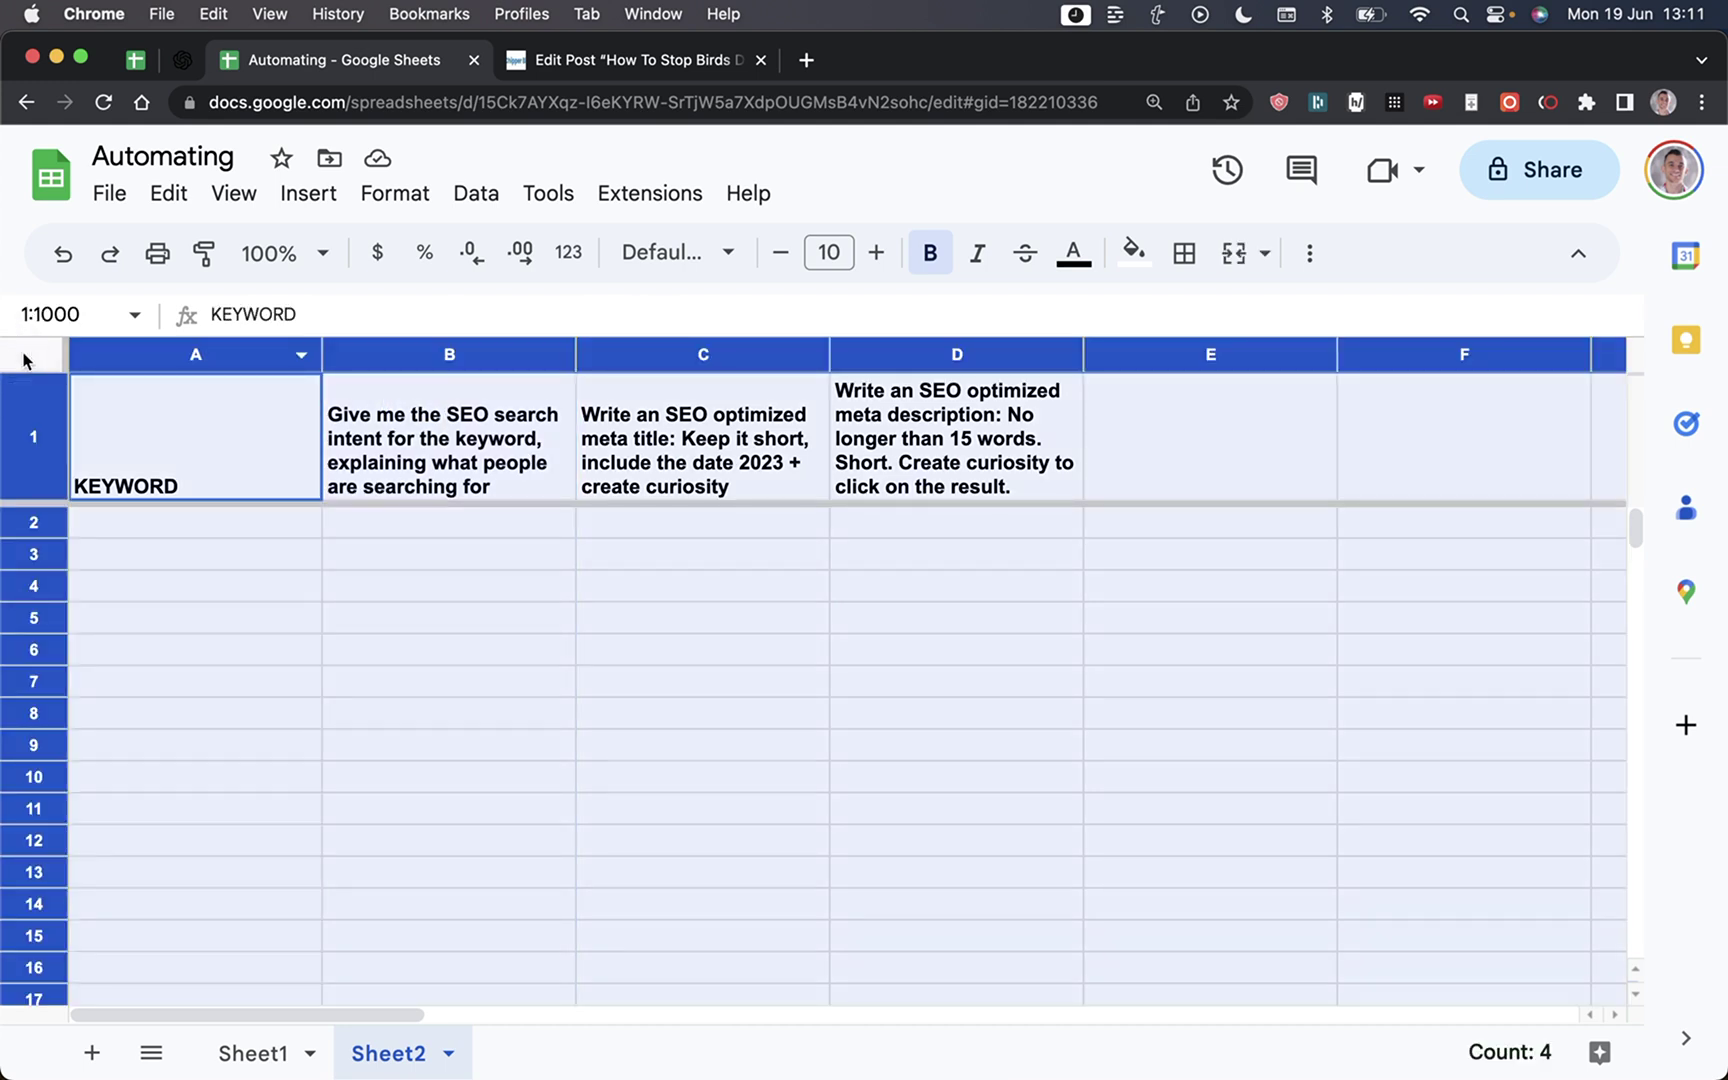
click(120, 622)
click(147, 528)
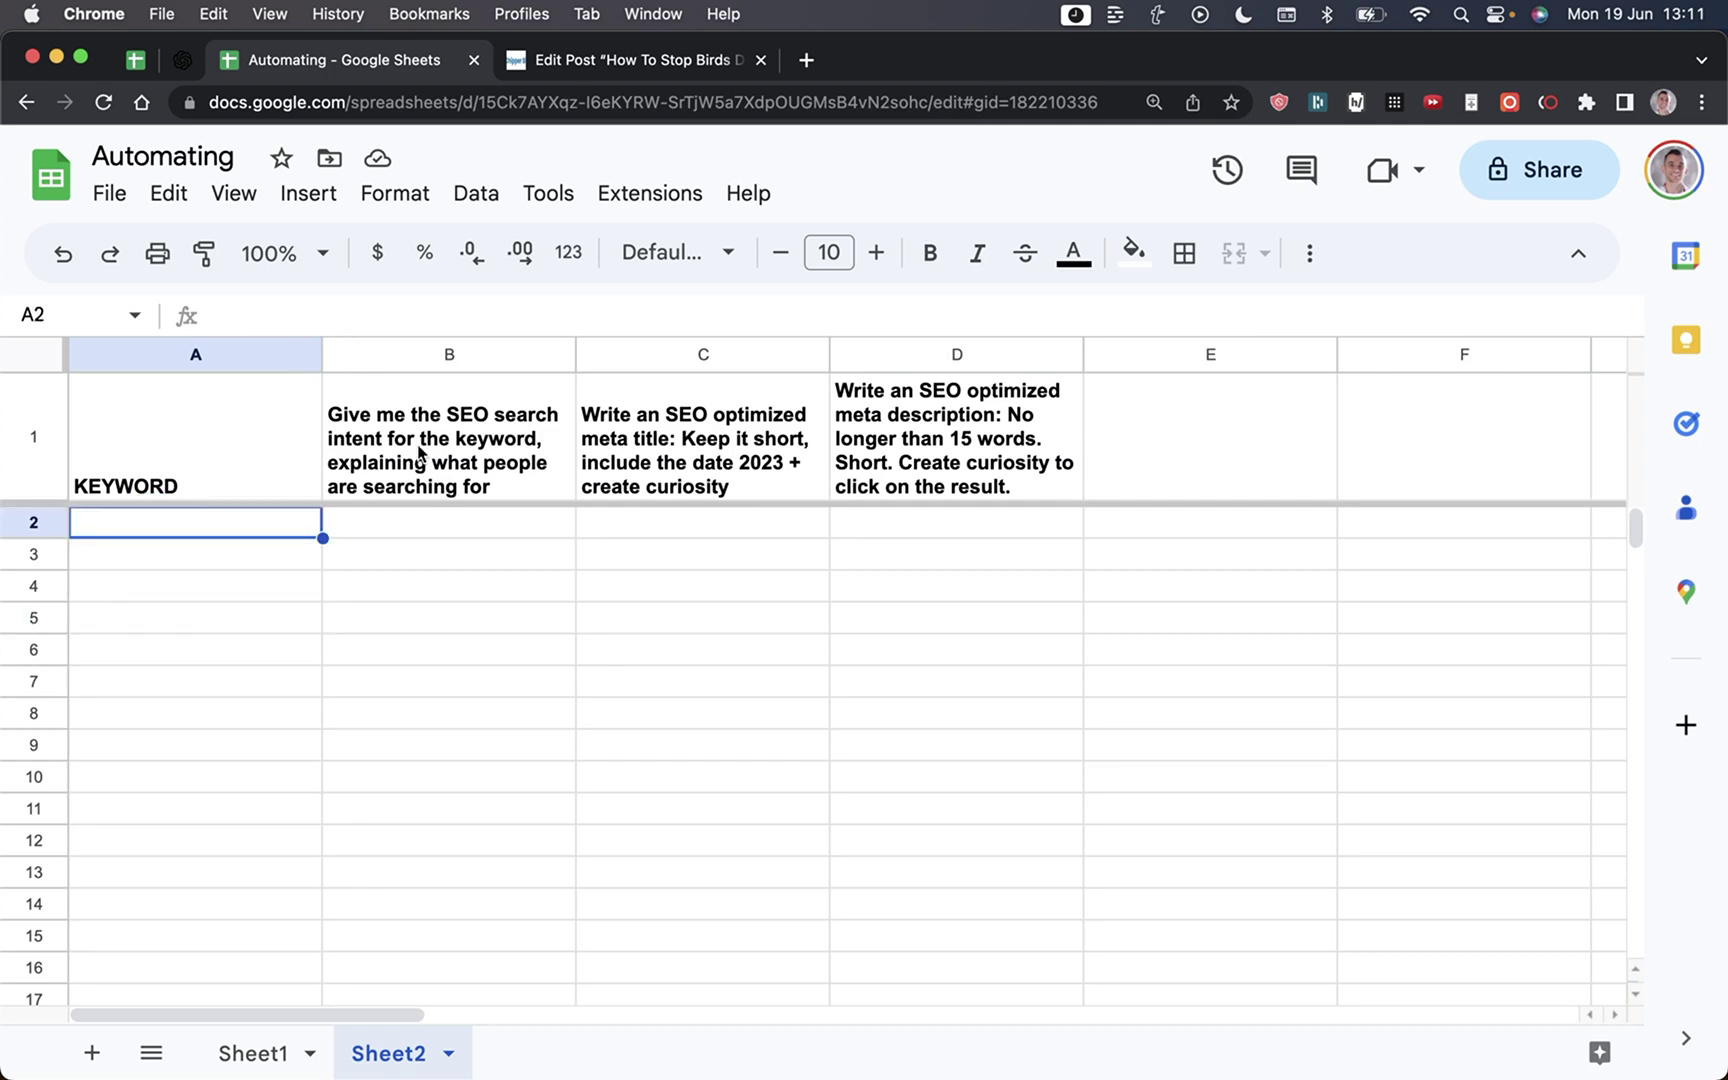
Step: Open the AI KEYWORDS Autoblogging ChipperBirds spreadsheet and copy the keywords in B2:B6 of the Chickens sheet
key(super+t)
text(ke)
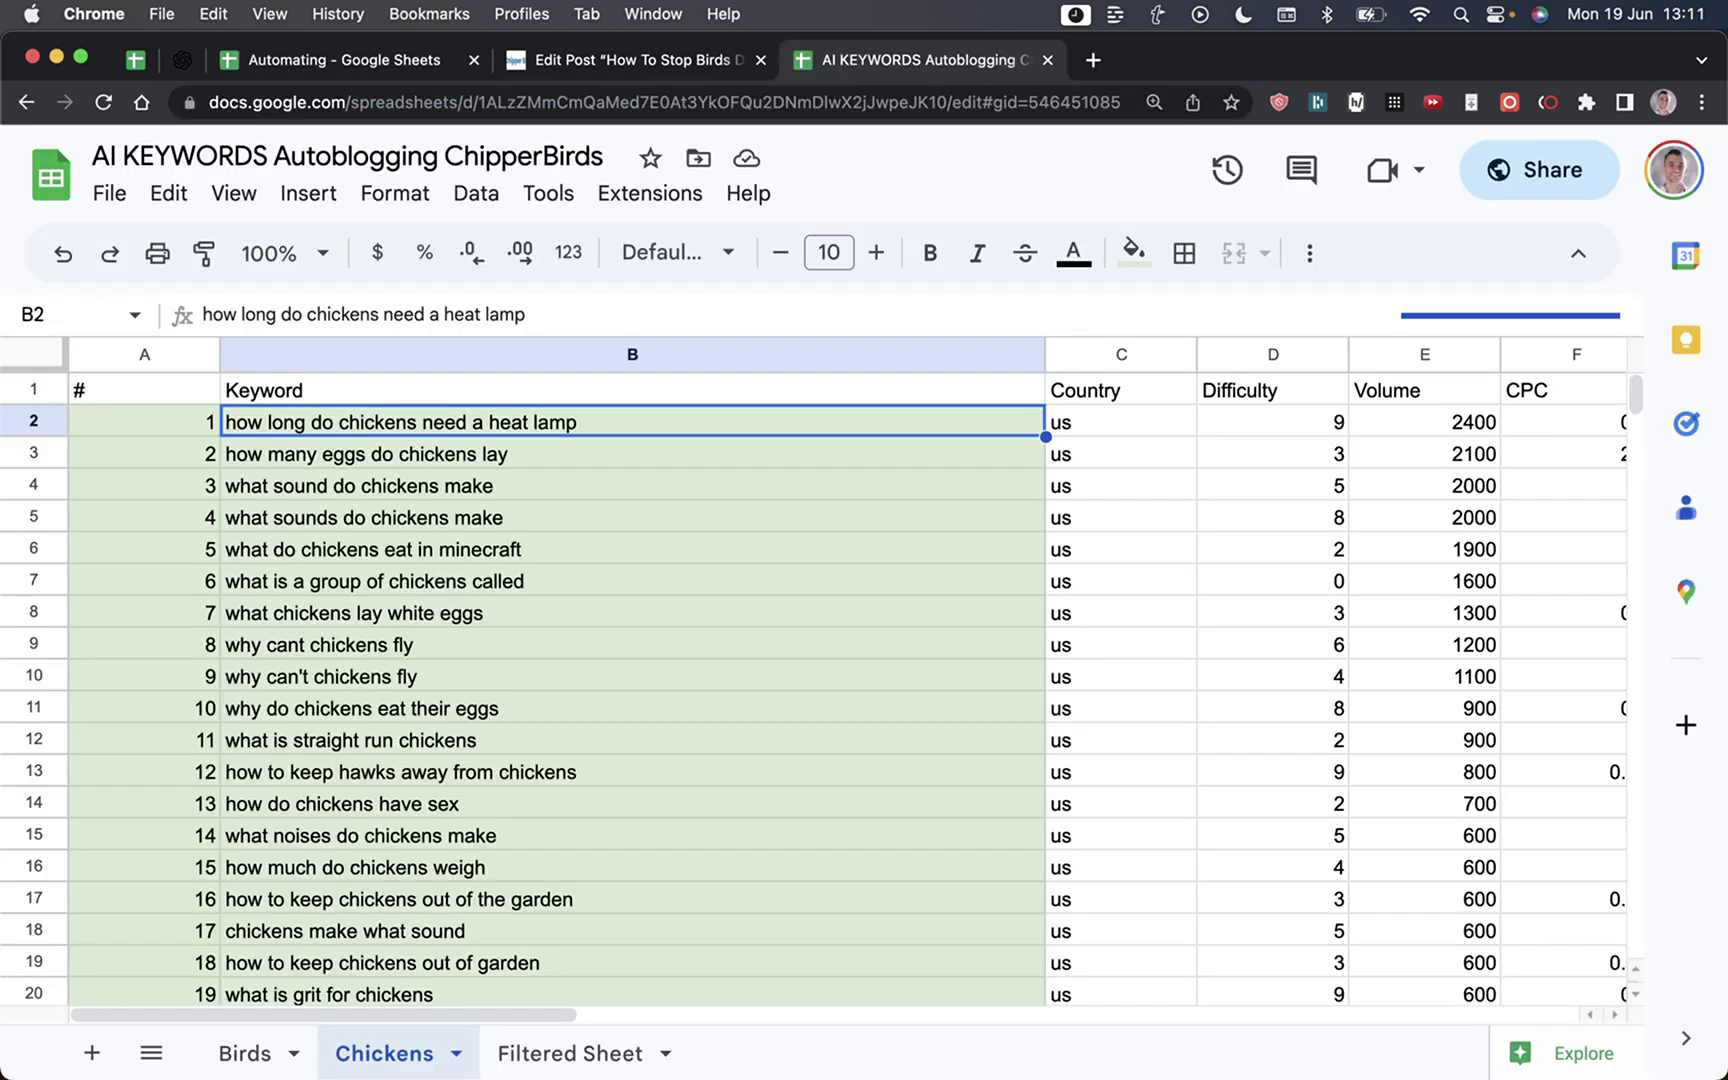
key(shift+Down)
key(shift+Down)
key(shift+Down)
key(shift+Down)
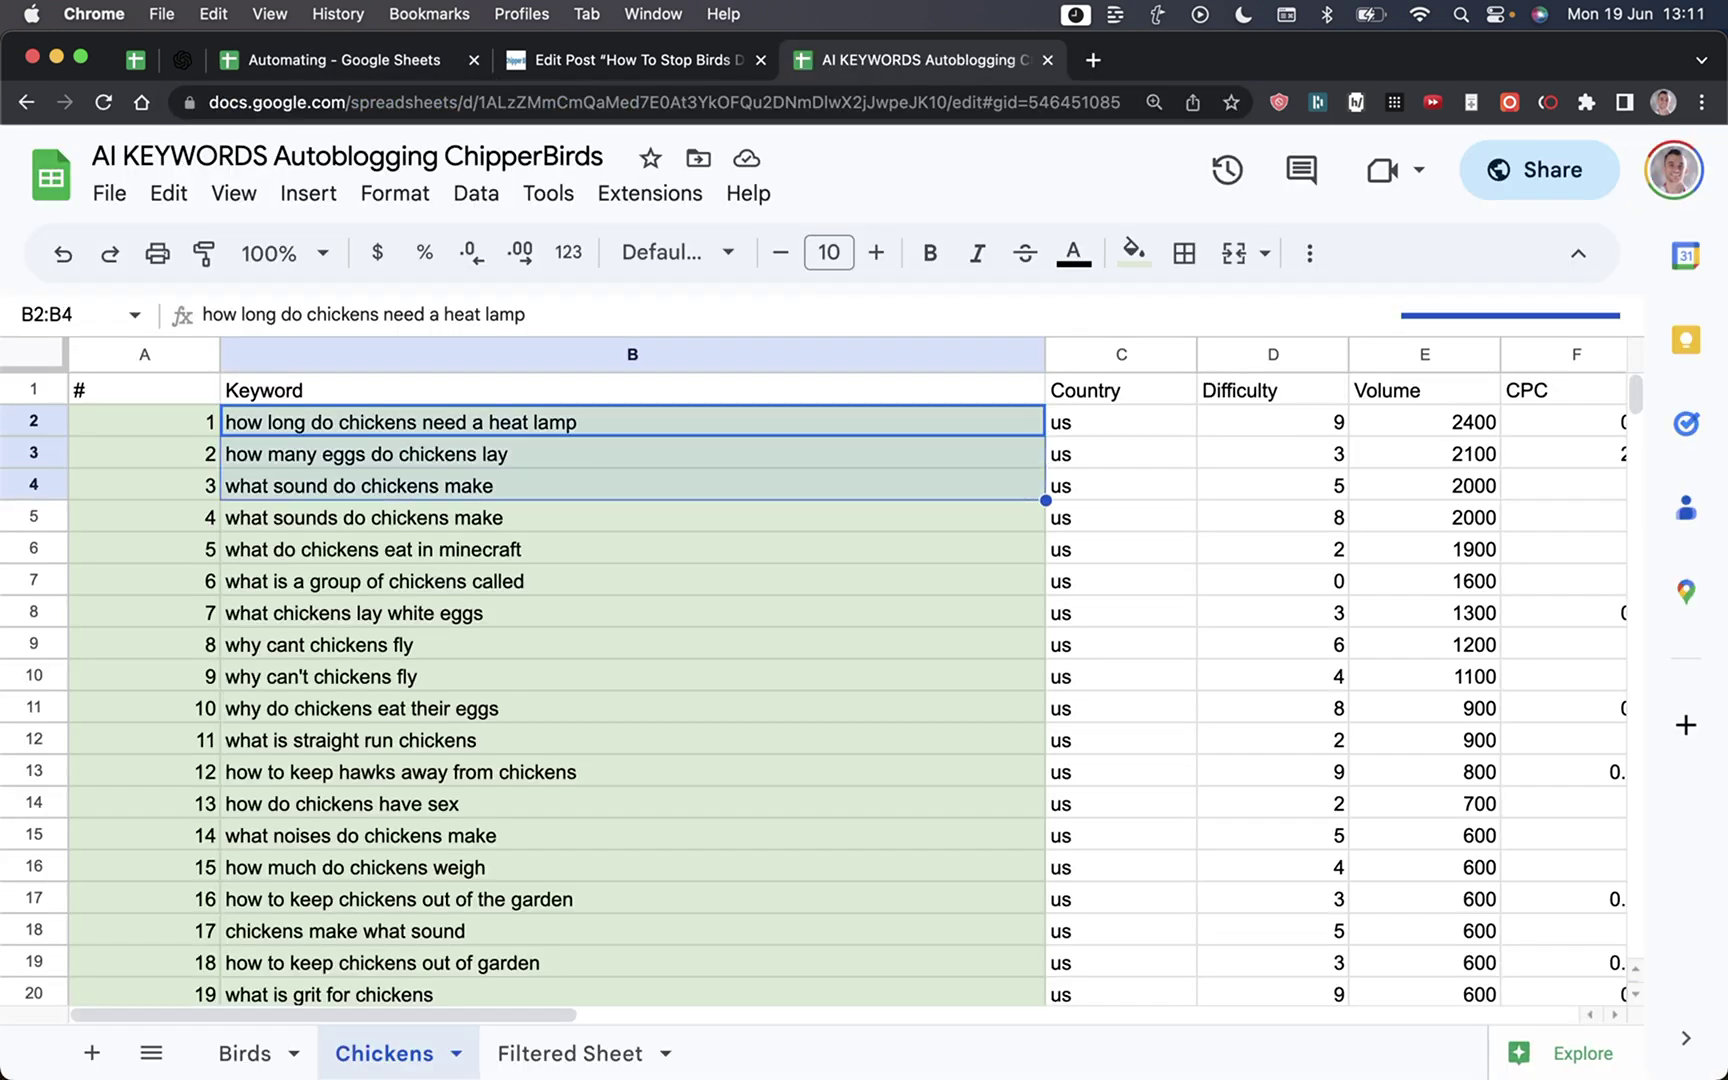
key(super+c)
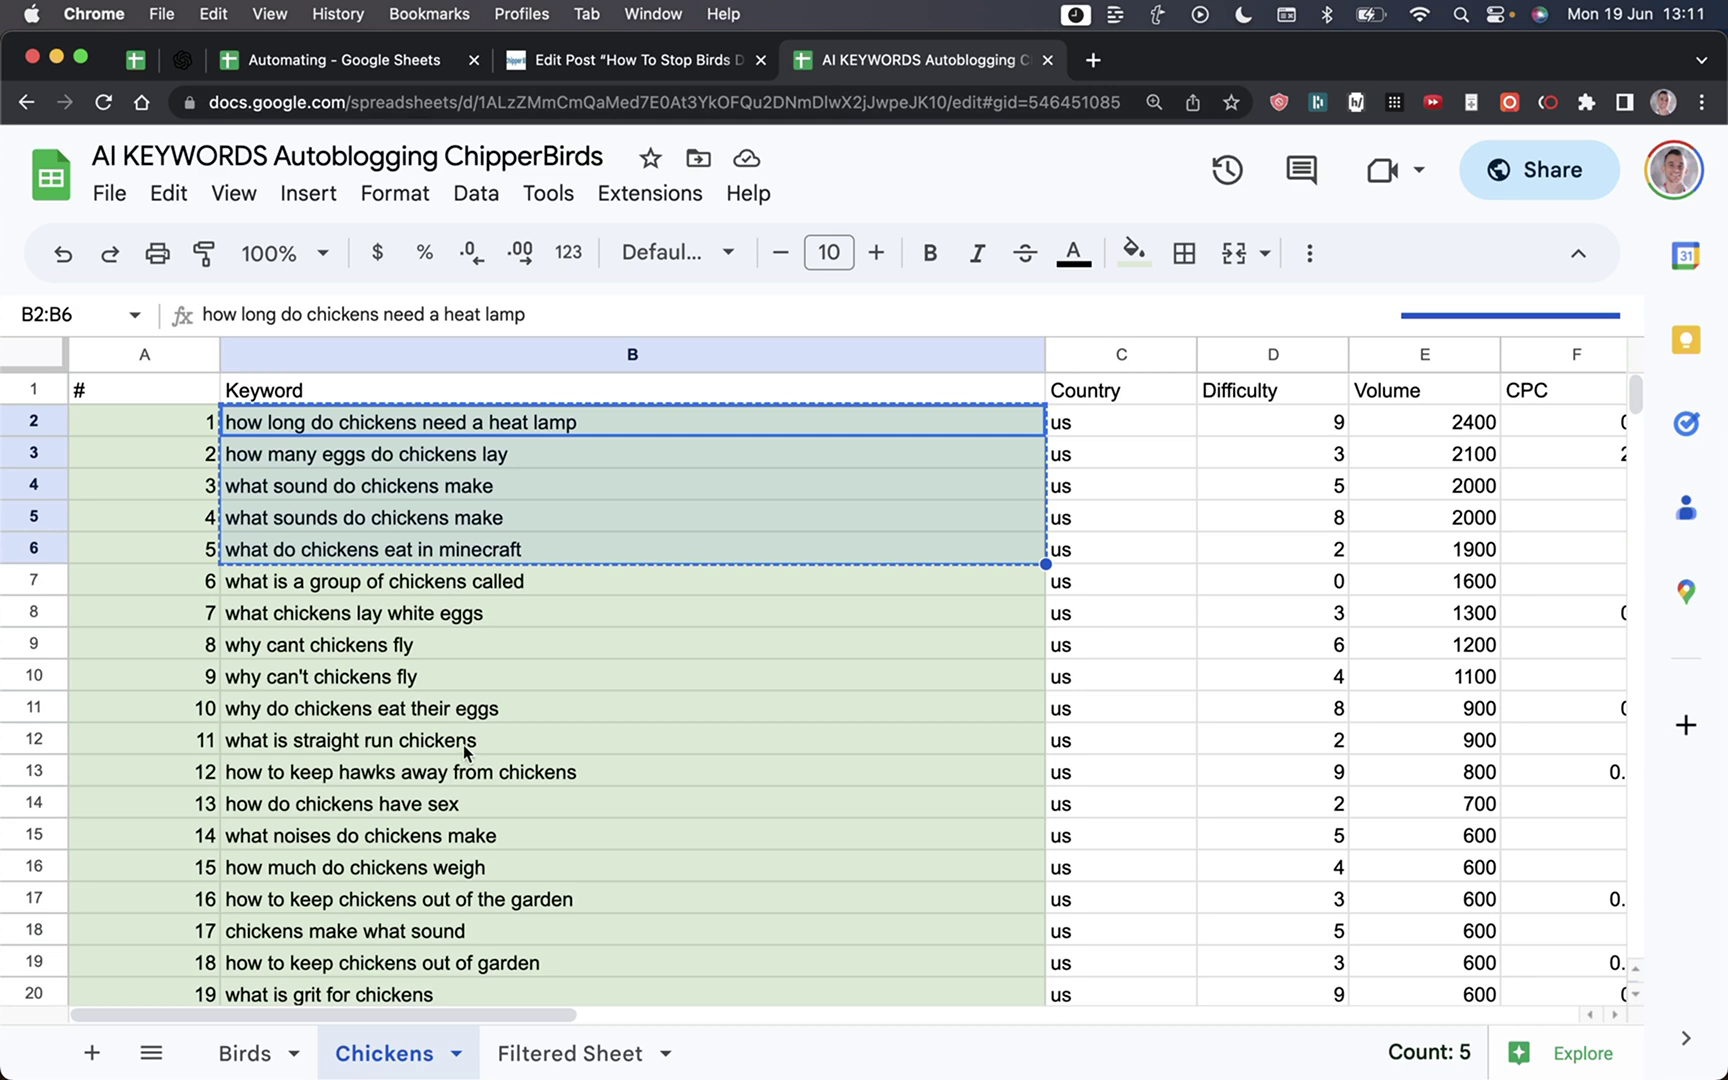
click(480, 704)
scroll(451, 777, down, 20)
Step: Copy five Filtered Sheet keywords, "how to give corid to chickens" through "how to grow grass with chickens", into Automating's A2:A6 and fit column A to them
click(570, 1053)
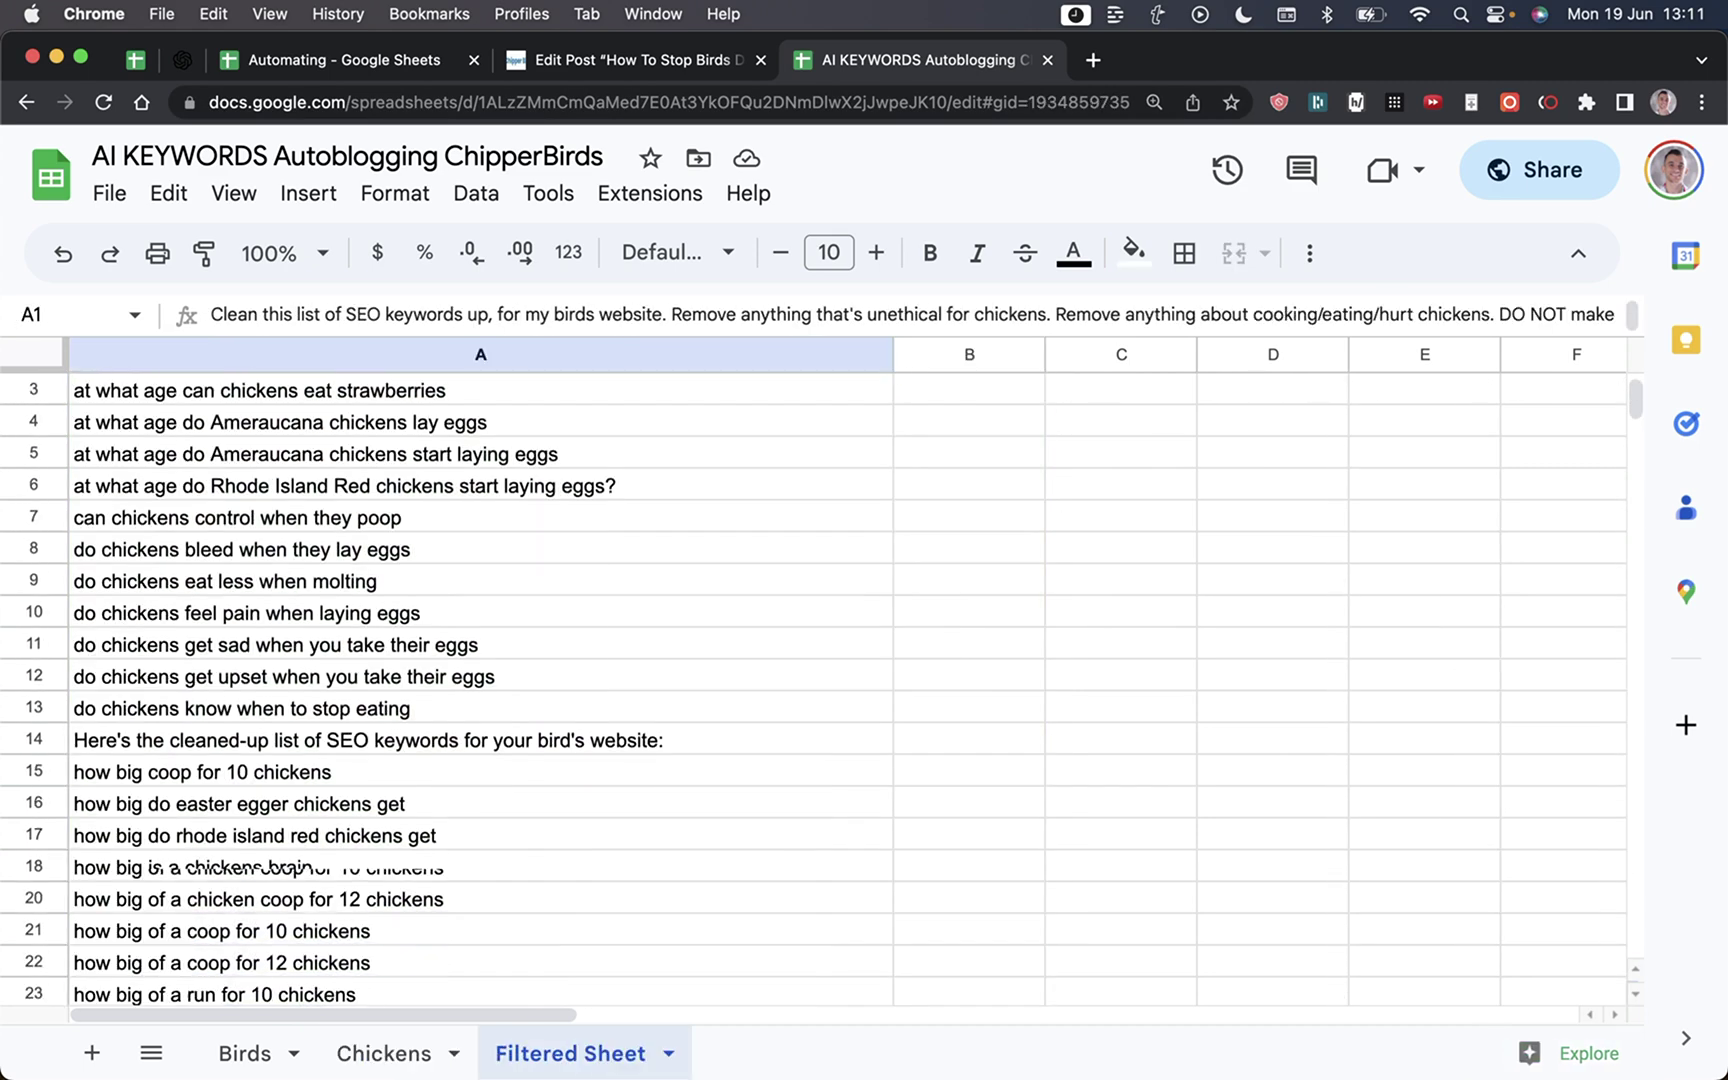
key(Down)
key(Up)
scroll(485, 580, down, 10)
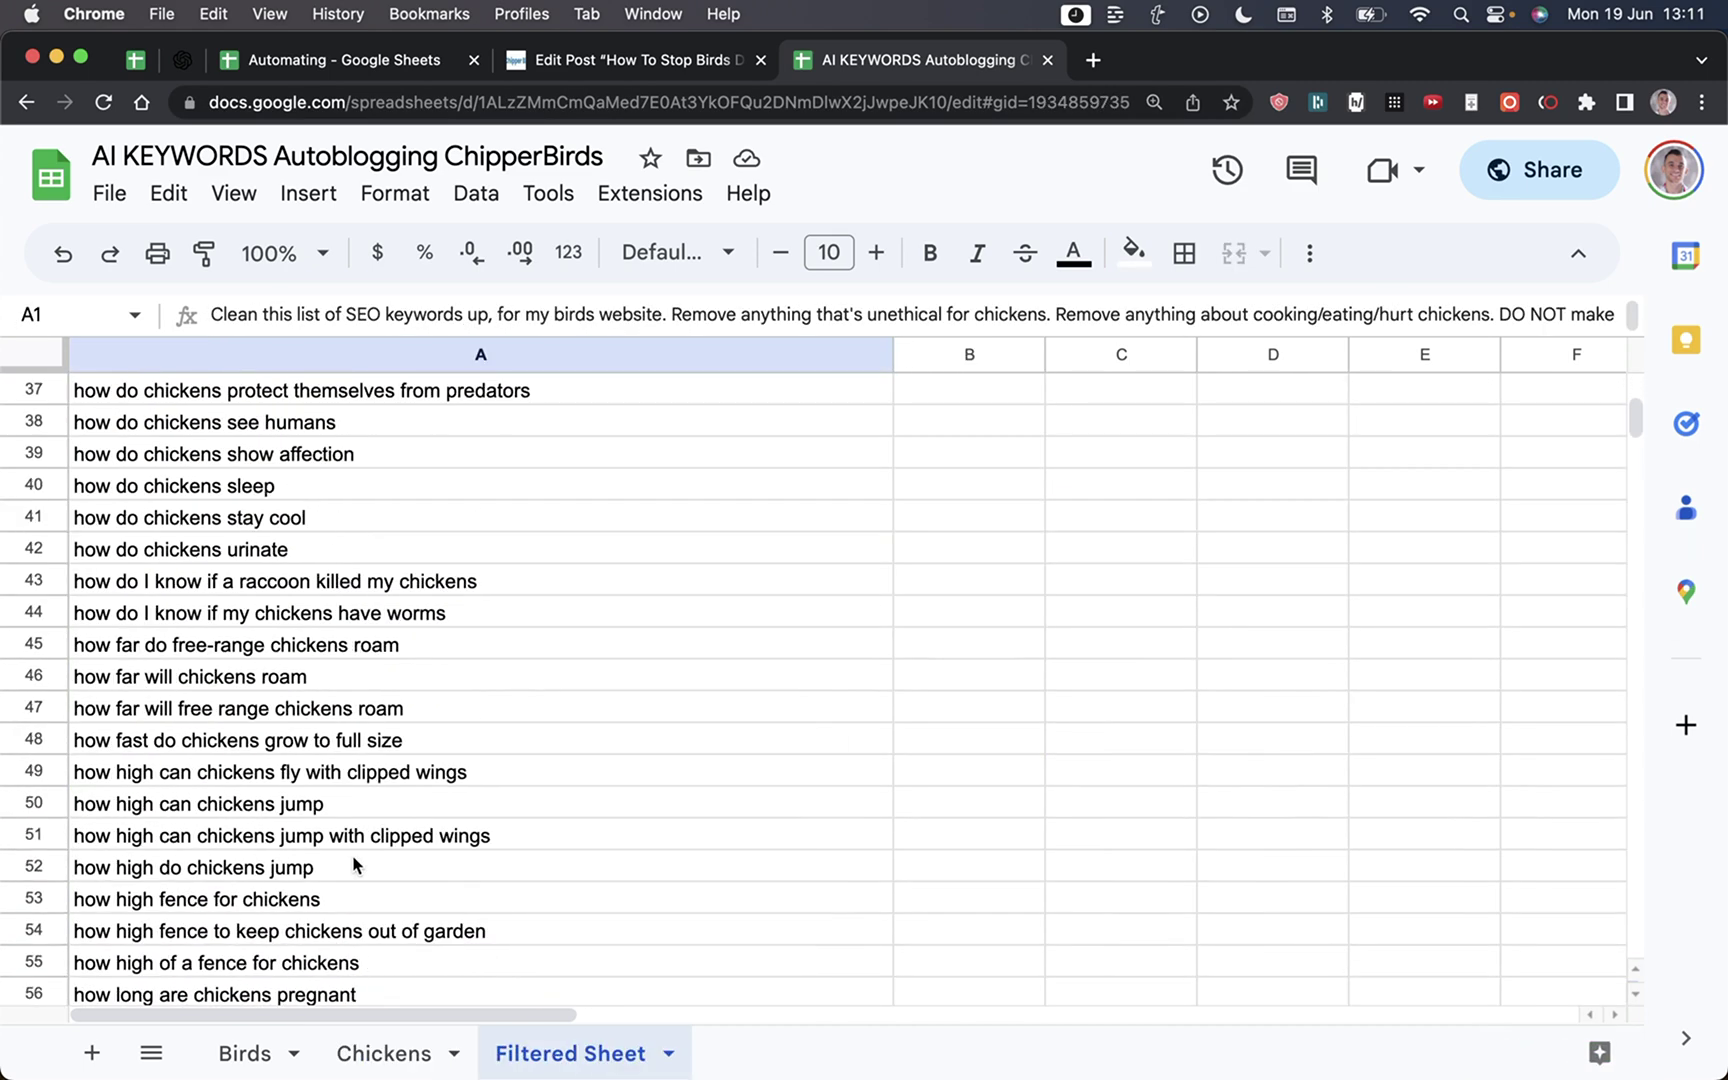
click(239, 710)
key(super+3)
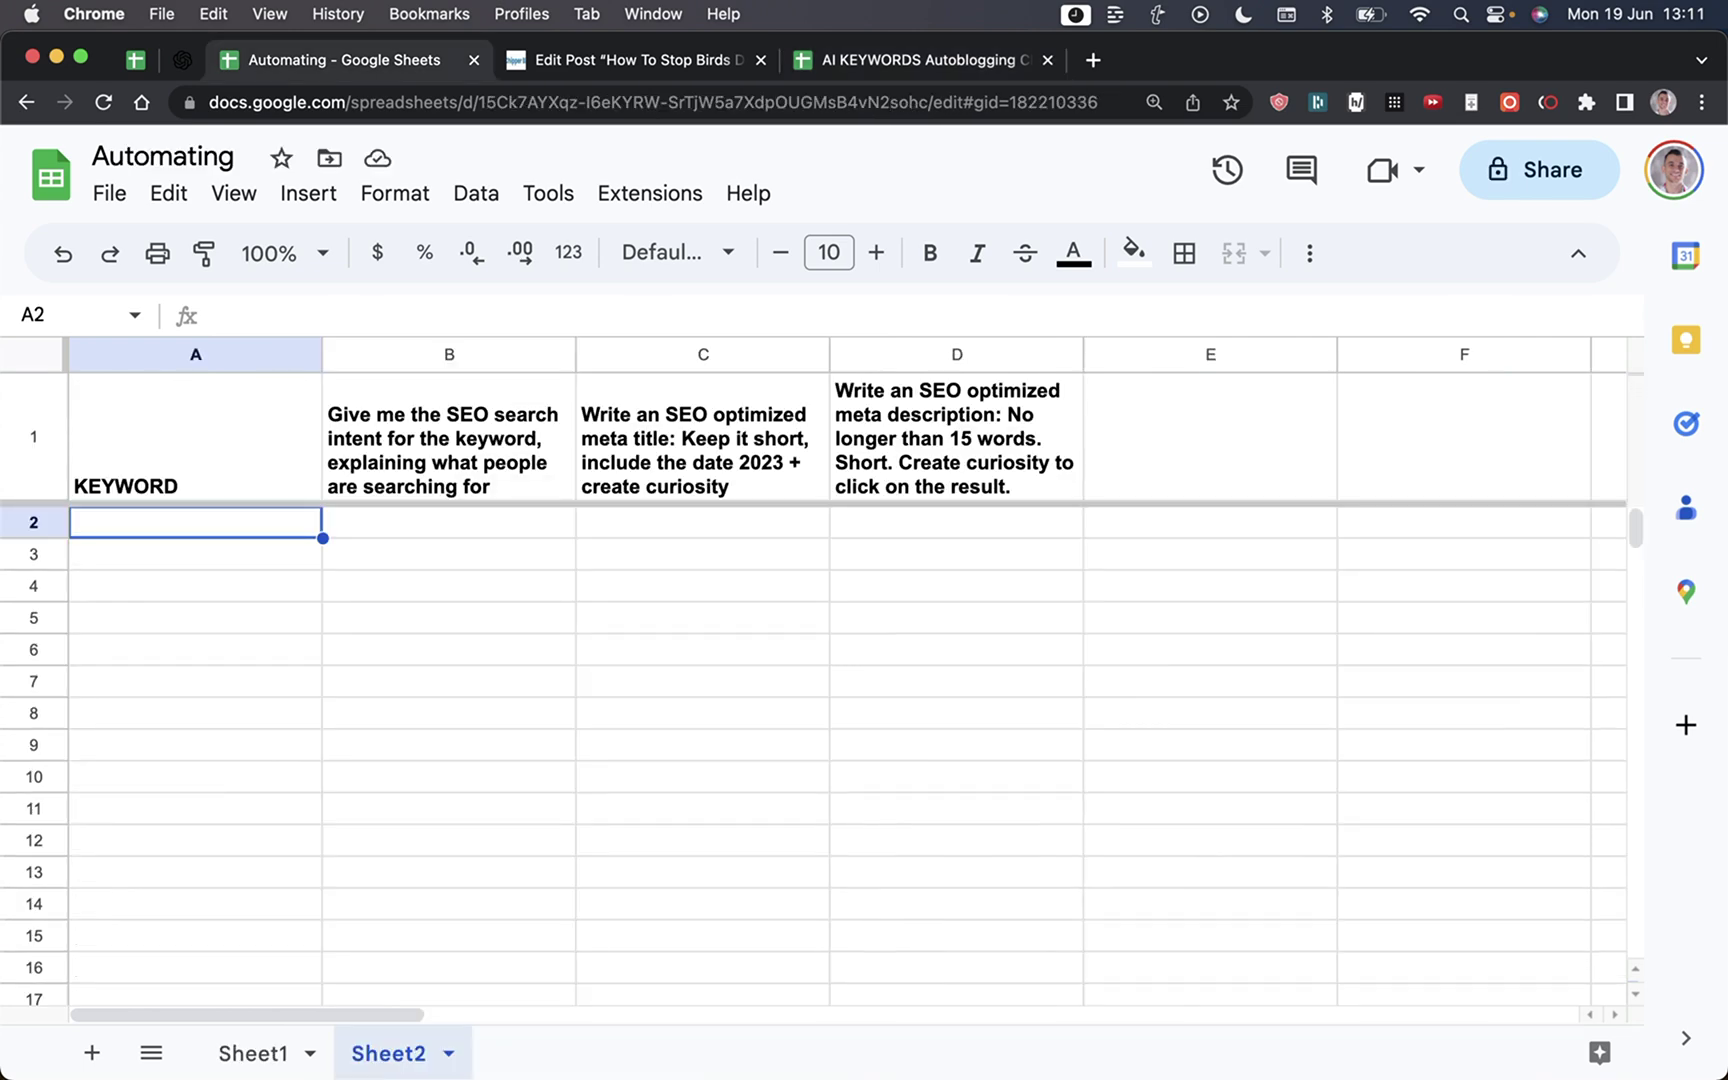
key(super+v)
double_click(322, 354)
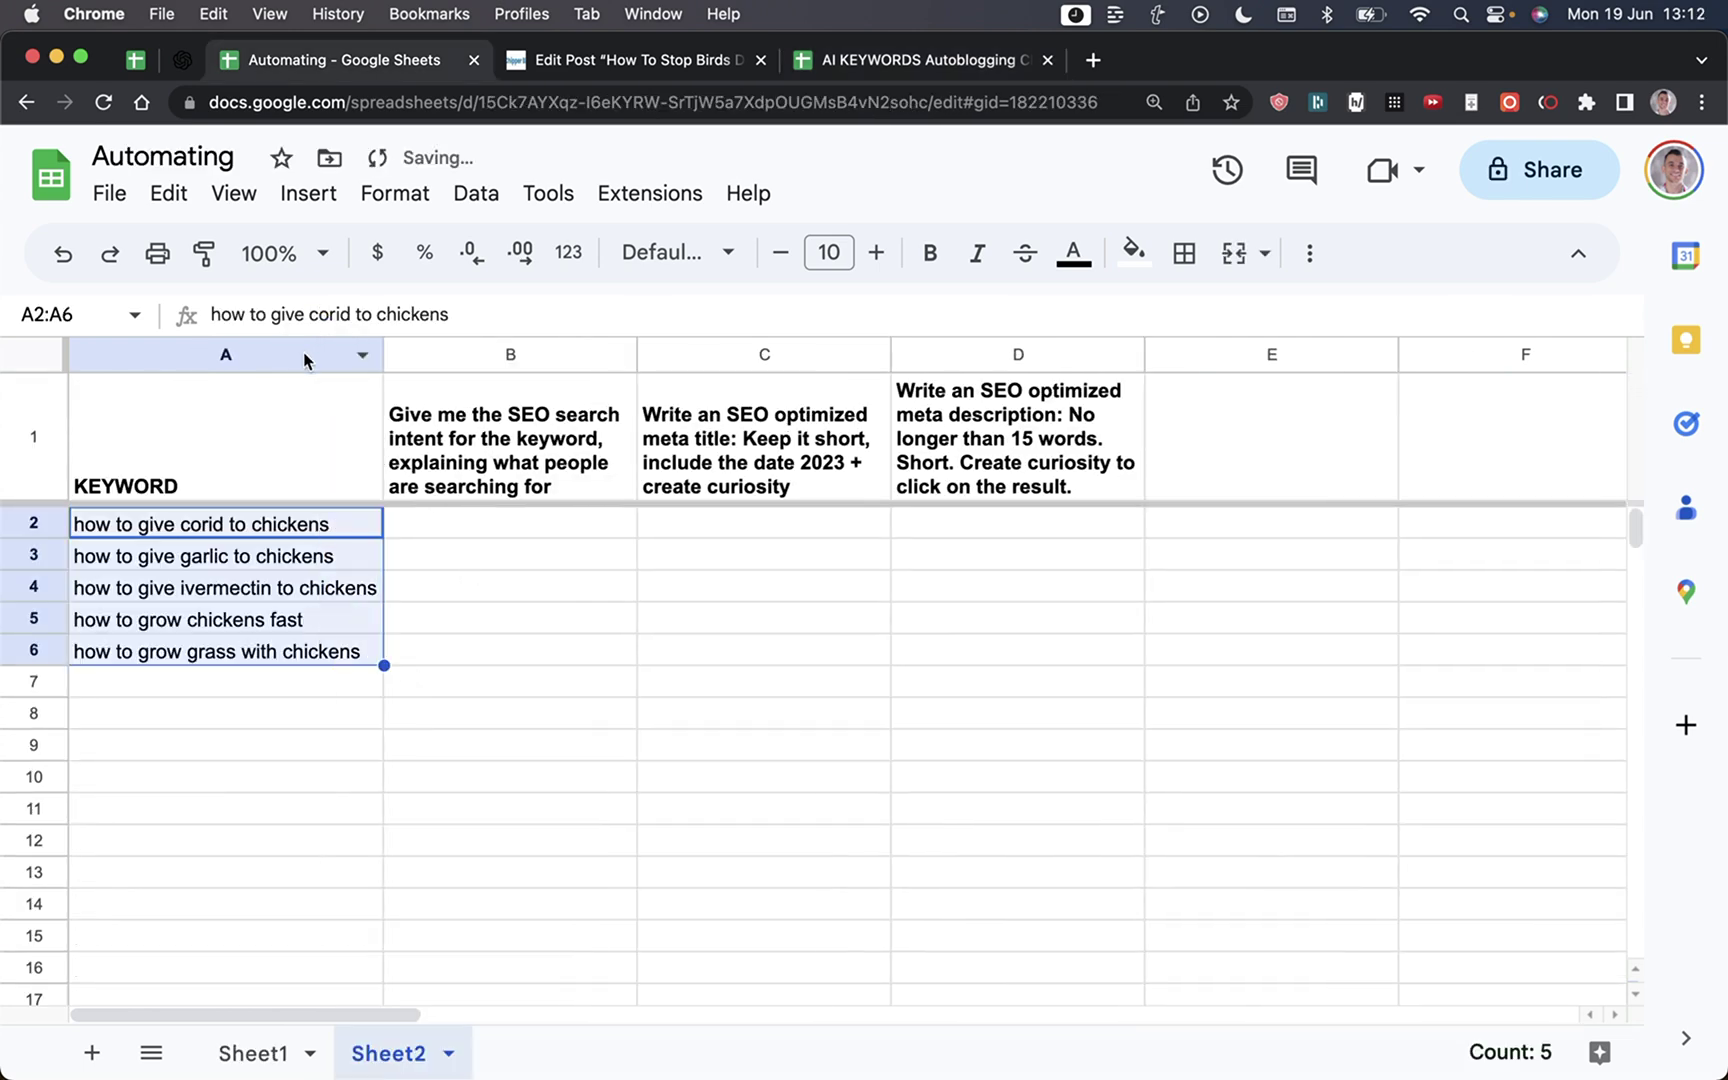
click(304, 360)
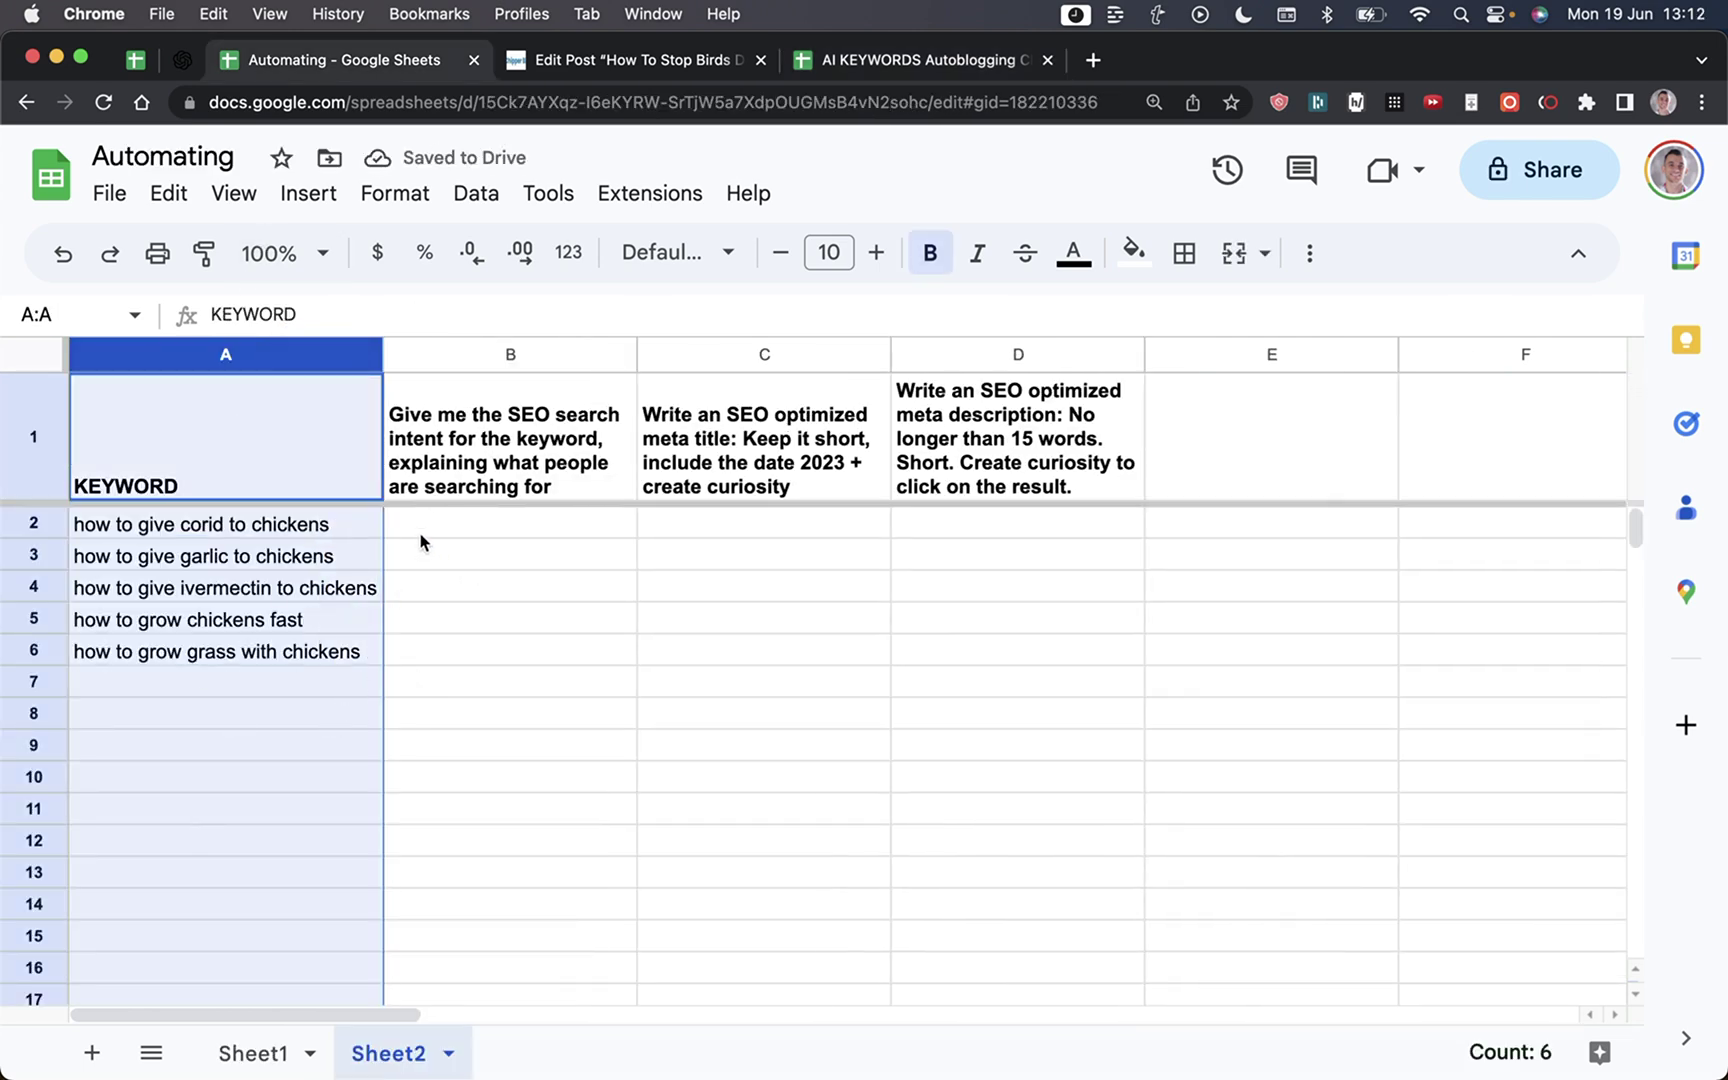
Step: Check the installed add-ons in the Google Workspace Marketplace for GPT for Sheets and Docs, and close the Marketplace
click(447, 530)
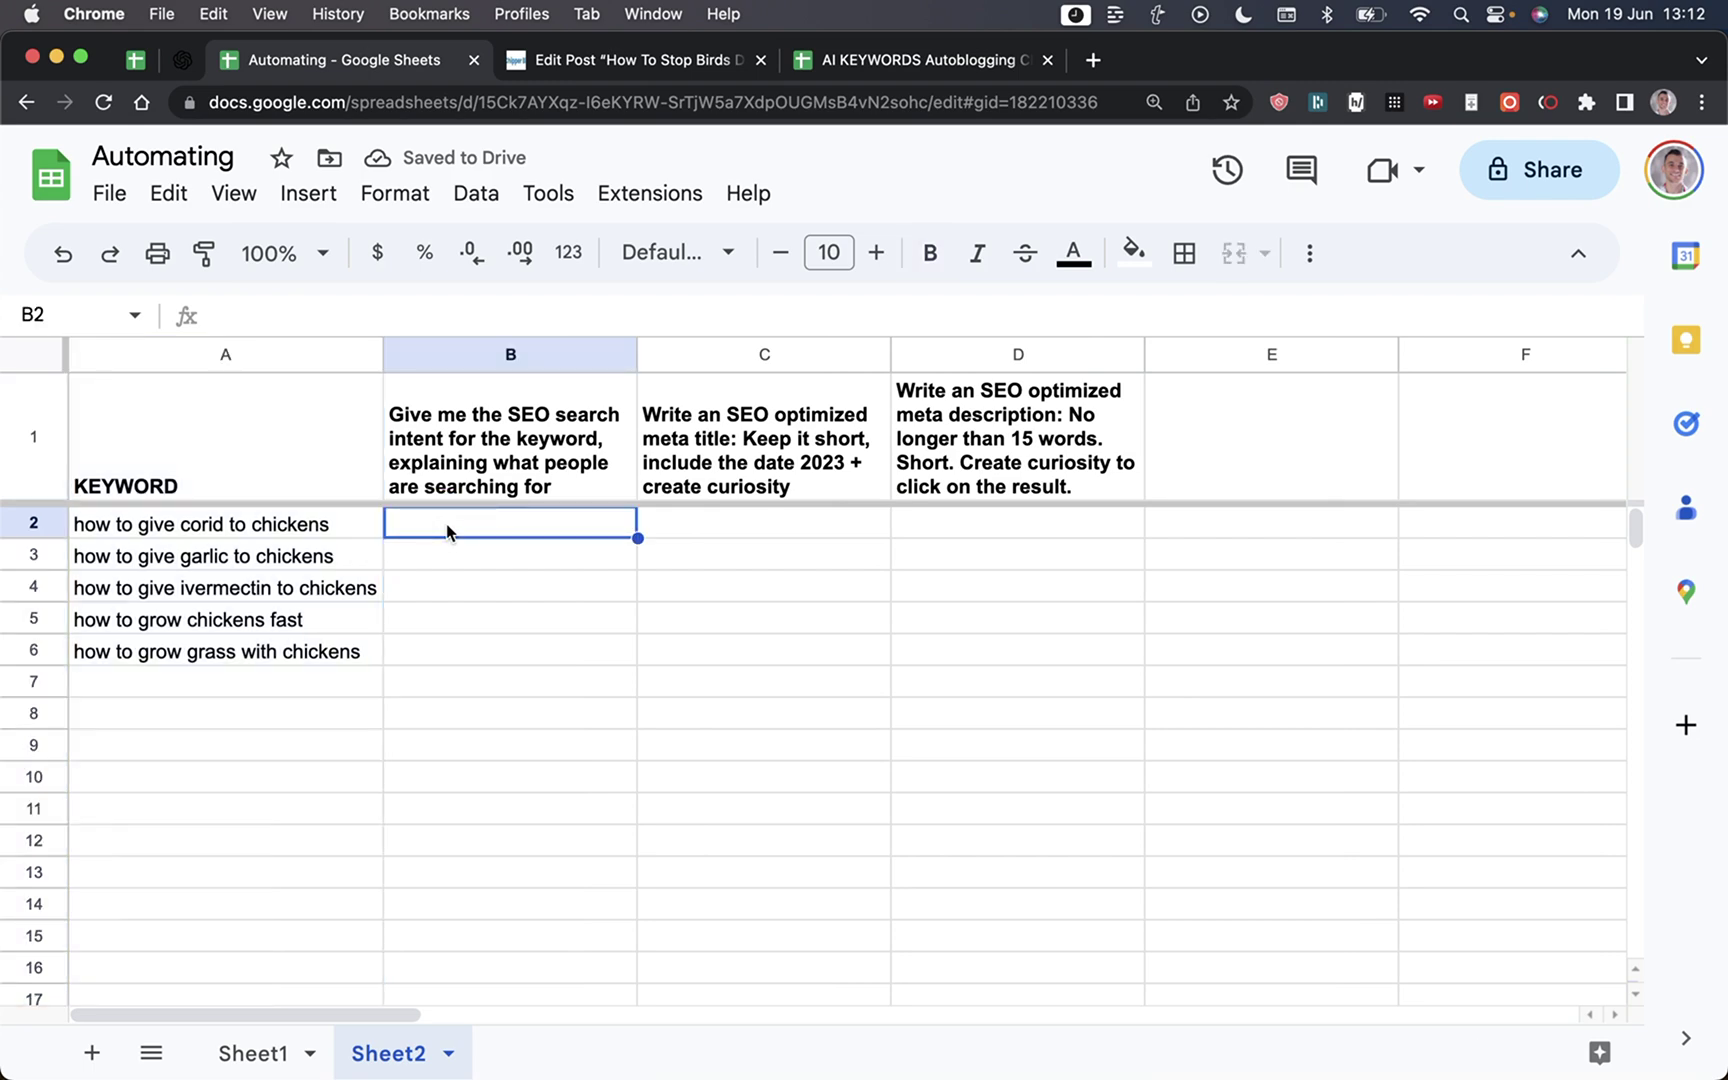
key(Up)
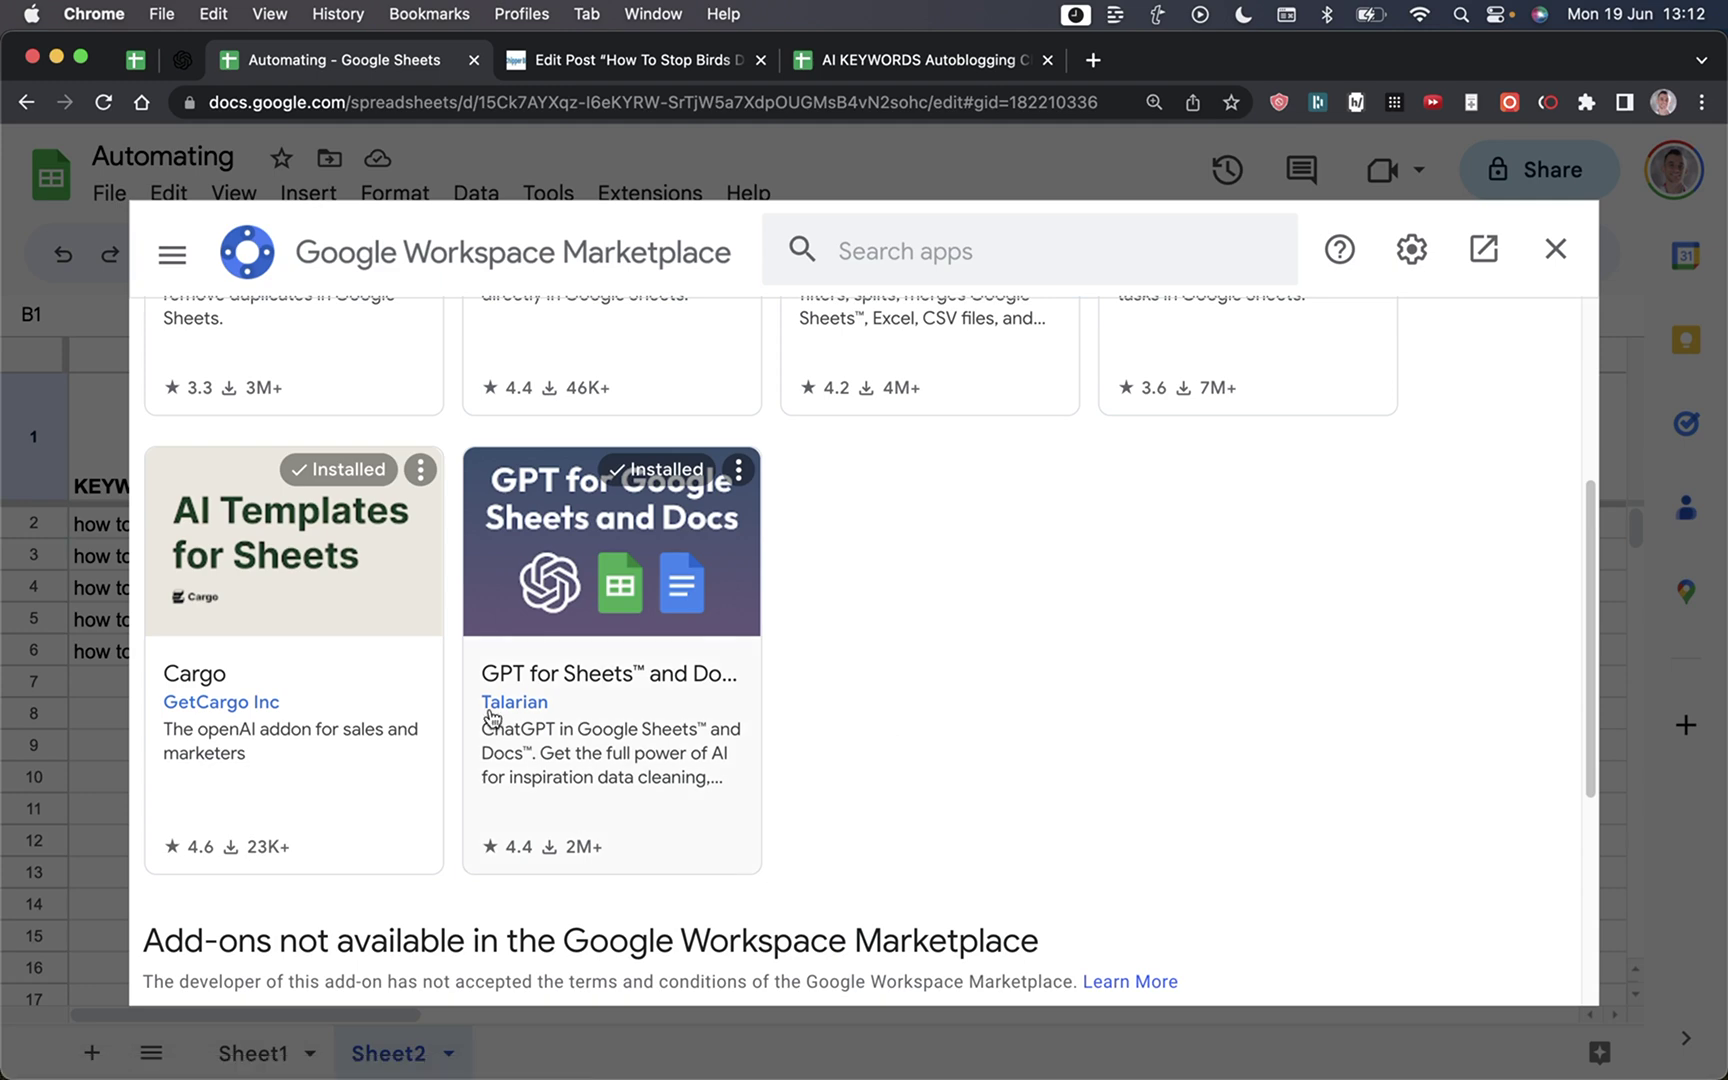
click(1555, 248)
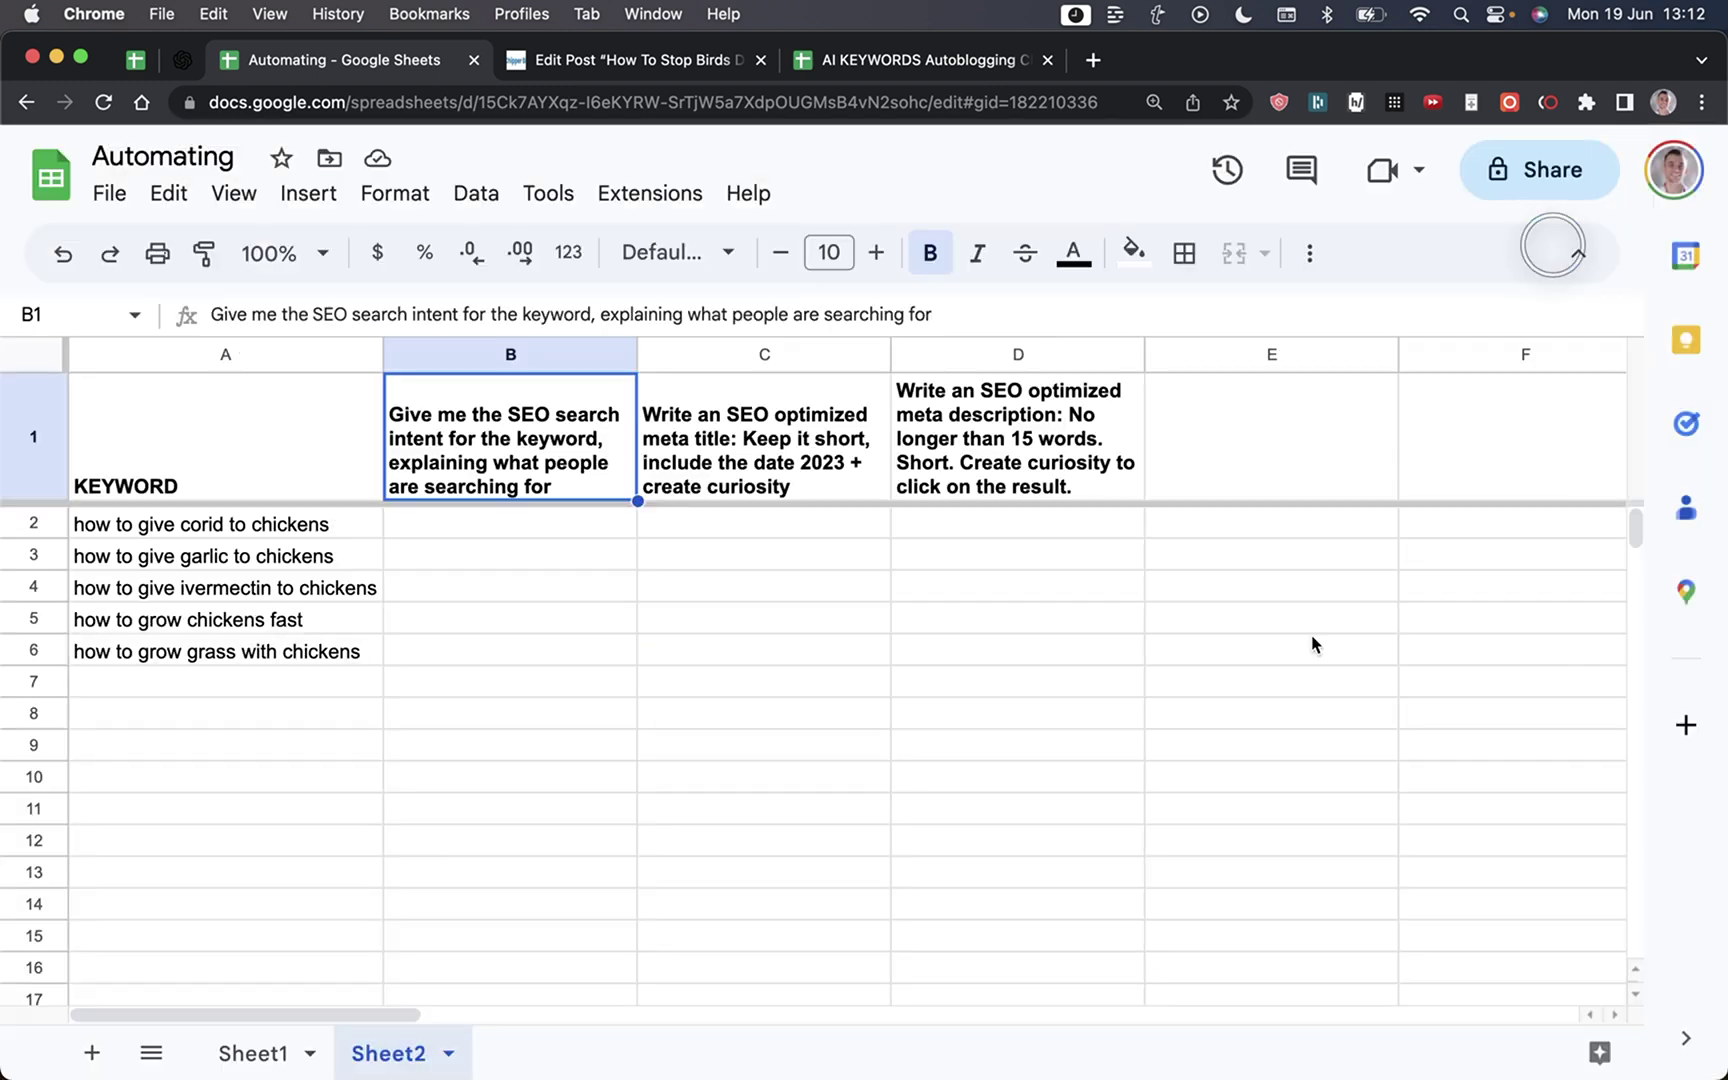
Step: Write the formula =gpt(A2,B1) in B2 of Sheet2
click(271, 1060)
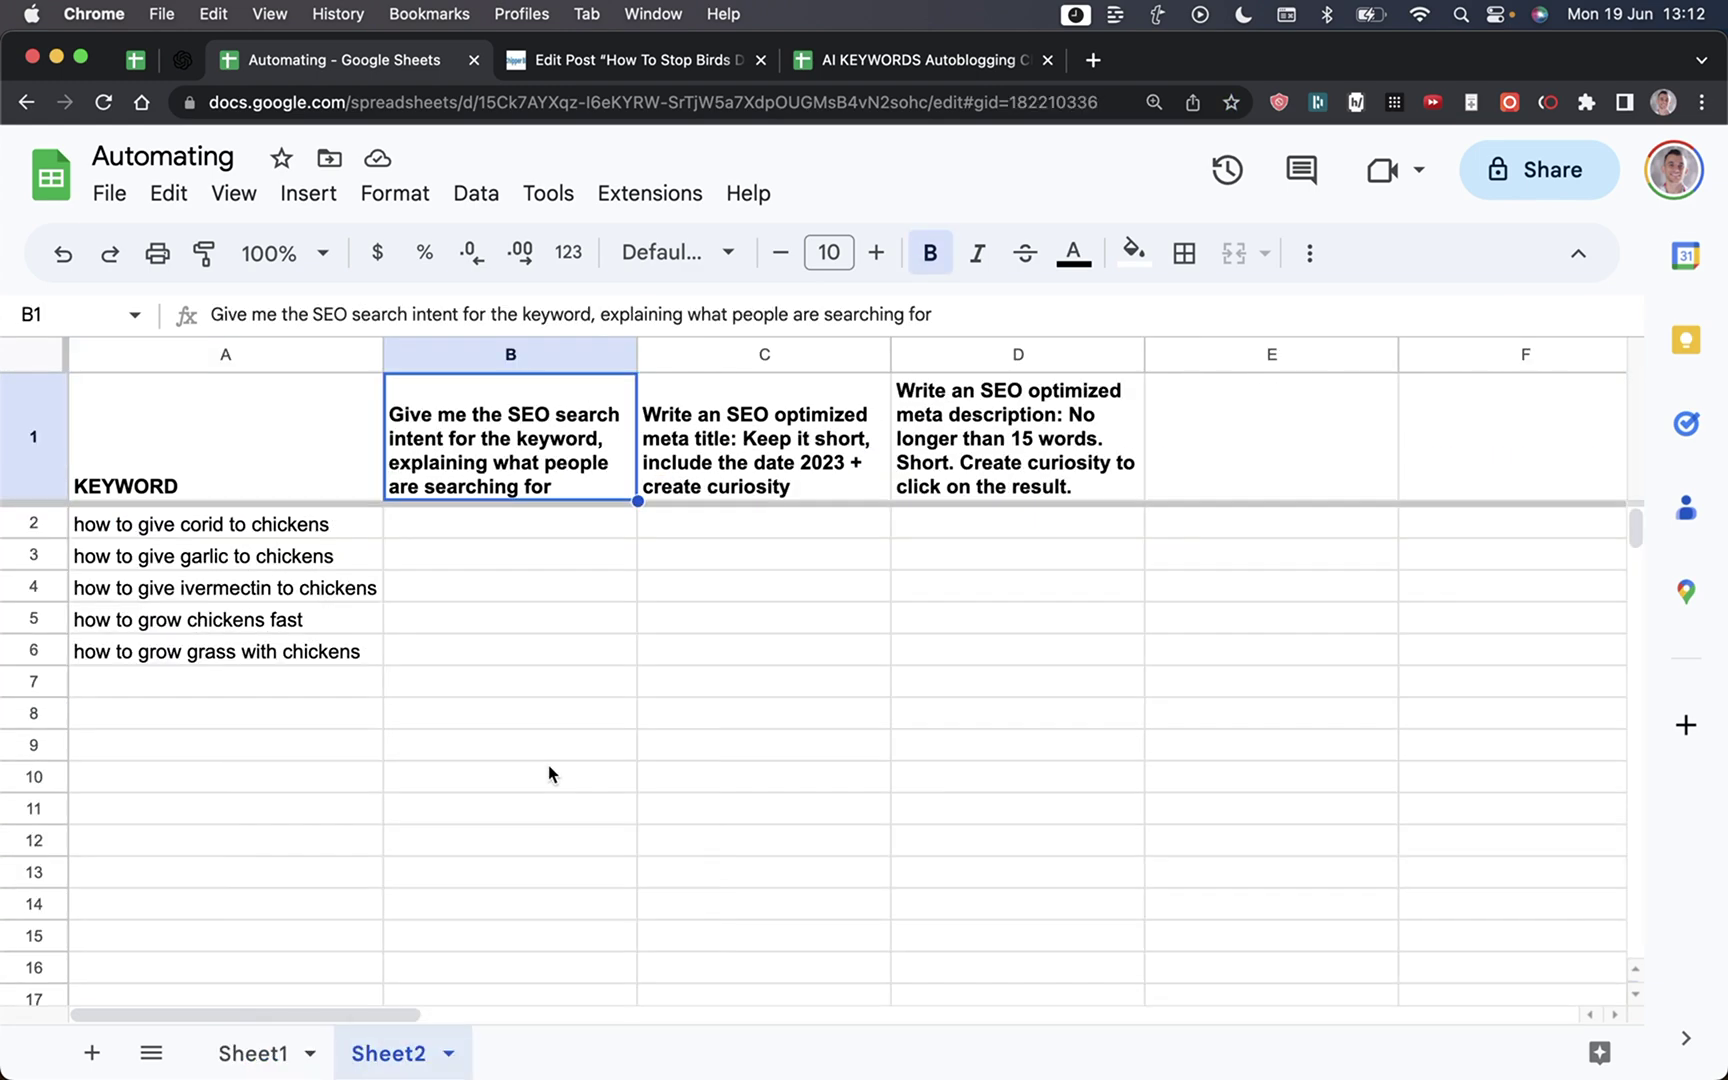
key(Down)
text(=gpt(A2,B1))
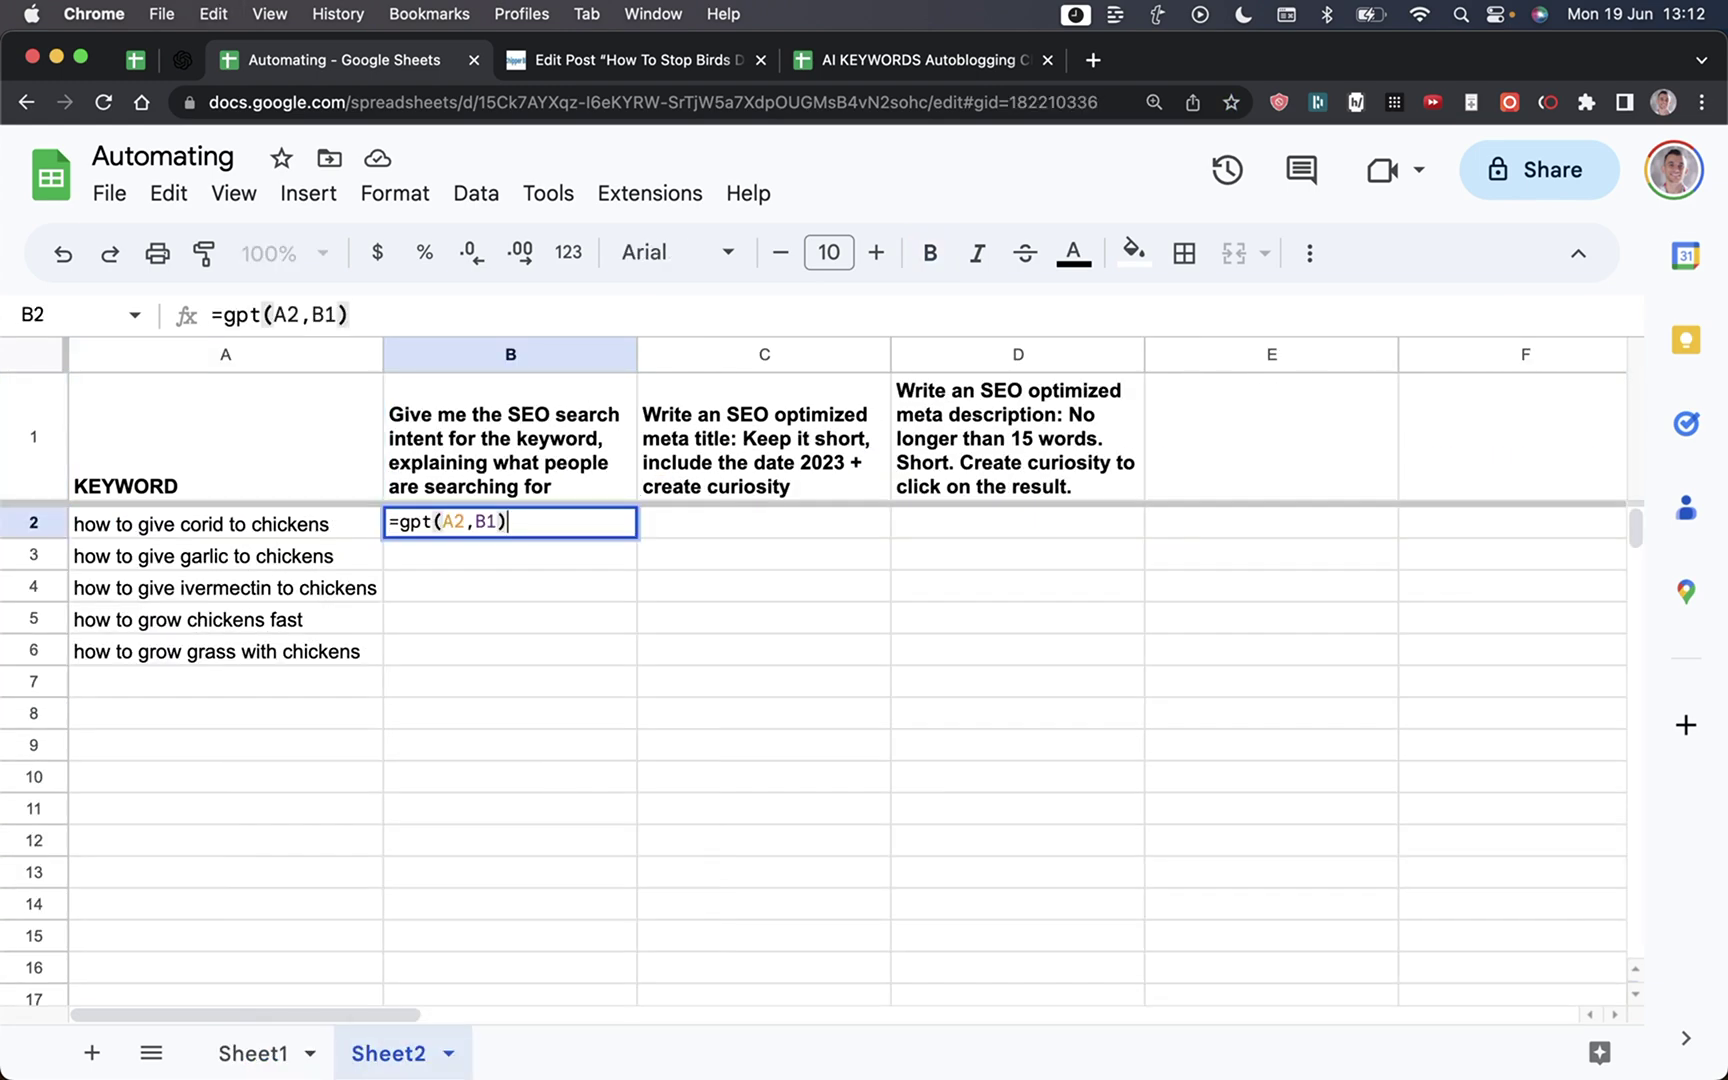
Step: Review the function name and the A2 and B1 references in the B2 formula, and run it to generate the search intent
drag(584, 530, 391, 523)
click(453, 515)
click(415, 522)
click(430, 518)
click(573, 523)
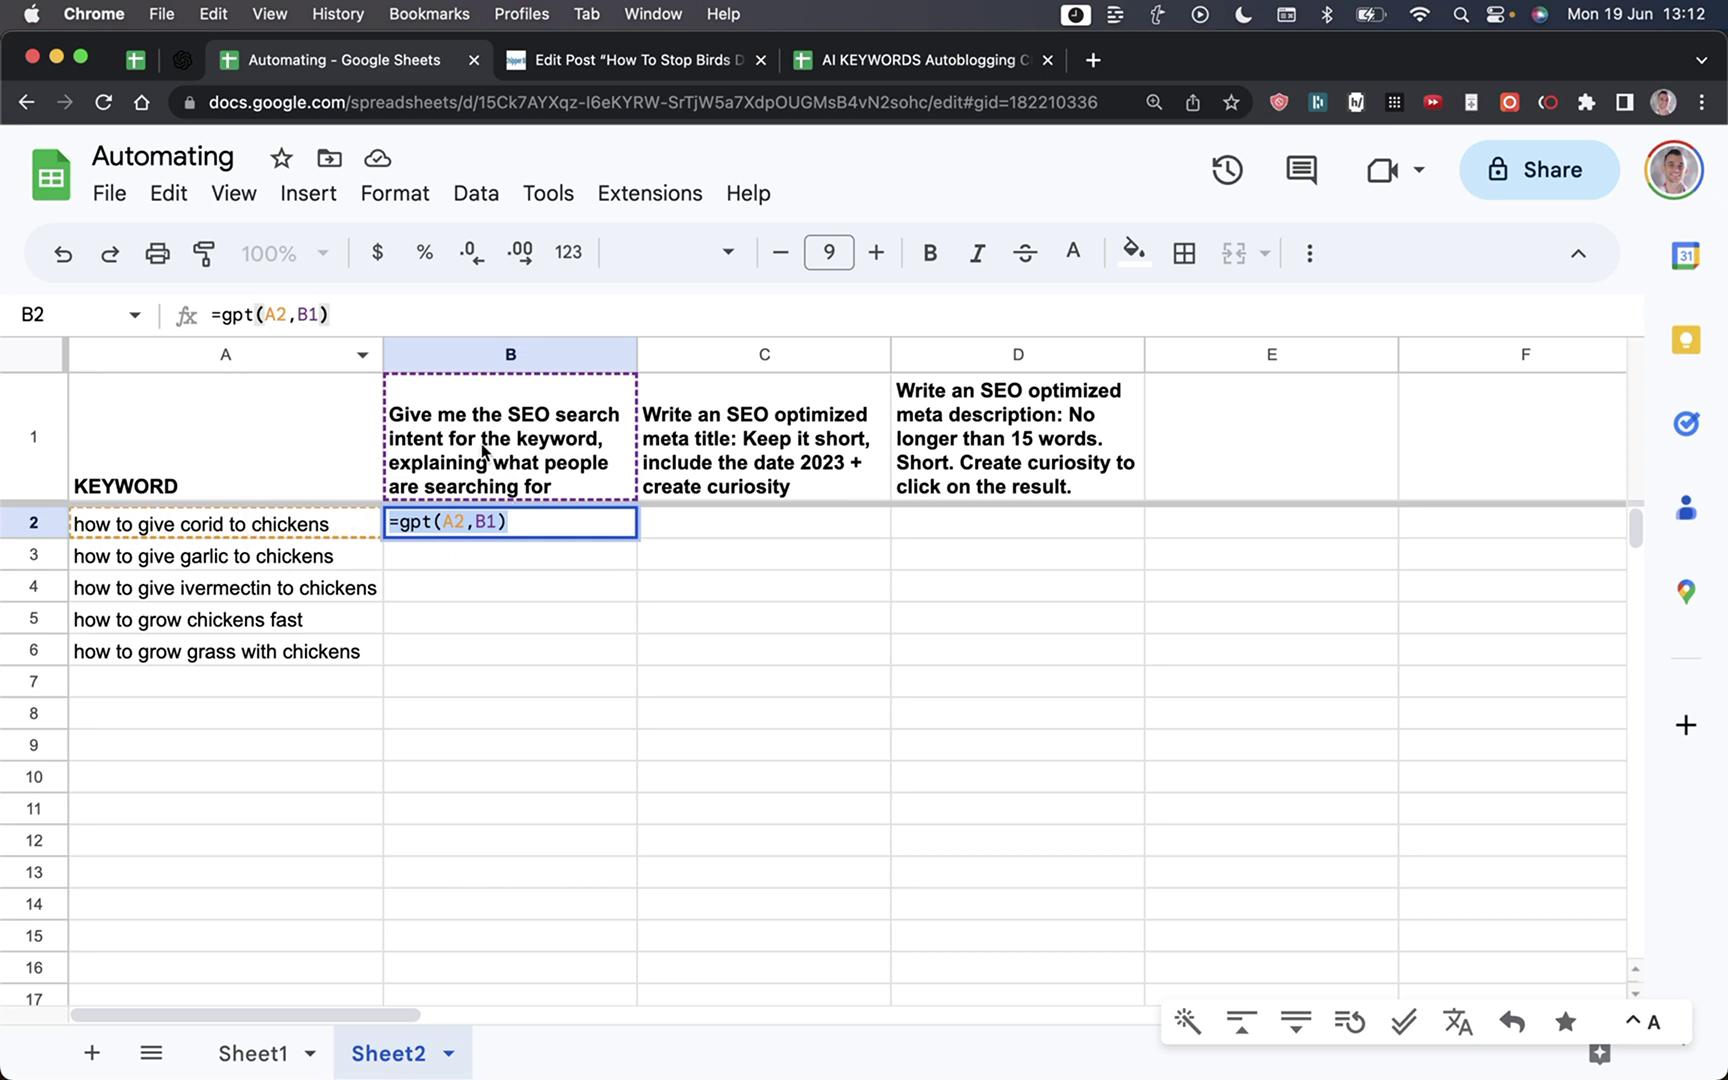
click(455, 525)
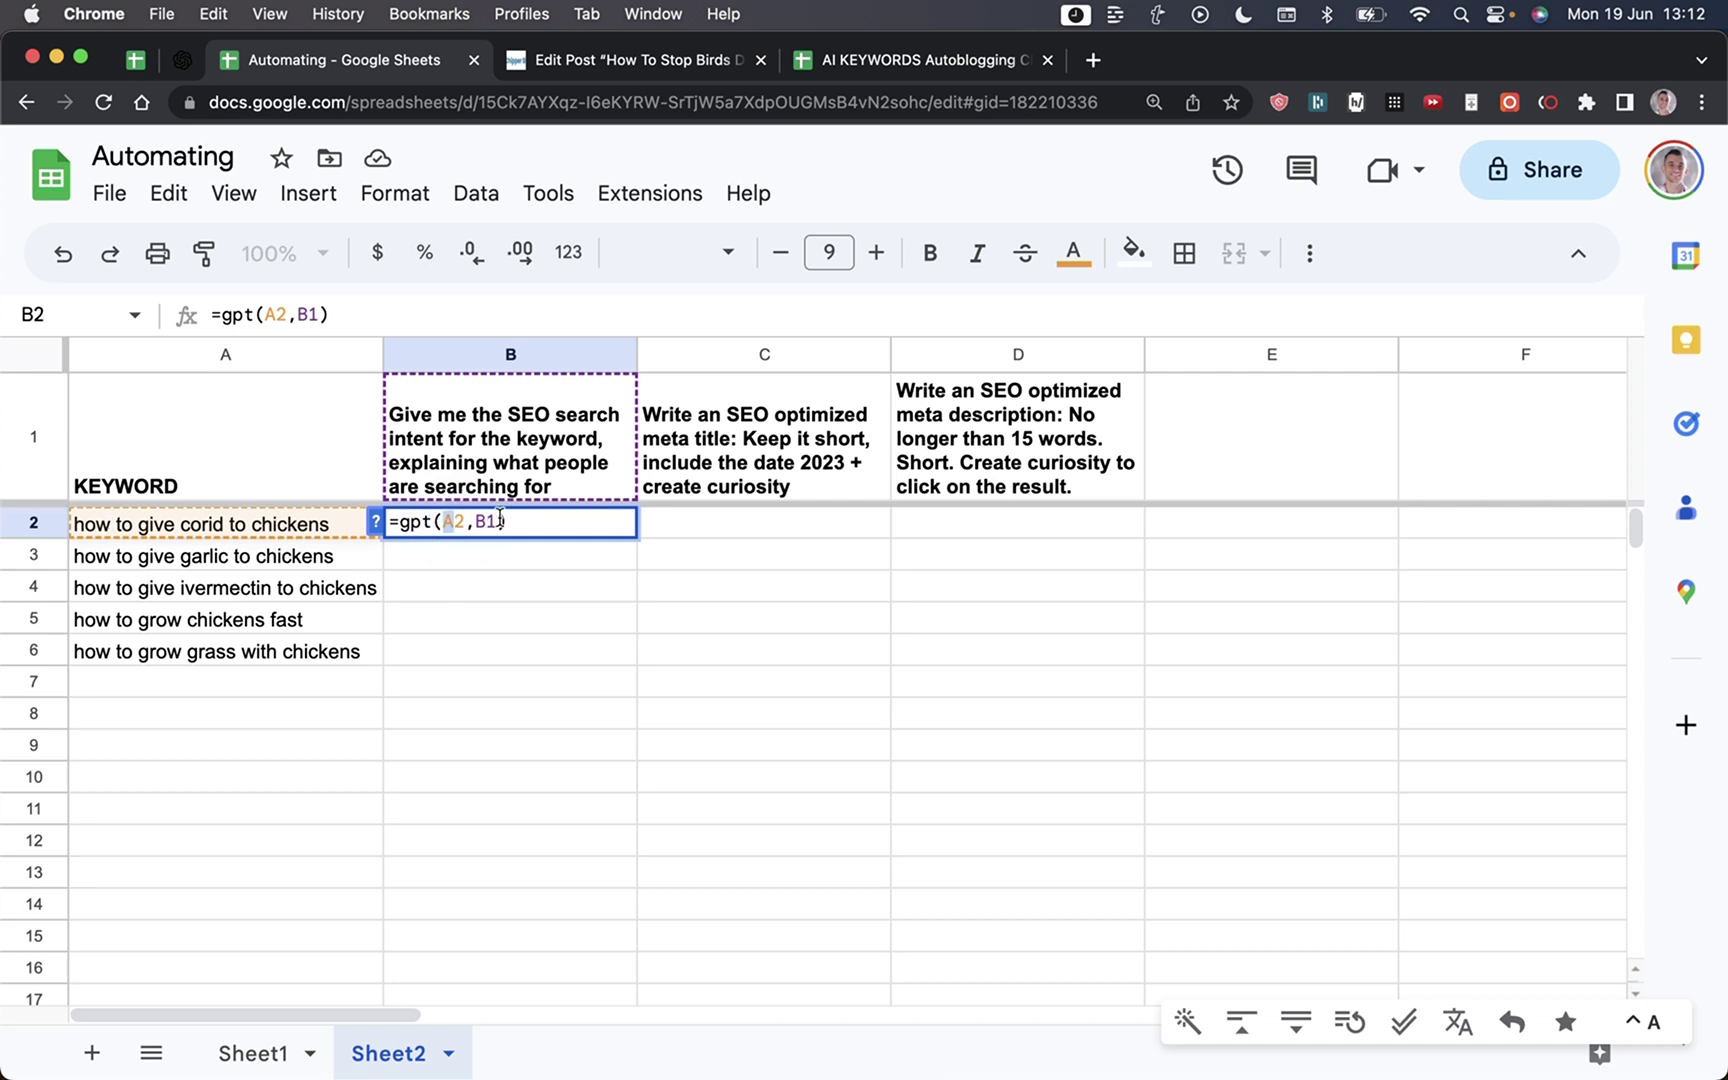
click(488, 521)
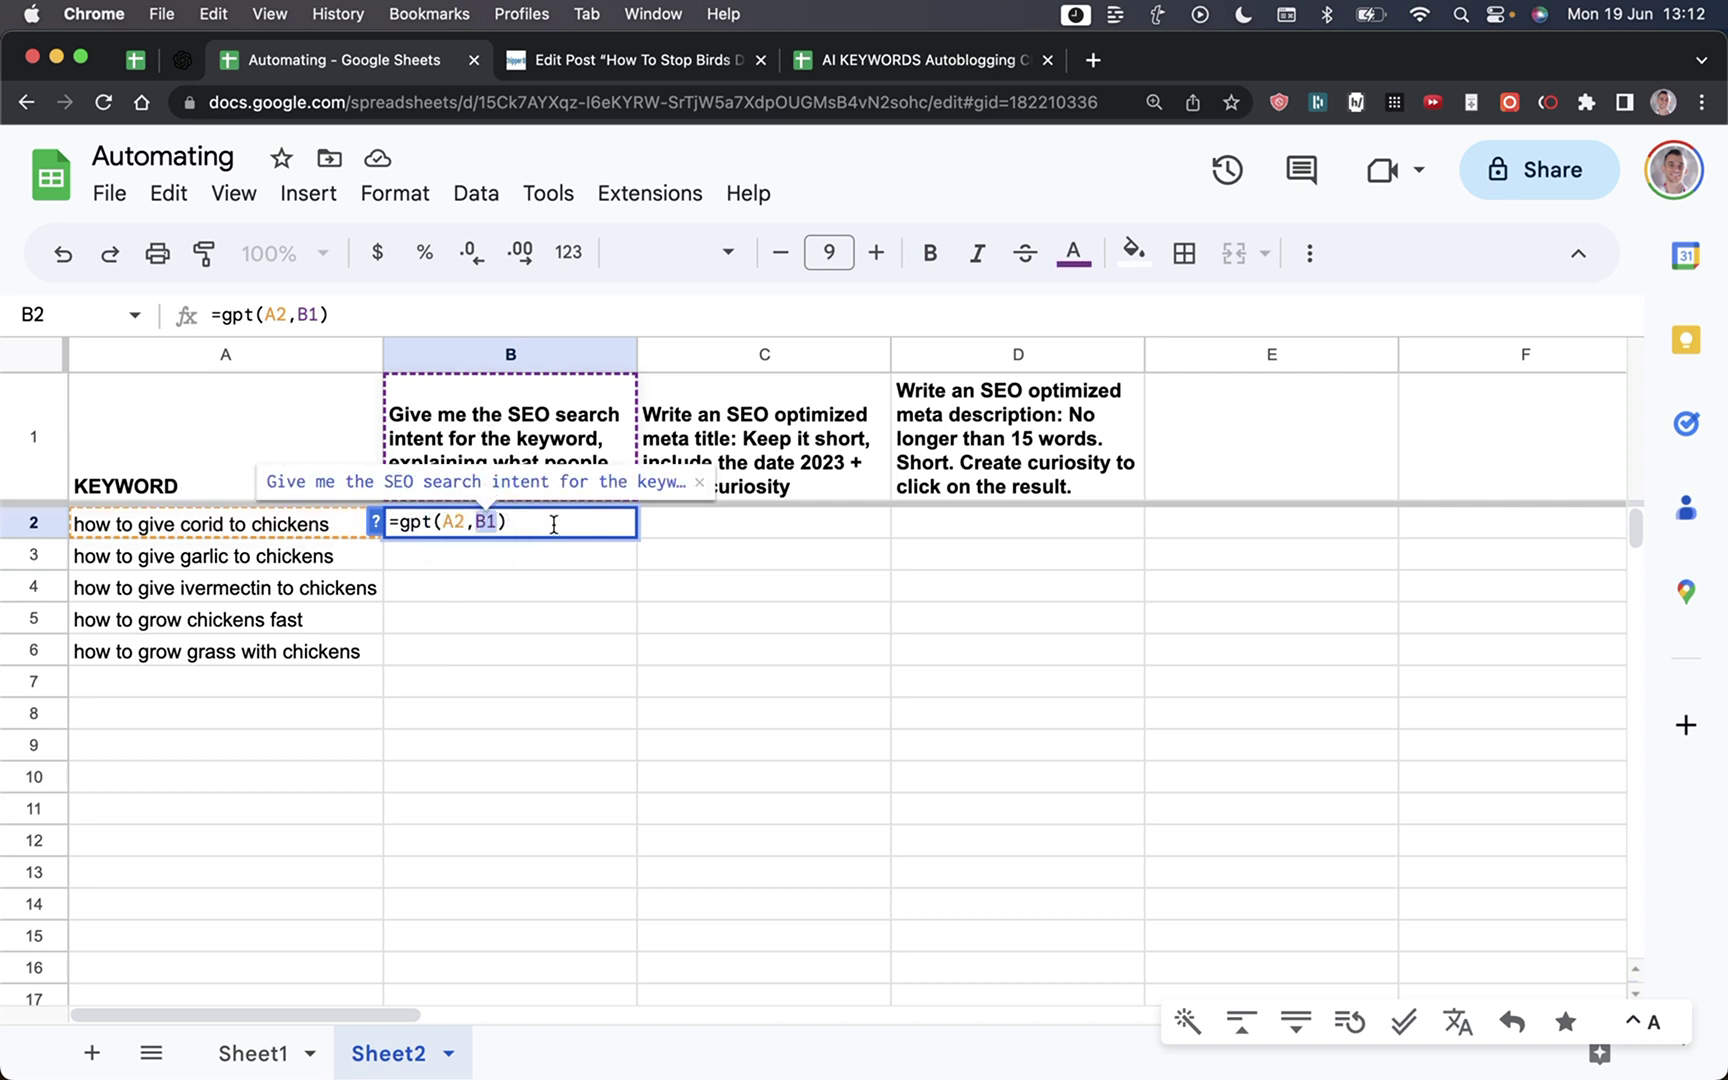
click(553, 524)
key(Return)
mouse_move(555, 527)
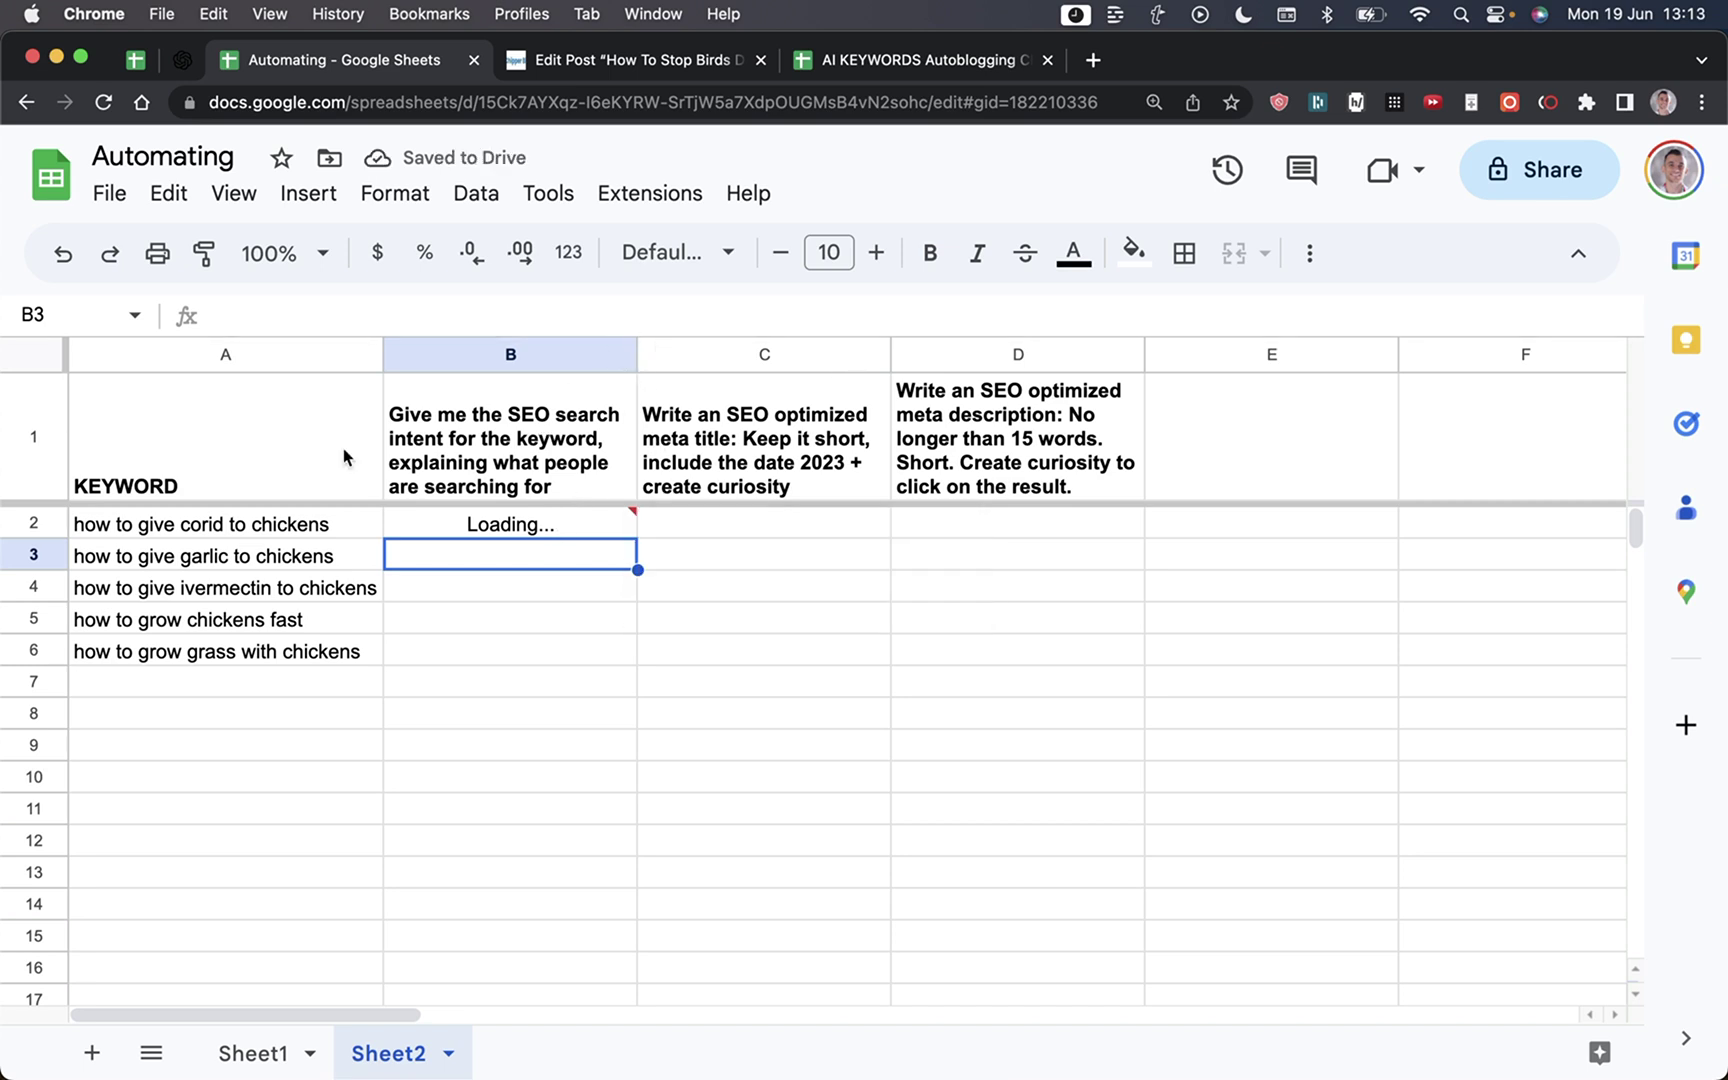
Step: Wrap the text in all cells of Sheet2 and widen column B to read the generated search intent in B2
click(208, 522)
click(205, 556)
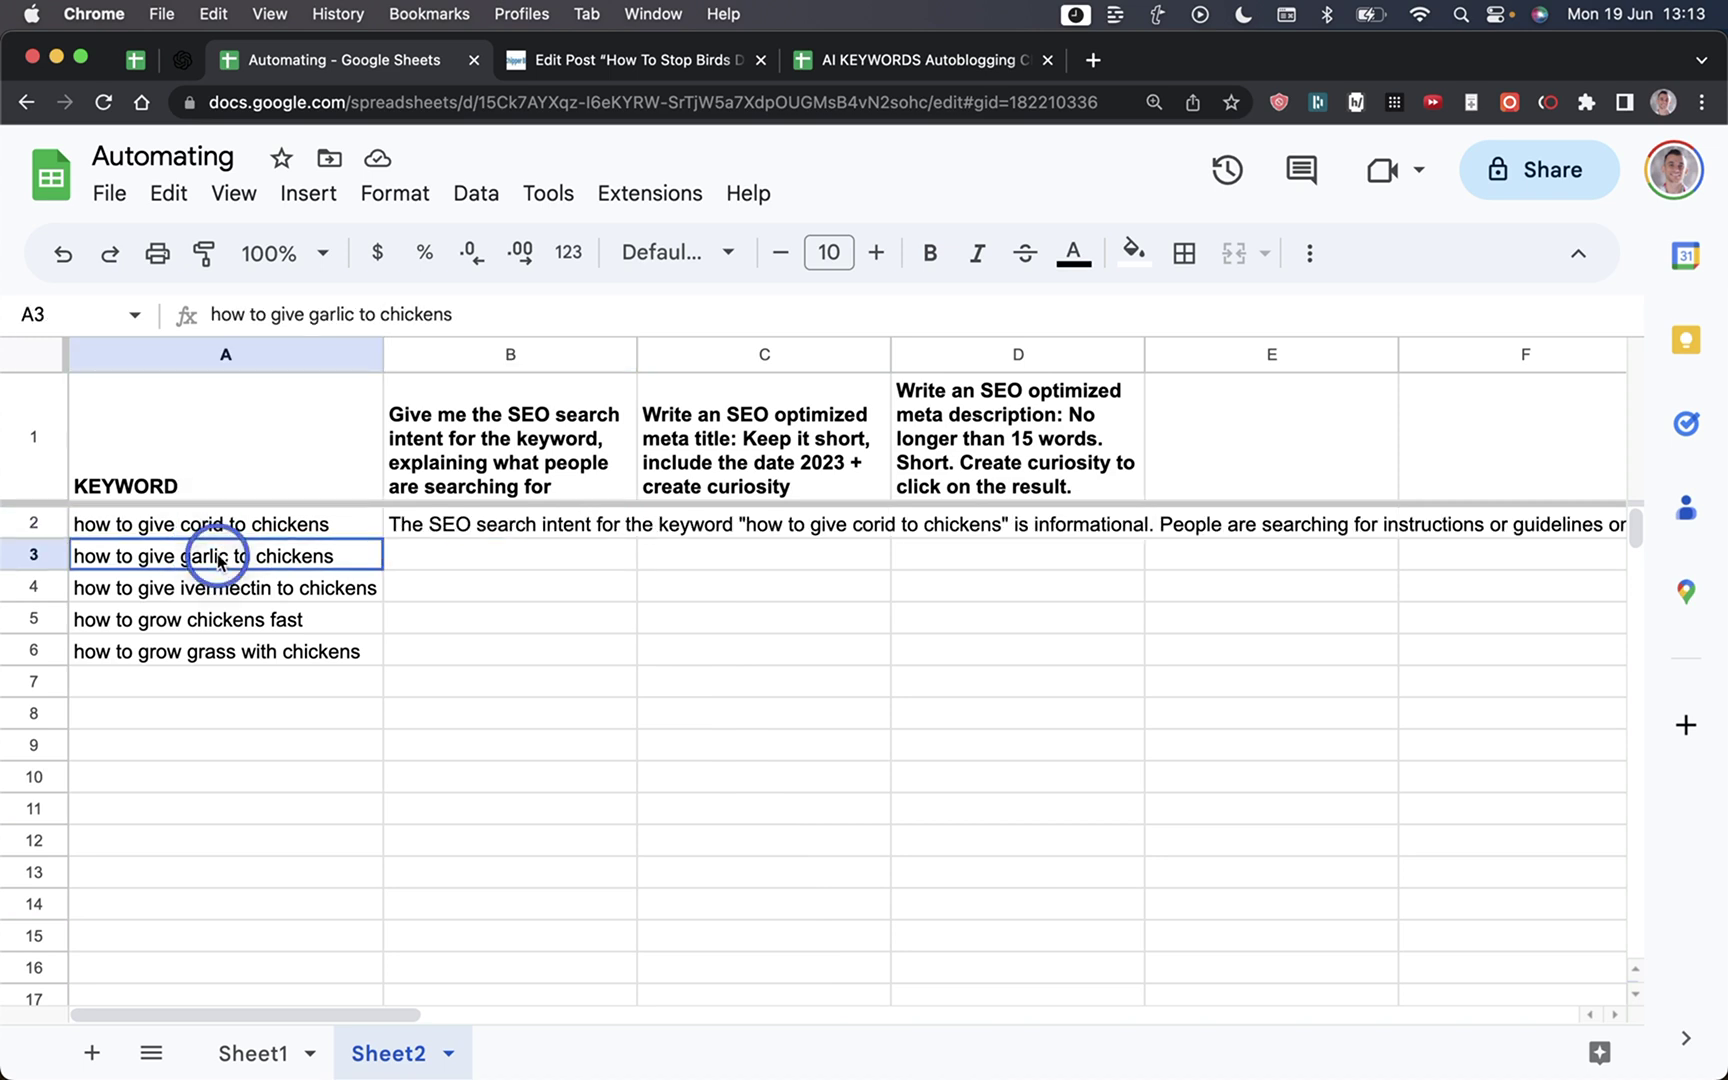
click(568, 530)
click(32, 358)
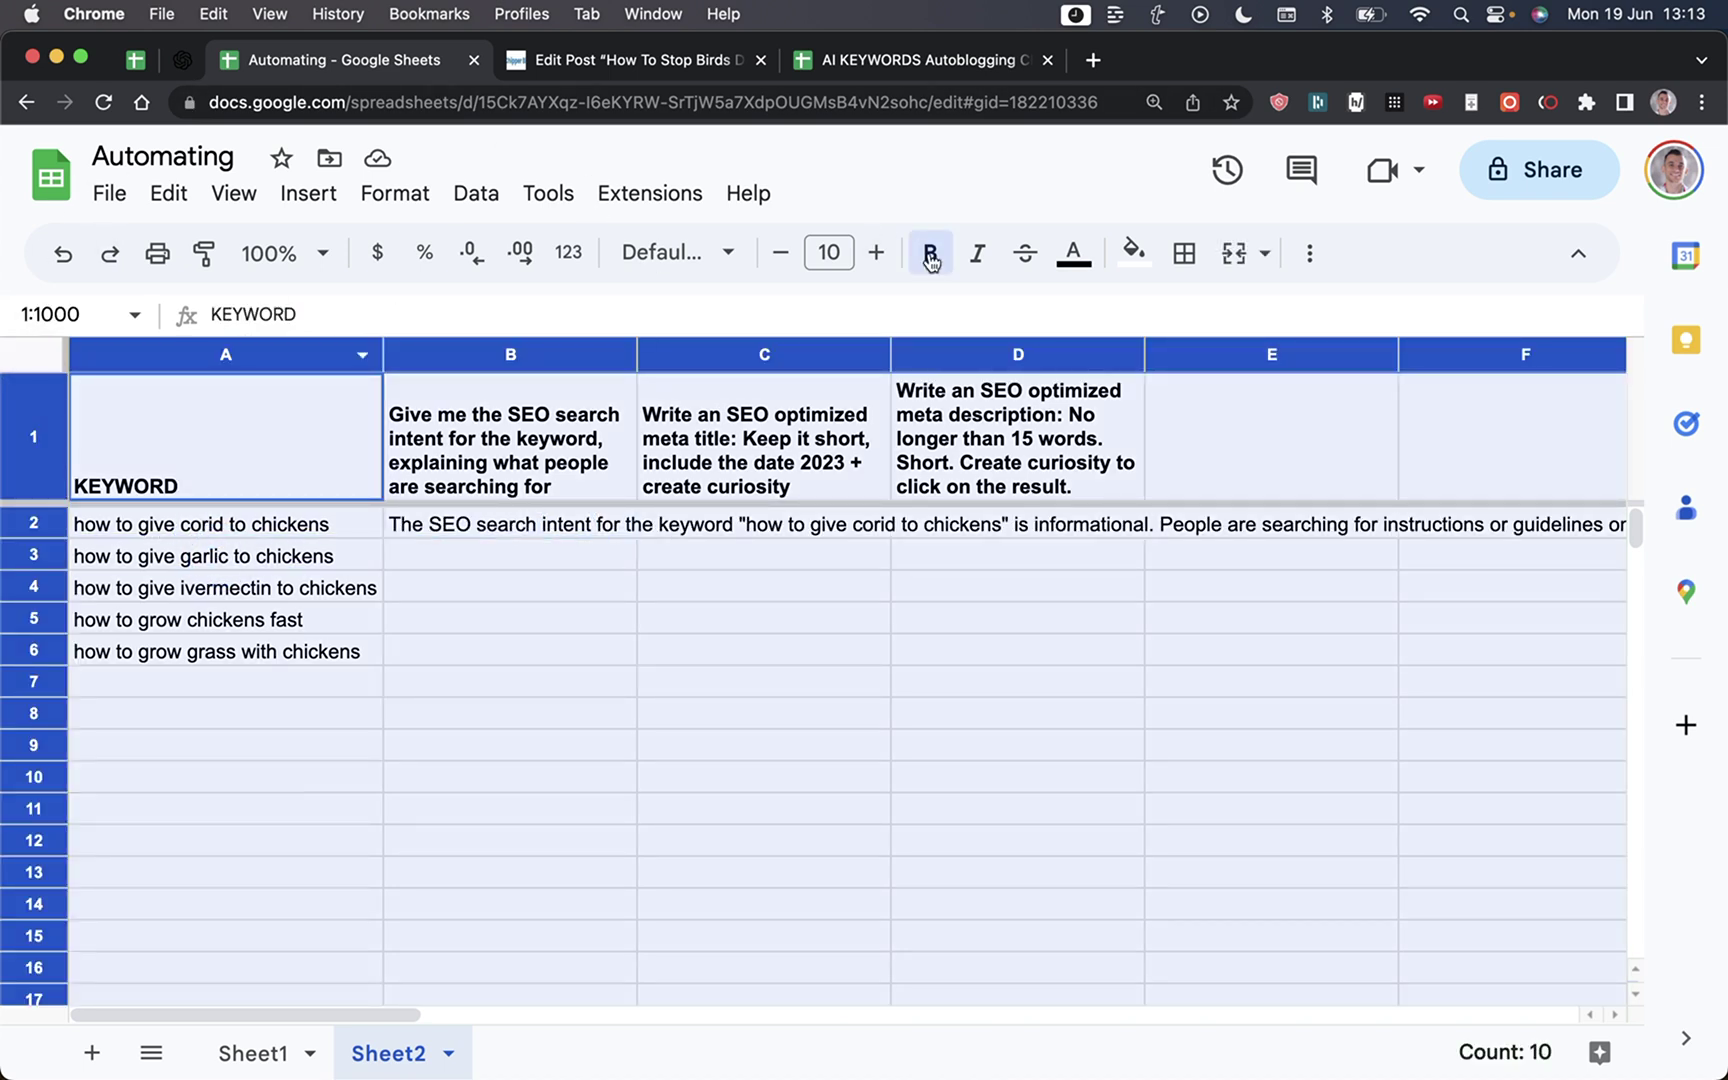
click(1310, 253)
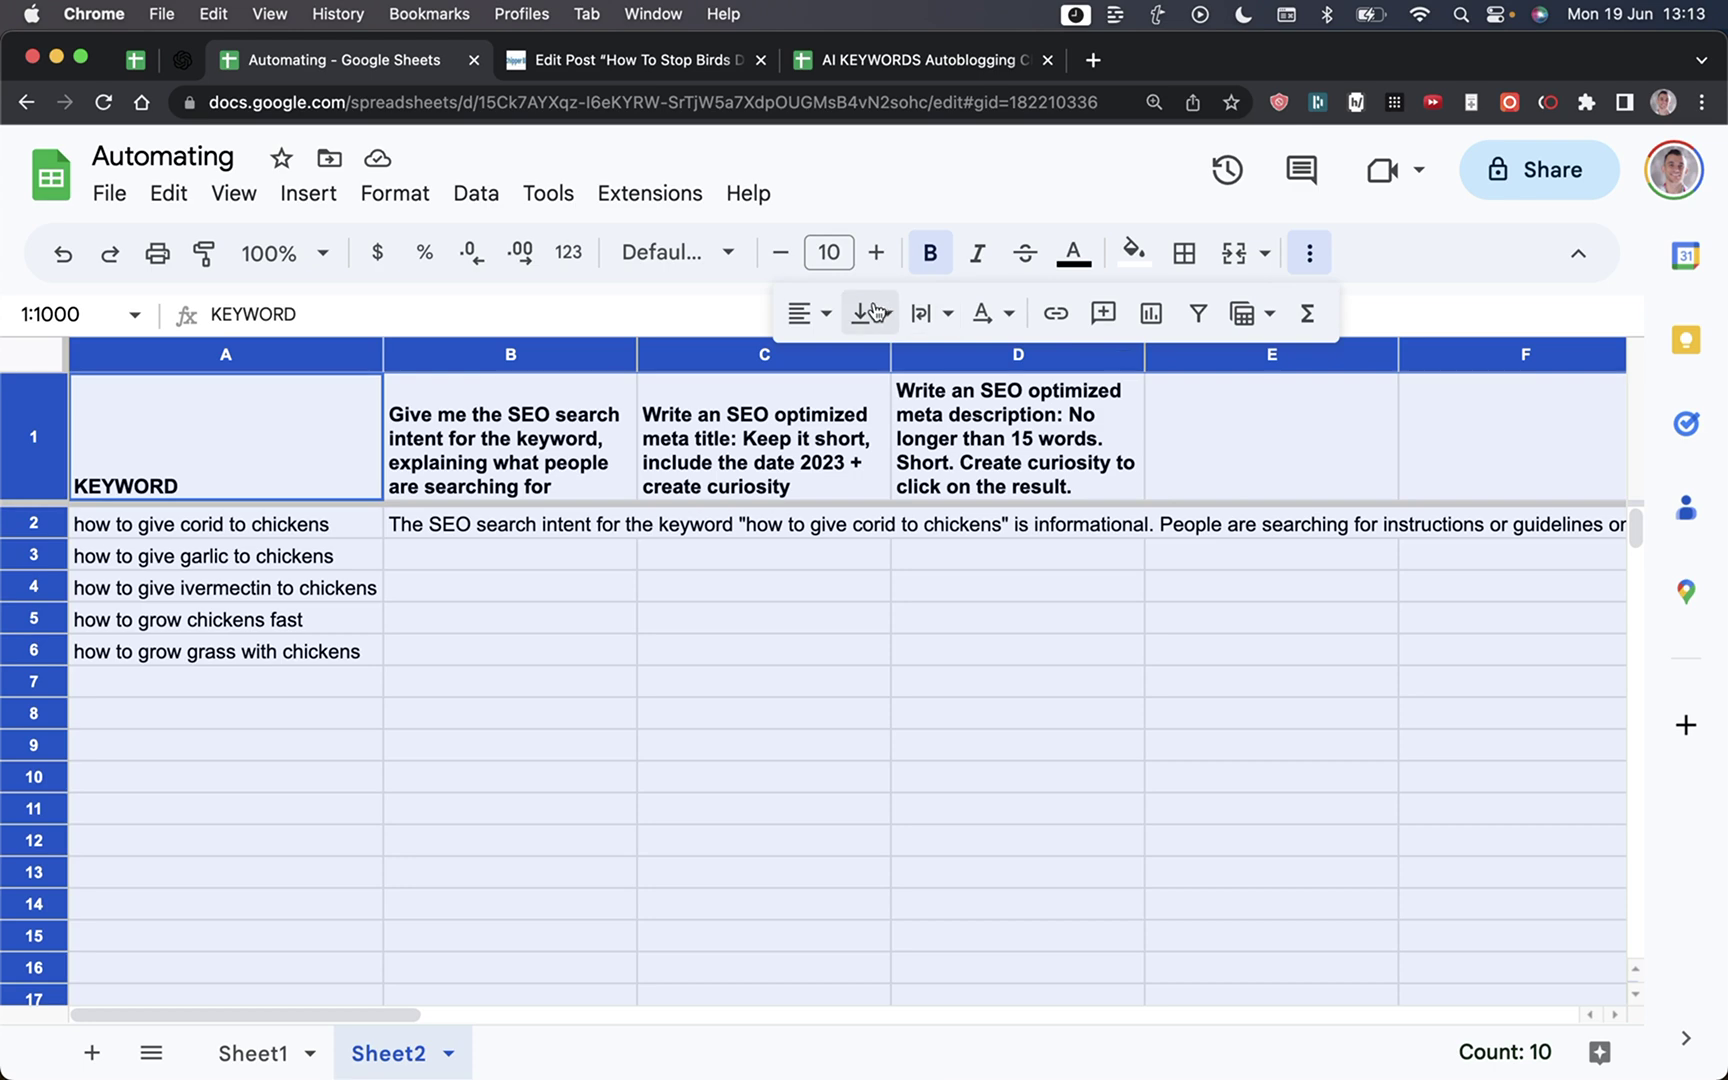
click(932, 315)
click(984, 379)
drag(637, 358, 812, 367)
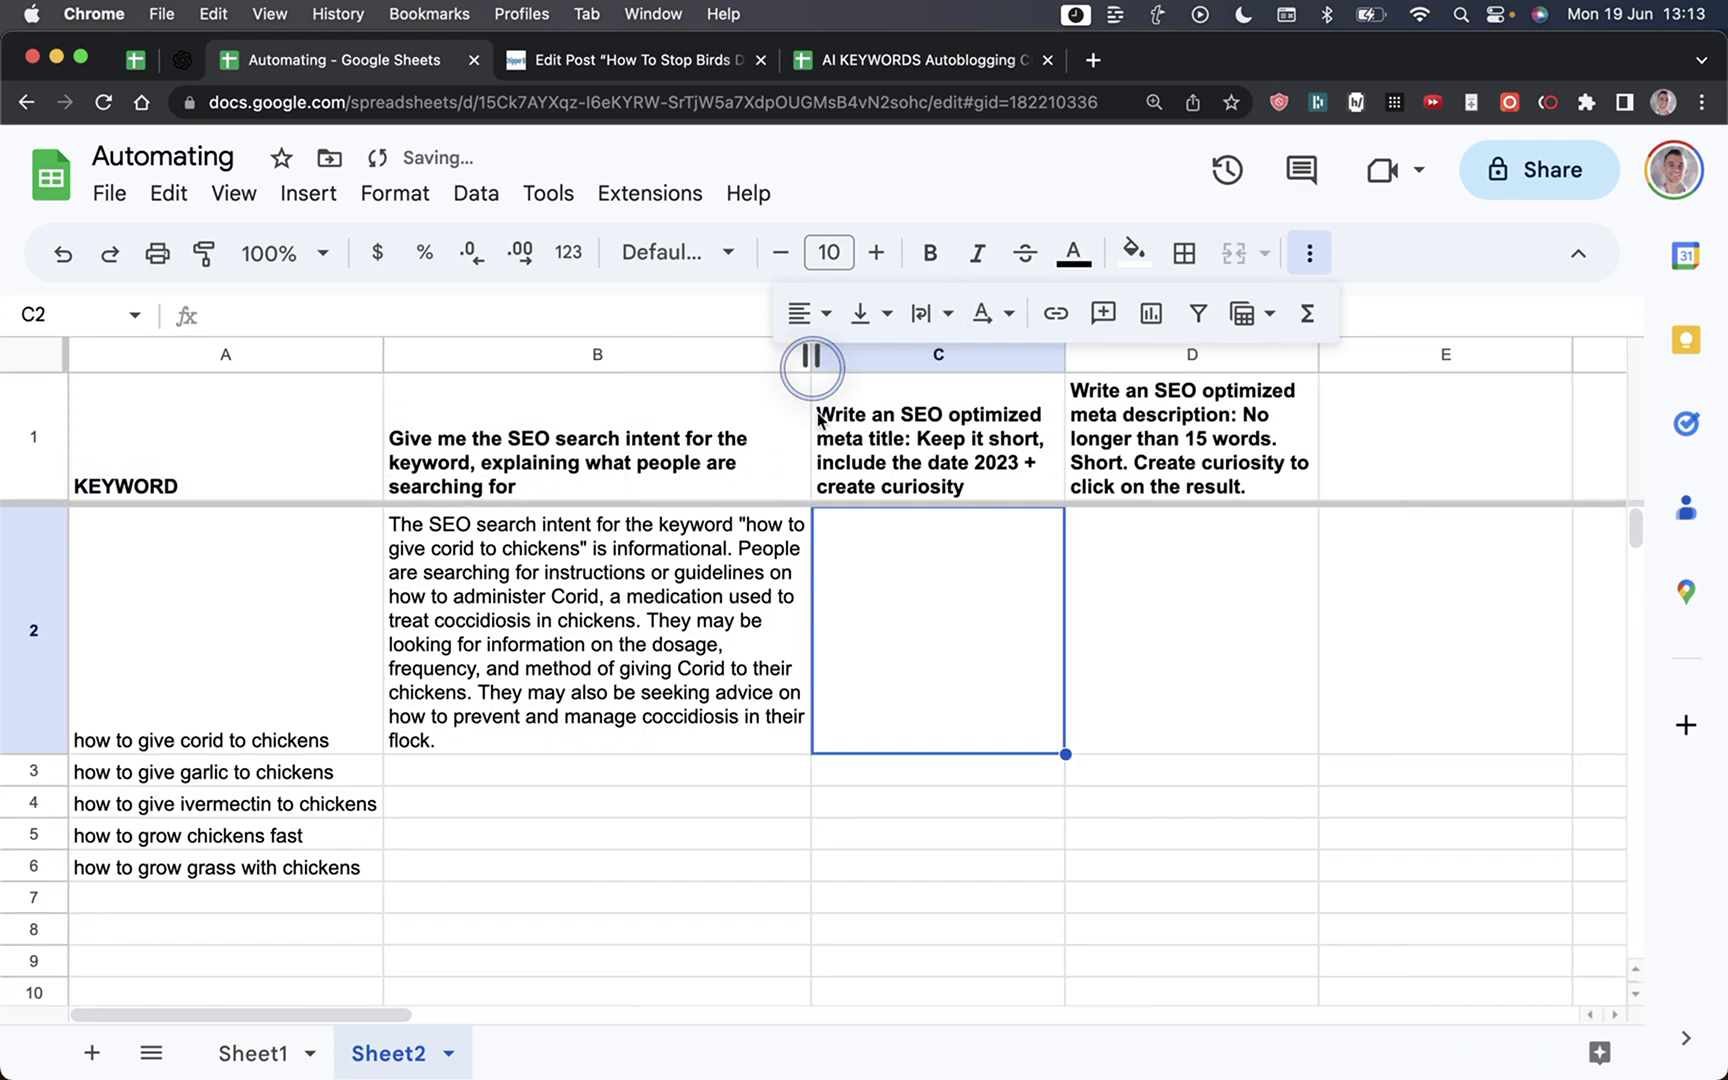
click(600, 683)
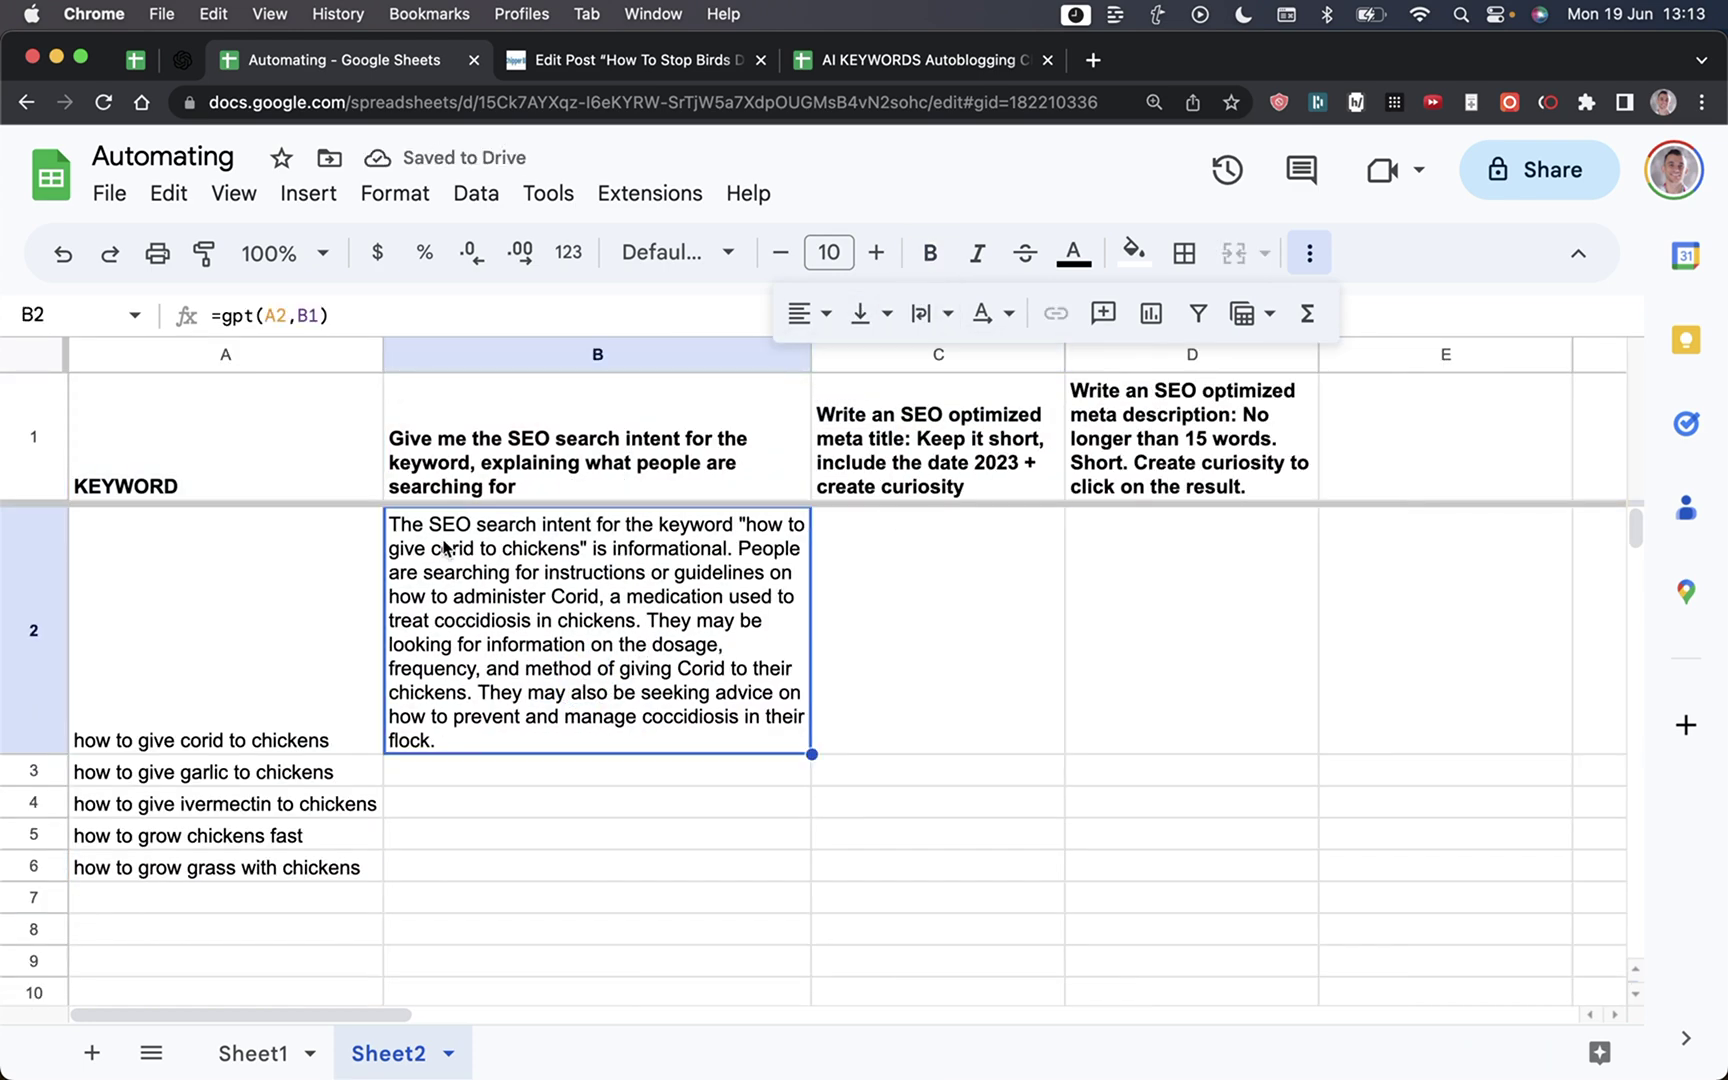
Step: Fill the GPT formula in B2 down through B6 to generate search intents for the remaining keywords
click(302, 622)
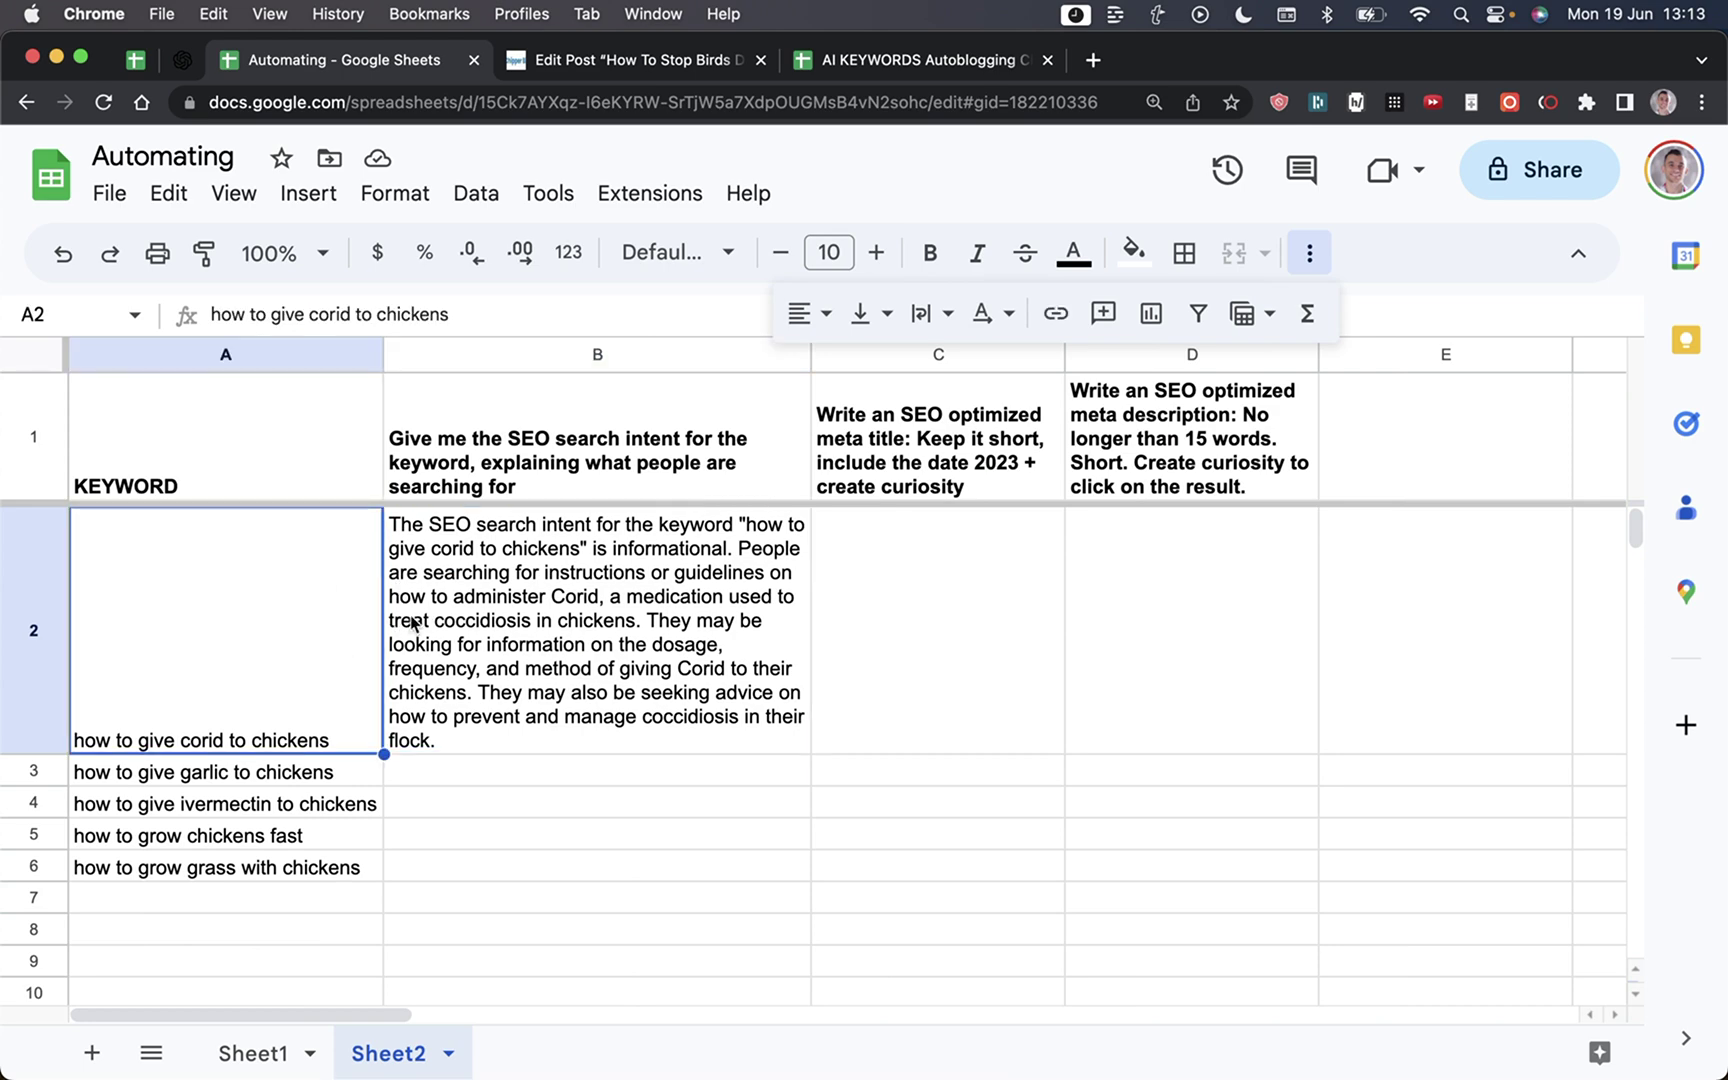
click(520, 524)
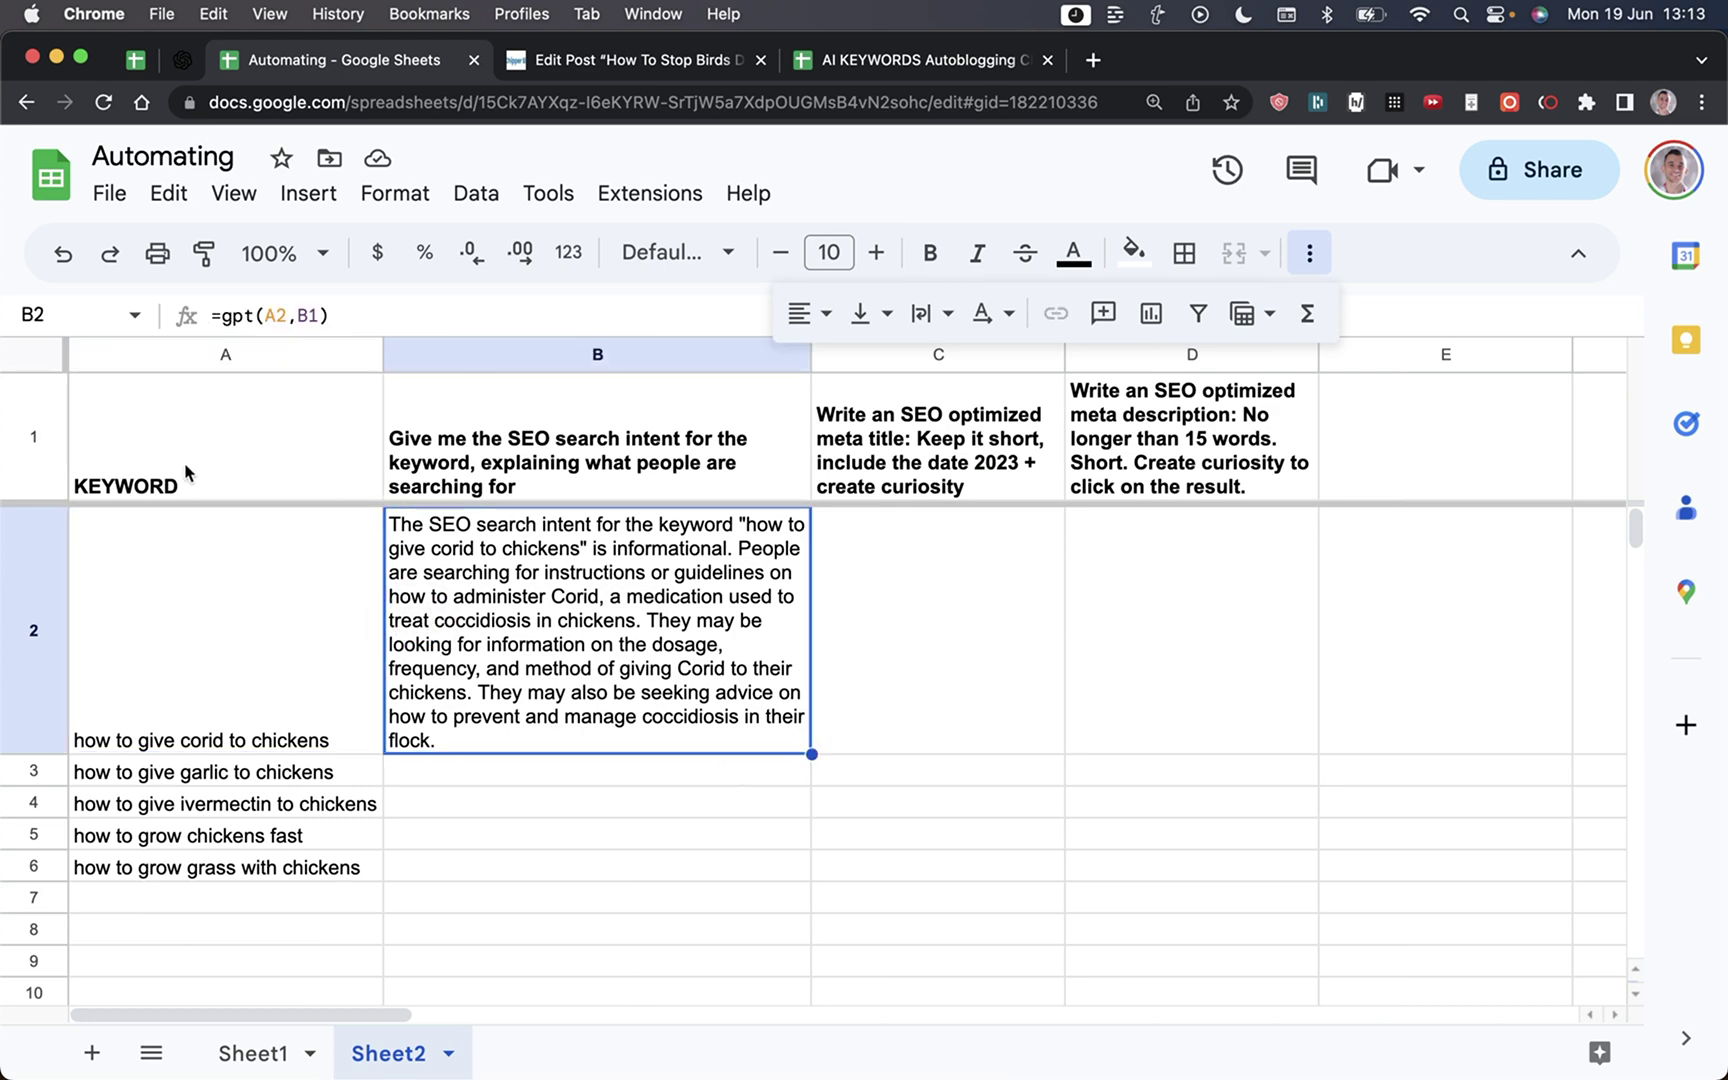
click(456, 356)
click(243, 354)
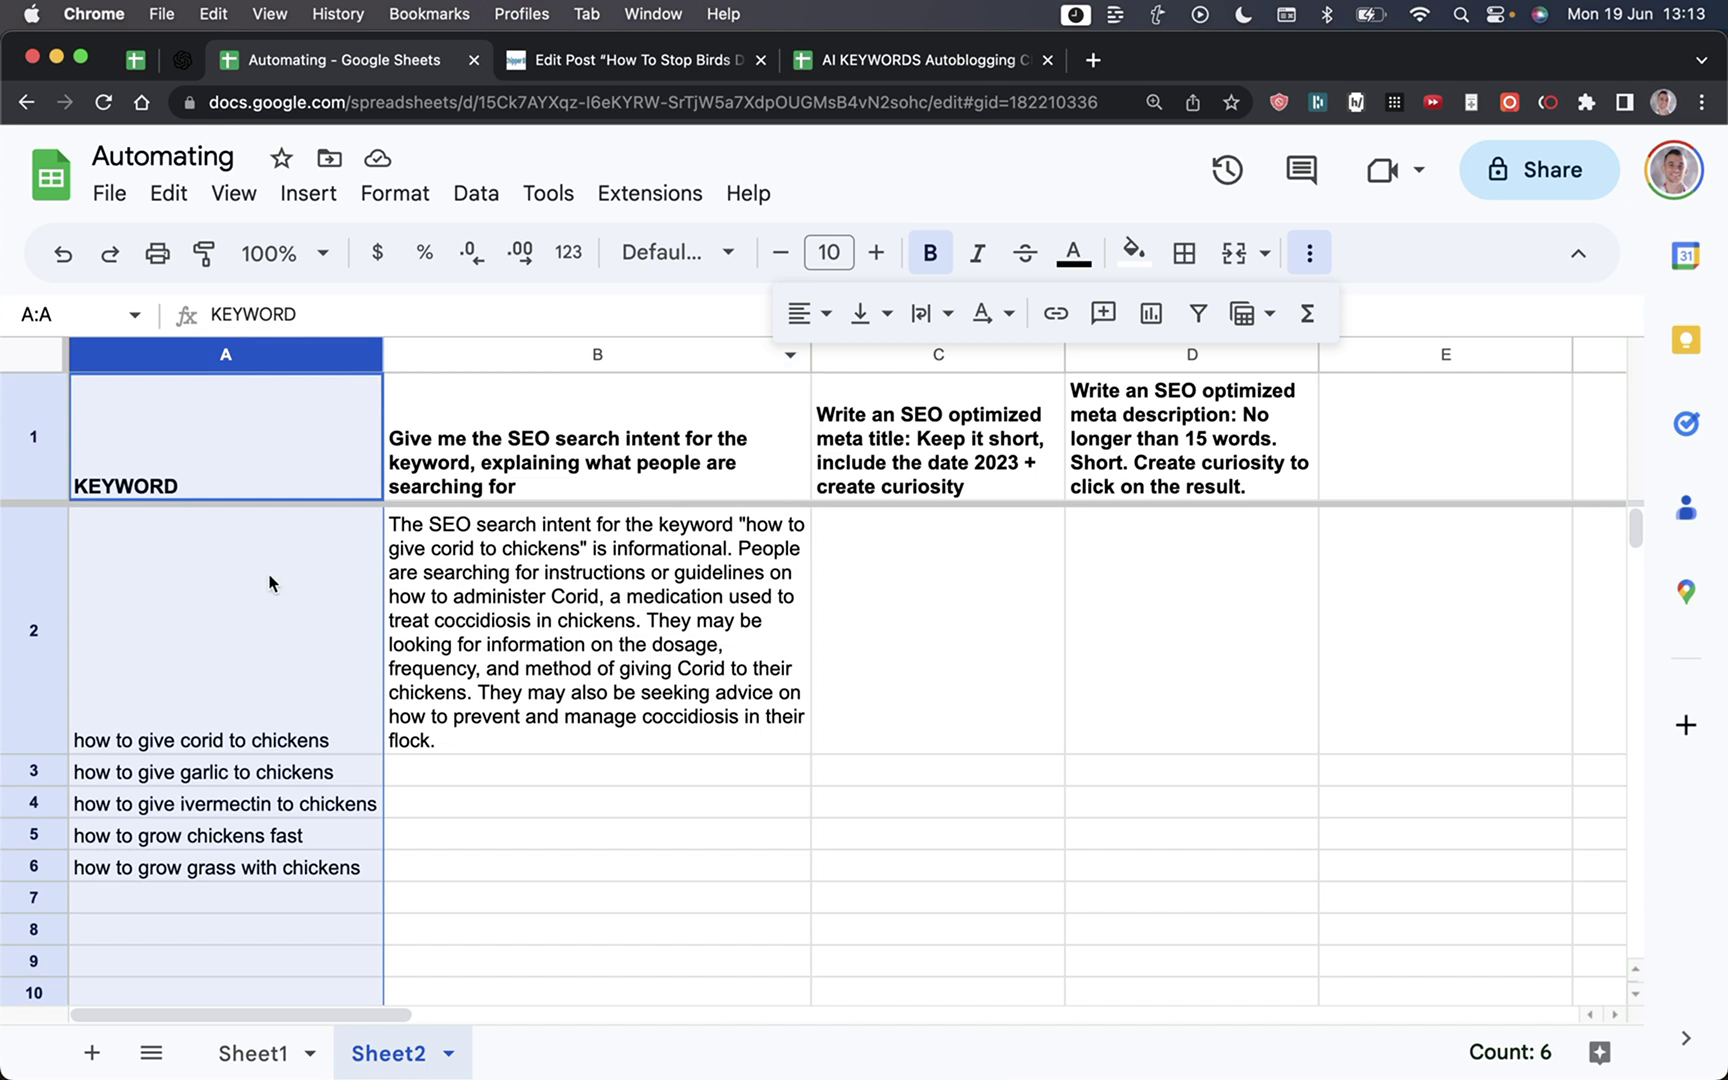
click(549, 577)
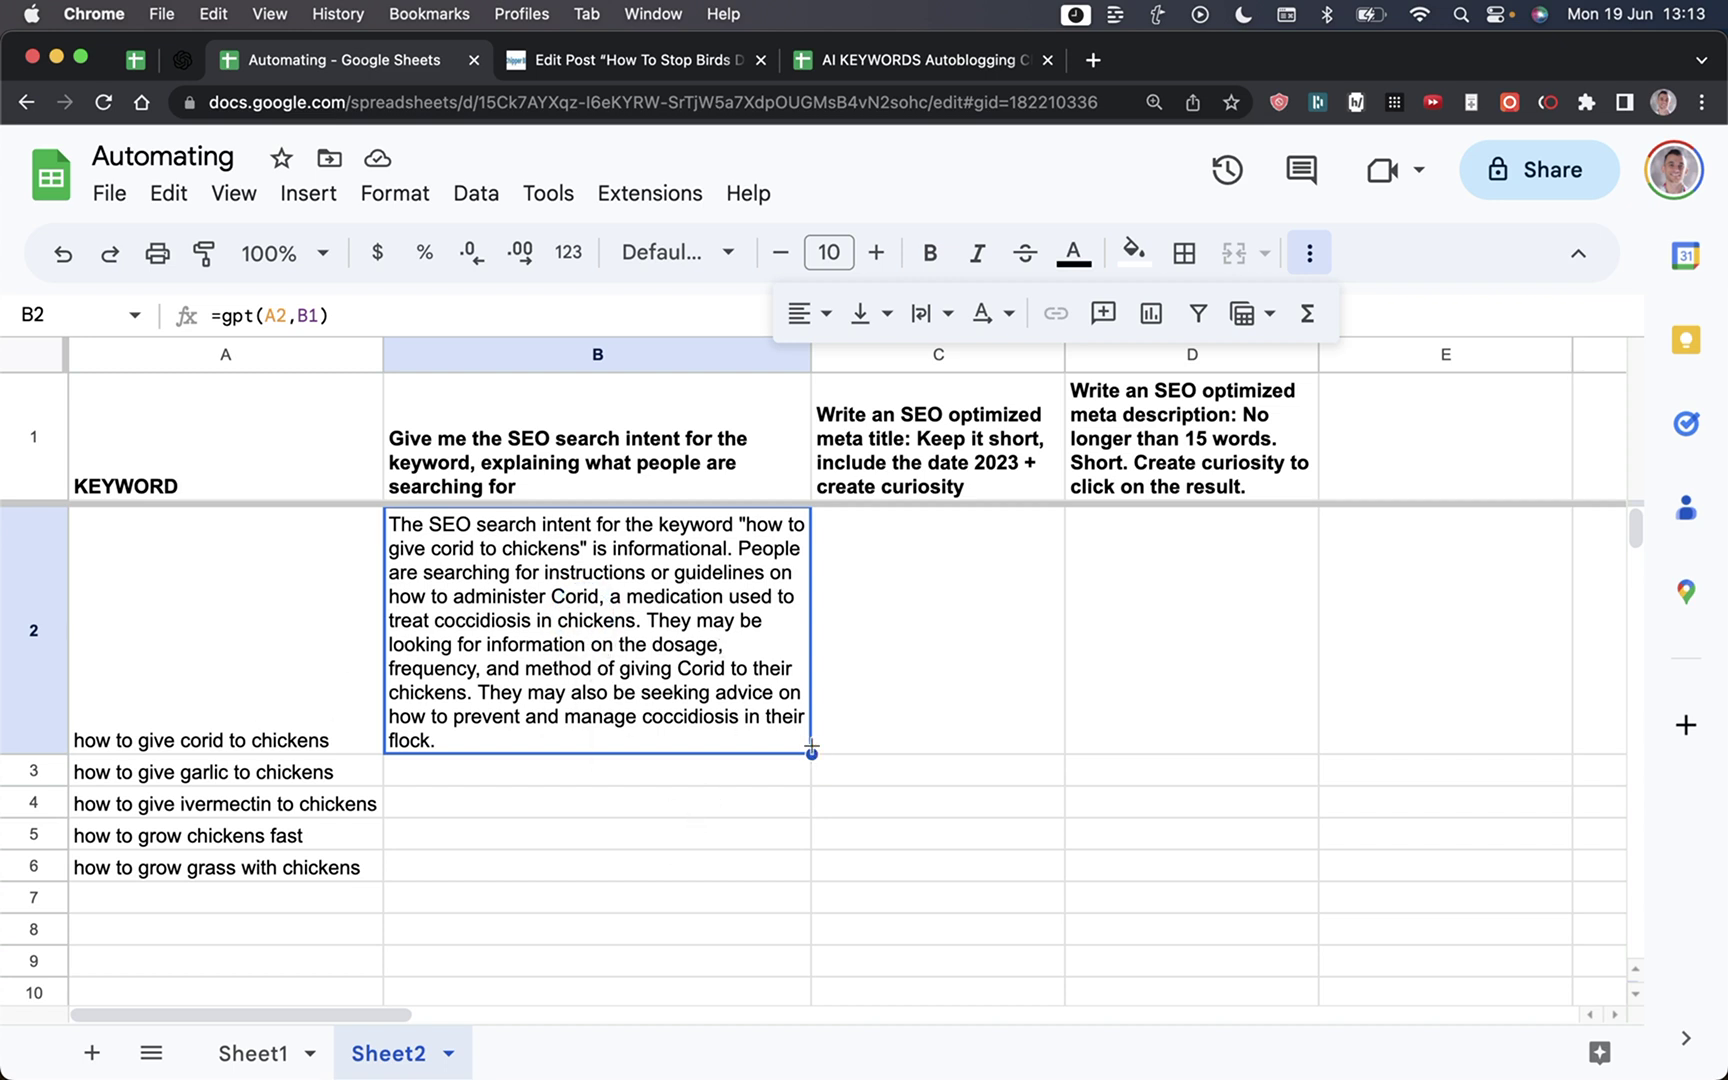
click(560, 350)
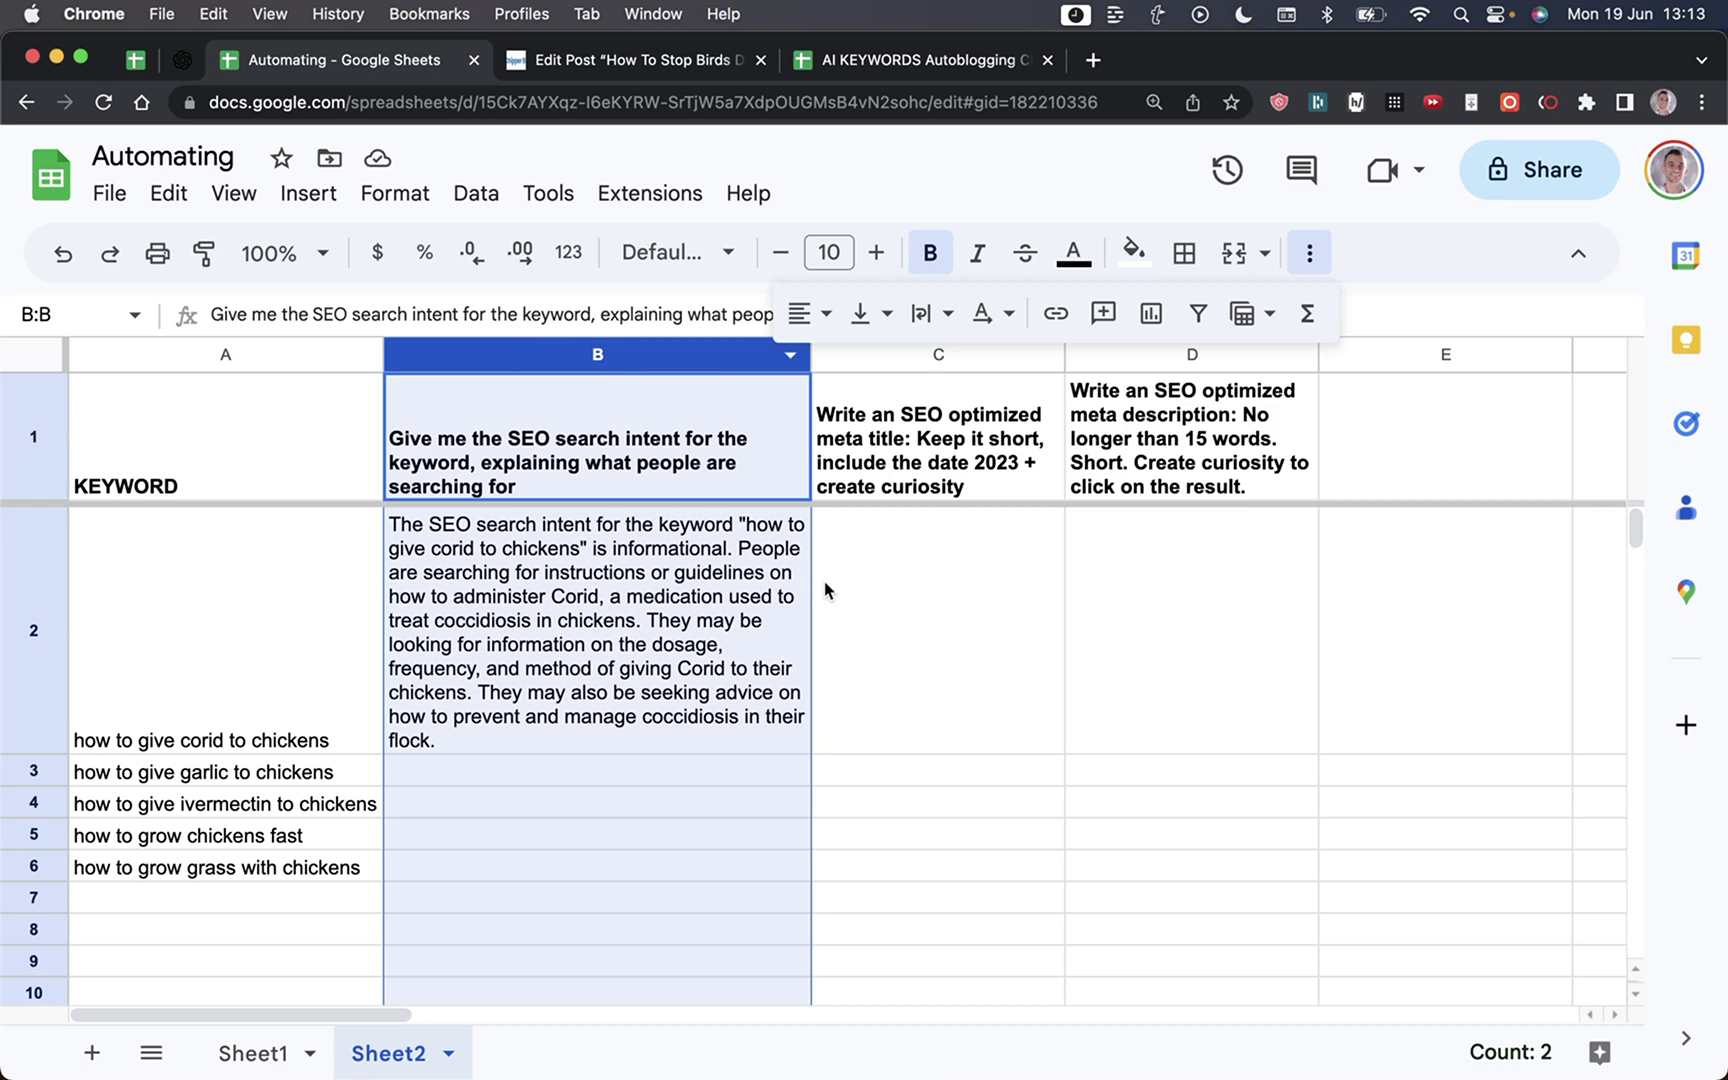
click(760, 620)
double_click(814, 755)
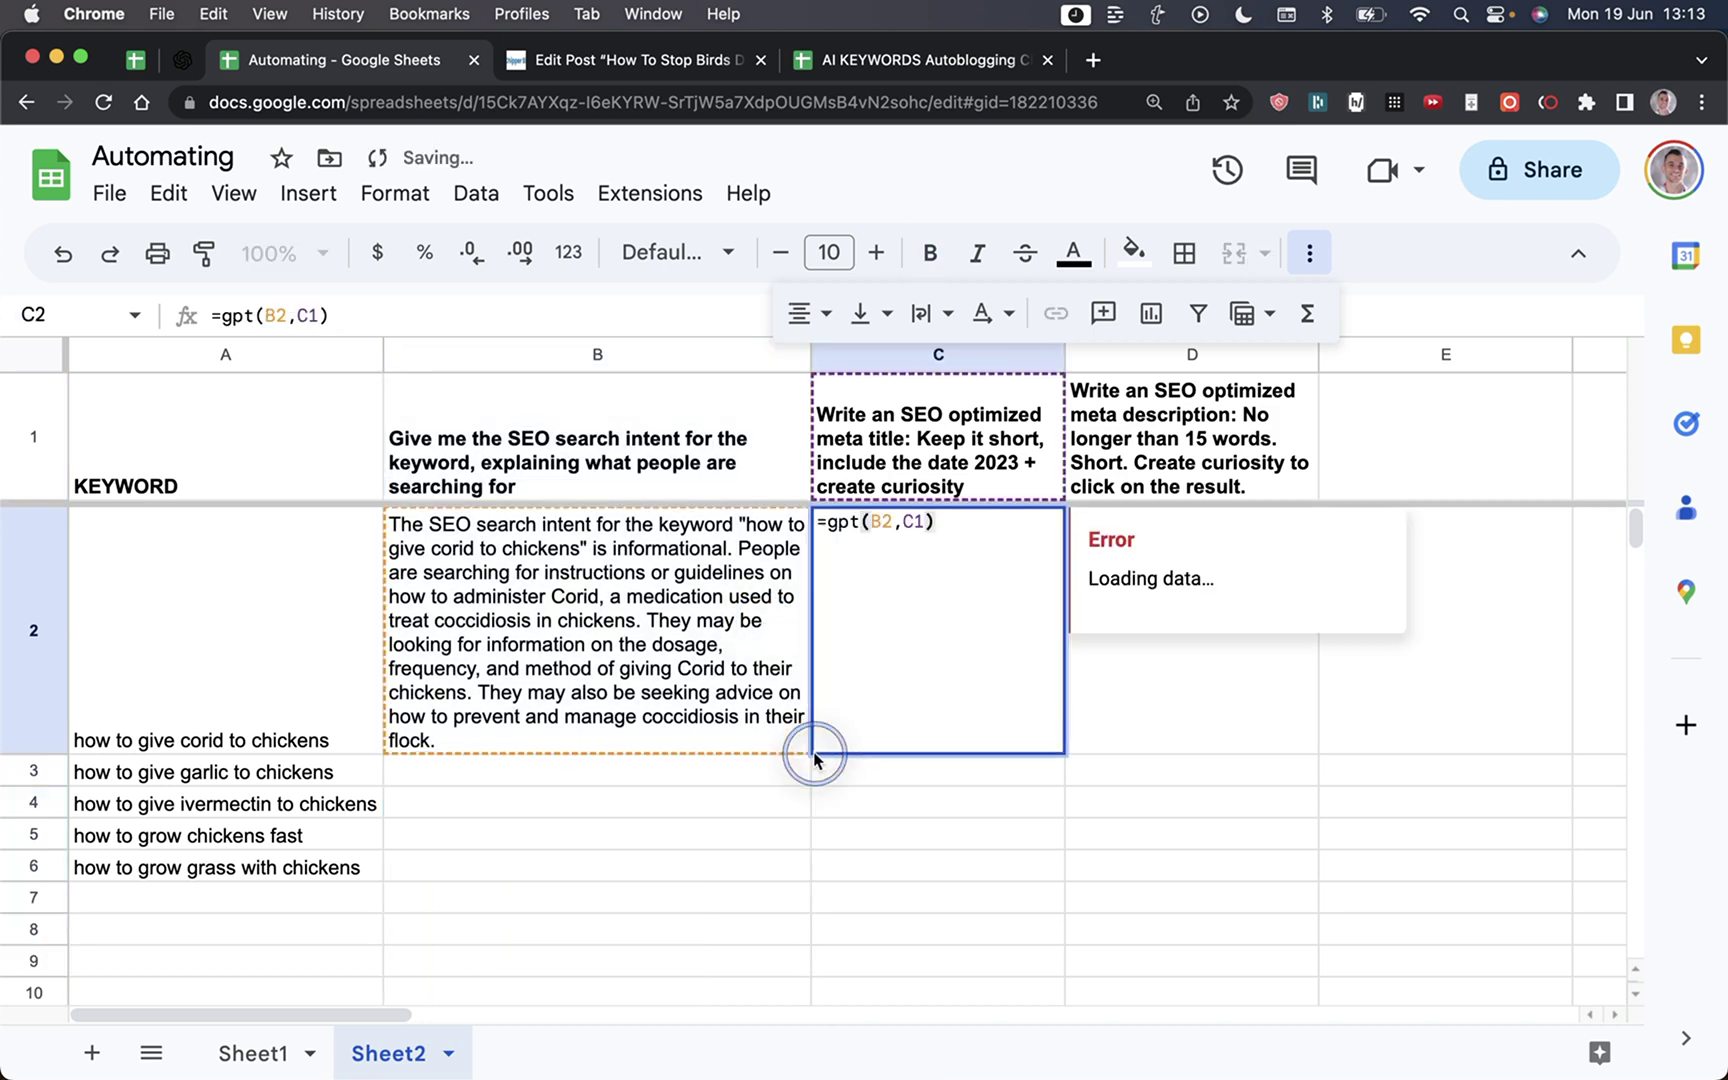
drag(811, 754, 785, 868)
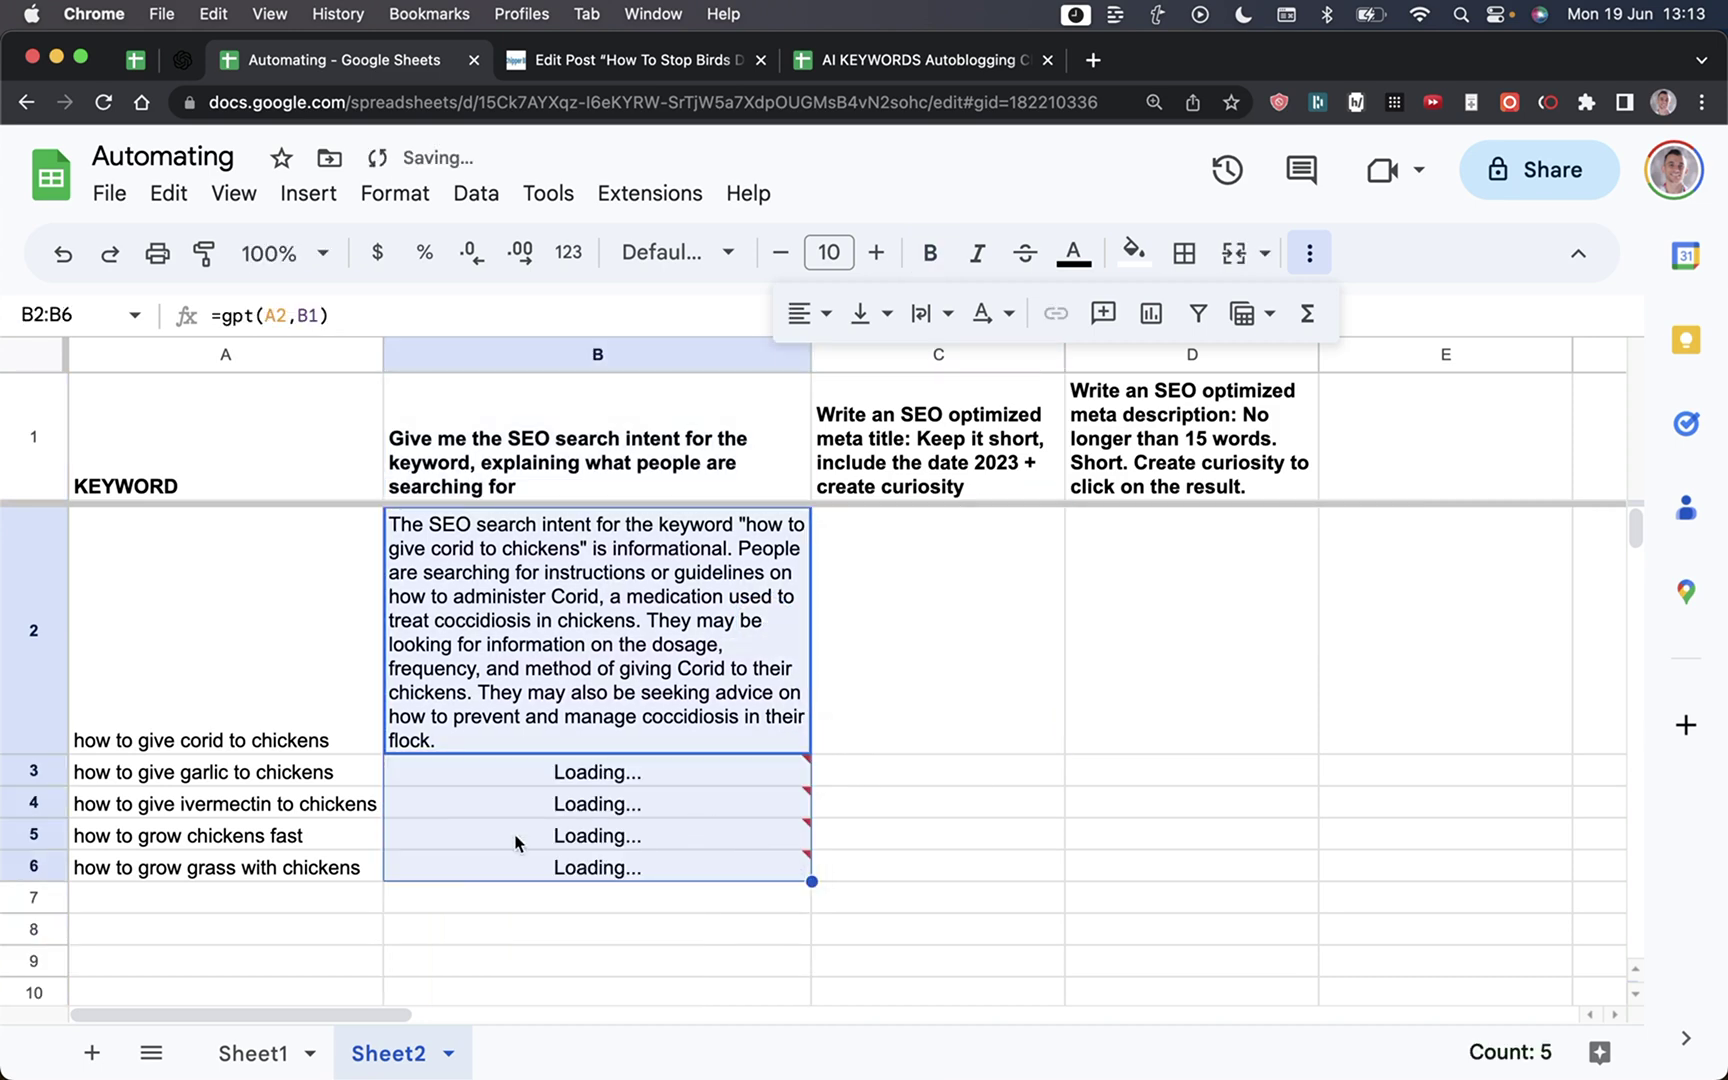
Step: Switch to the OpenAI usage page, check the daily API cost for 19 June, and return to the Automating sheet
click(228, 771)
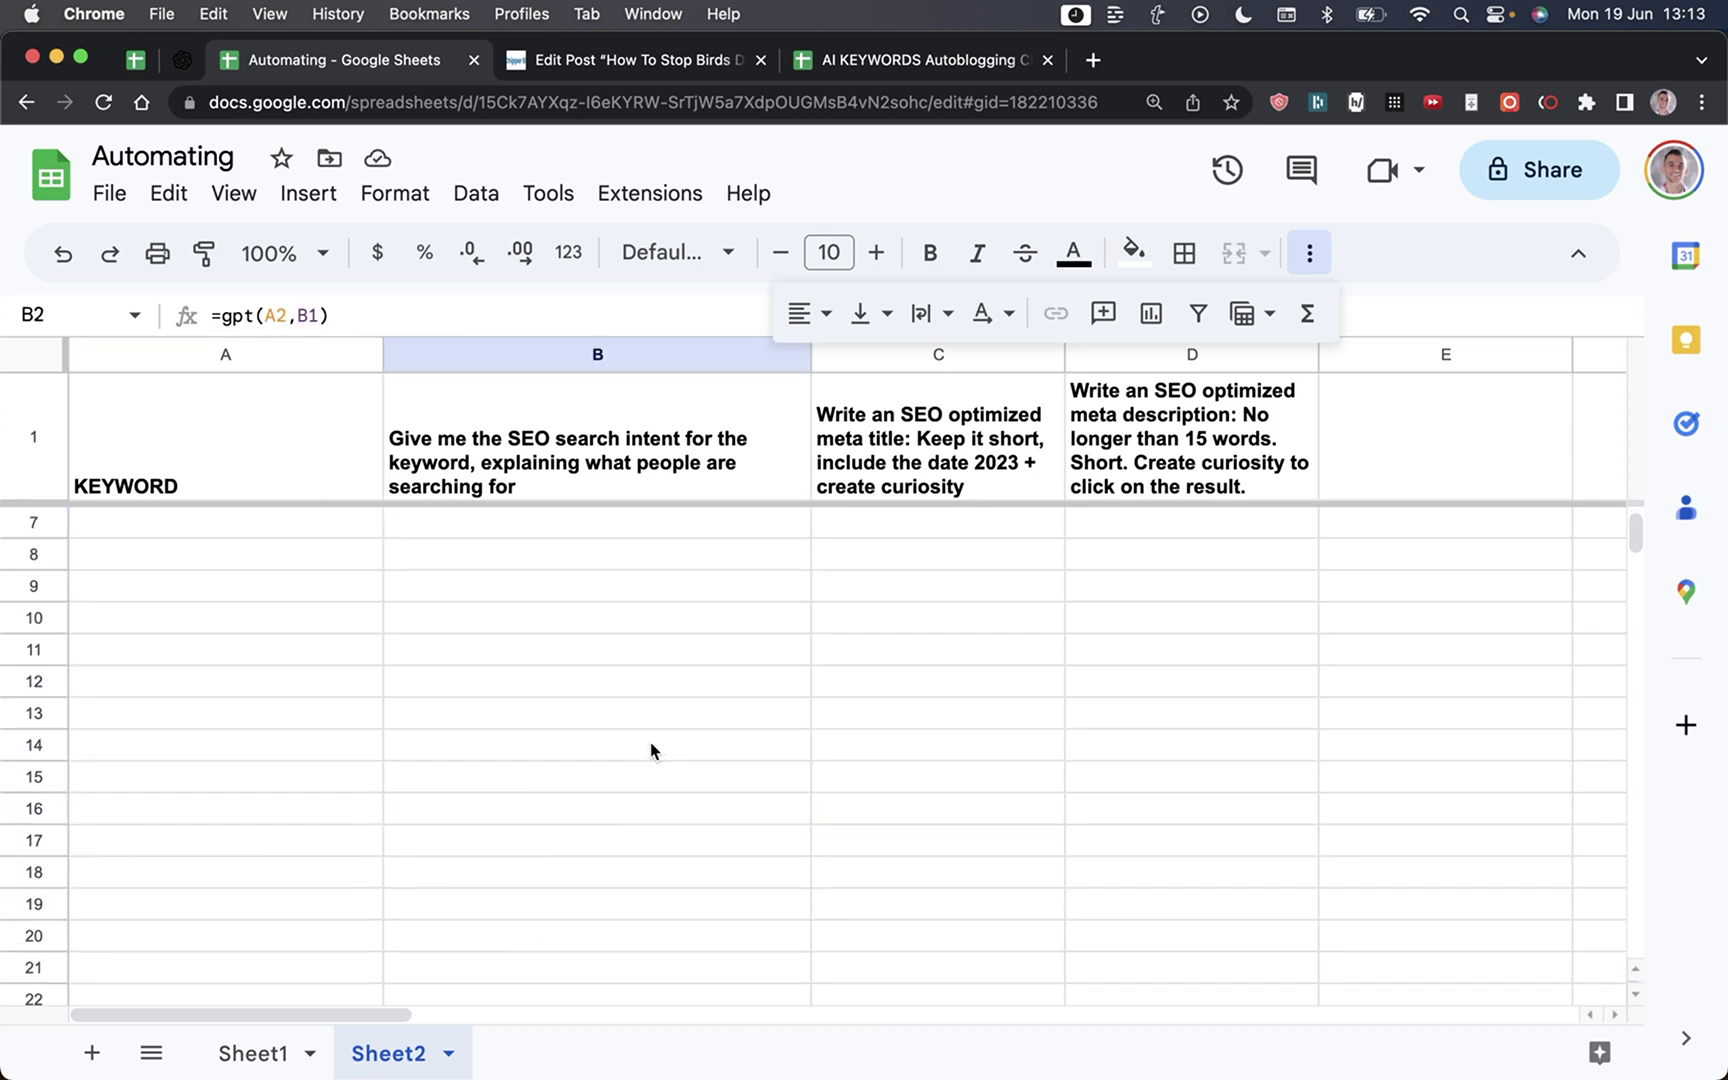
scroll(649, 742, up, 4)
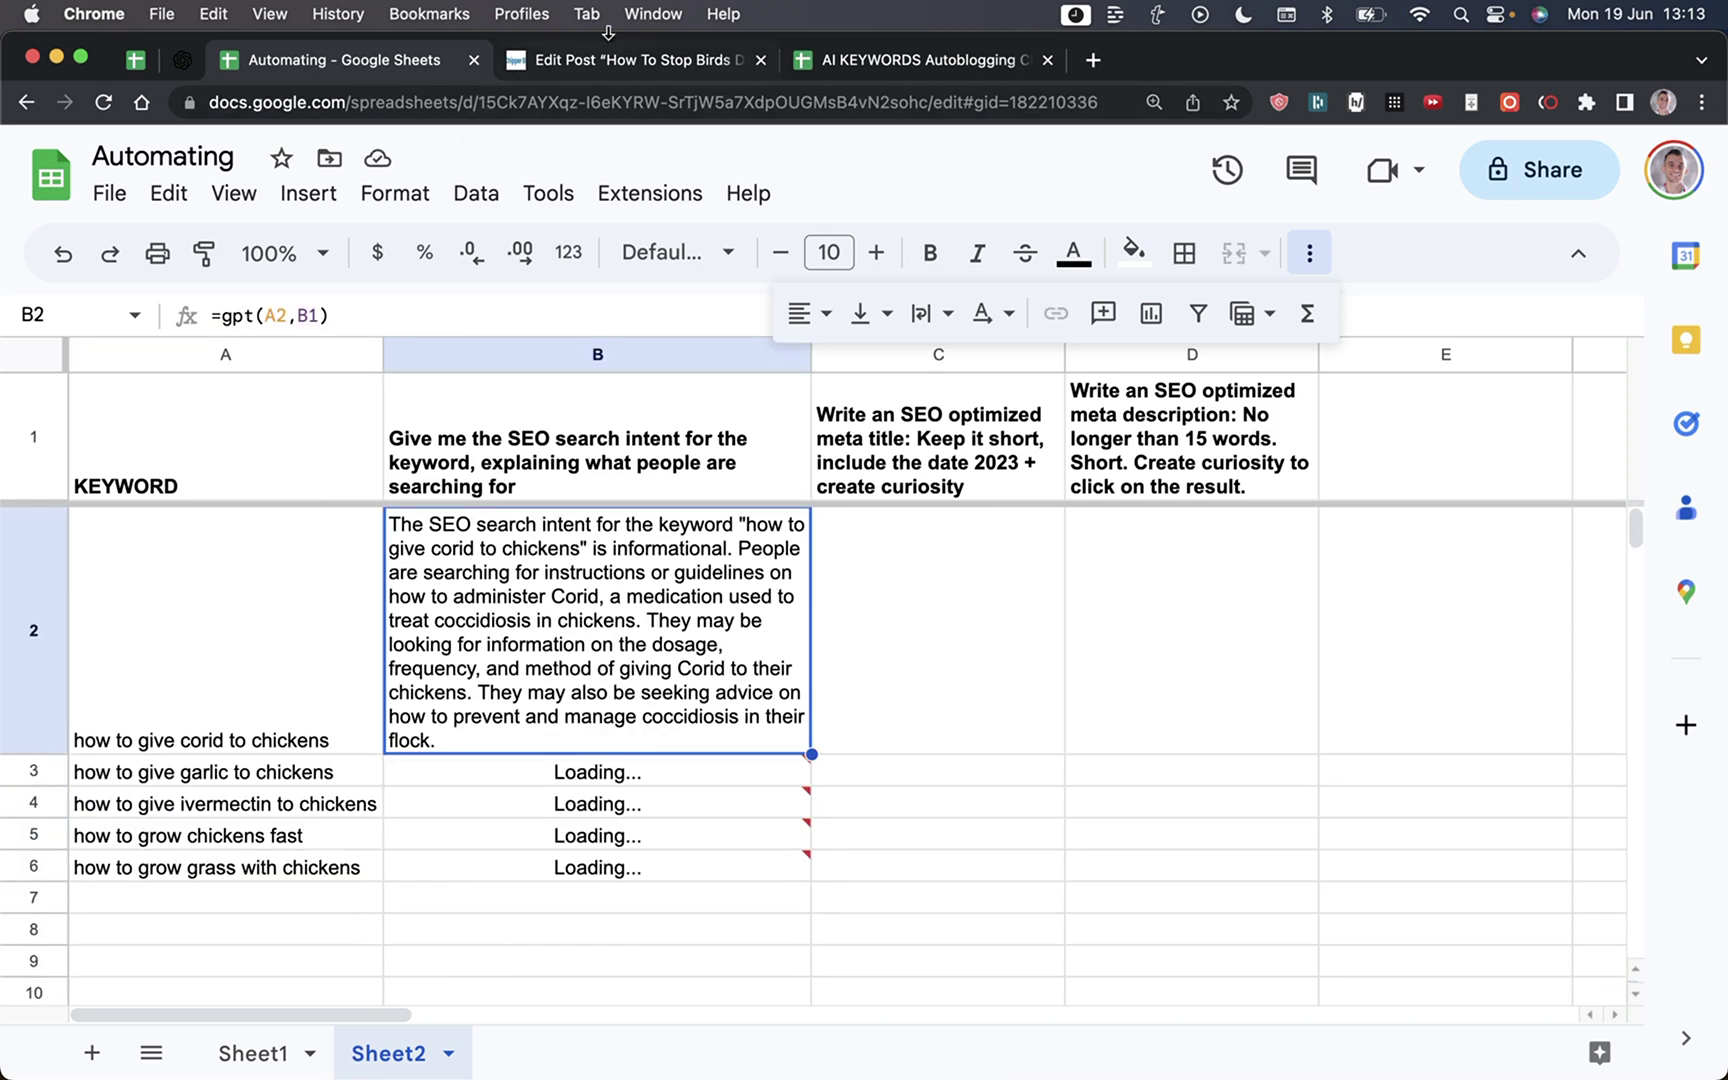
click(175, 68)
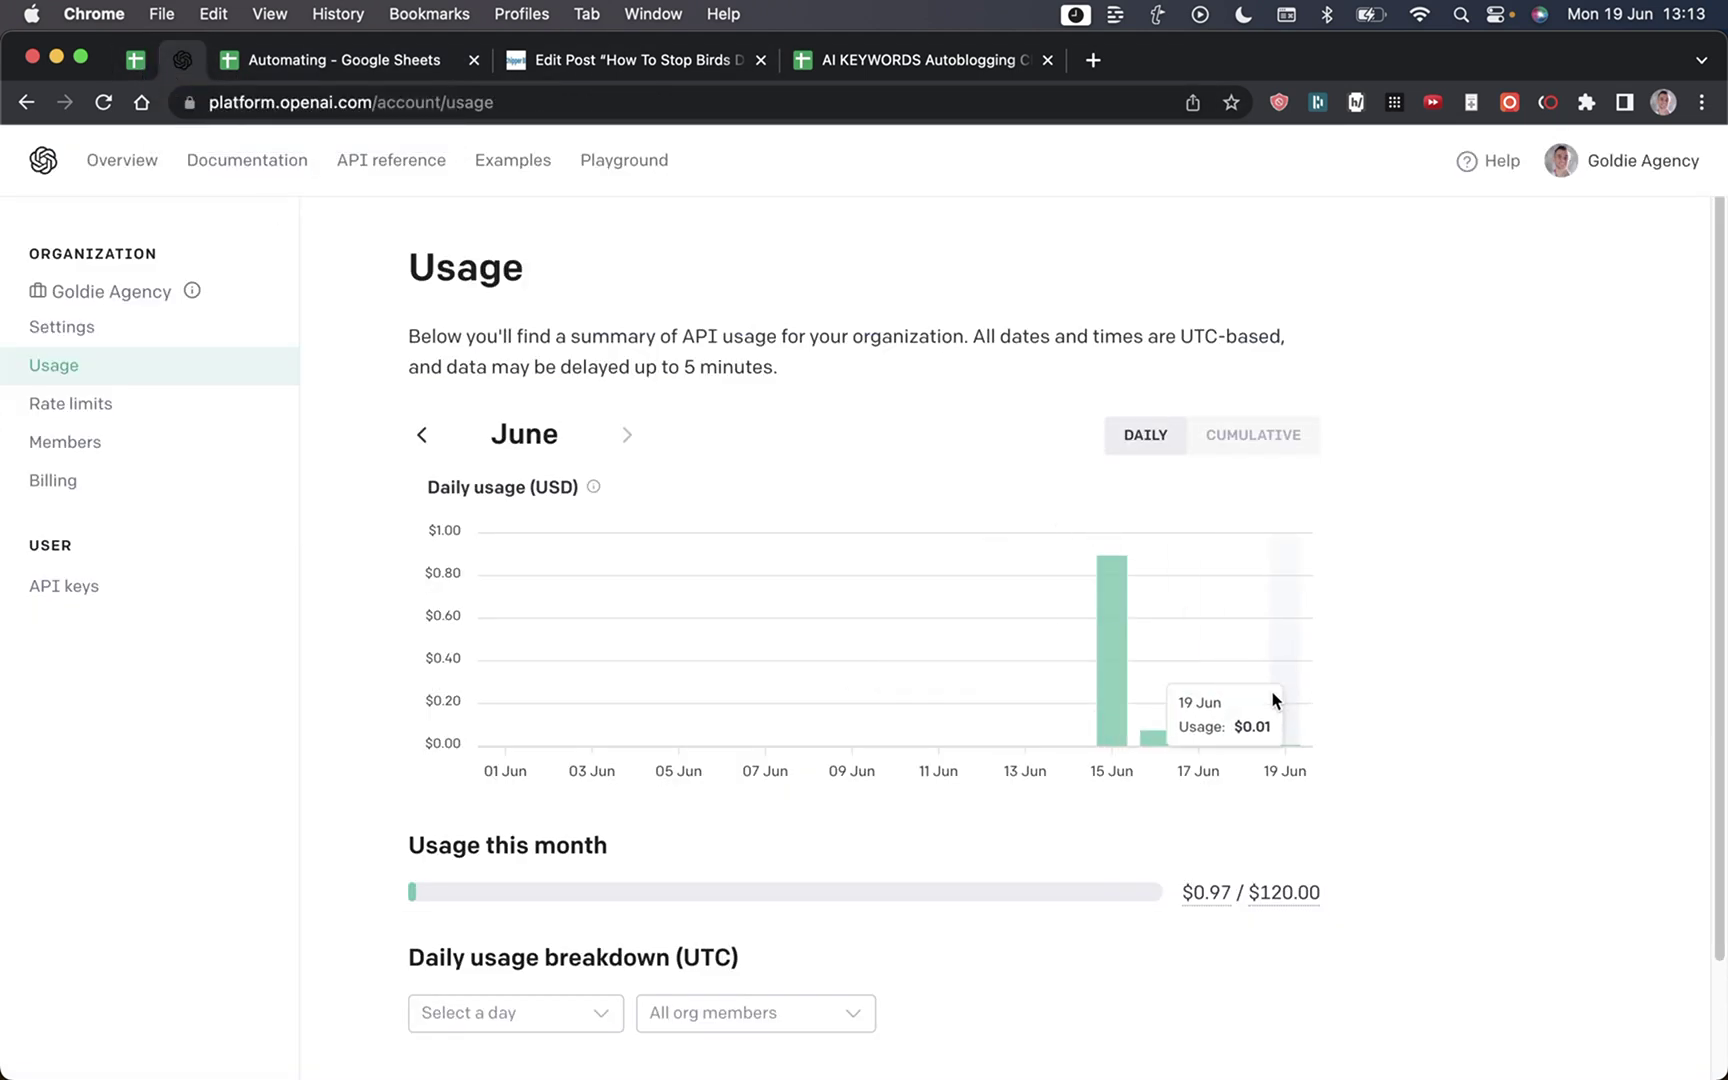
mouse_move(1281, 734)
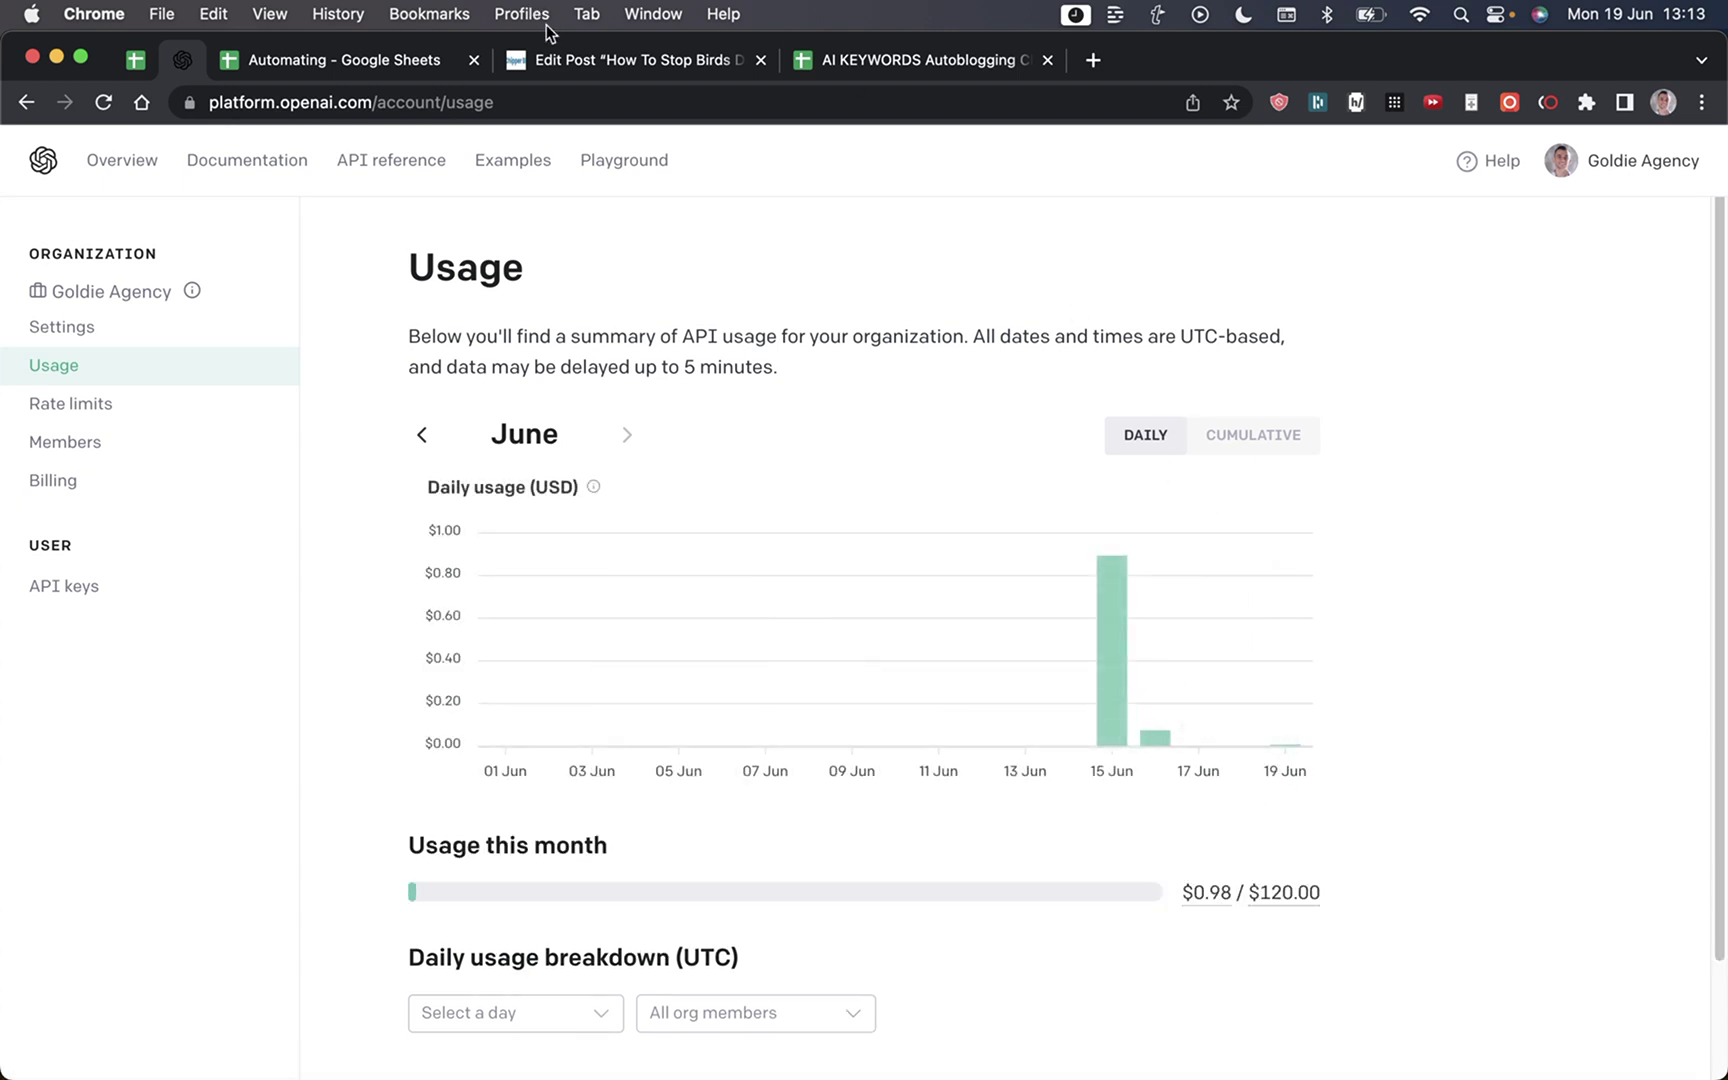
click(398, 60)
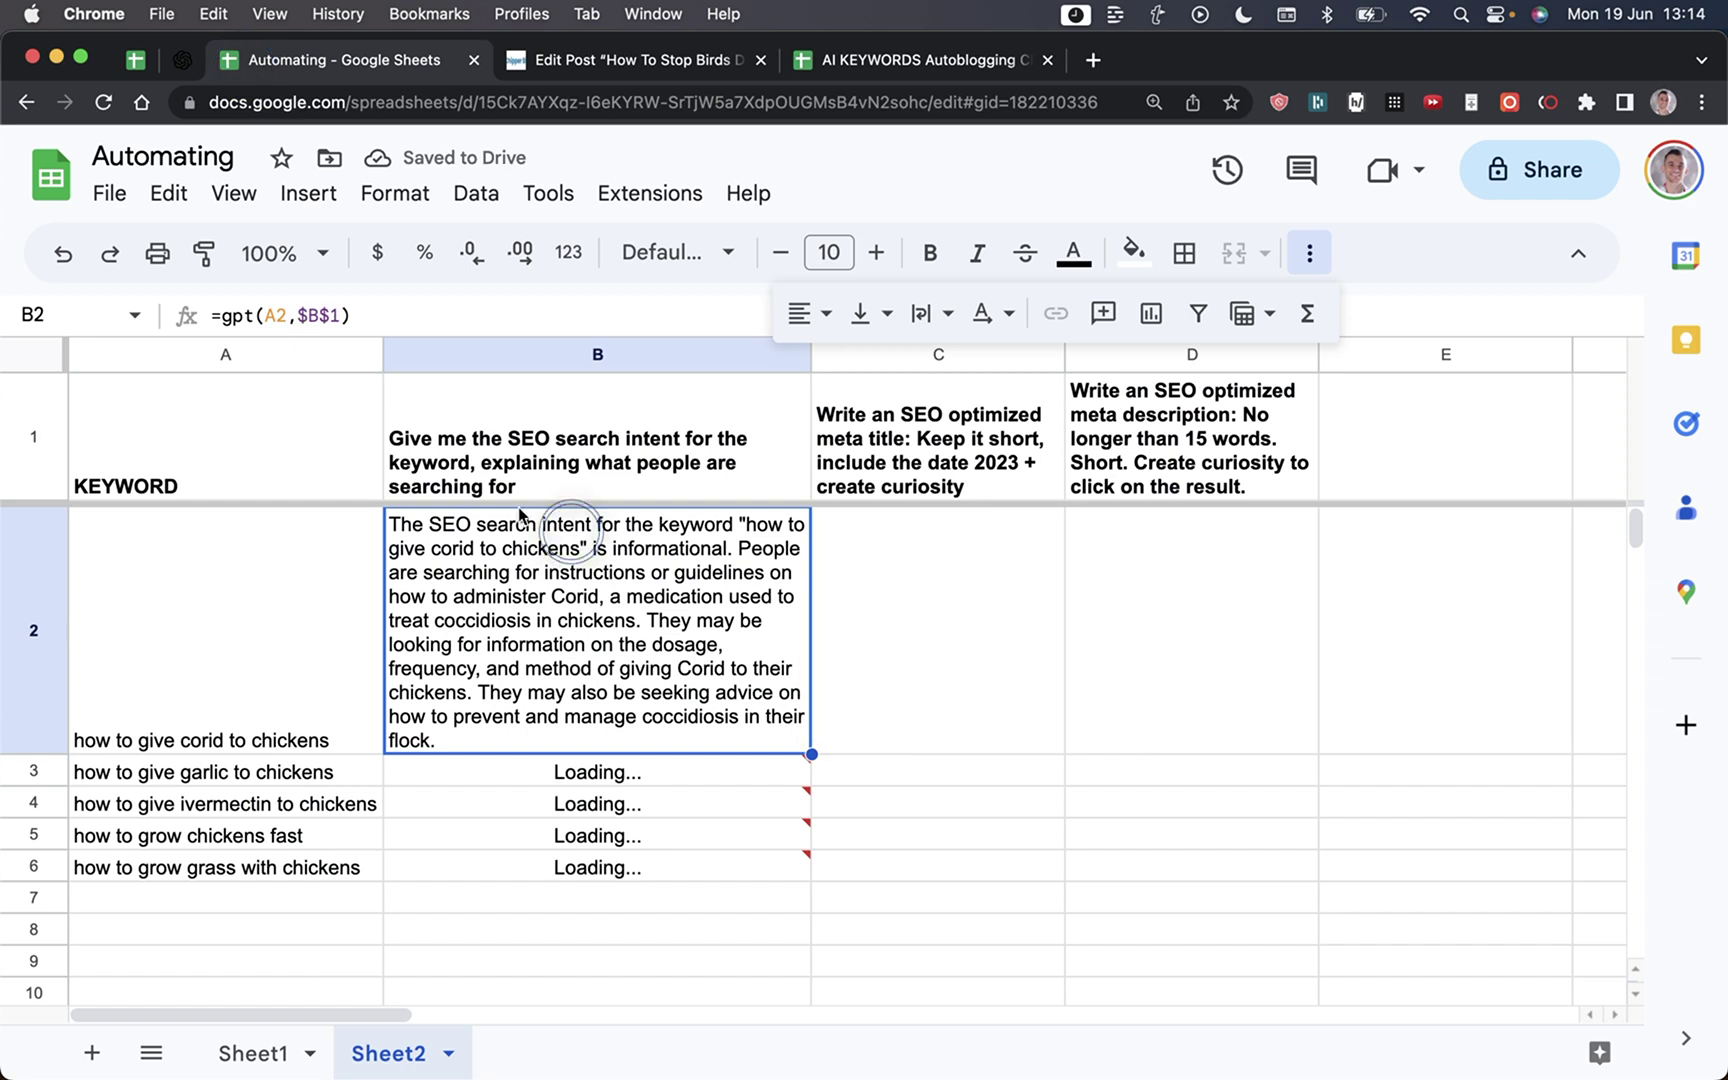
Step: Review how the locked reference $B$1 is written in the B2 formula
click(302, 318)
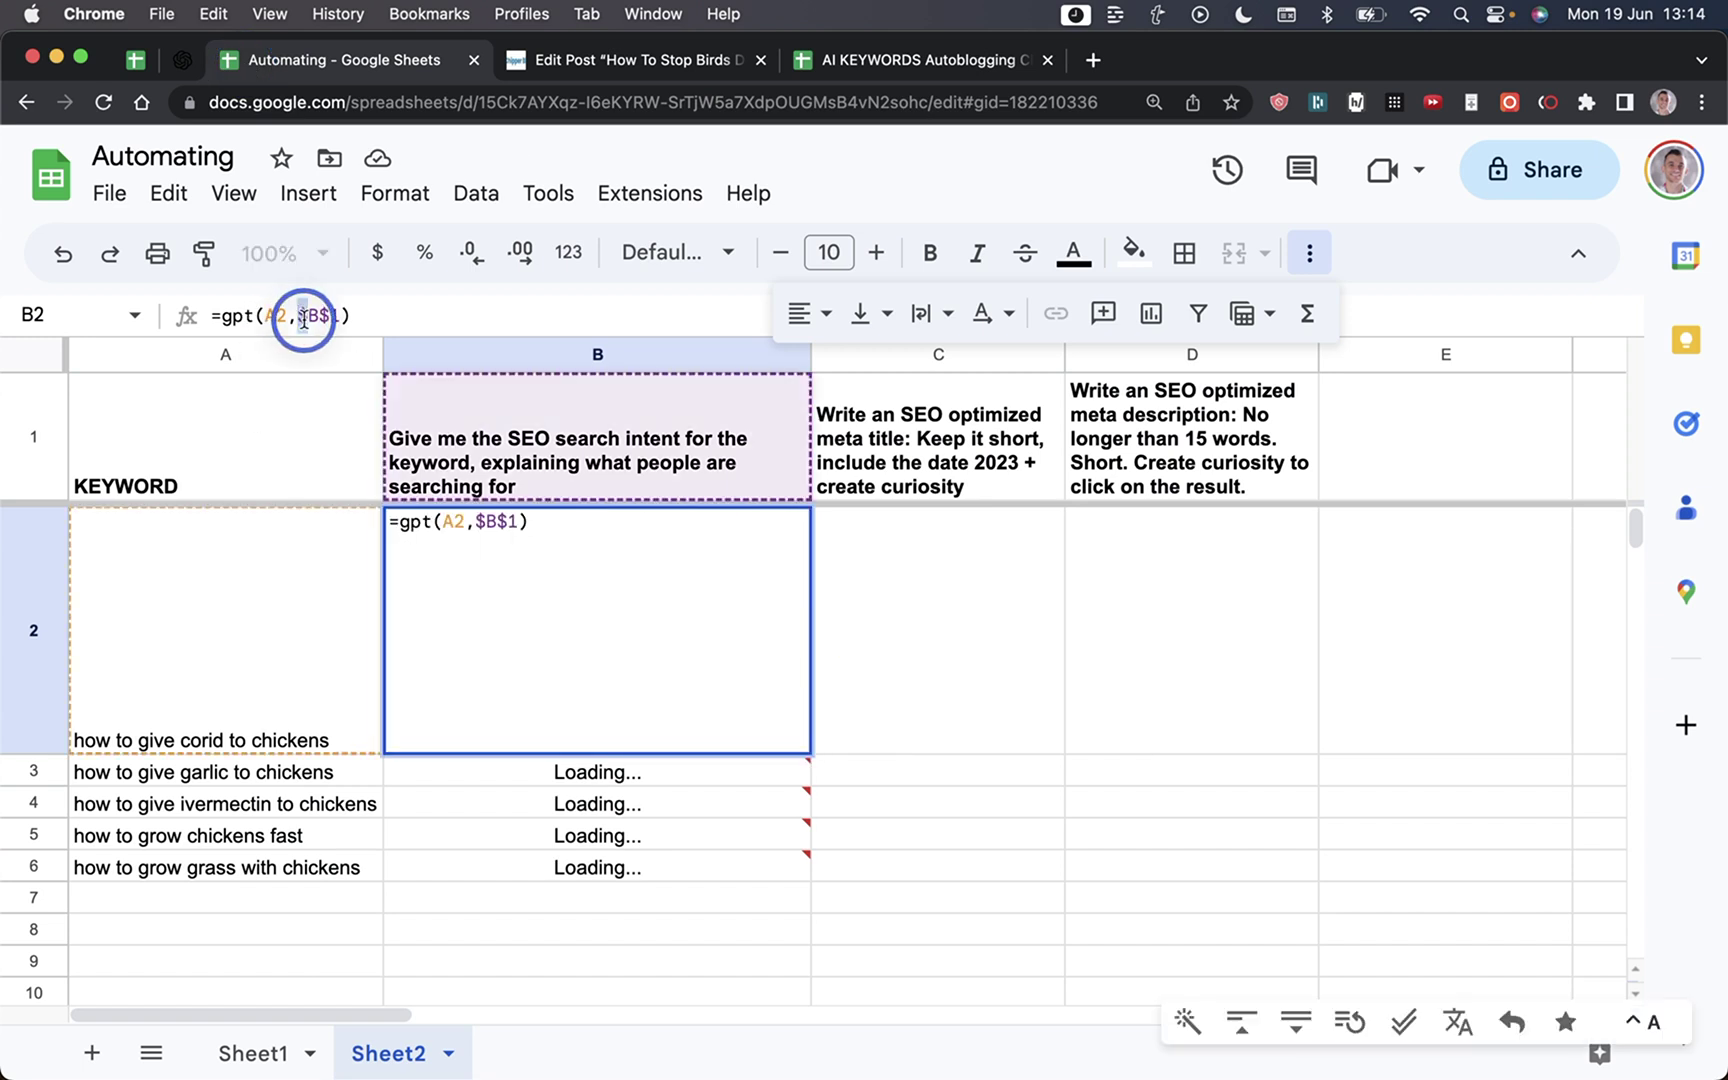
drag(336, 316, 299, 316)
drag(301, 316, 313, 316)
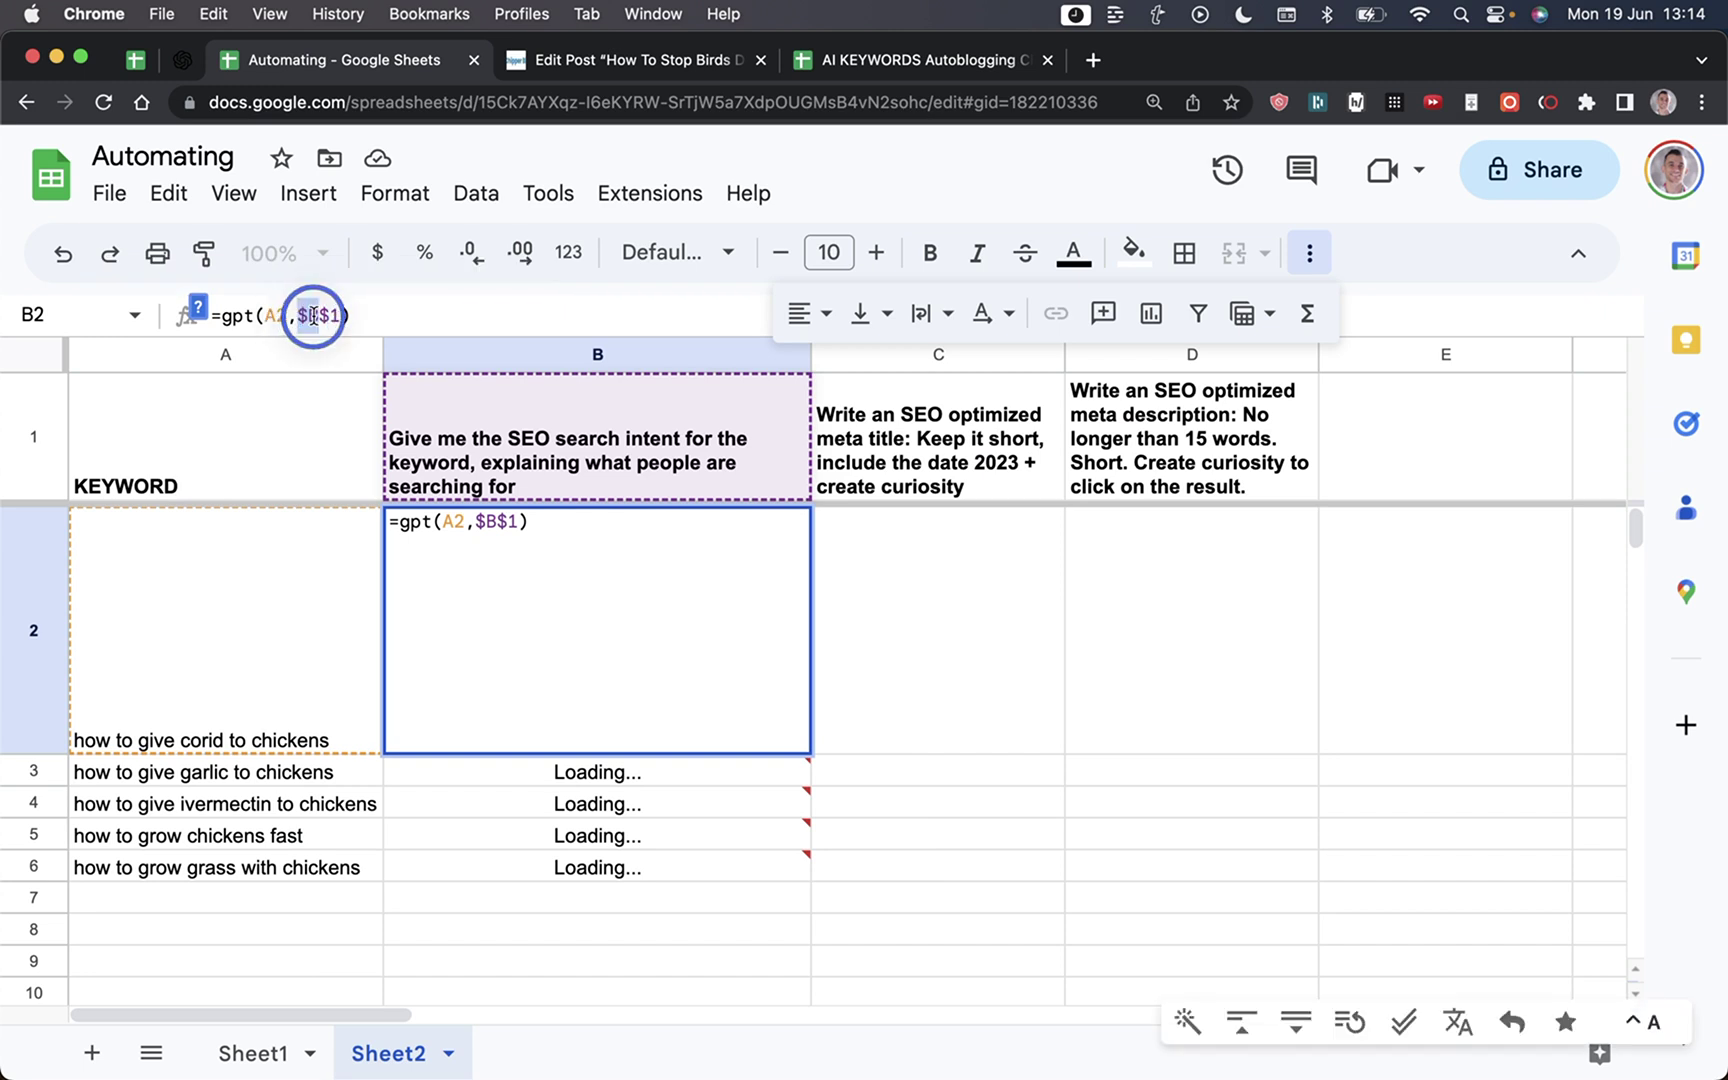
click(312, 316)
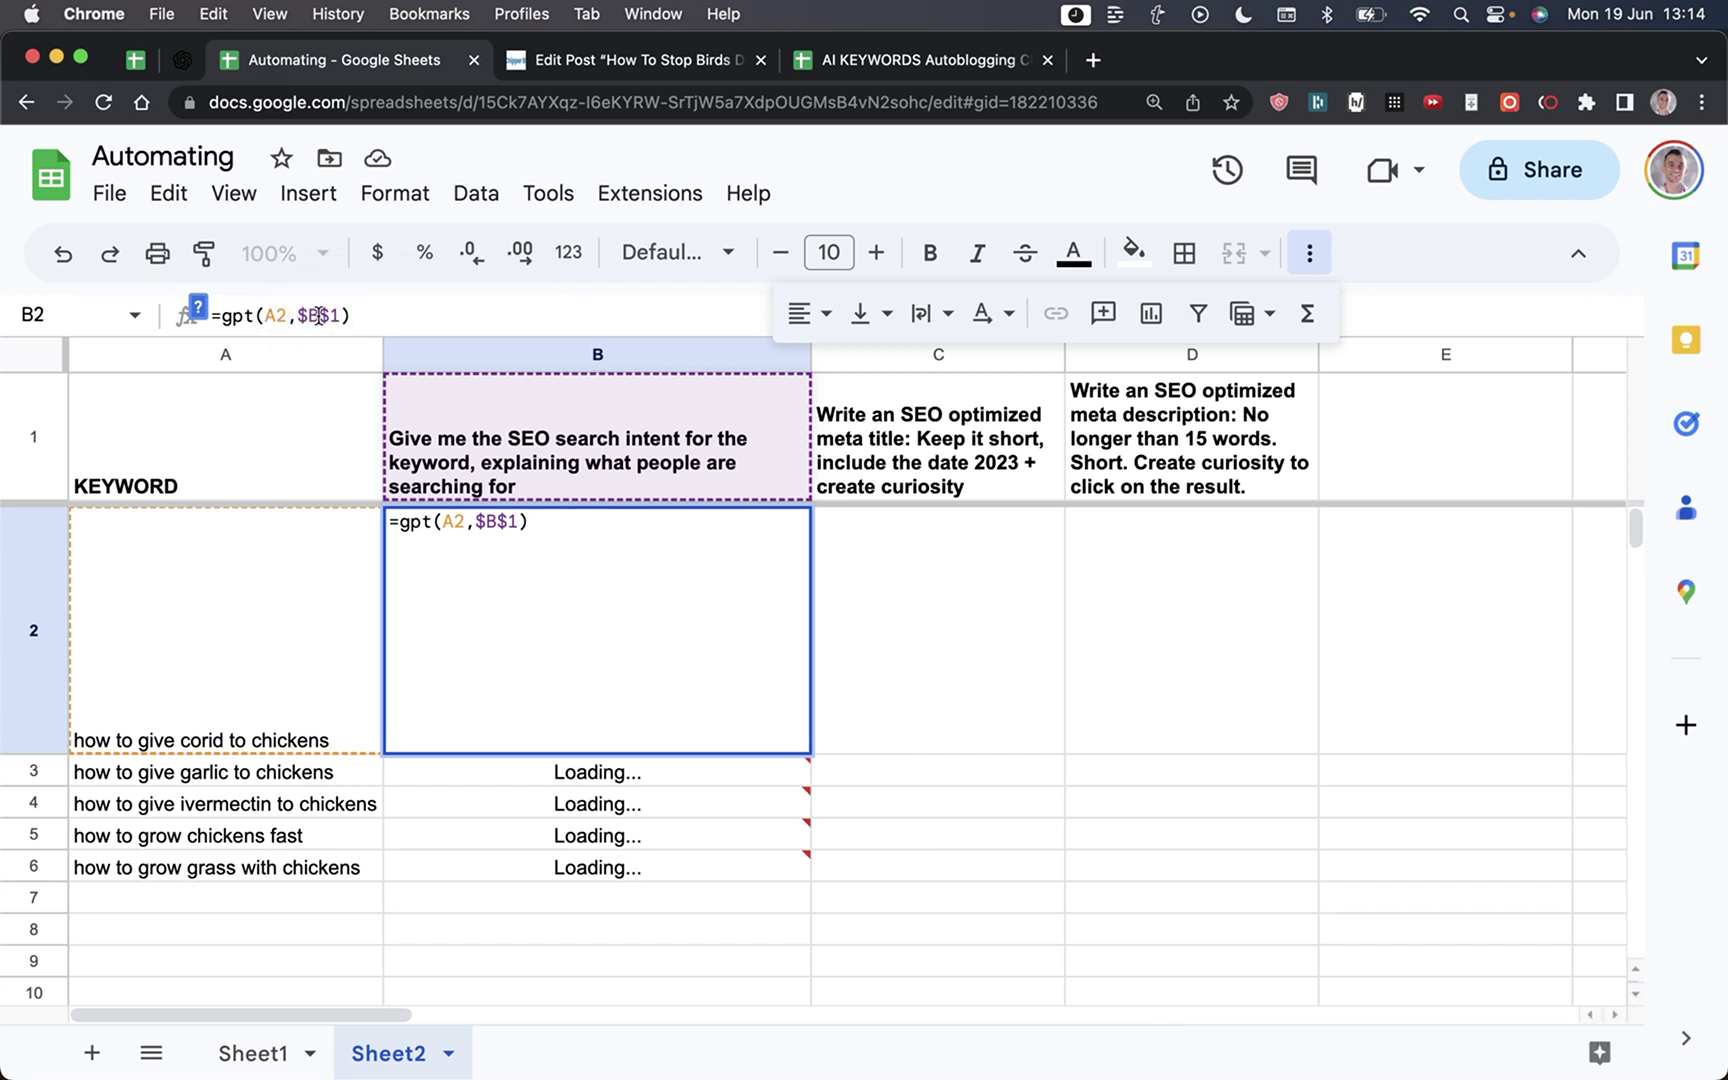
drag(320, 315, 341, 316)
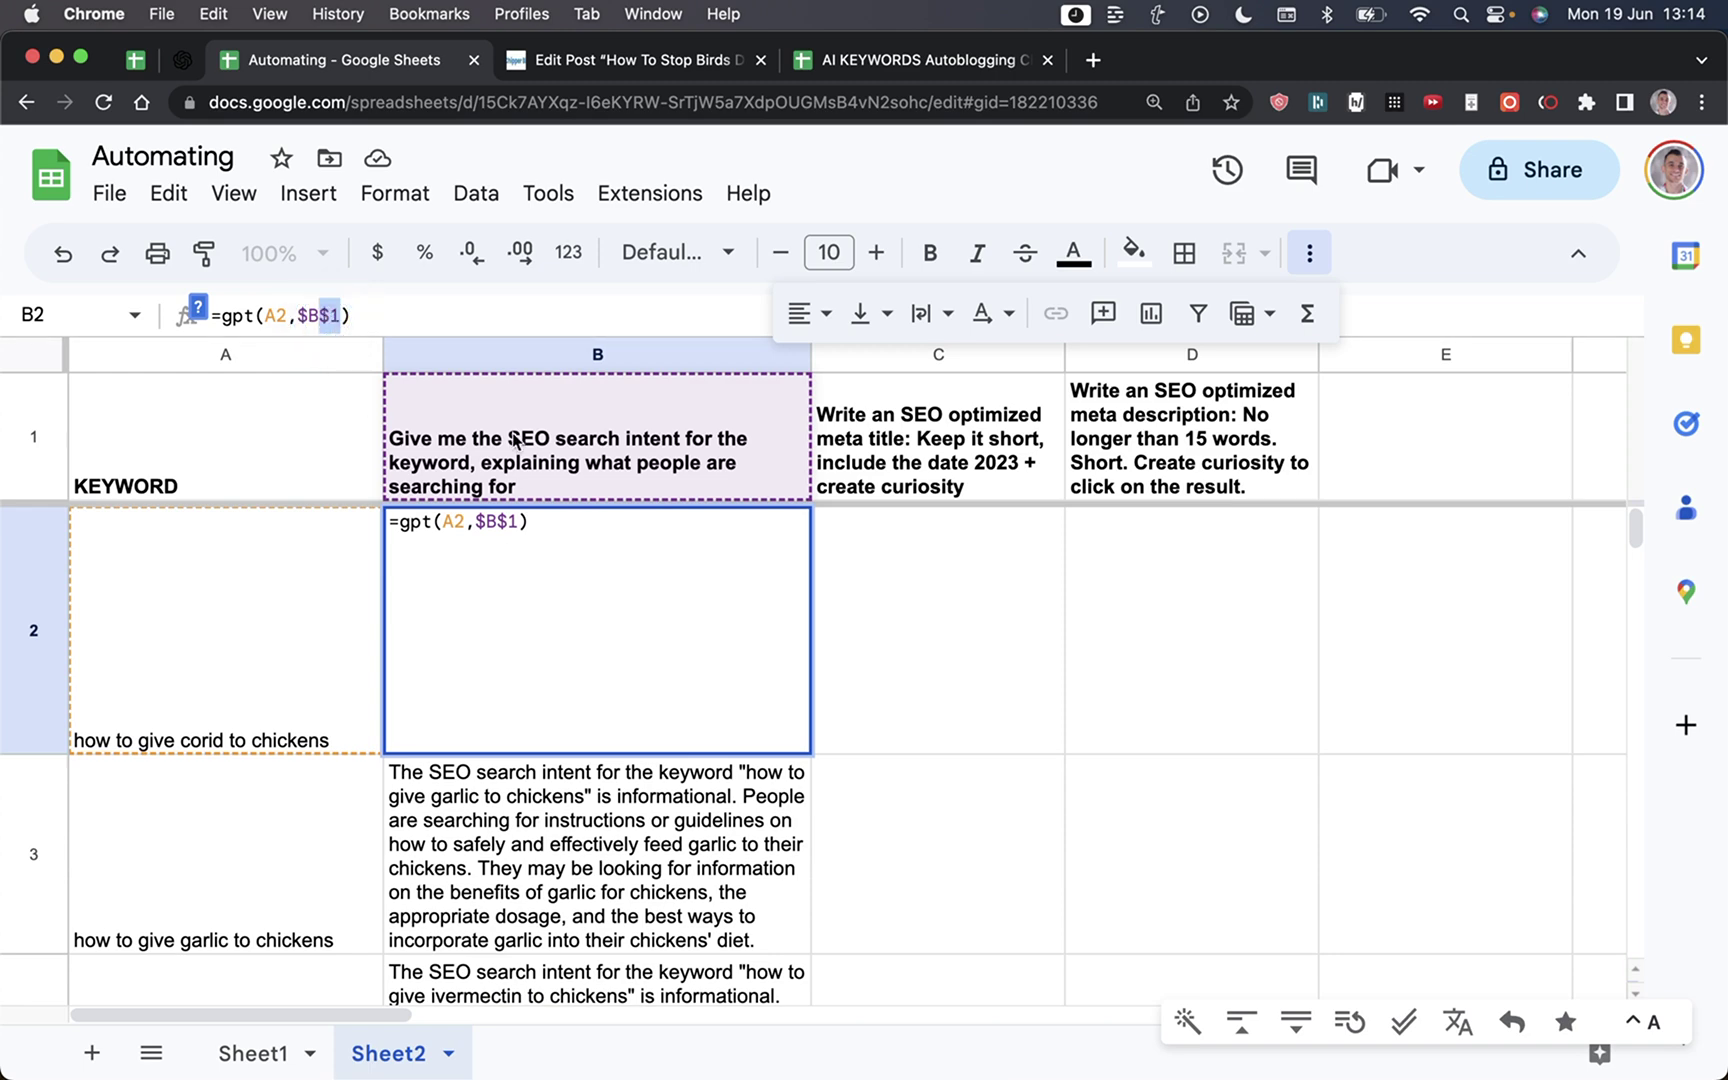
Step: Review the prompts in the header cells B1, C1 and D1
click(560, 386)
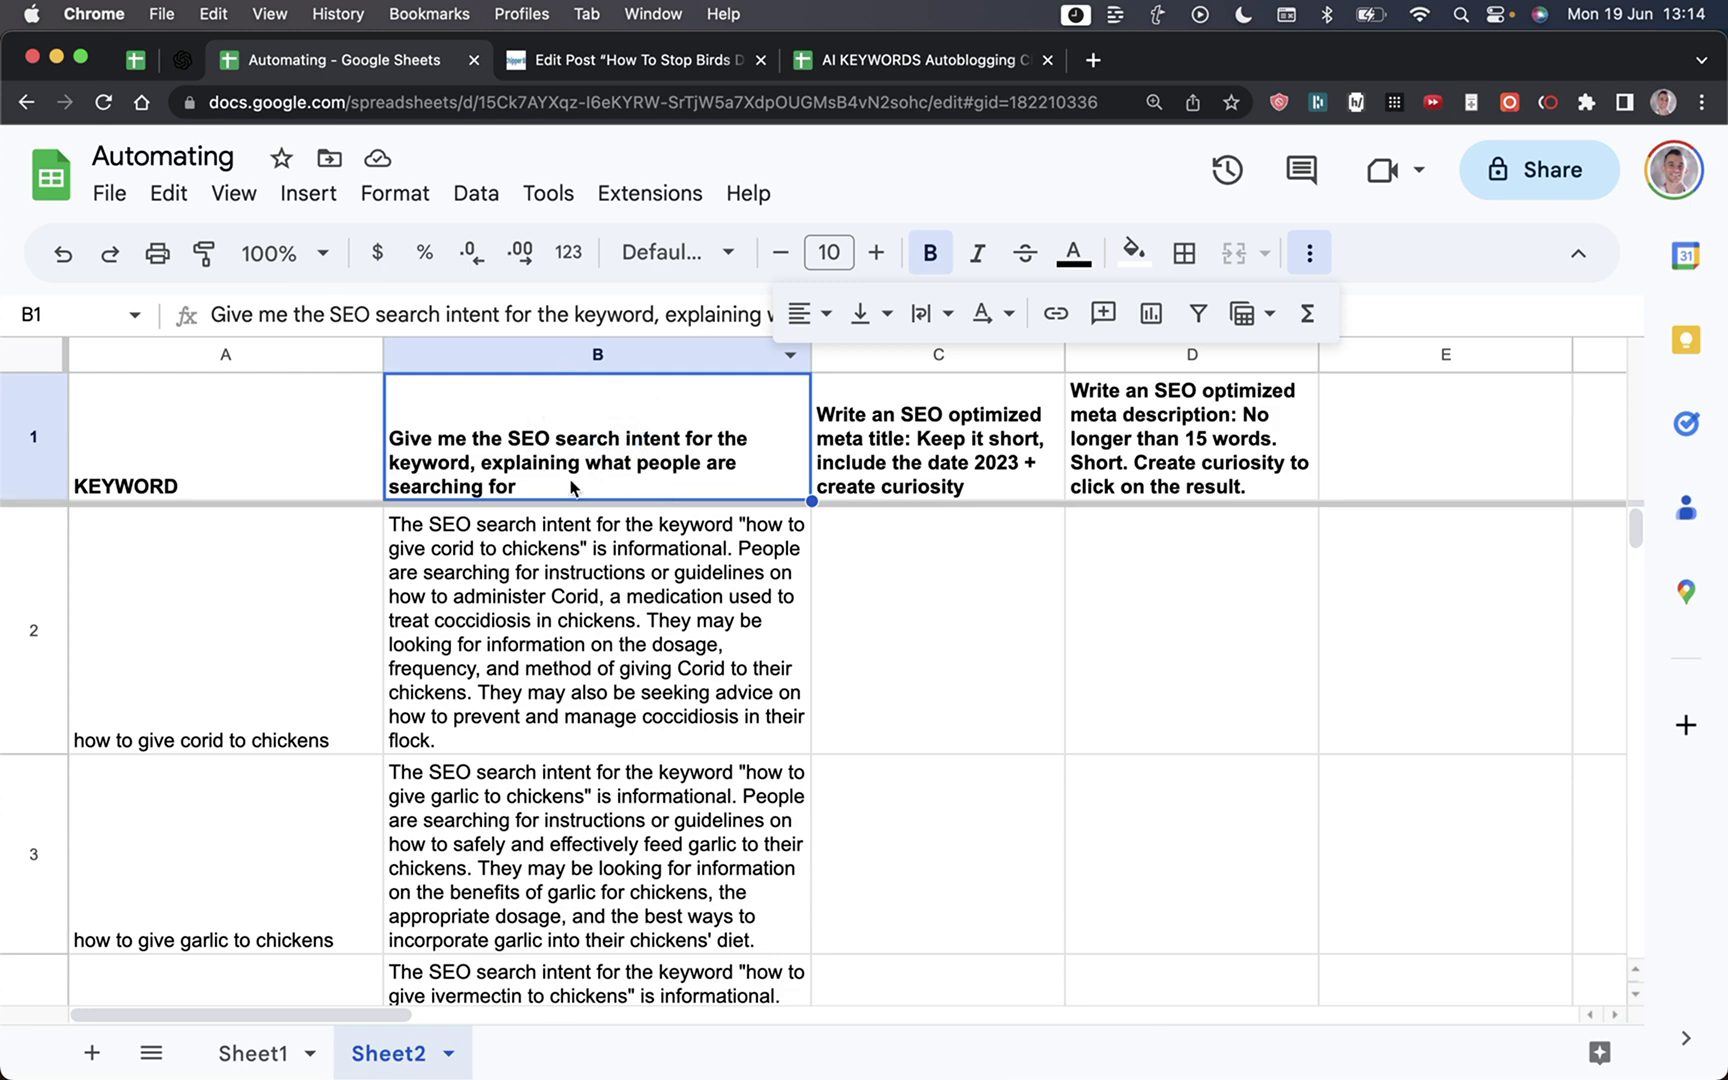
click(613, 456)
click(956, 430)
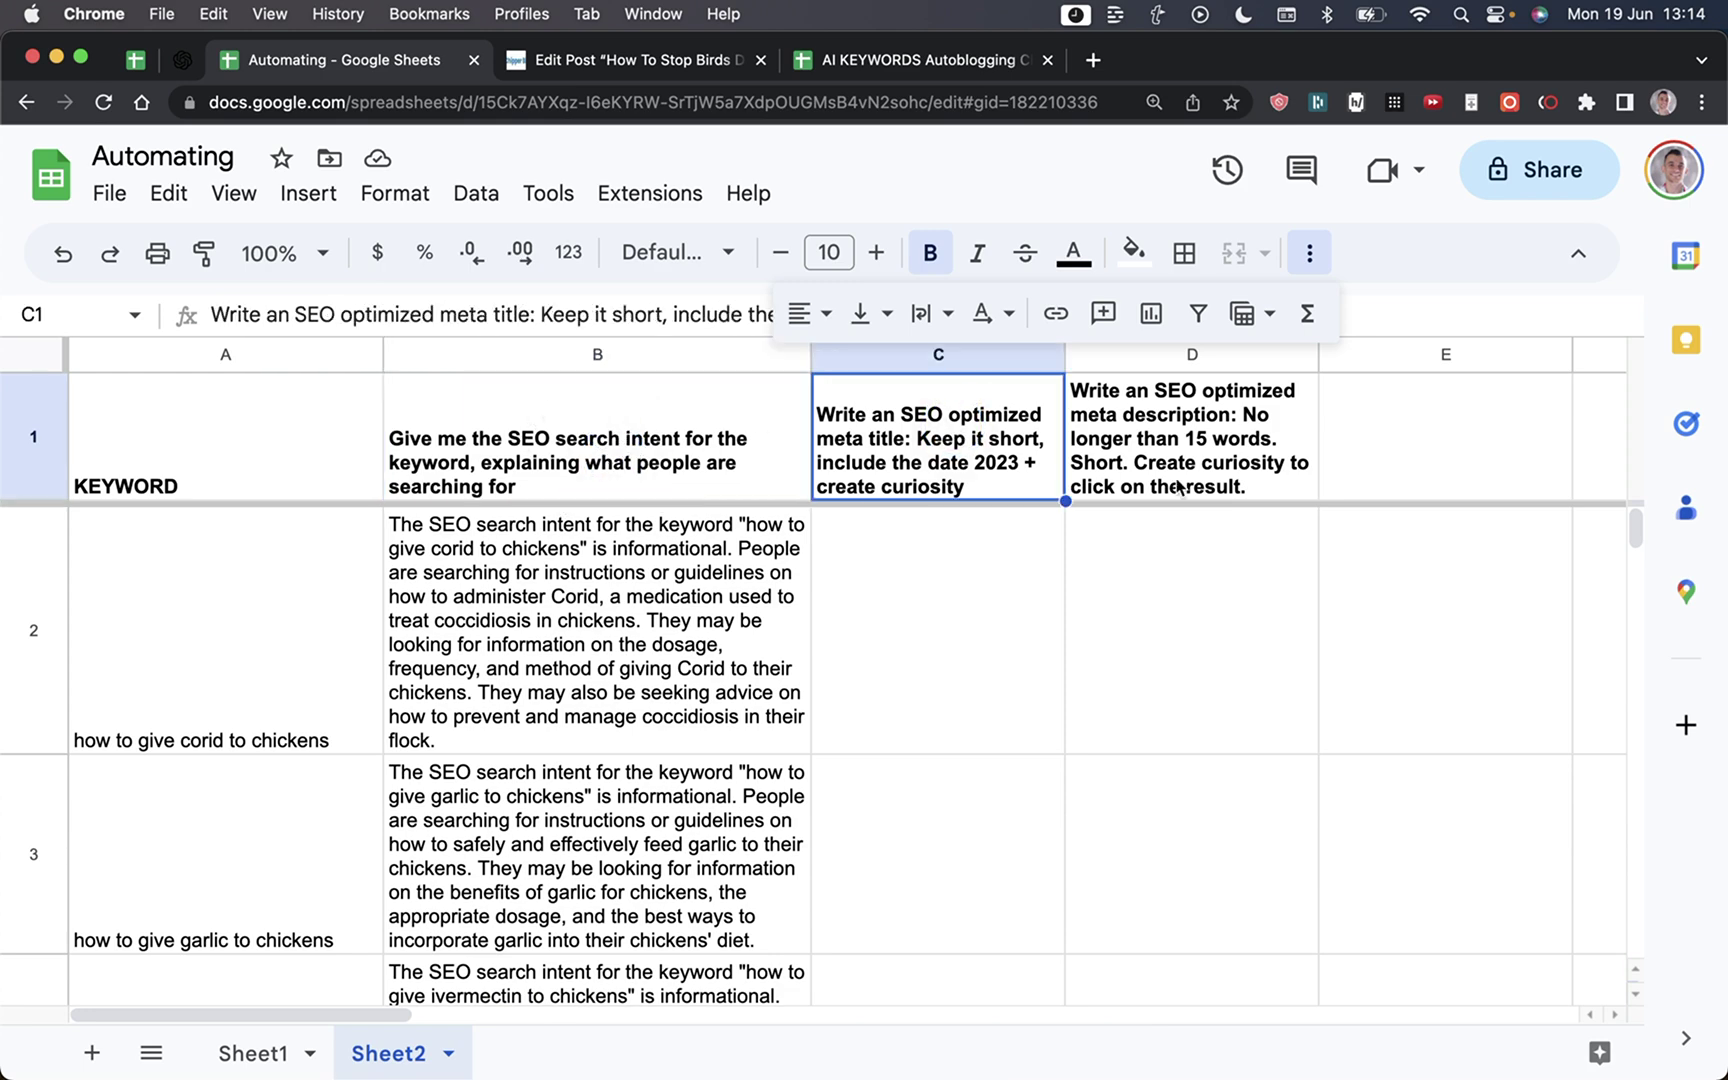
click(1275, 432)
scroll(643, 603, down, 10)
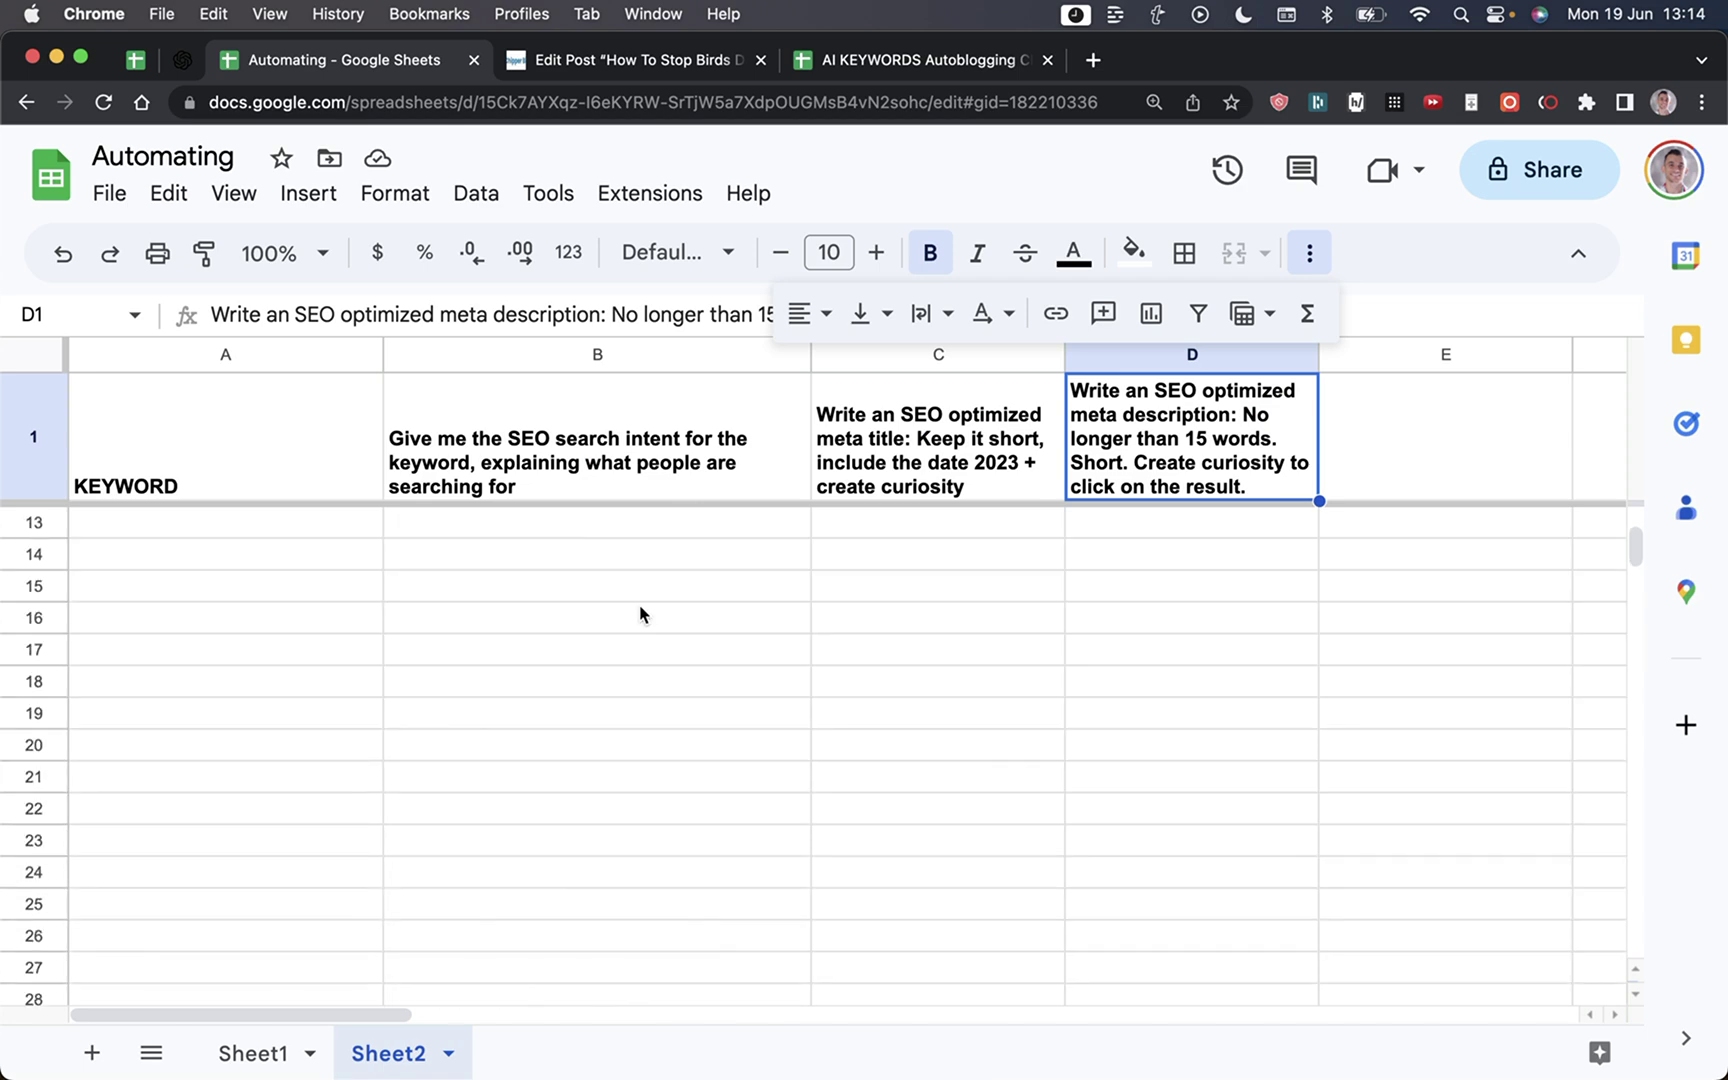
Step: Examine the generated search intents in B2, B3 and B4
scroll(640, 610, up, 10)
key(super+minus)
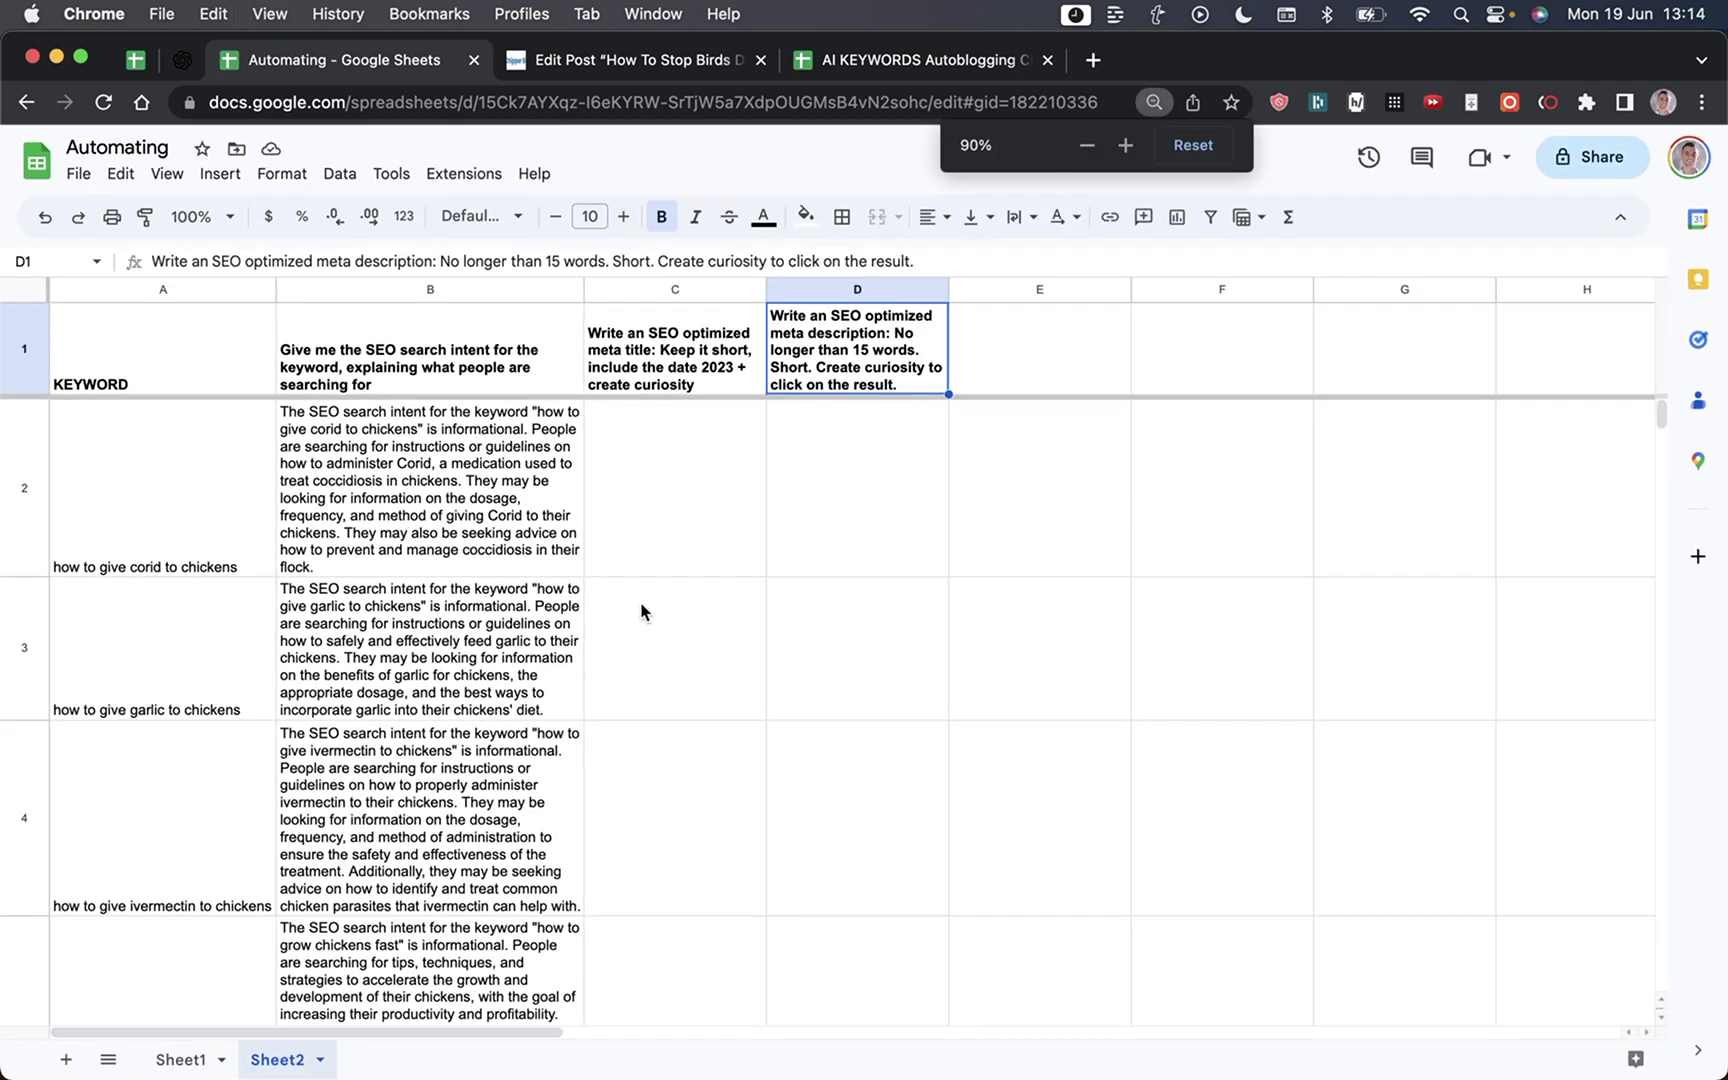
click(511, 503)
click(460, 640)
click(455, 776)
click(546, 503)
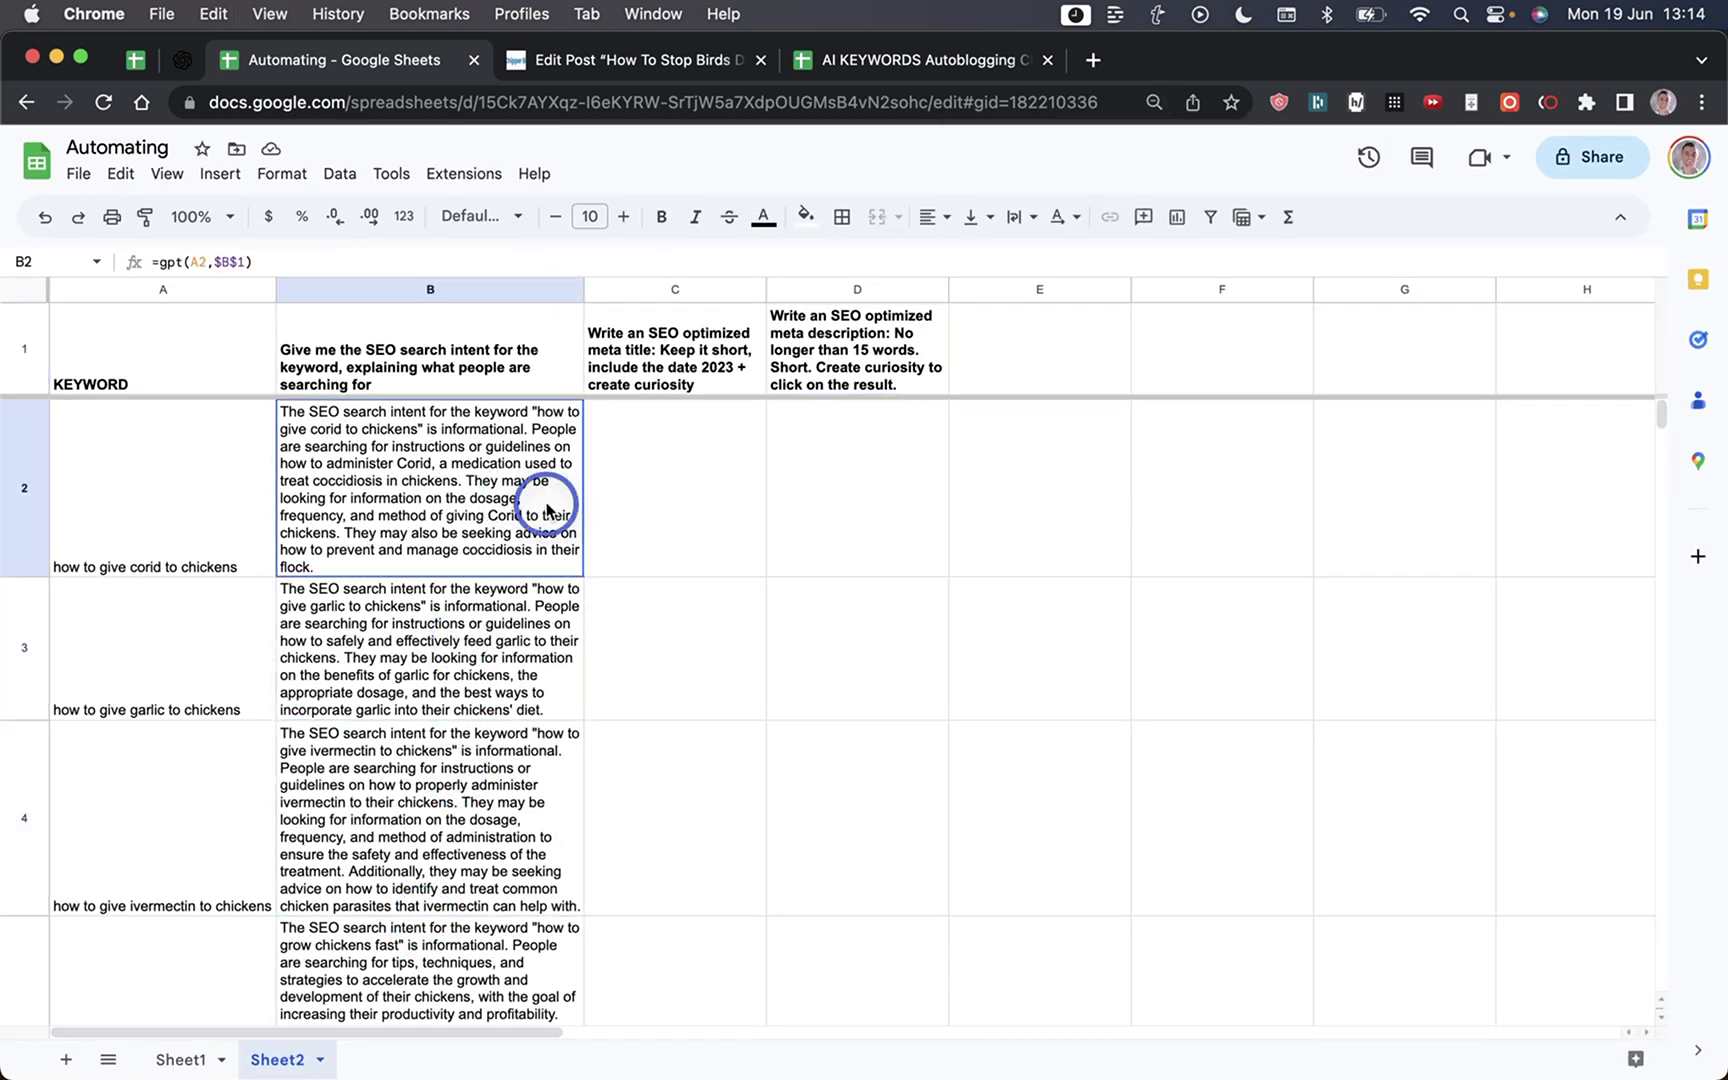
Step: Enter the formula =gpt(A2:B2,$C$1) in C2, under the meta title prompt
click(677, 358)
click(821, 337)
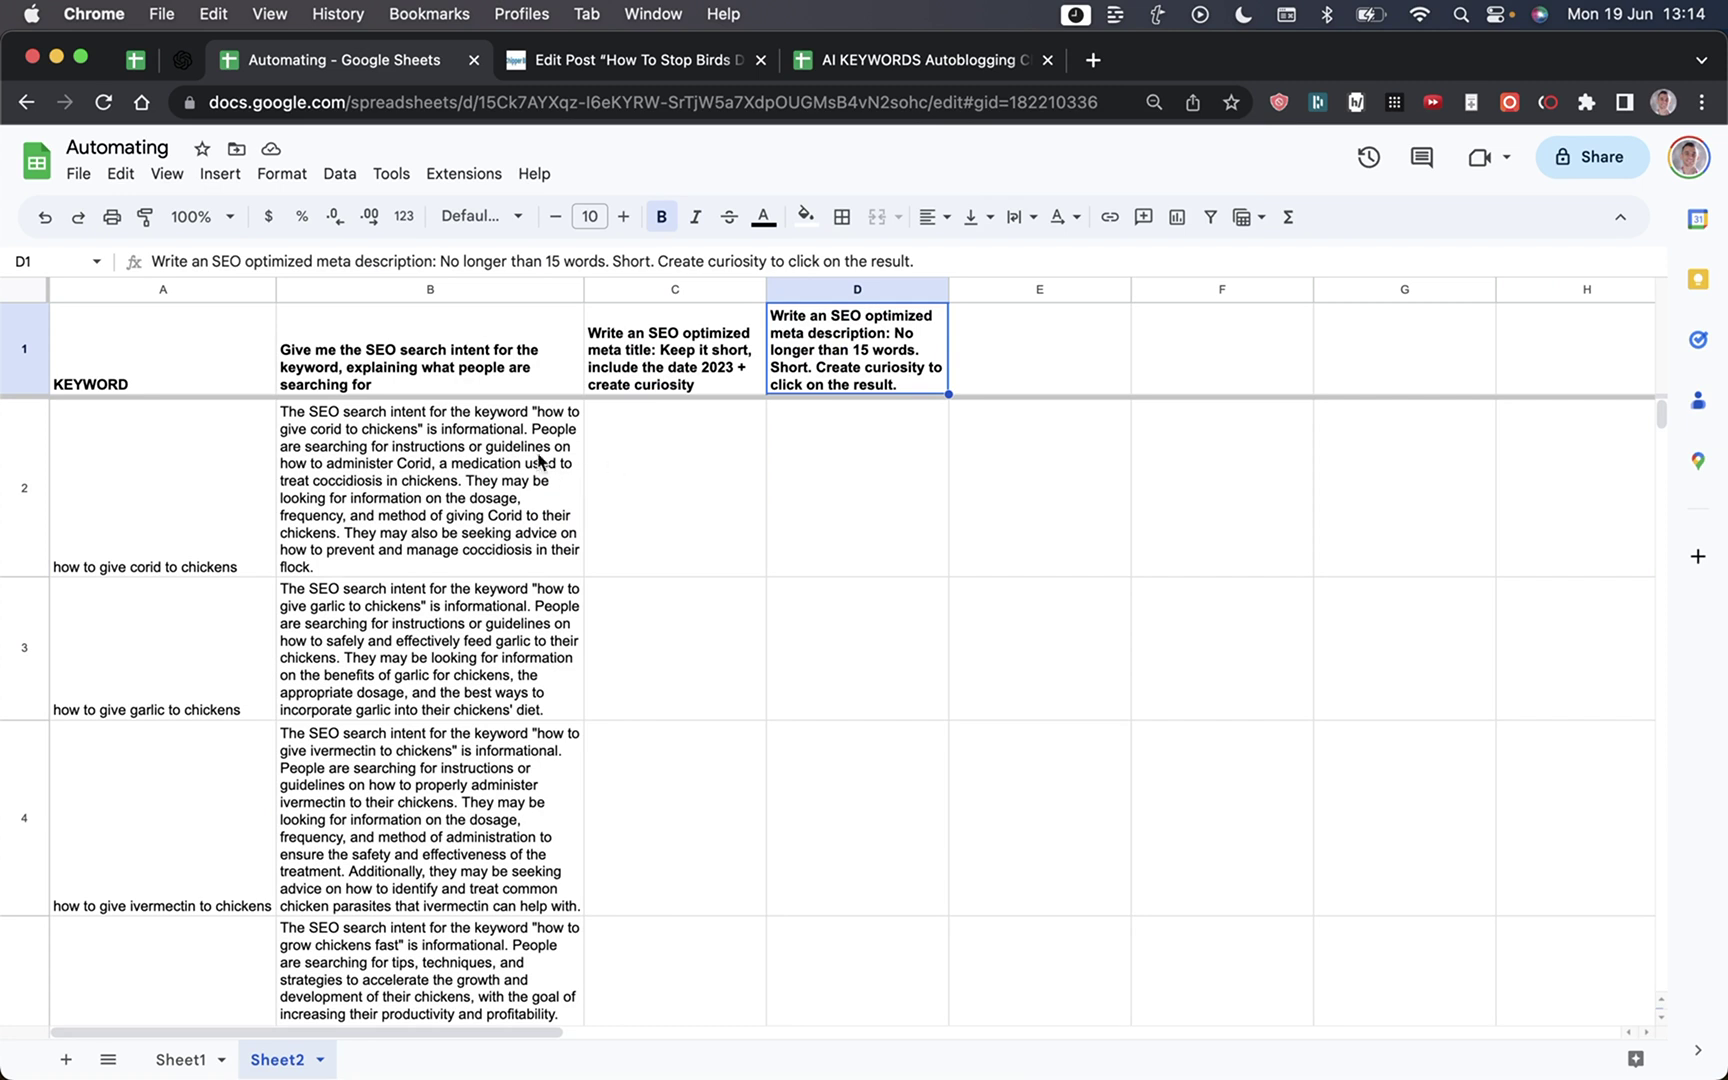
click(242, 500)
double_click(627, 499)
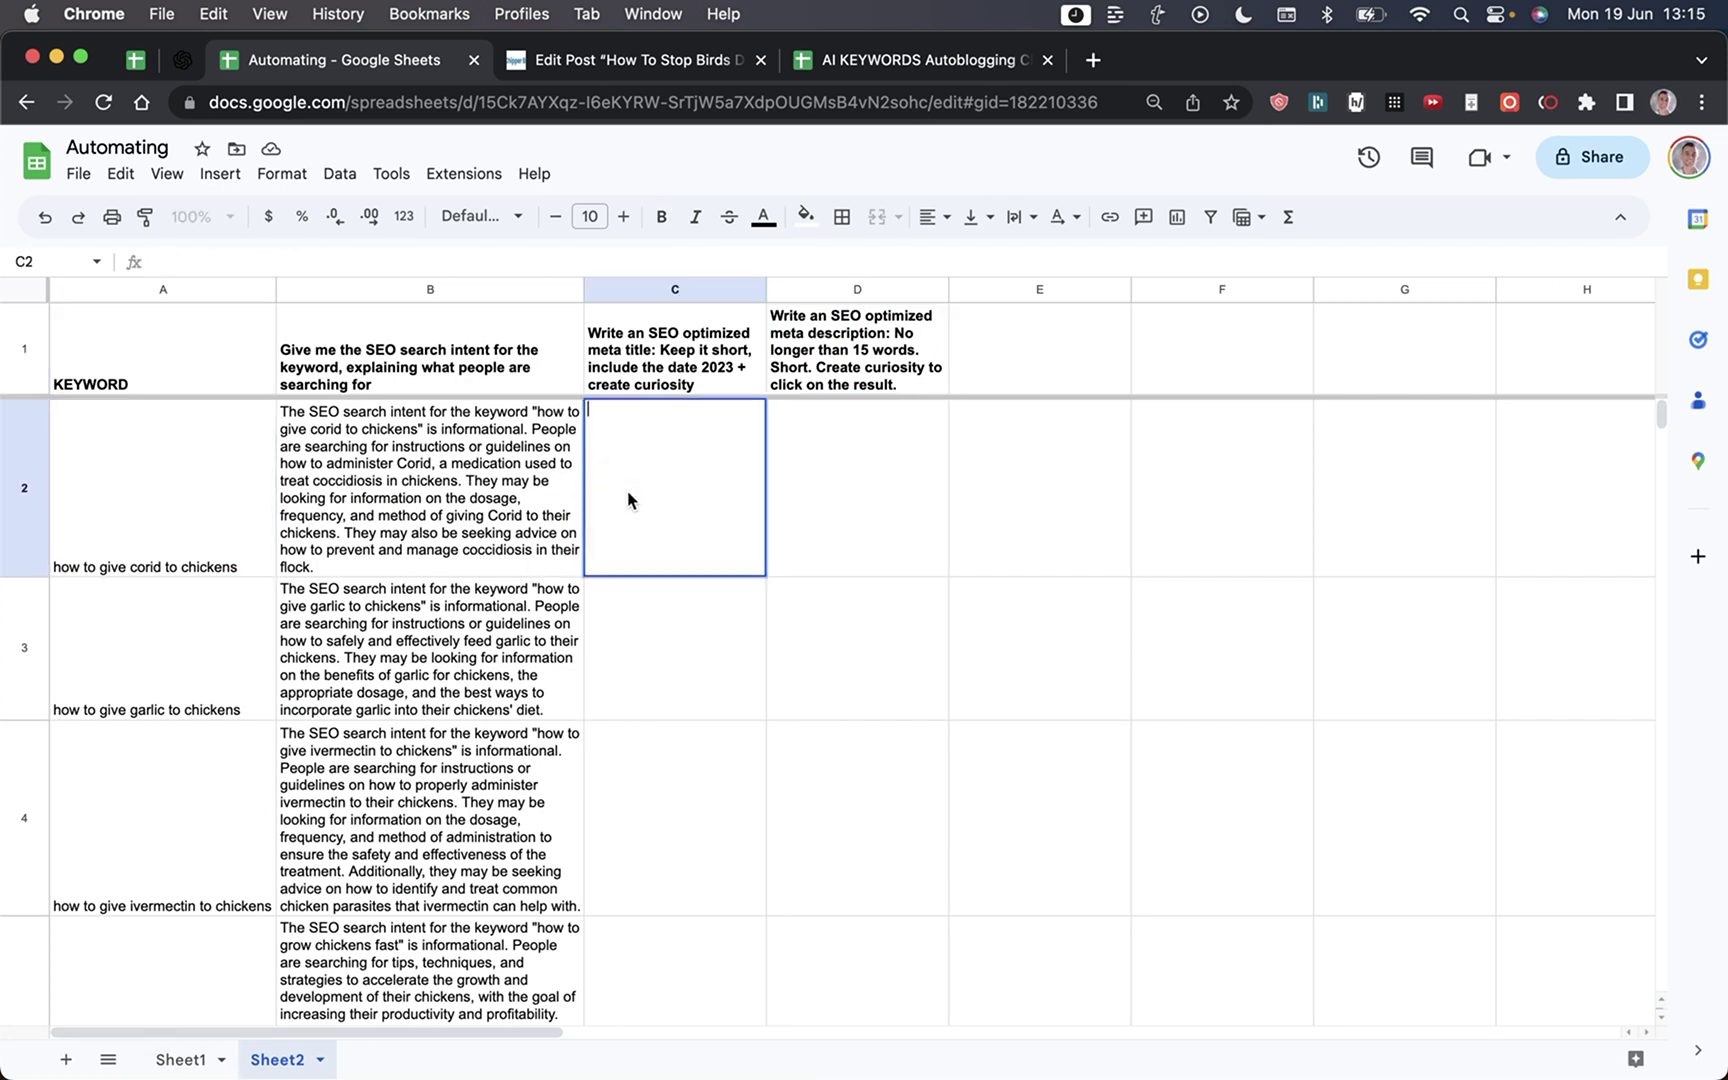
text(=gpt(A2:B2,C1))
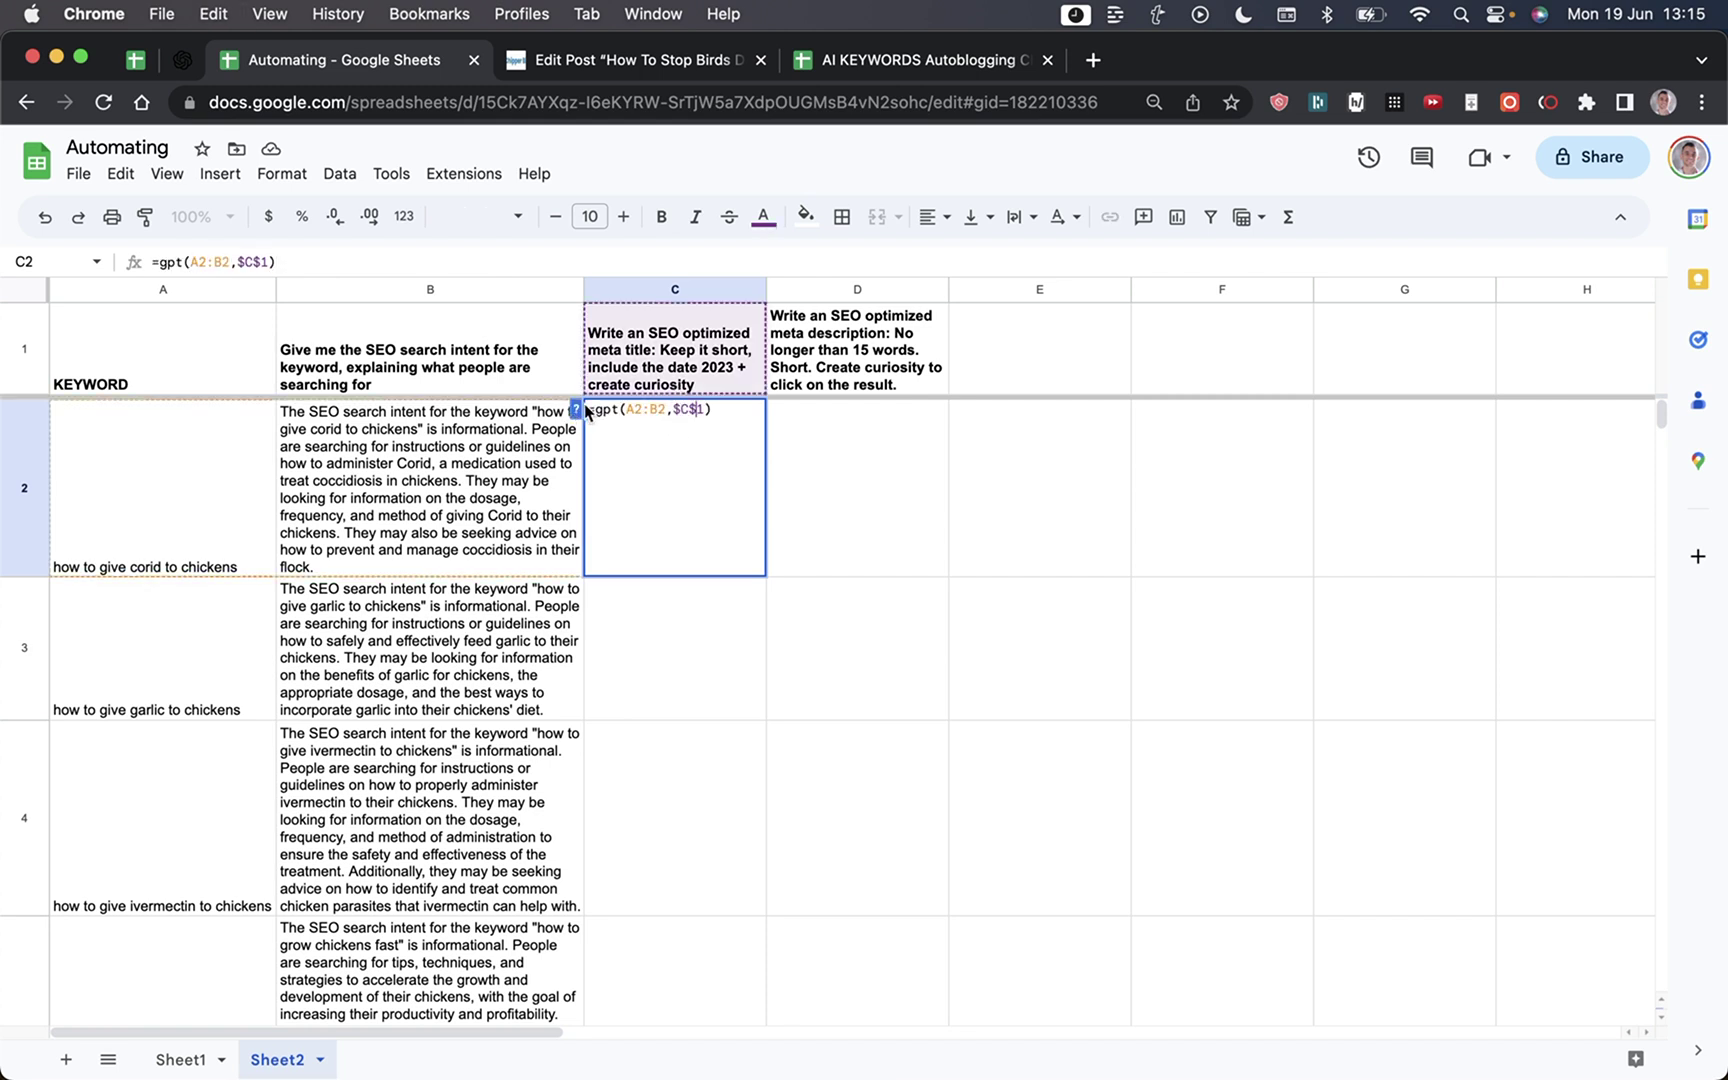
Step: Review the gpt function, the A2:B2 range and the $C$1 reference in C2, and run the formula to generate the meta title
drag(587, 412, 618, 409)
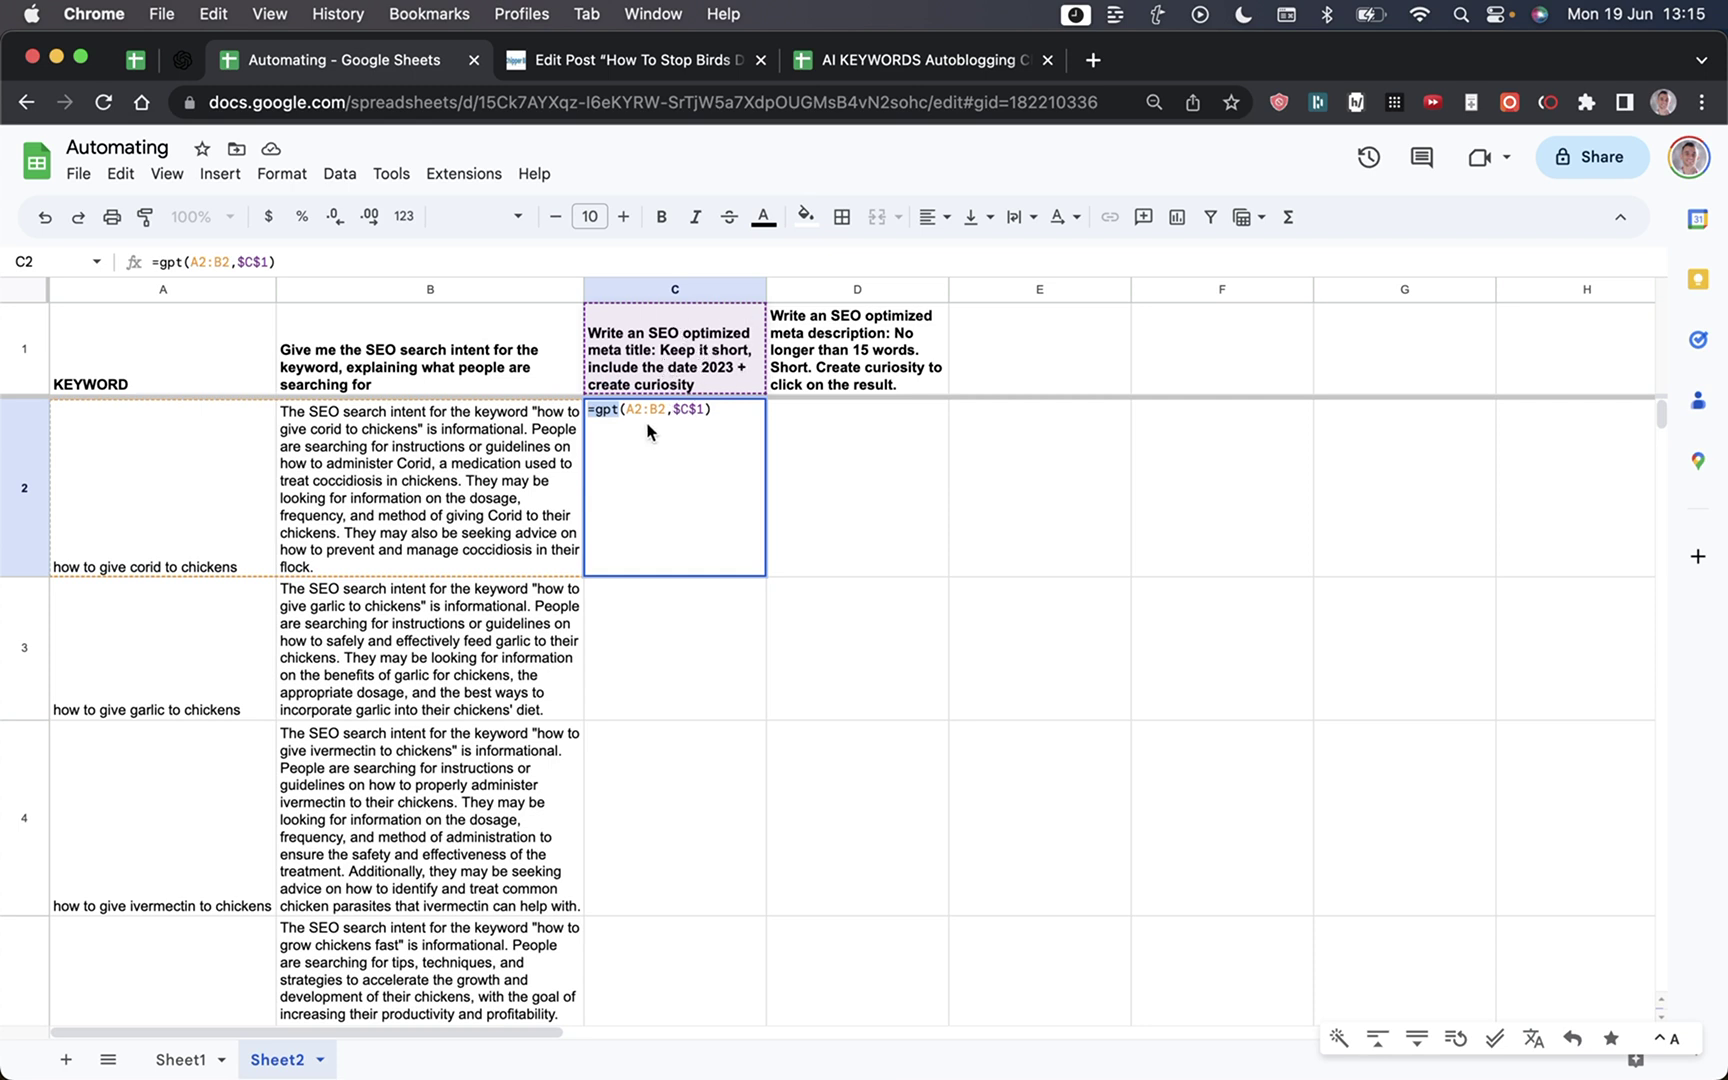
click(660, 430)
click(628, 411)
drag(628, 411, 666, 409)
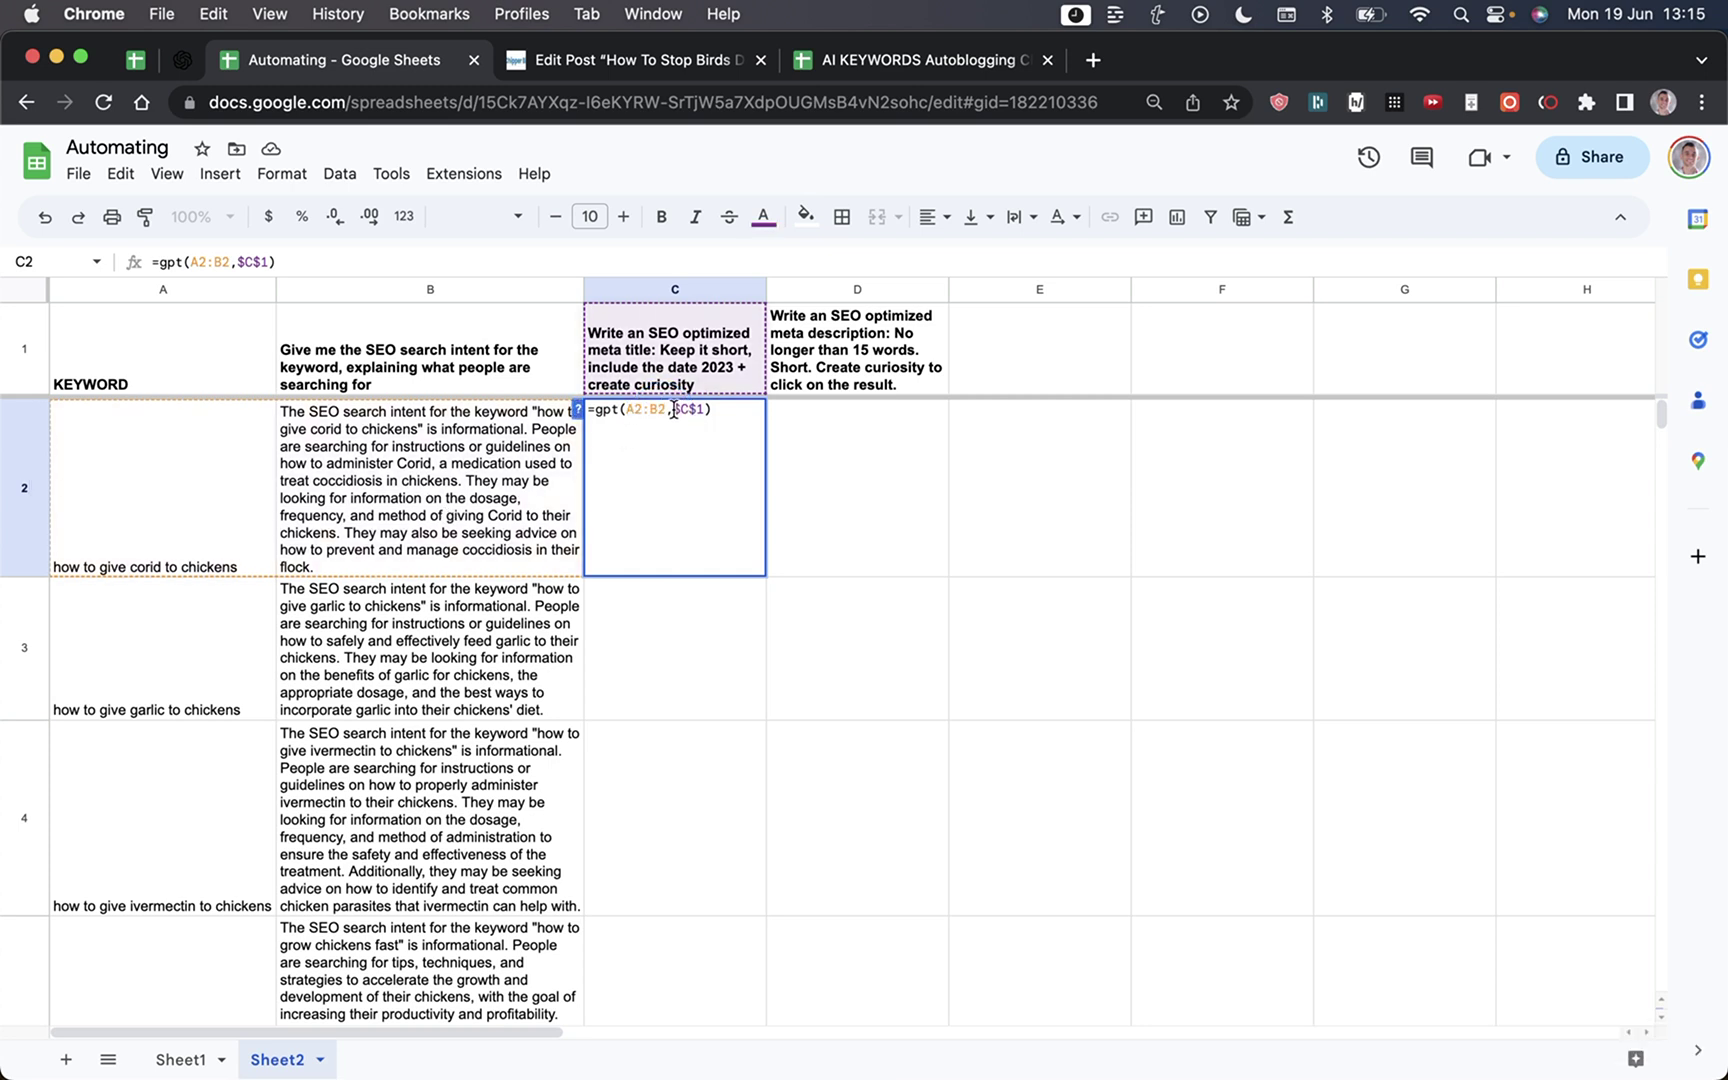
drag(704, 410, 683, 395)
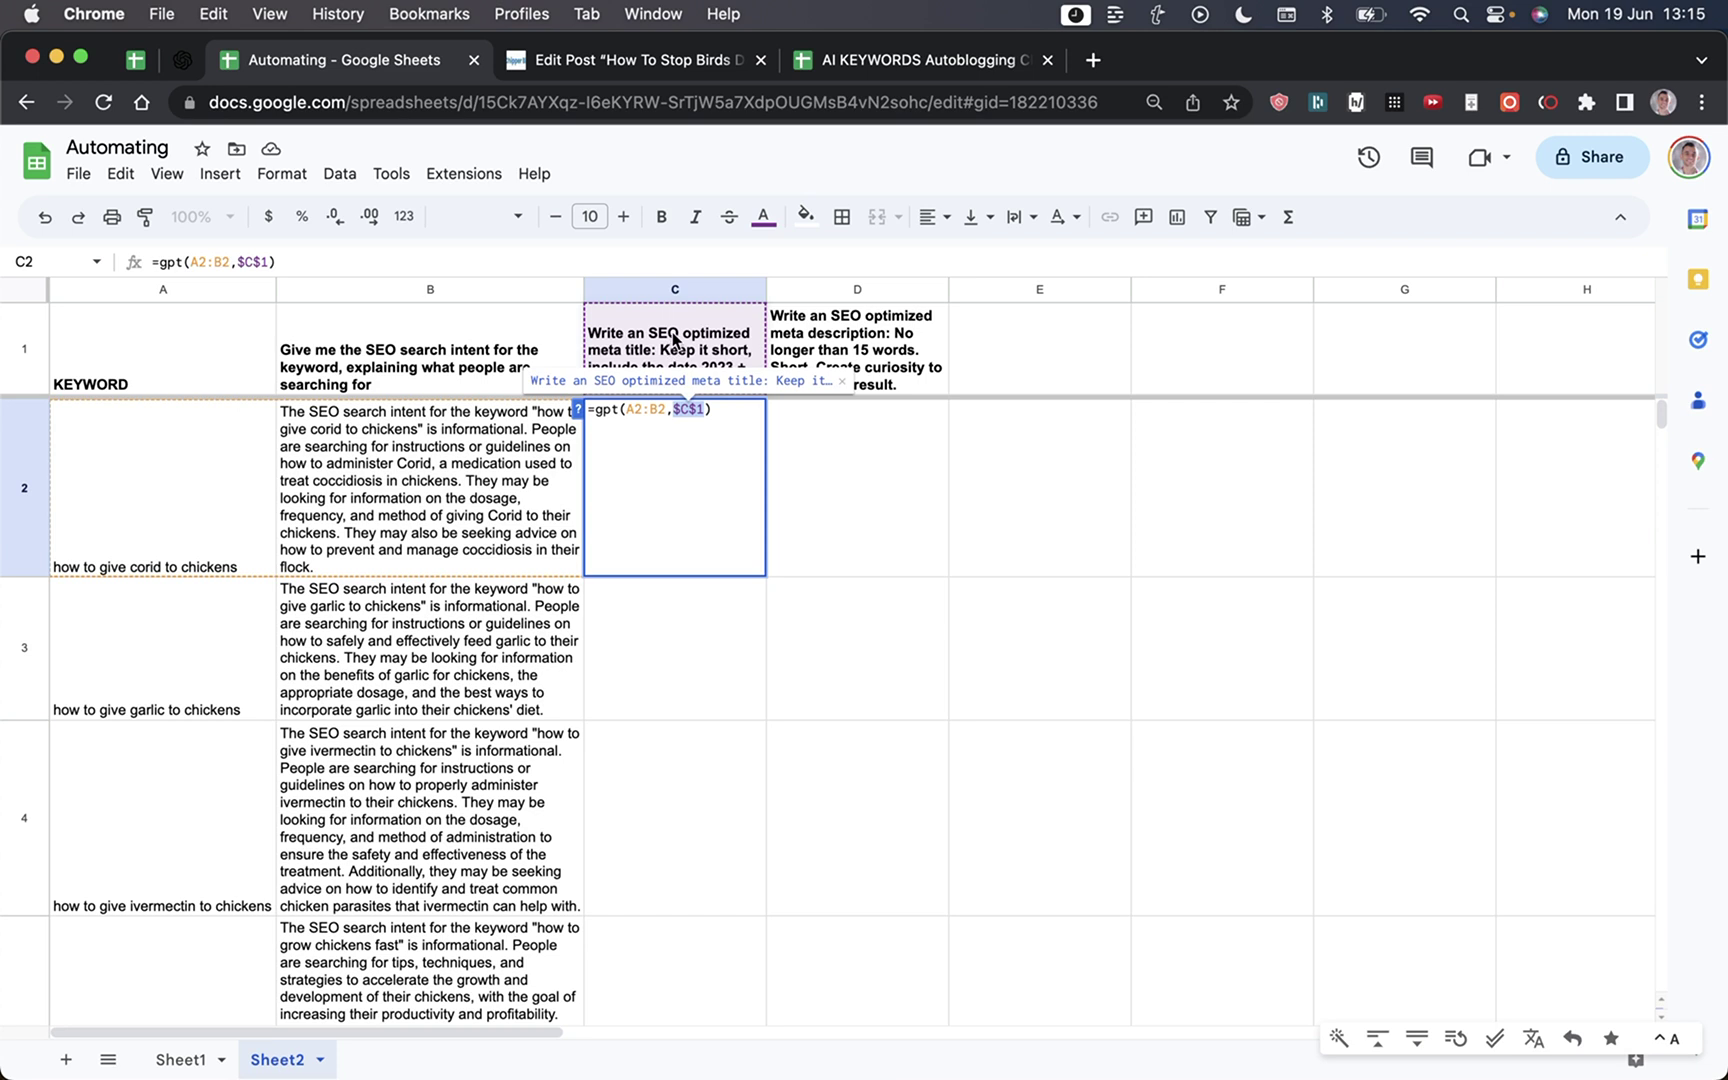
click(666, 488)
click(733, 421)
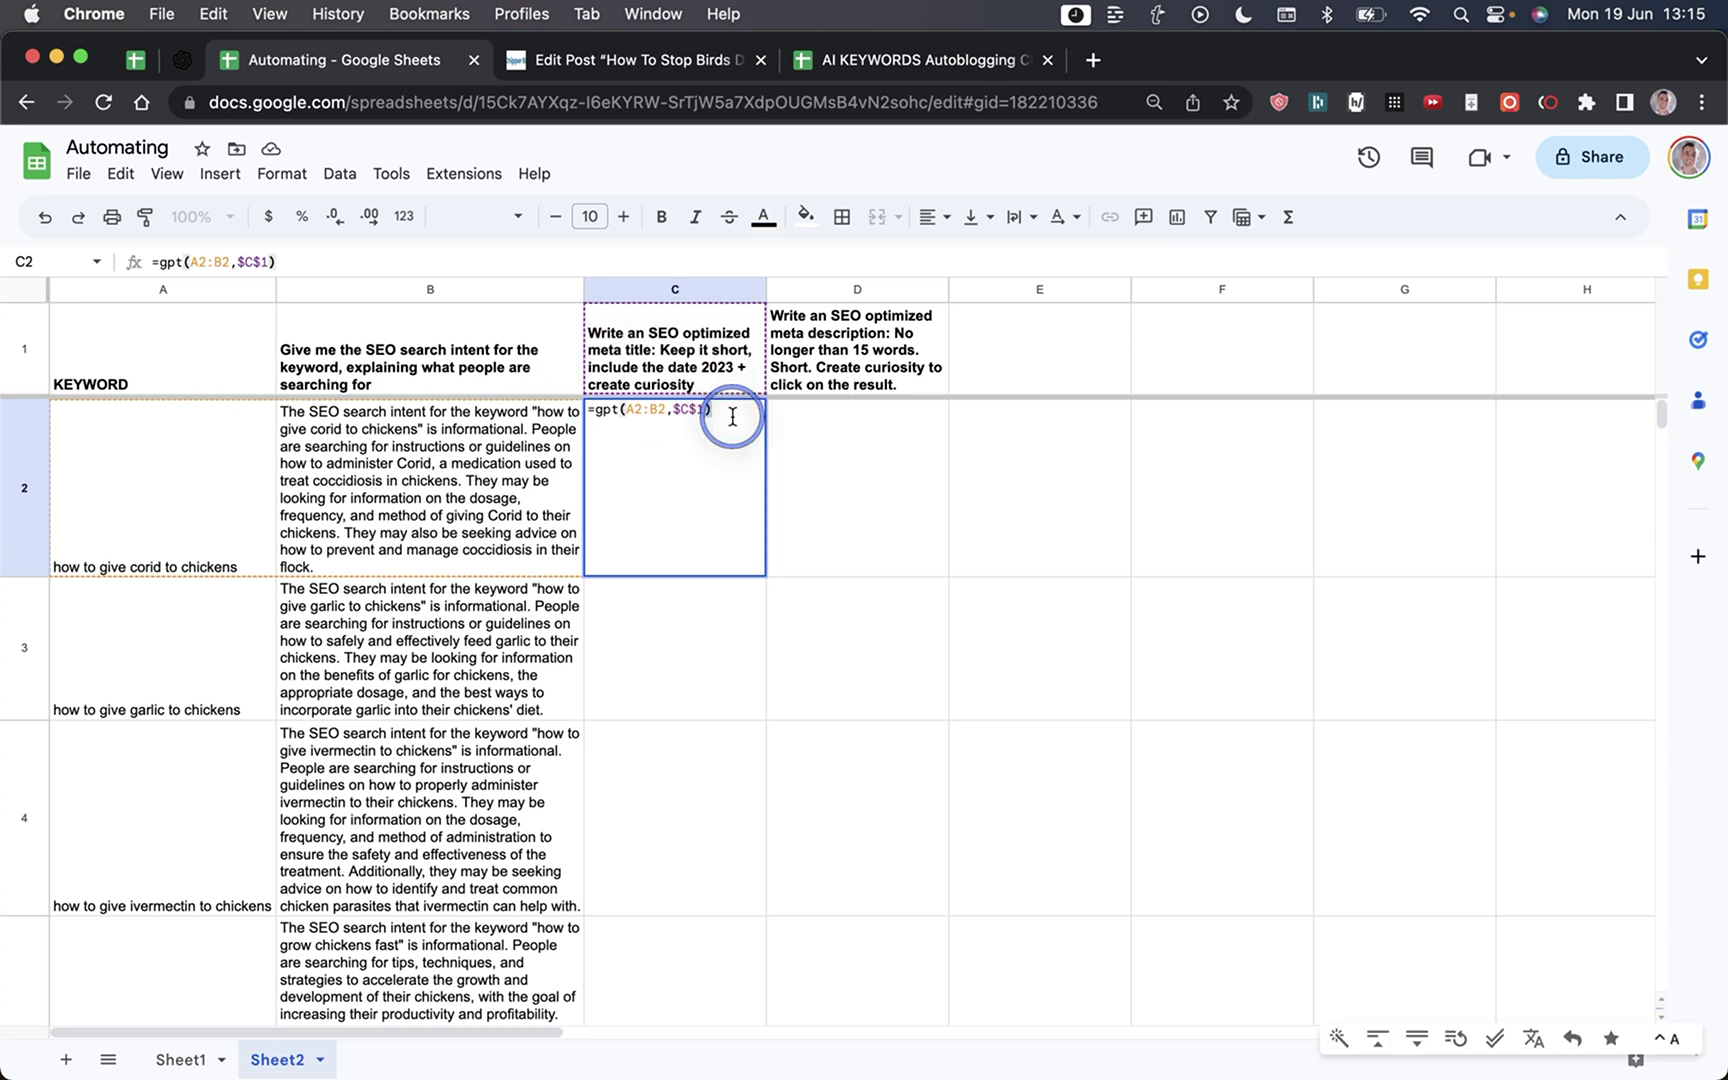
key(super+Return)
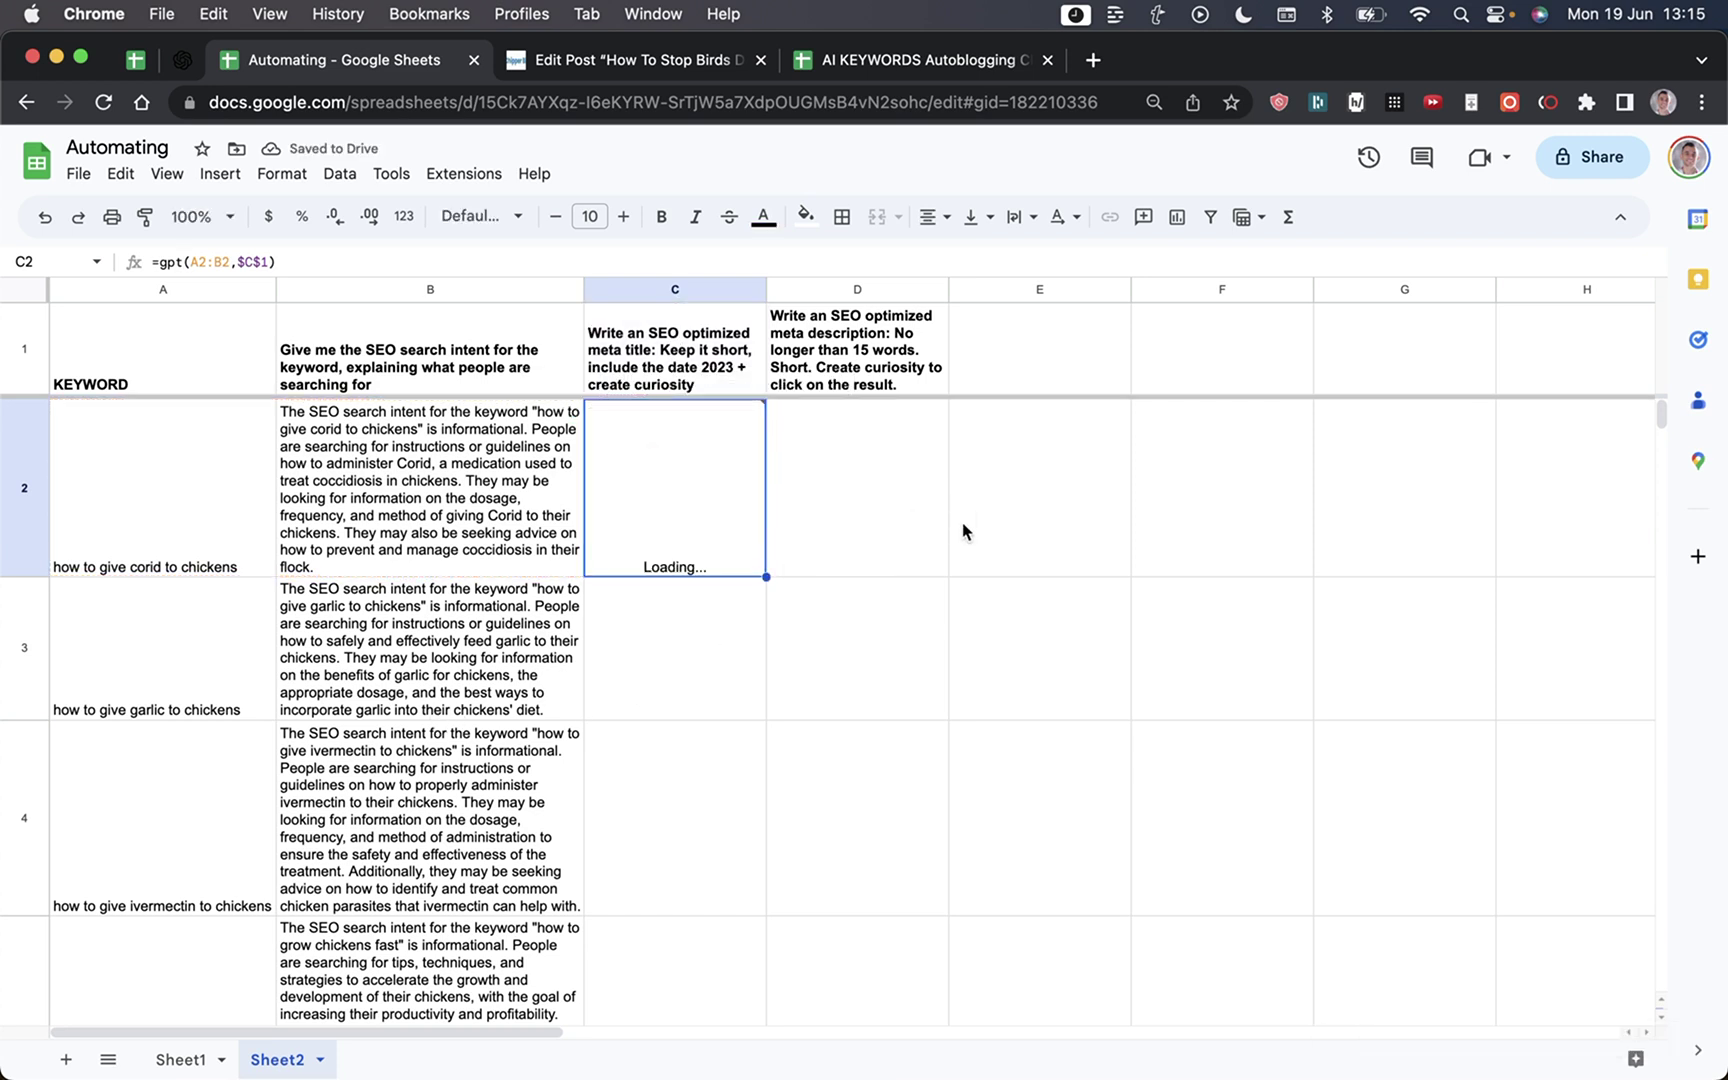
Step: Fill the C2 formula down to C6 and compare the meta title in C2 with its keyword
double_click(767, 578)
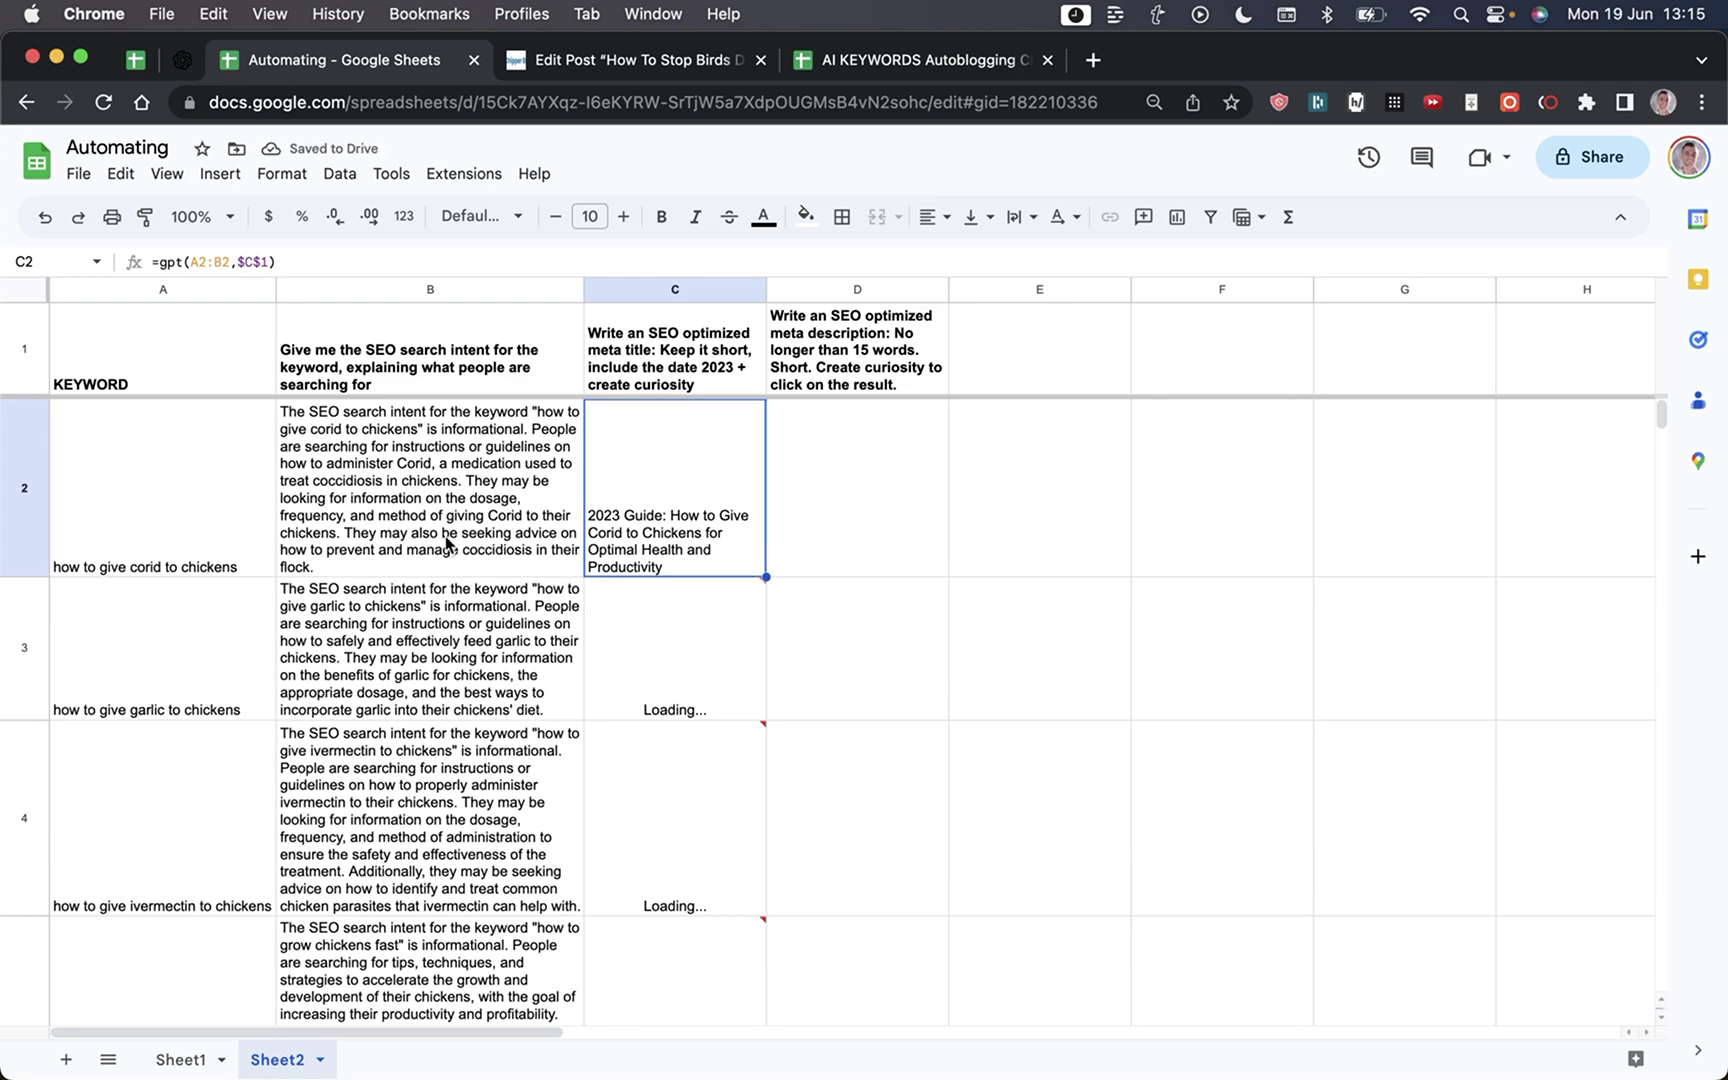
click(657, 485)
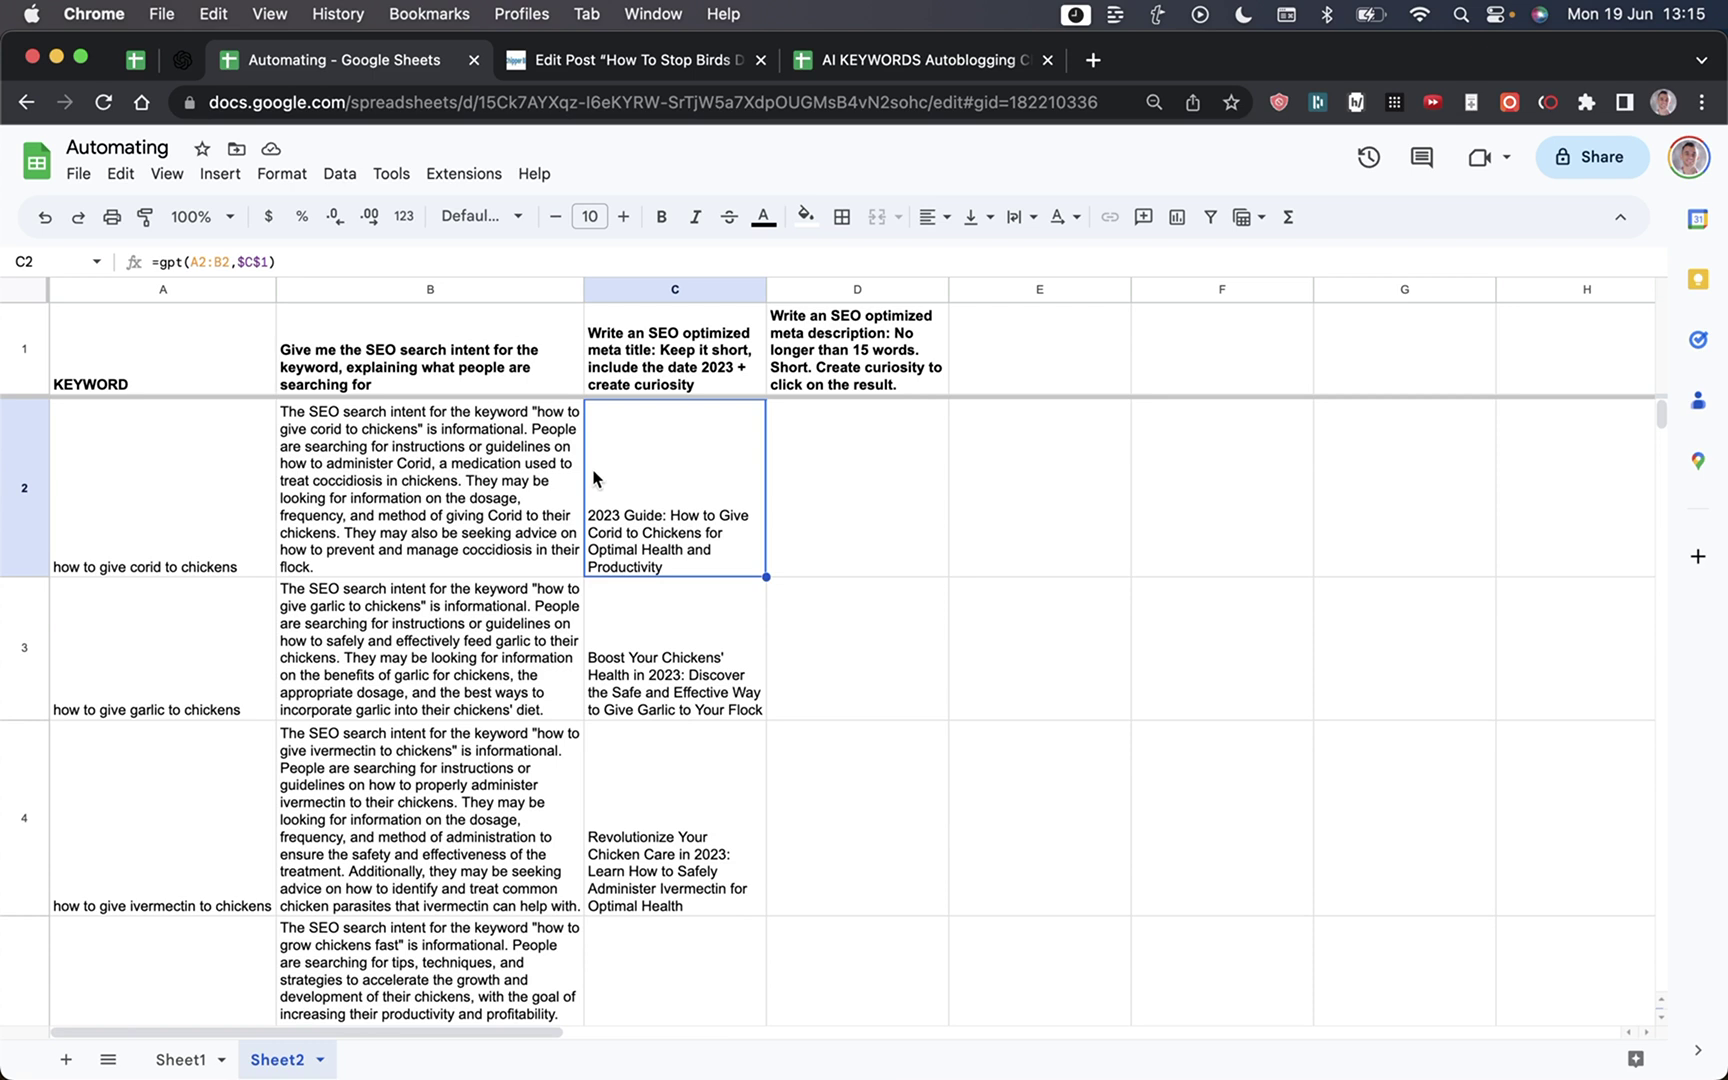
click(170, 505)
click(637, 524)
click(645, 508)
click(717, 562)
Step: Widen column C and read through the generated meta titles from C2 to C6
drag(766, 285, 904, 283)
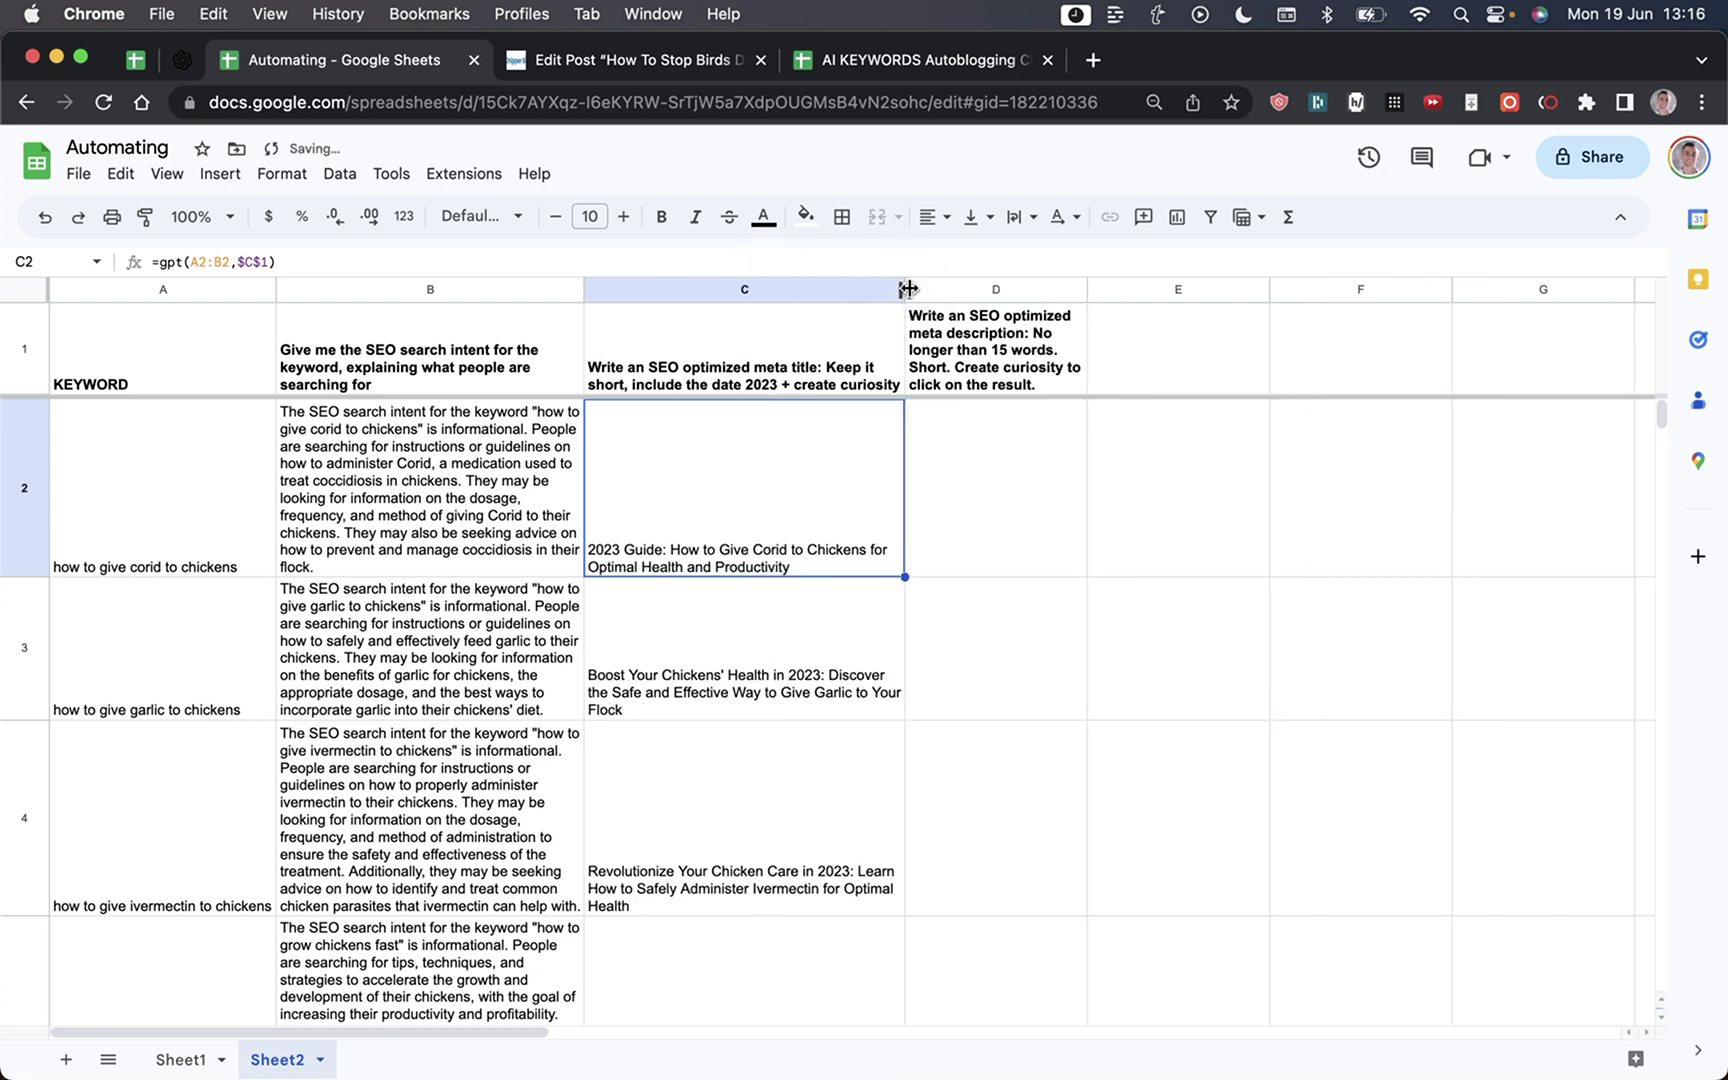
key(super+equal)
click(1147, 620)
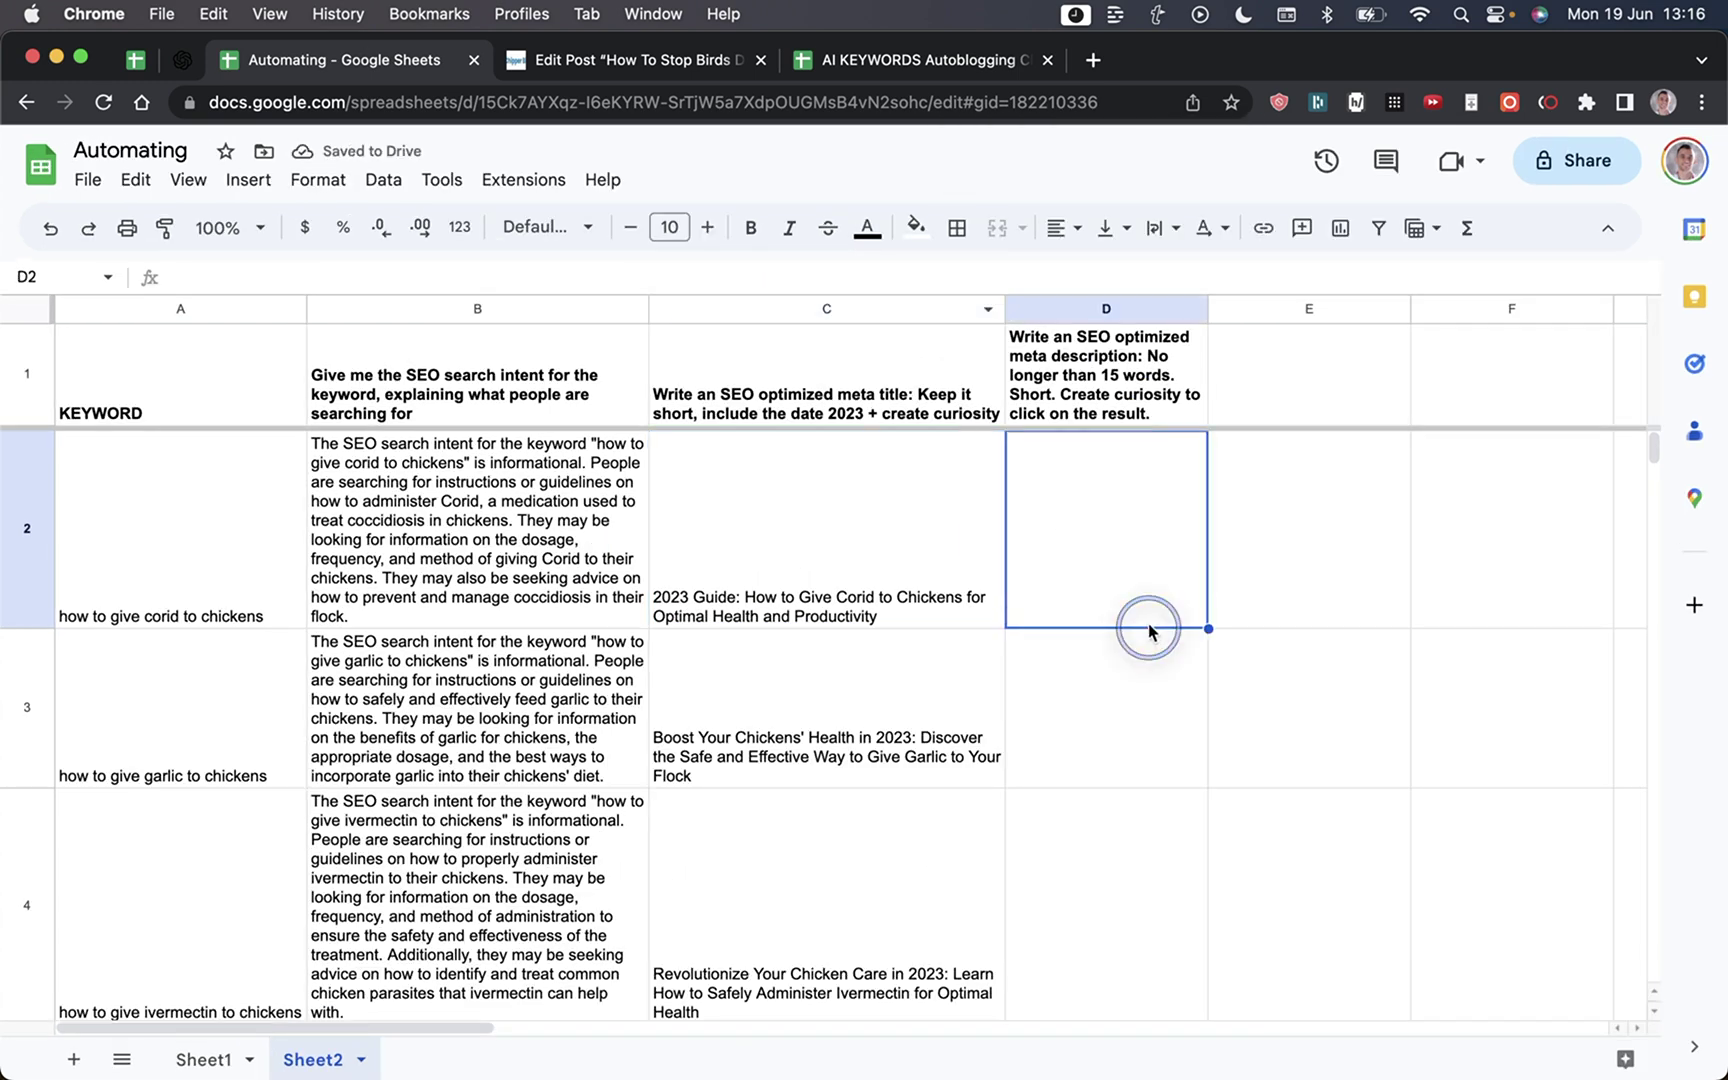
click(704, 575)
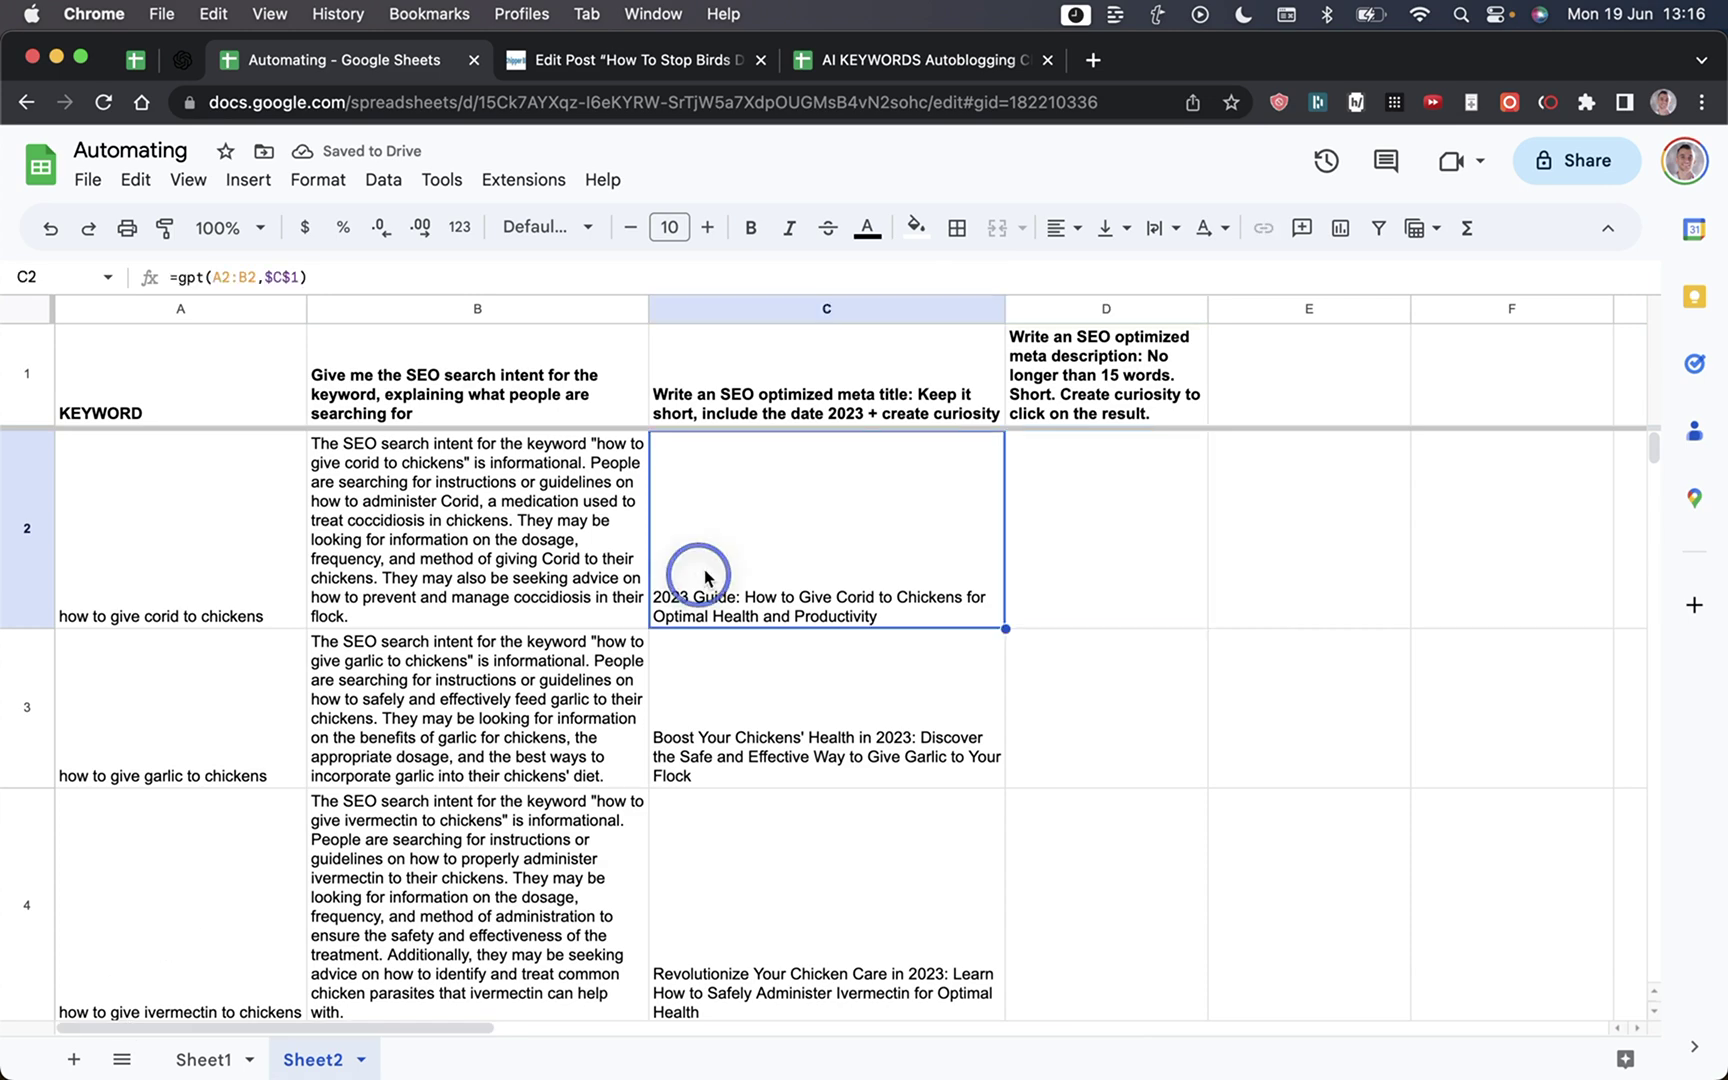
key(Down)
key(Down)
key(Down)
key(Down)
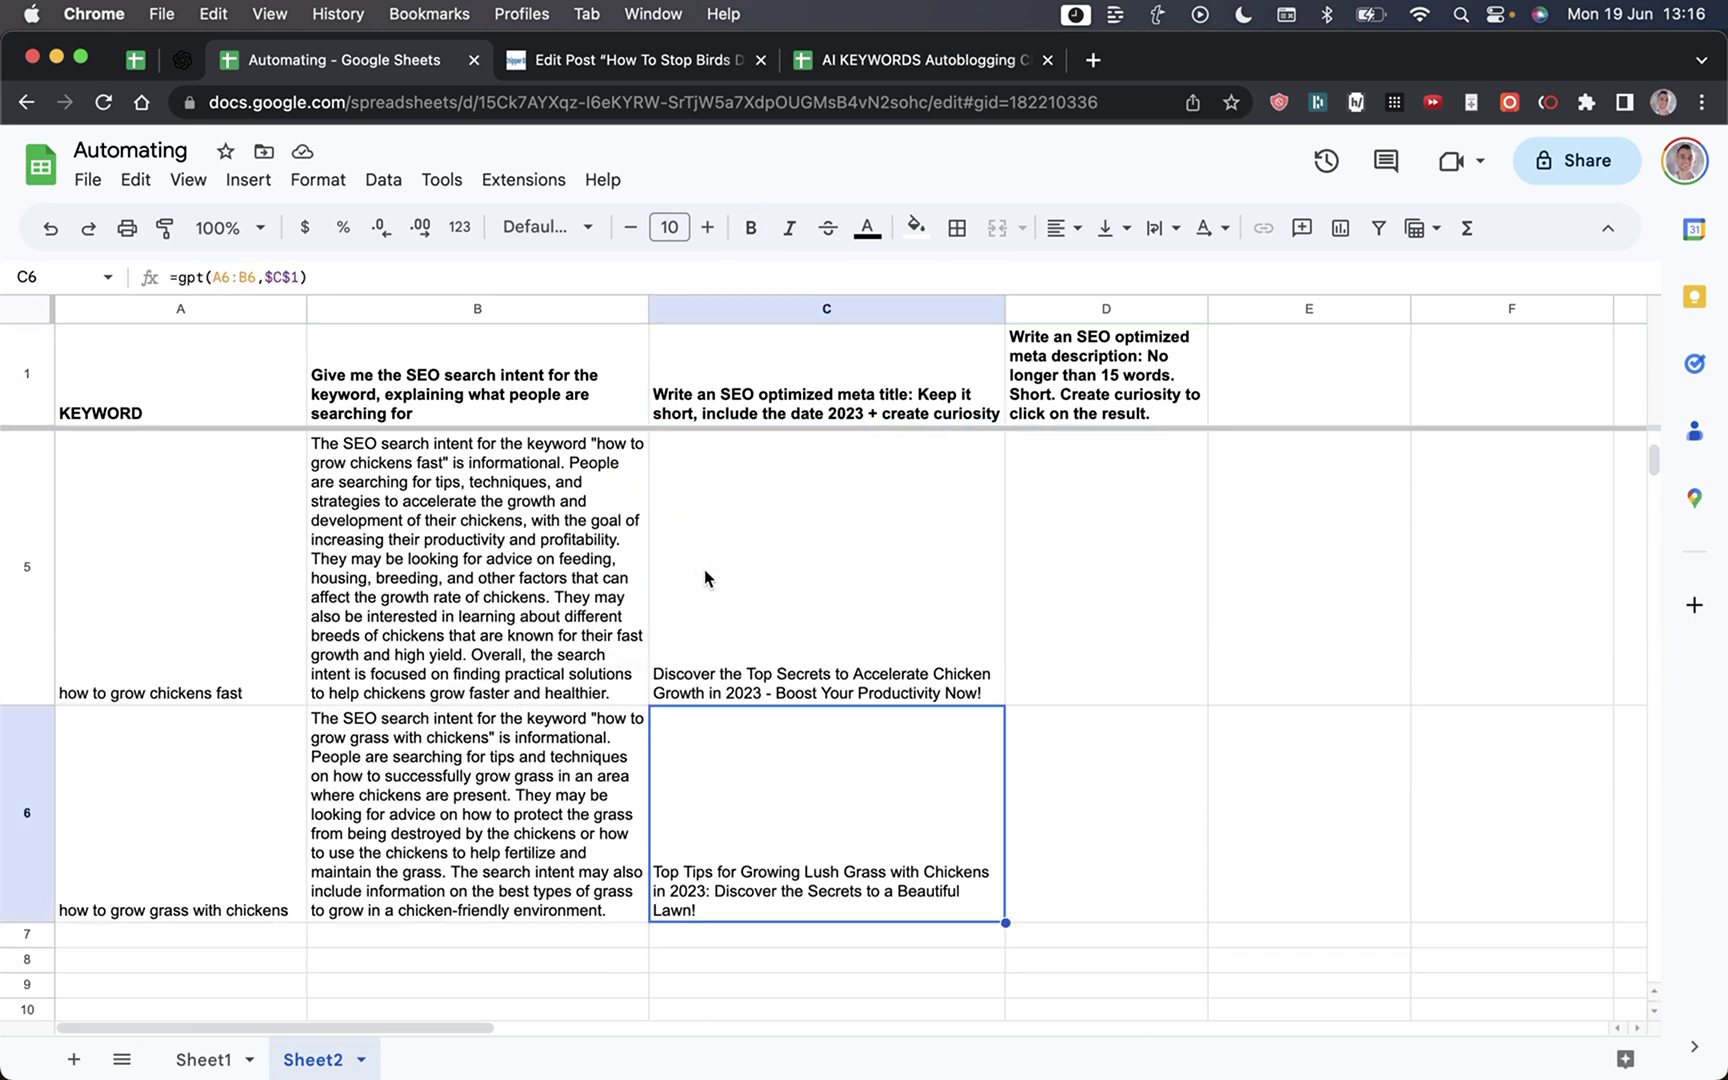
scroll(703, 568, up, 5)
click(742, 558)
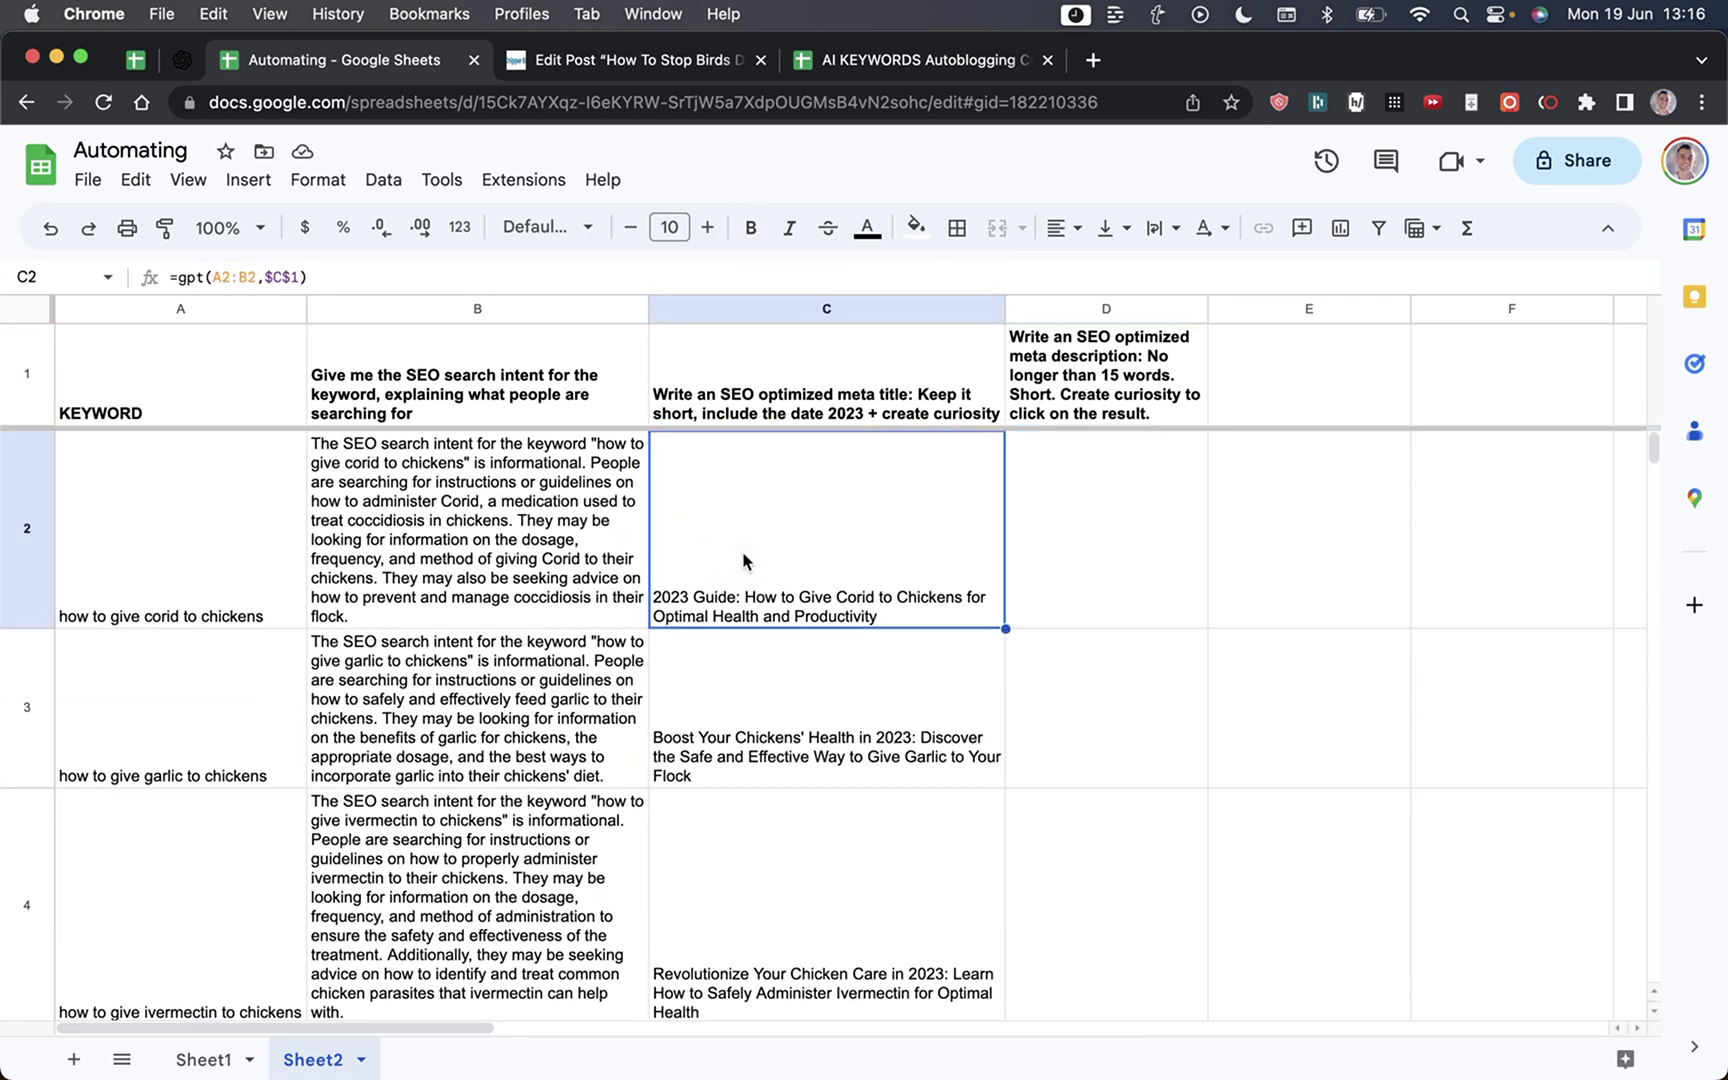
Step: Enter the formula =gpt(A2:C2,D1) in D2, under the meta description prompt, and run it
click(238, 1050)
click(313, 1059)
double_click(1078, 465)
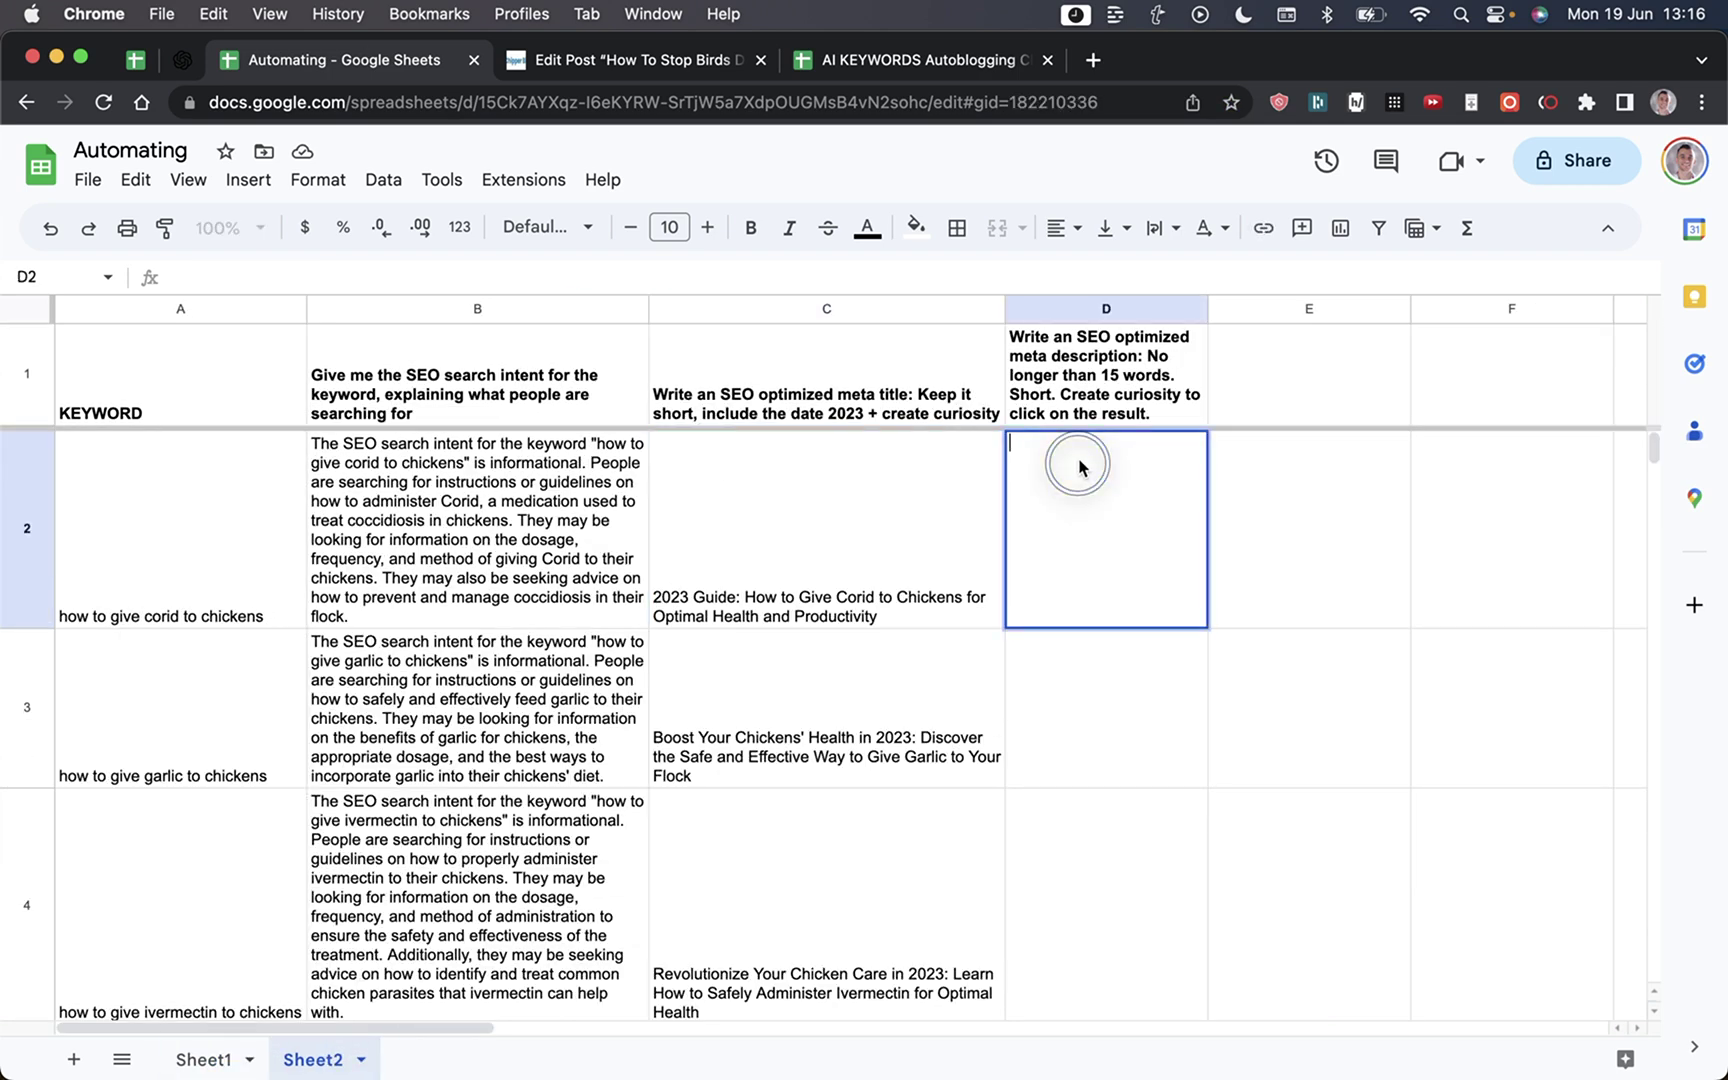
text(=gpt(A2:C2,D1))
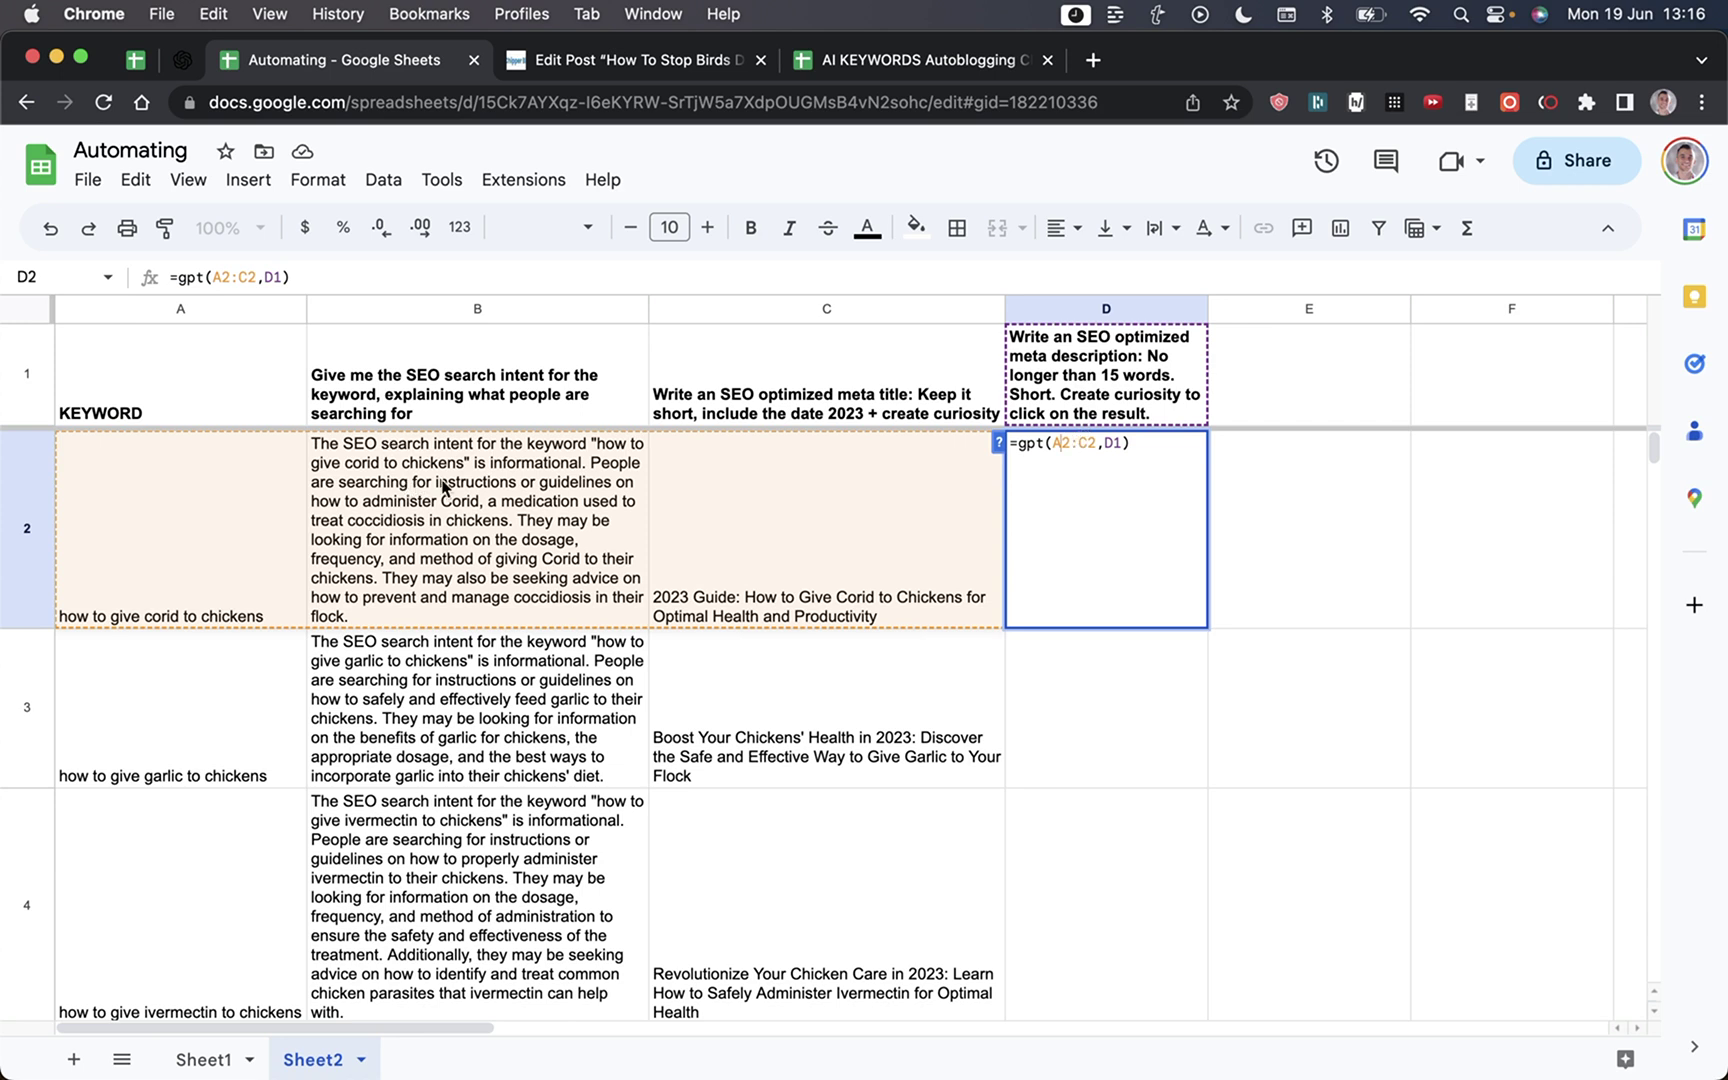
click(1087, 446)
drag(1074, 447, 1032, 448)
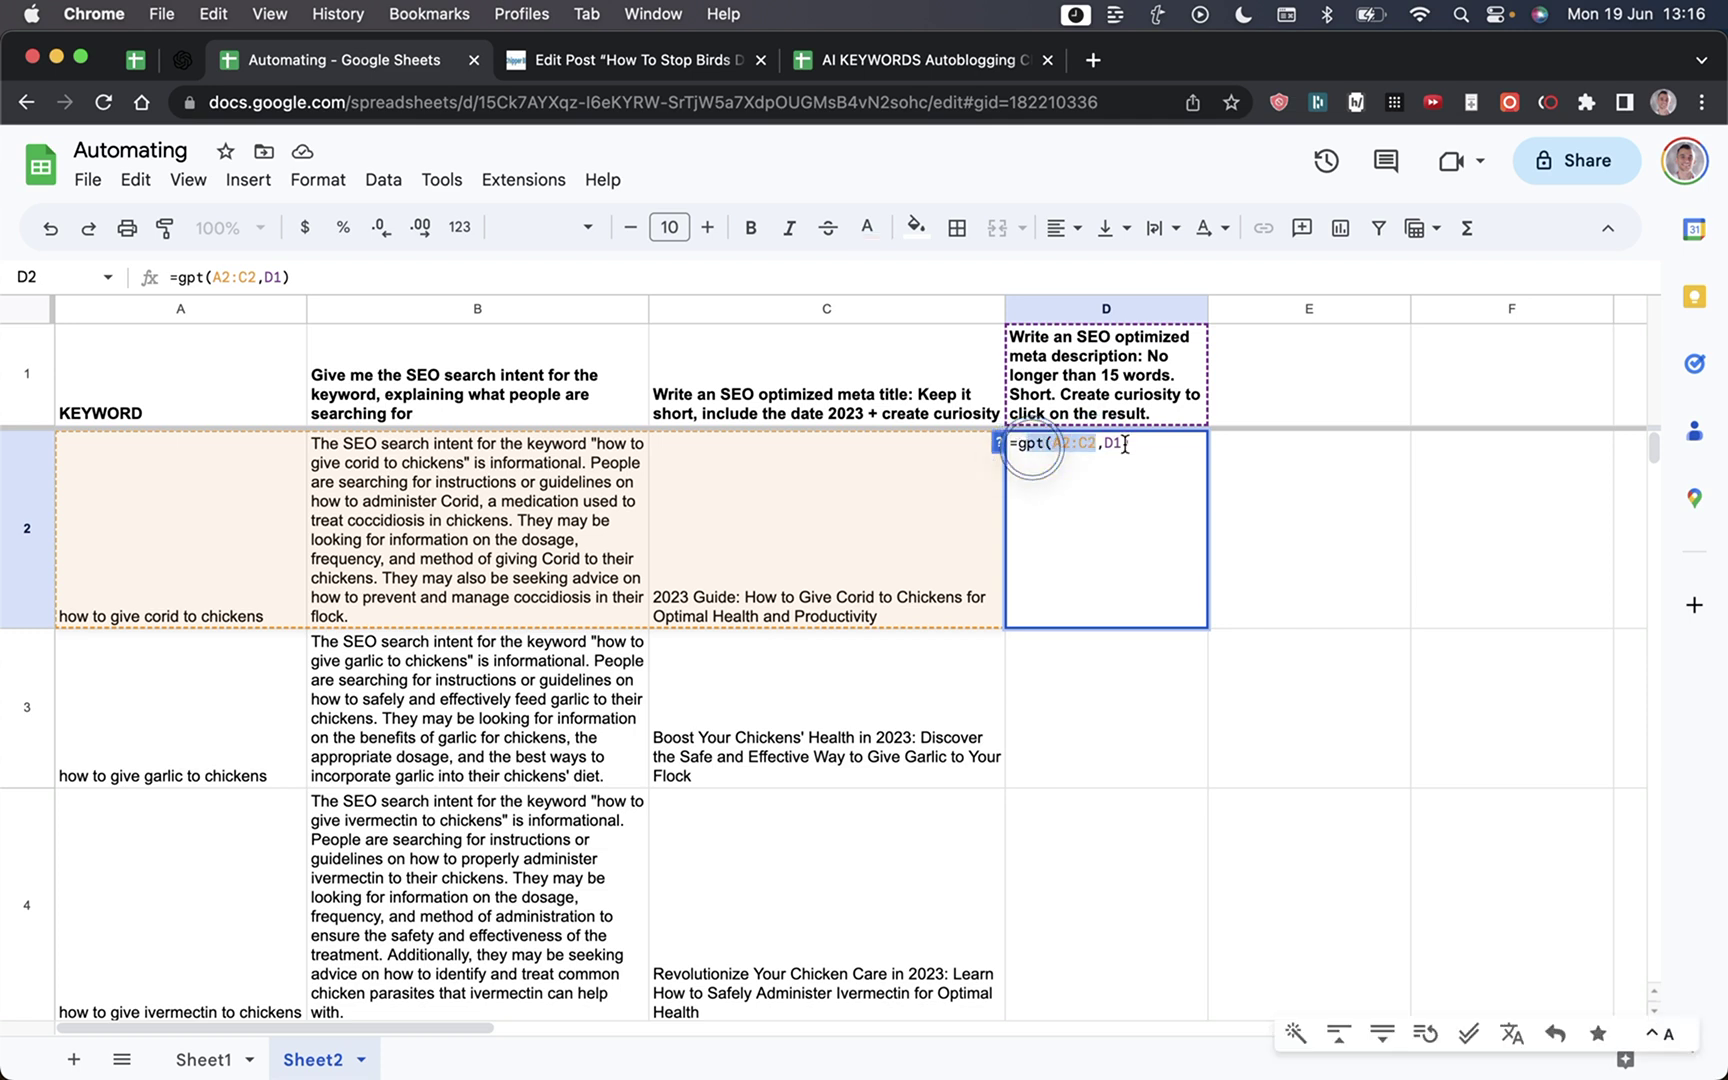
click(1100, 447)
text($D)
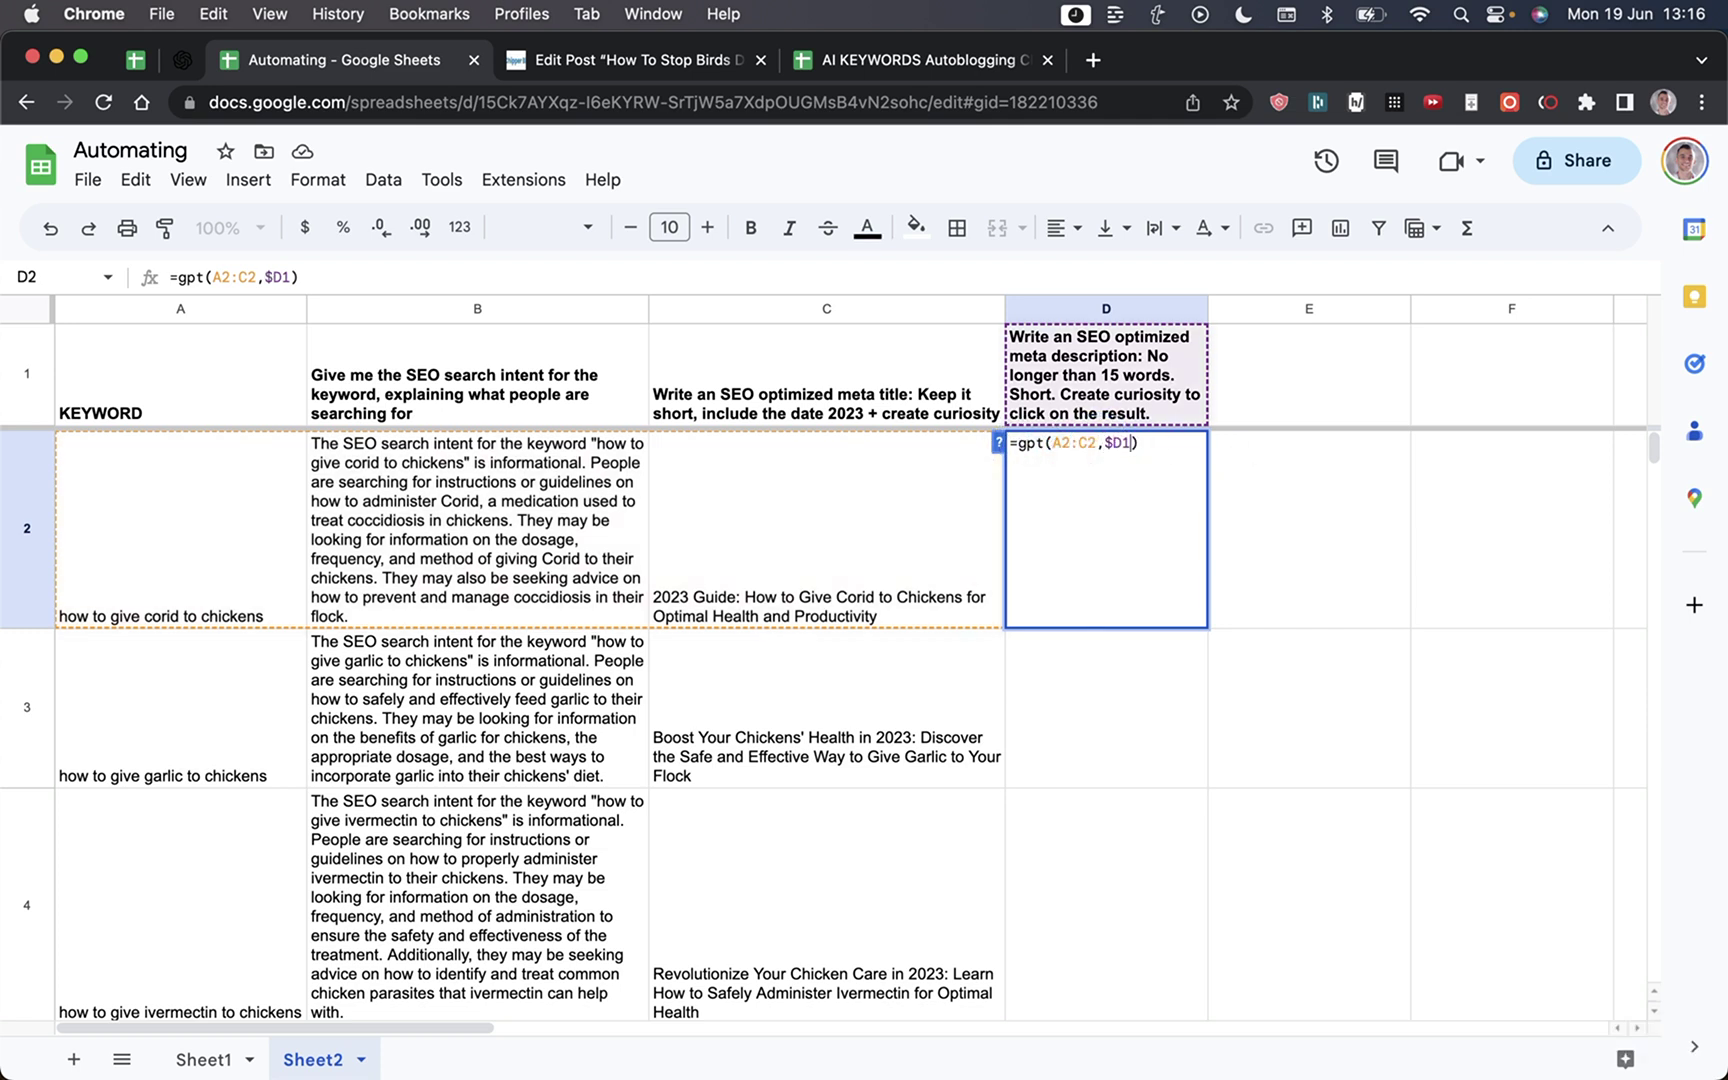
text($)
key(Return)
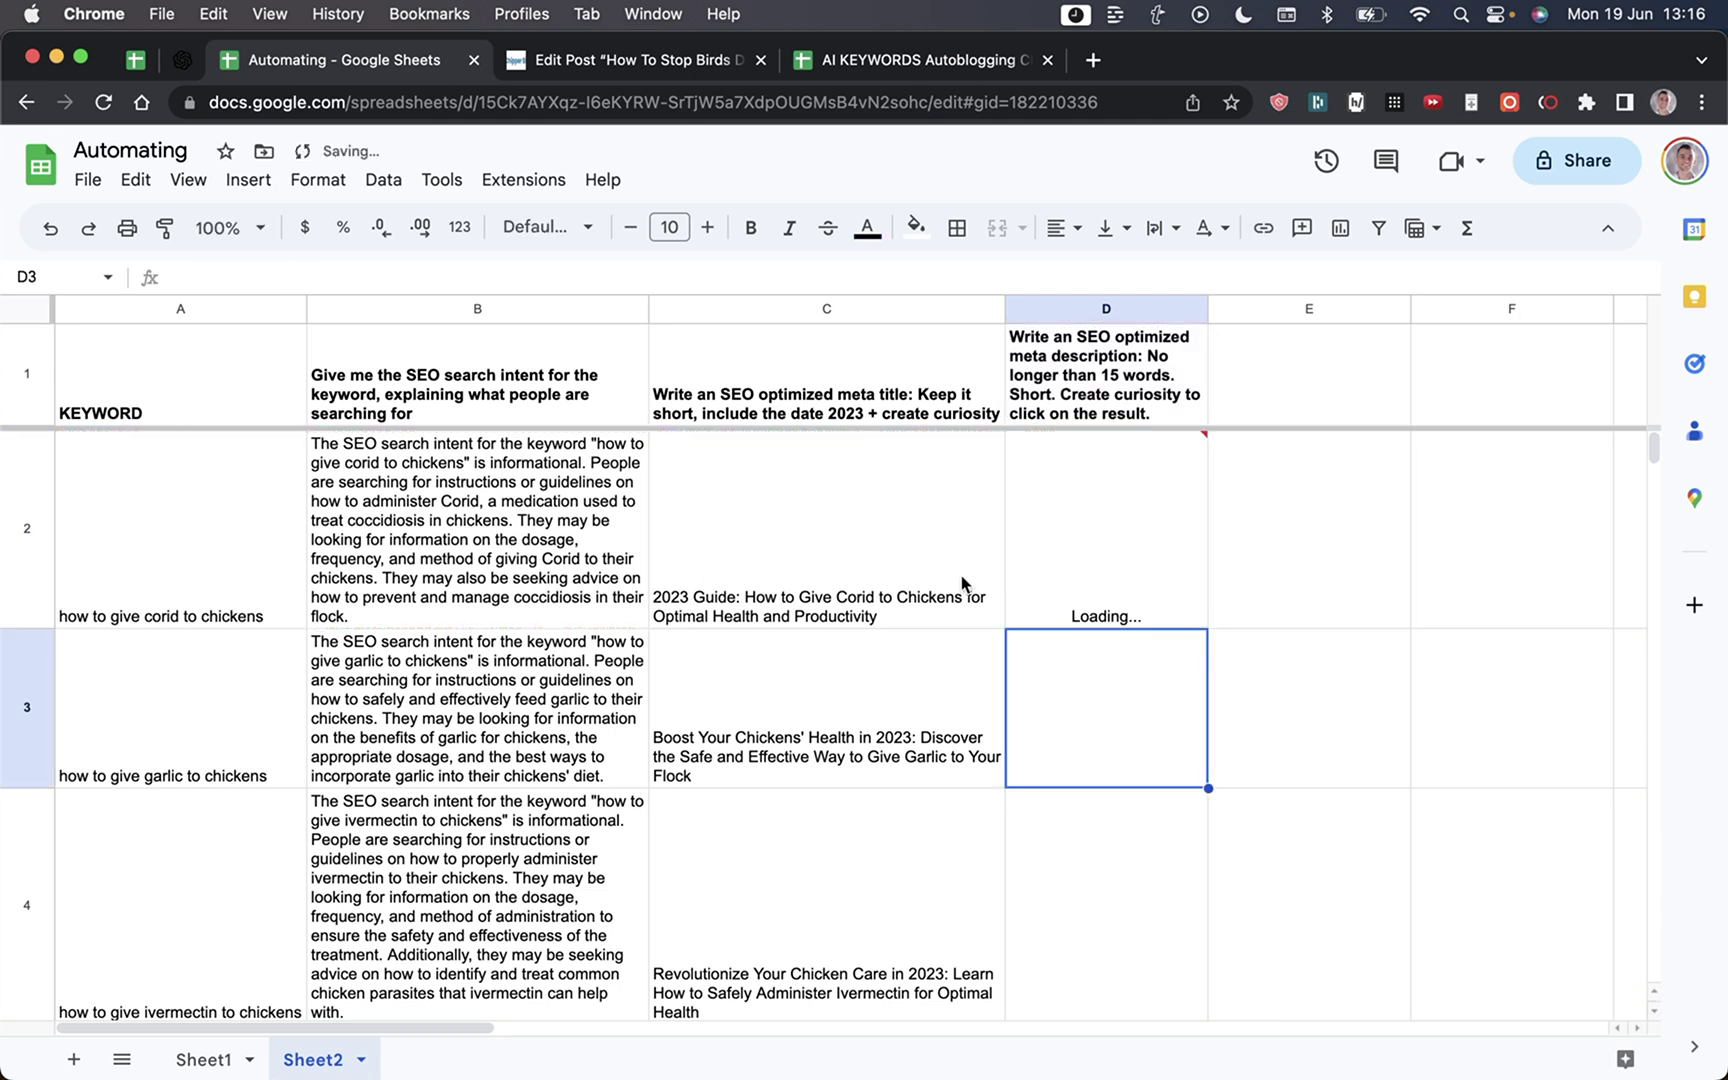
Step: Try filling the D2 formula down to D3 and check which prompt cell the copy references
click(1012, 574)
drag(1208, 629, 1186, 702)
double_click(1175, 704)
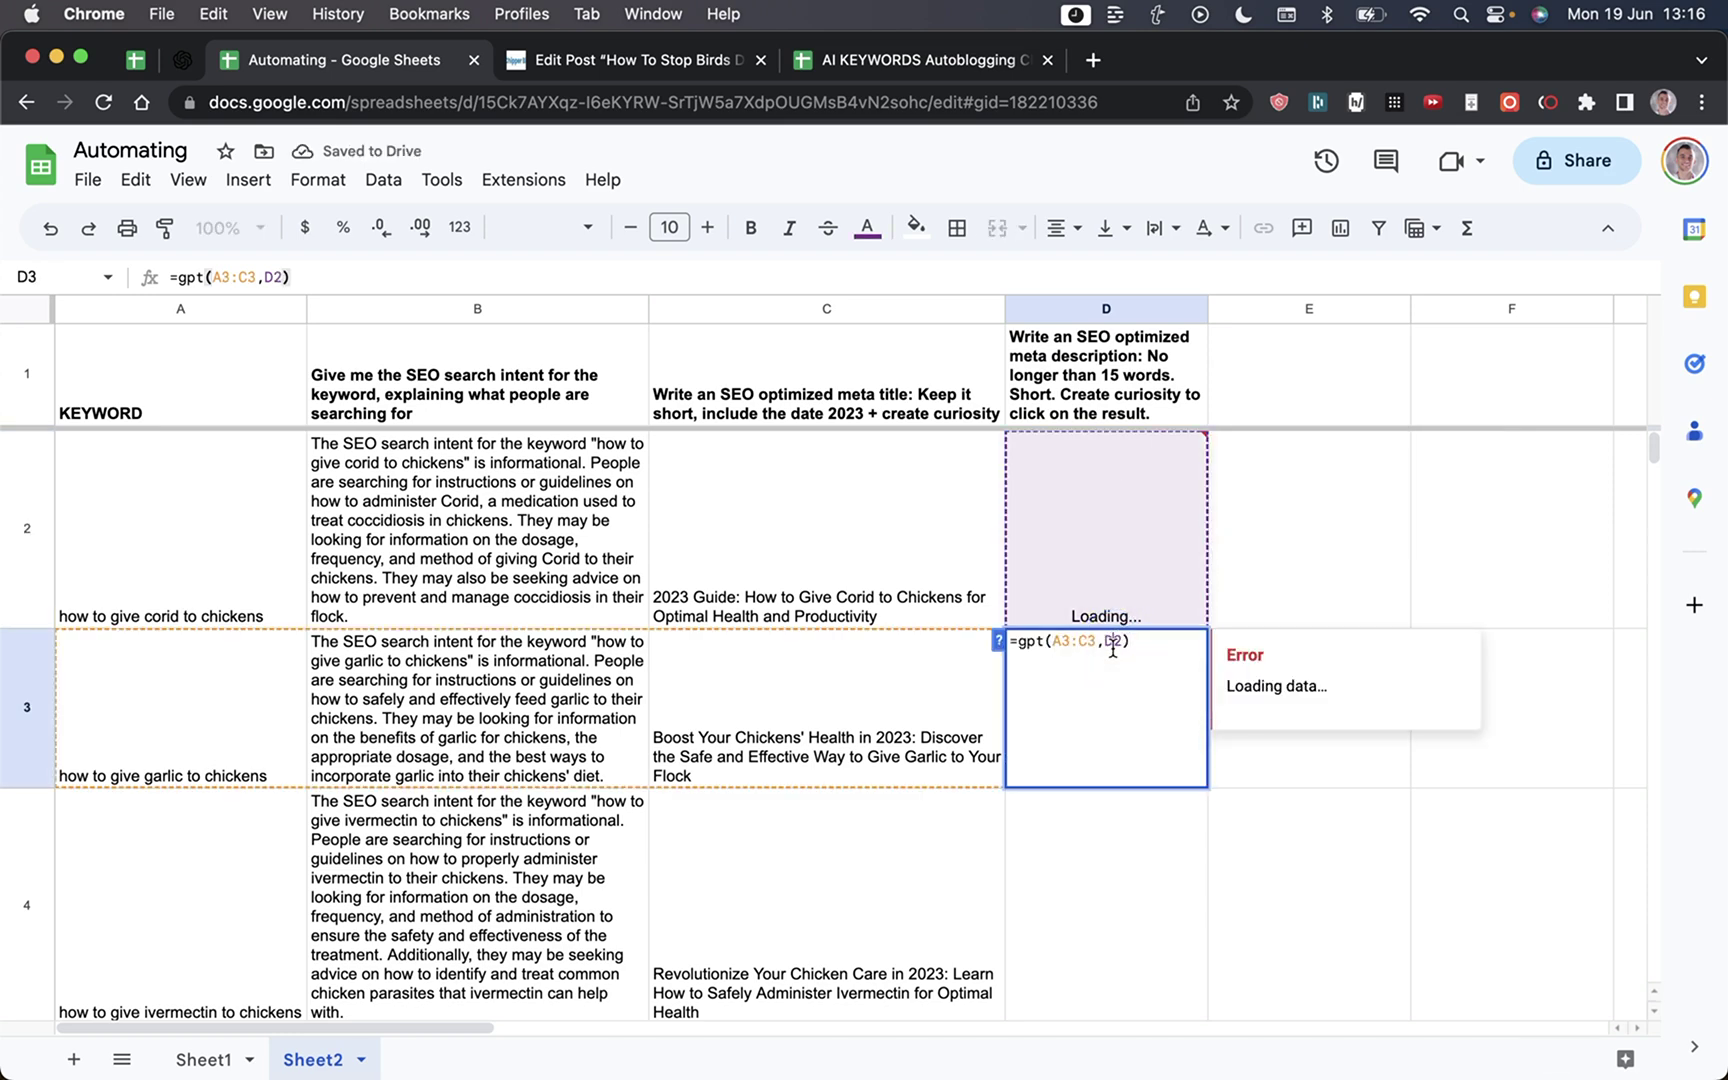
click(1227, 605)
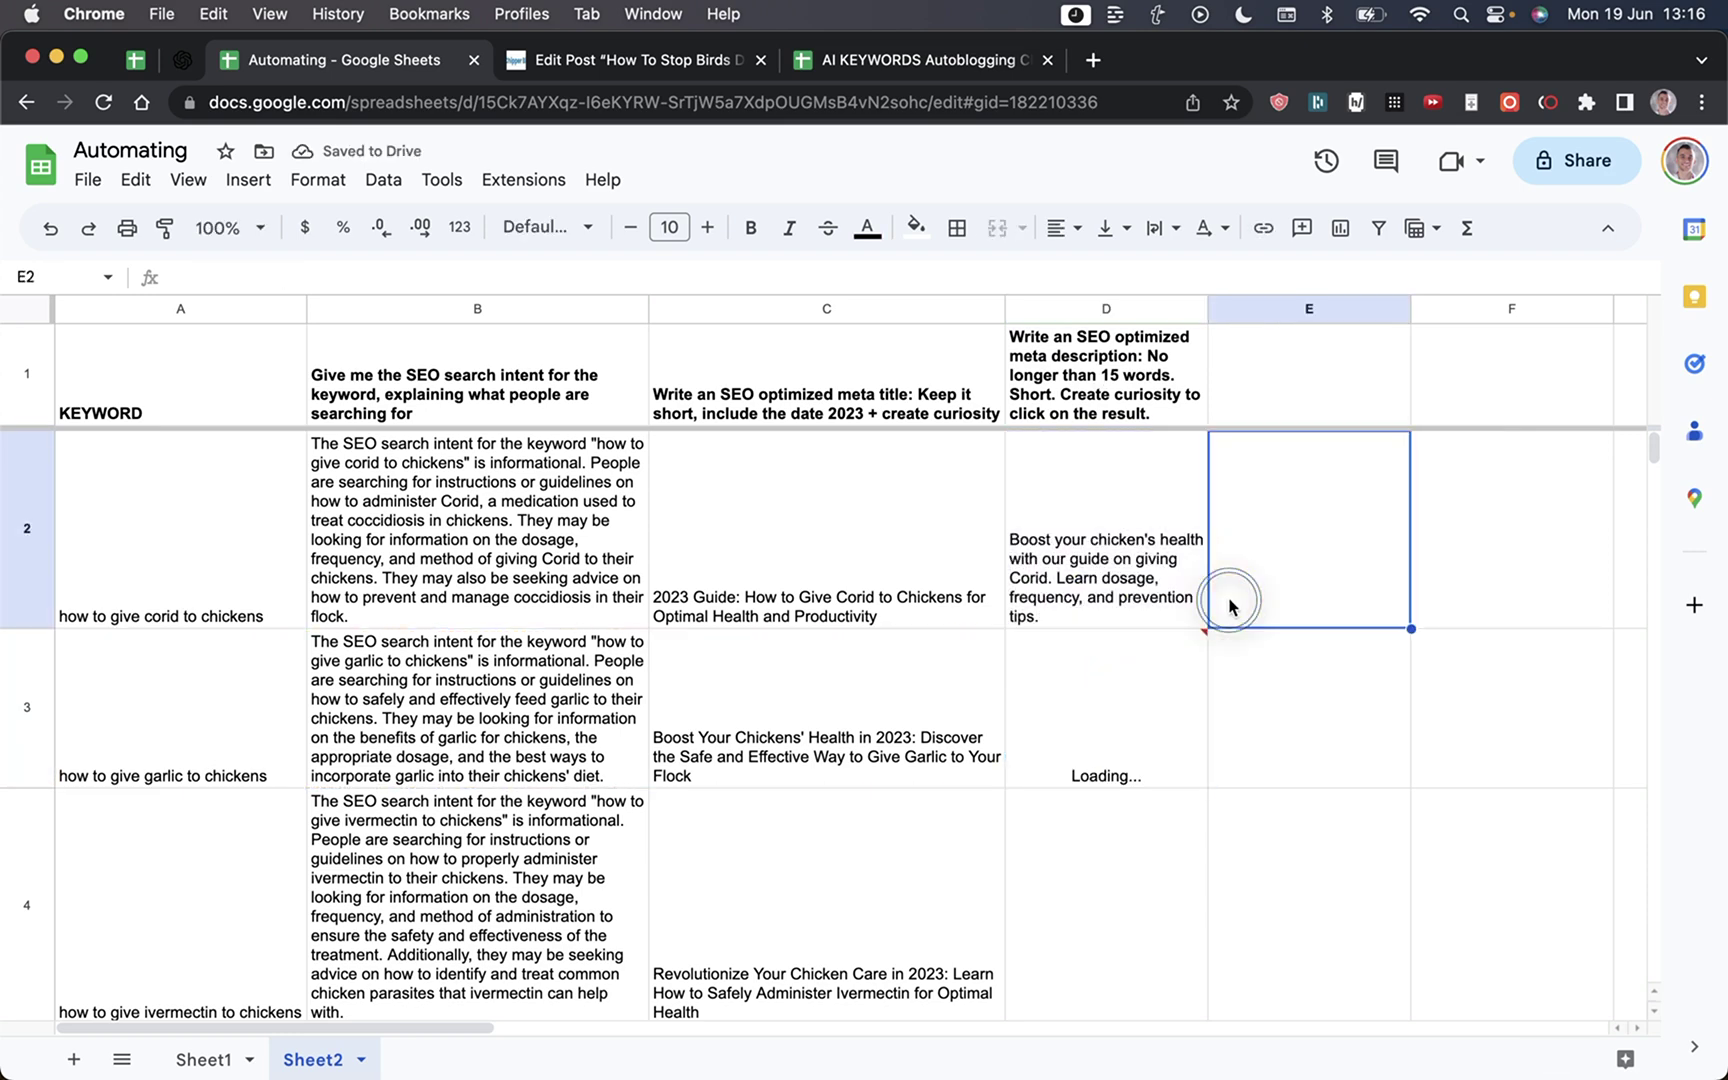
double_click(1100, 710)
key(super+BackSpace)
Step: Change the prompt reference in the D2 formula to the absolute reference $D$1 and run the formula
key(Up)
key(Return)
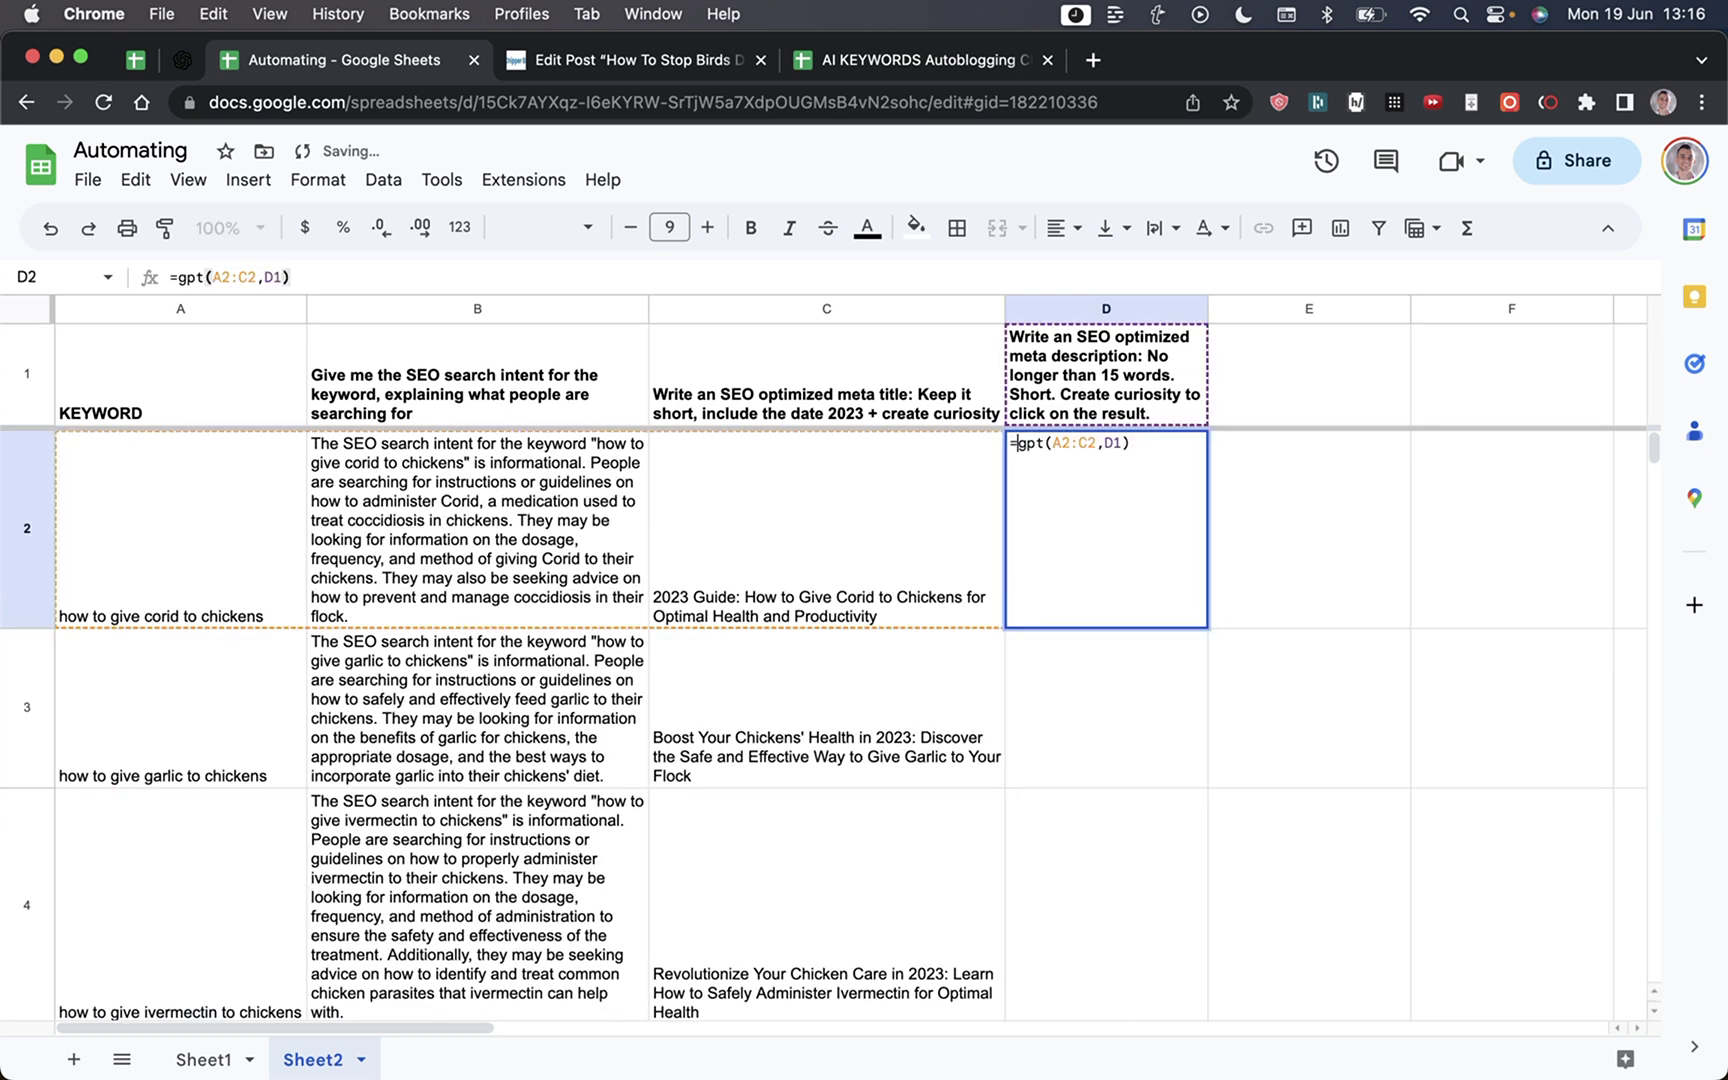
key(Left)
key(Left)
key(Left)
text($)
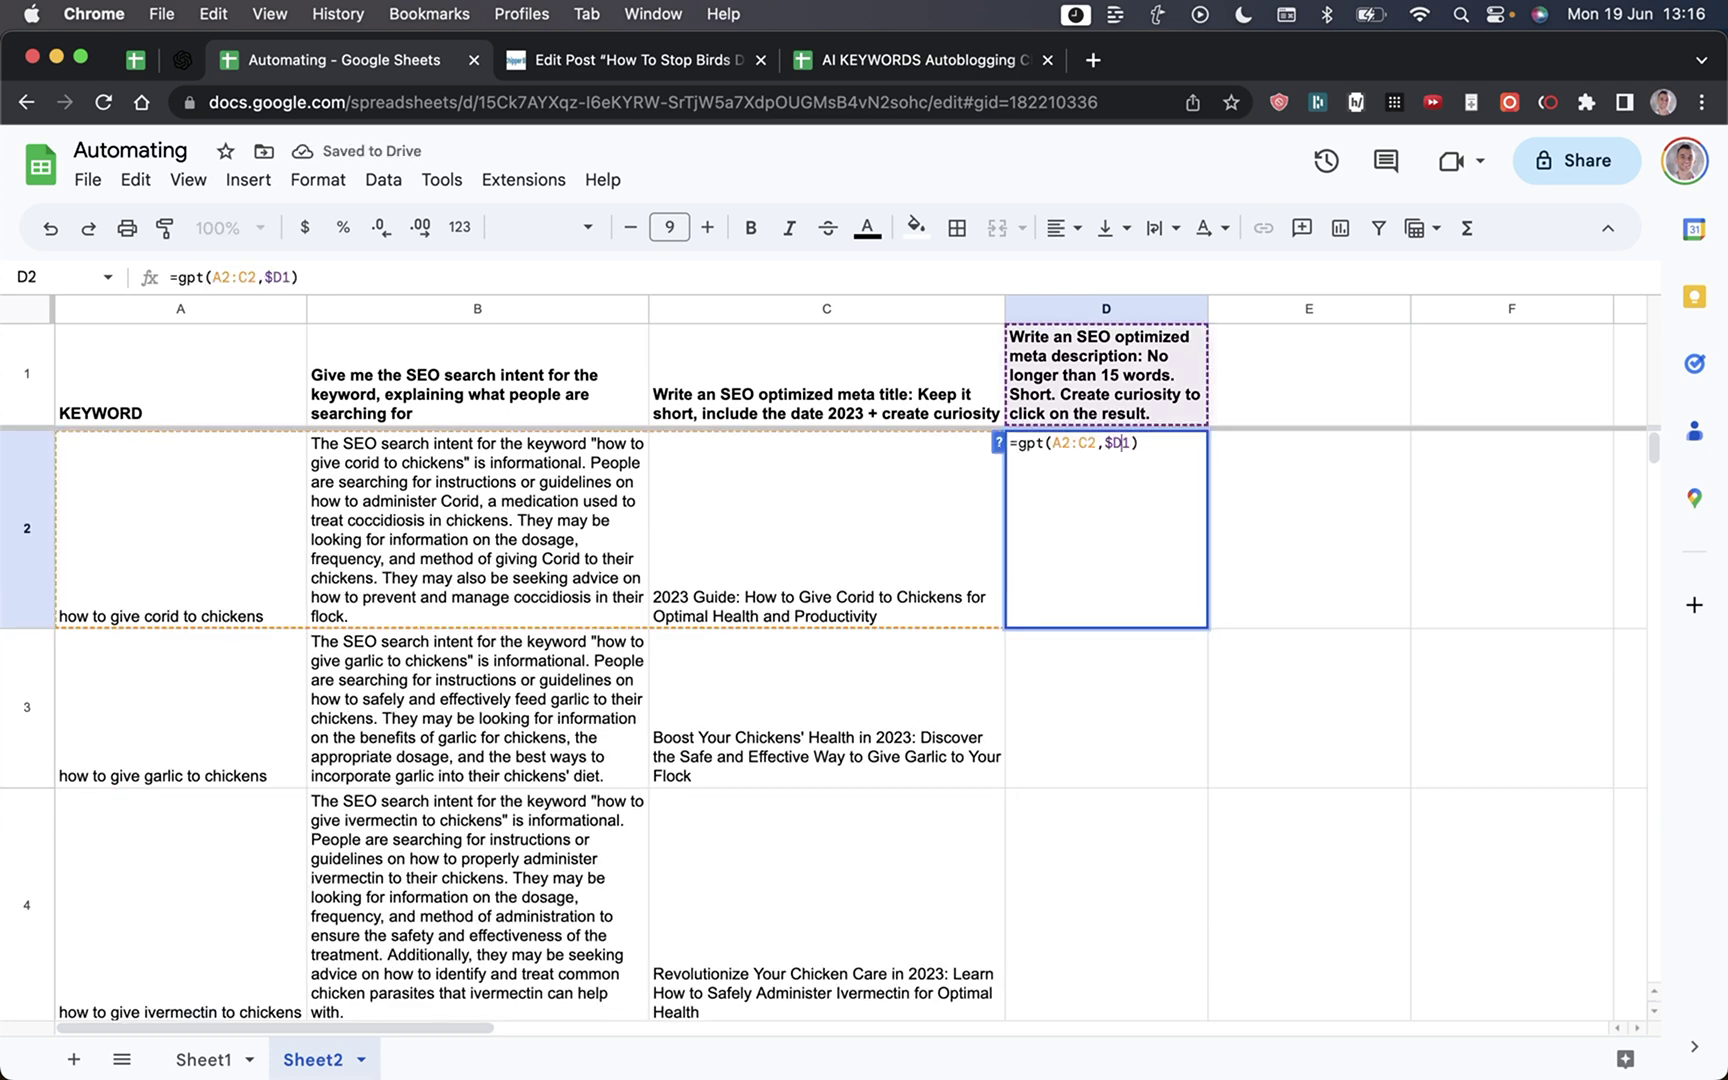
key(Right)
text($)
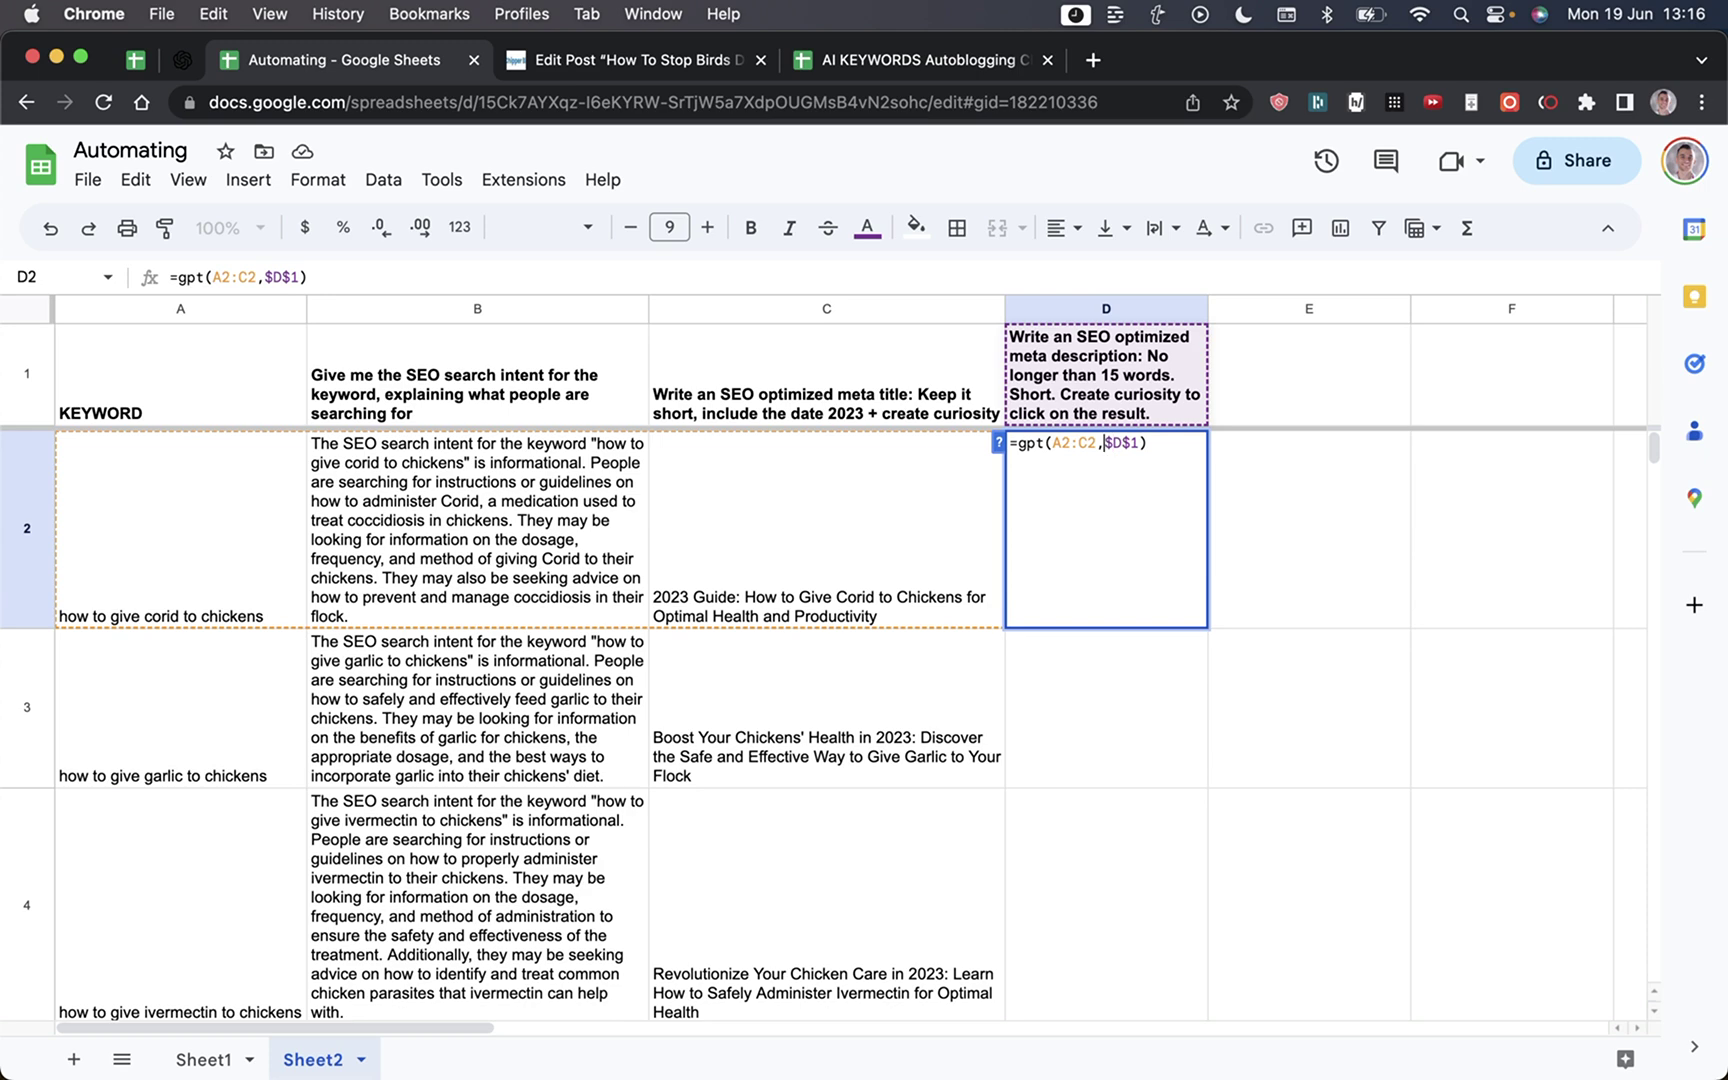
key(shift+Right)
key(shift+Right)
key(shift+Right)
key(shift+Right)
key(Return)
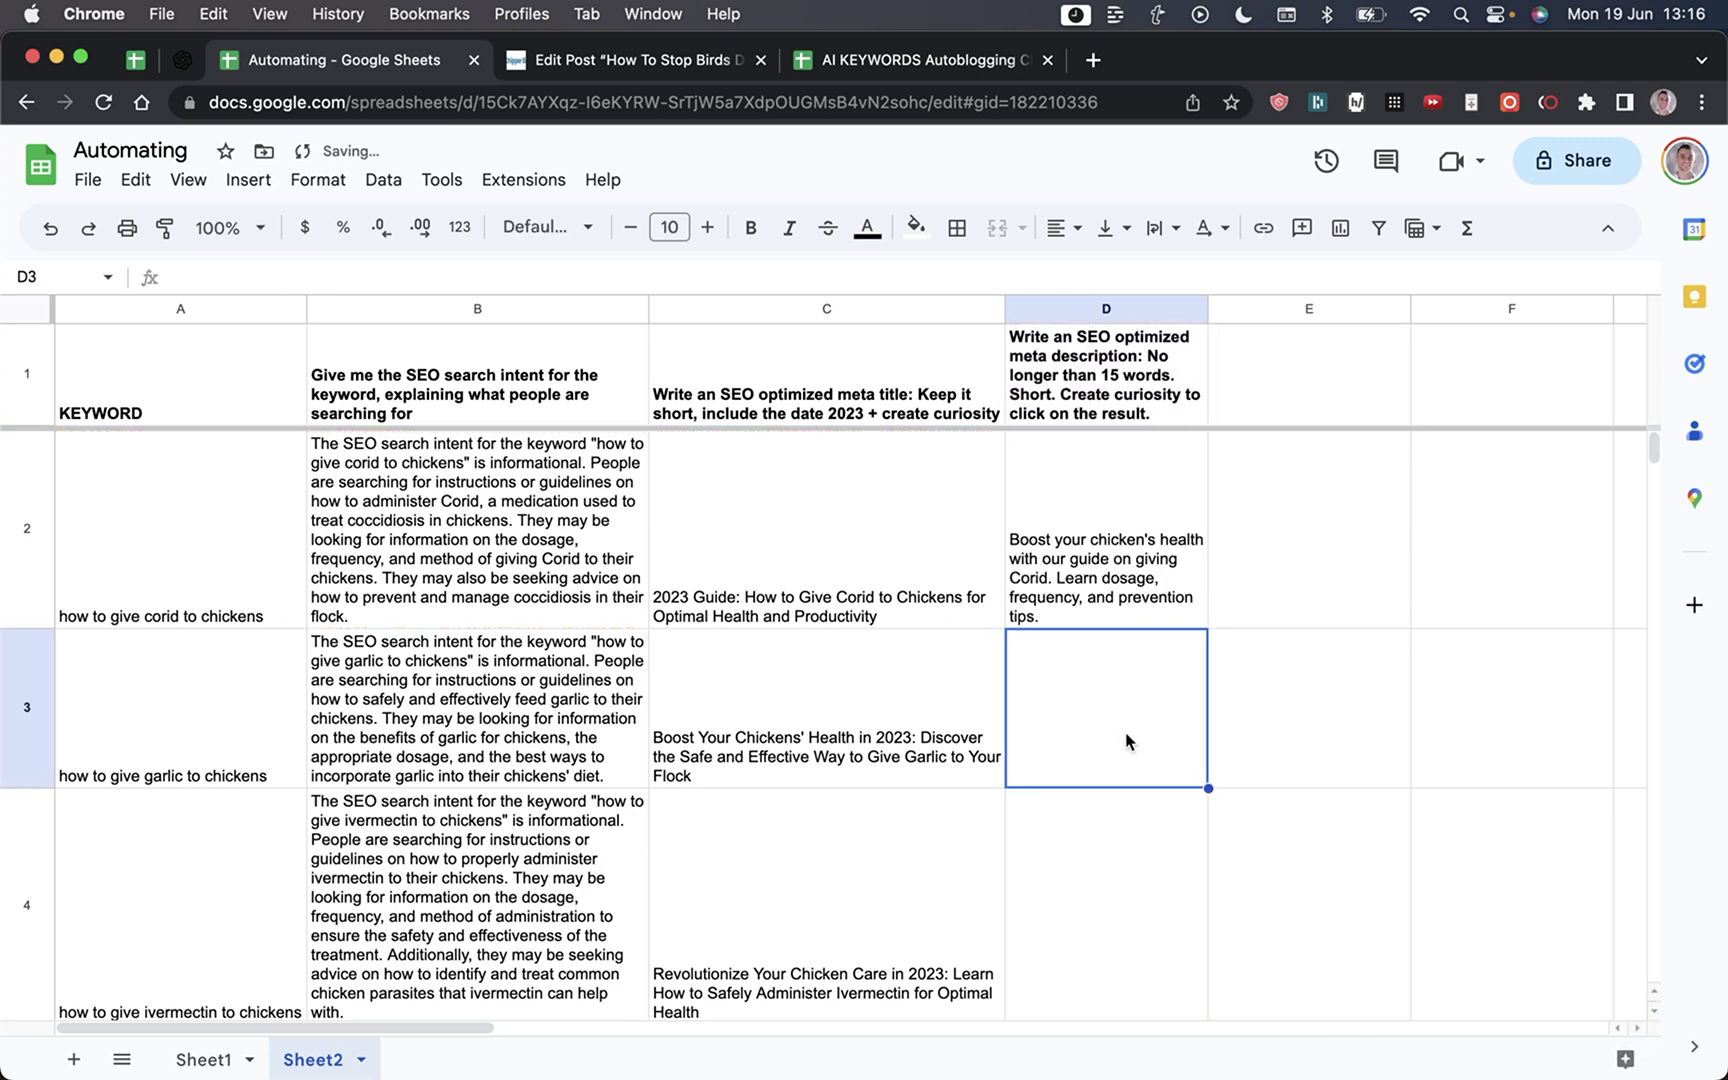
Step: Fill the D2 formula down to D6 and read through the generated meta descriptions
click(1152, 572)
double_click(1207, 628)
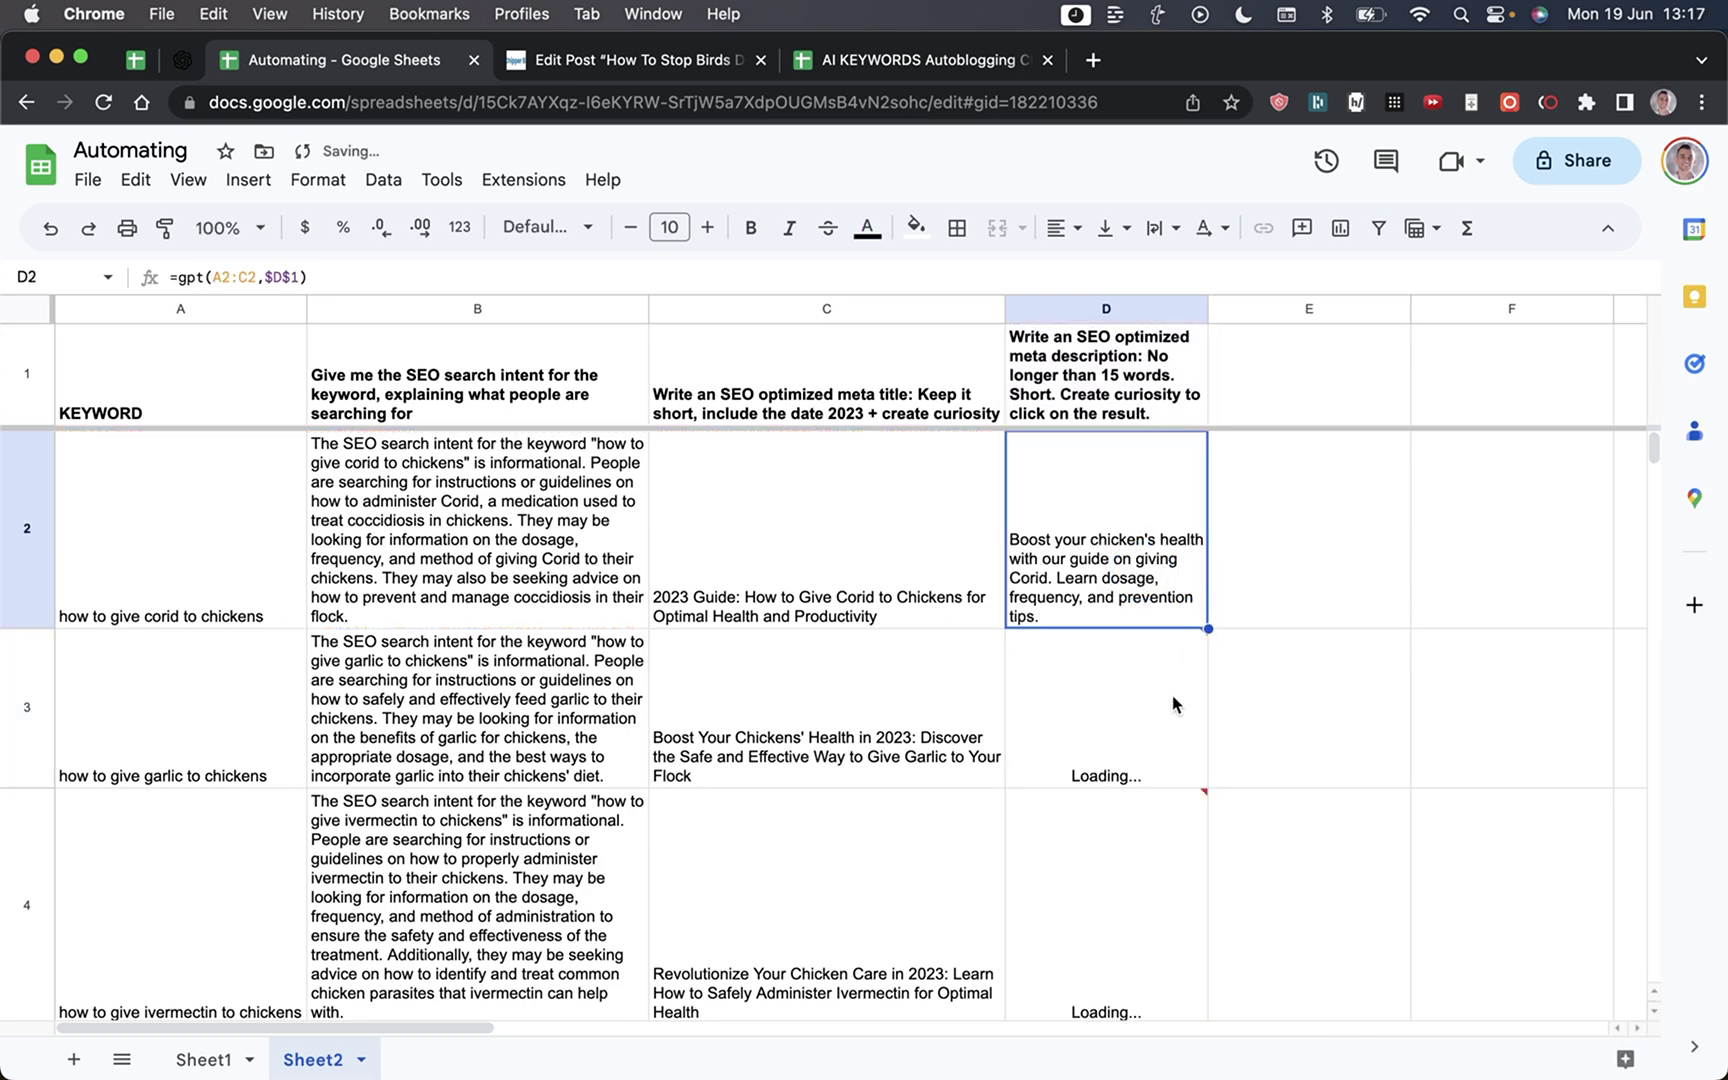
click(1099, 702)
click(1107, 540)
key(Down)
key(Down)
key(Down)
key(Down)
key(Up)
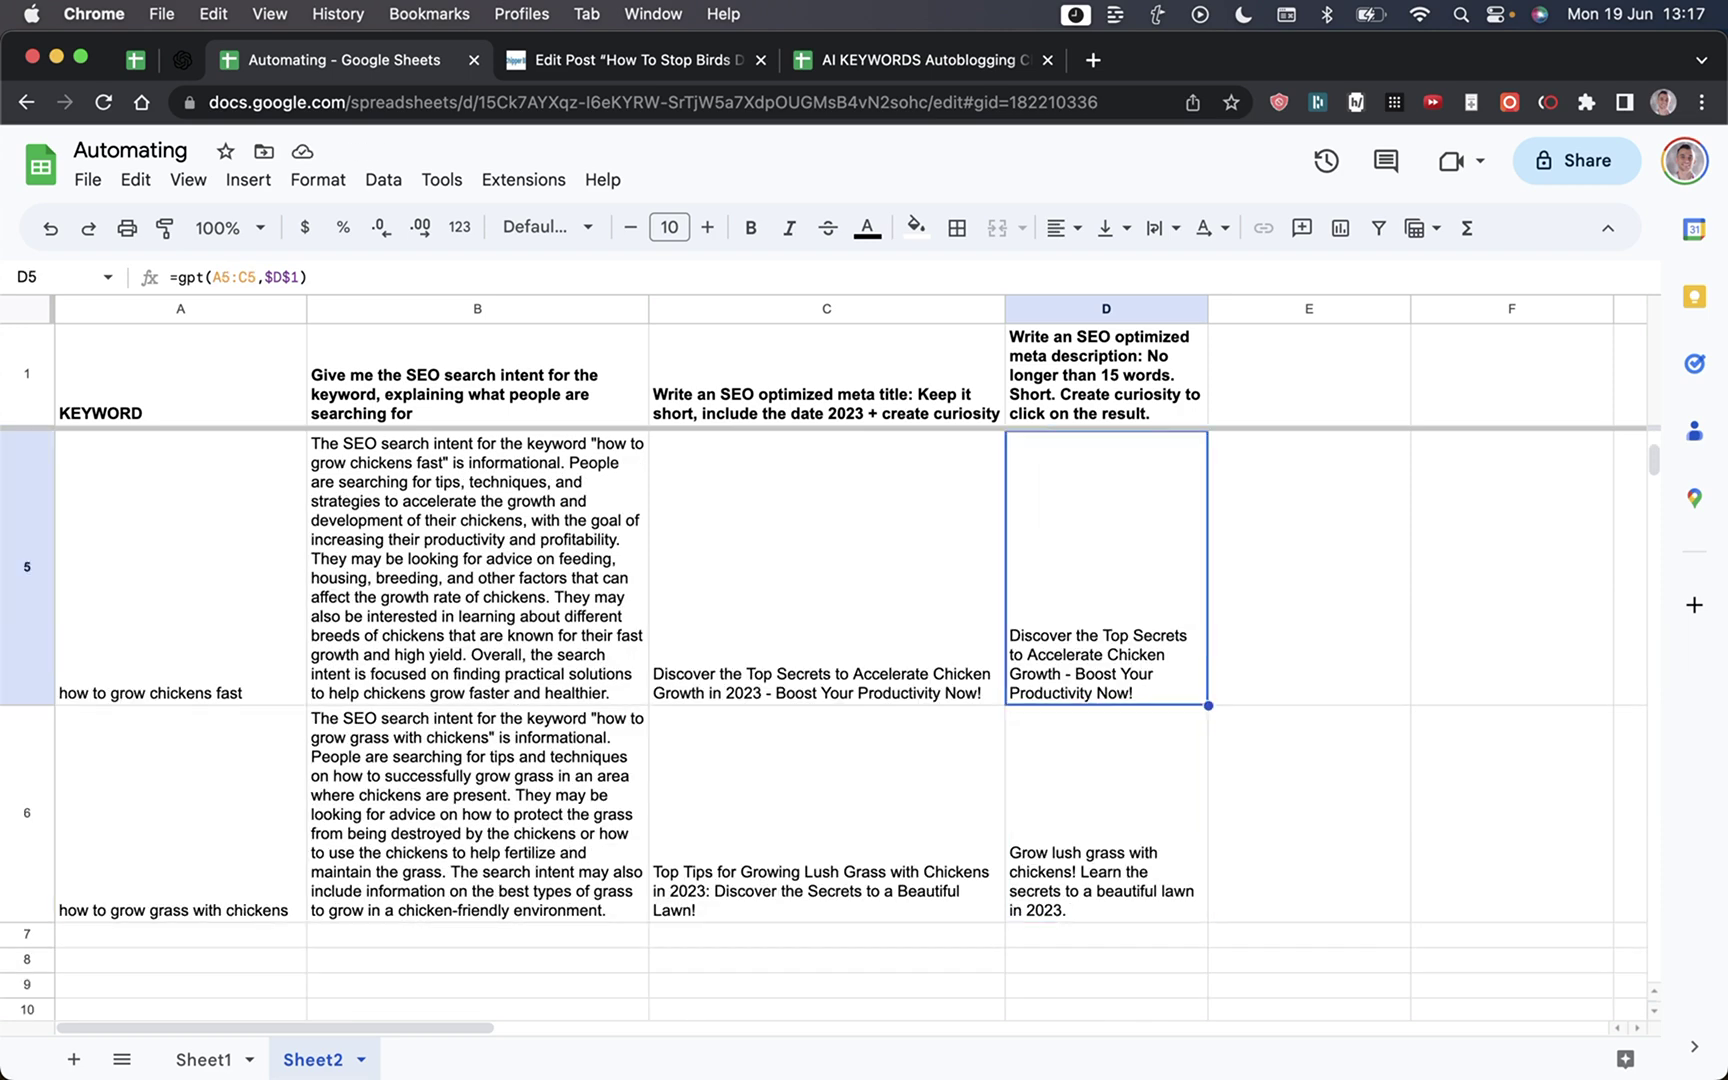
key(Up)
key(Up)
key(Up)
key(Up)
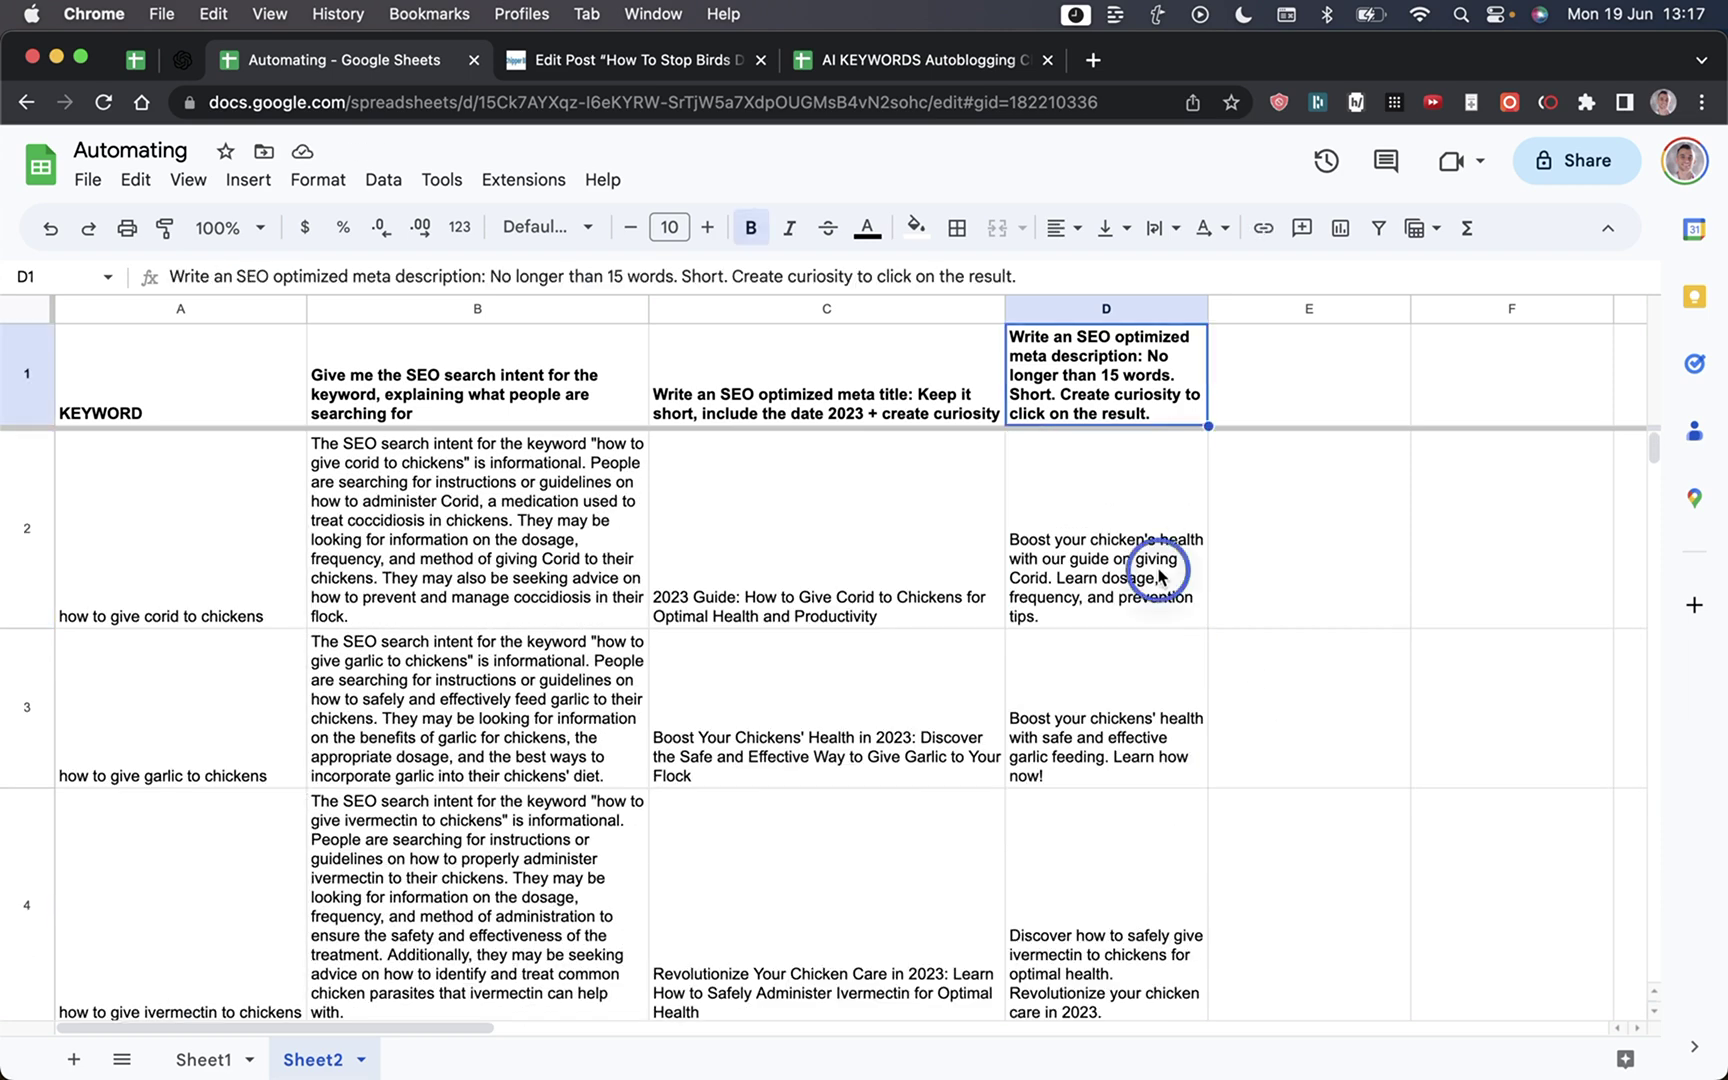
click(1157, 571)
key(Down)
click(1098, 1018)
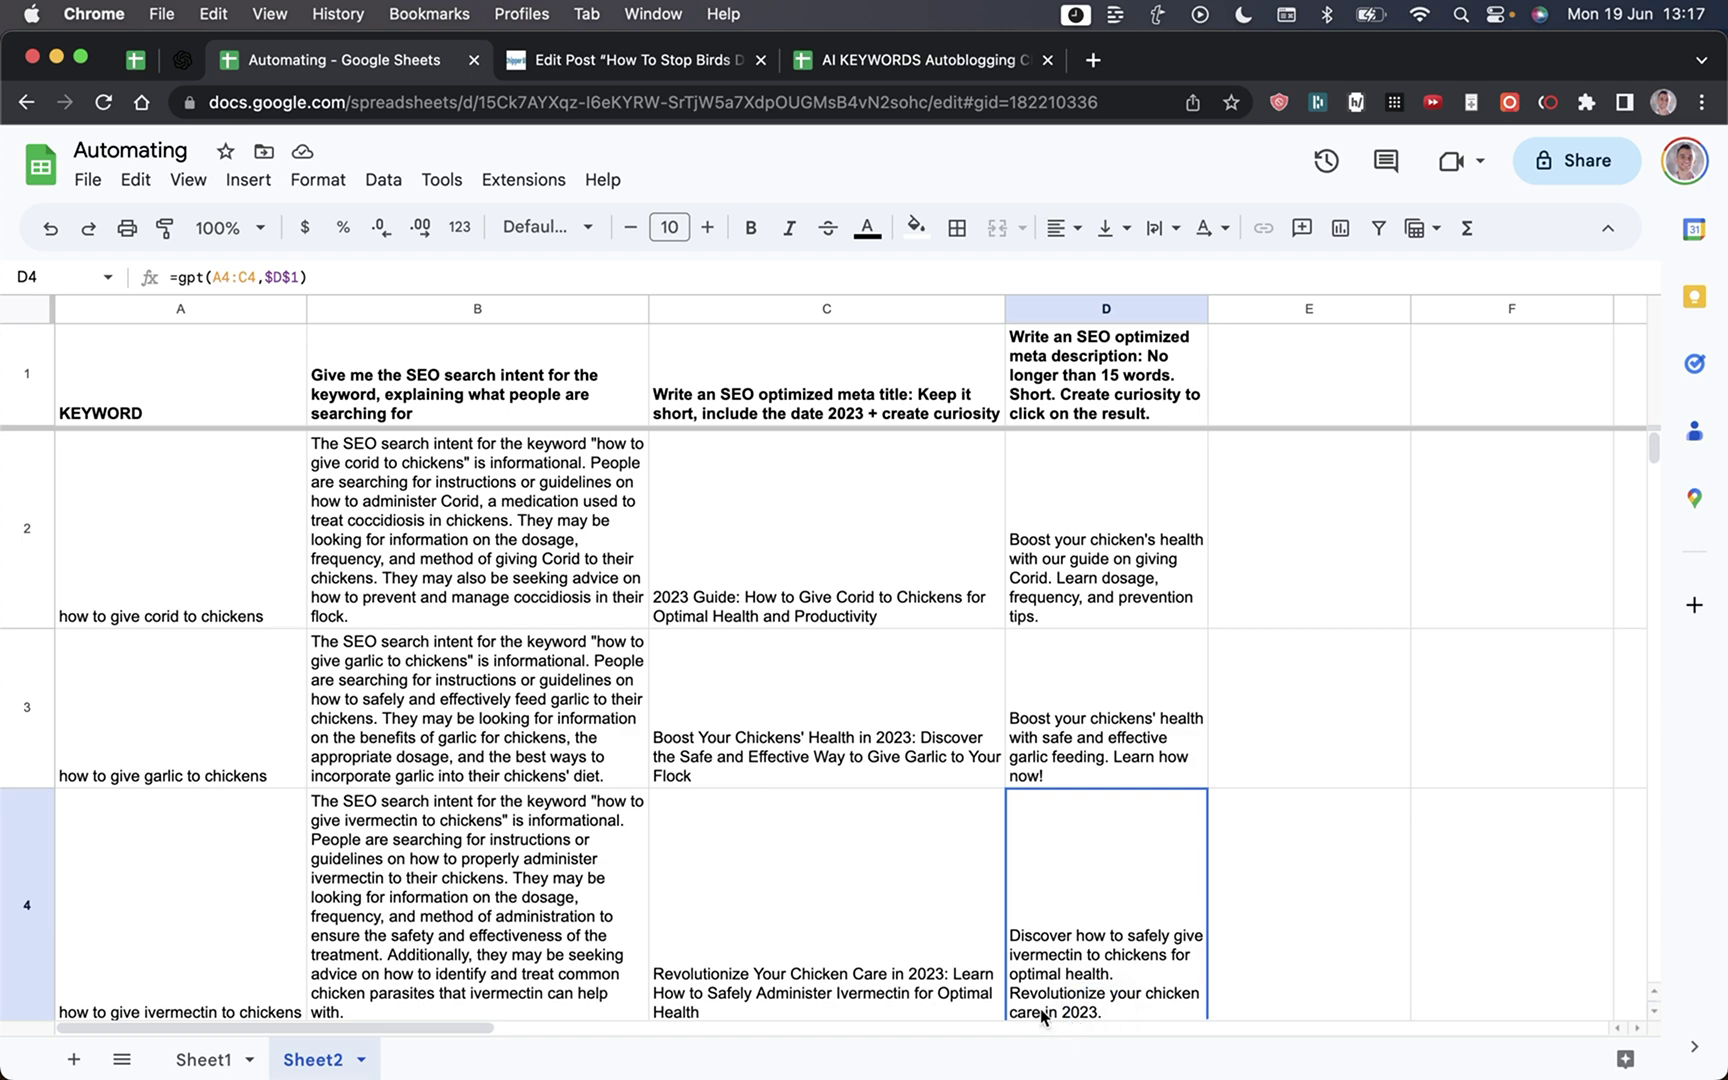
Step: Add the sentence "Include the main keyword." to the meta description prompt in D1
key(Home)
click(1008, 720)
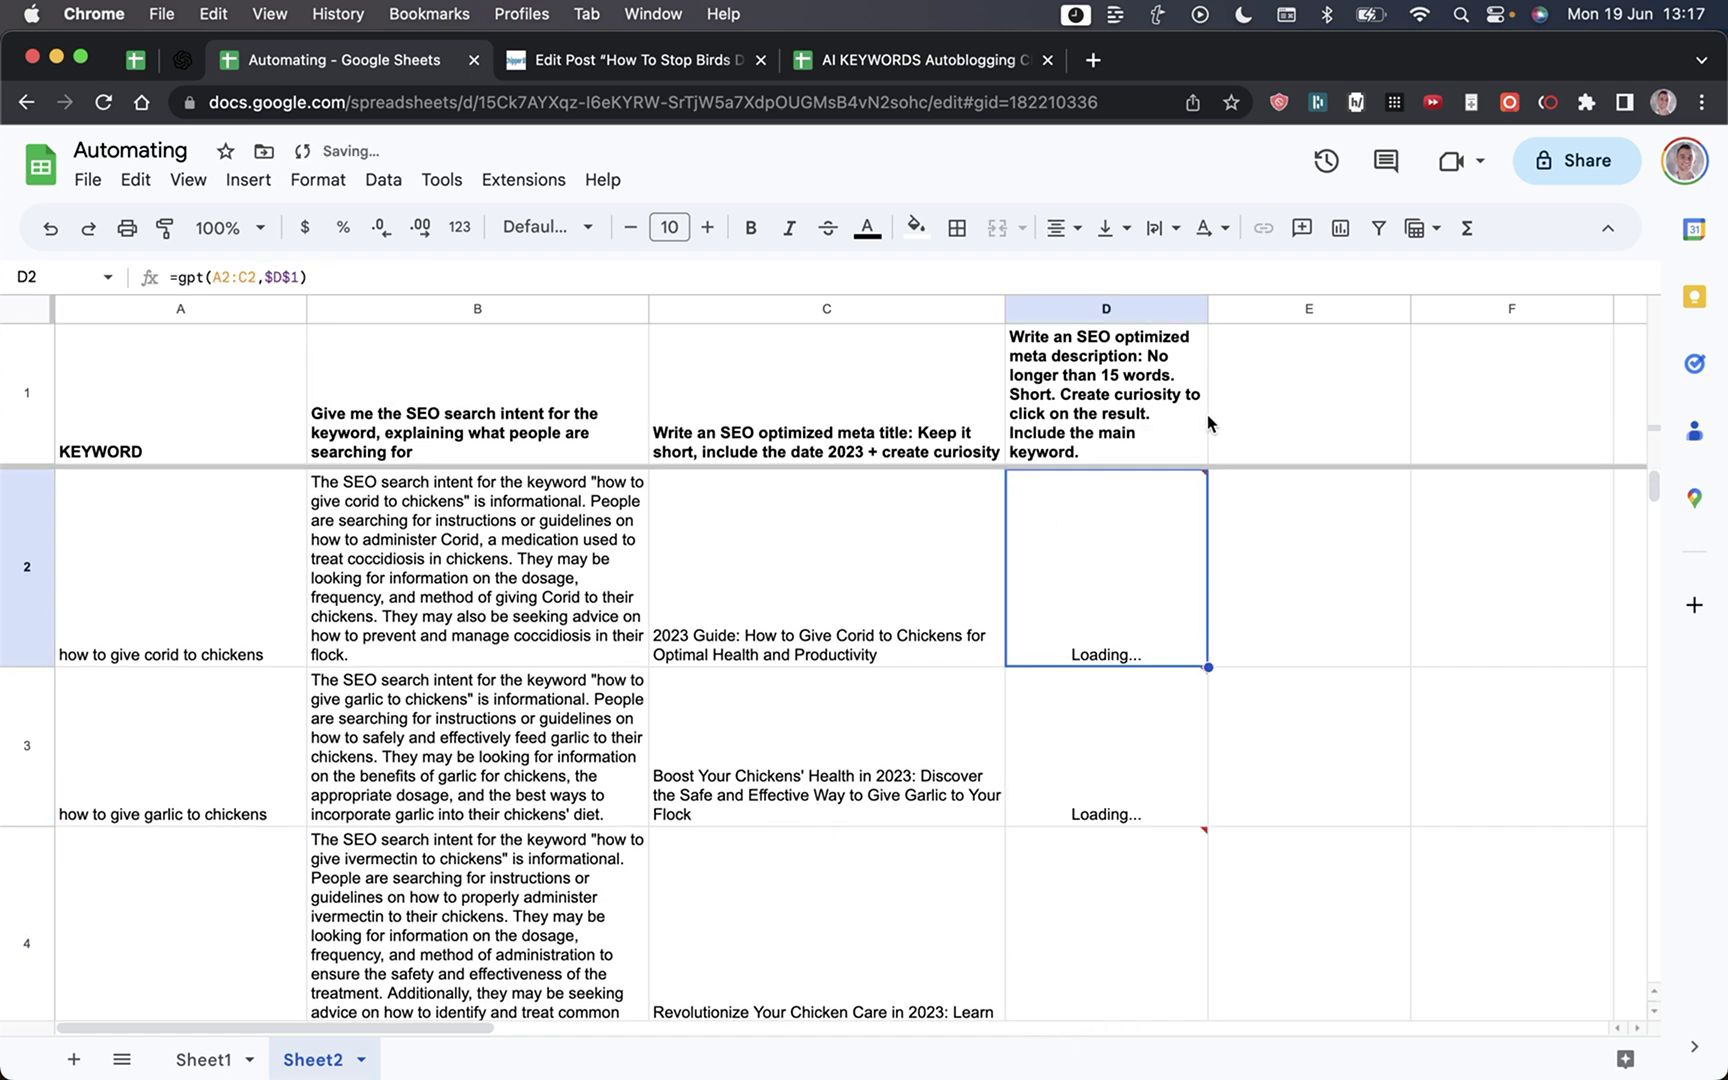
click(1152, 420)
double_click(1152, 420)
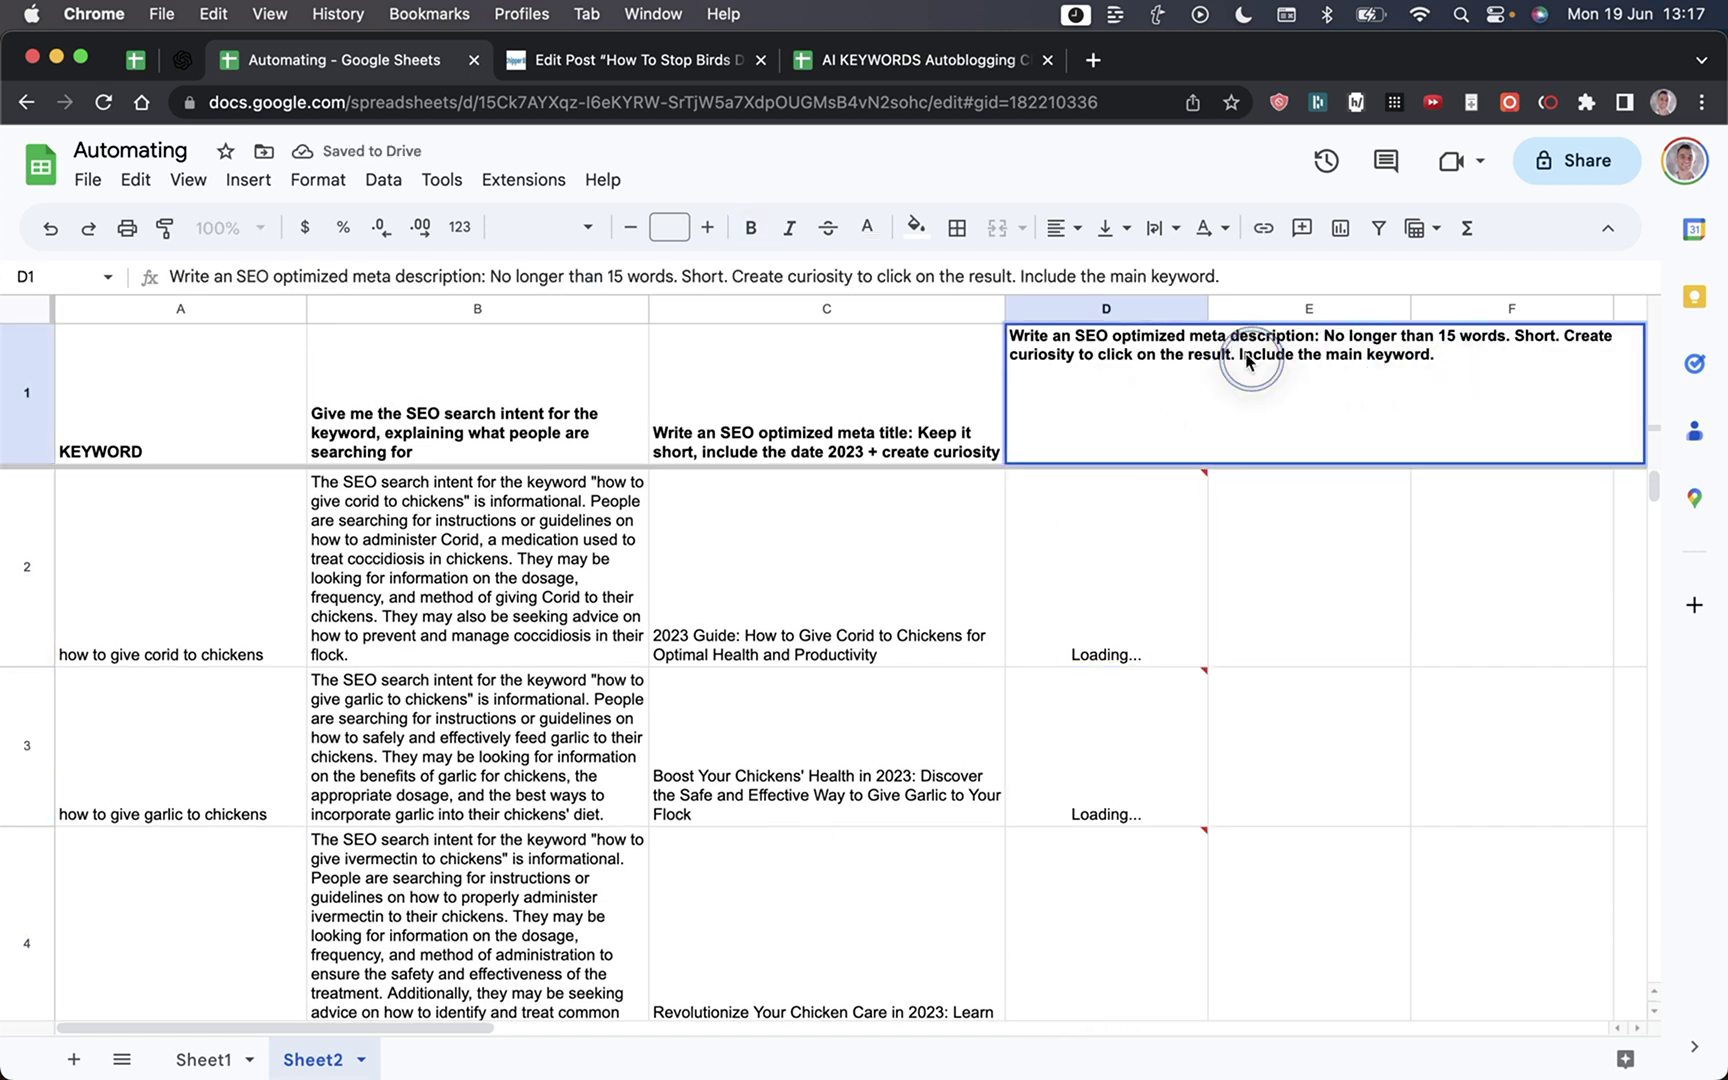
drag(1240, 355, 1436, 355)
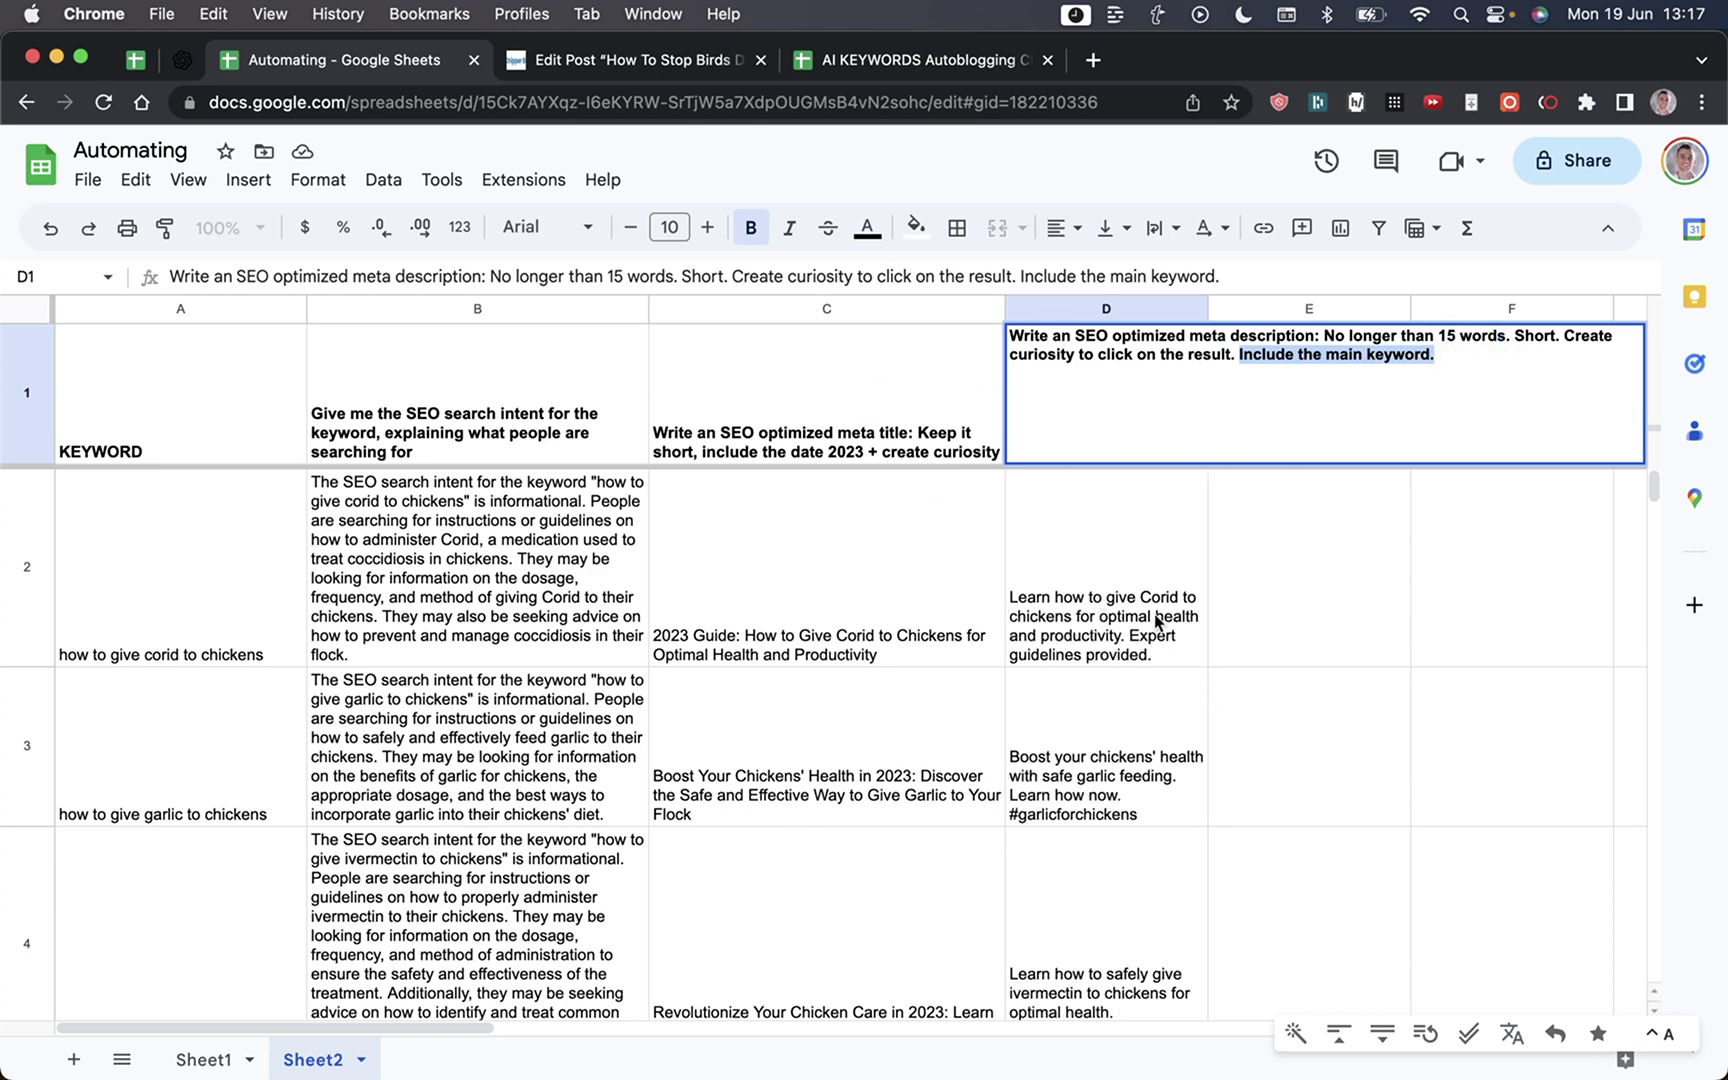
Step: Compare row 6's keyword, title and description, and append ". Make sure it's no longer than 8 words." to the title prompt in C1
scroll(600, 720, down, 5)
click(146, 828)
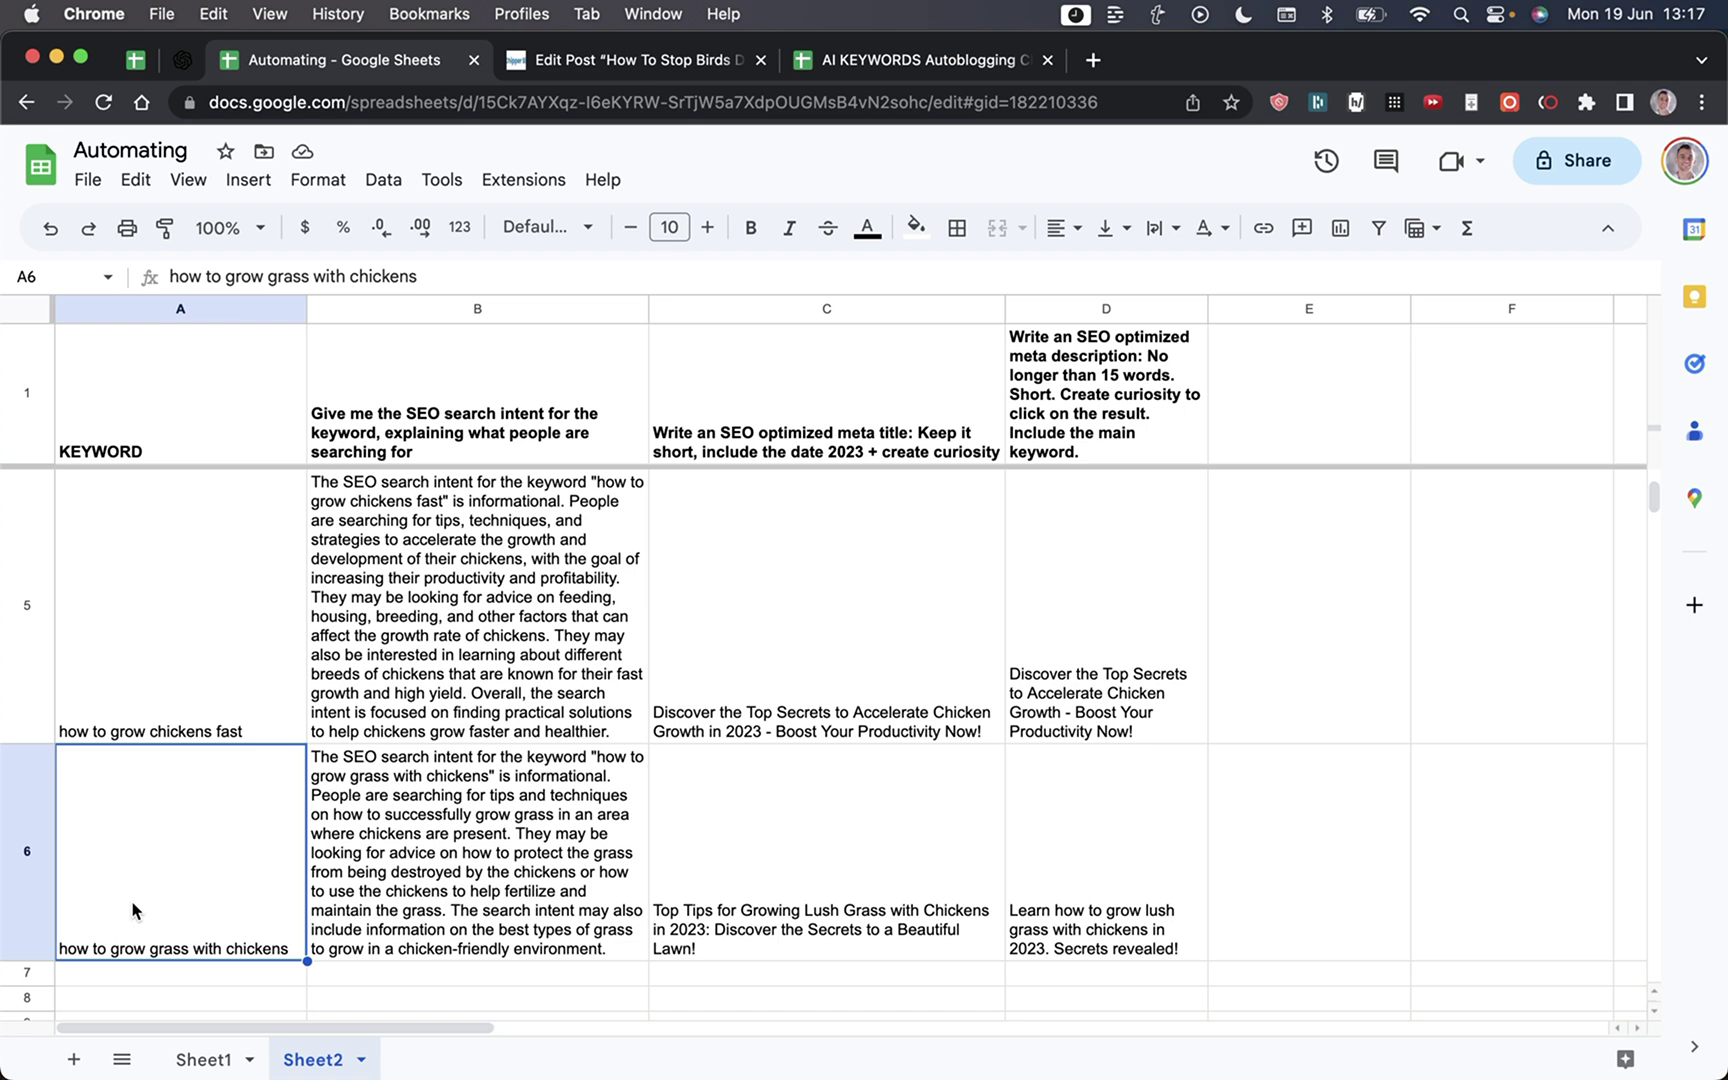
click(686, 826)
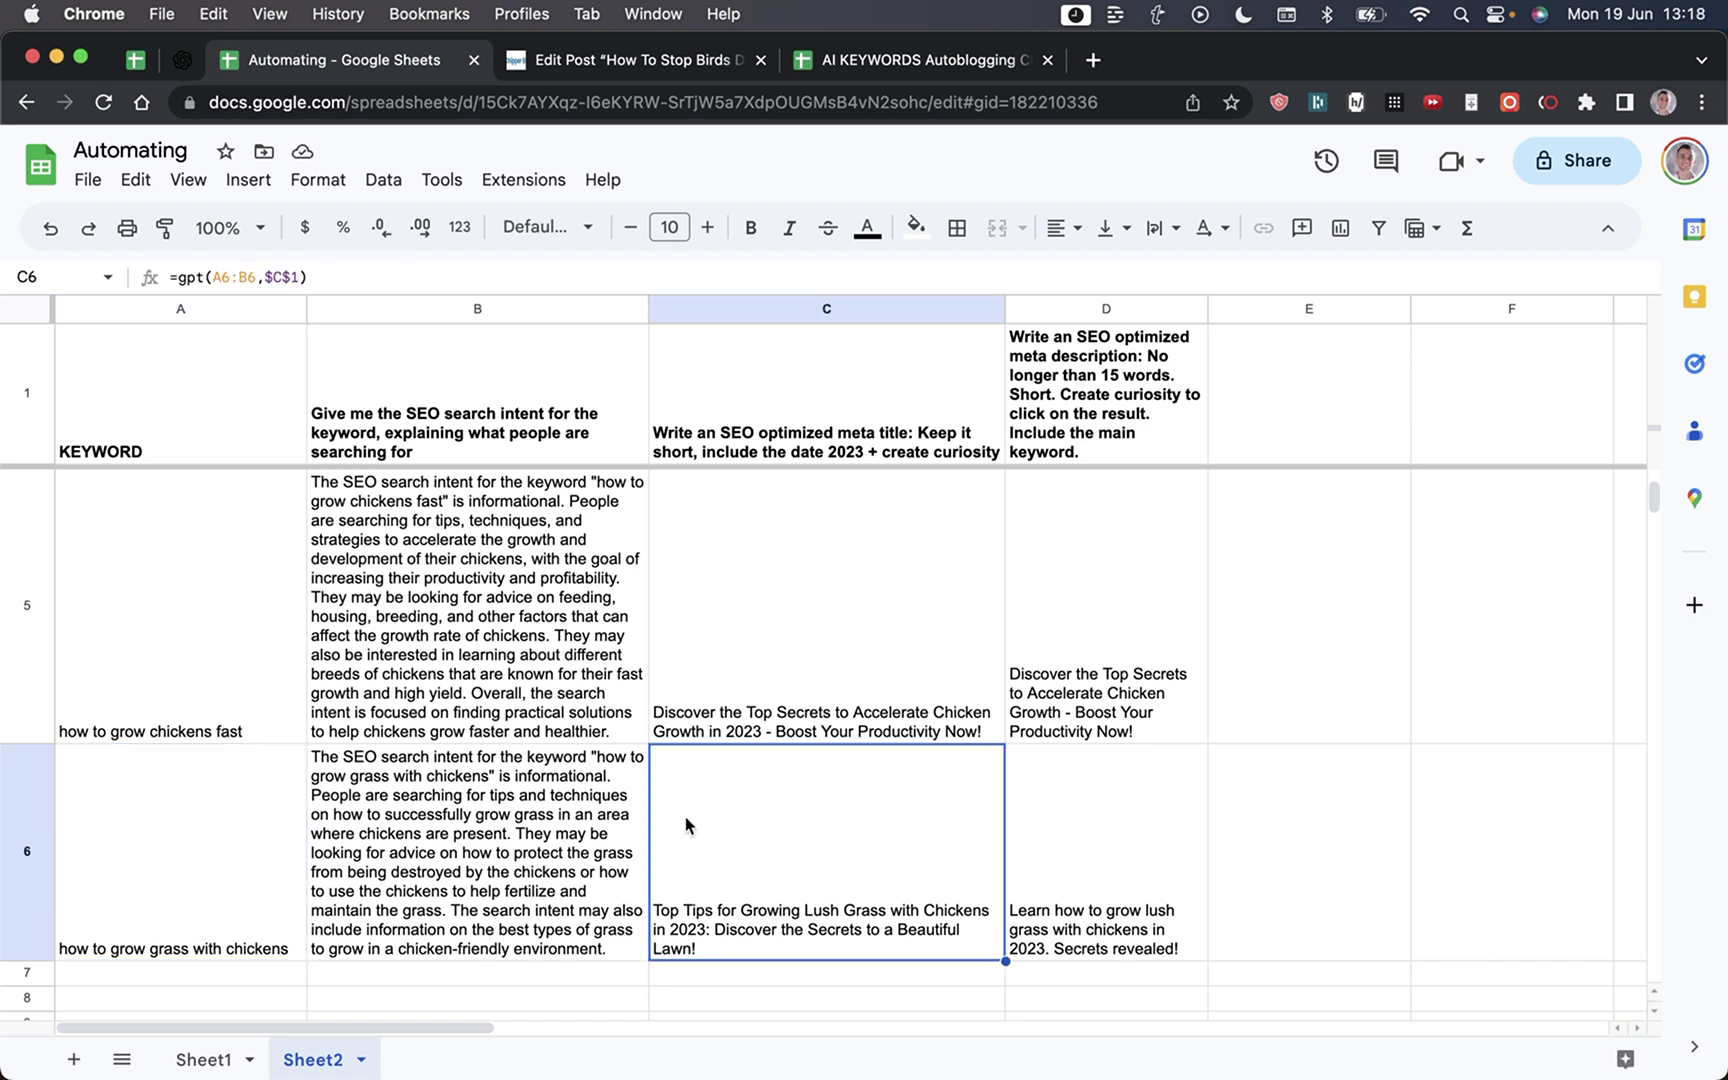
click(1113, 863)
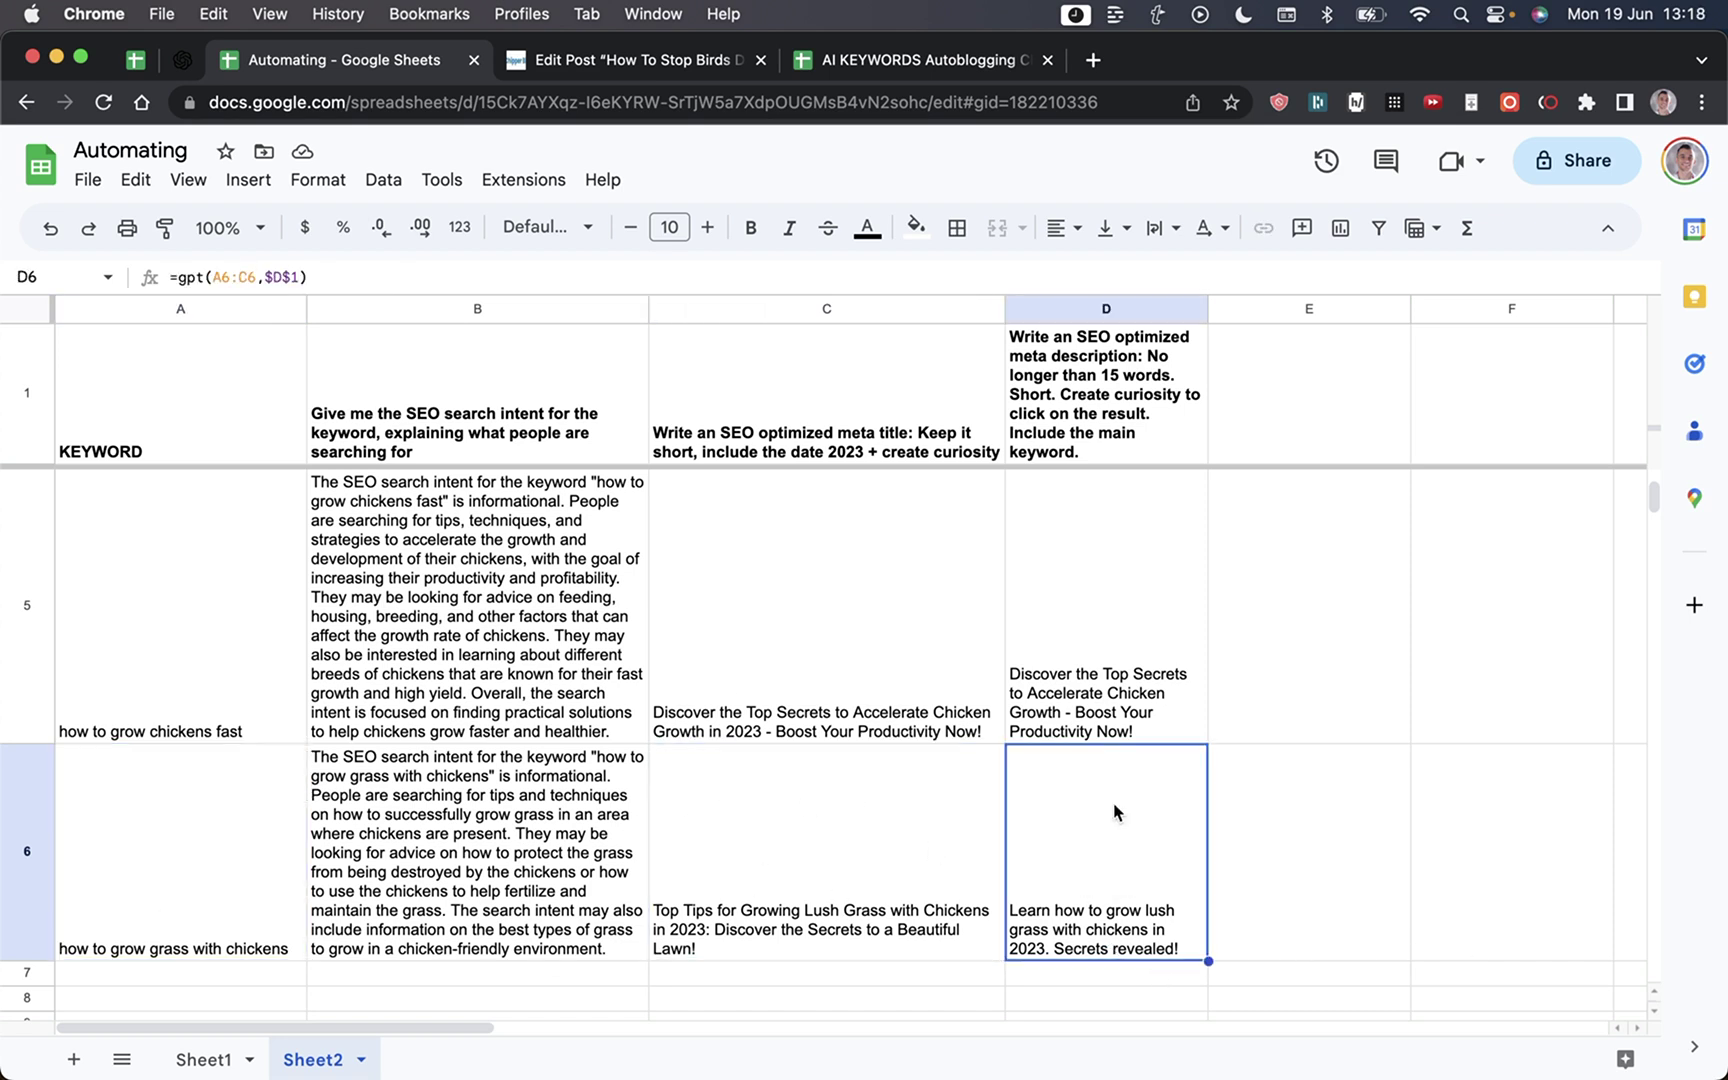
click(866, 393)
double_click(800, 400)
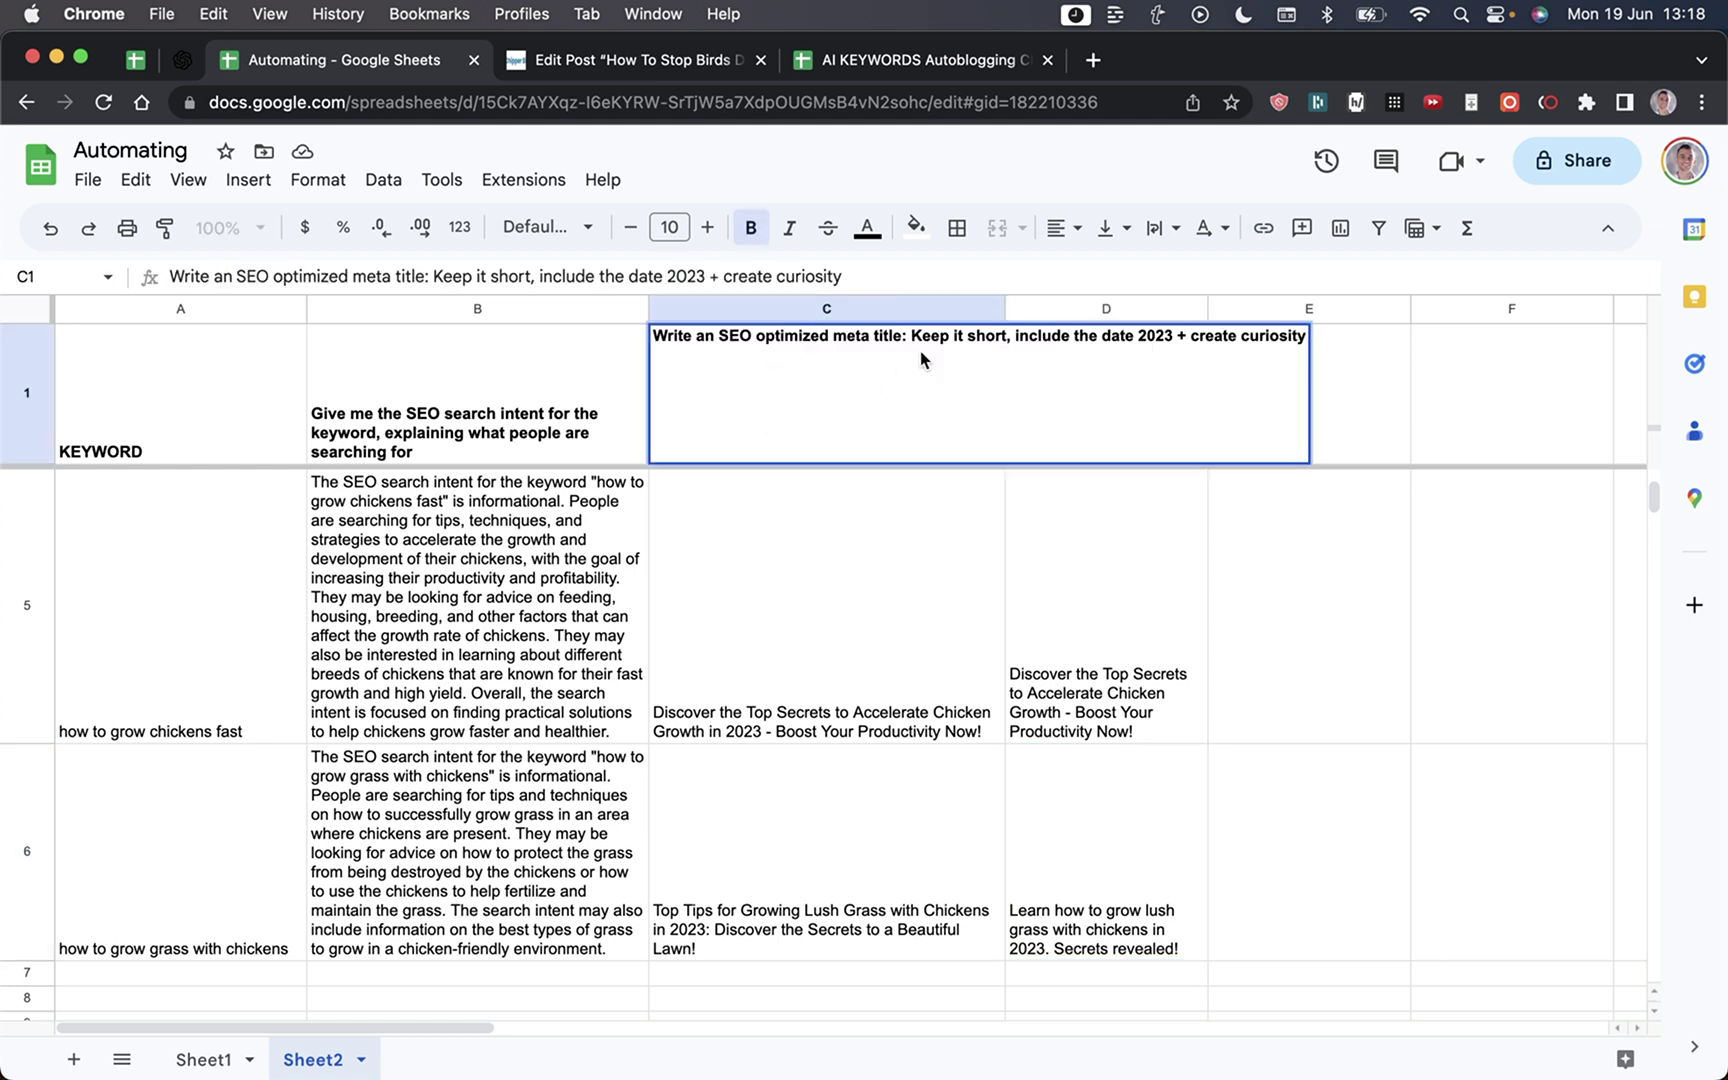
text(. Make sure it's no longer than 8 words.)
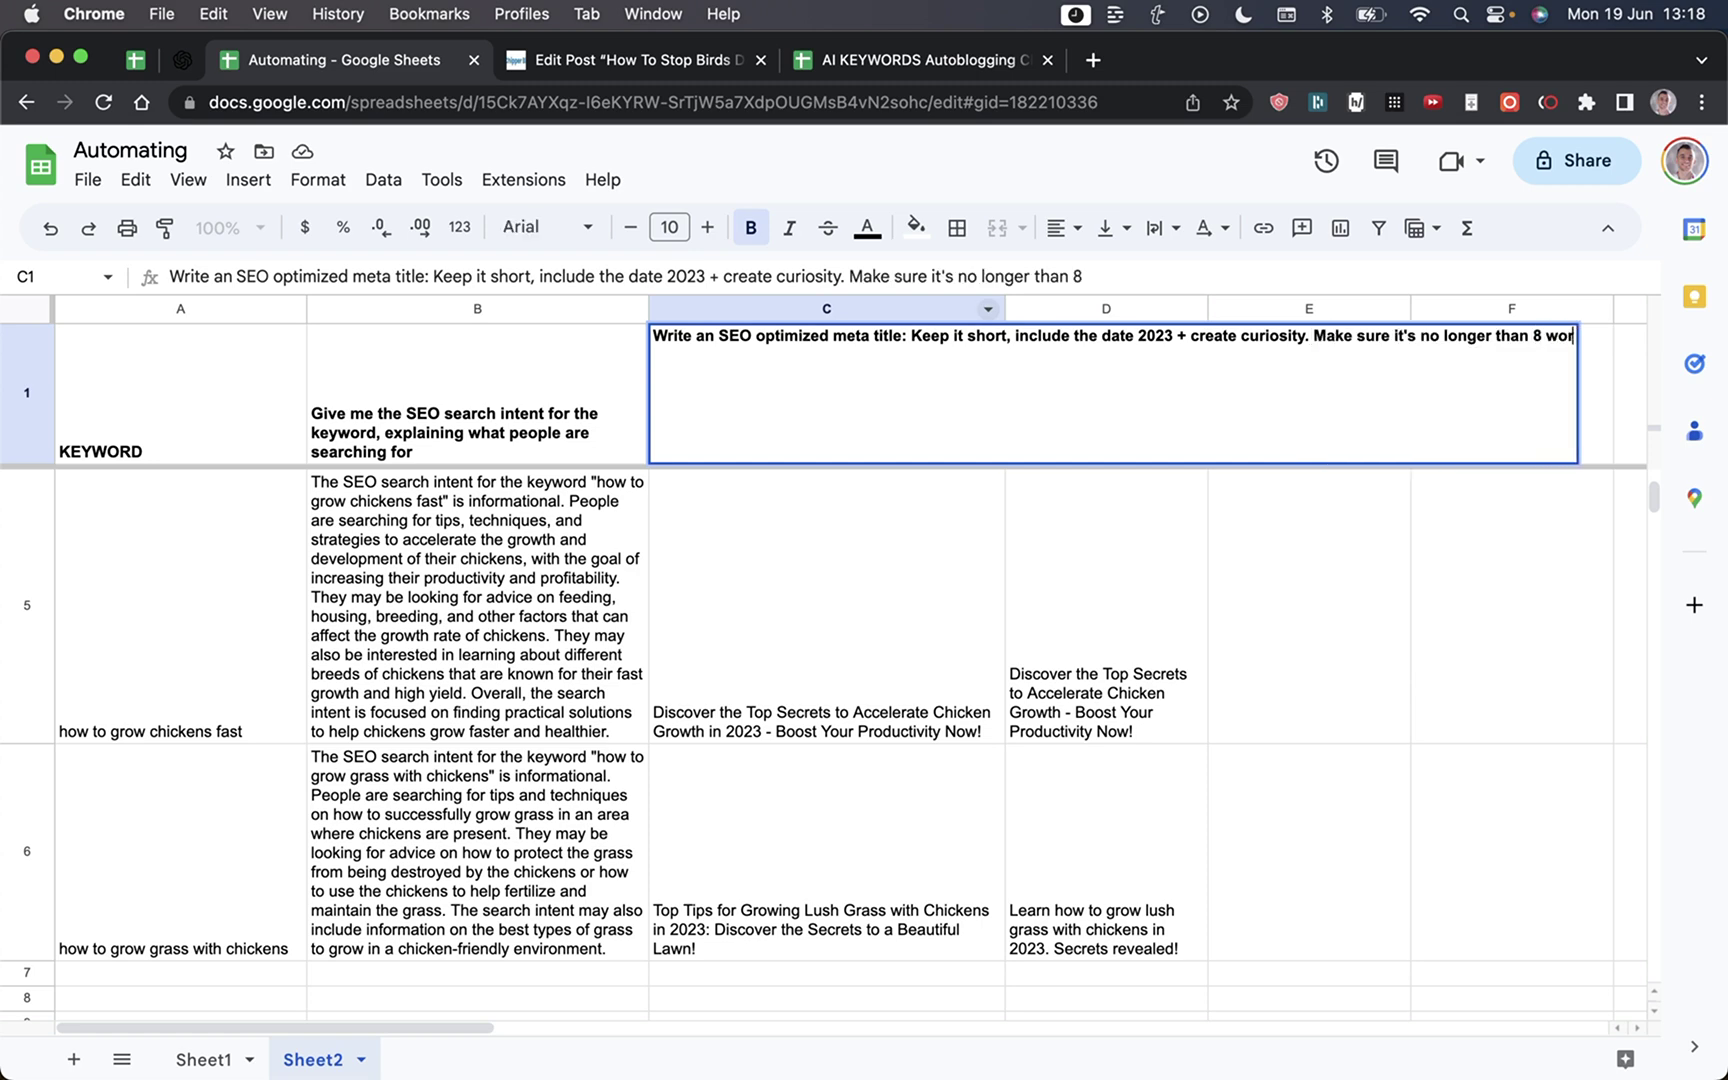
key(Return)
Step: Read through the regenerated meta titles and meta descriptions against their keywords in rows 2 to 6
click(855, 798)
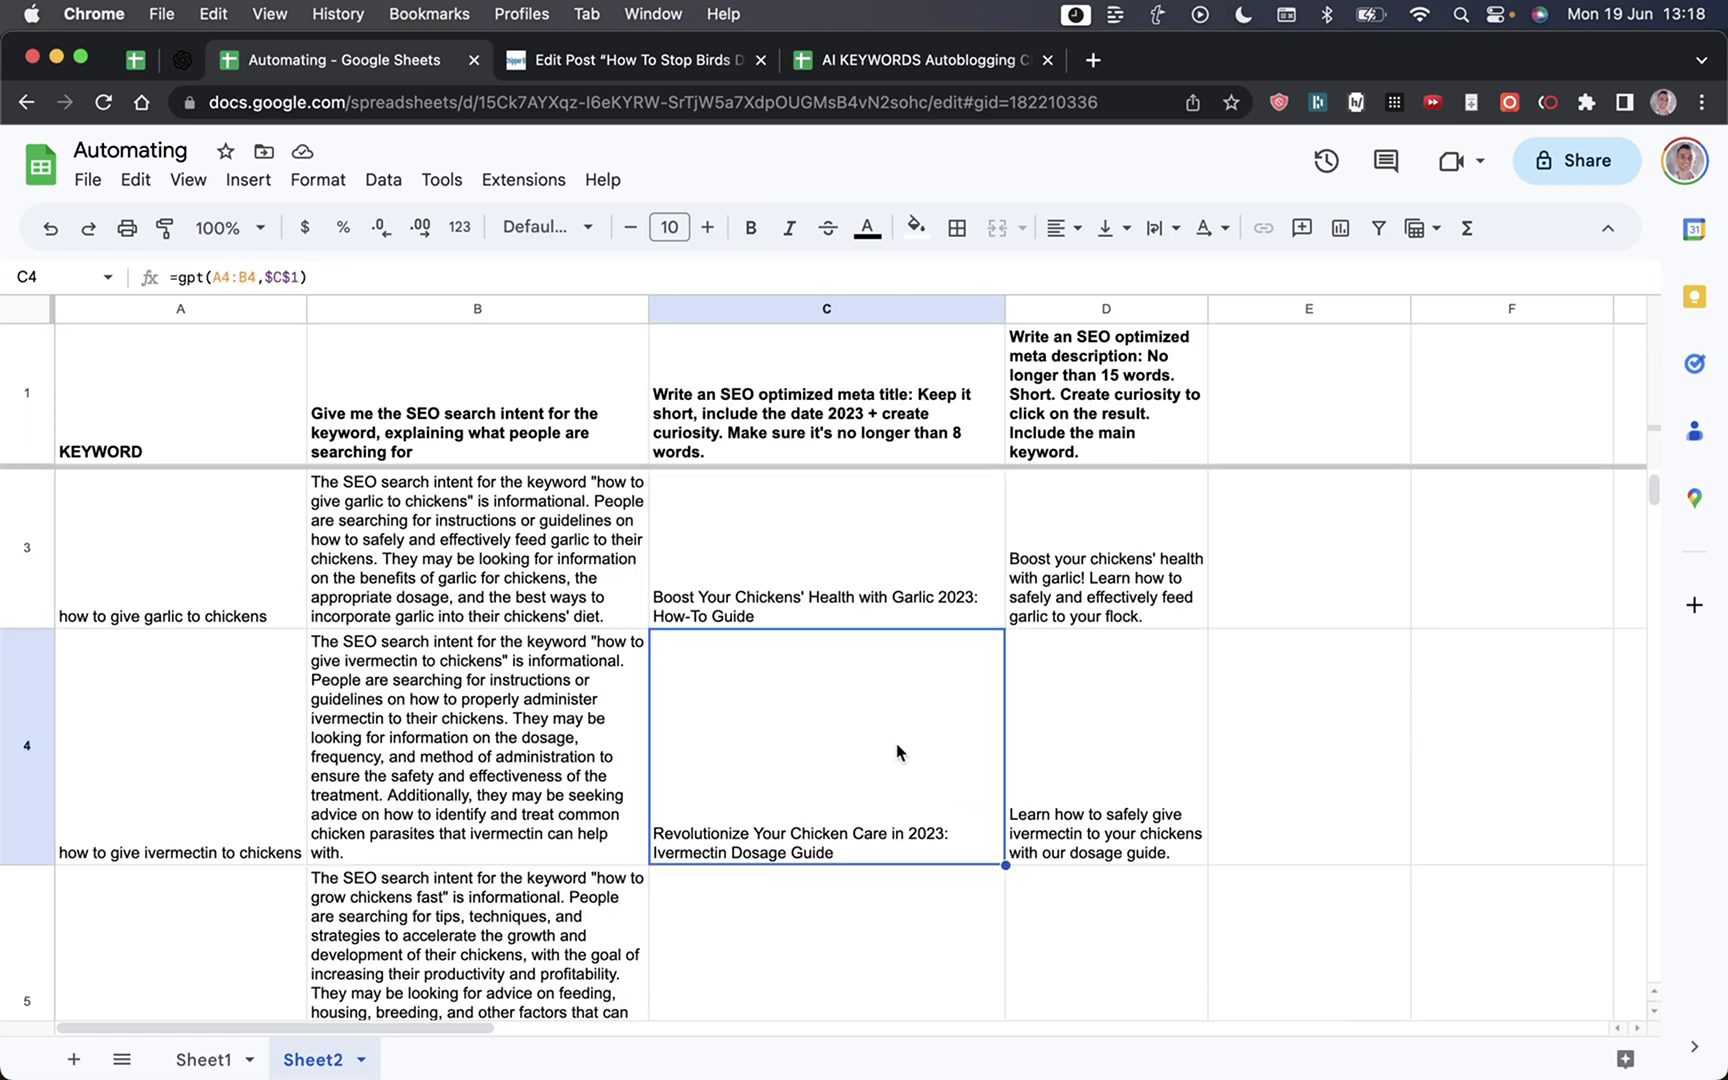
click(195, 762)
key(Right)
key(Right)
key(Right)
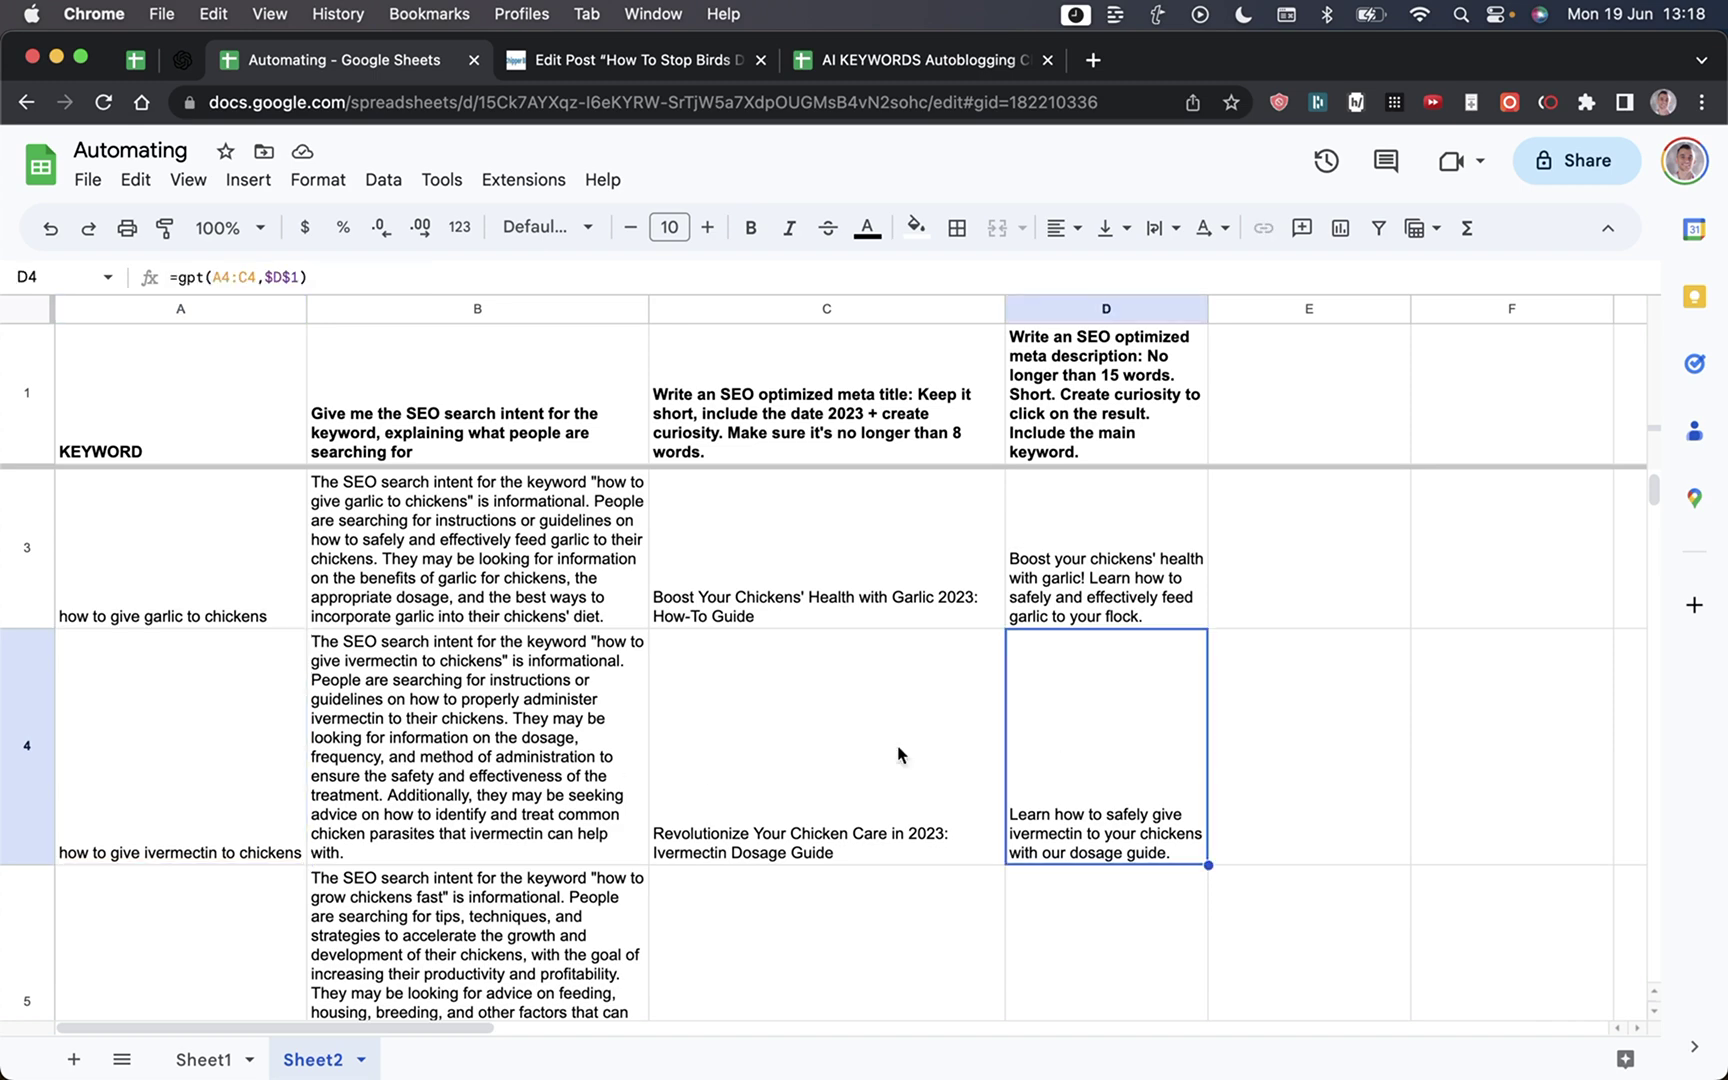
click(888, 853)
key(Down)
key(Down)
key(Down)
key(Up)
key(Up)
key(Up)
key(Up)
key(Up)
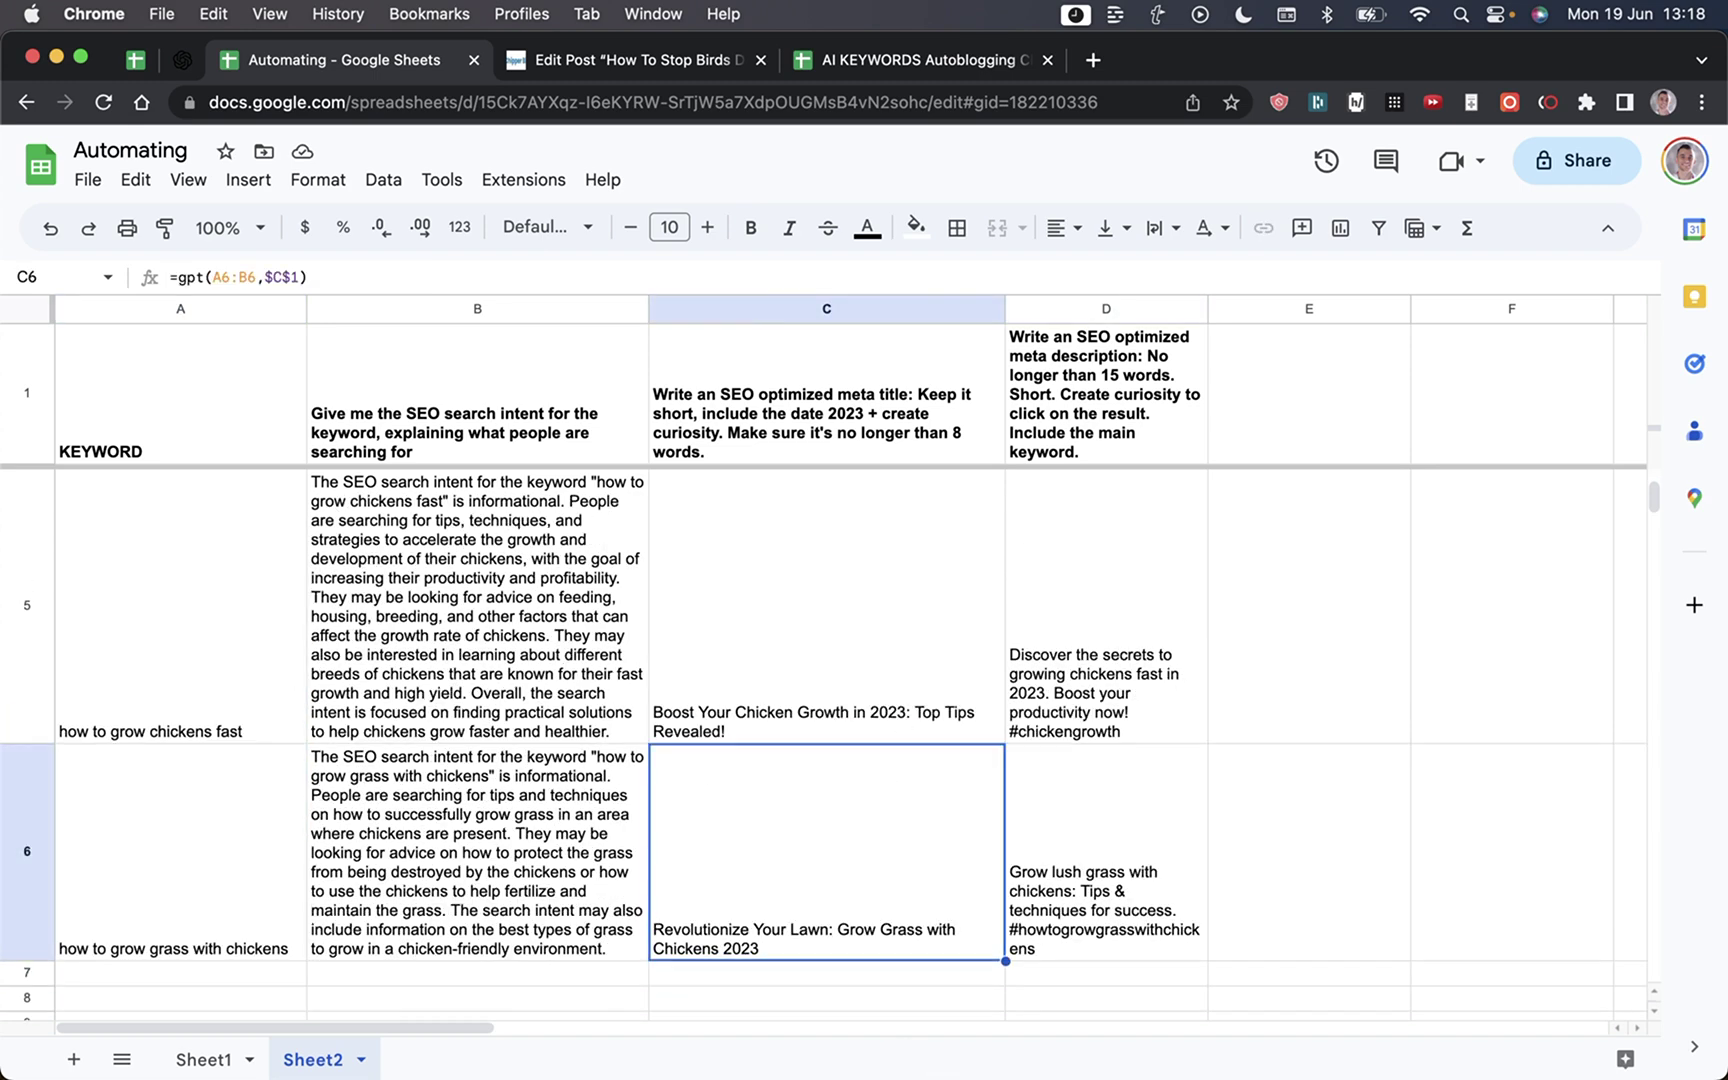
key(Right)
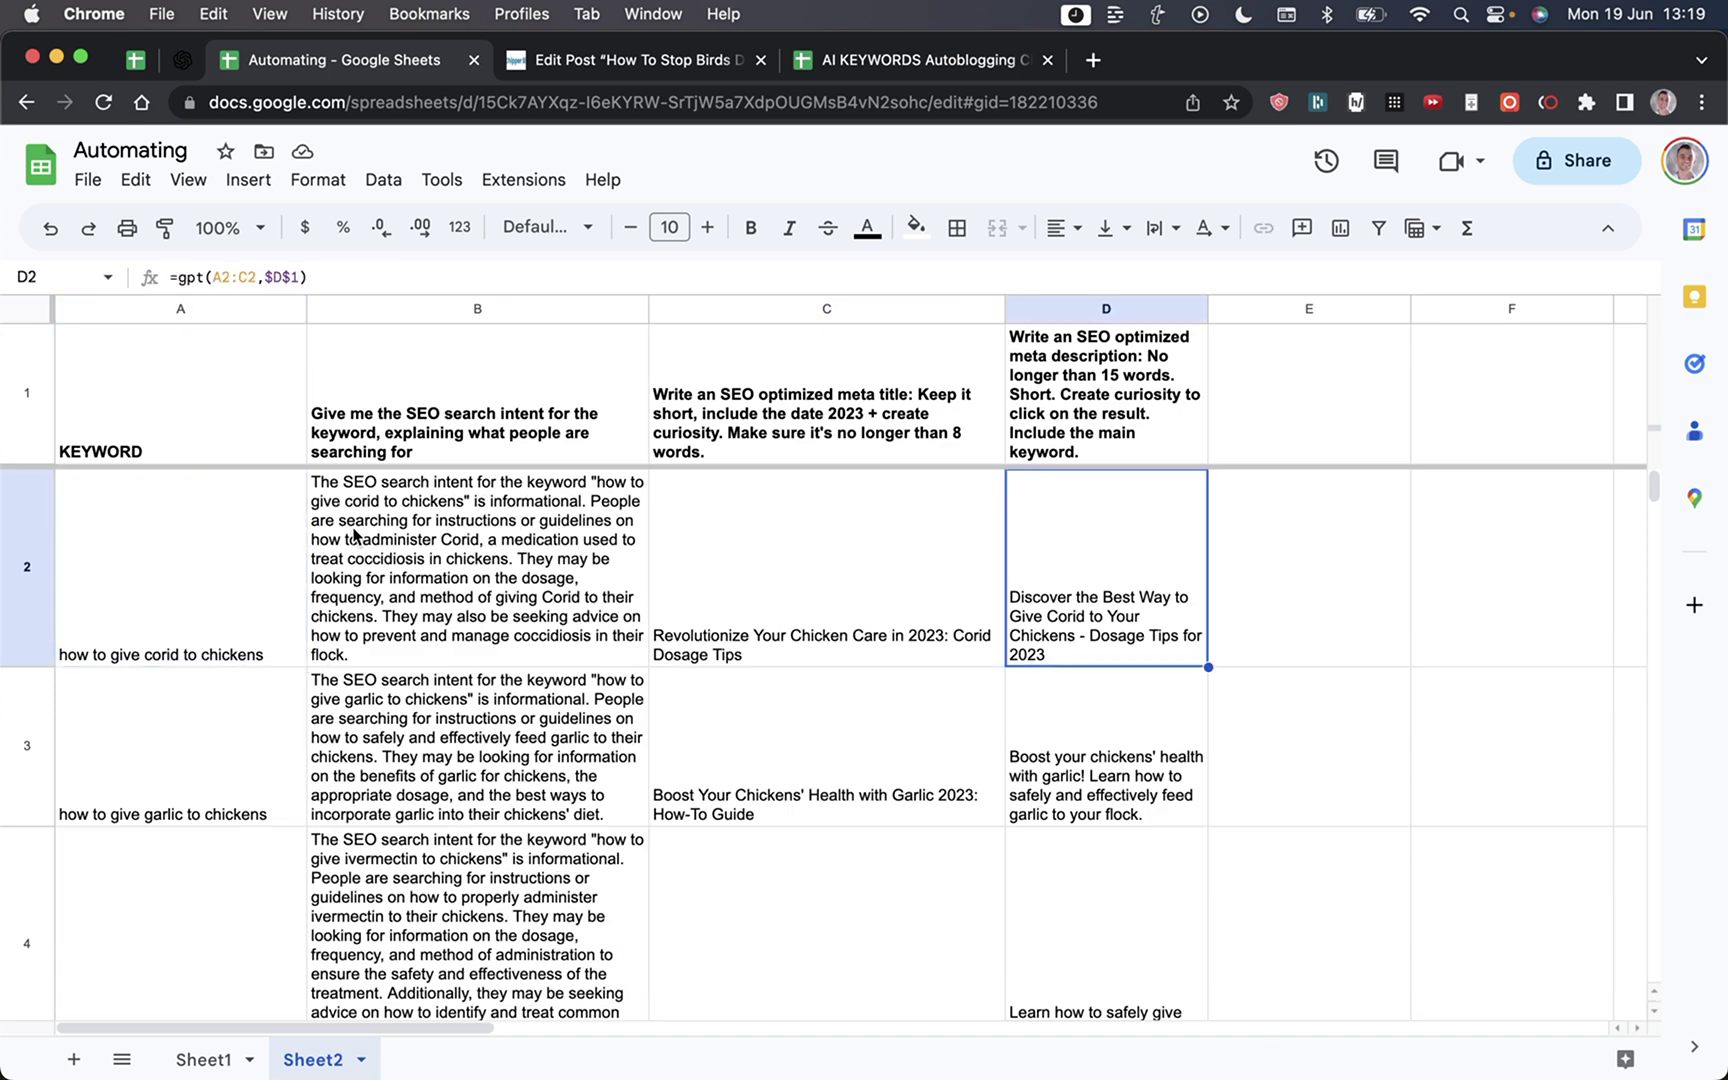
Step: Enter "Write a short article outline for SEO optimized blog. New header on each line, using roman numerals. Just the headings." in E1
key(Up)
key(Right)
text(Write a short article outline for SEO optimized blog)
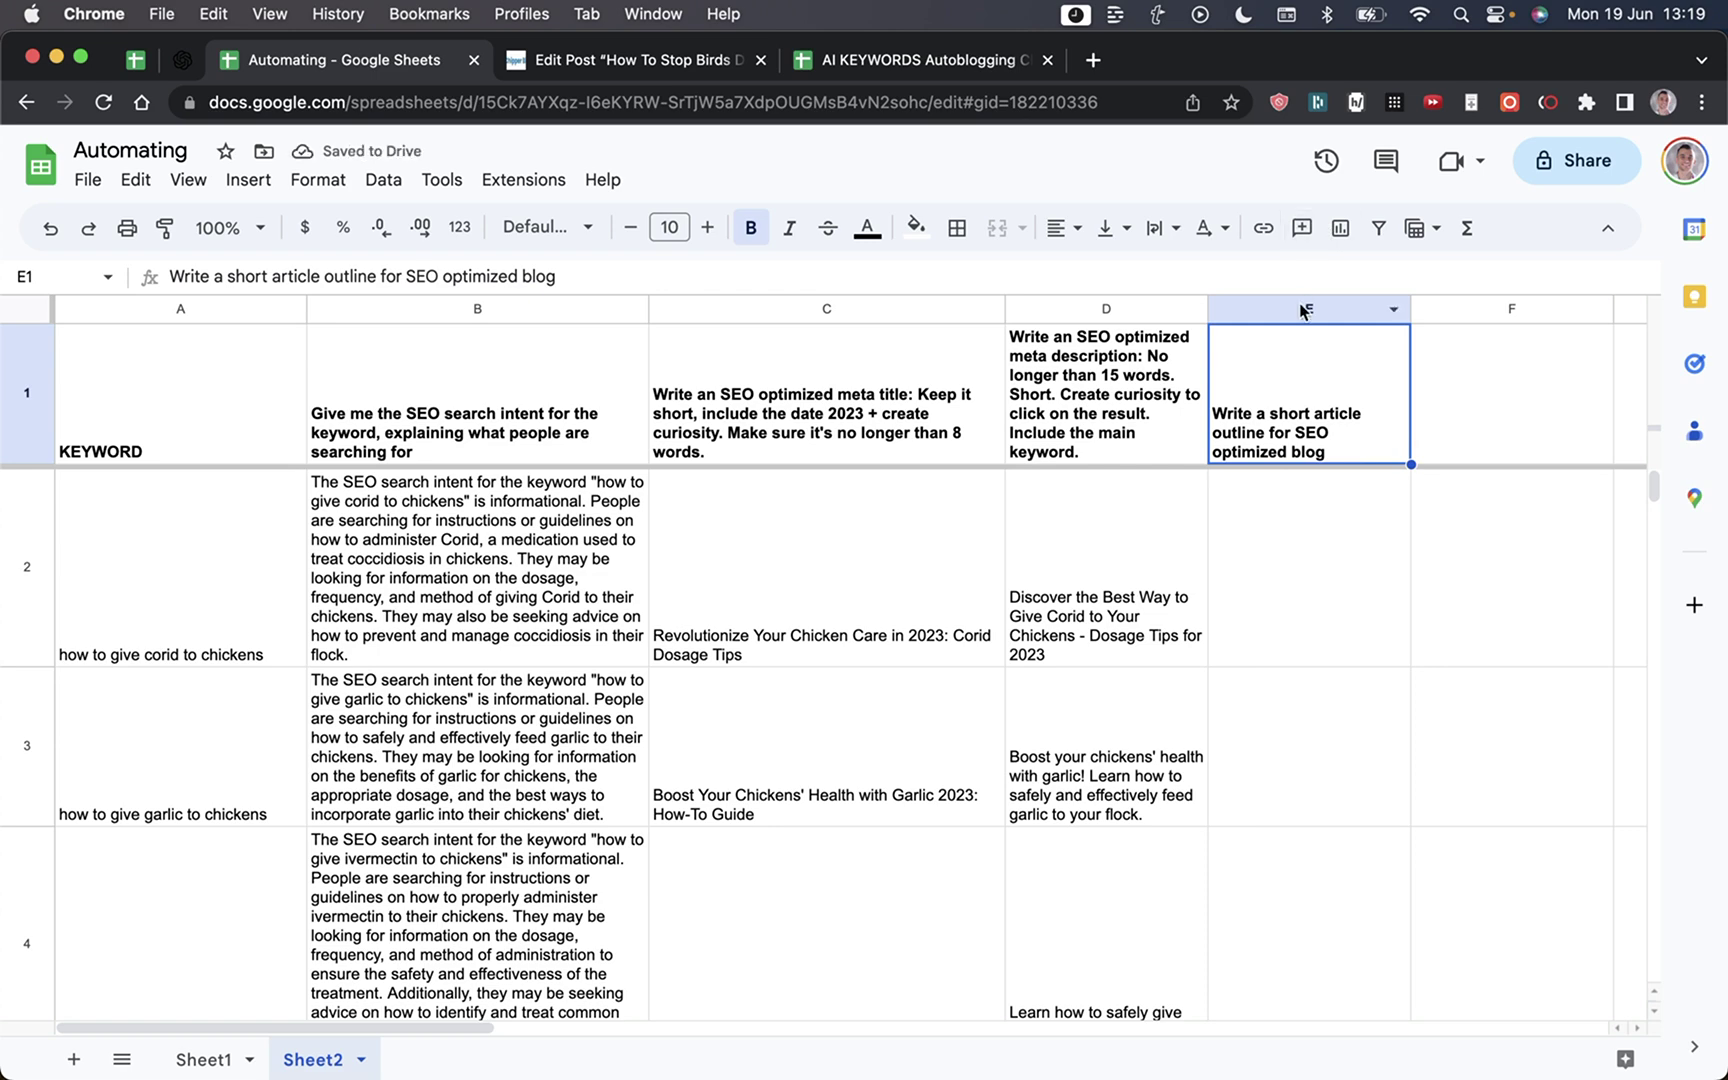
click(1308, 308)
click(1345, 425)
click(1256, 629)
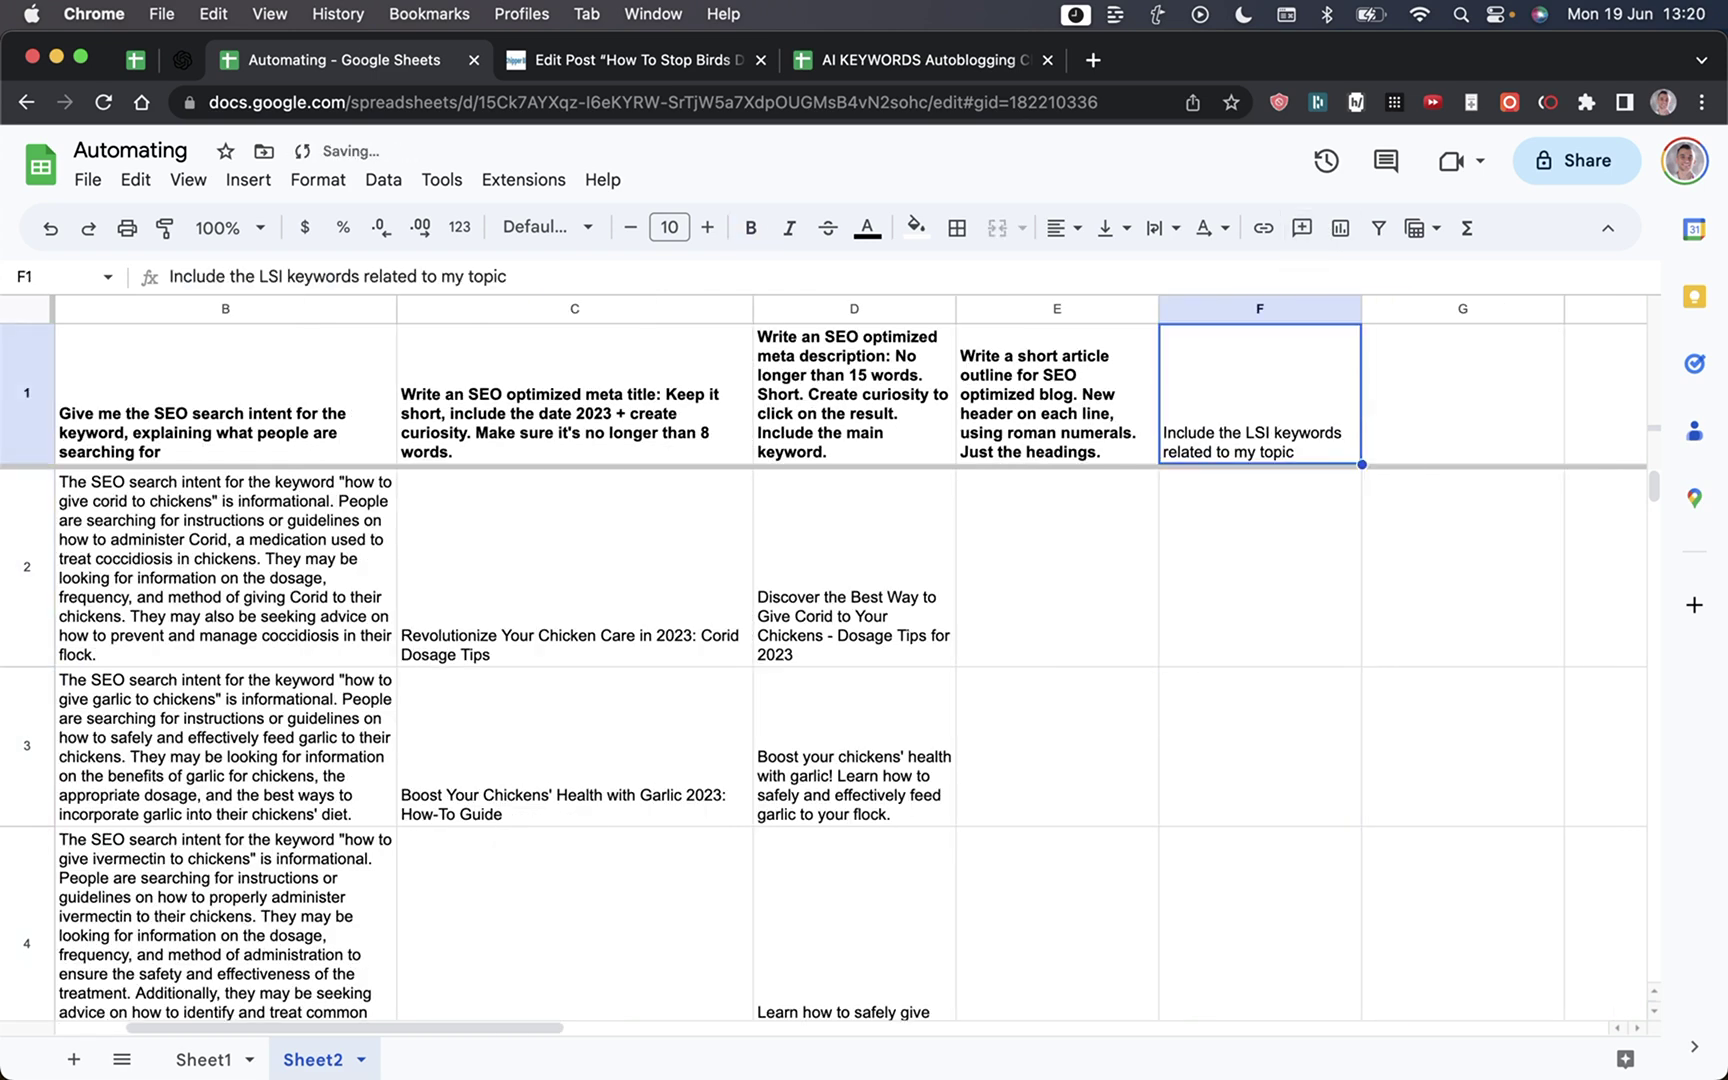
Step: Bold the LSI keywords prompt in F1 and freeze the first column so the keywords stay in view
click(1245, 355)
key(super+b)
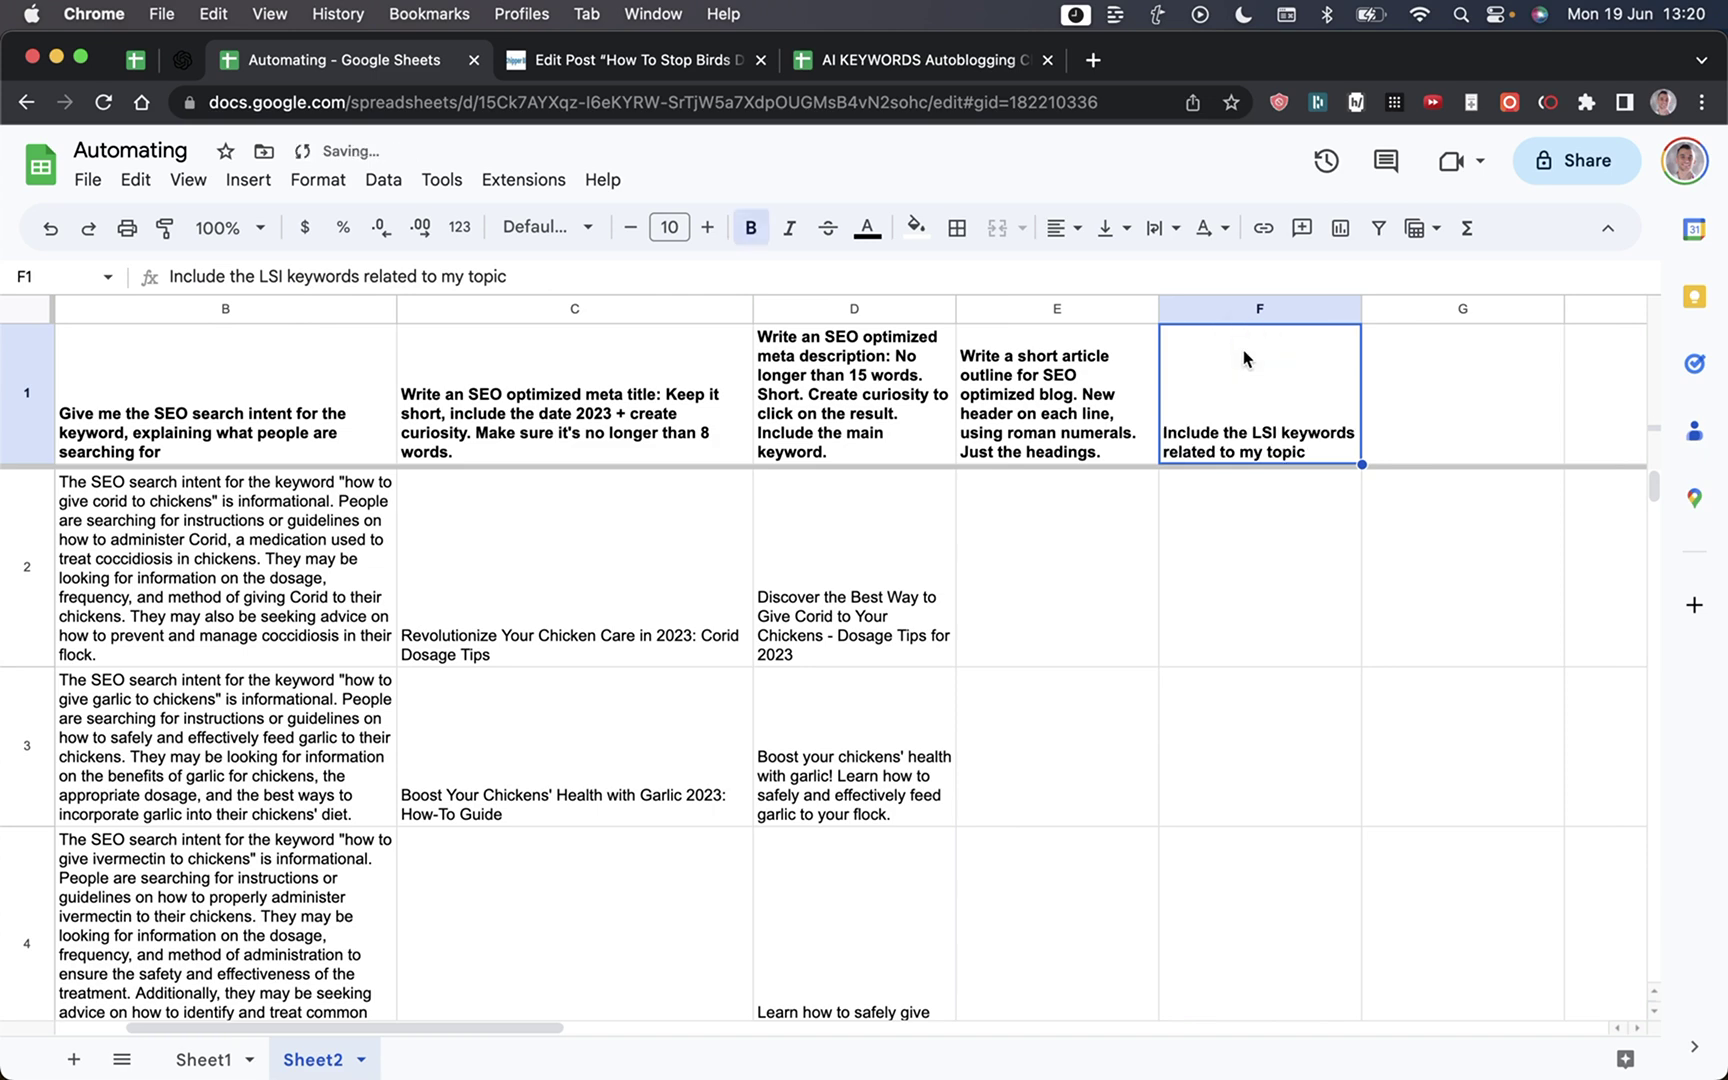
click(182, 179)
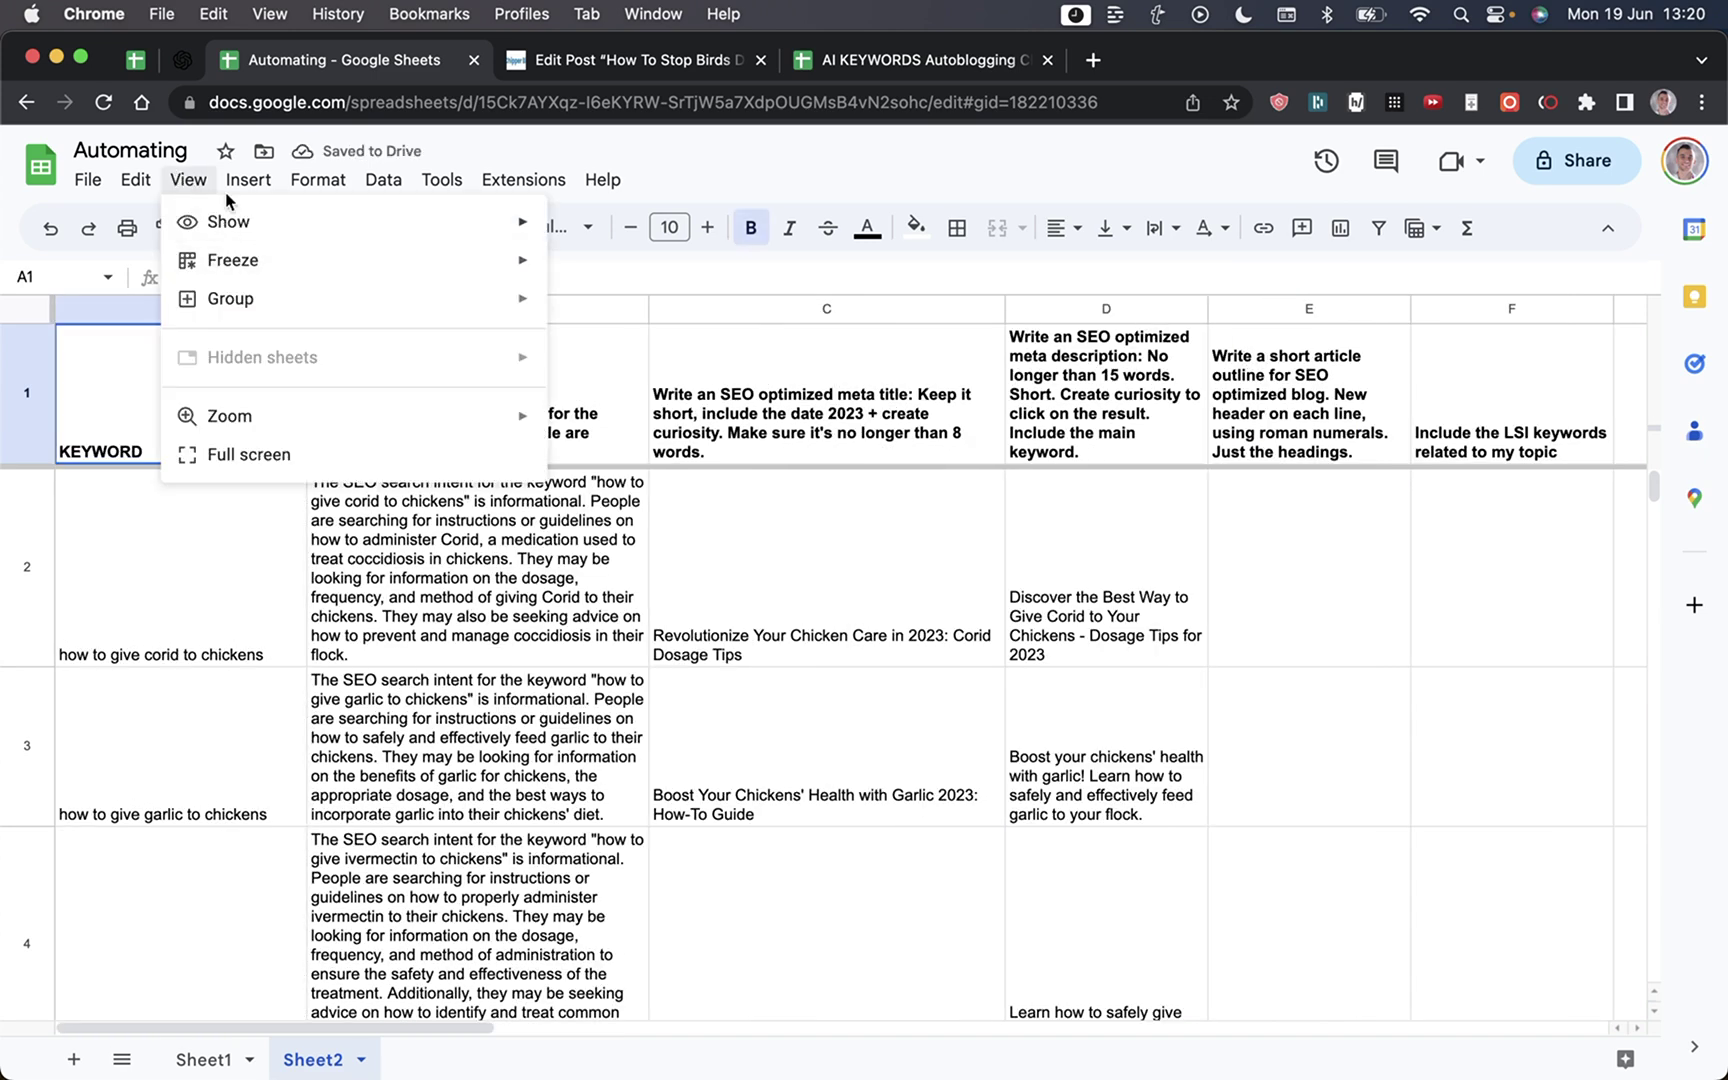
mouse_move(232, 260)
click(612, 452)
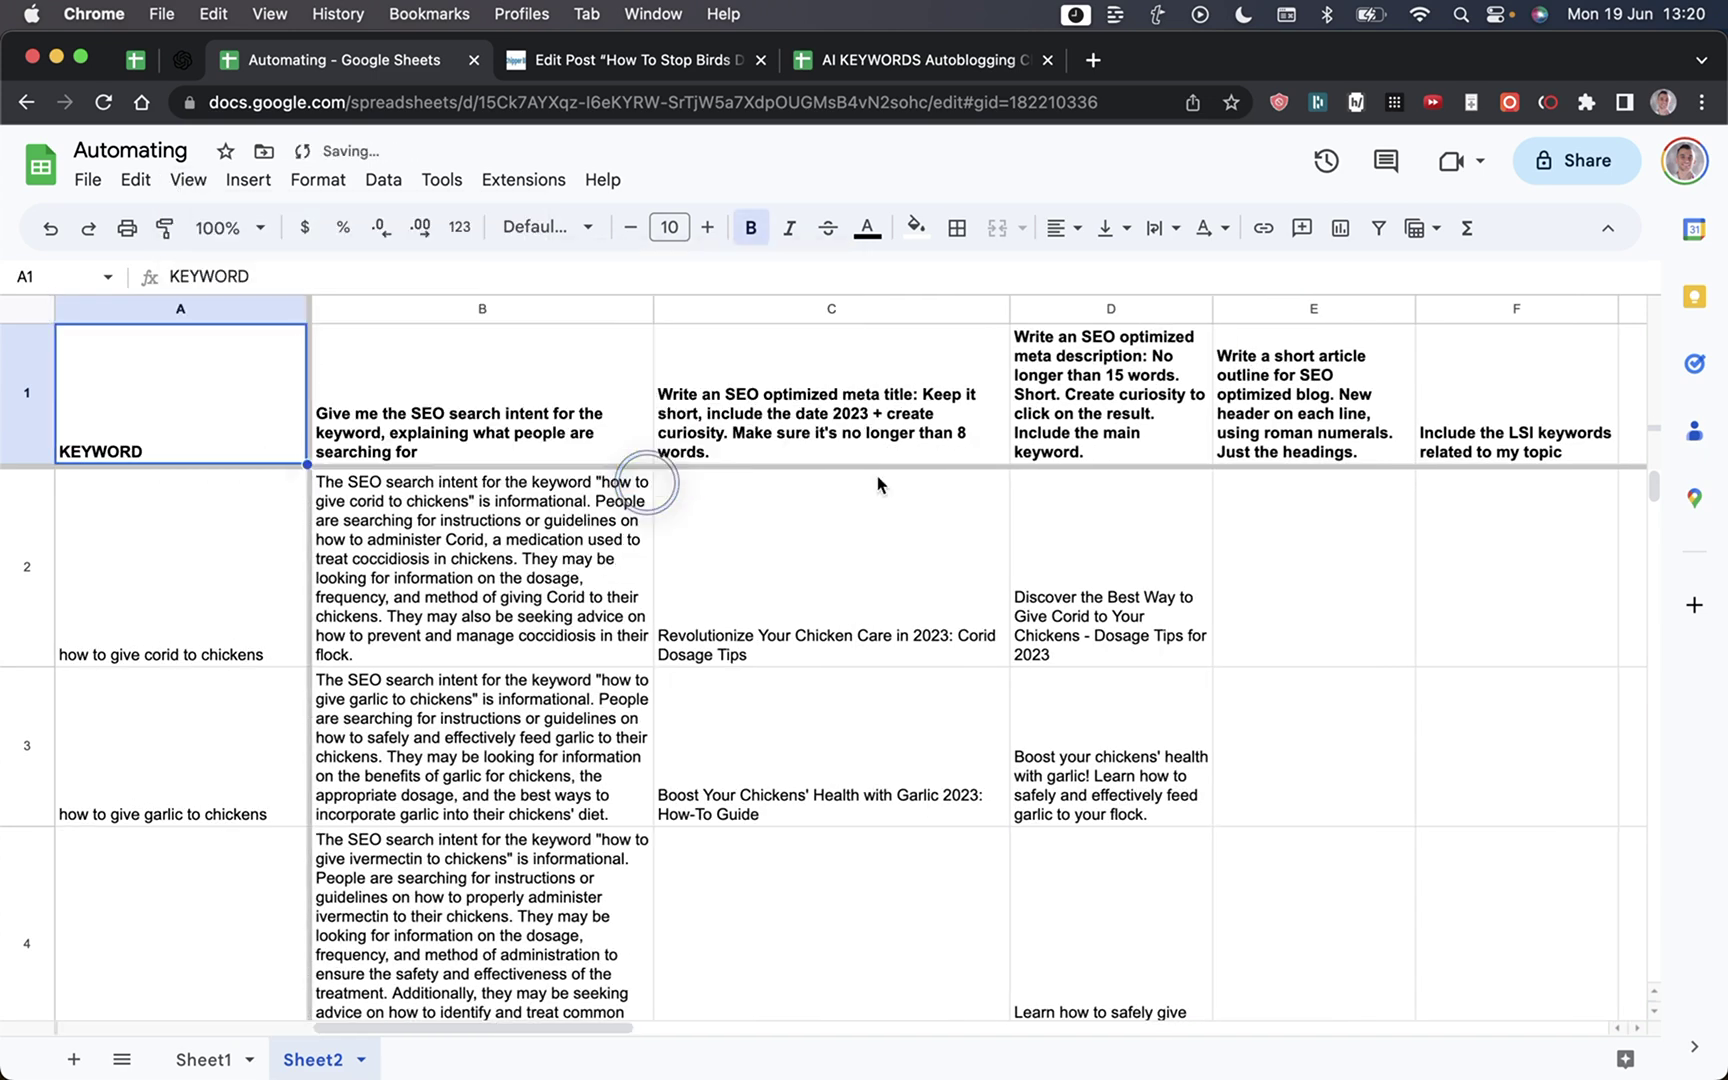
click(1150, 345)
key(Right)
key(Right)
key(Right)
key(Right)
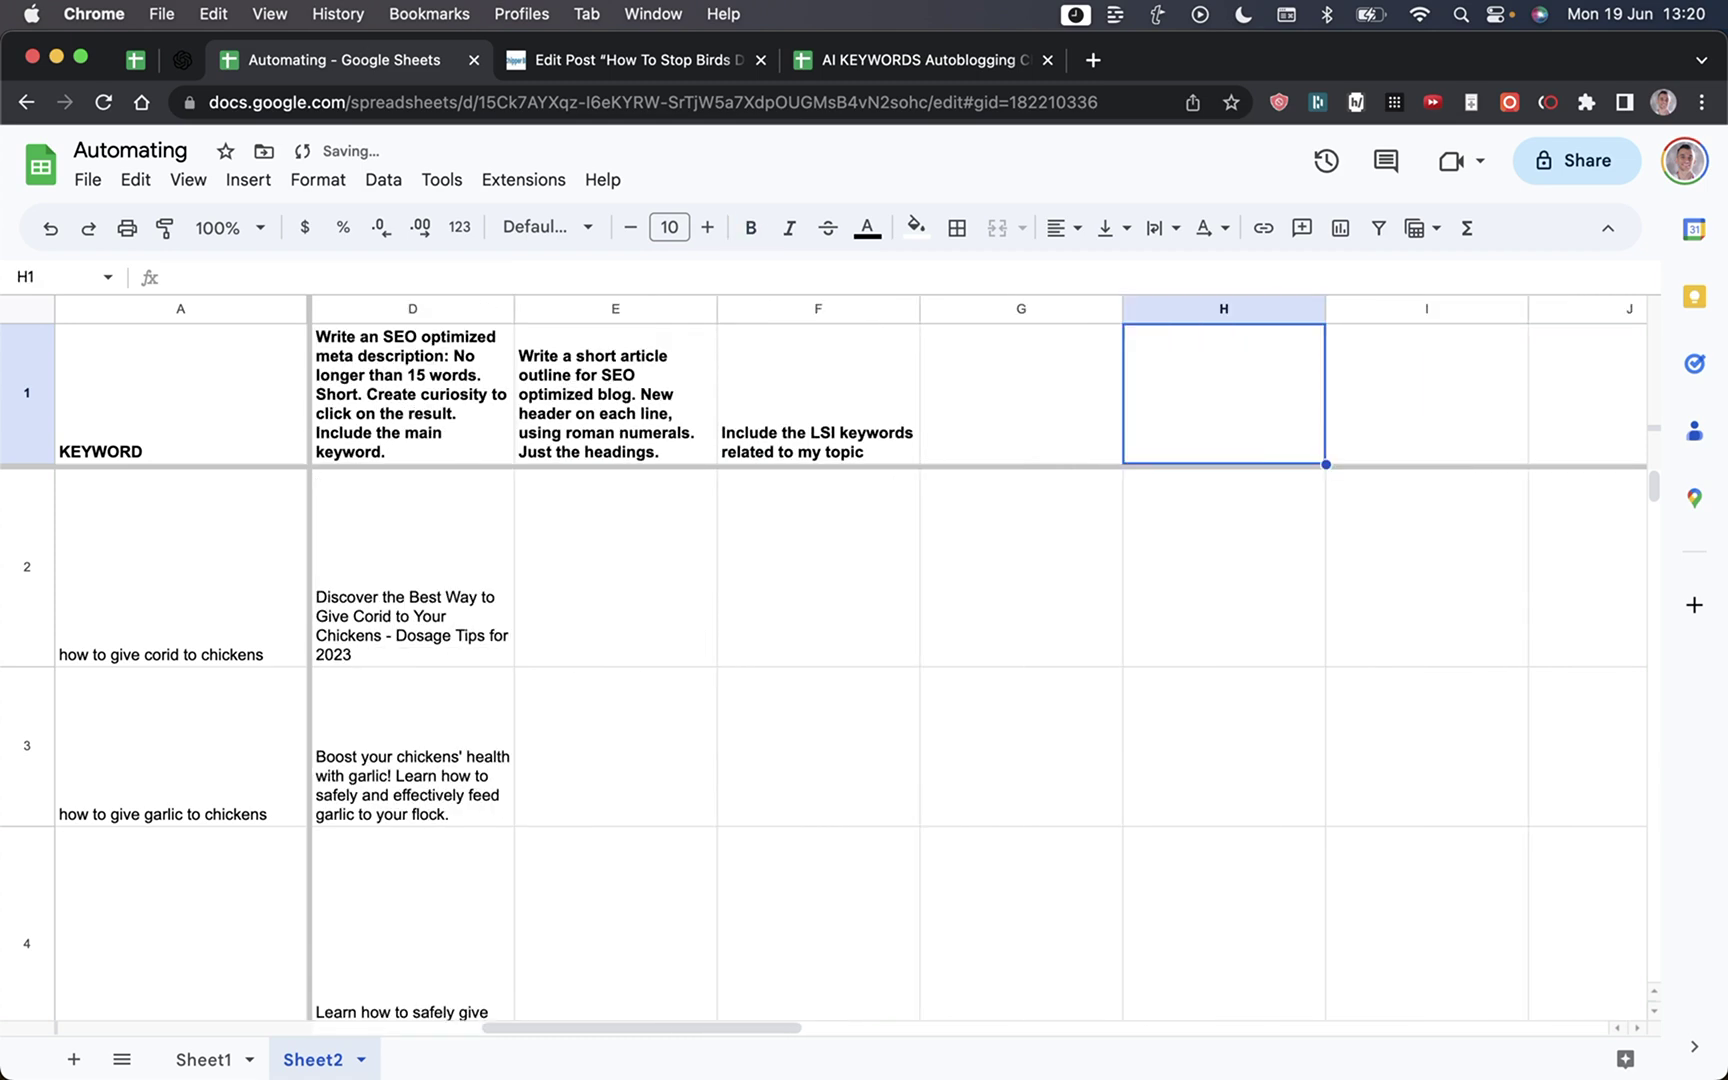
Step: Enter the formula =gpt(A2:D2,$E$1) in E2 to generate the article outline for the first keyword
key(Left)
key(Left)
key(Left)
key(Left)
key(Down)
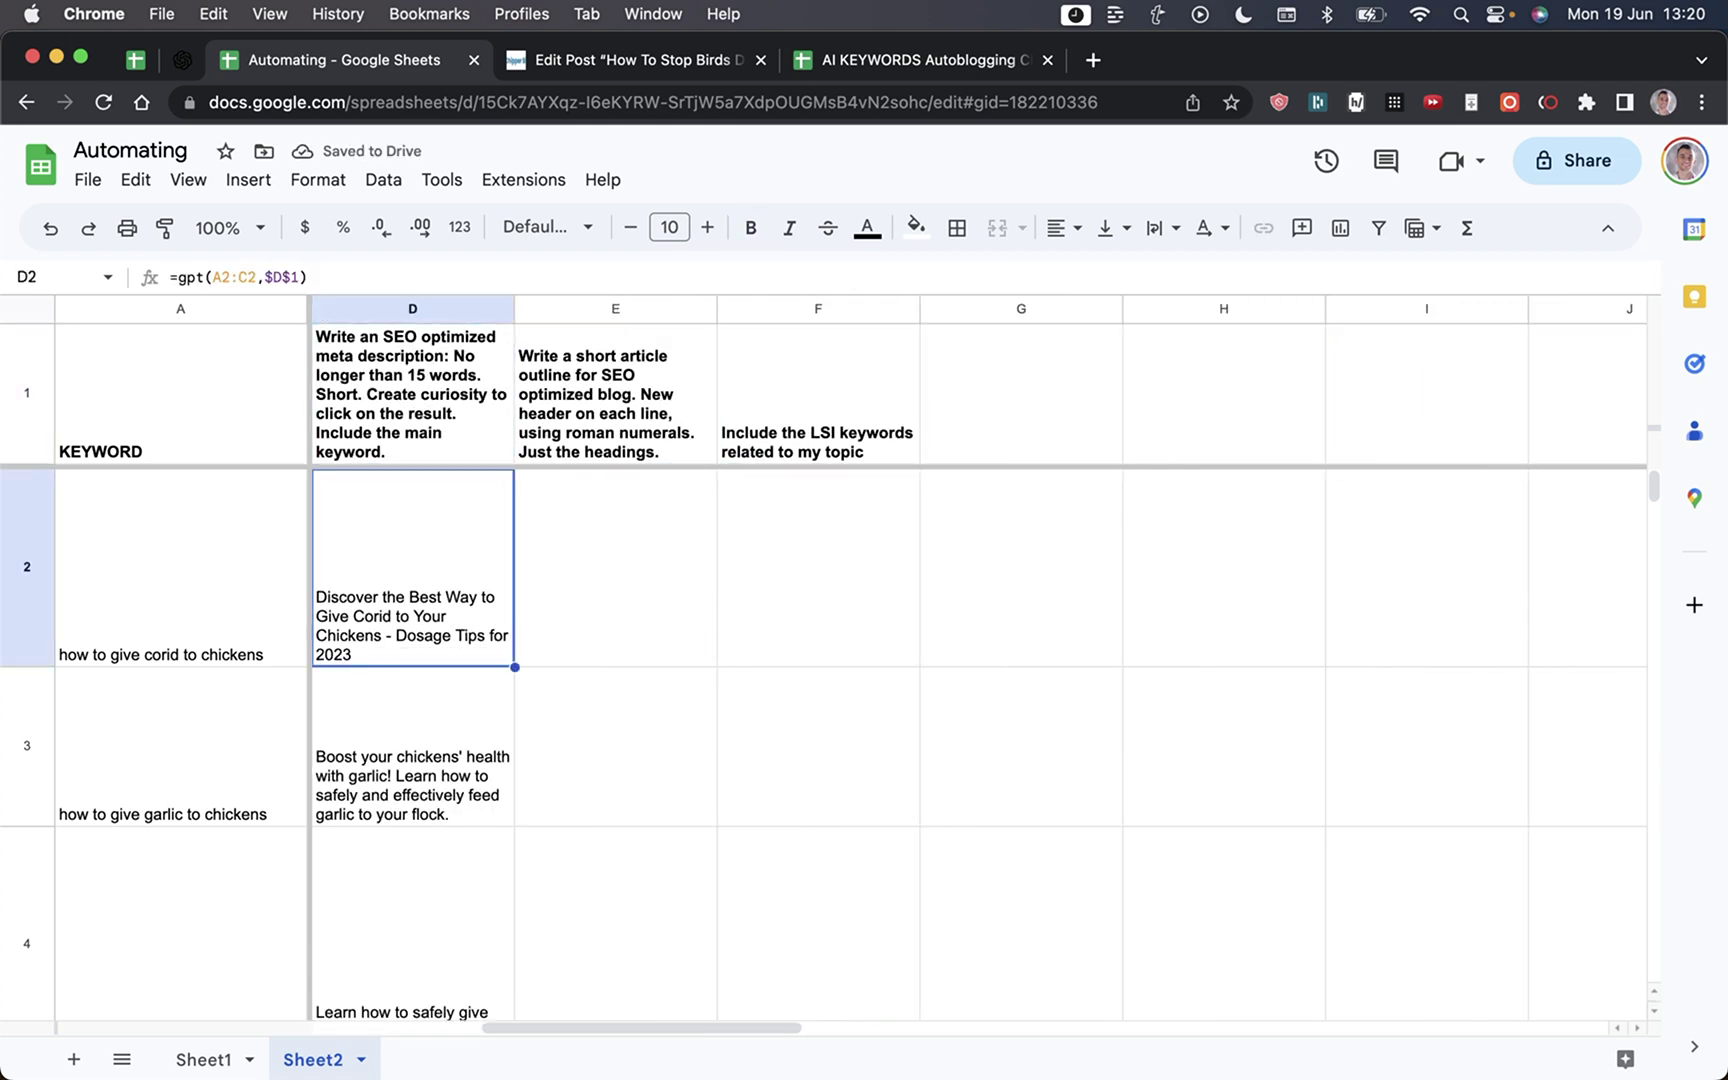
key(Return)
key(super+a)
key(super+c)
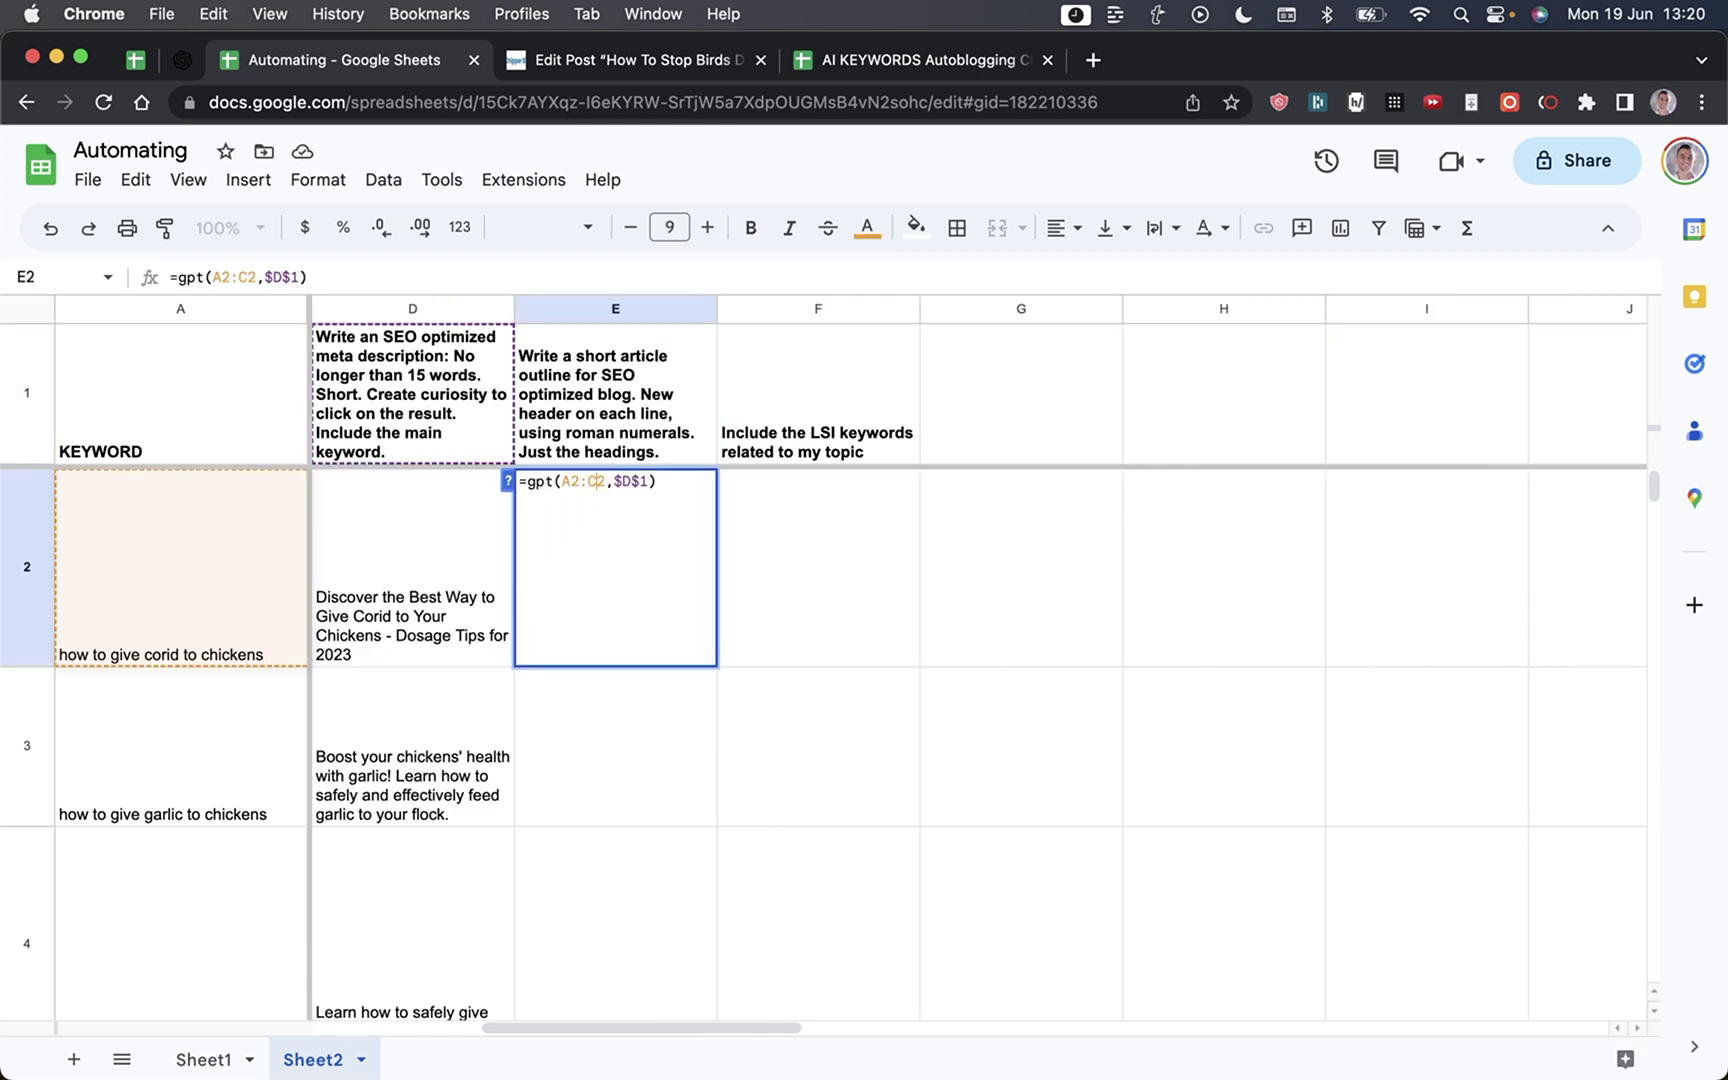
key(BackSpace)
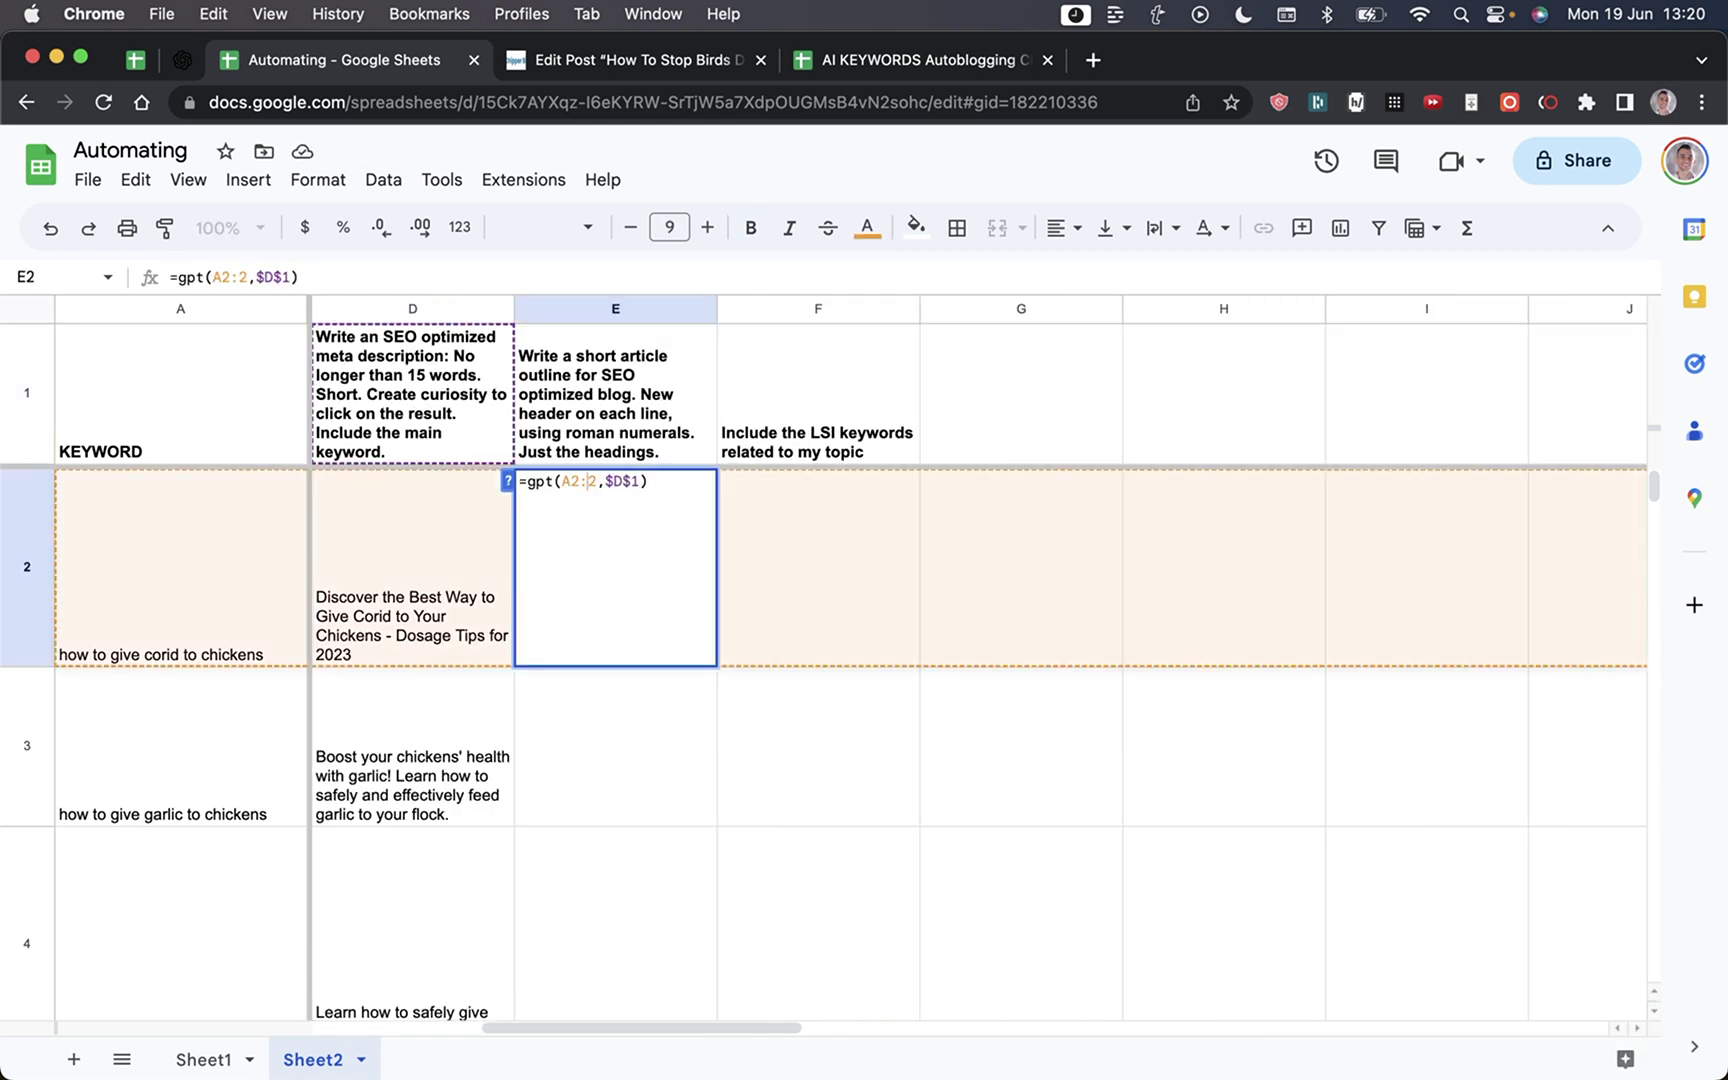
text(D)
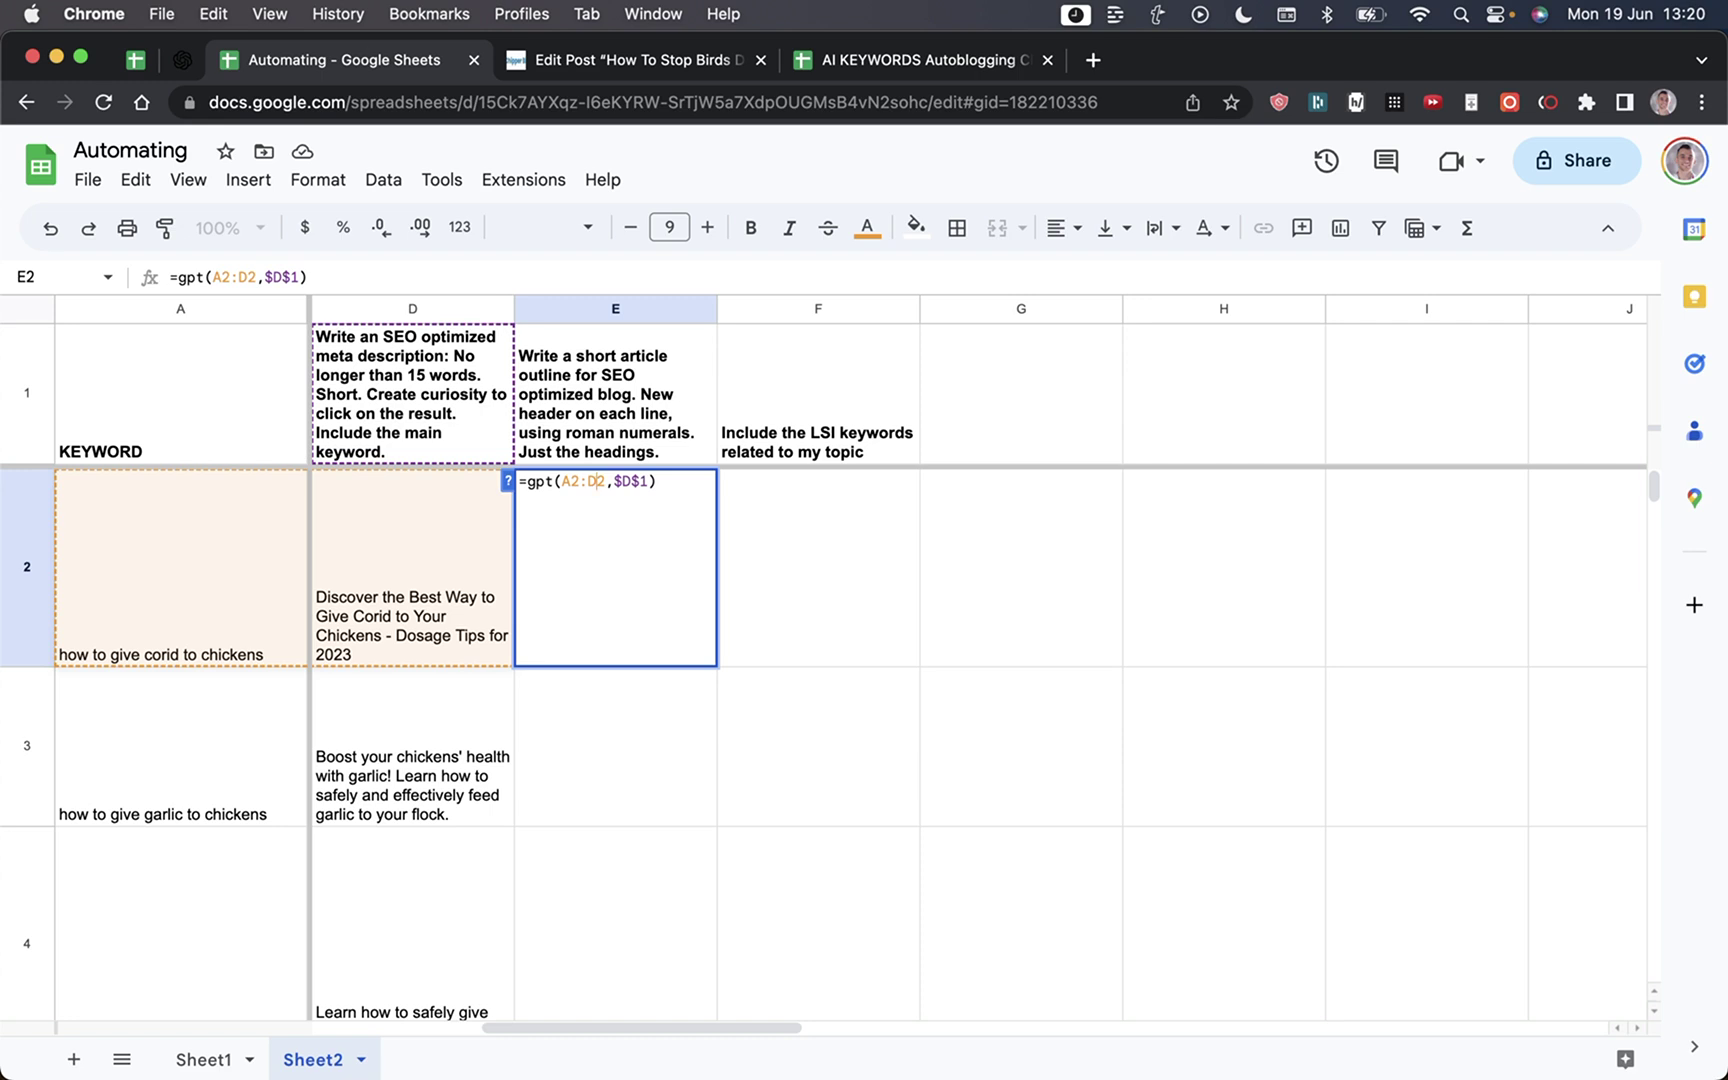
key(Right)
key(Right)
key(Right)
key(Right)
key(BackSpace)
text(E)
key(Return)
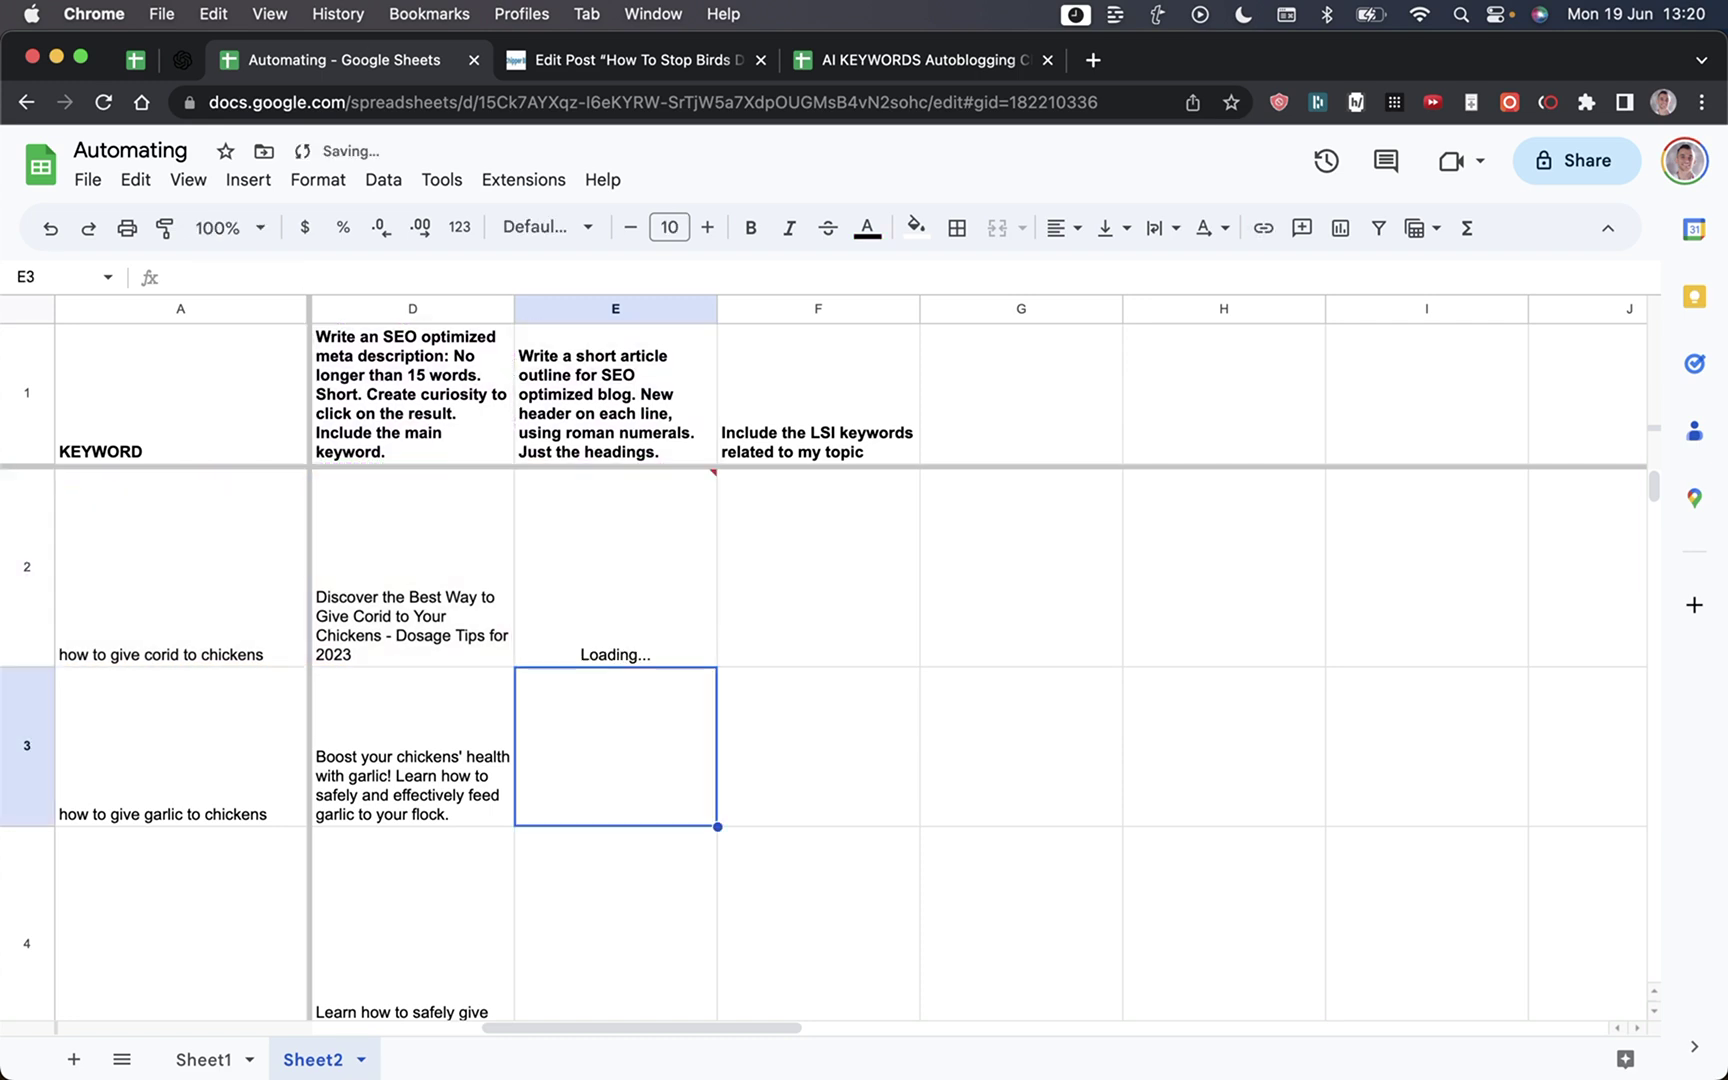
Step: Extend the outline formula from E2 into F2 and check it against the prompts in E1 and F1
click(648, 552)
drag(717, 667, 840, 665)
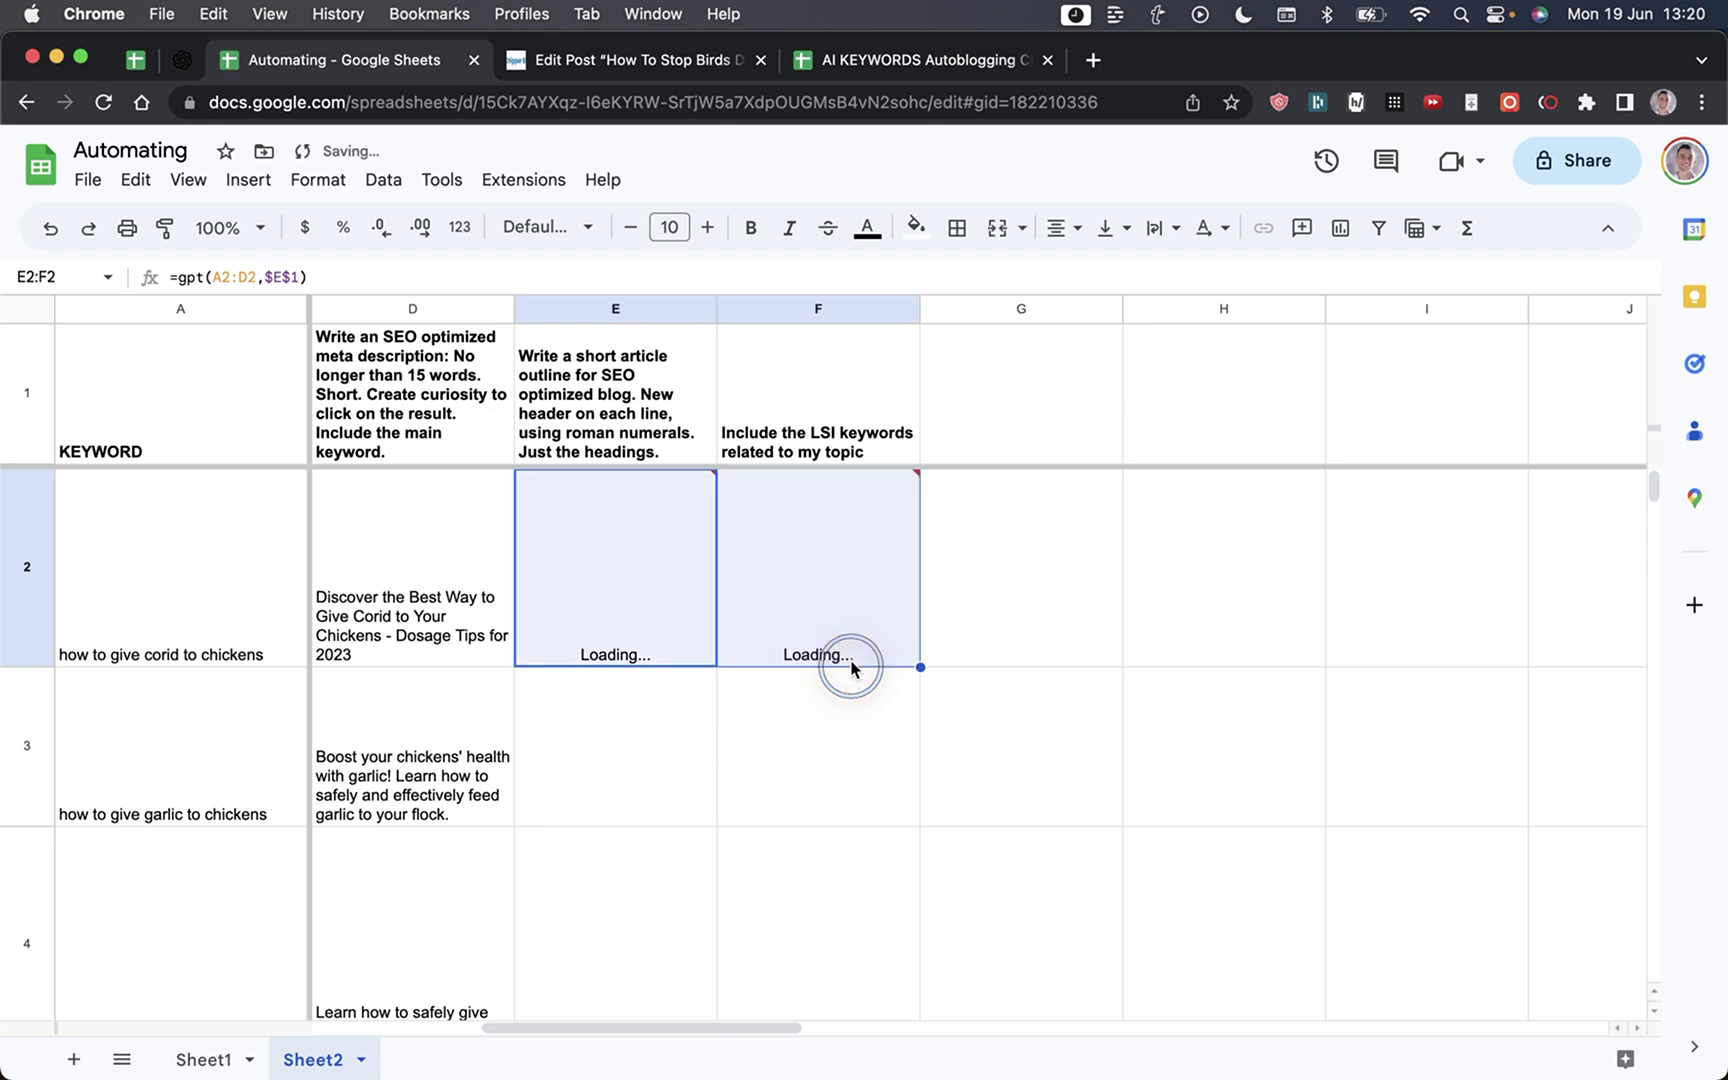
click(600, 578)
click(660, 383)
click(791, 404)
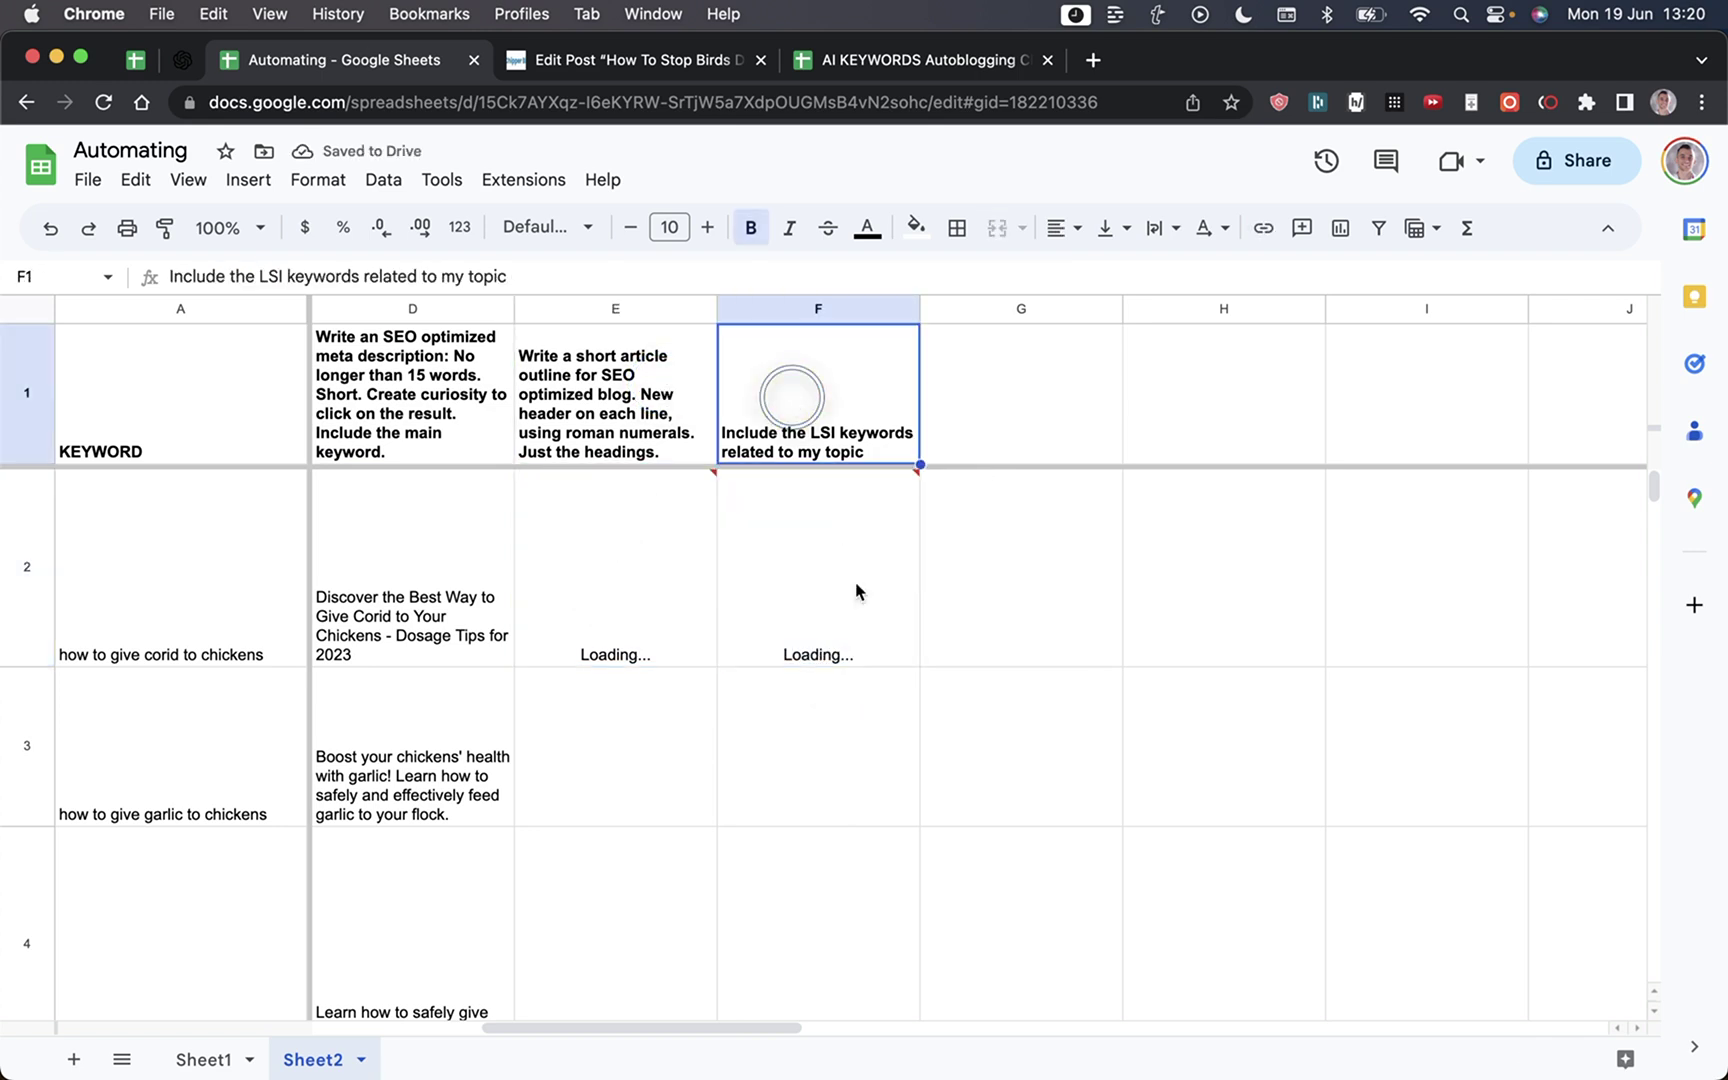
click(856, 615)
click(673, 593)
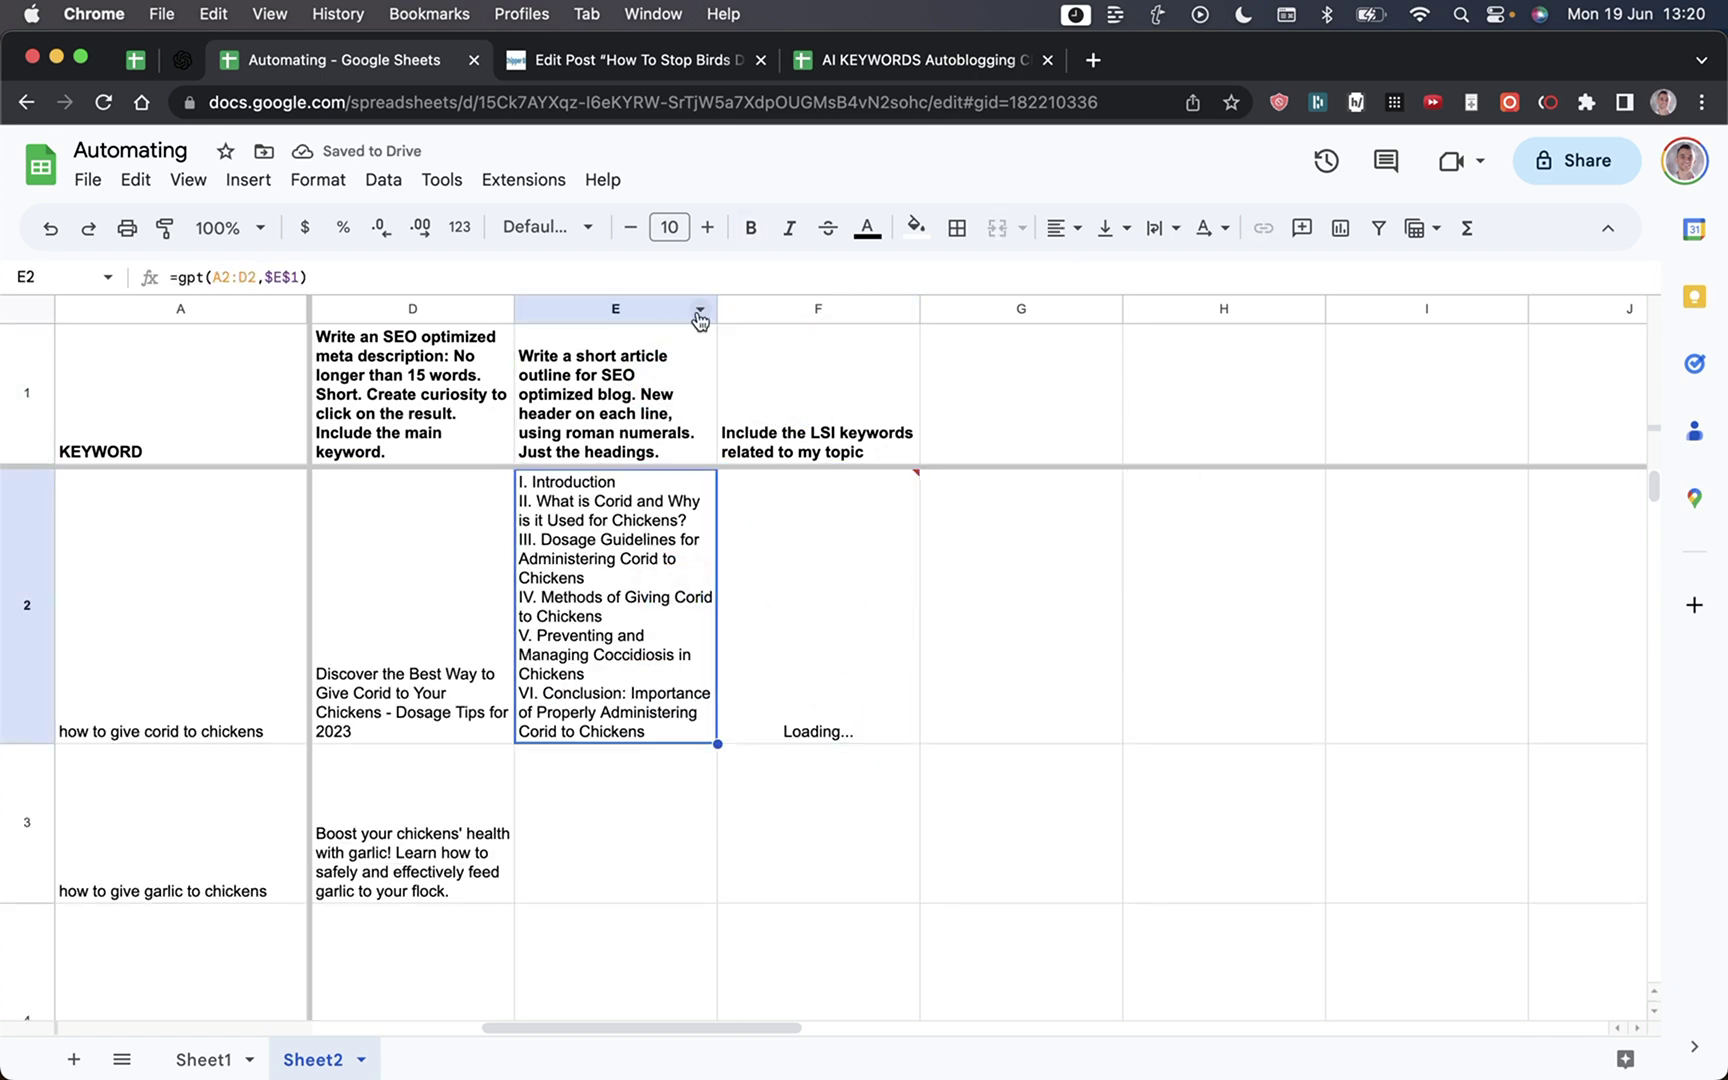
Step: Widen columns E and F, and point the formula in F2 at the LSI keywords prompt in $F$1
drag(716, 310, 812, 303)
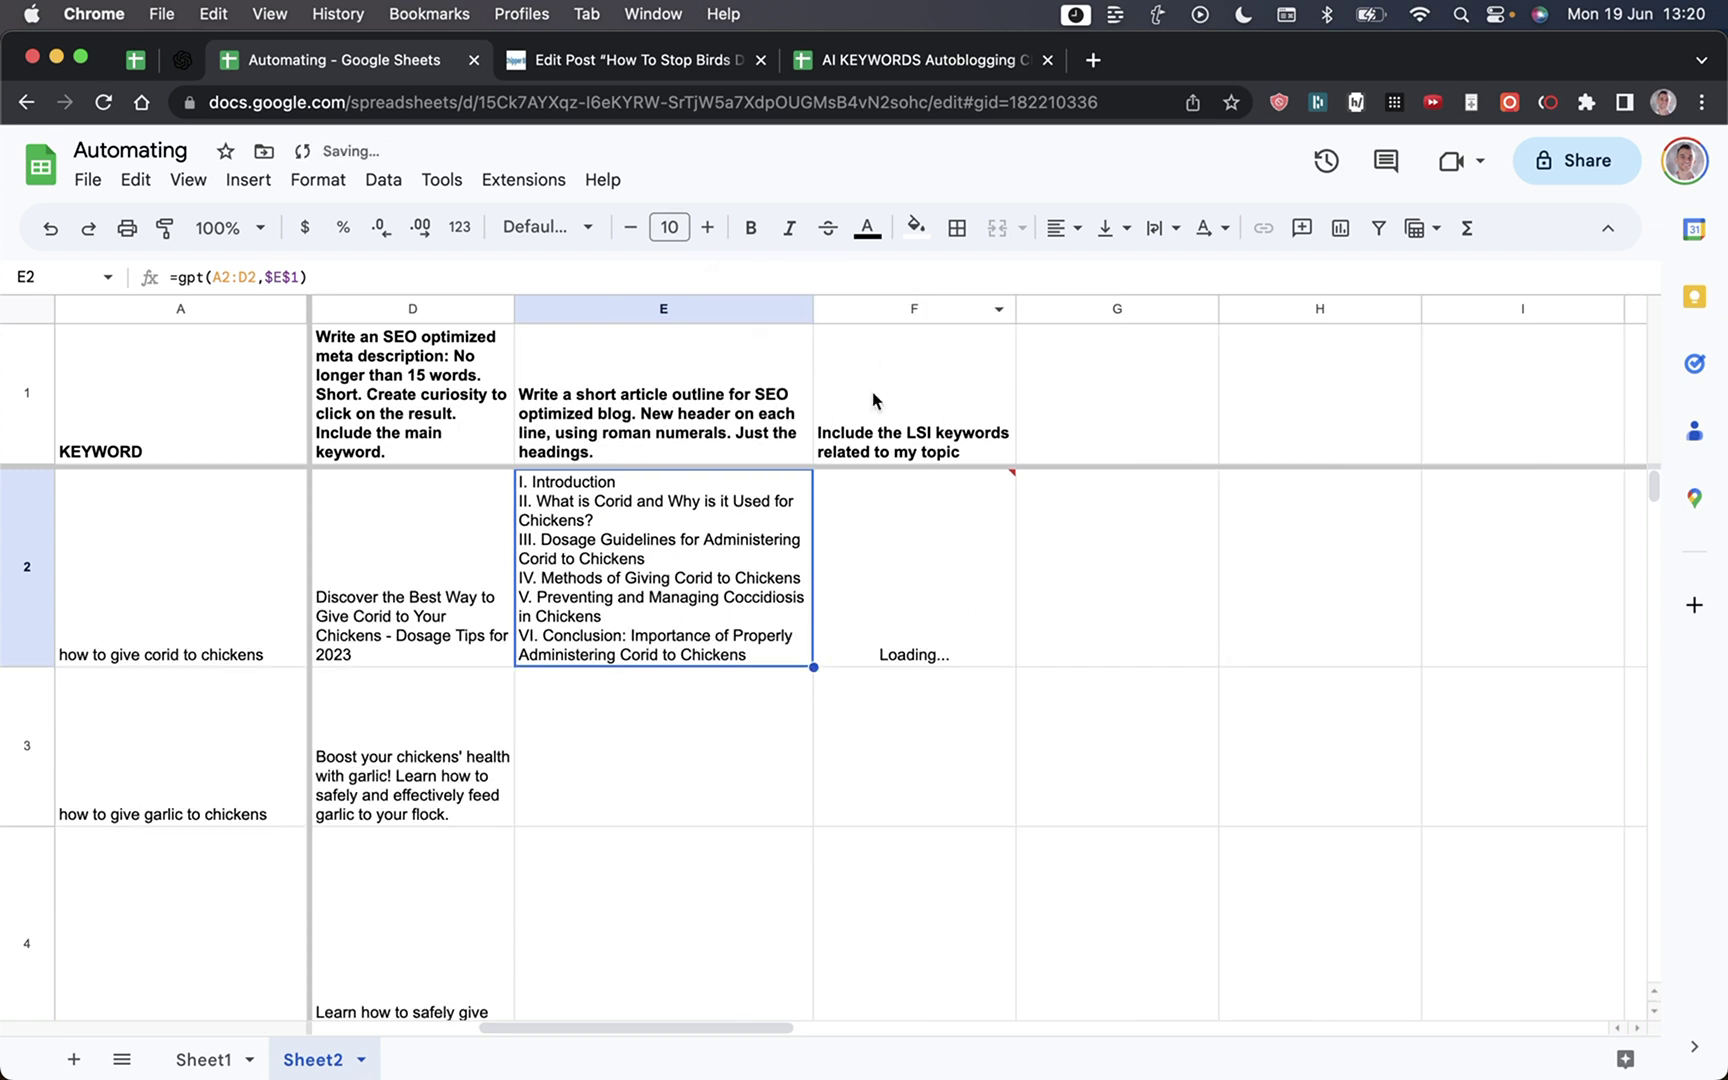
drag(1017, 308, 1144, 309)
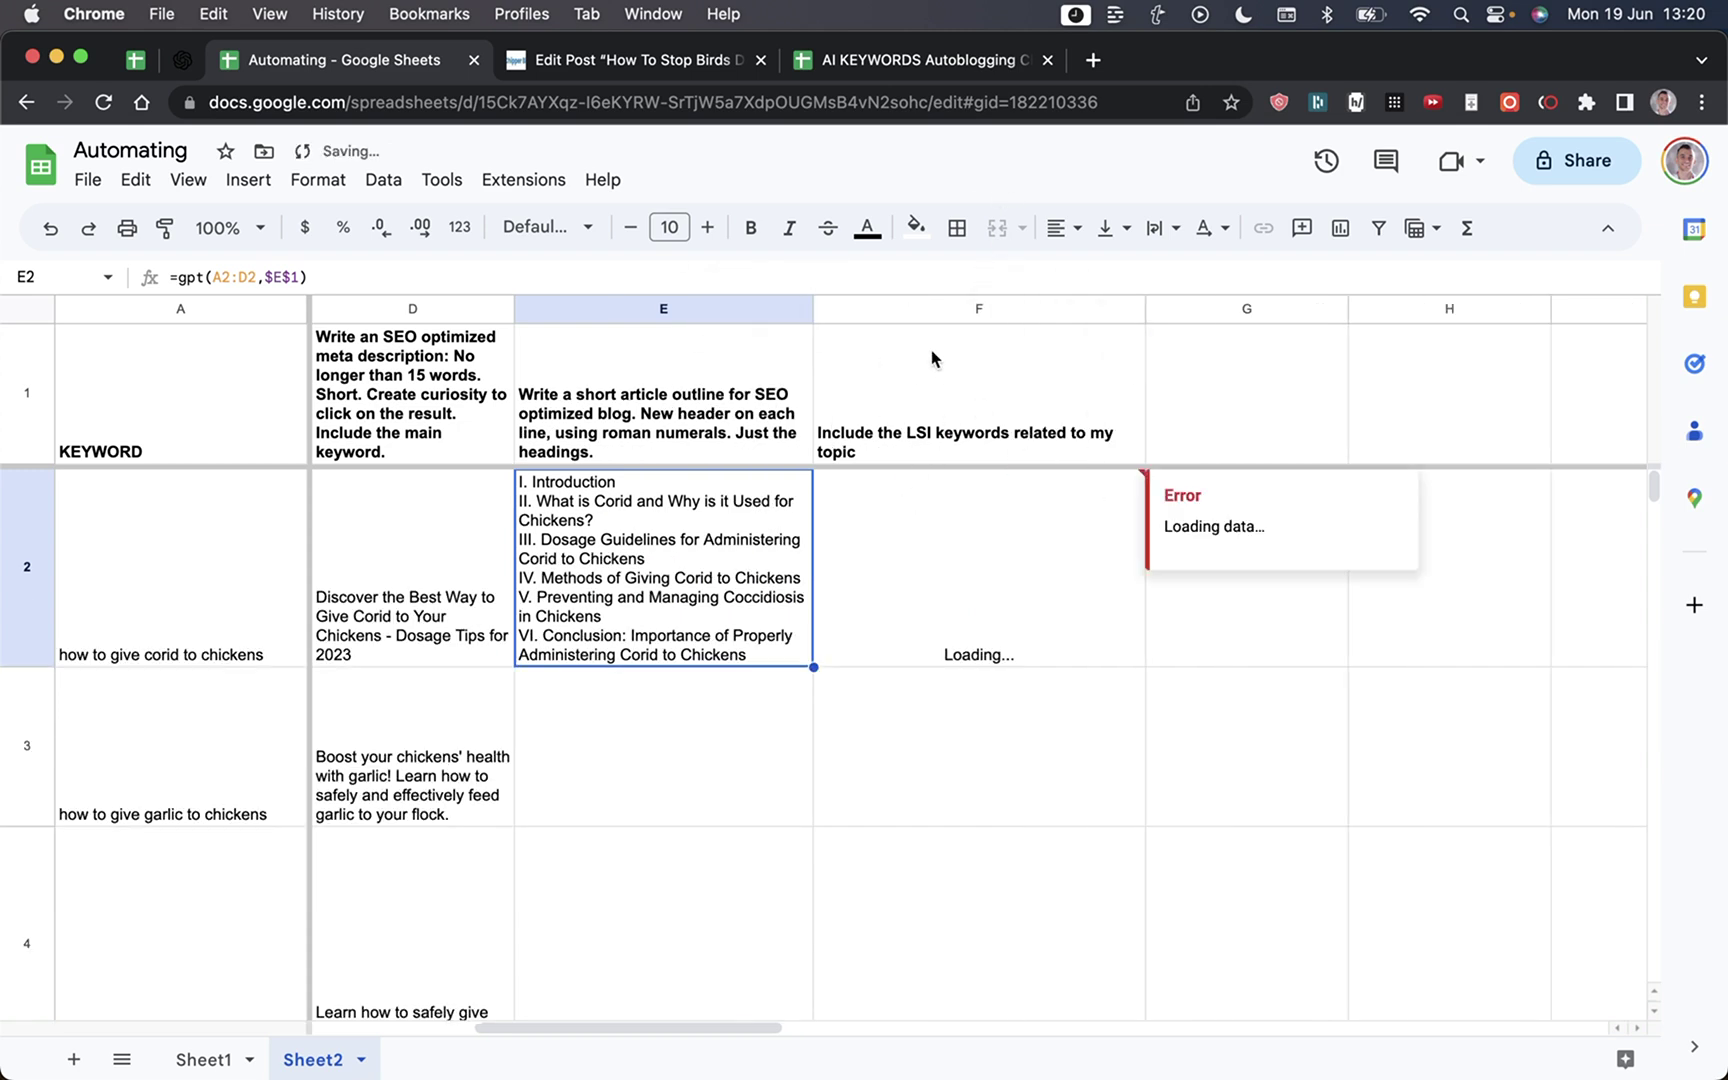
double_click(927, 485)
text(F)
key(Return)
click(612, 610)
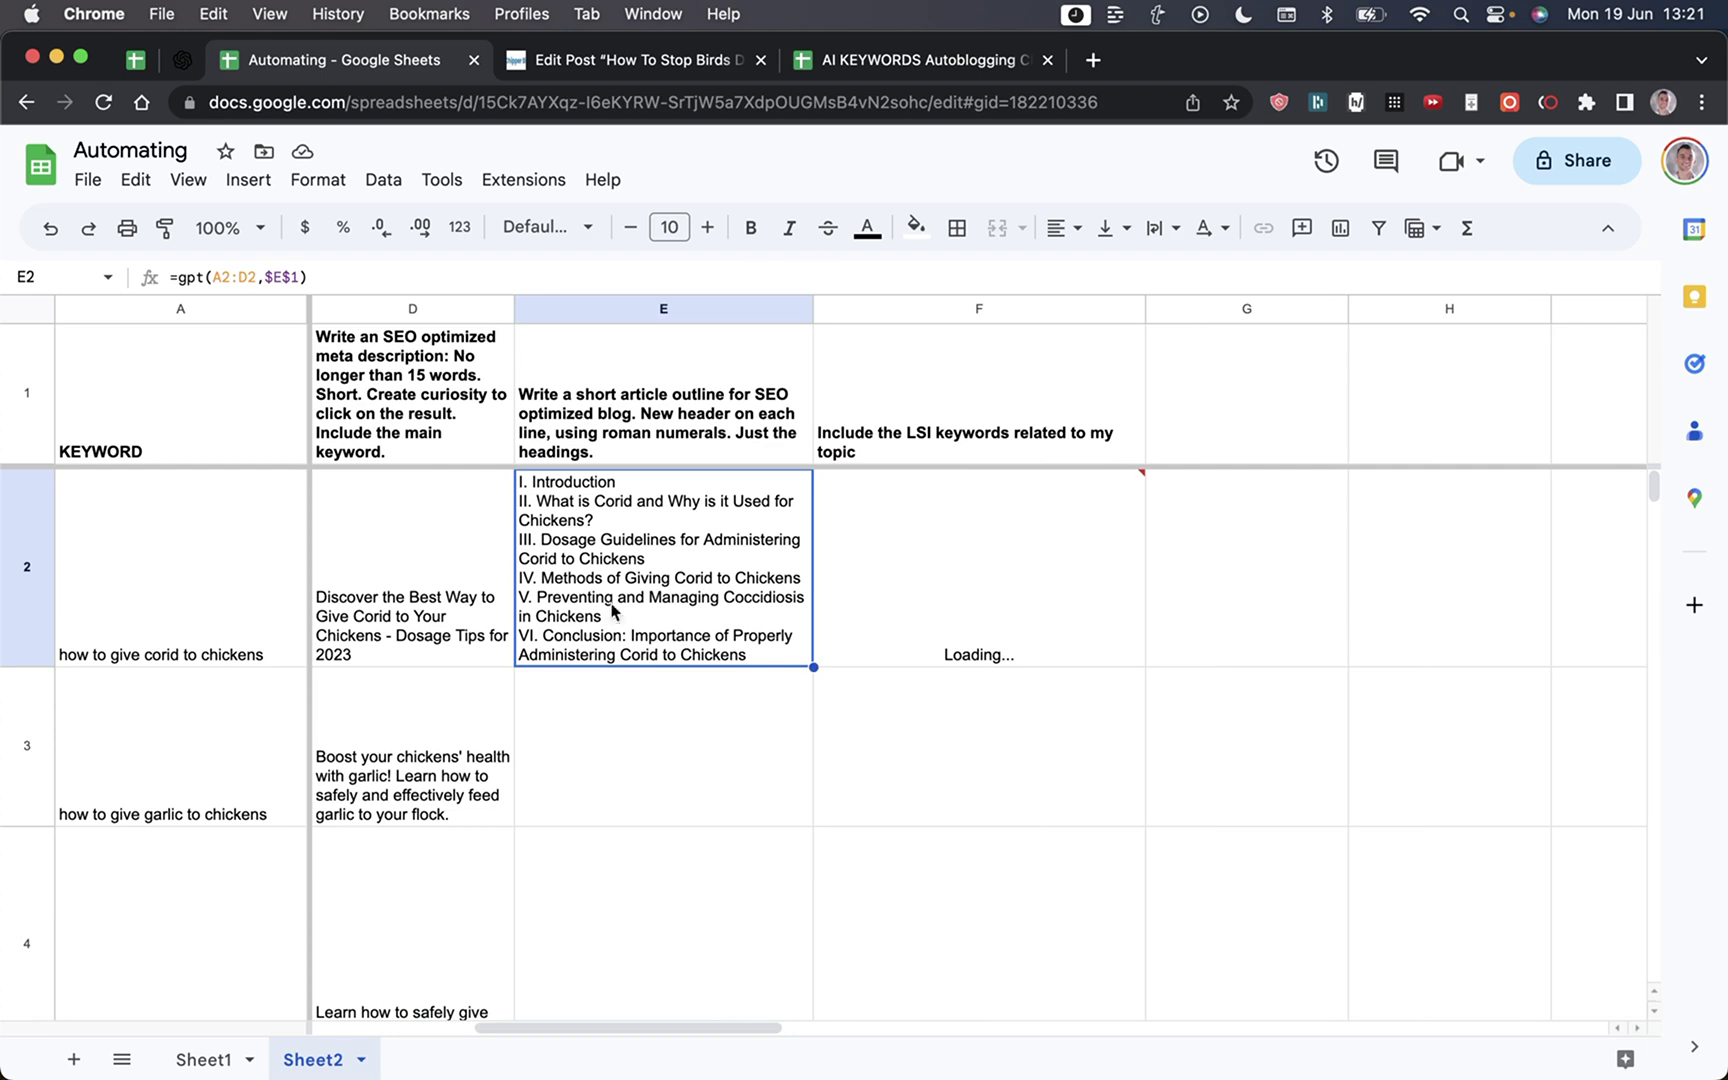
Step: Review row 2 from its keyword across to the generated article outline and LSI keywords
key(Left)
key(Left)
key(Left)
key(Left)
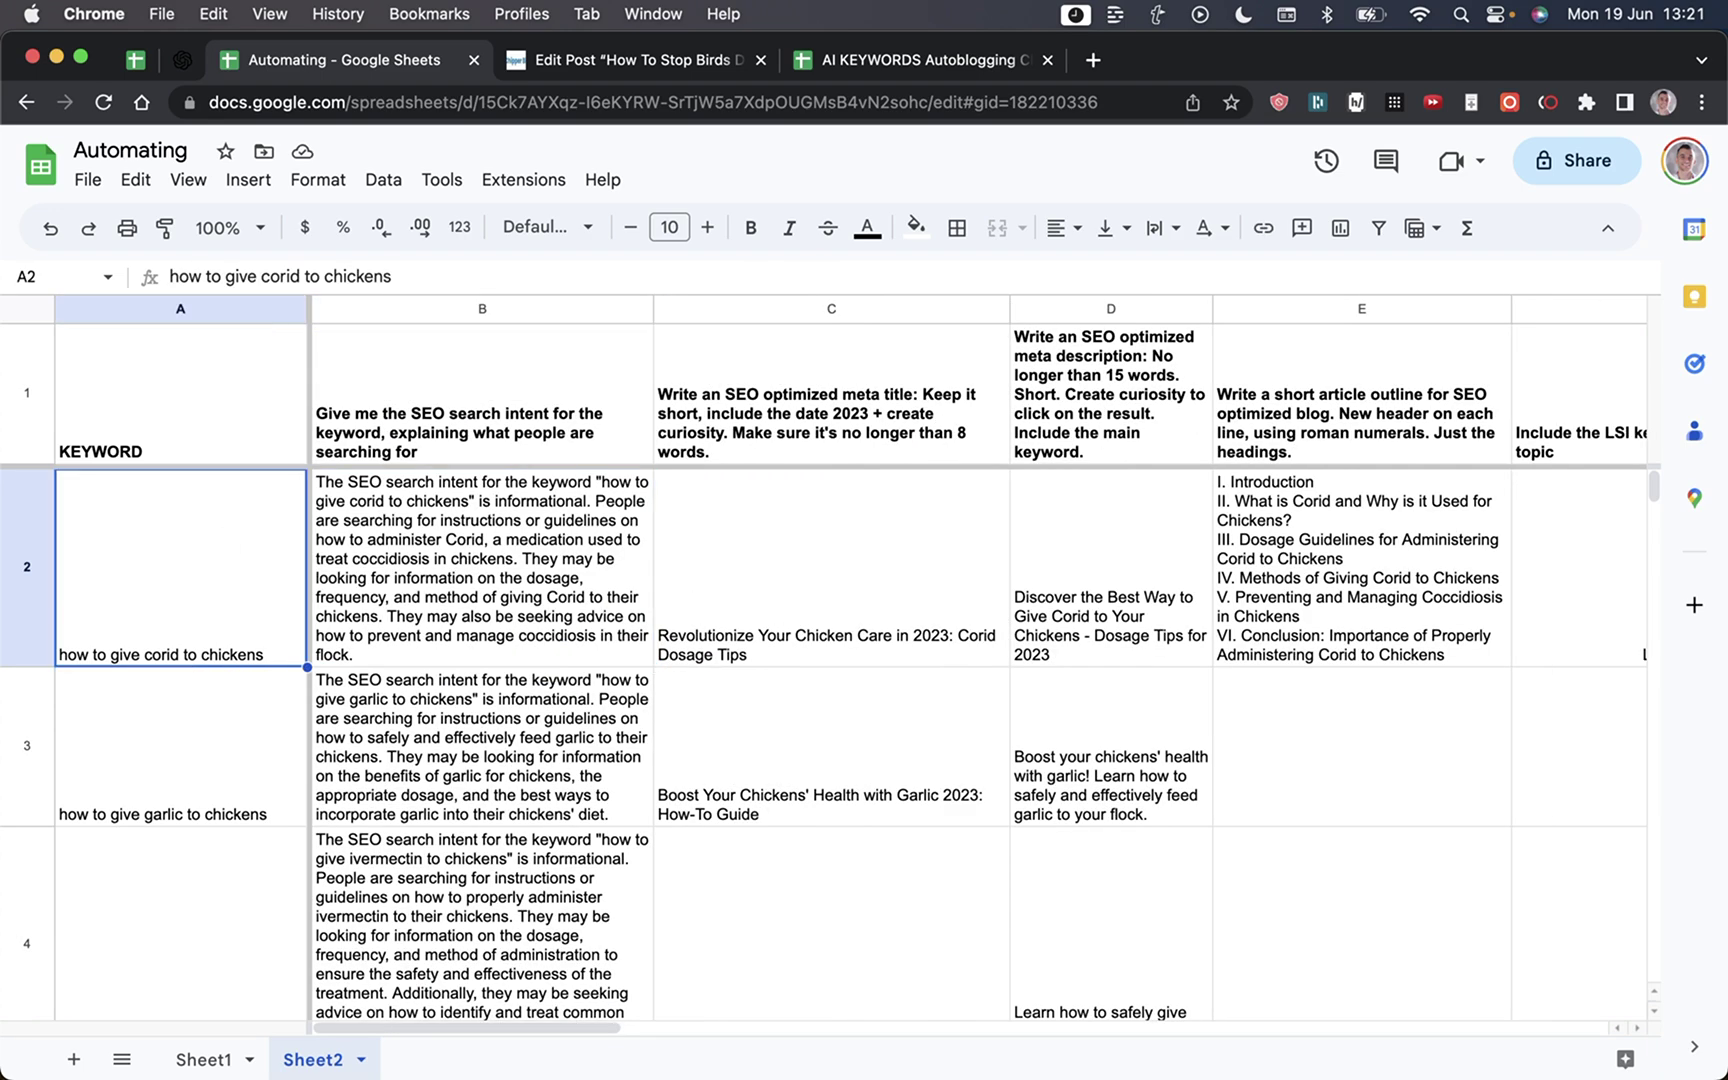
key(Right)
key(Right)
key(Right)
key(Right)
key(Right)
key(Right)
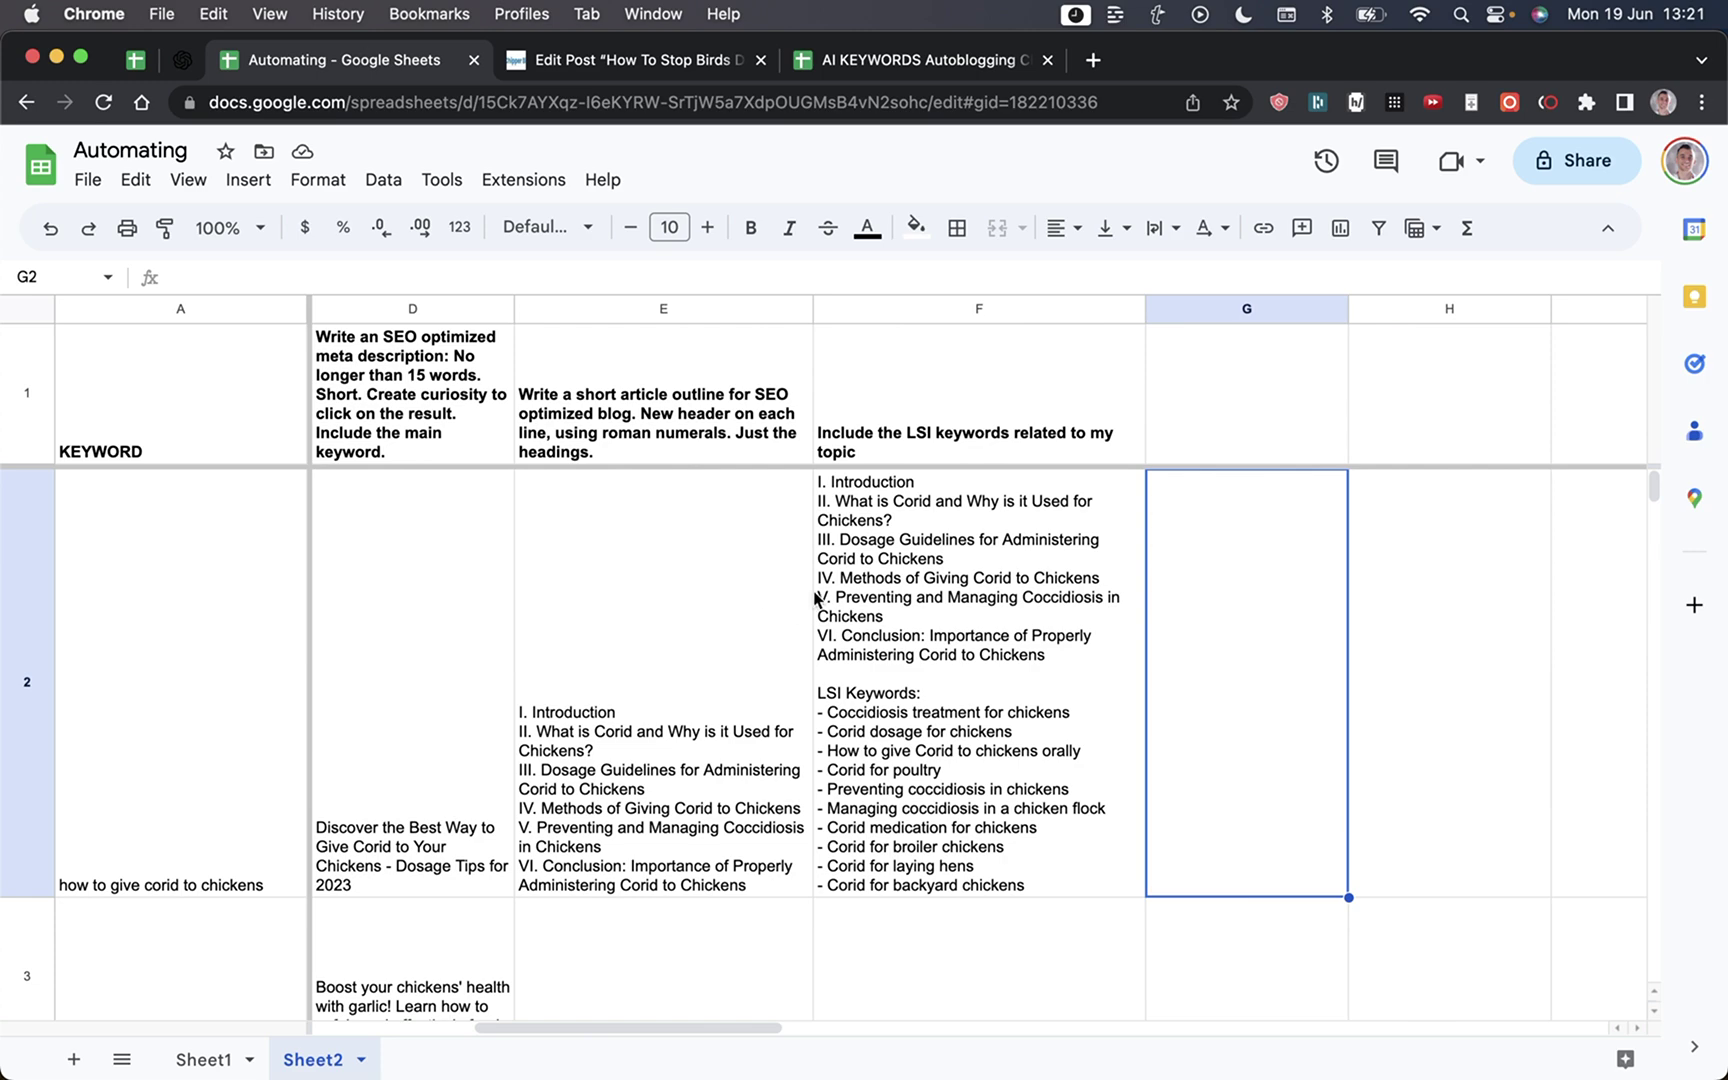
Step: Look through the keywords and generated article outlines in rows 3 to 6
key(Down)
key(Left)
key(Left)
key(Left)
key(Left)
key(Left)
key(Left)
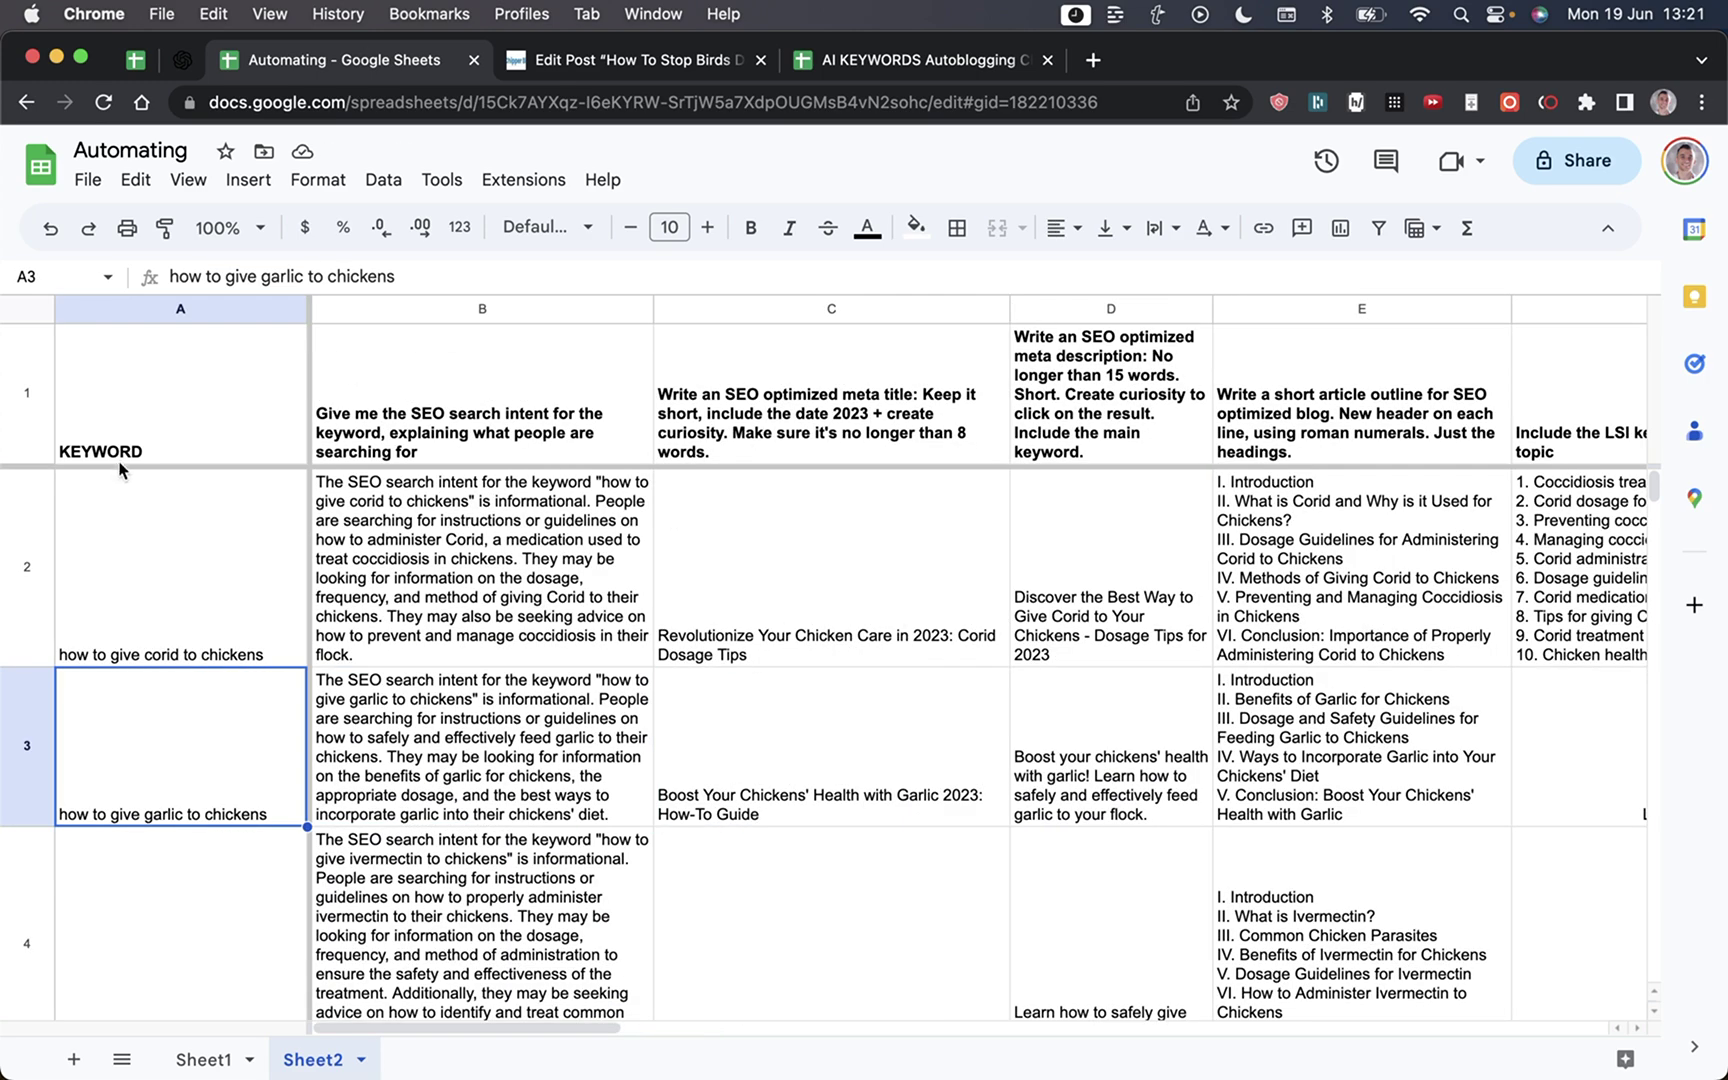
key(Down)
key(Down)
key(Down)
key(Down)
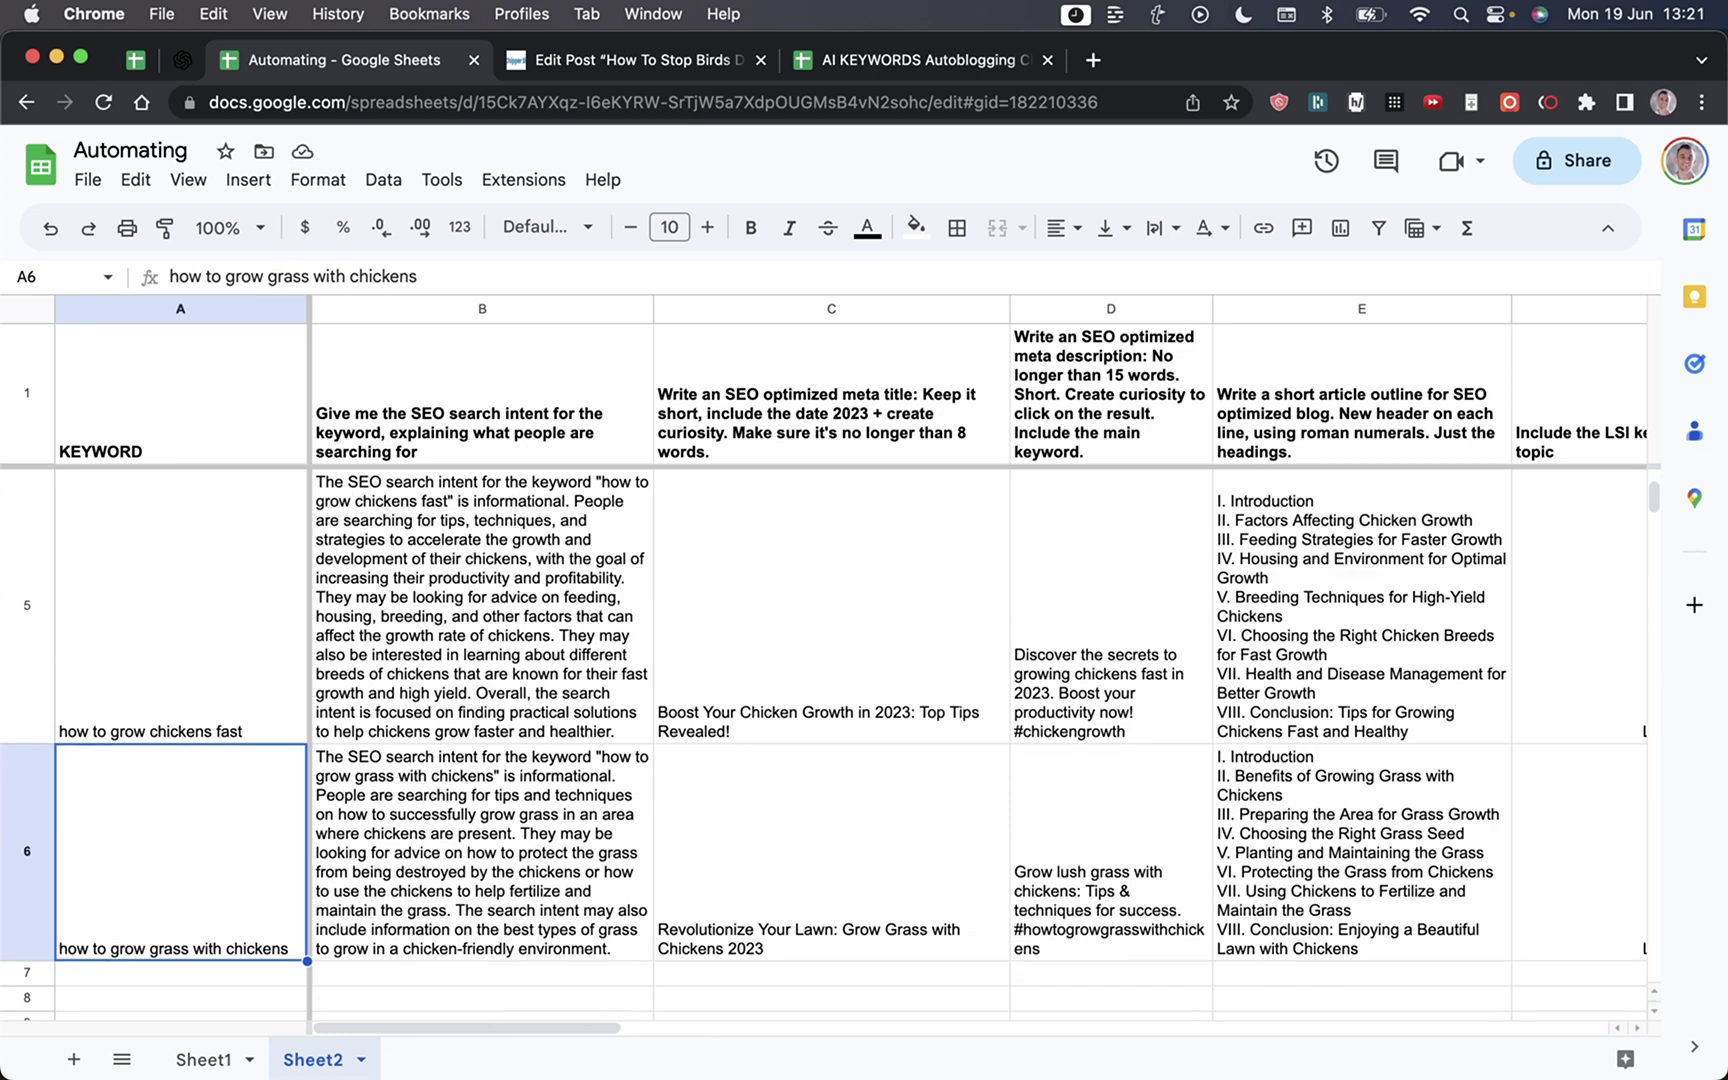
key(Up)
key(Up)
key(Up)
key(Up)
key(Up)
key(Up)
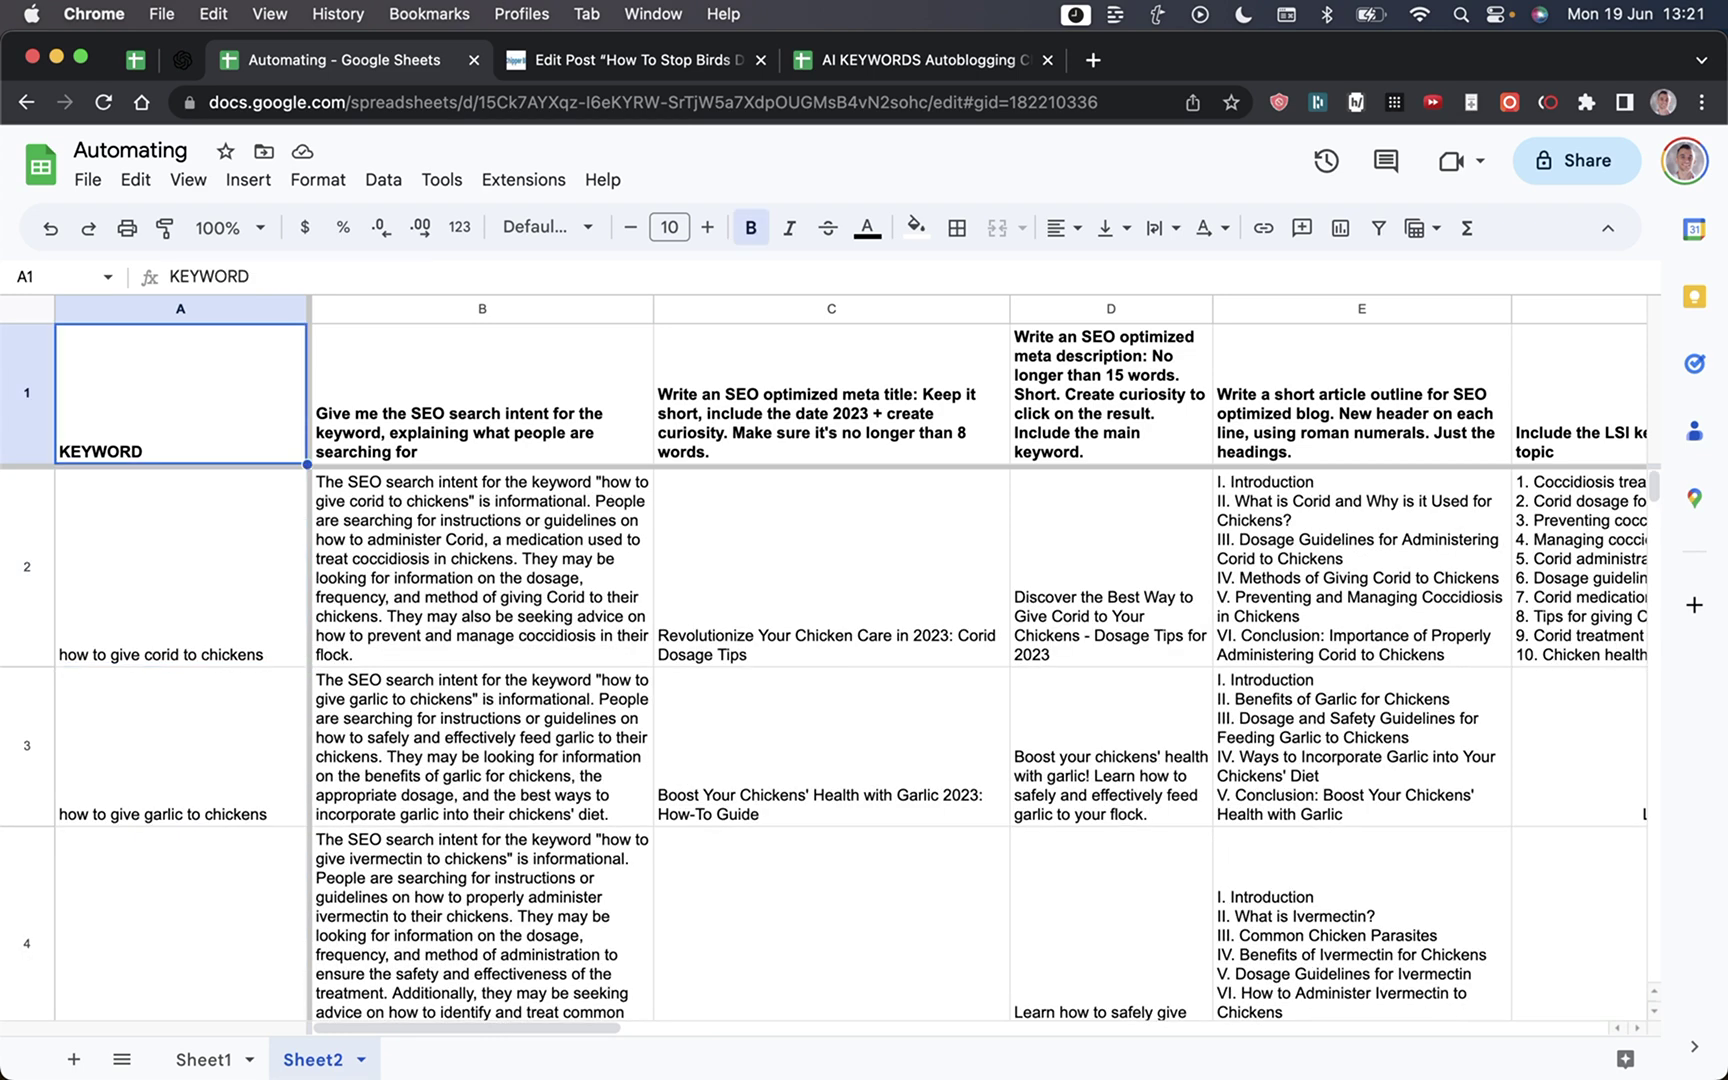
Step: Go through the header prompts in row 1 one by one, from search intent in B1 to LSI keywords in F1
key(Down)
key(Right)
key(Left)
key(Up)
key(Right)
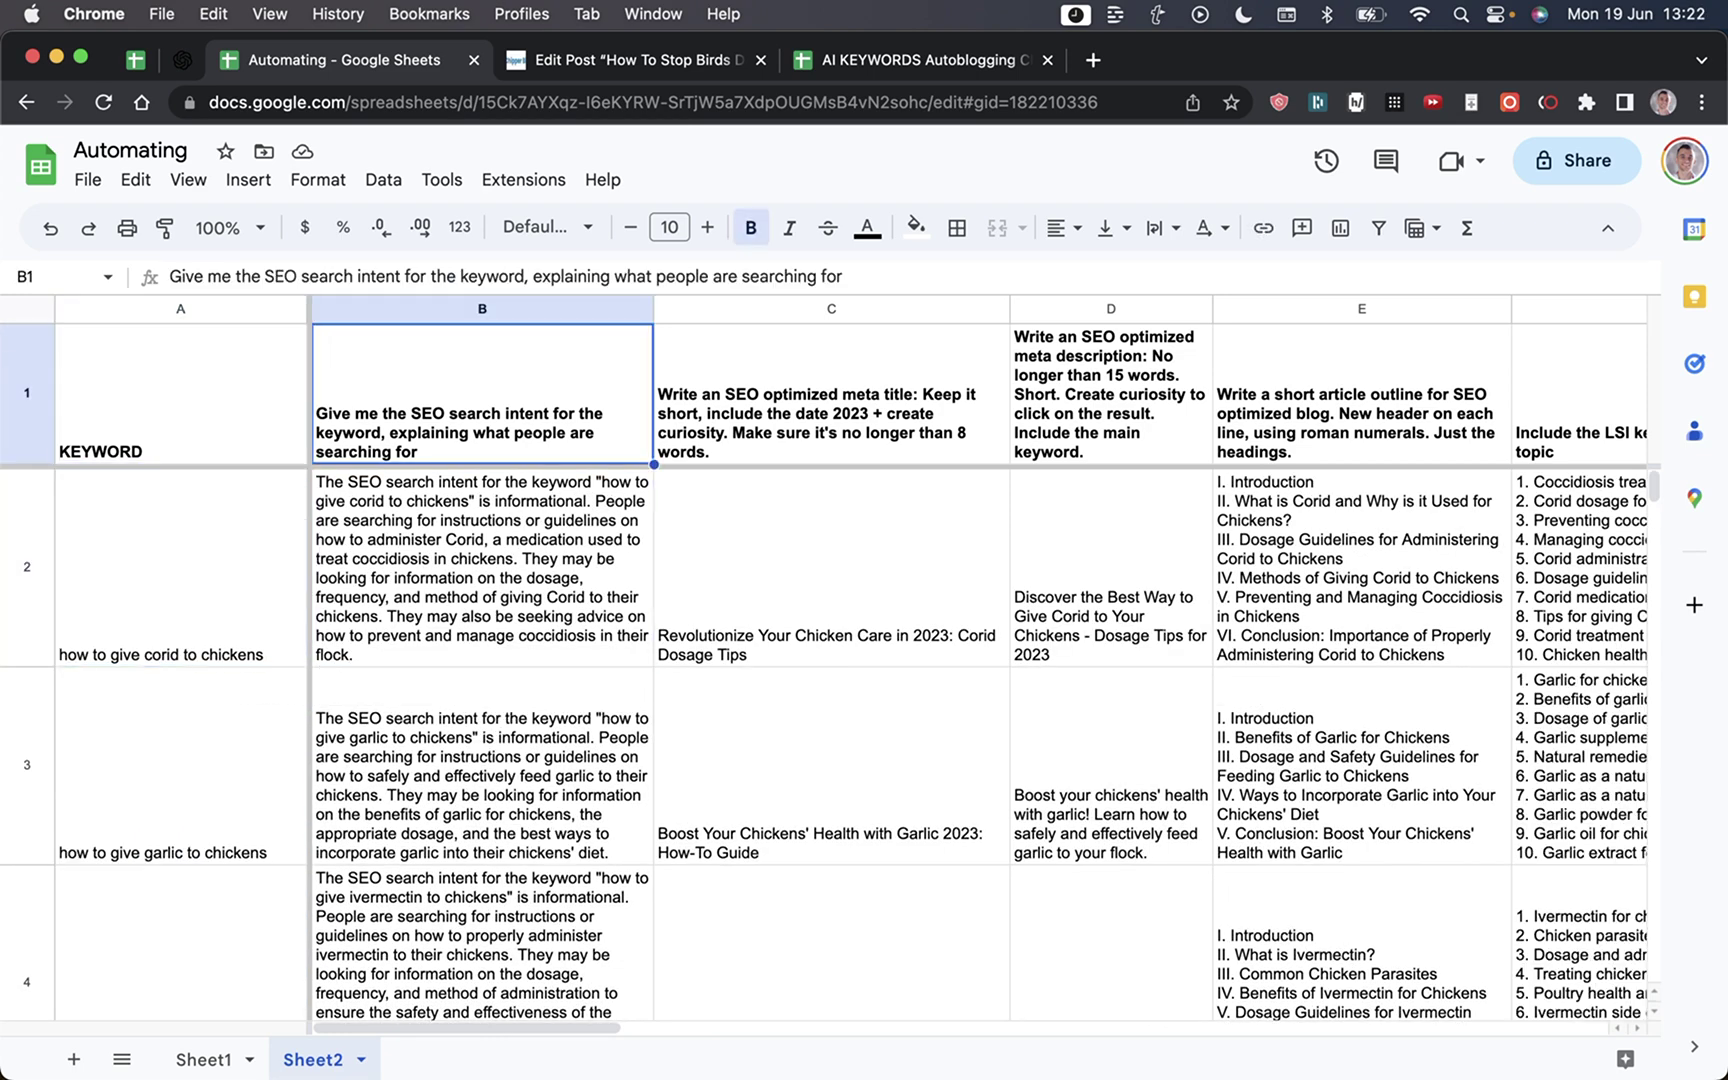
key(Right)
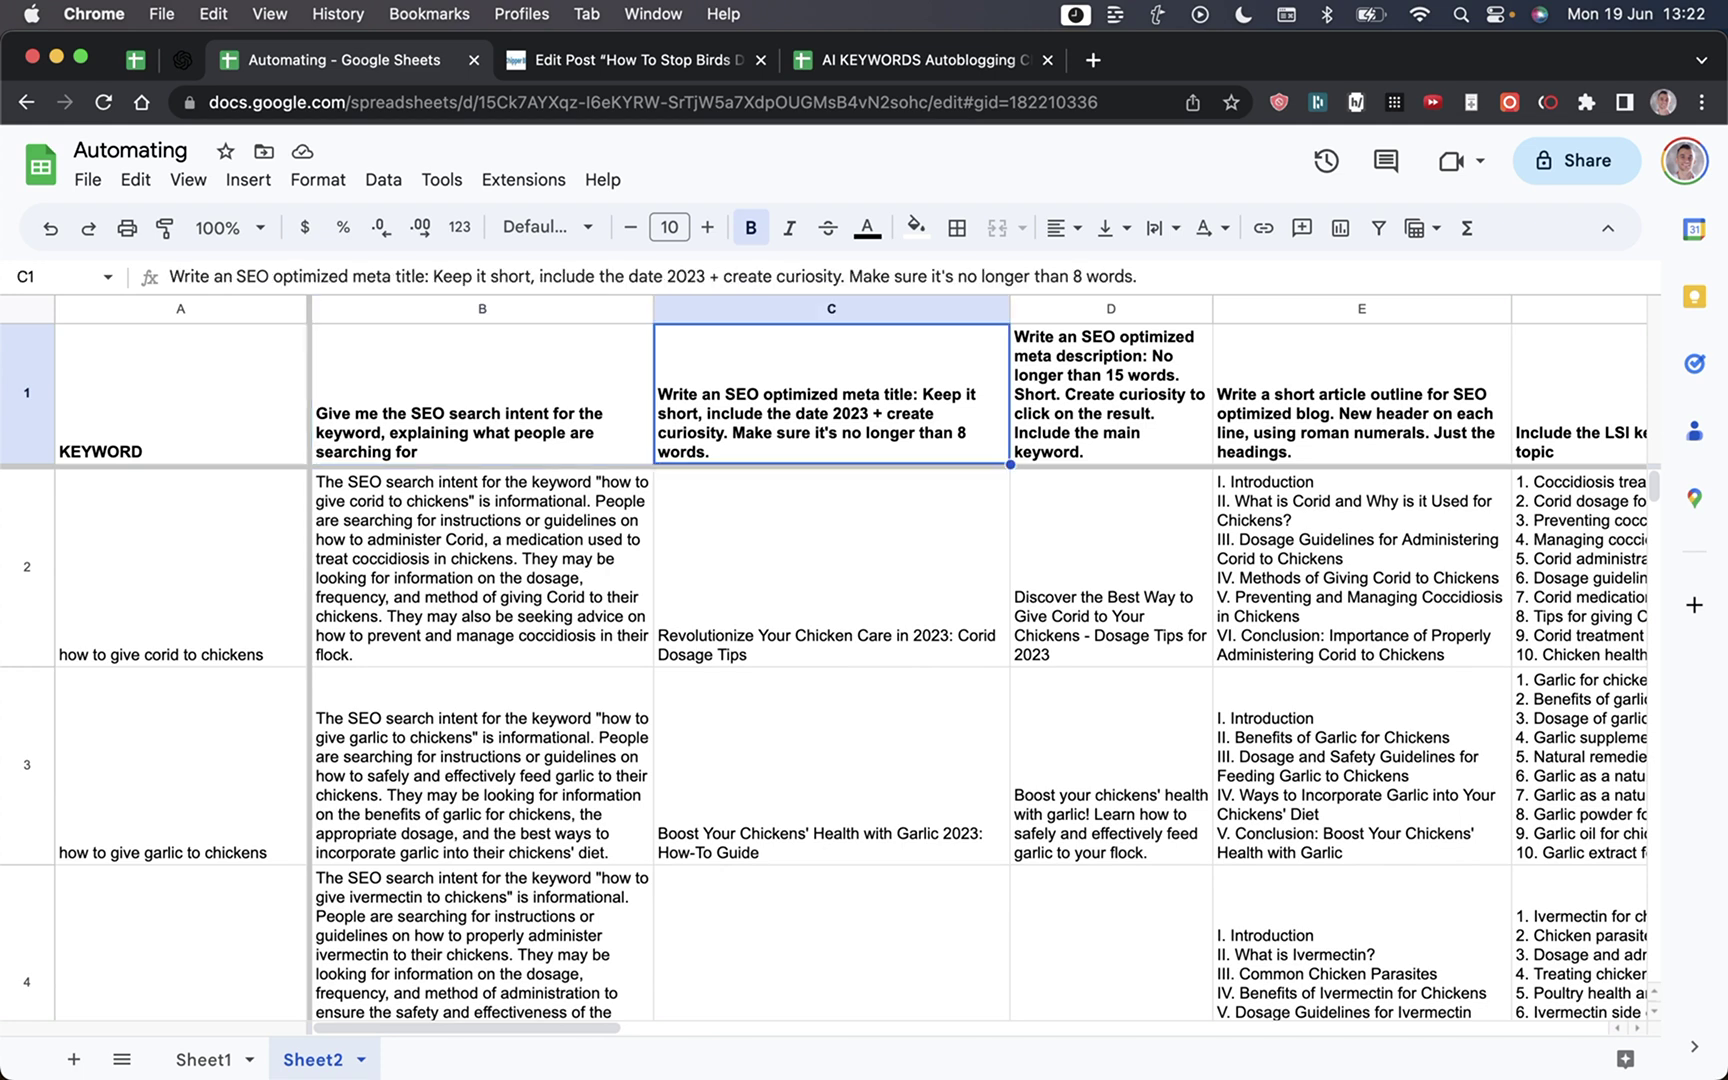
key(Right)
key(Right)
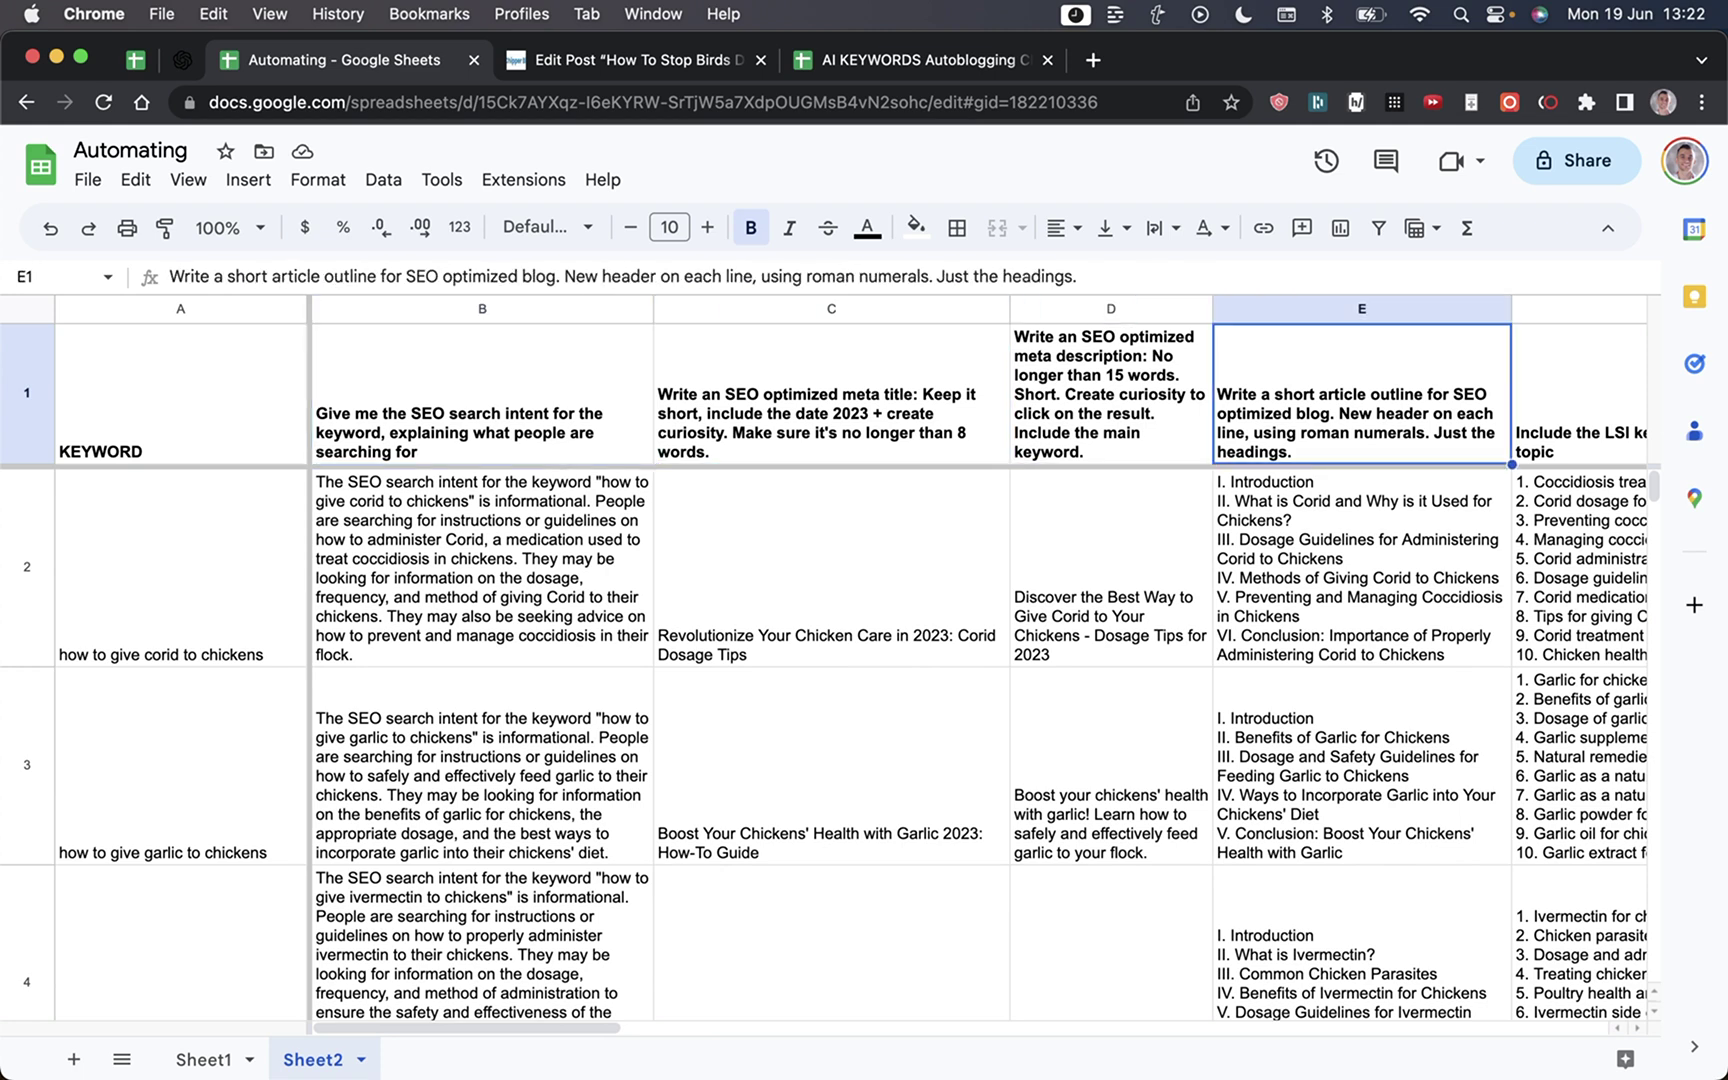
key(Right)
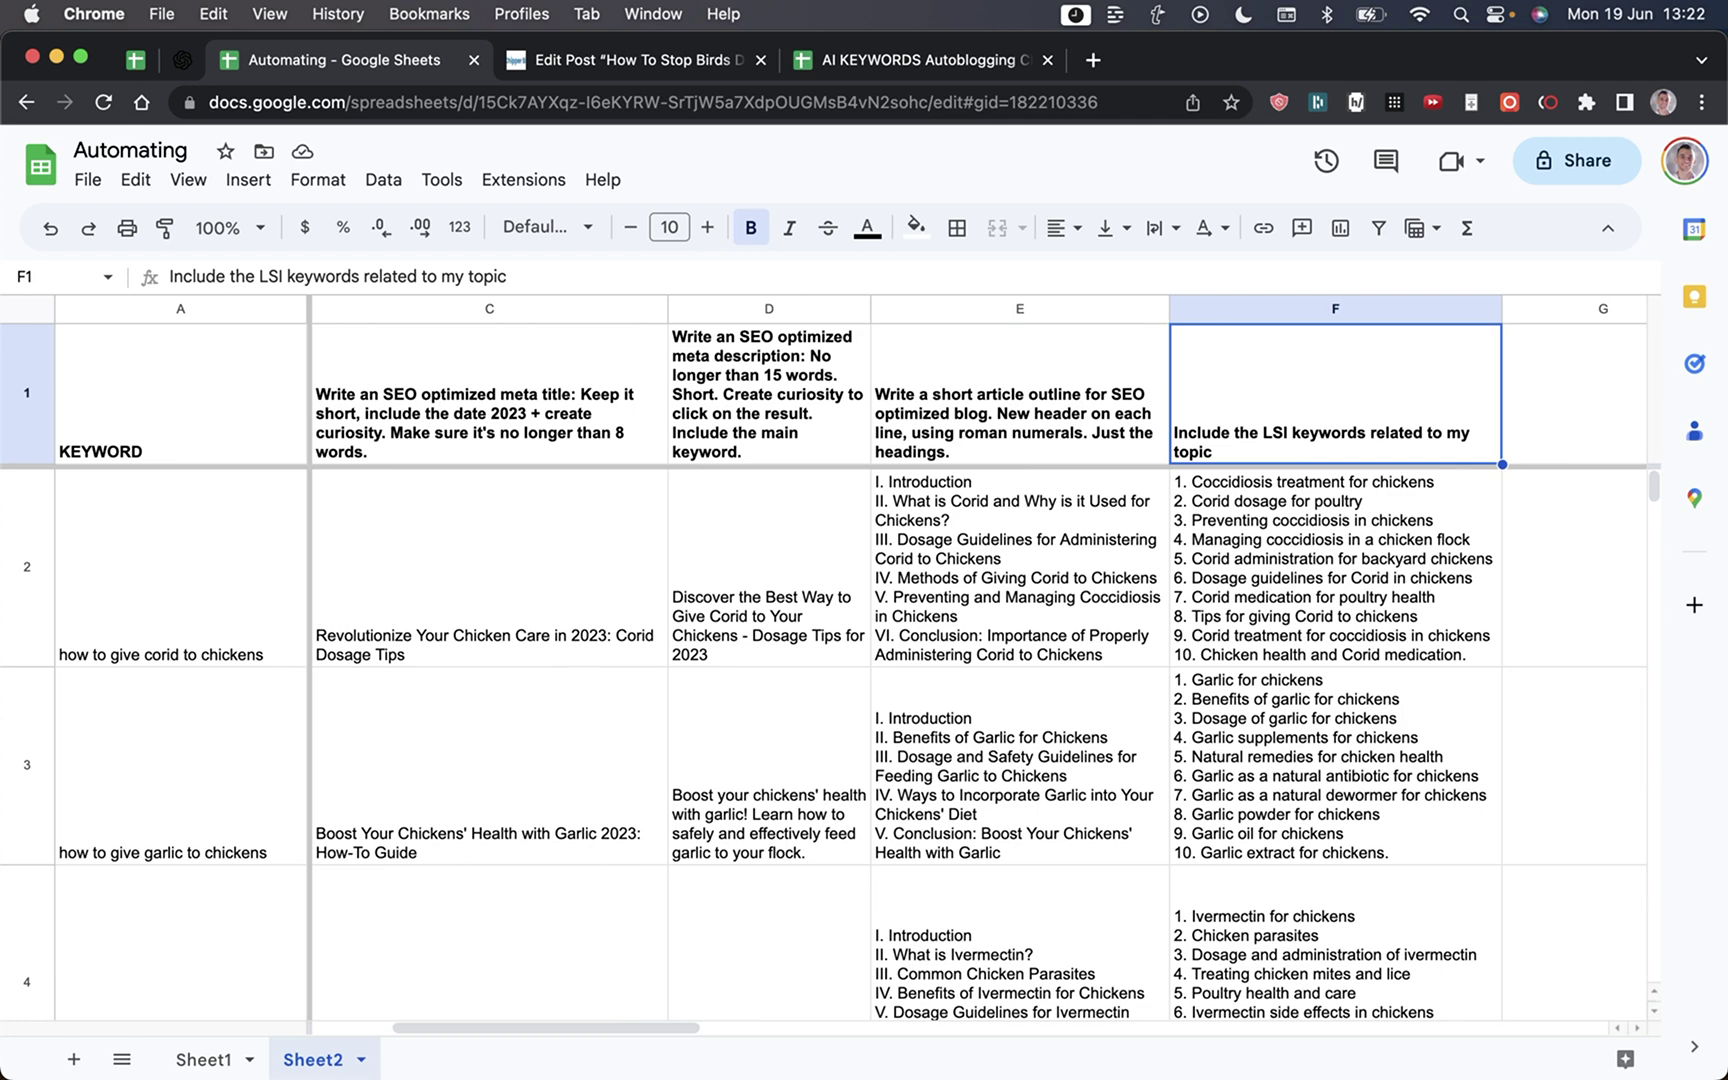
Step: Read the generated LSI keywords in column F for rows 2 to 6 and compare them with their keywords
key(Down)
key(Down)
key(Down)
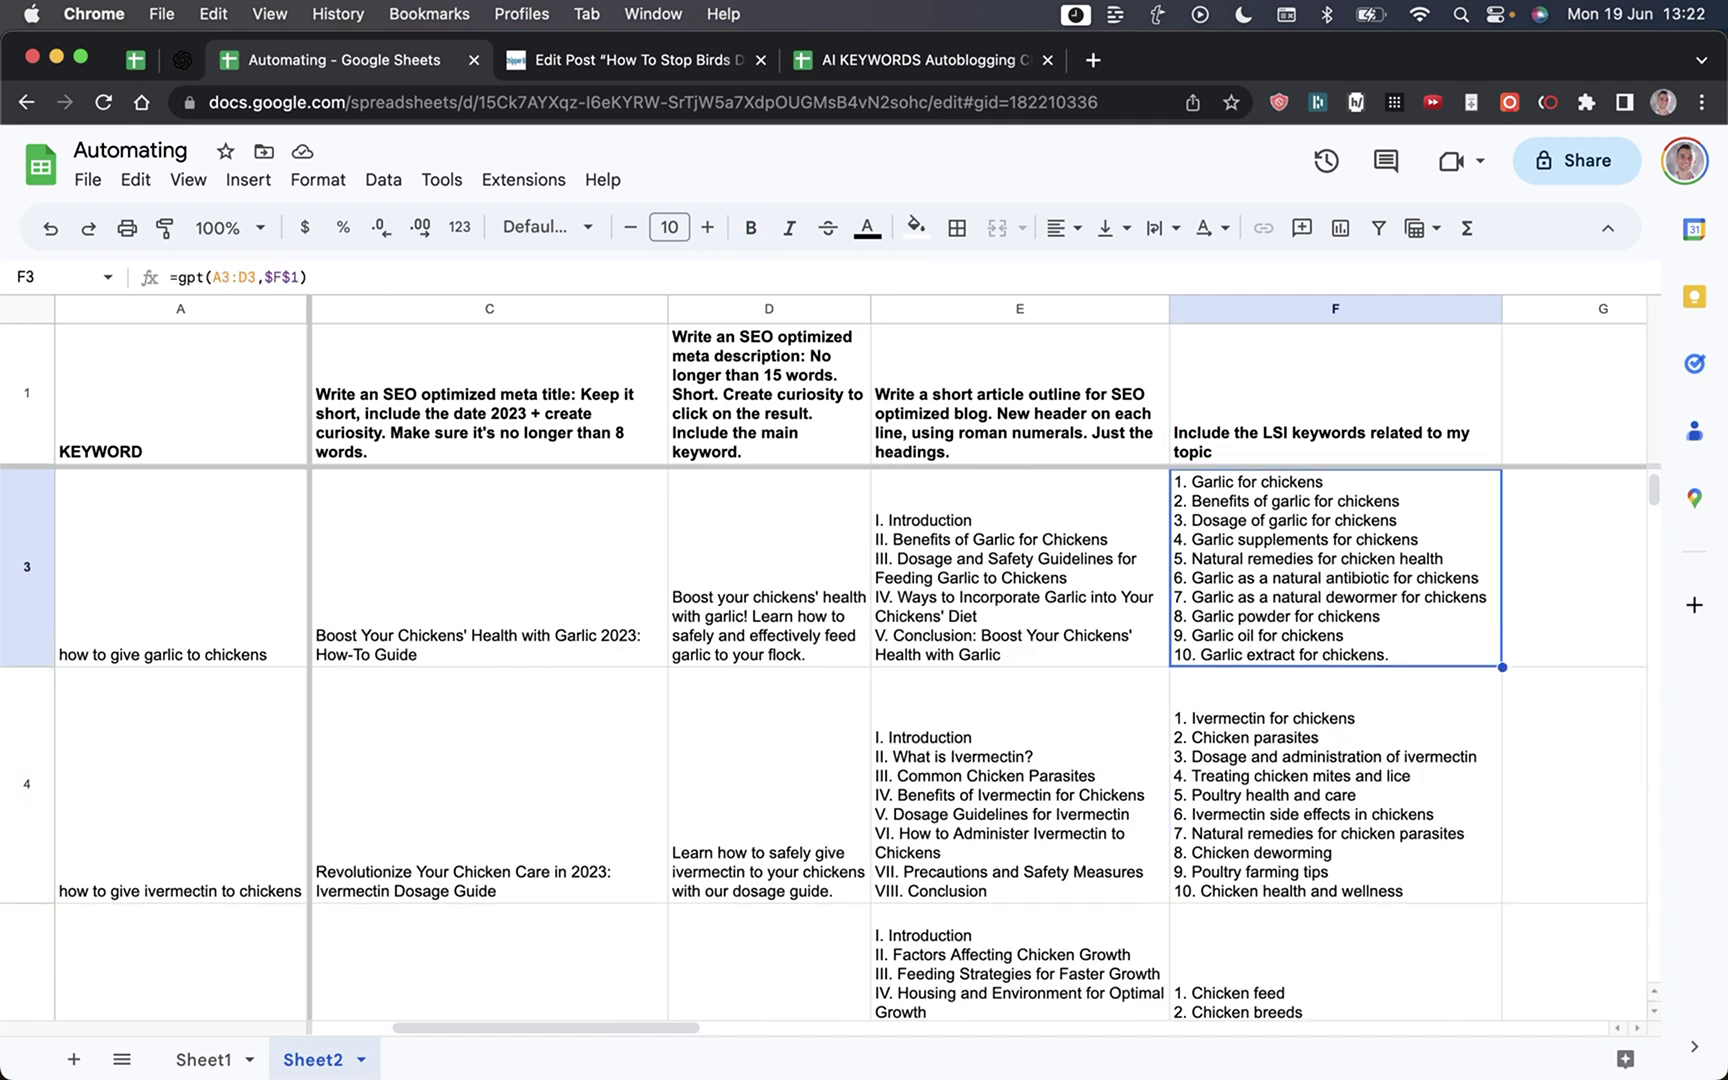
key(Down)
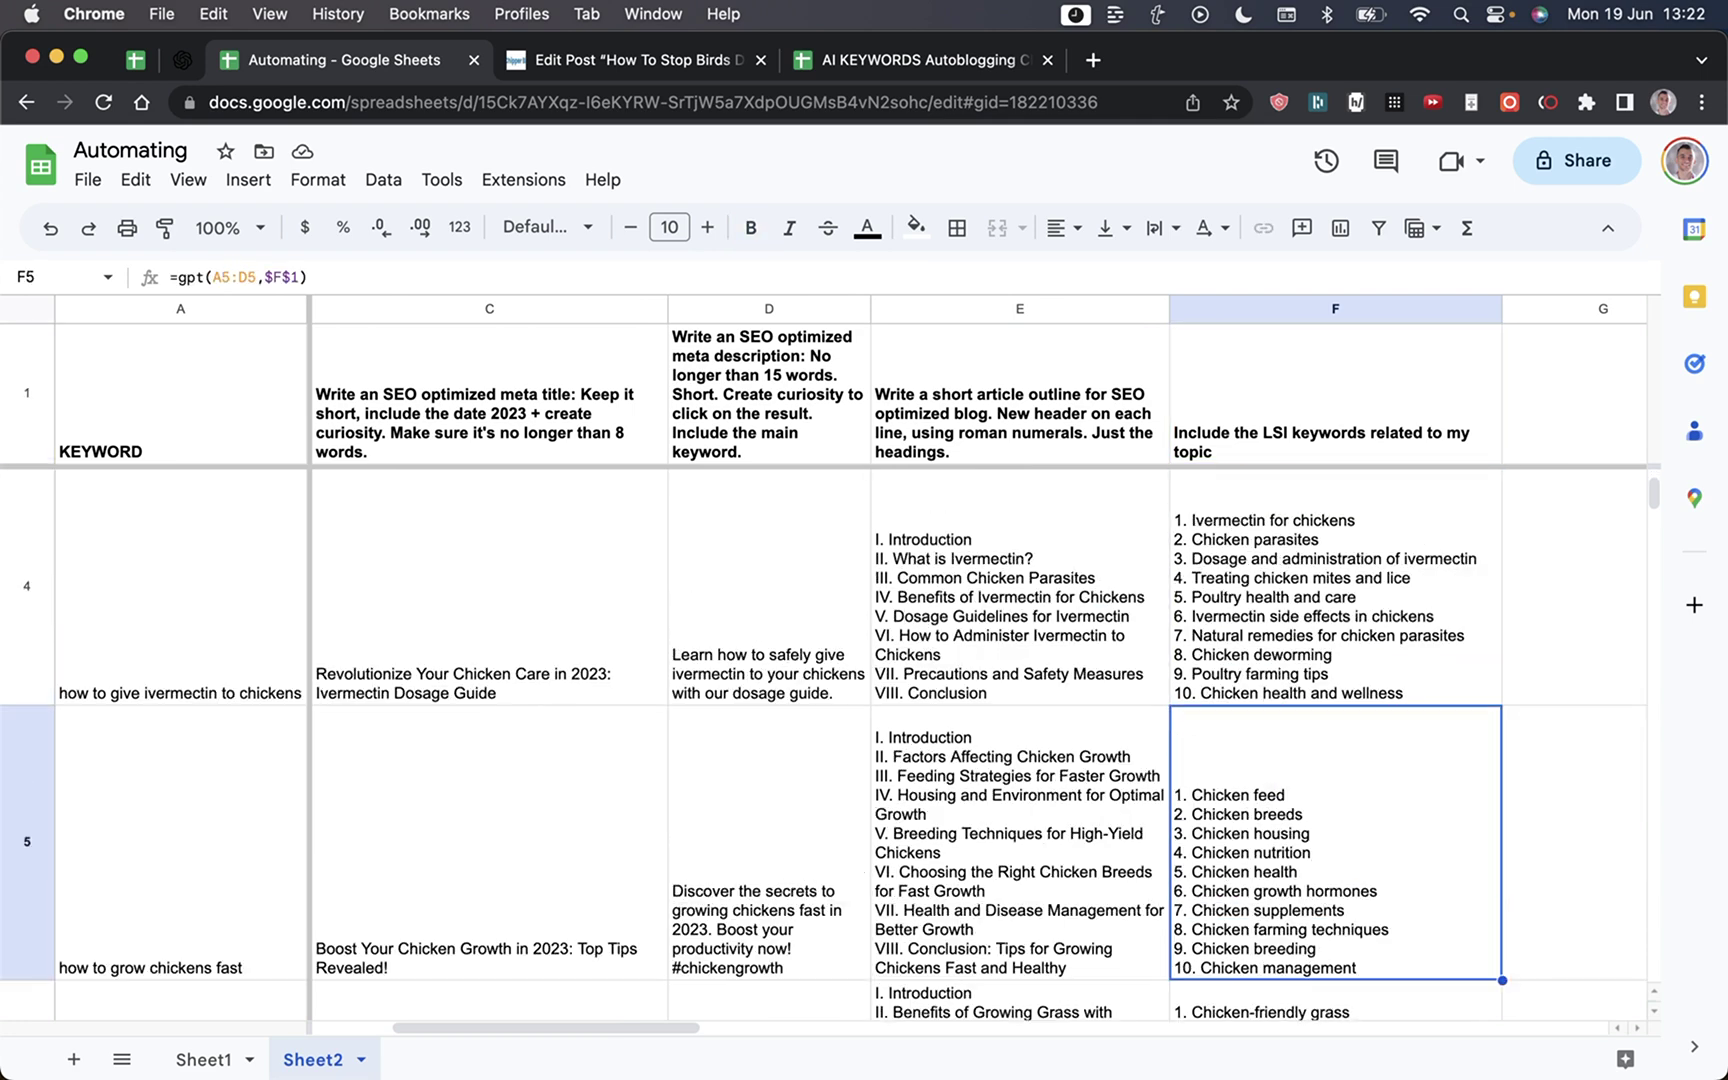
click(140, 920)
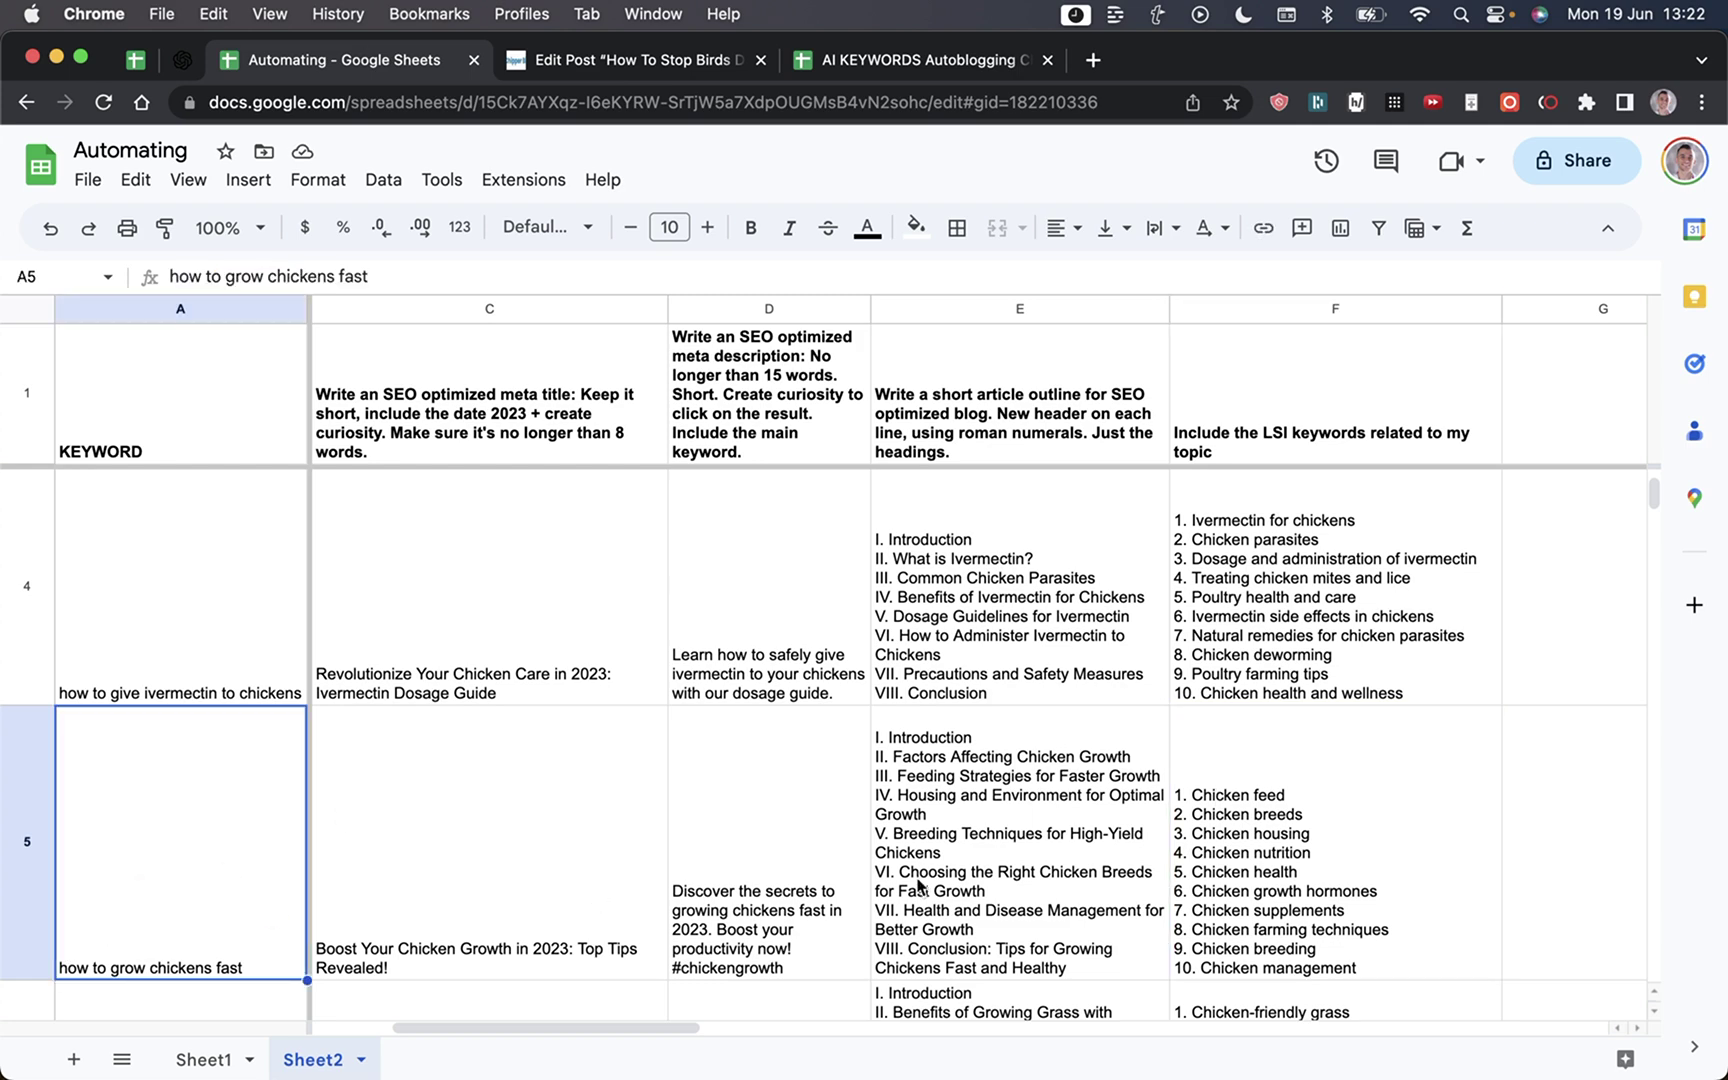
click(1400, 918)
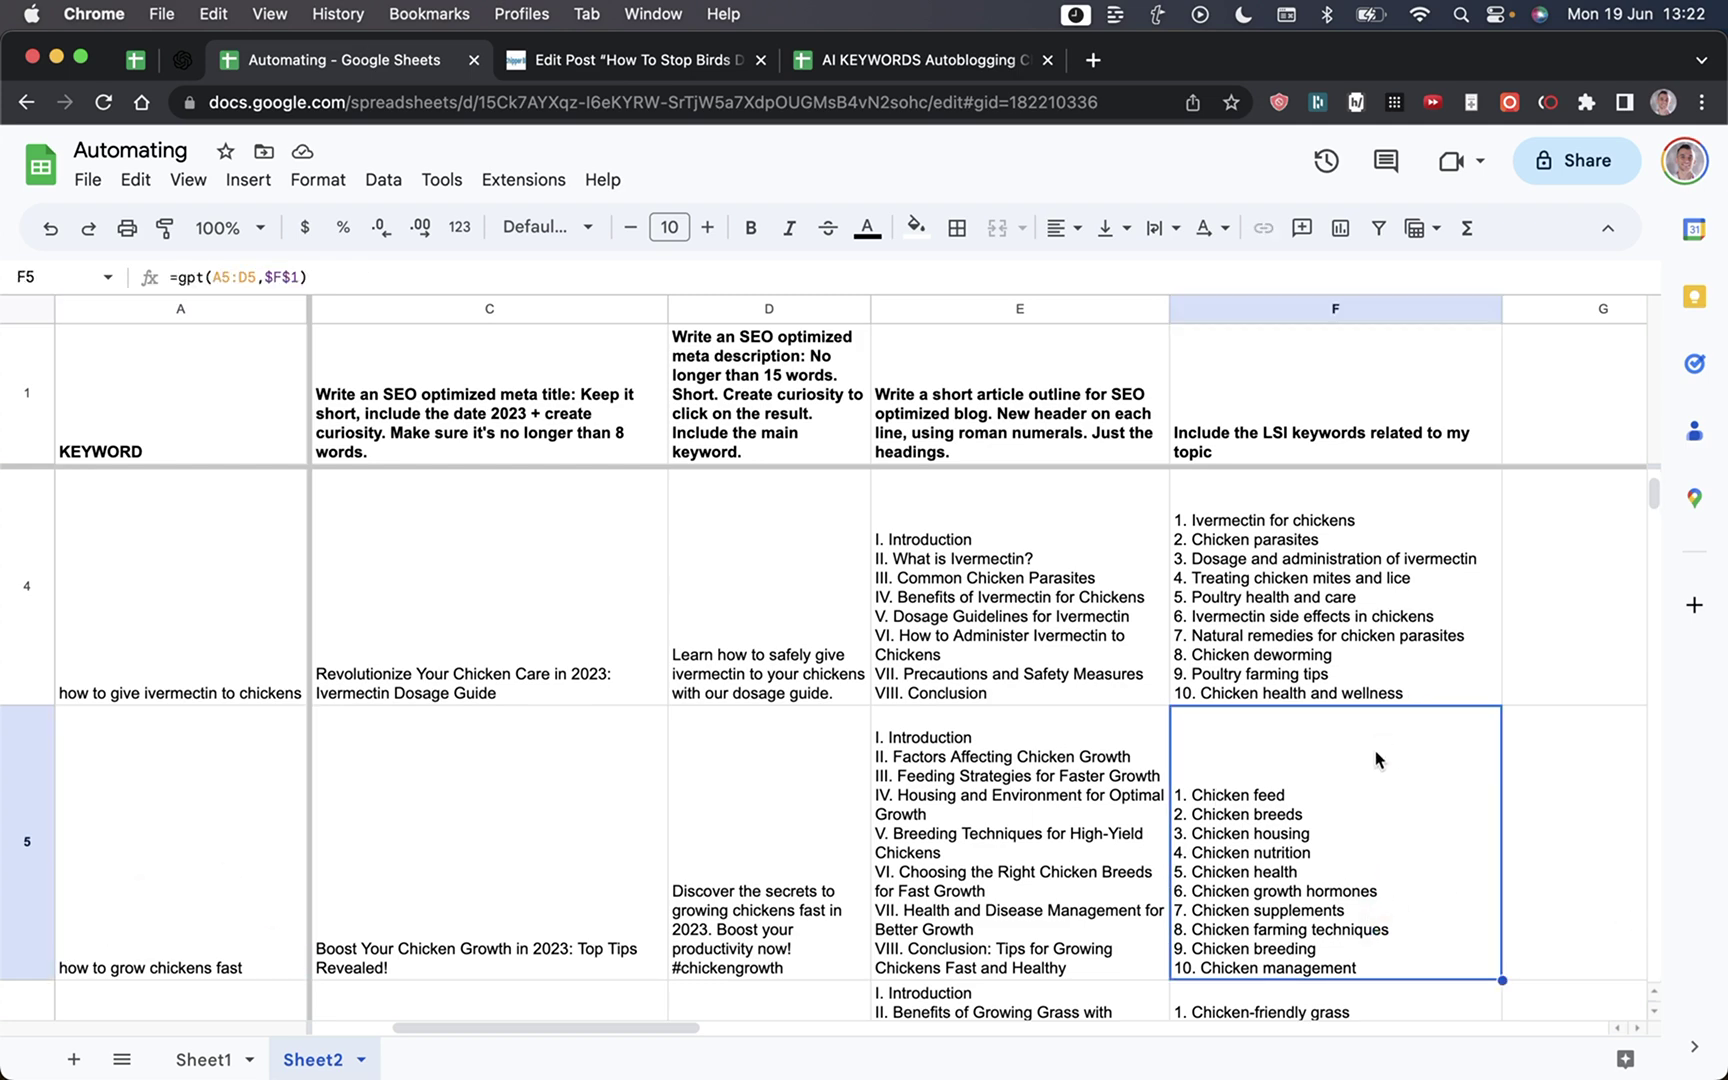
key(Down)
key(Down)
key(Down)
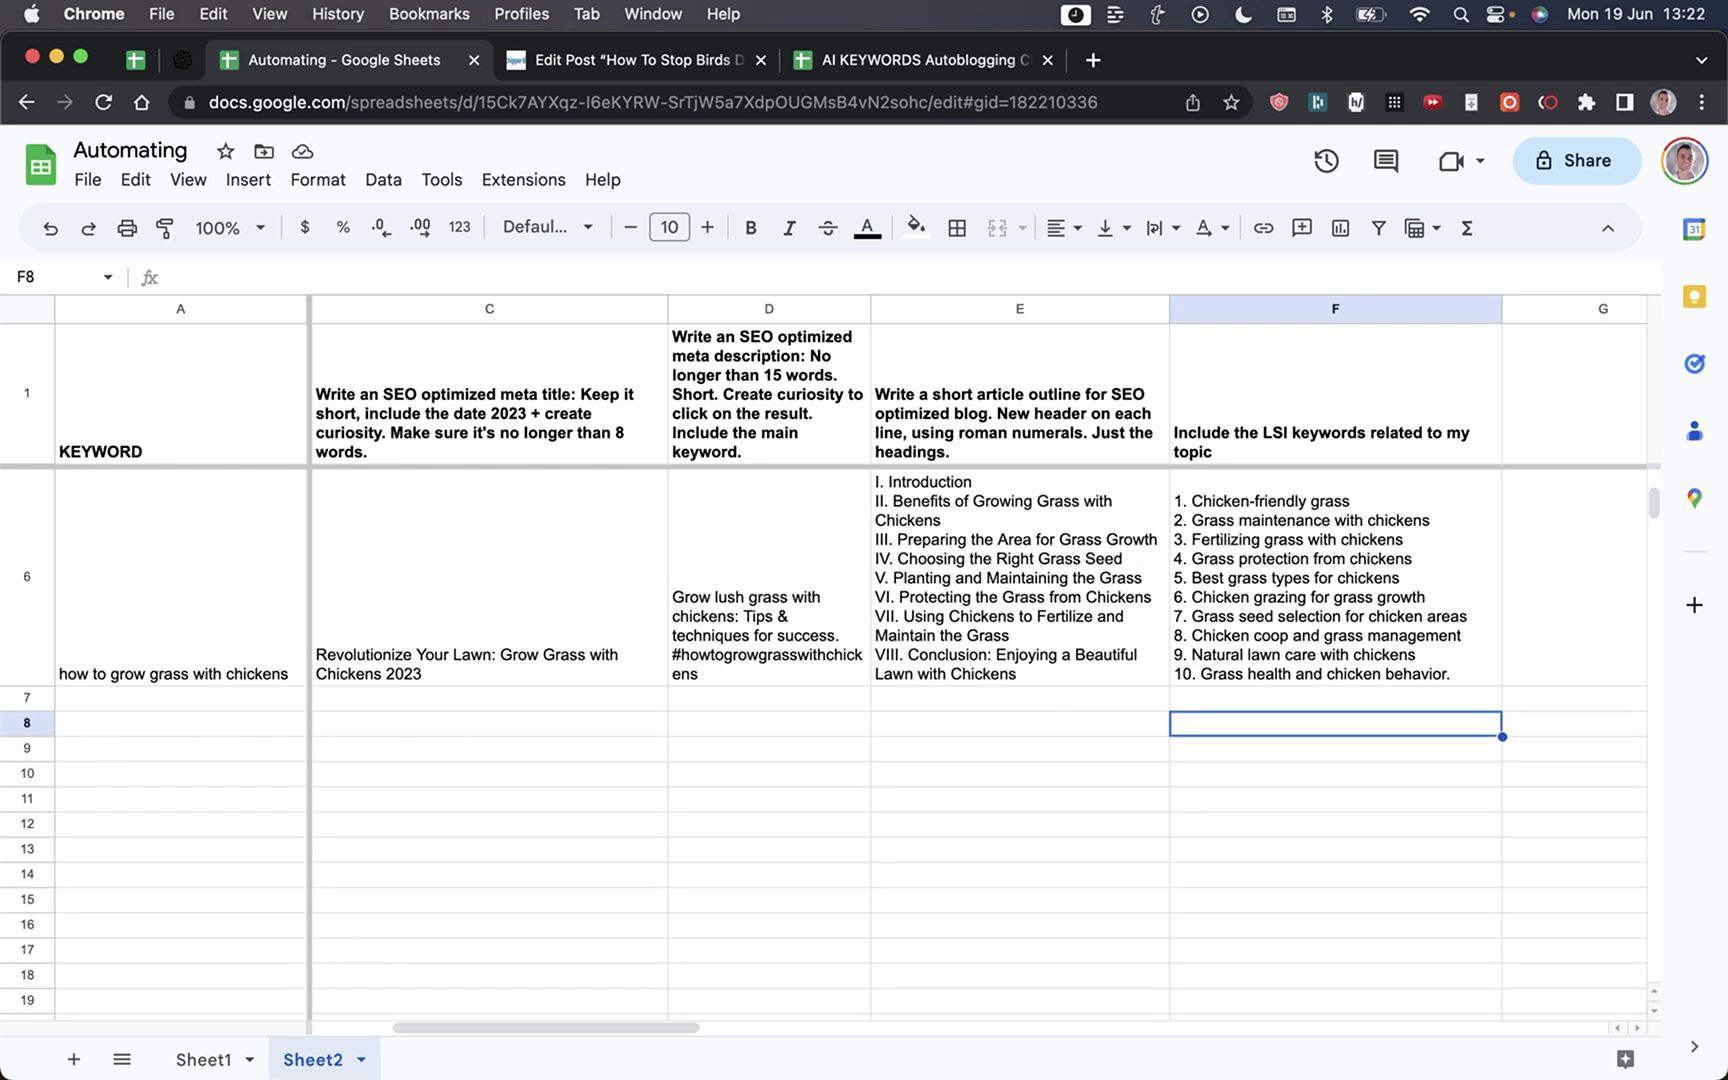
key(Up)
key(Up)
key(Up)
key(Up)
key(Up)
key(Up)
key(Up)
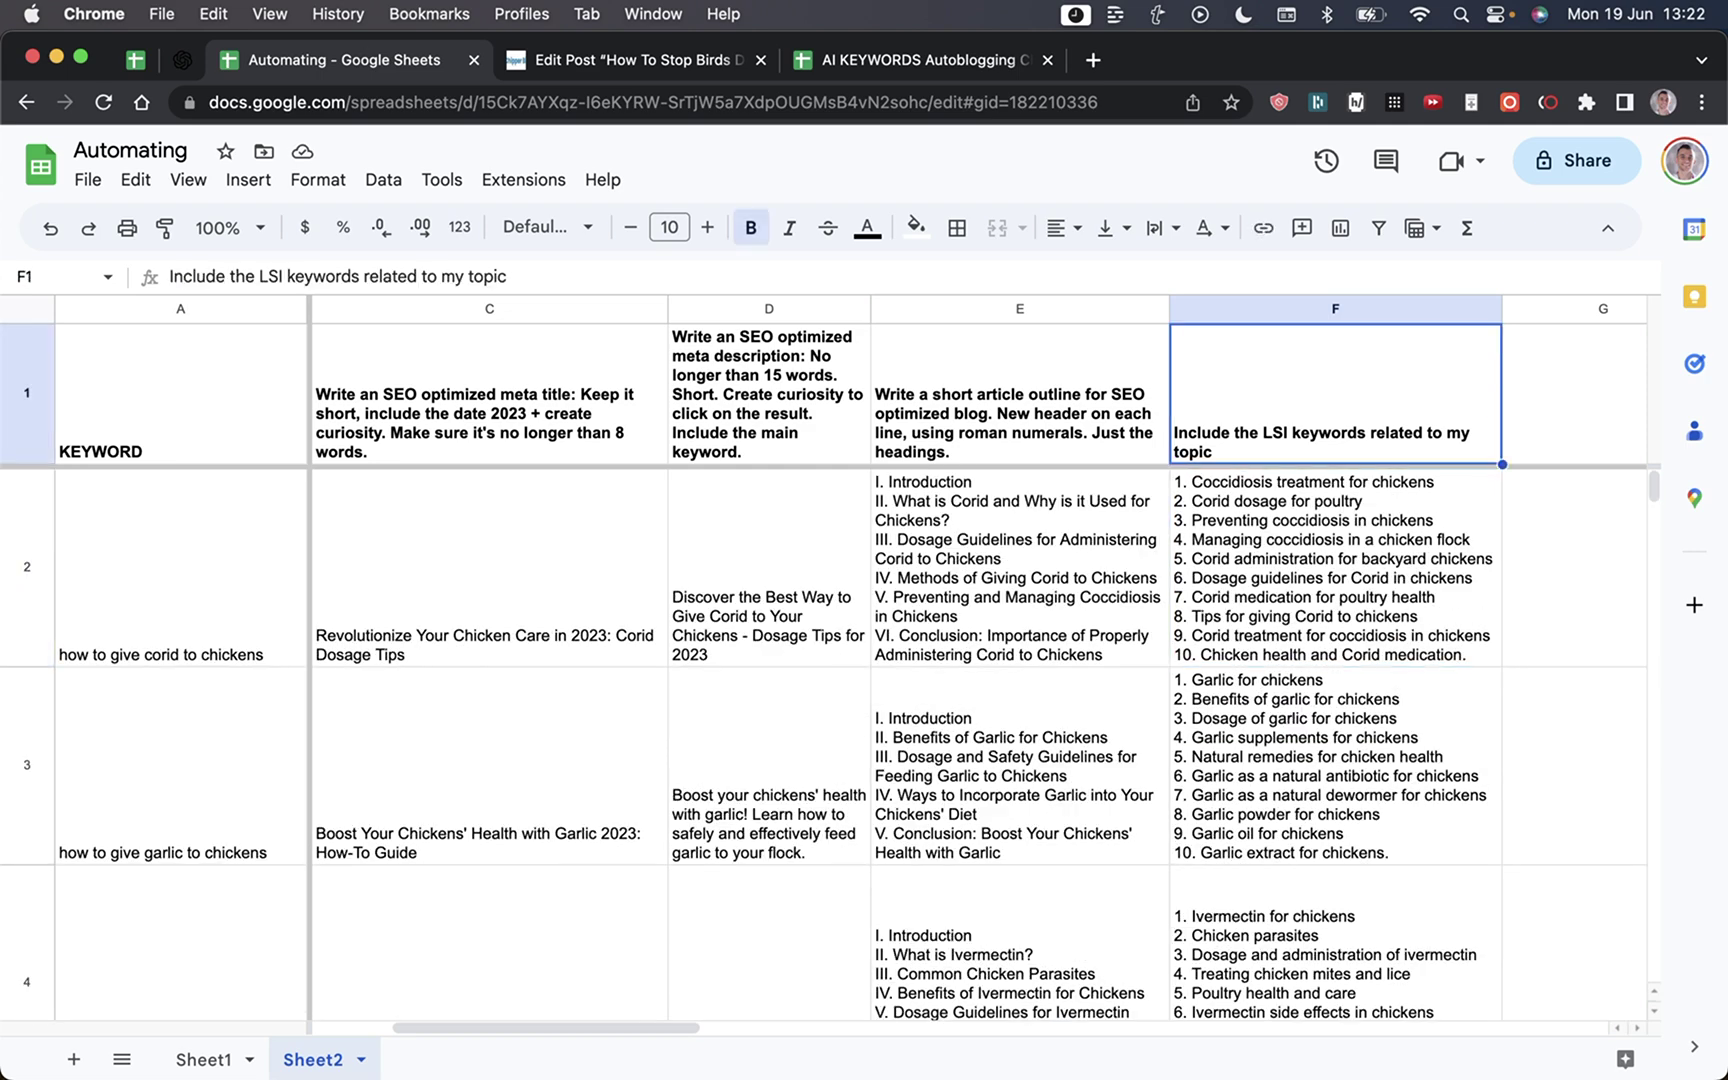
key(Down)
key(Down)
key(Down)
key(Up)
key(Up)
key(Up)
key(Left)
key(Left)
key(Left)
key(Left)
key(Left)
key(Right)
key(Right)
key(Right)
key(Right)
key(Right)
key(Right)
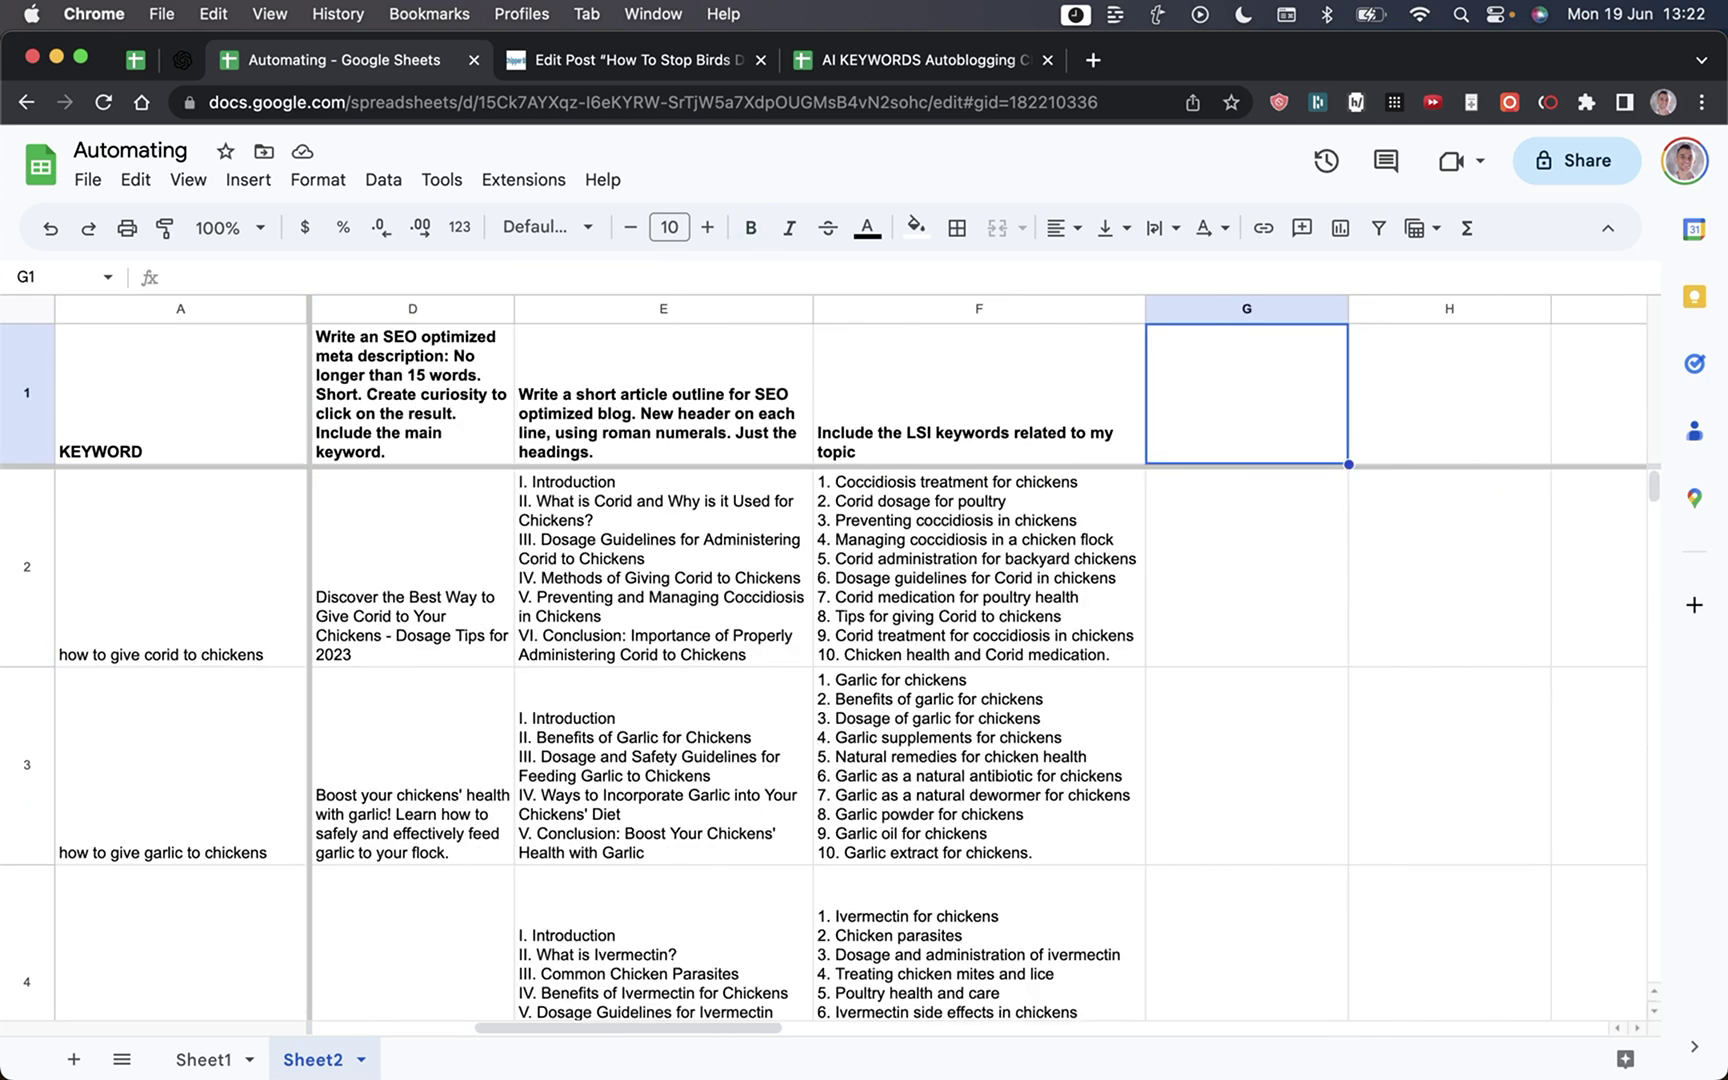
key(Left)
key(Left)
key(Left)
key(Down)
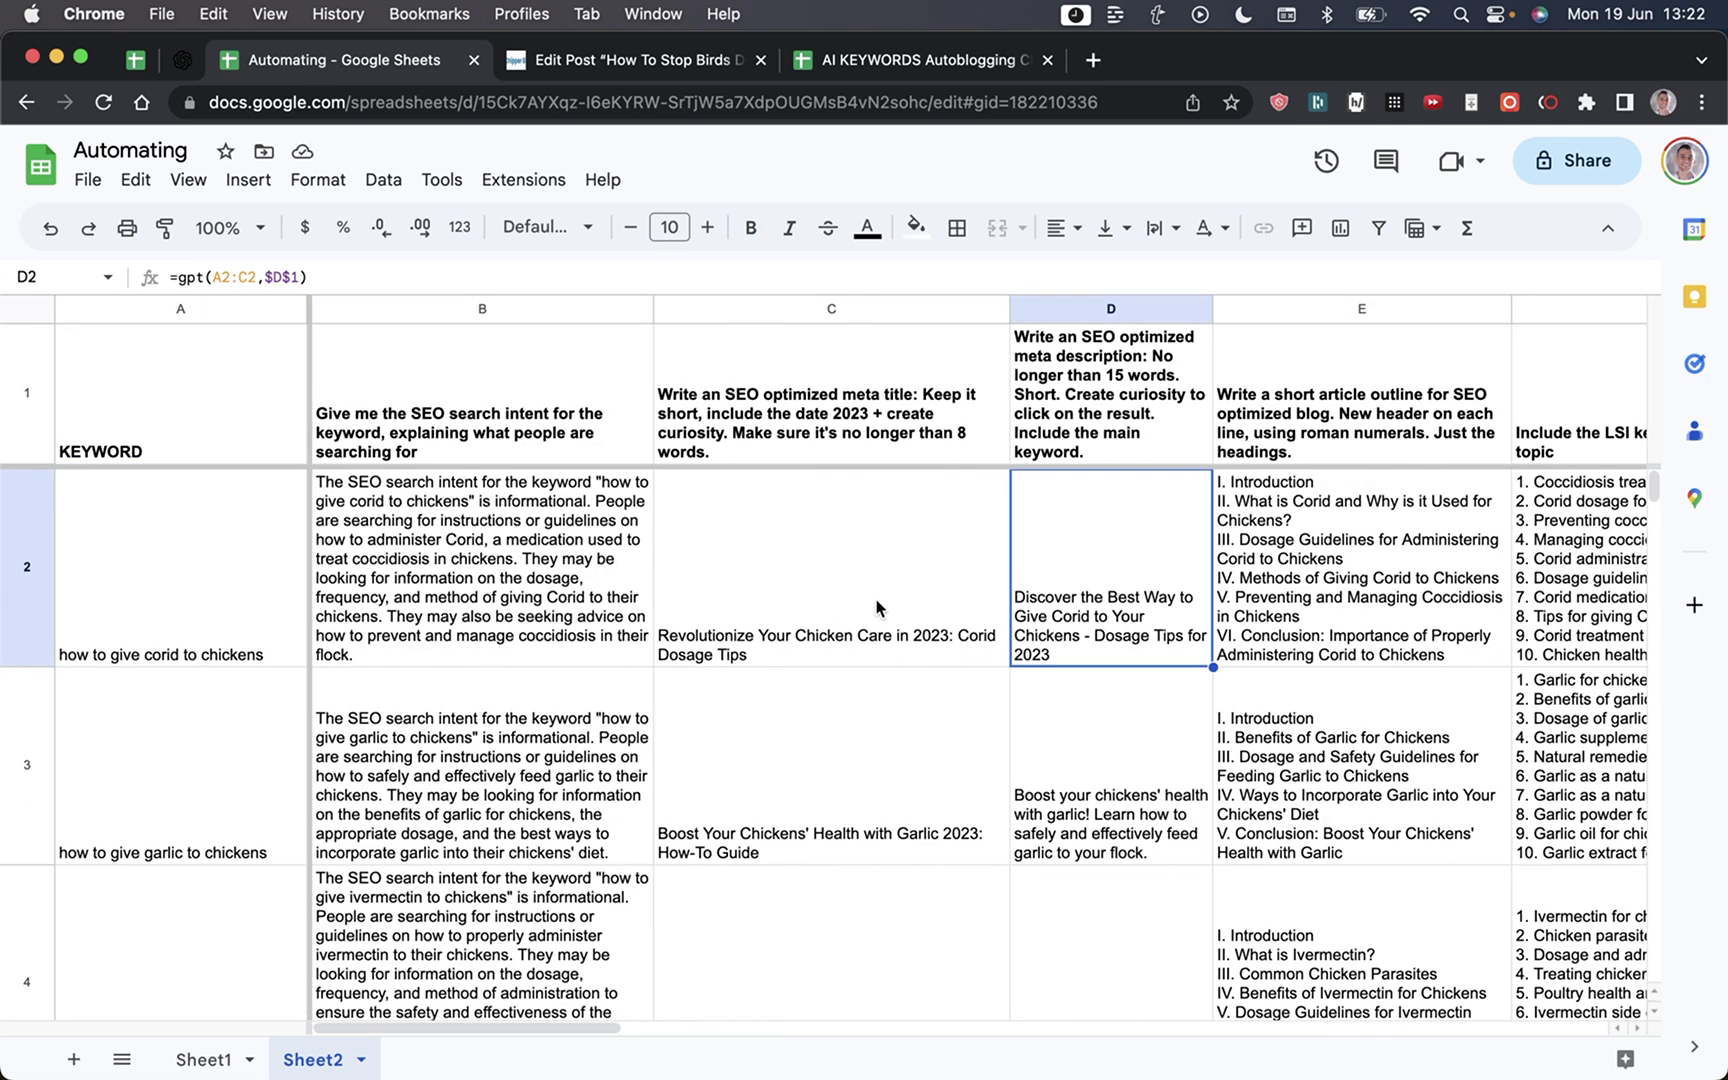
Step: Copy the keyword "how to give corid to chickens" from A2 into the Yoast SEO focus keyphrase of the WordPress post
click(608, 62)
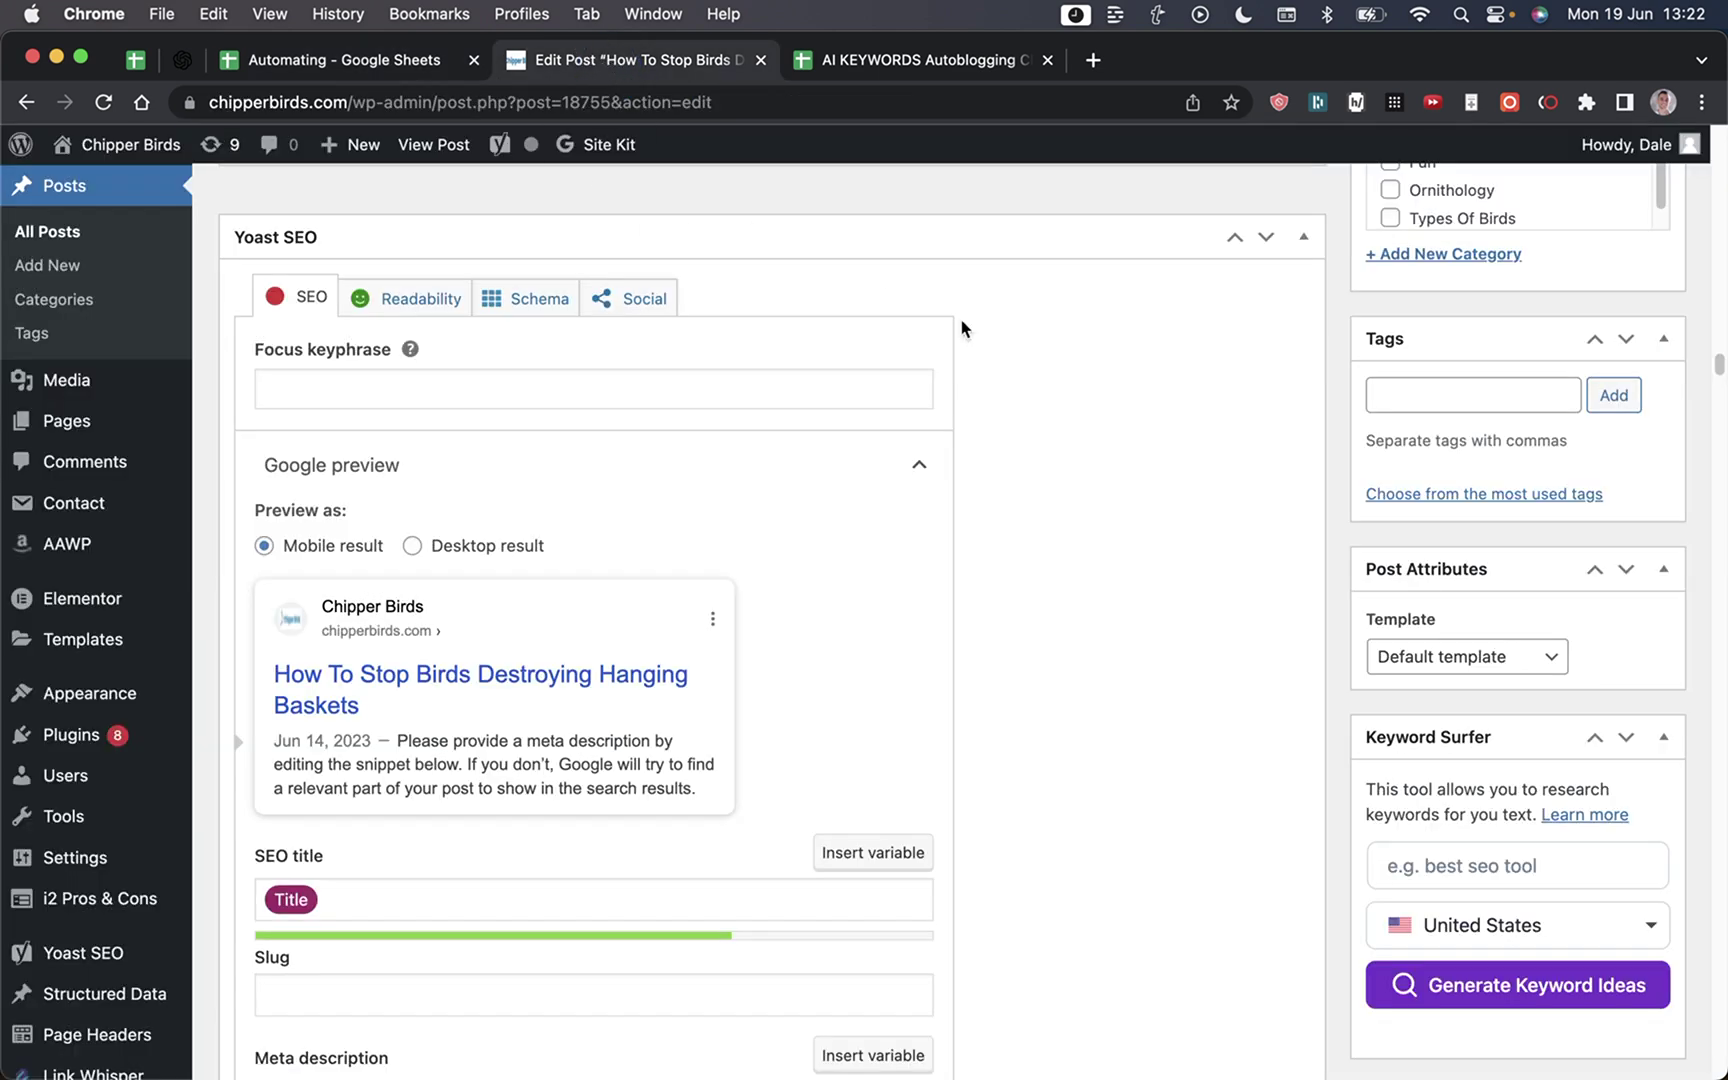
click(338, 58)
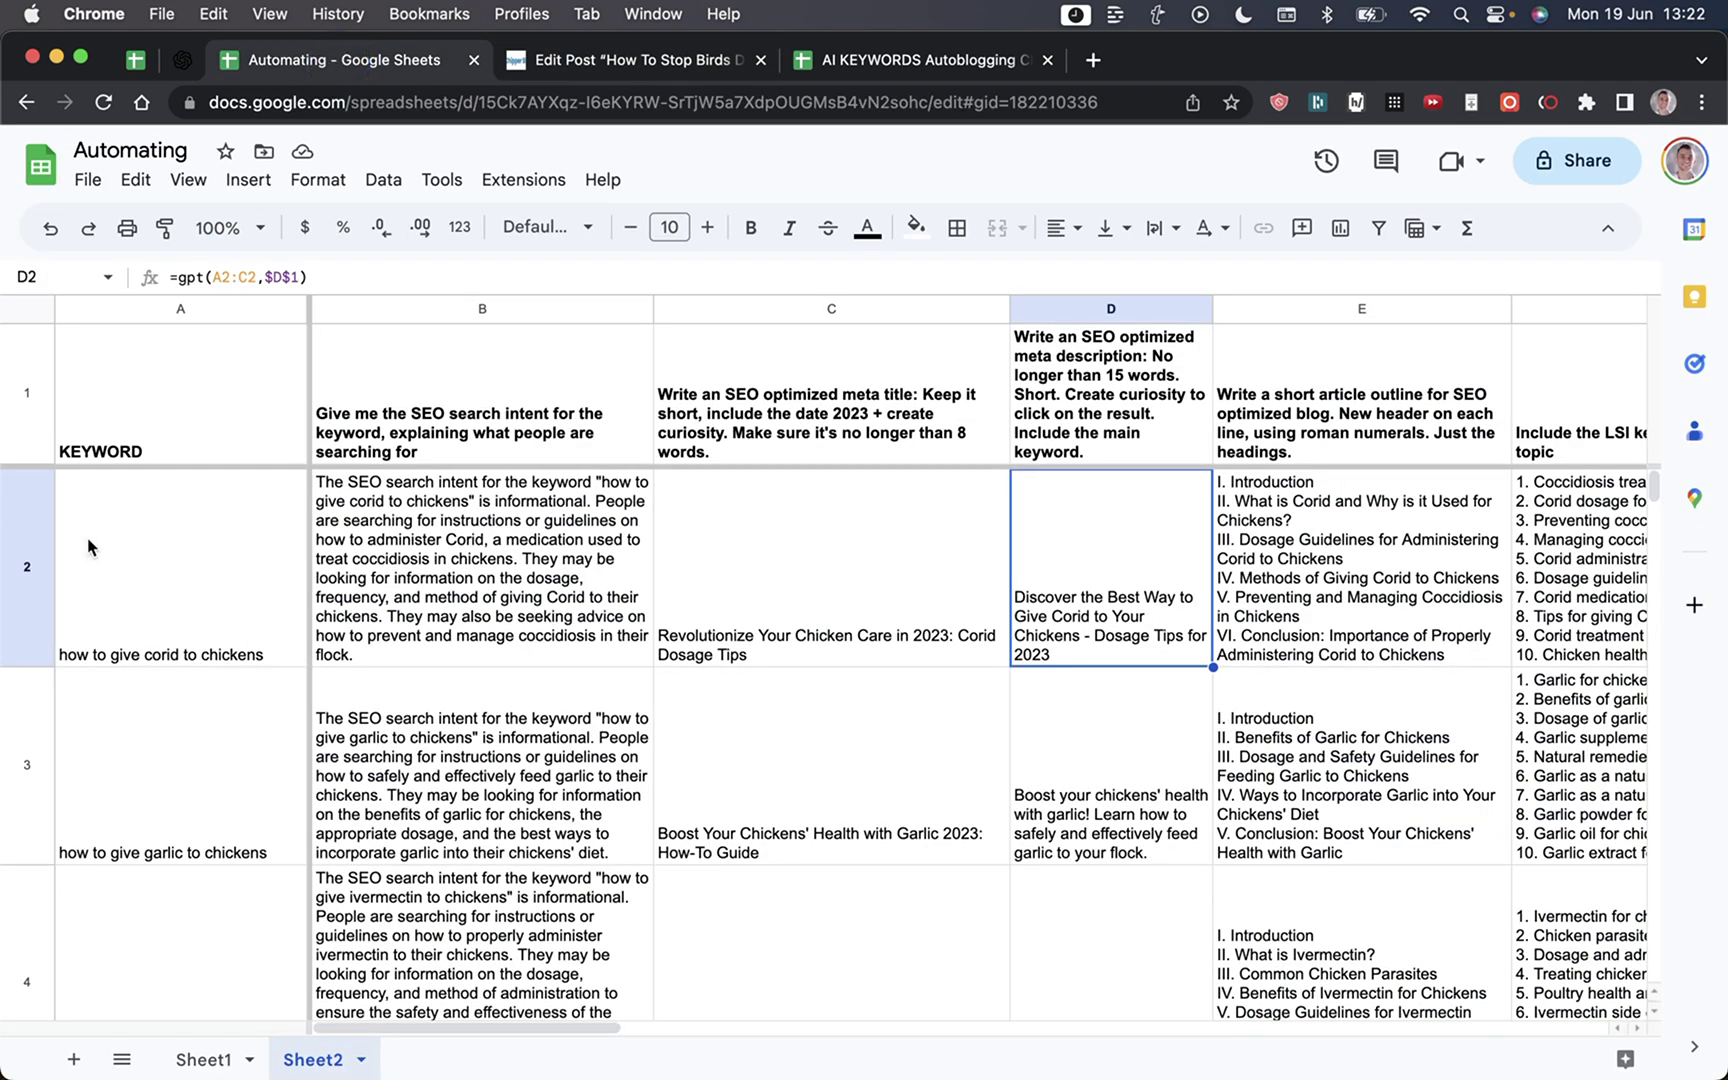
click(127, 551)
key(ctrl+Tab)
text(how to give corid to chickens)
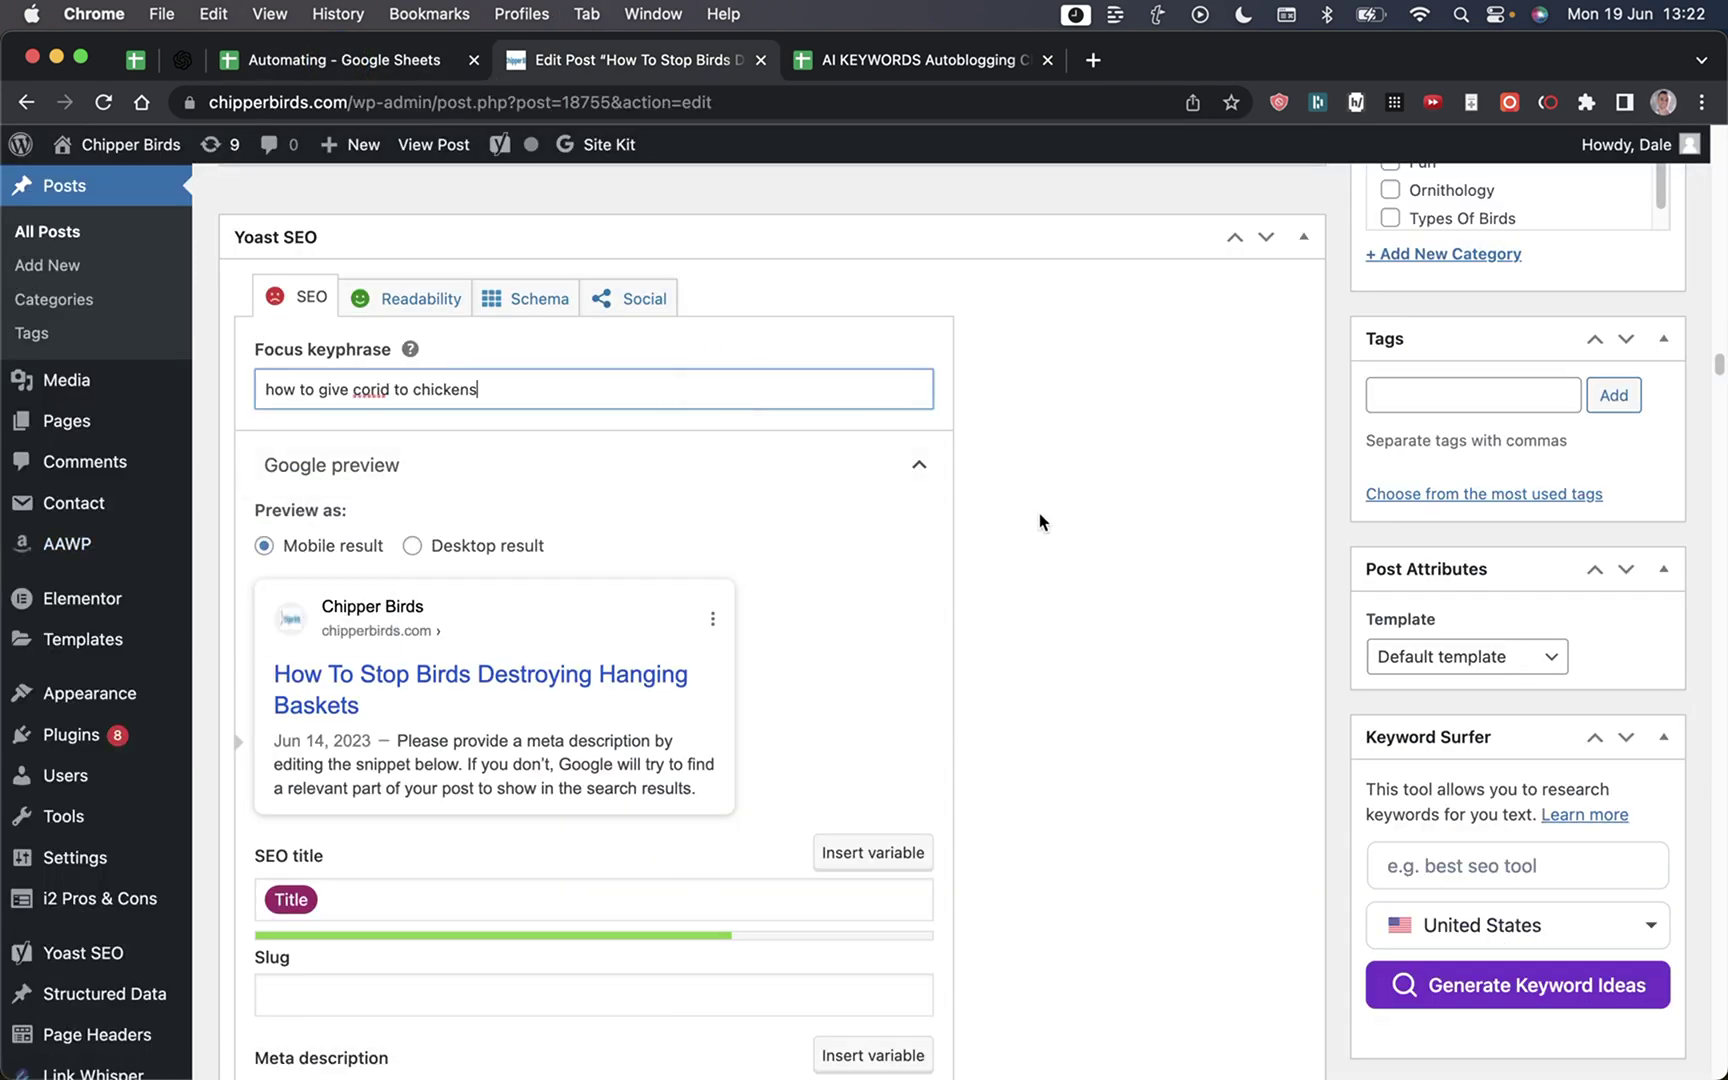
Step: Replace the WordPress post's SEO title with the meta title copied from C2 of the sheet
key(ctrl+shift+Tab)
click(690, 550)
key(super+c)
key(ctrl+Tab)
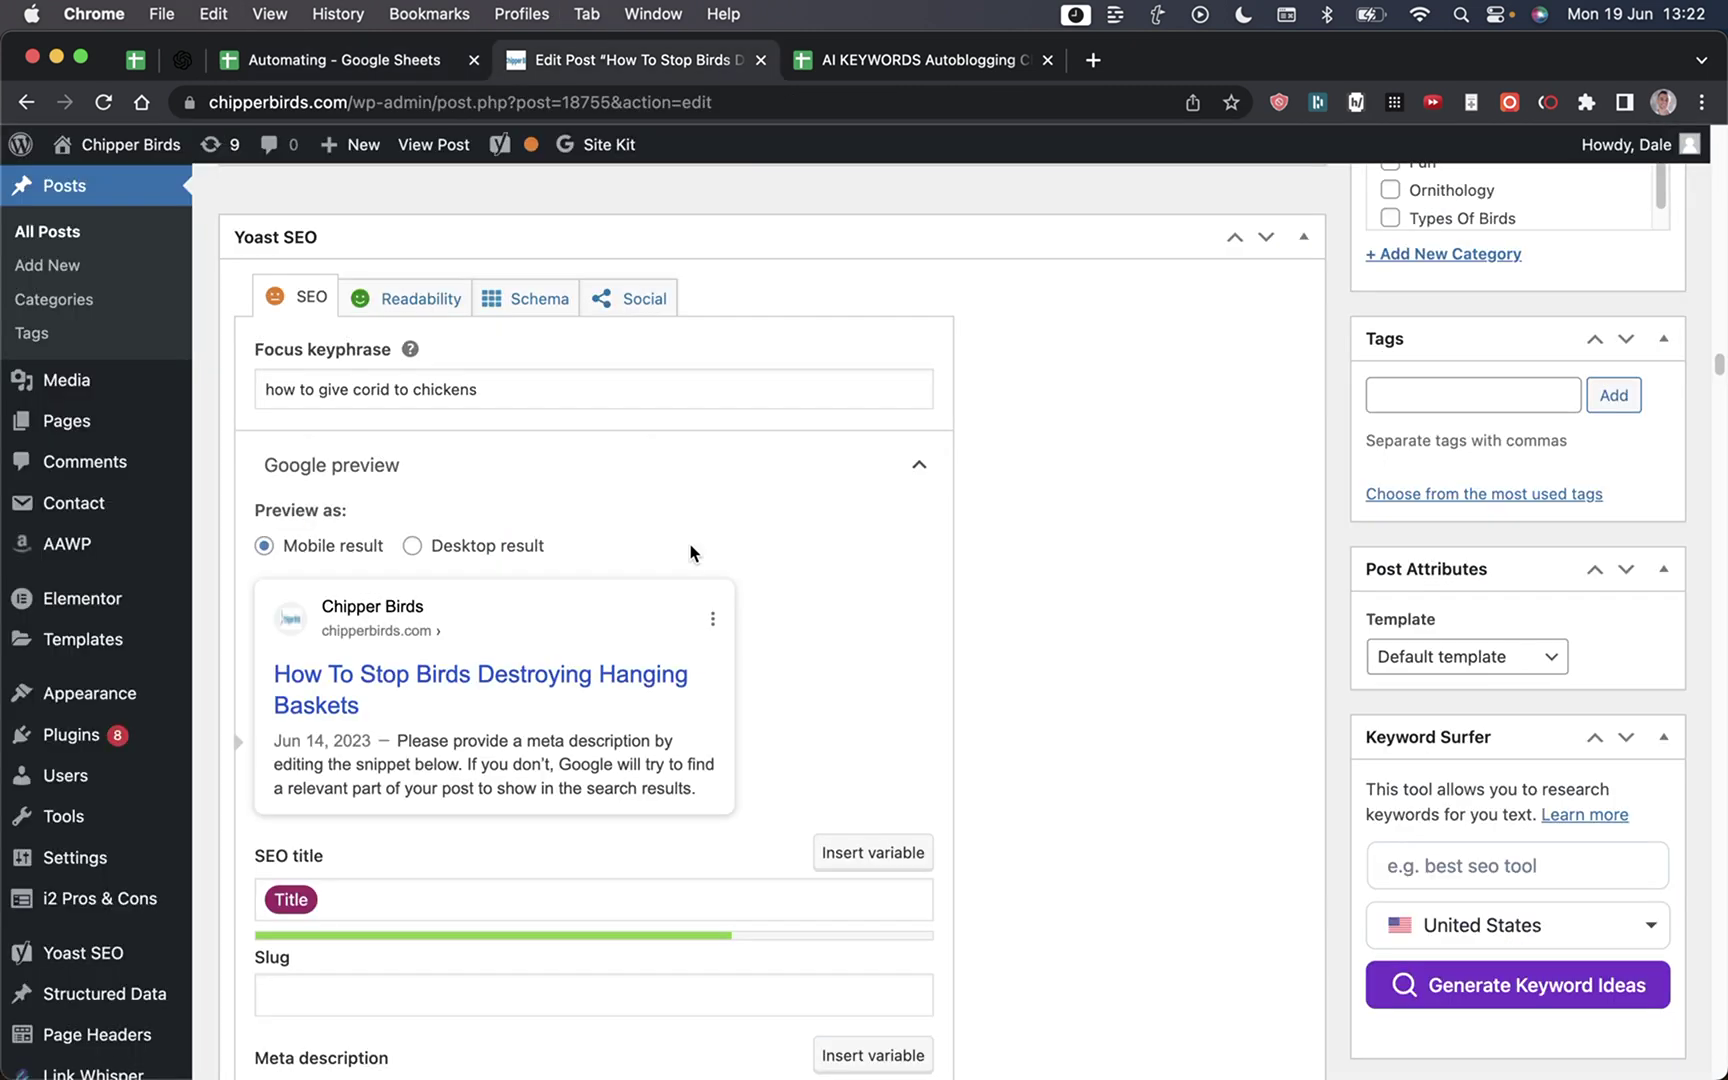
click(428, 901)
key(BackSpace)
key(super+v)
Step: Set the post's slug to "how to give corid to chickens"
click(328, 996)
text(how to give corid to chickens)
scroll(876, 833, down, 3)
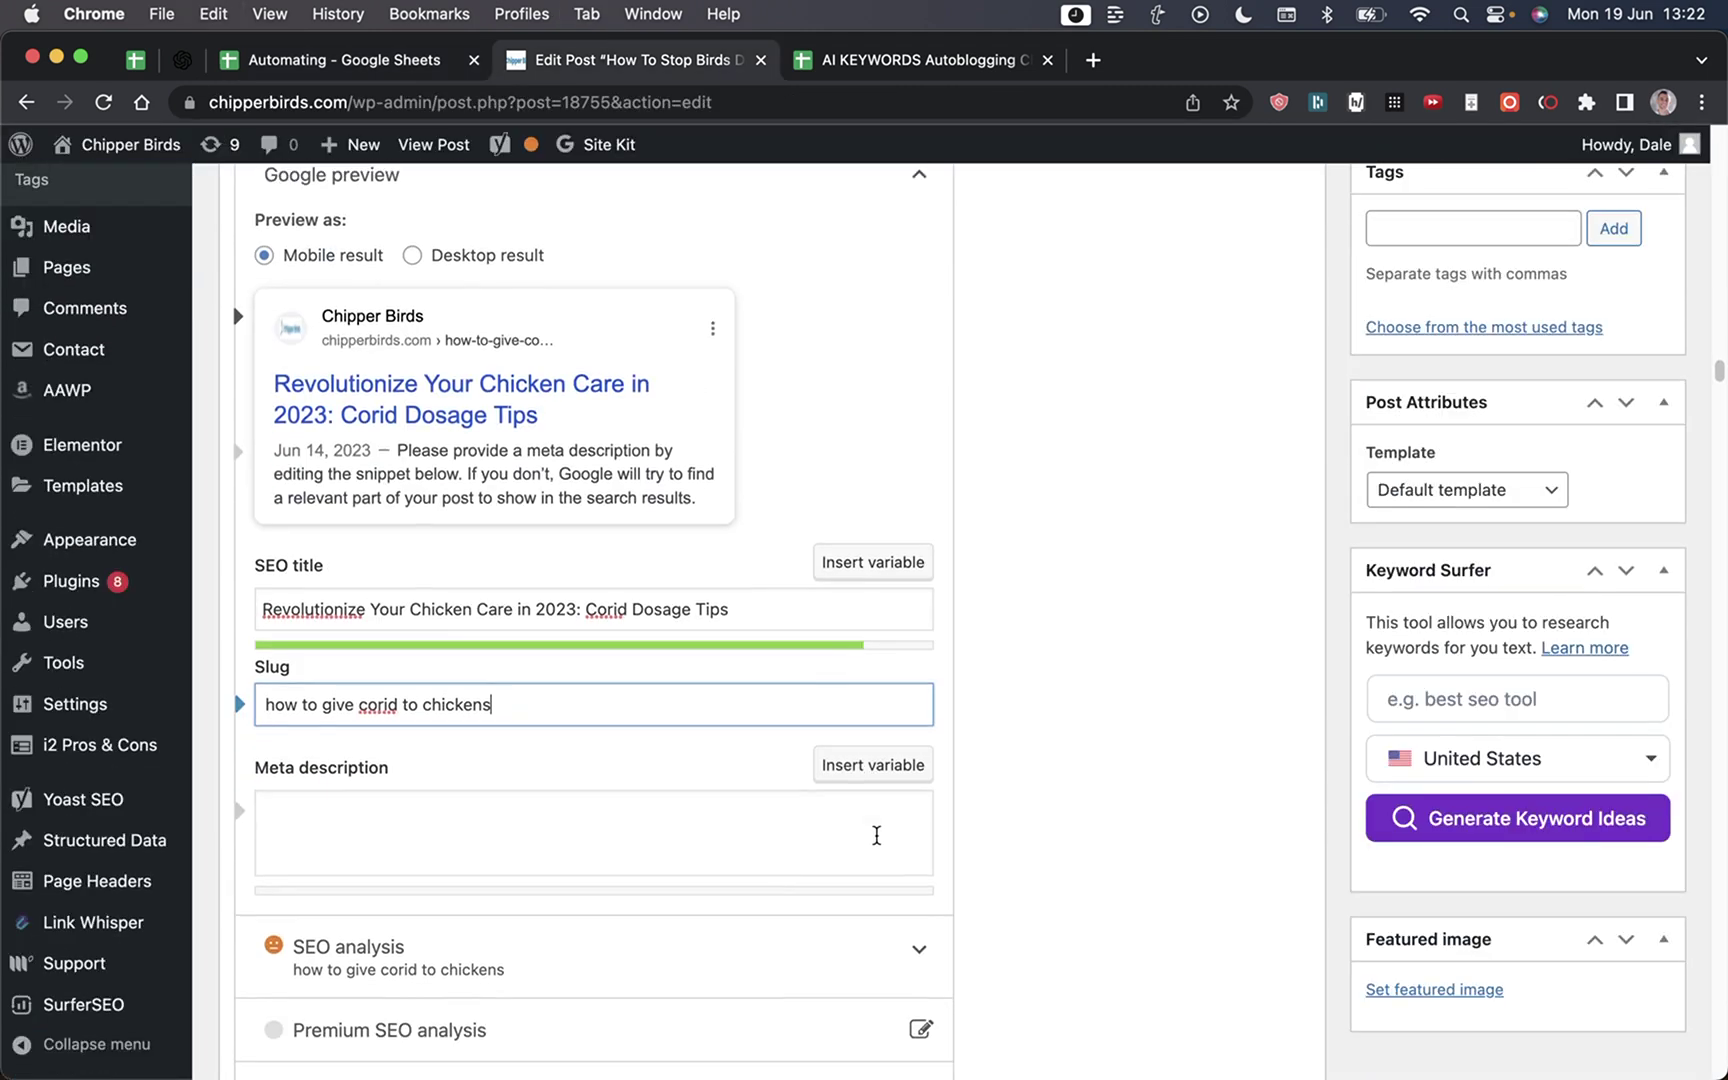
Step: Copy the meta description from D2 into the WordPress post's meta description and return to the Automating sheet
key(ctrl+shift+Tab)
click(1063, 585)
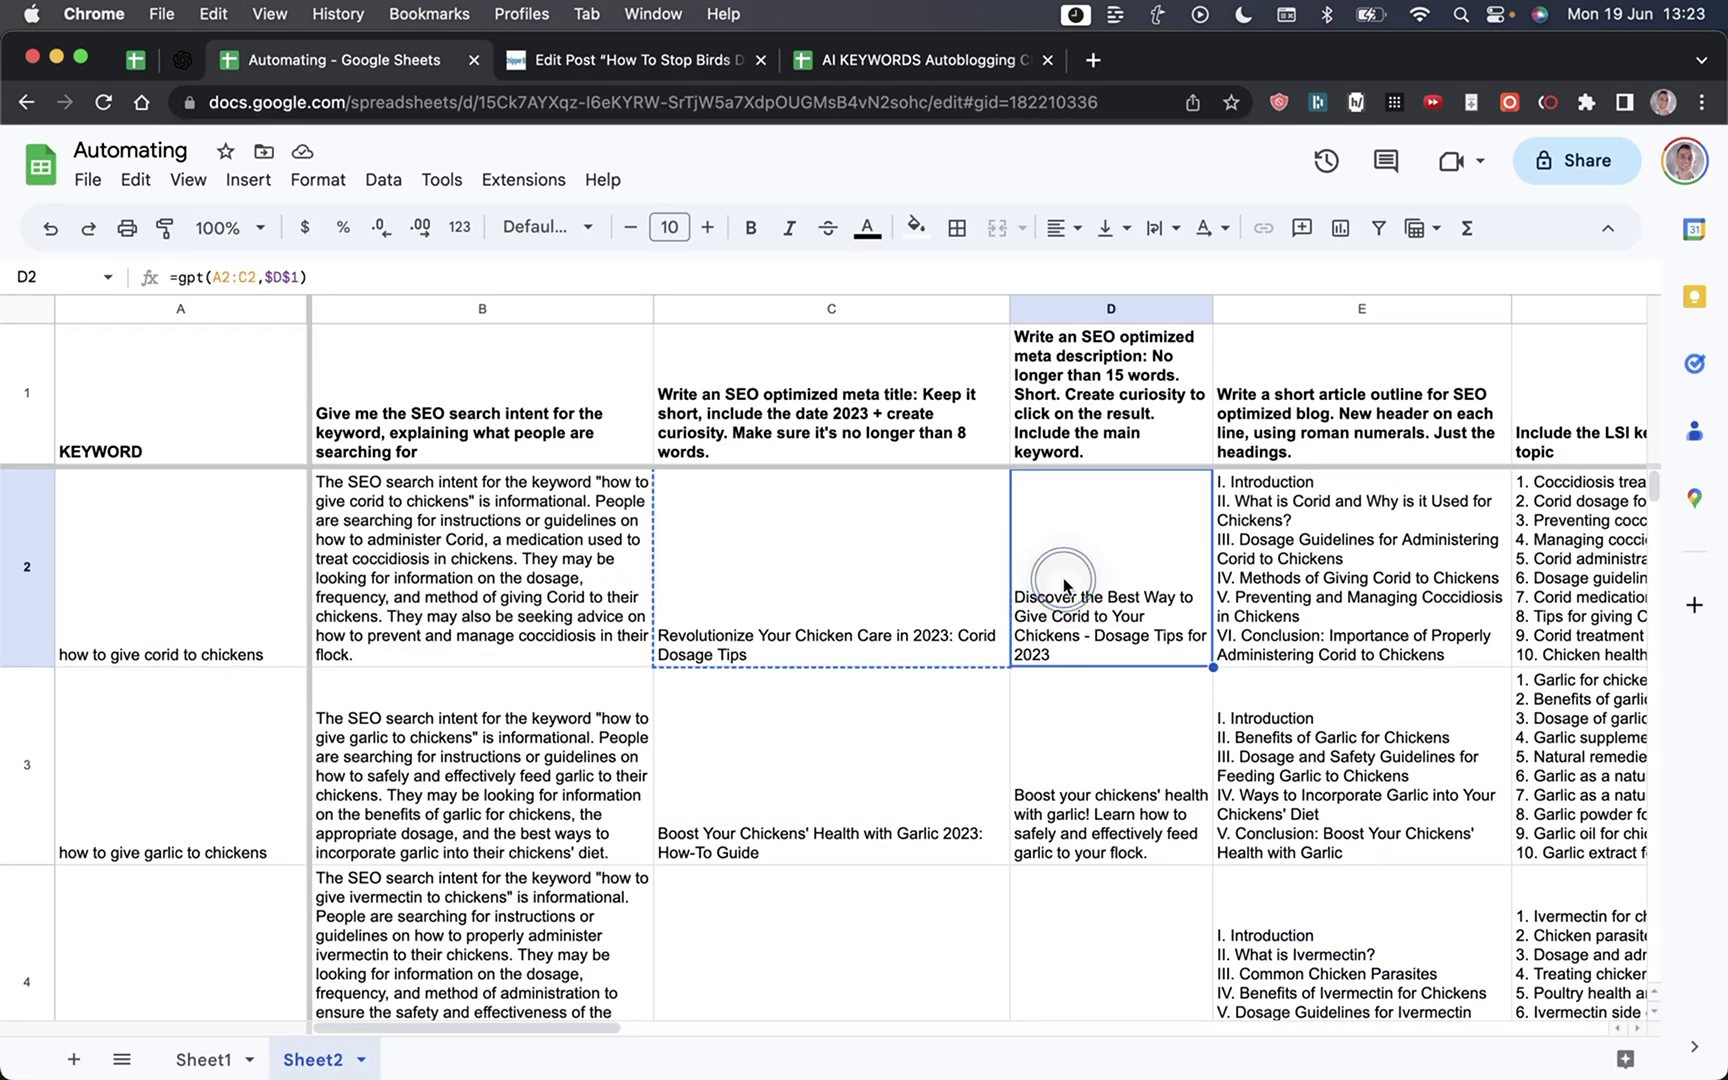
key(super+c)
key(ctrl+Tab)
click(467, 817)
key(super+v)
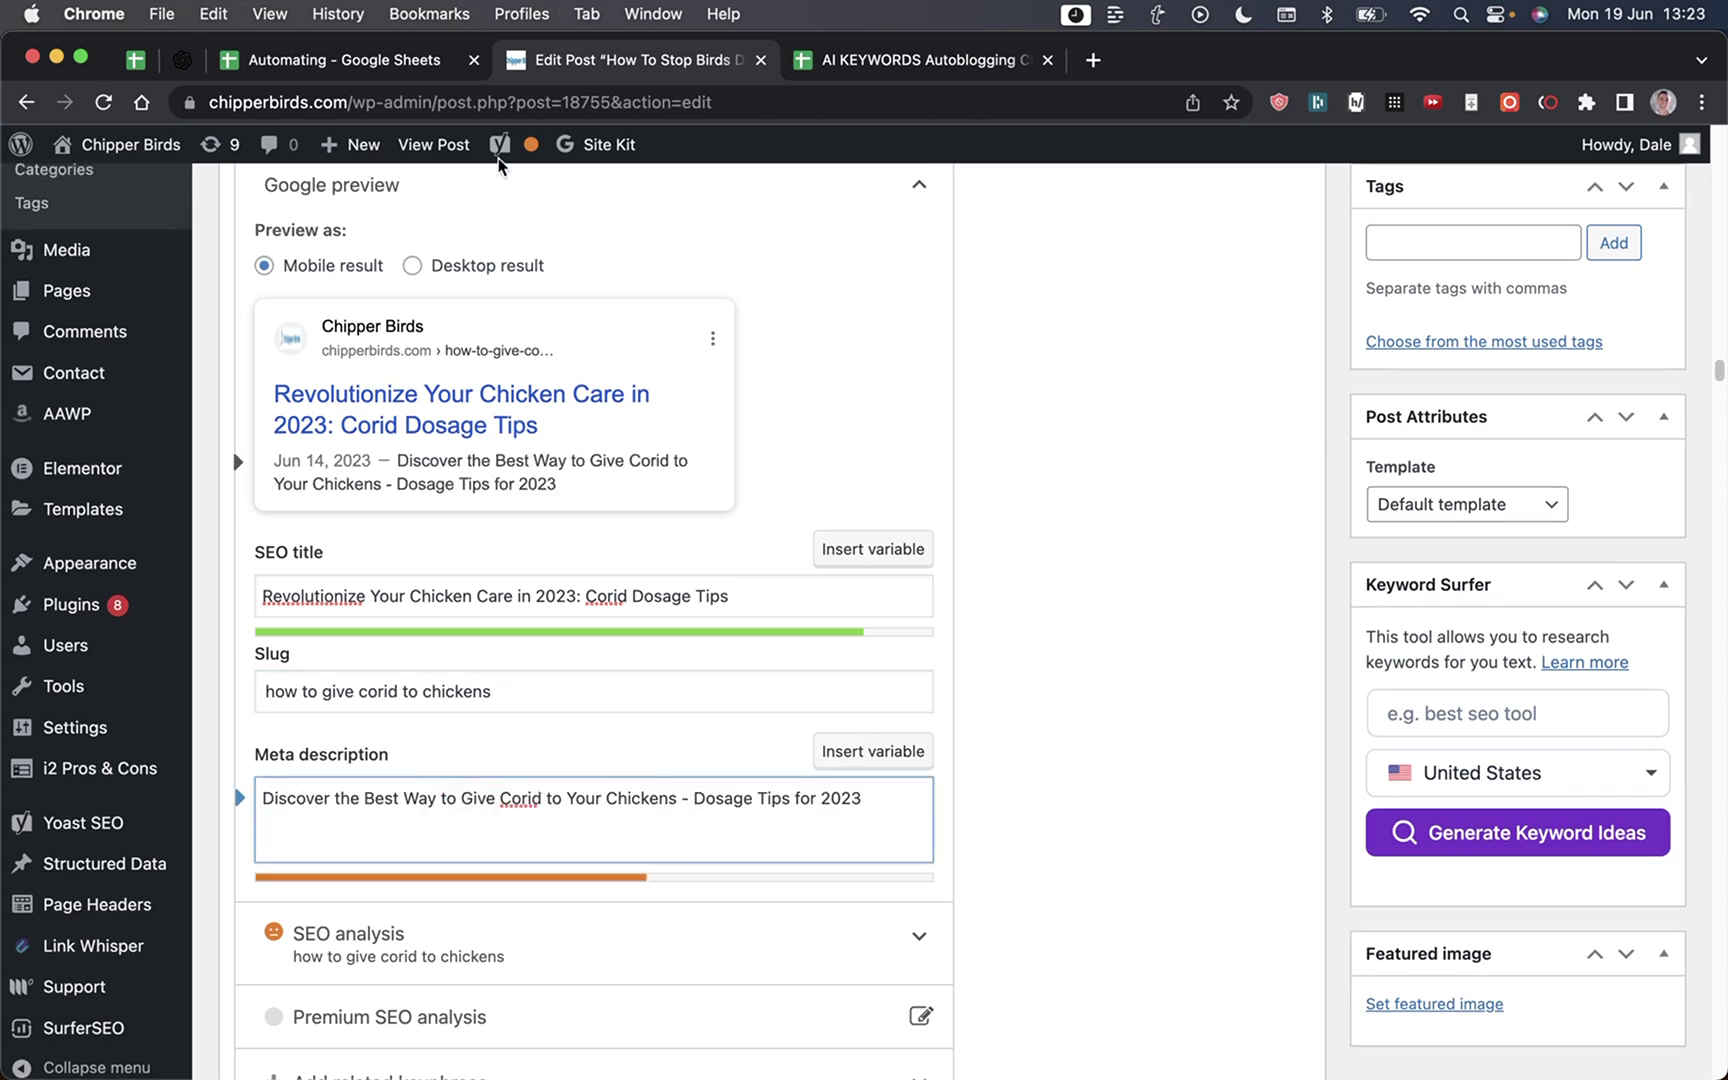
click(330, 60)
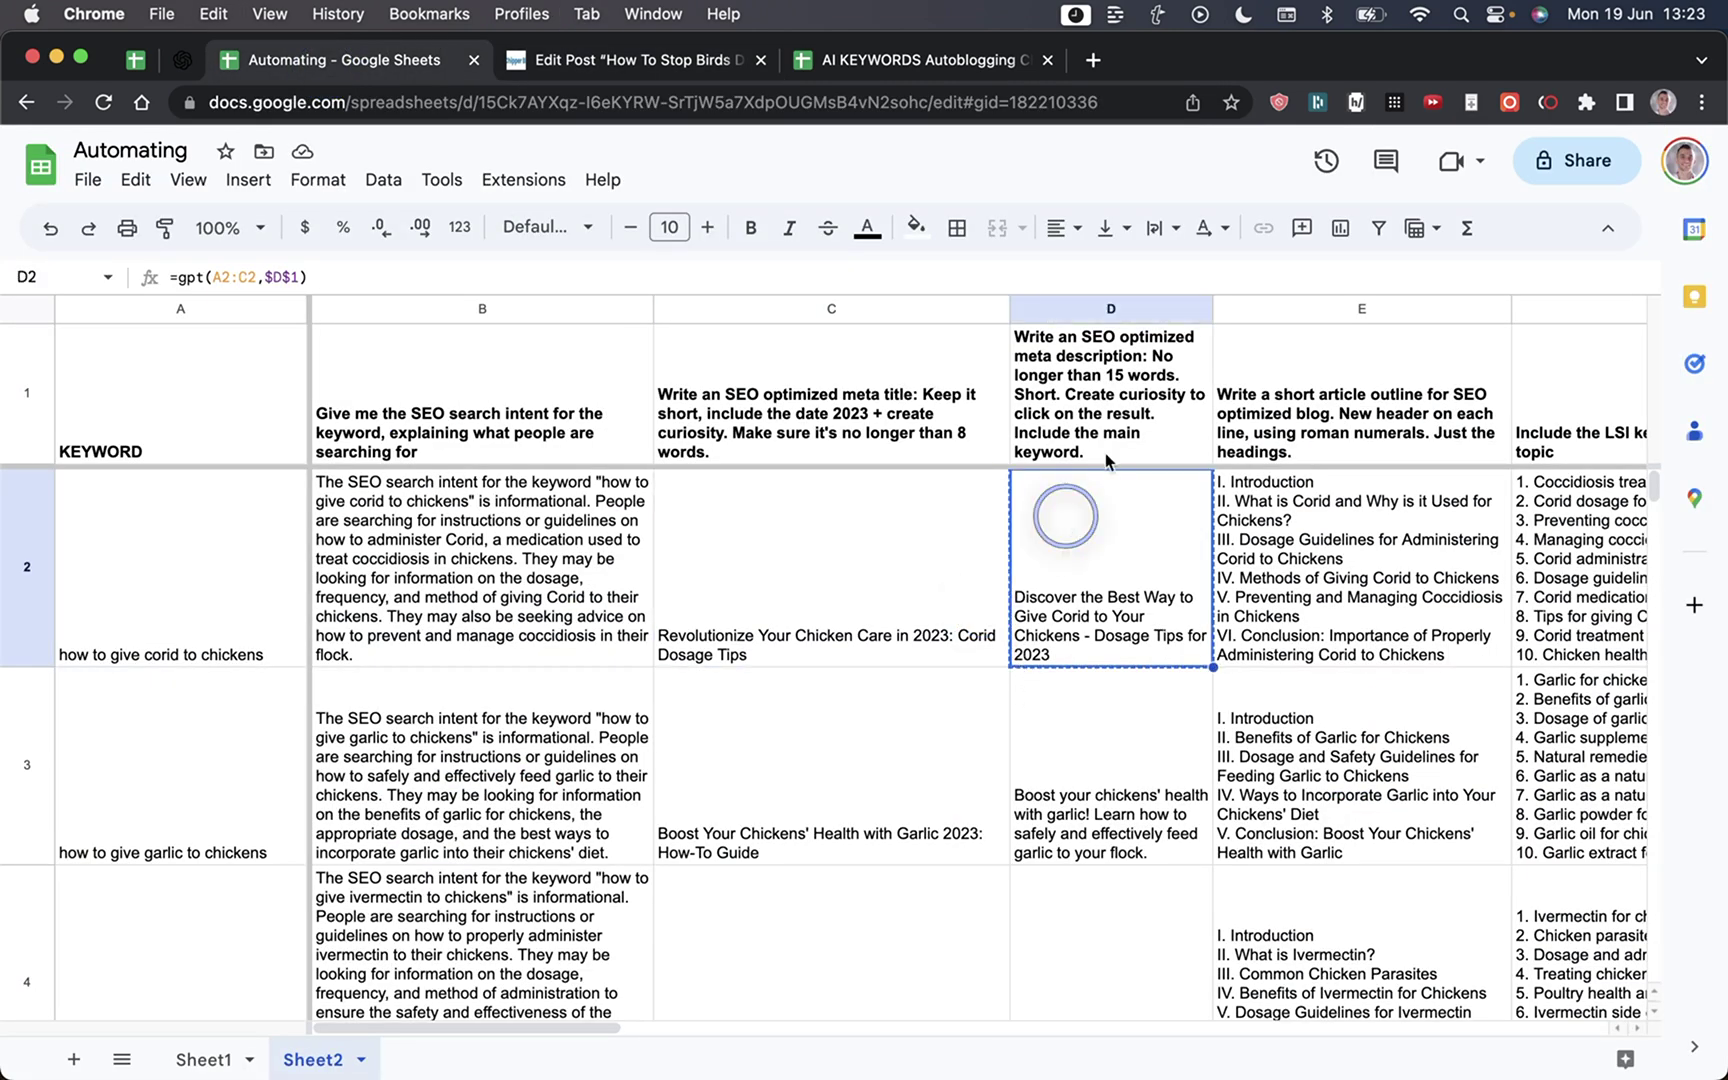
Step: Set the word limit in the meta description prompt in D1 to 20 words
click(1133, 372)
key(ctrl+shift+Tab)
key(ctrl+Tab)
key(ctrl+Tab)
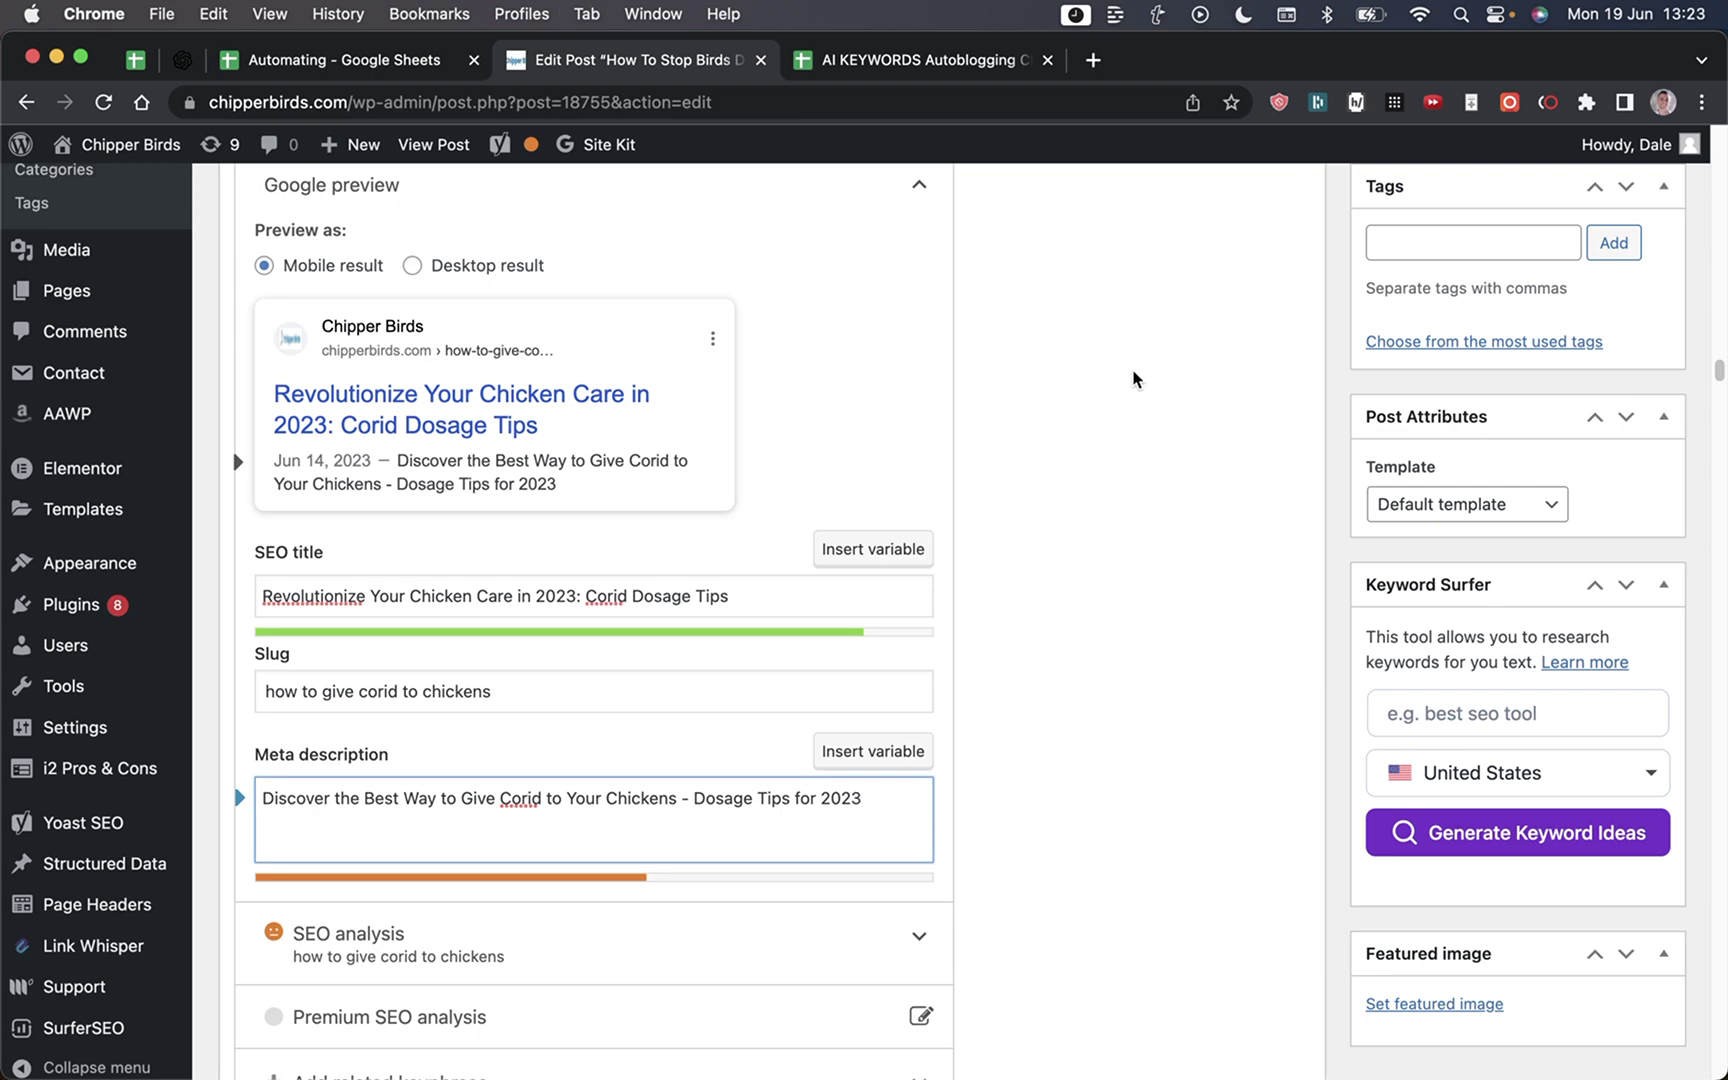
key(ctrl+shift+Tab)
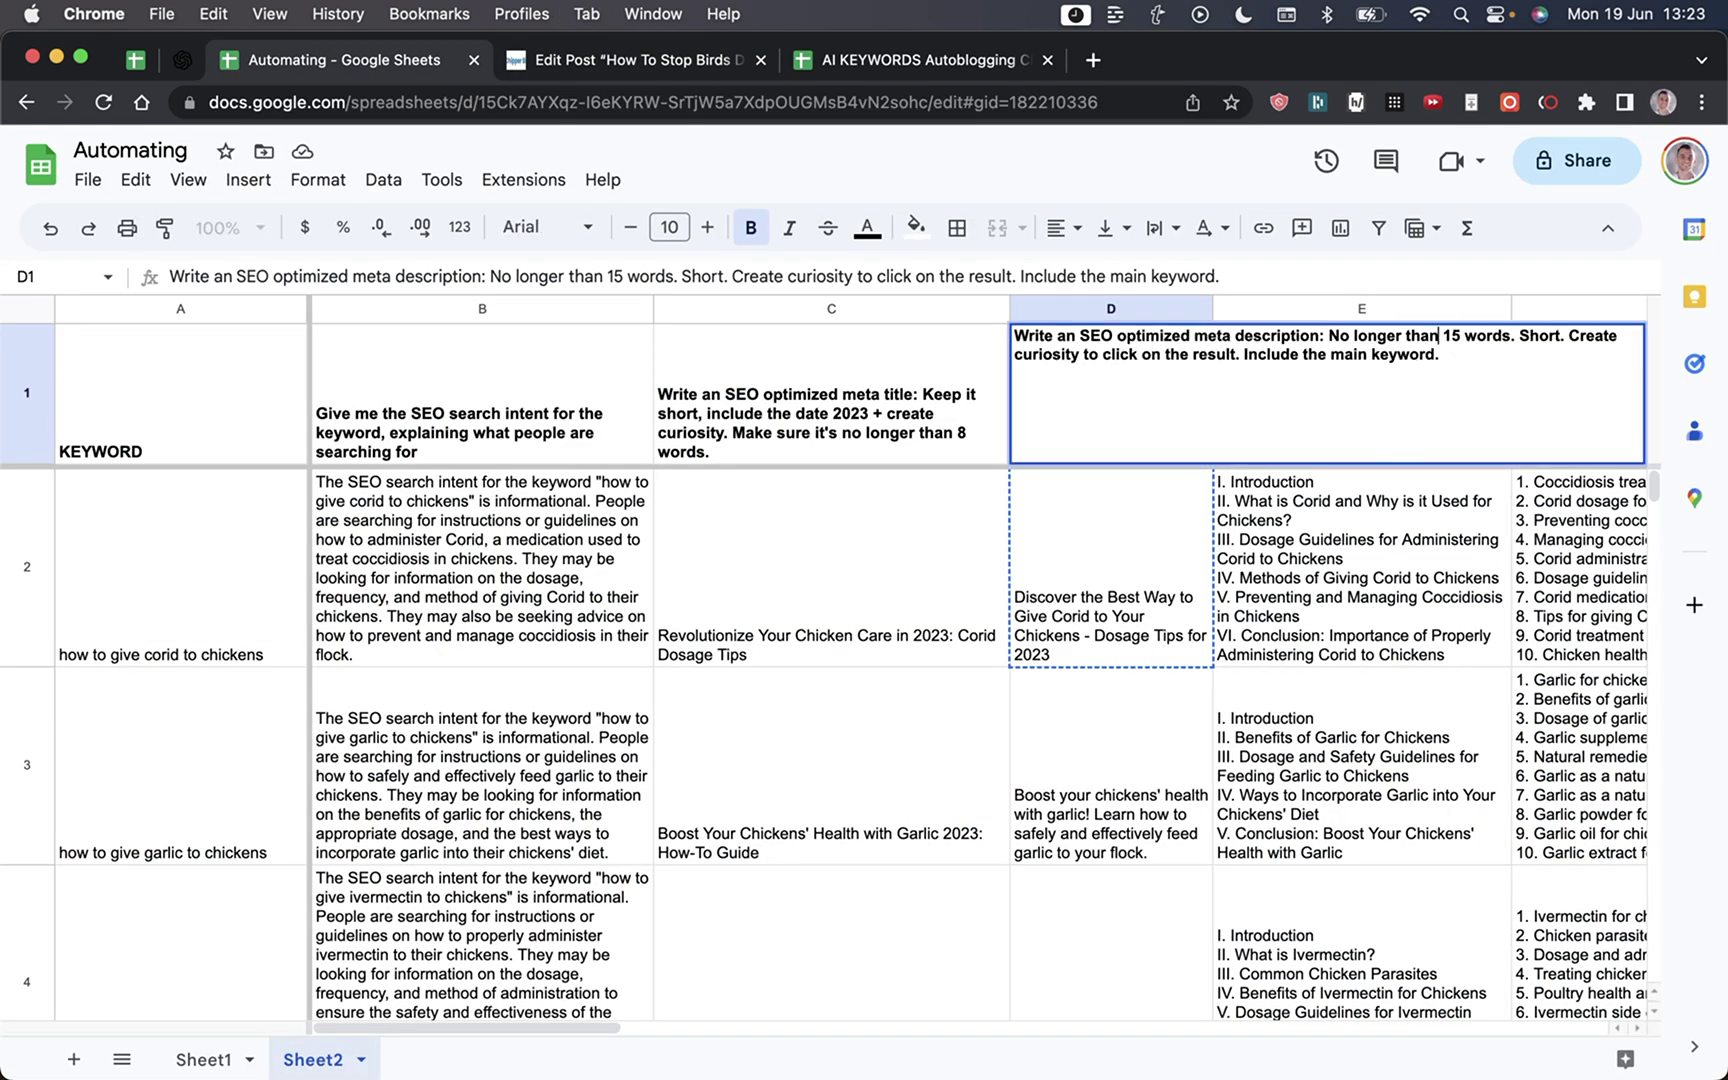
Step: Replace the WordPress post's meta description with the regenerated text from D2 of the sheet
key(ctrl+Tab)
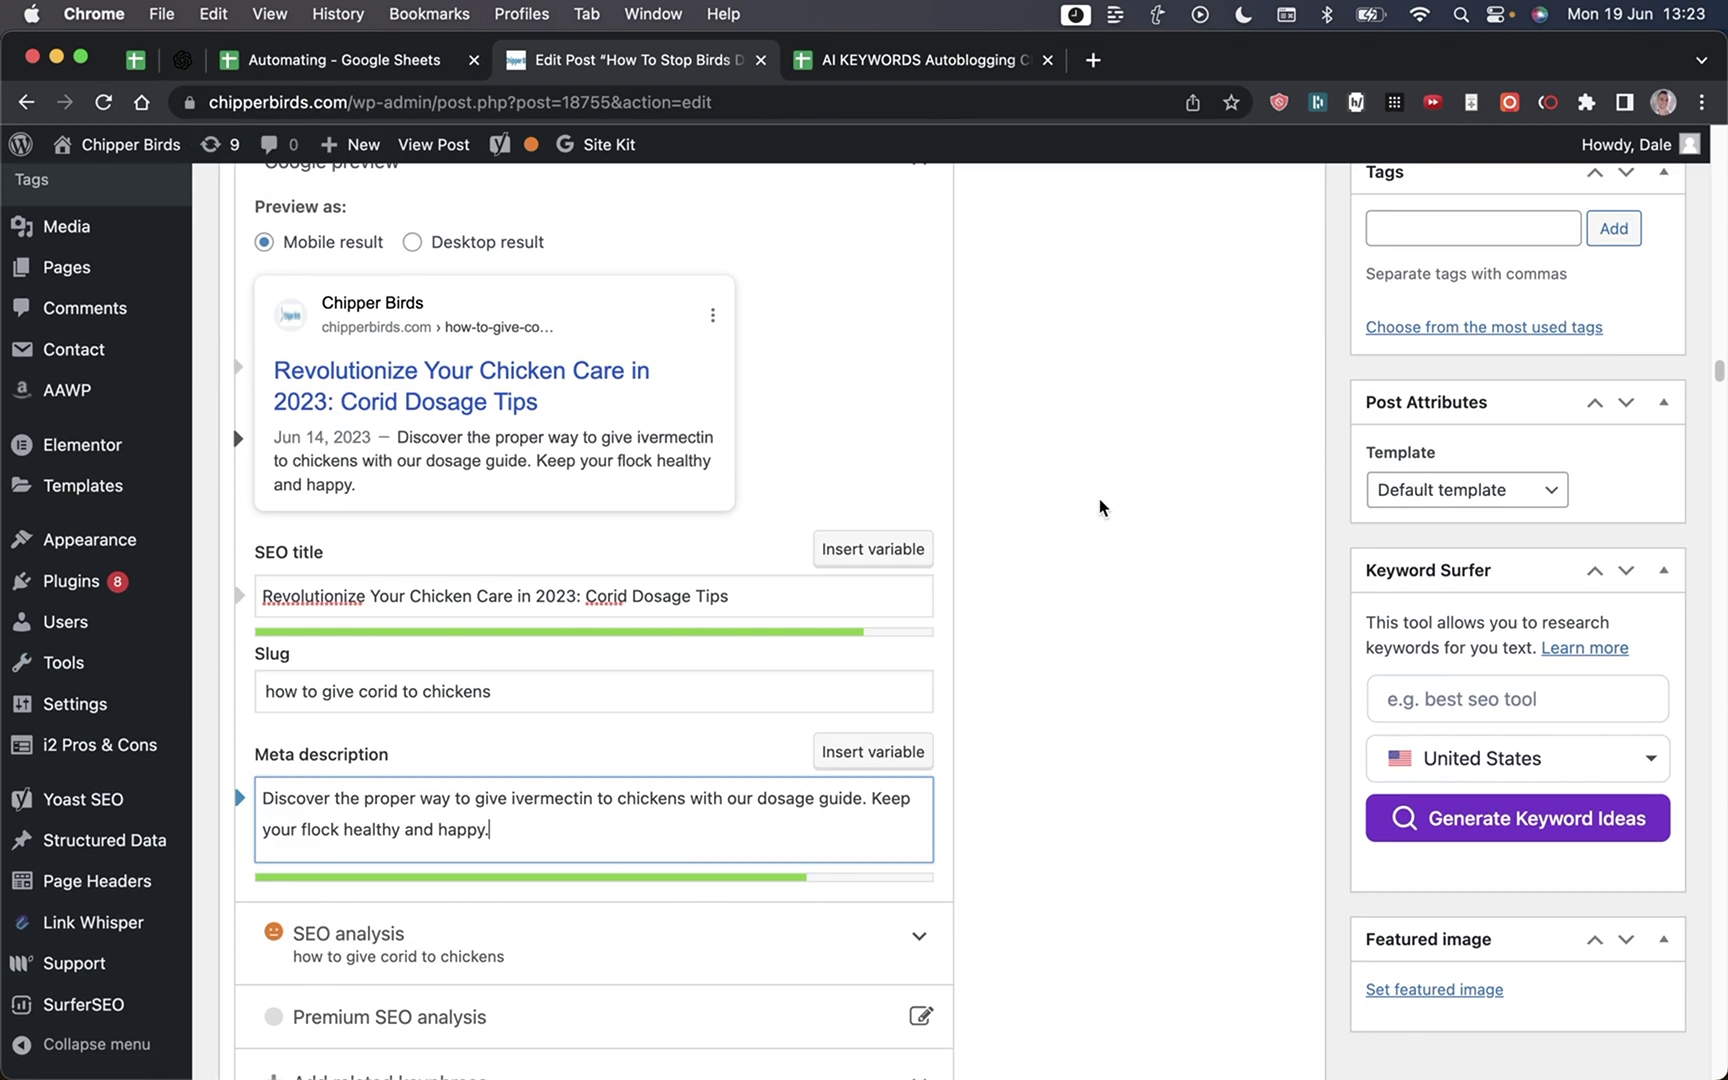
key(super+a)
key(BackSpace)
key(super+v)
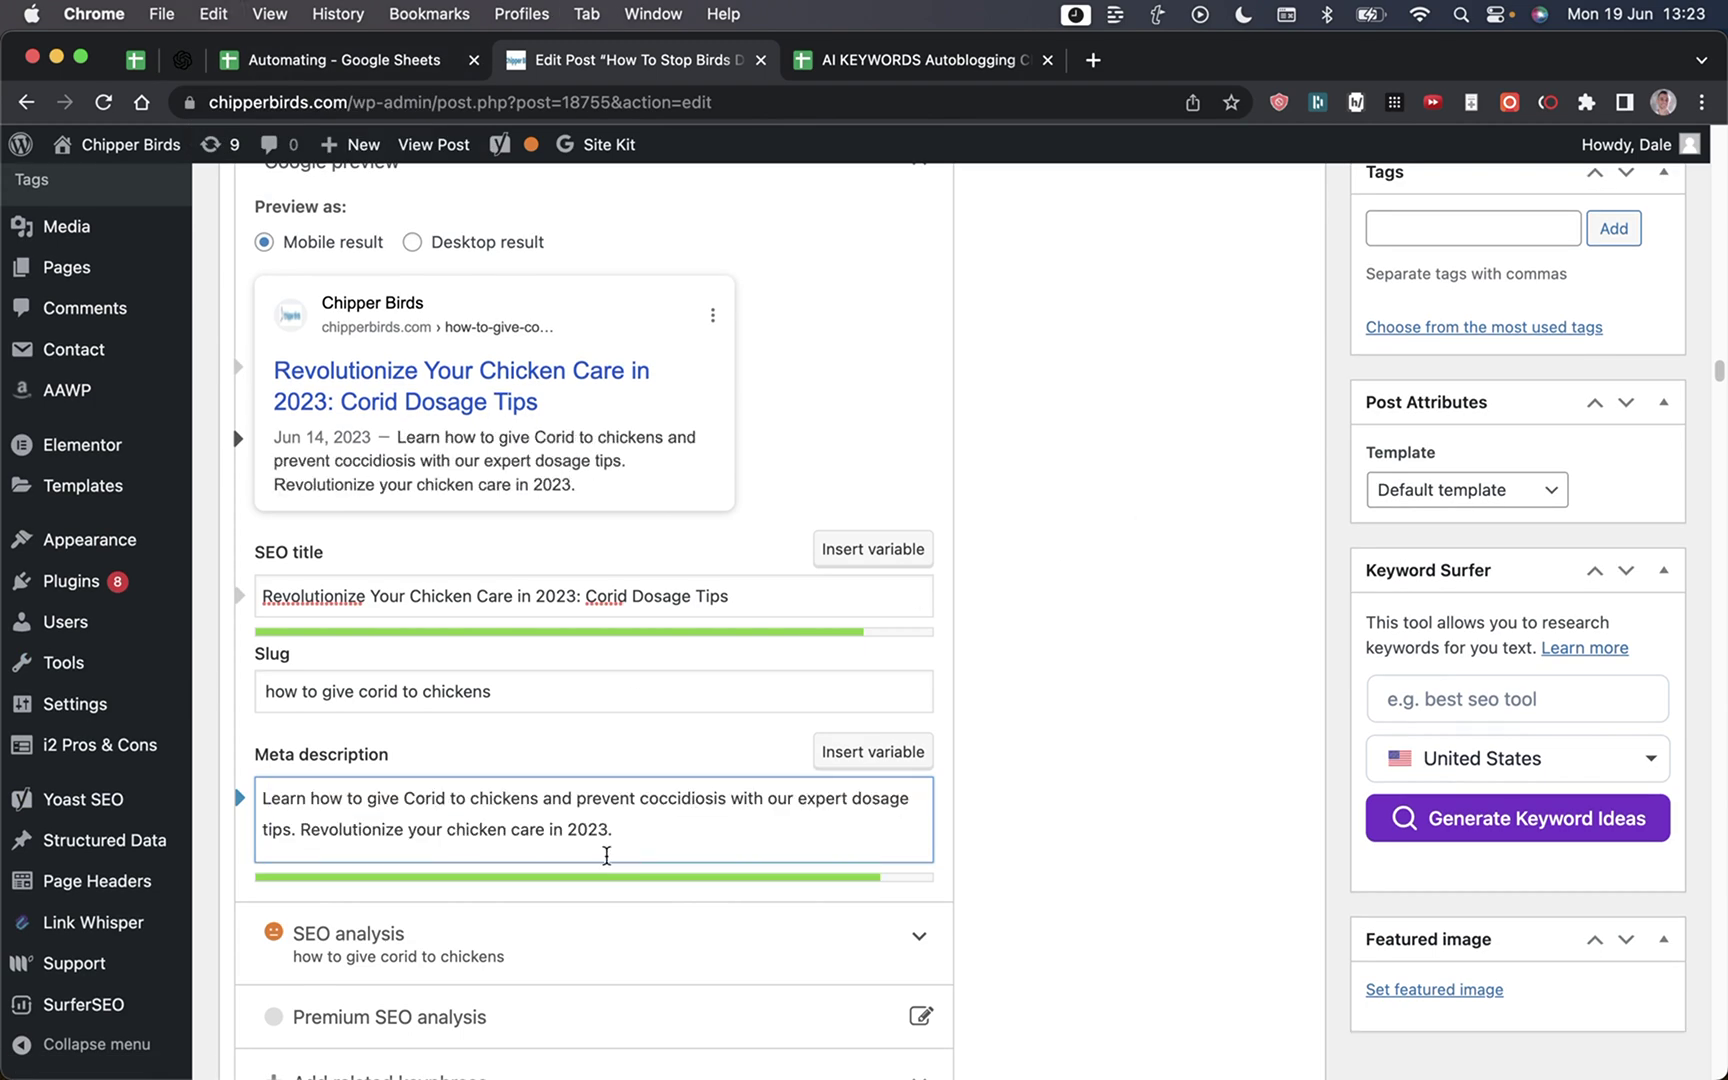
Step: Compare the post's SEO title and meta description, including the year 2023, and check the Google preview above them
drag(641, 837, 300, 790)
click(557, 597)
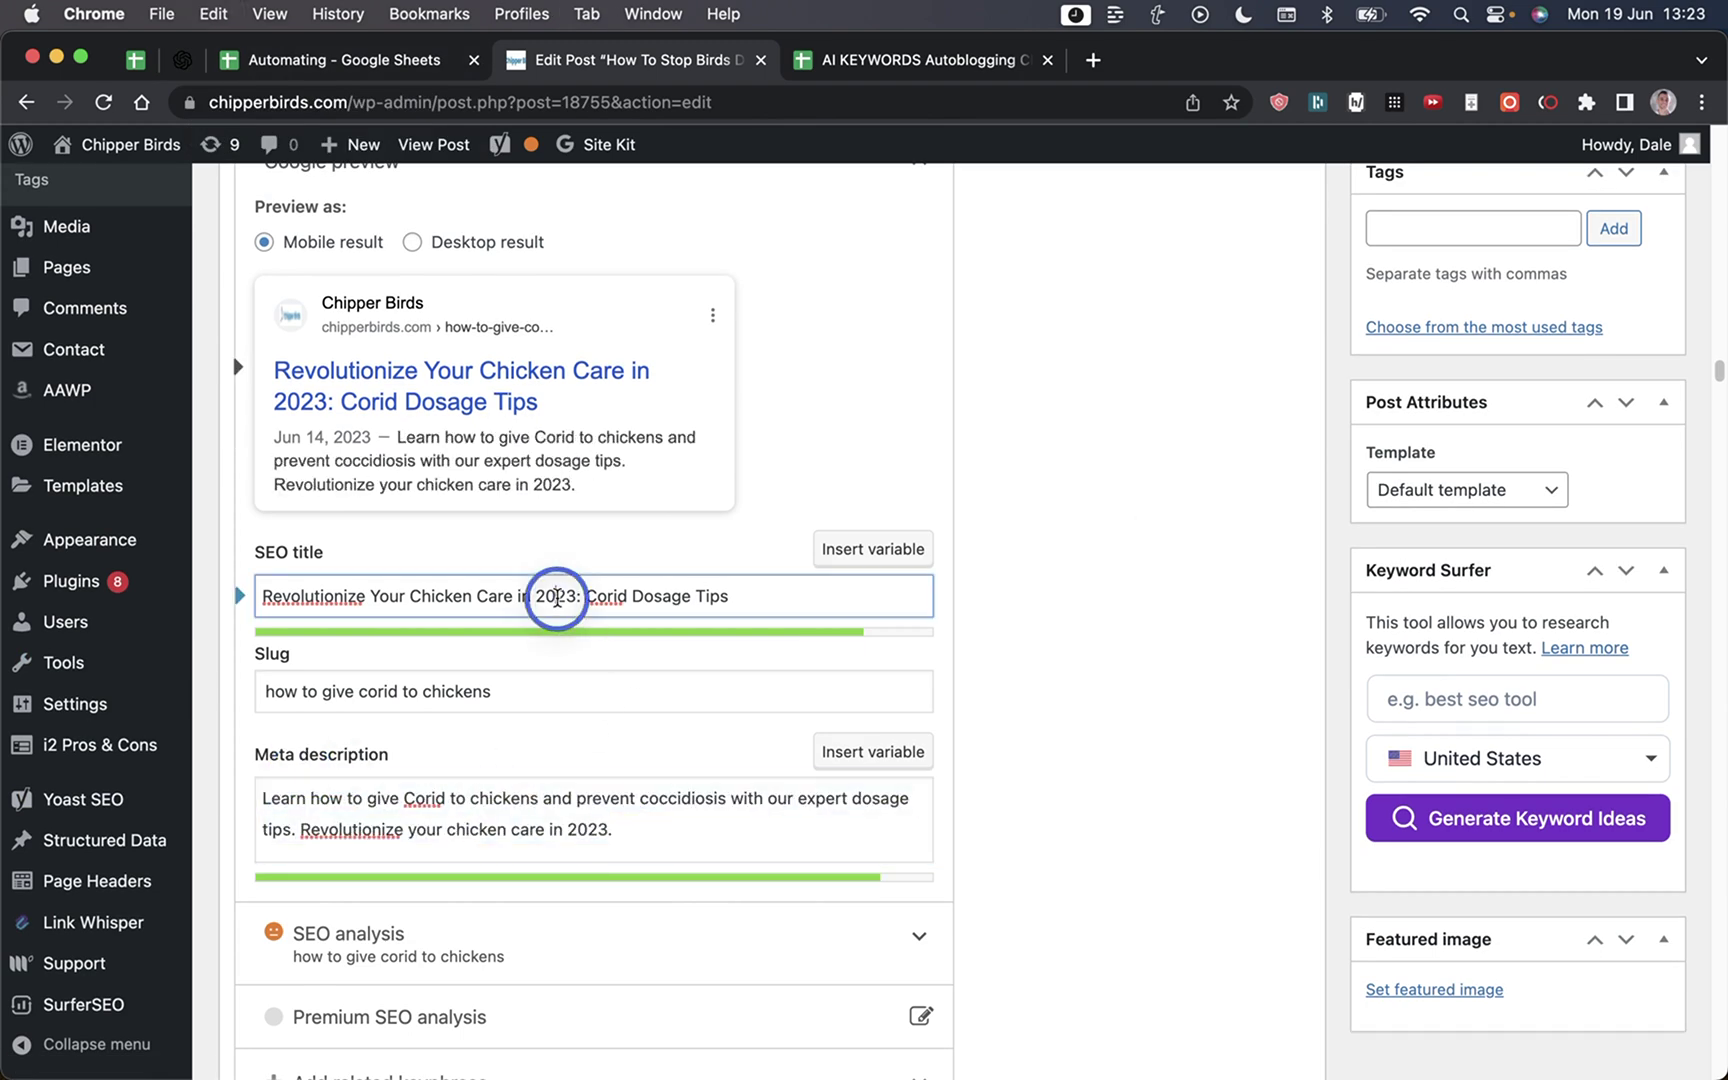
double_click(557, 597)
double_click(586, 829)
drag(770, 598, 433, 558)
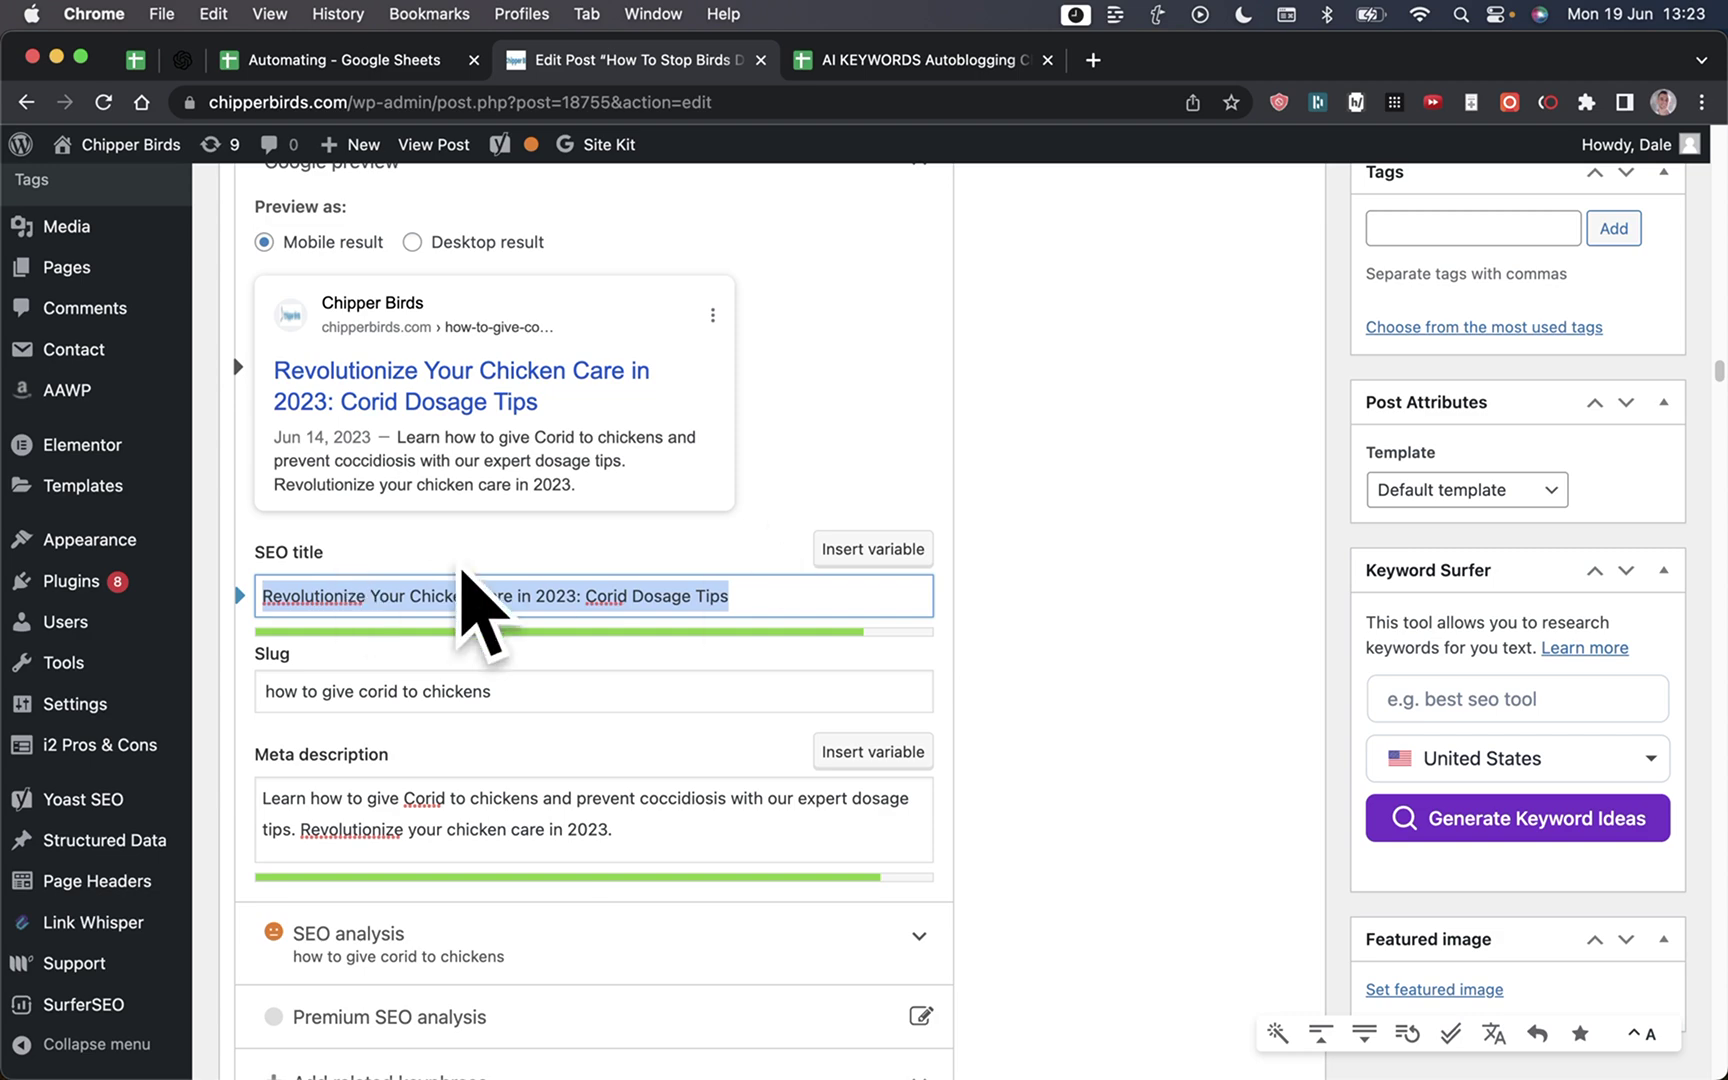
drag(648, 829, 220, 764)
scroll(460, 877, down, 2)
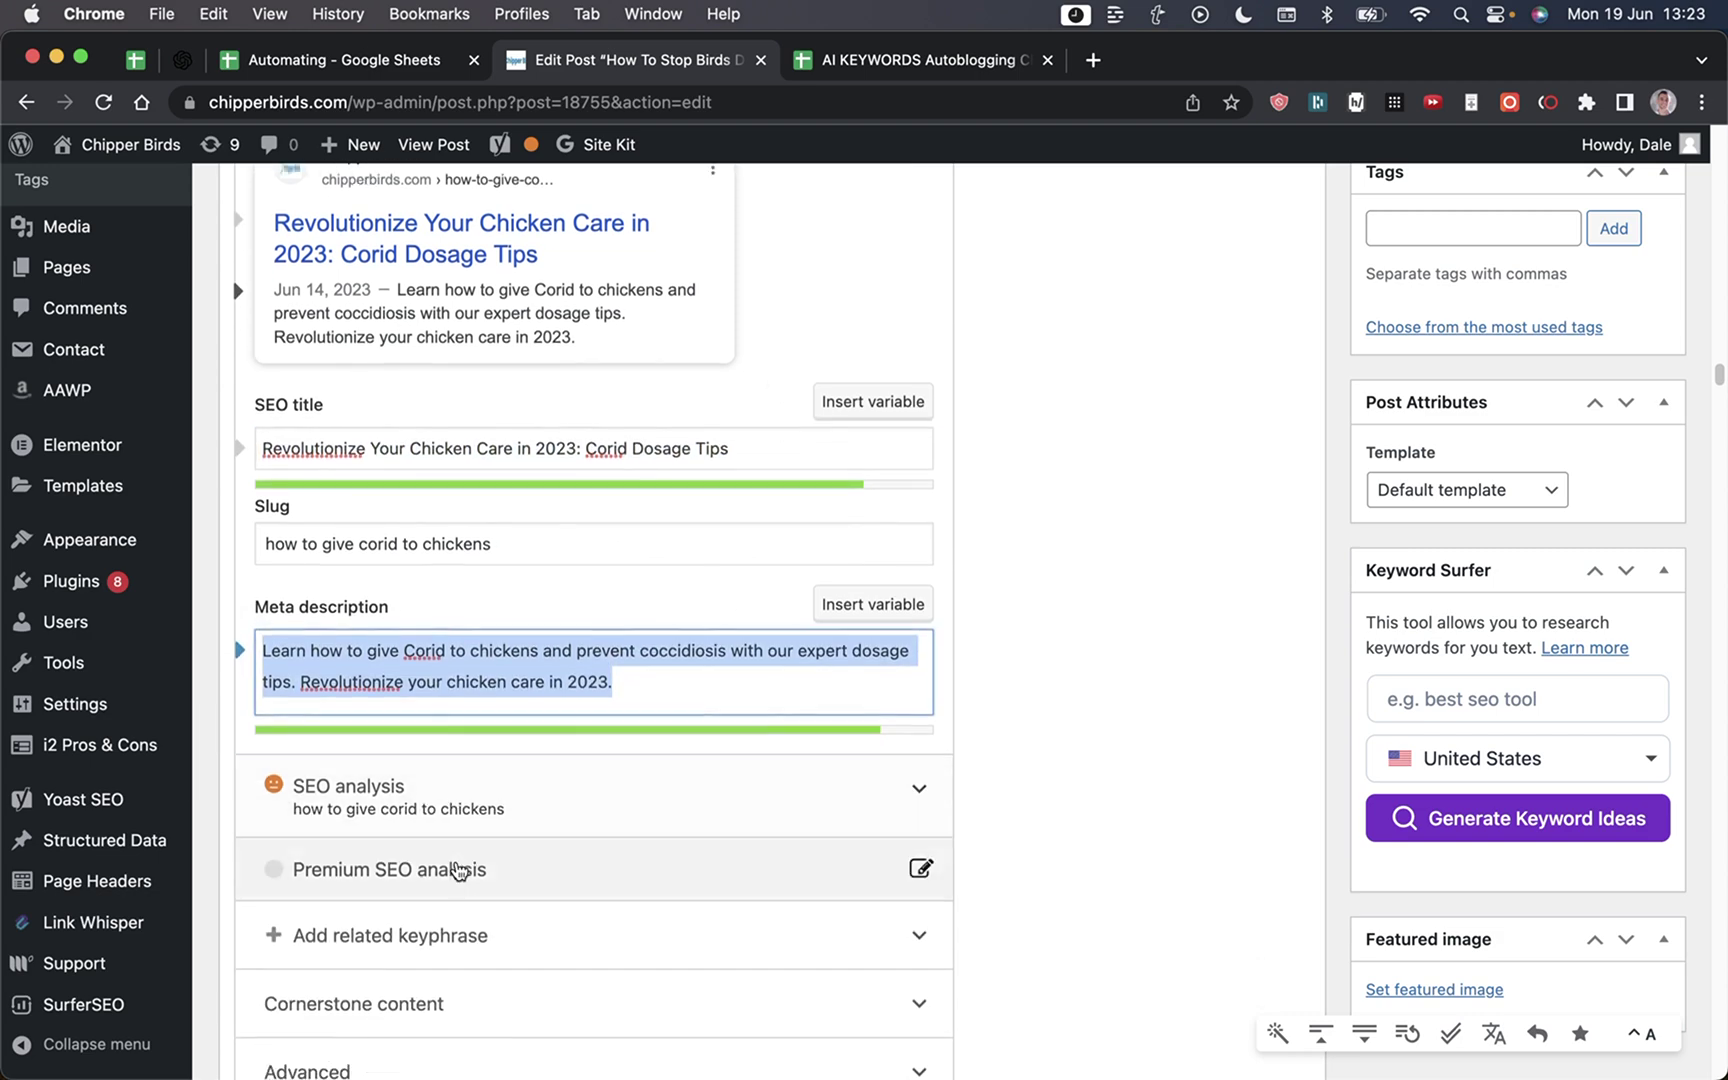
scroll(380, 650, up, 7)
click(398, 702)
scroll(404, 662, down, 3)
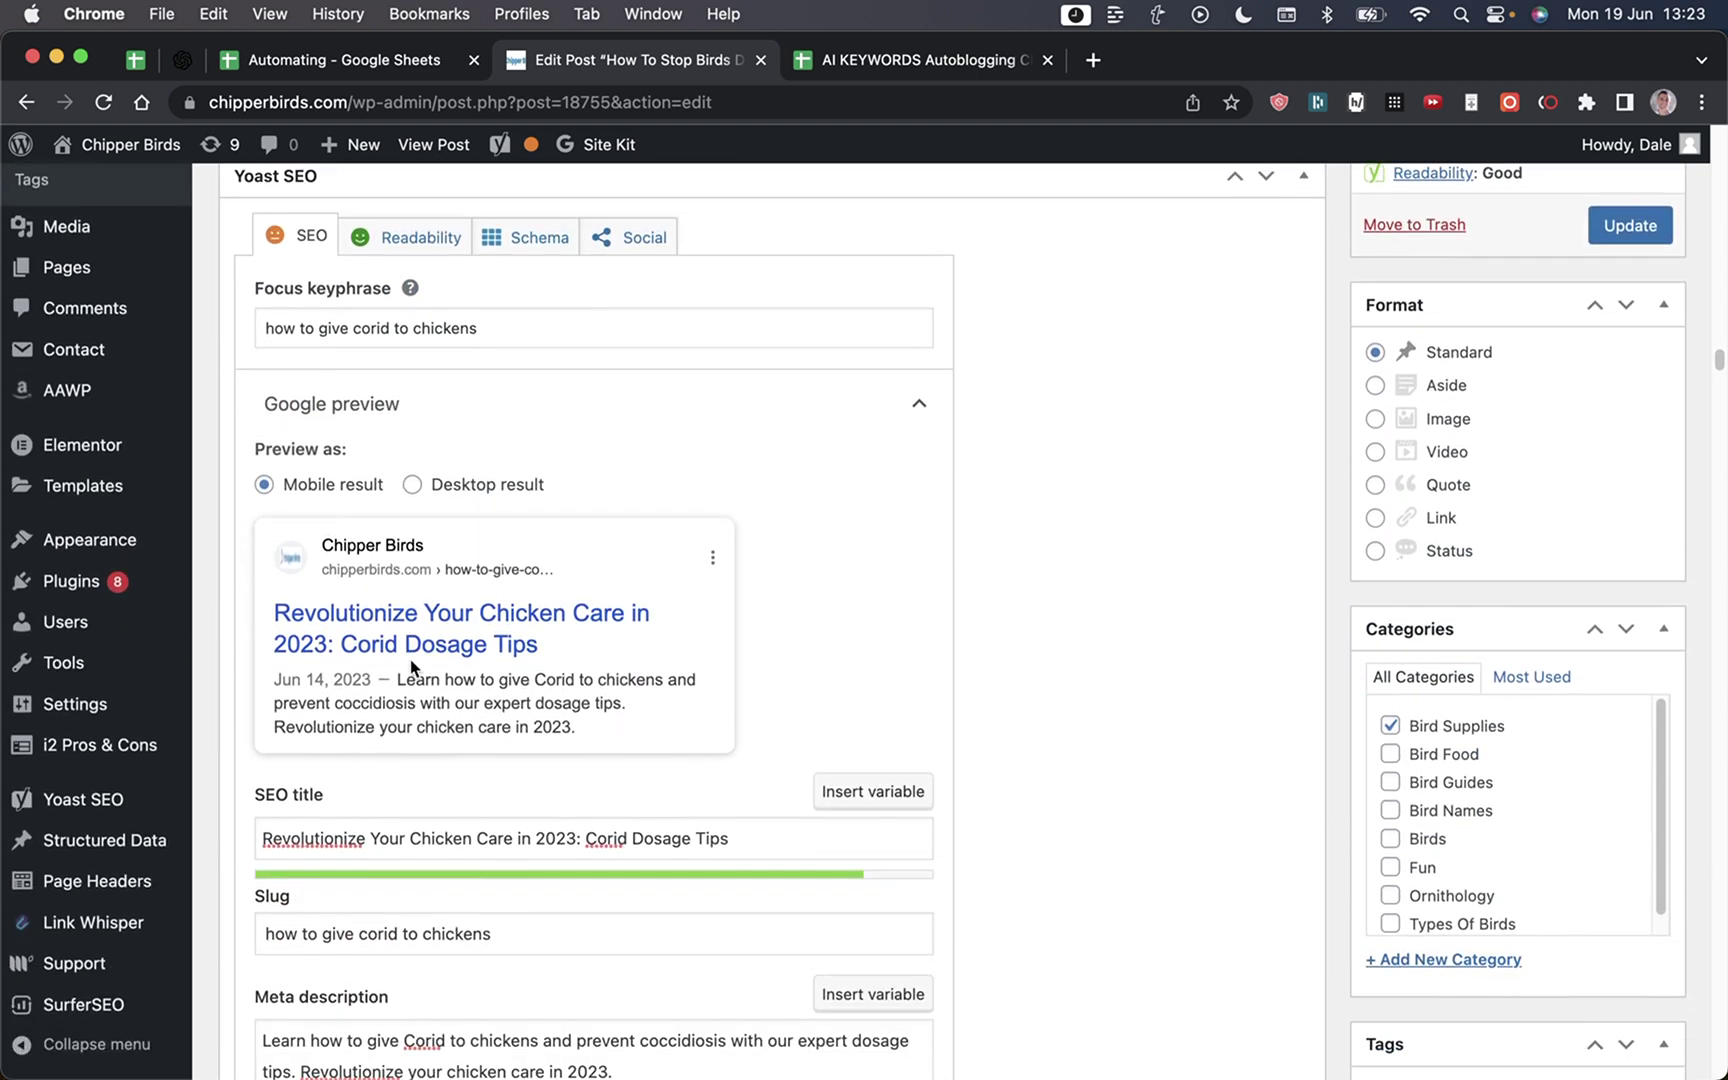
scroll(410, 659, down, 3)
Step: Return to the Automating sheet and examine the generated meta title and meta description for the corid keyword in row 2
click(229, 60)
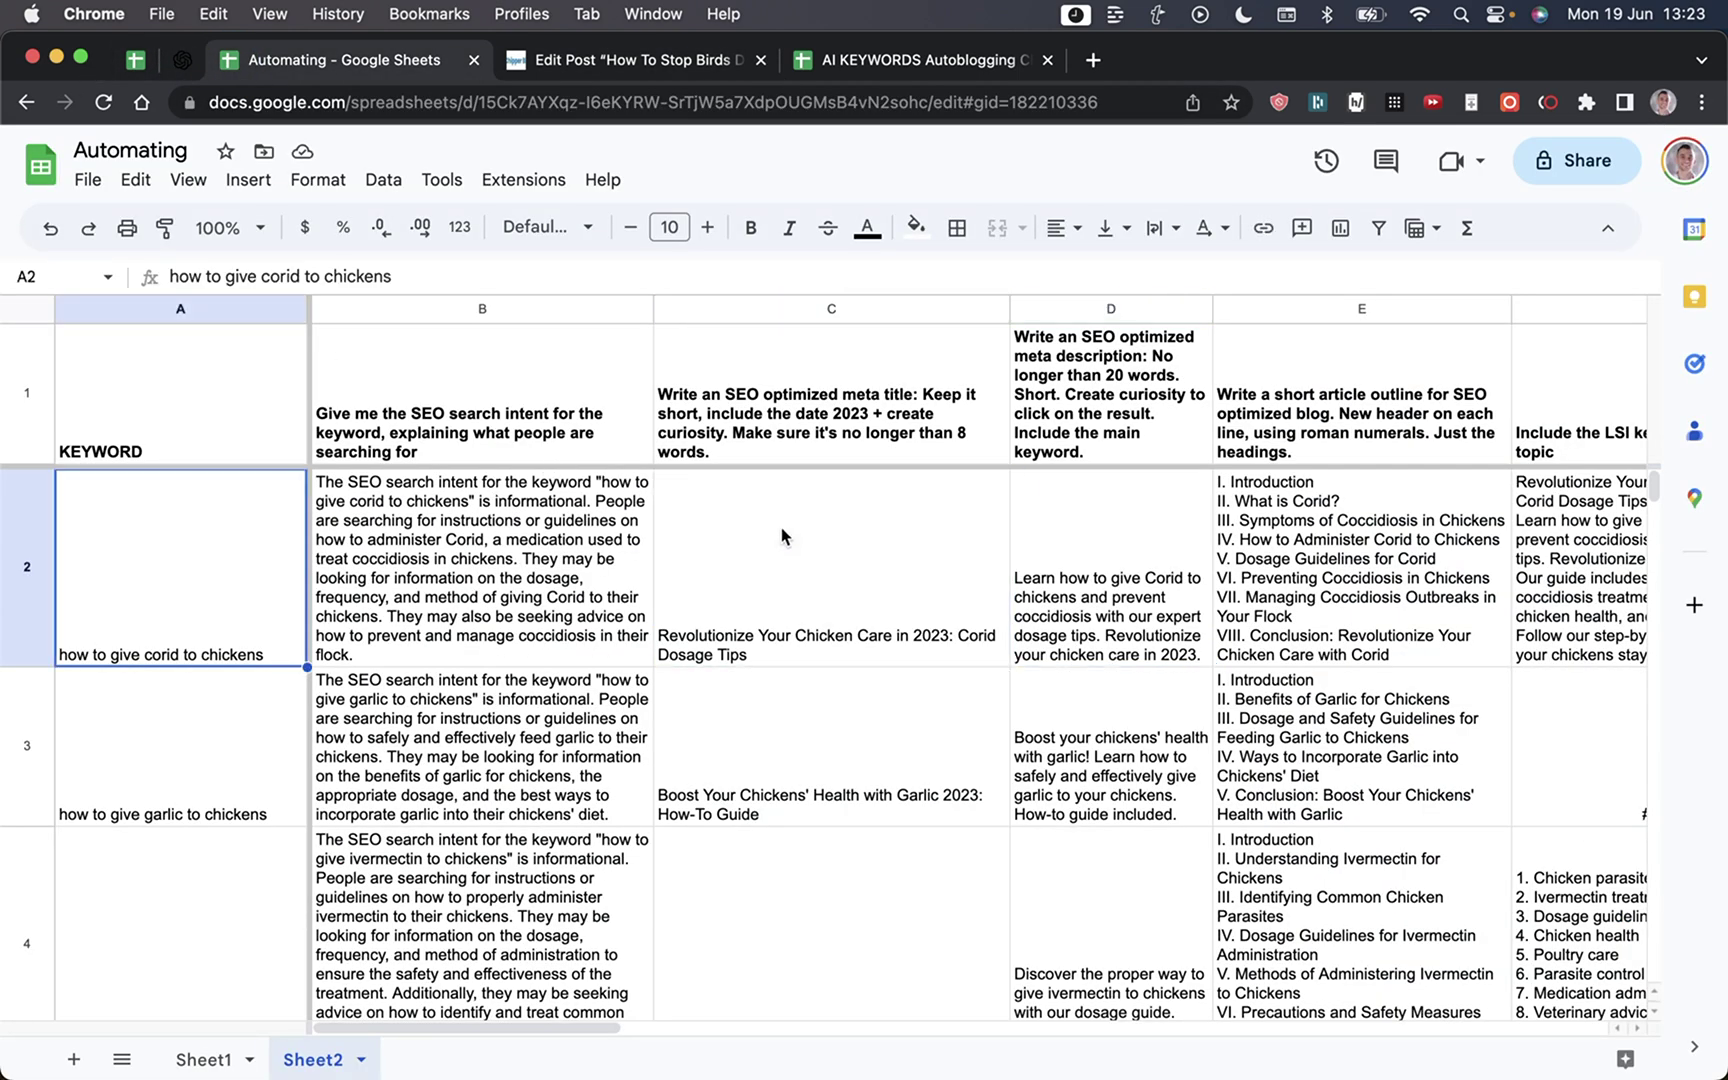
key(Right)
key(Right)
key(Right)
key(Right)
key(Right)
key(Right)
key(Left)
key(Left)
key(Left)
key(Left)
key(Left)
key(Left)
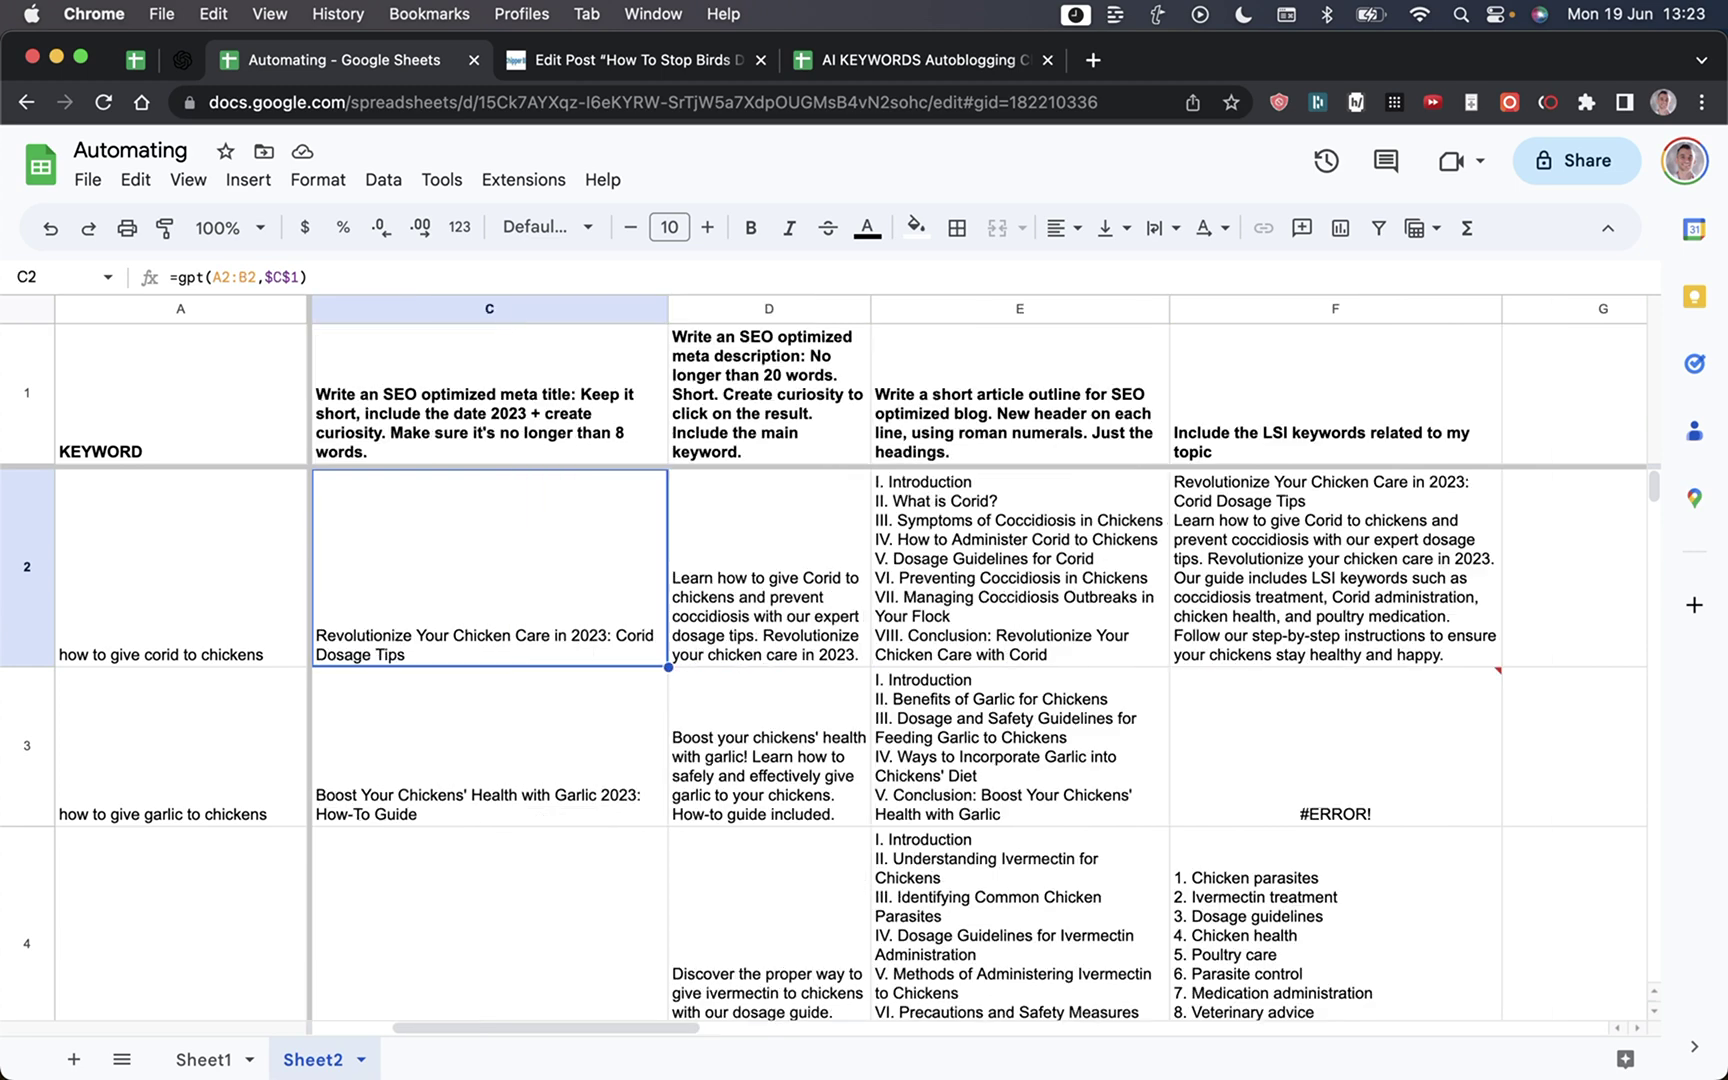
key(Right)
key(Right)
key(Right)
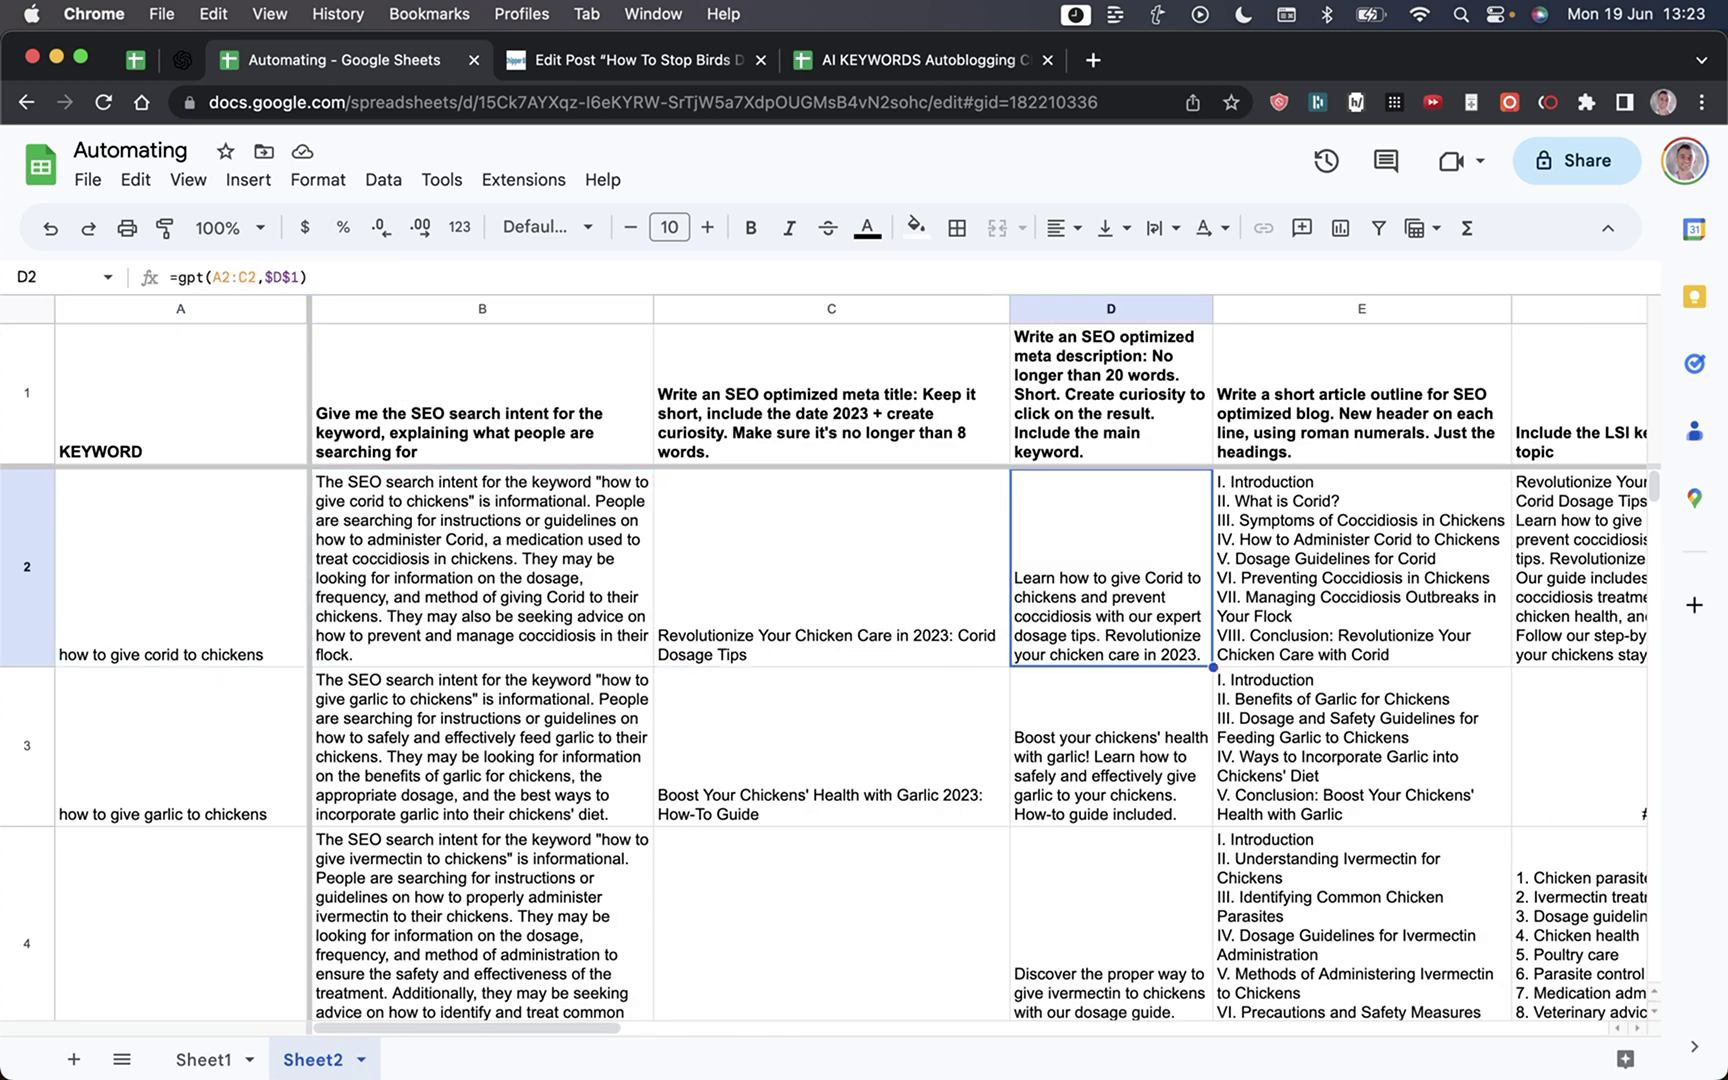
click(878, 580)
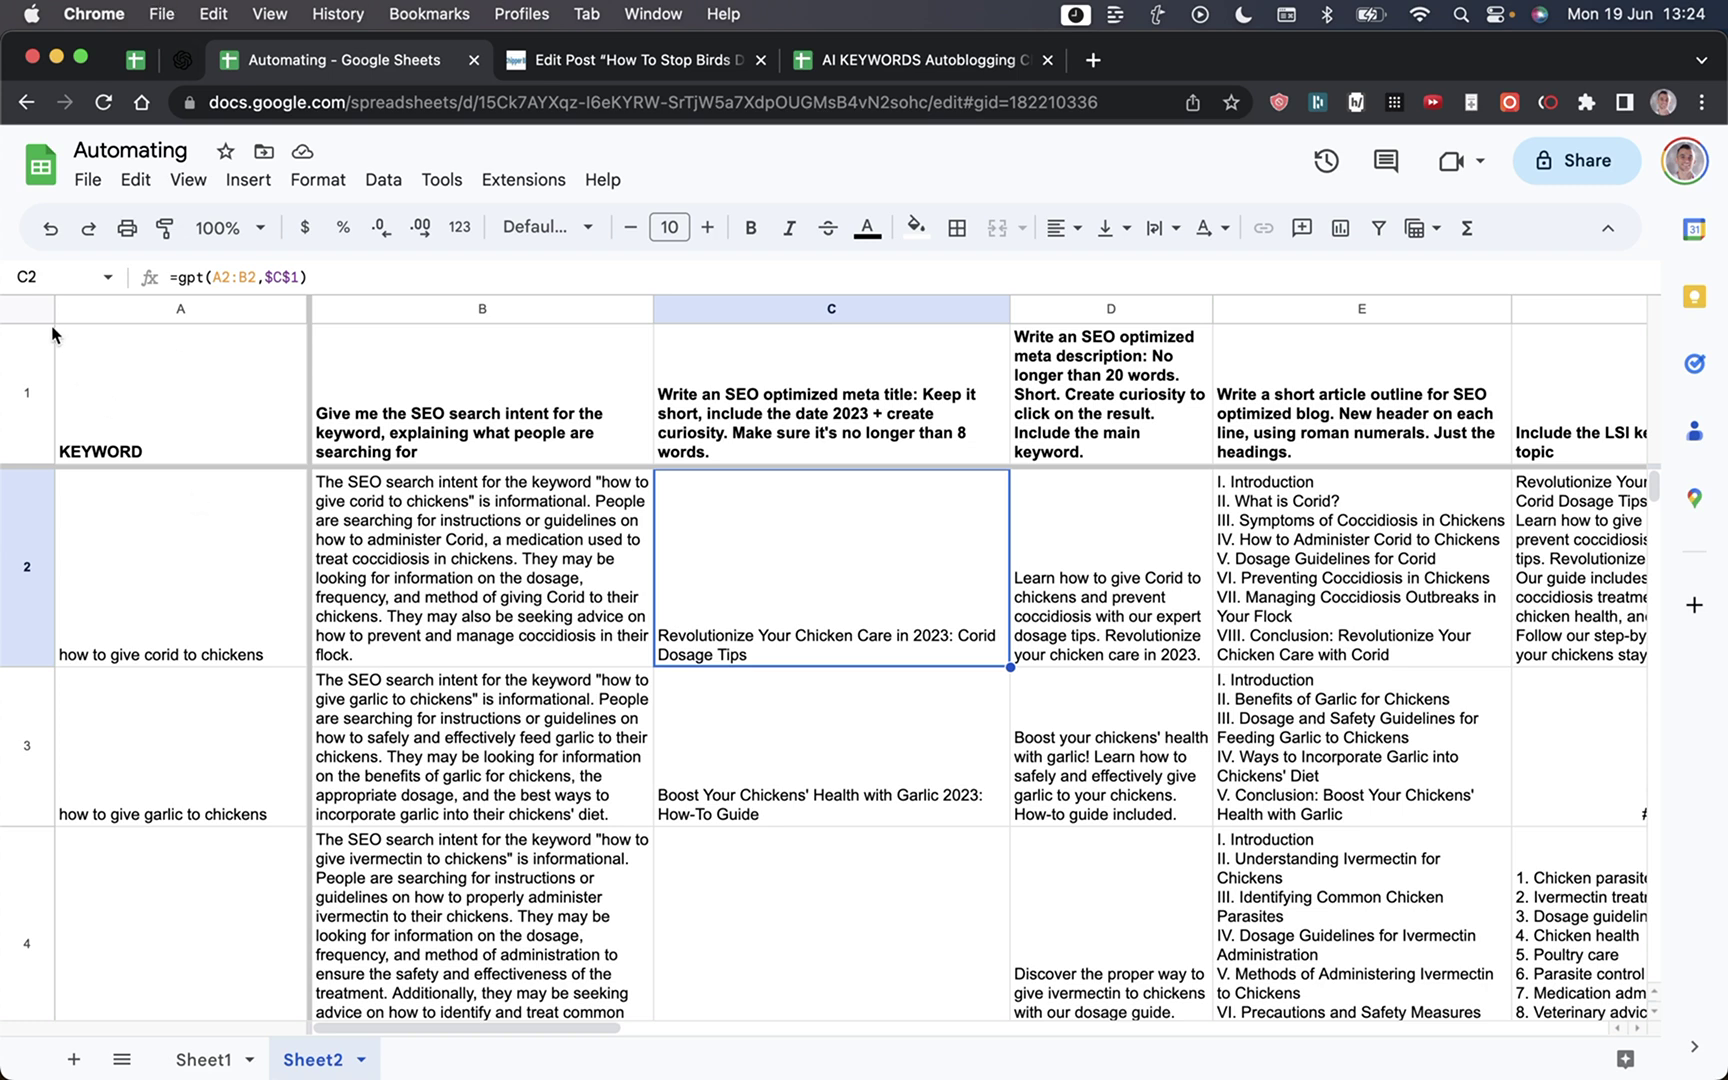
Step: Review the keywords in column A and the prompts in headers B1 to F1
click(28, 308)
click(601, 576)
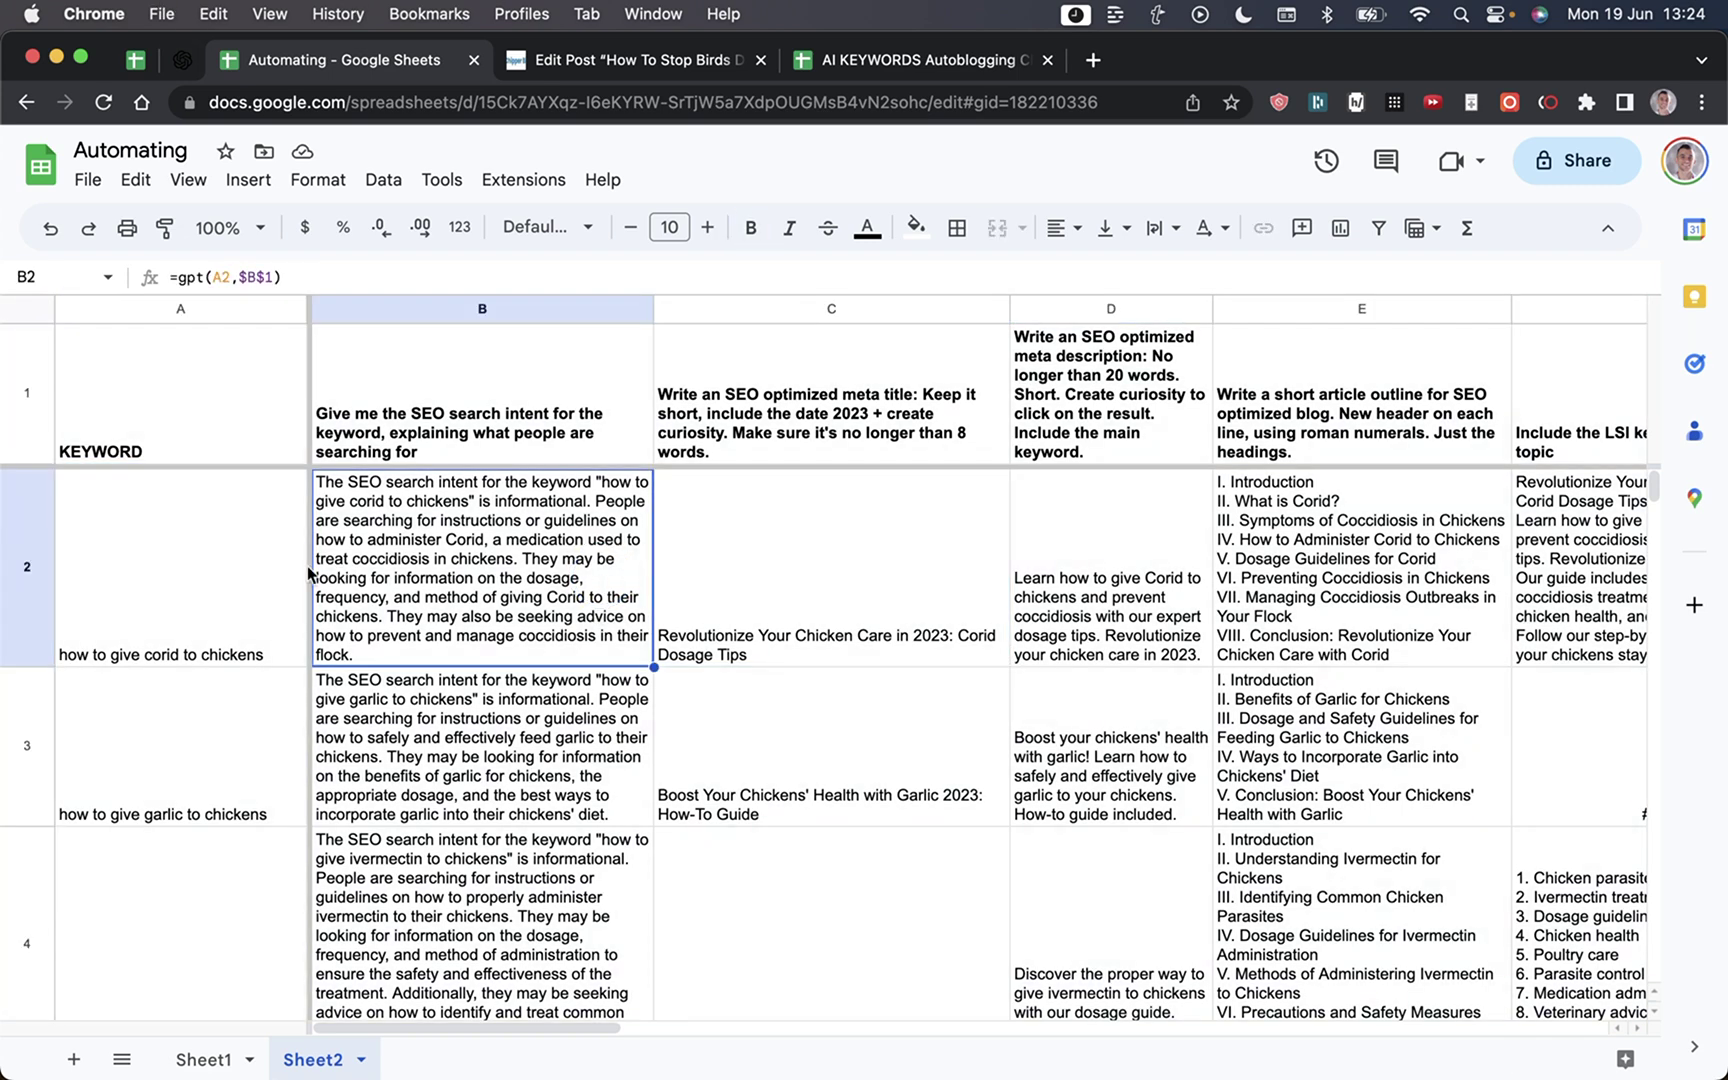
click(158, 594)
click(158, 753)
click(184, 596)
click(433, 555)
click(411, 424)
click(807, 416)
click(1098, 430)
click(1340, 424)
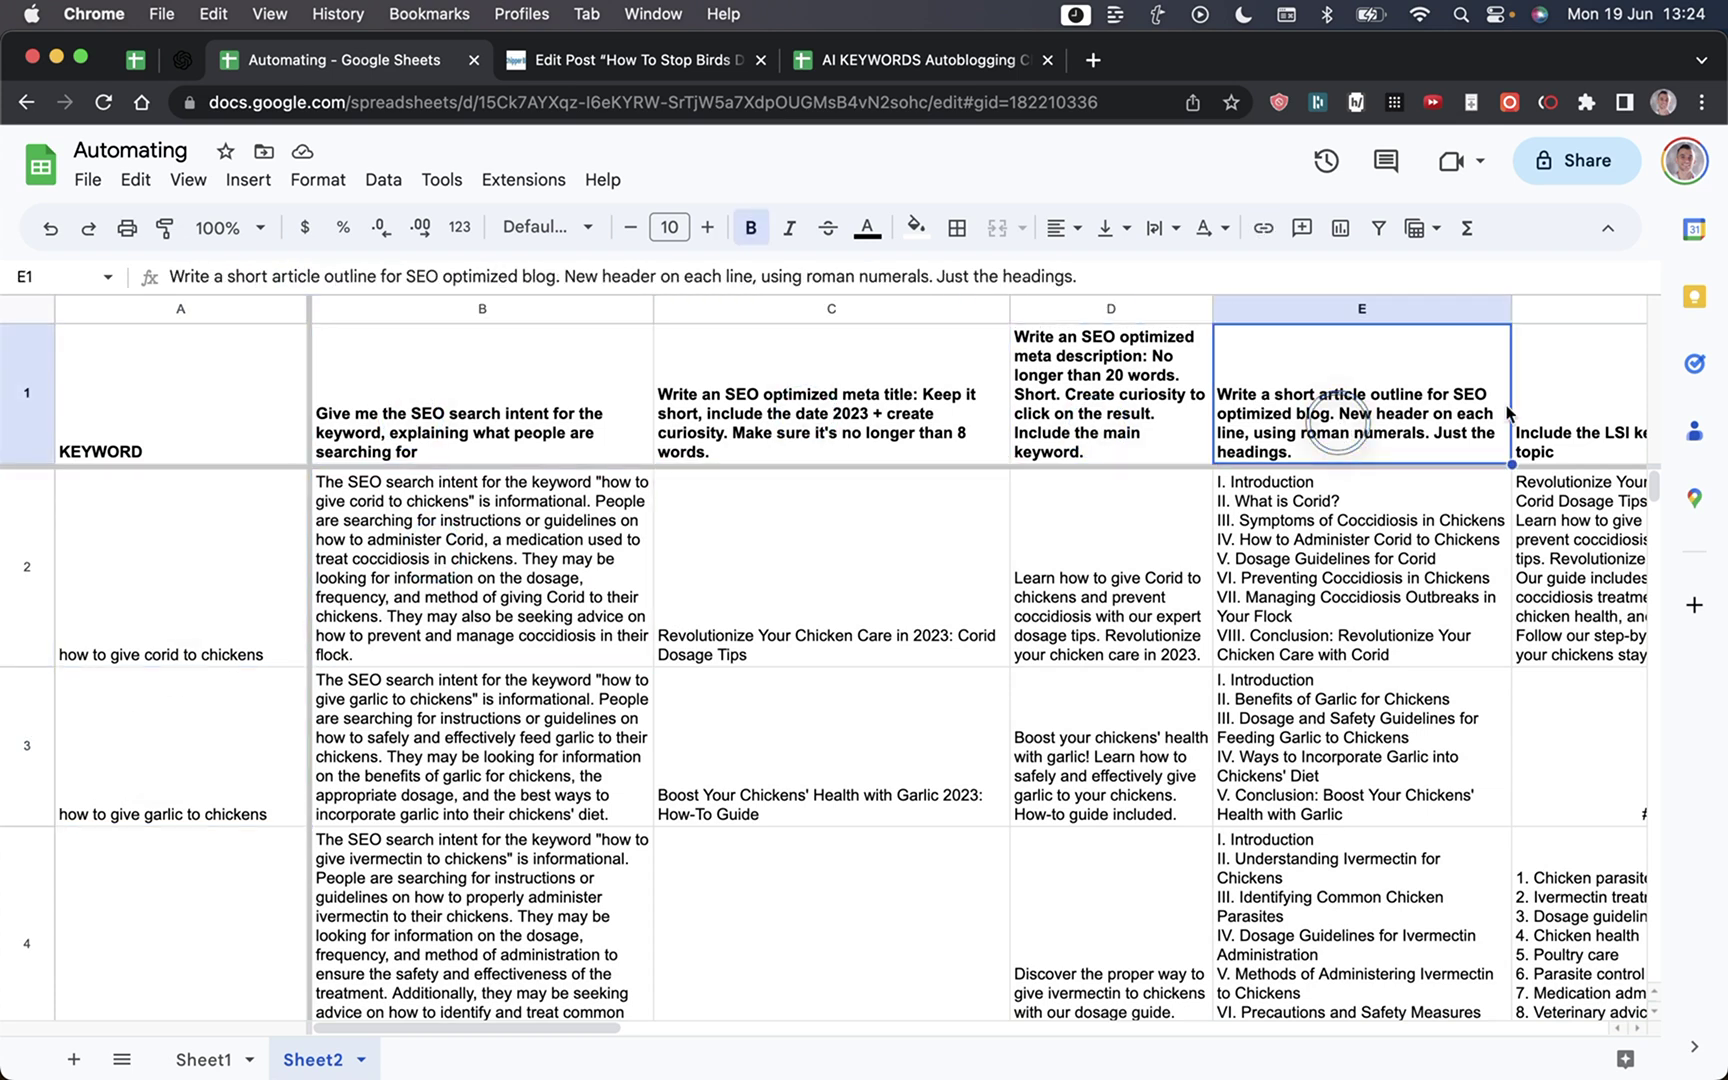
click(1571, 405)
Step: Examine the generated results across row 2, from search intent to LSI keywords
click(1493, 605)
key(Right)
key(Right)
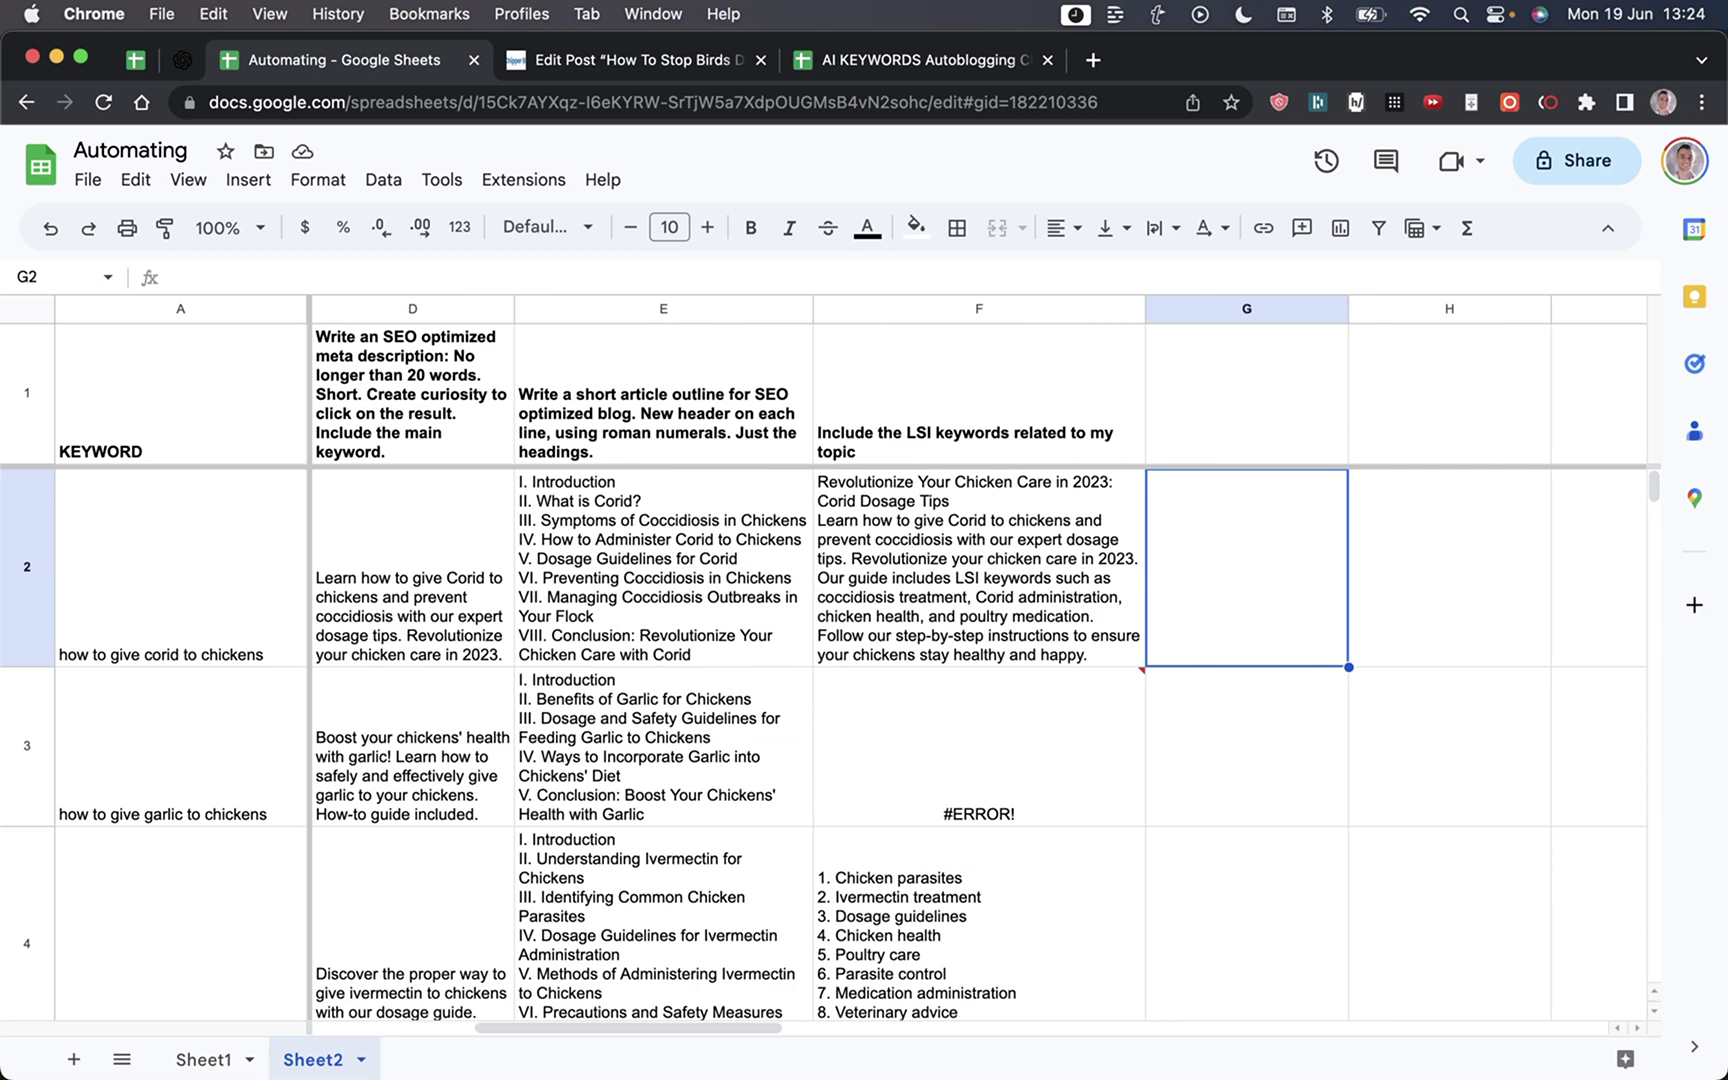
key(Left)
key(Left)
Step: Regenerate the garlic keyword's LSI keywords by cutting and re-entering the formula =gpt(A3:D3,$F$1) in F3
key(Left)
key(Left)
key(Left)
key(Left)
key(Right)
key(Right)
key(Right)
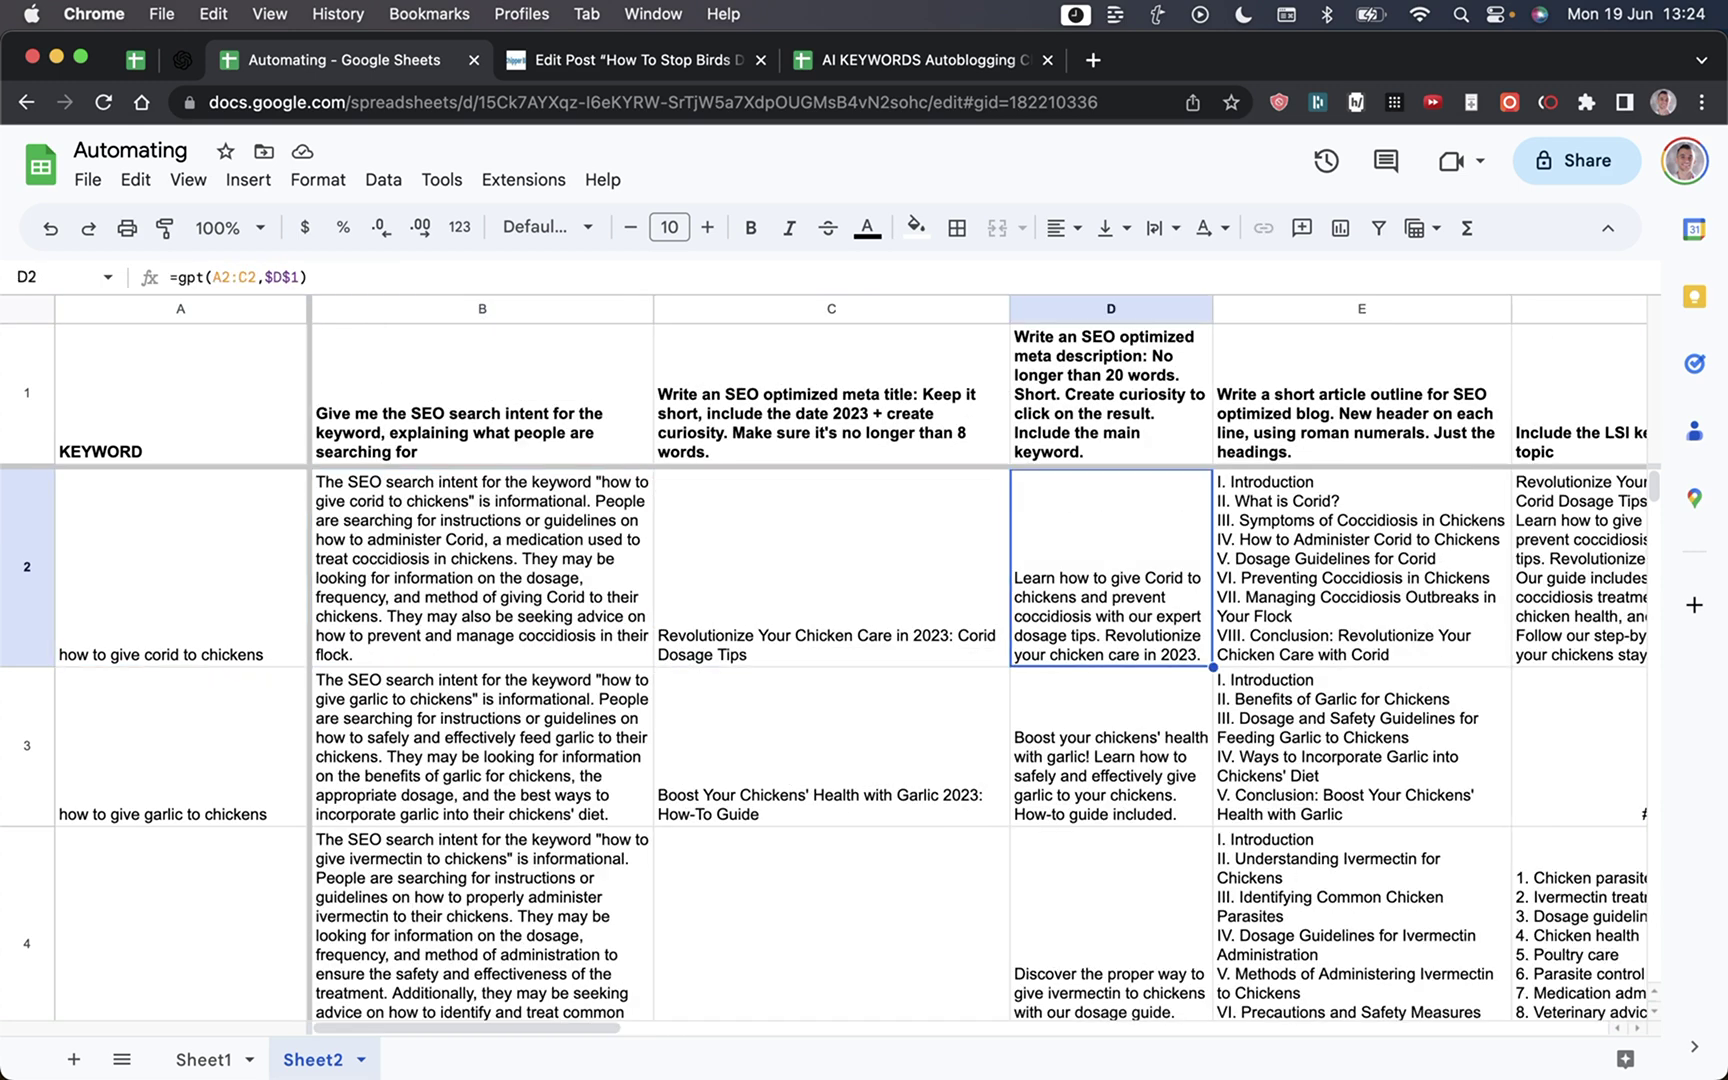
key(Right)
key(Right)
key(Right)
key(Down)
key(Left)
key(Left)
key(Left)
key(Left)
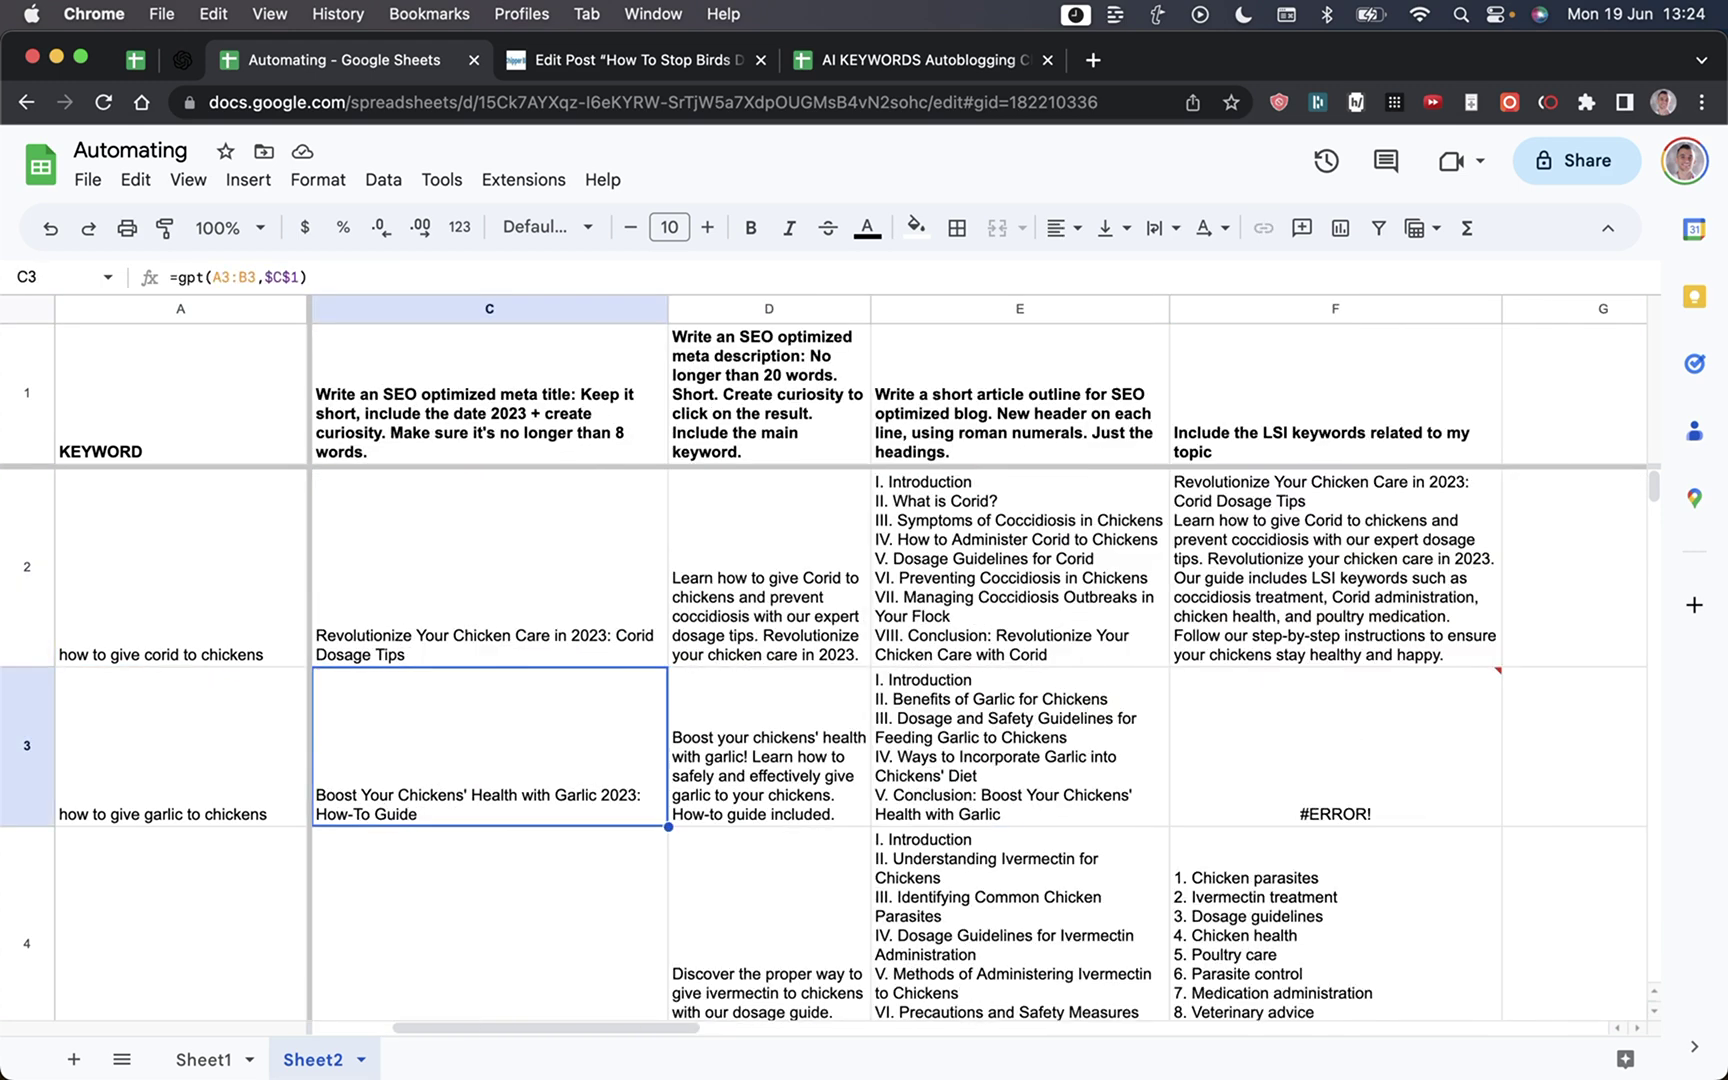
key(Right)
key(Right)
key(Right)
key(Return)
key(super+a)
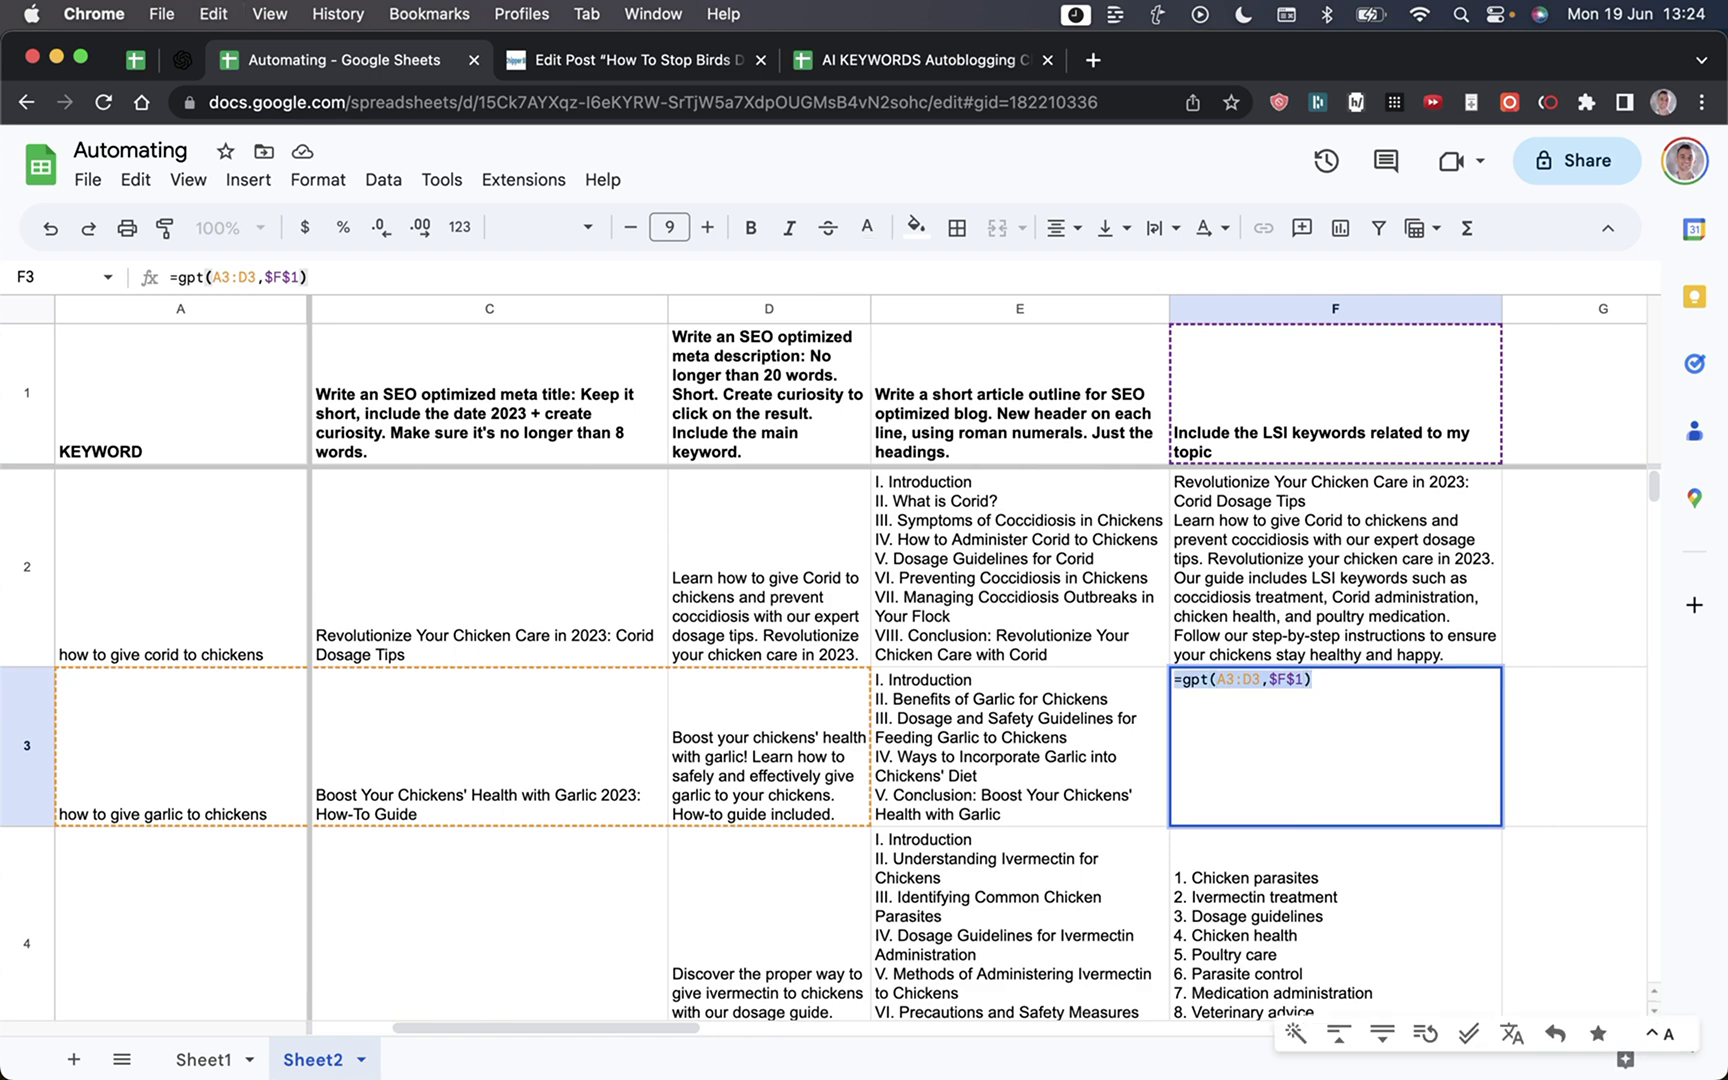
key(super+x)
key(Return)
key(Up)
key(Return)
key(super+v)
key(Return)
key(Up)
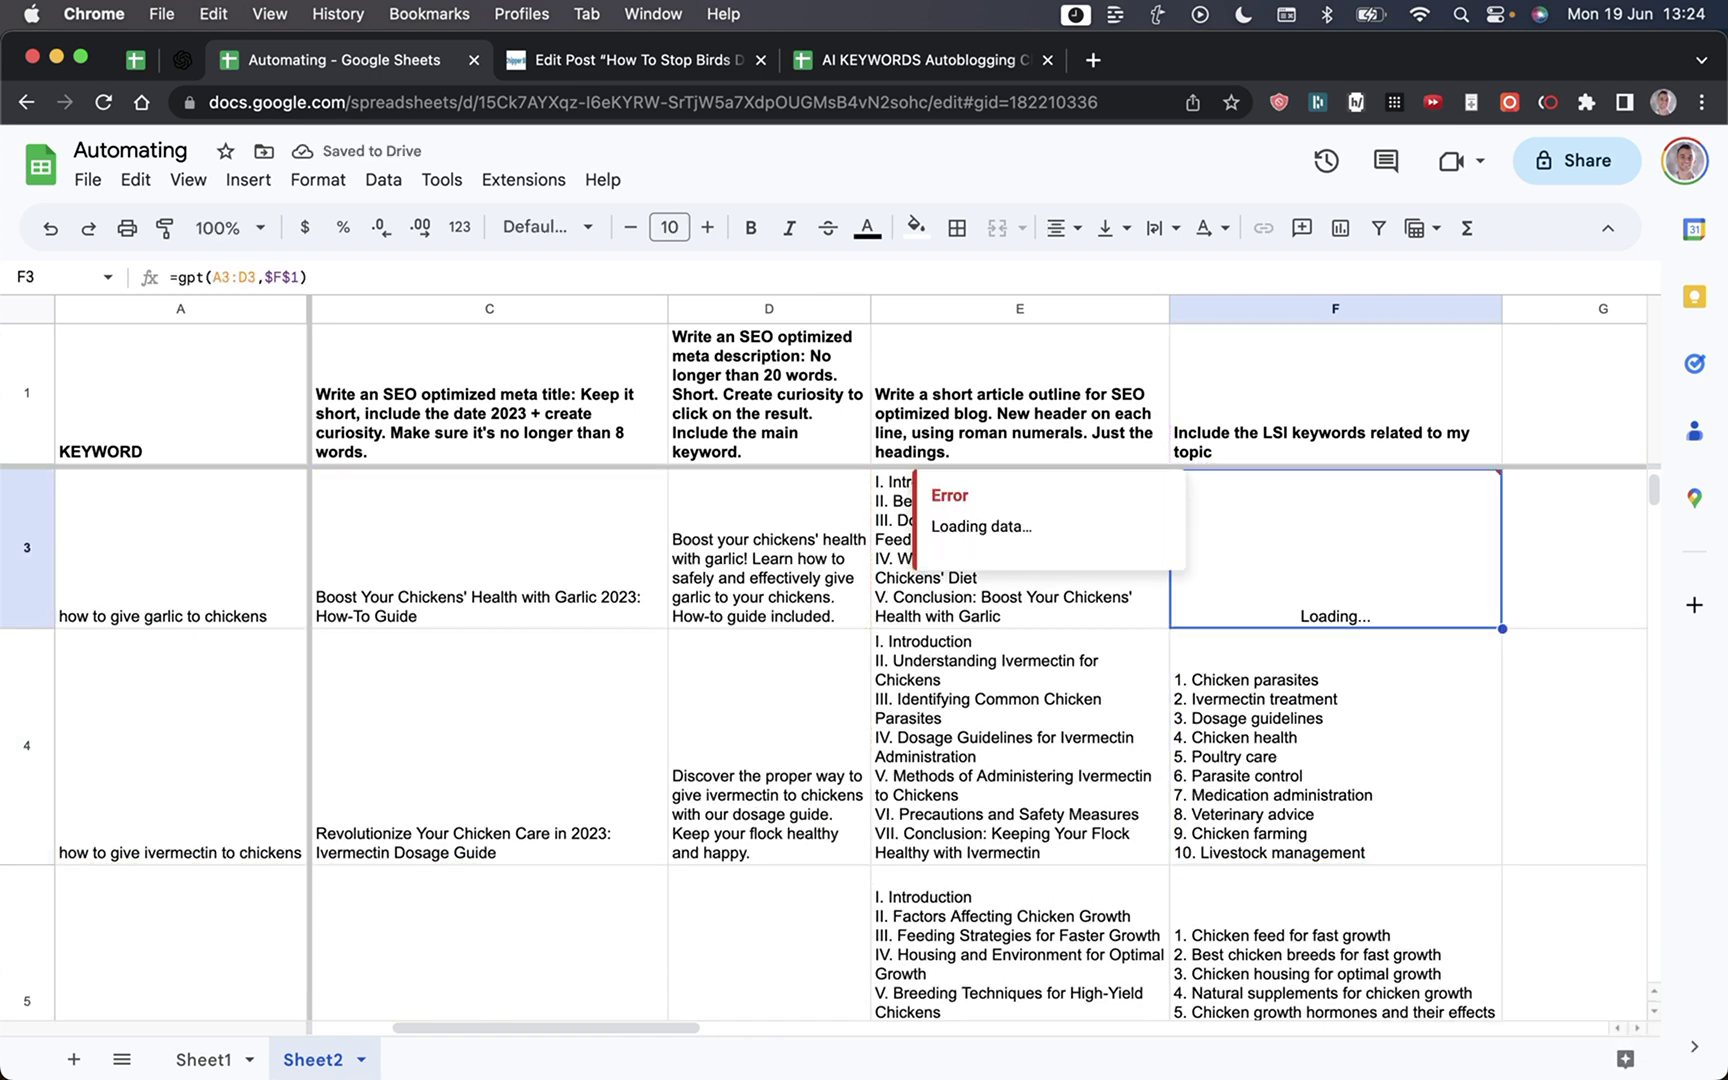
Step: Check the LSI keyword results down column F, including the regenerated cell F3
key(Down)
key(Down)
key(Down)
key(Down)
key(Down)
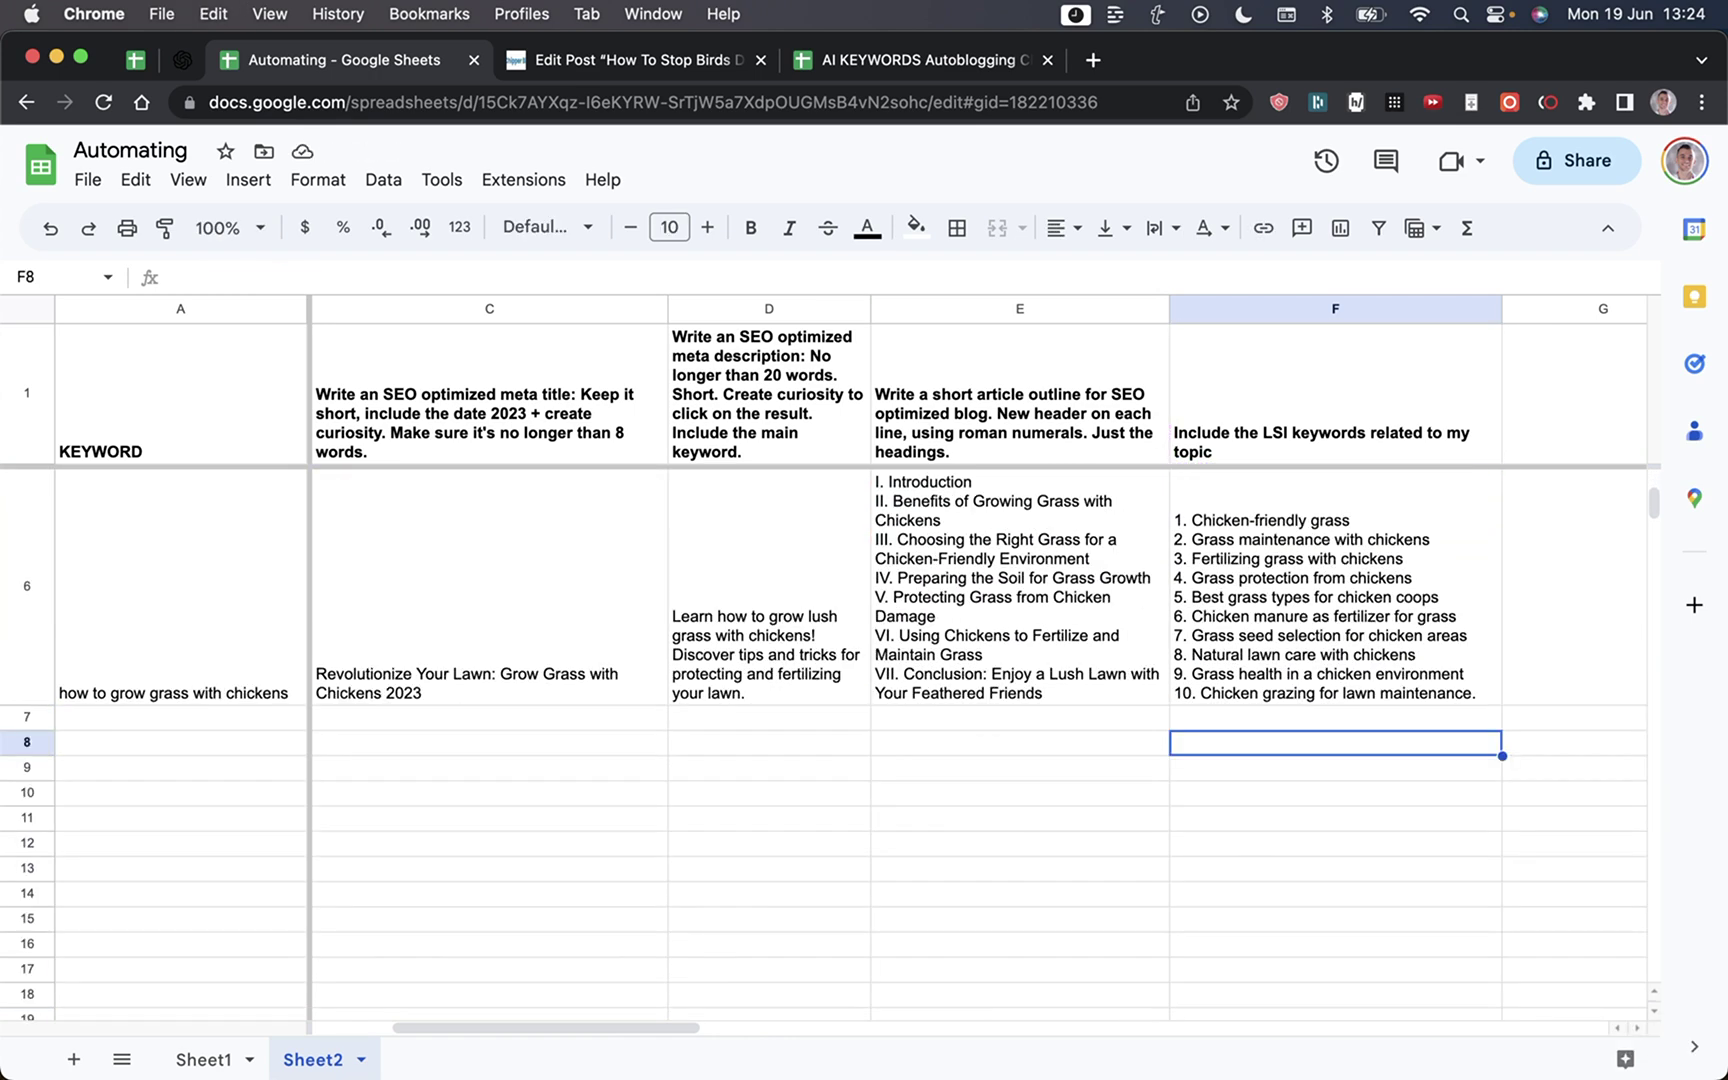
key(Up)
key(Up)
key(Up)
key(Up)
key(Up)
key(Up)
key(Up)
key(Down)
key(Down)
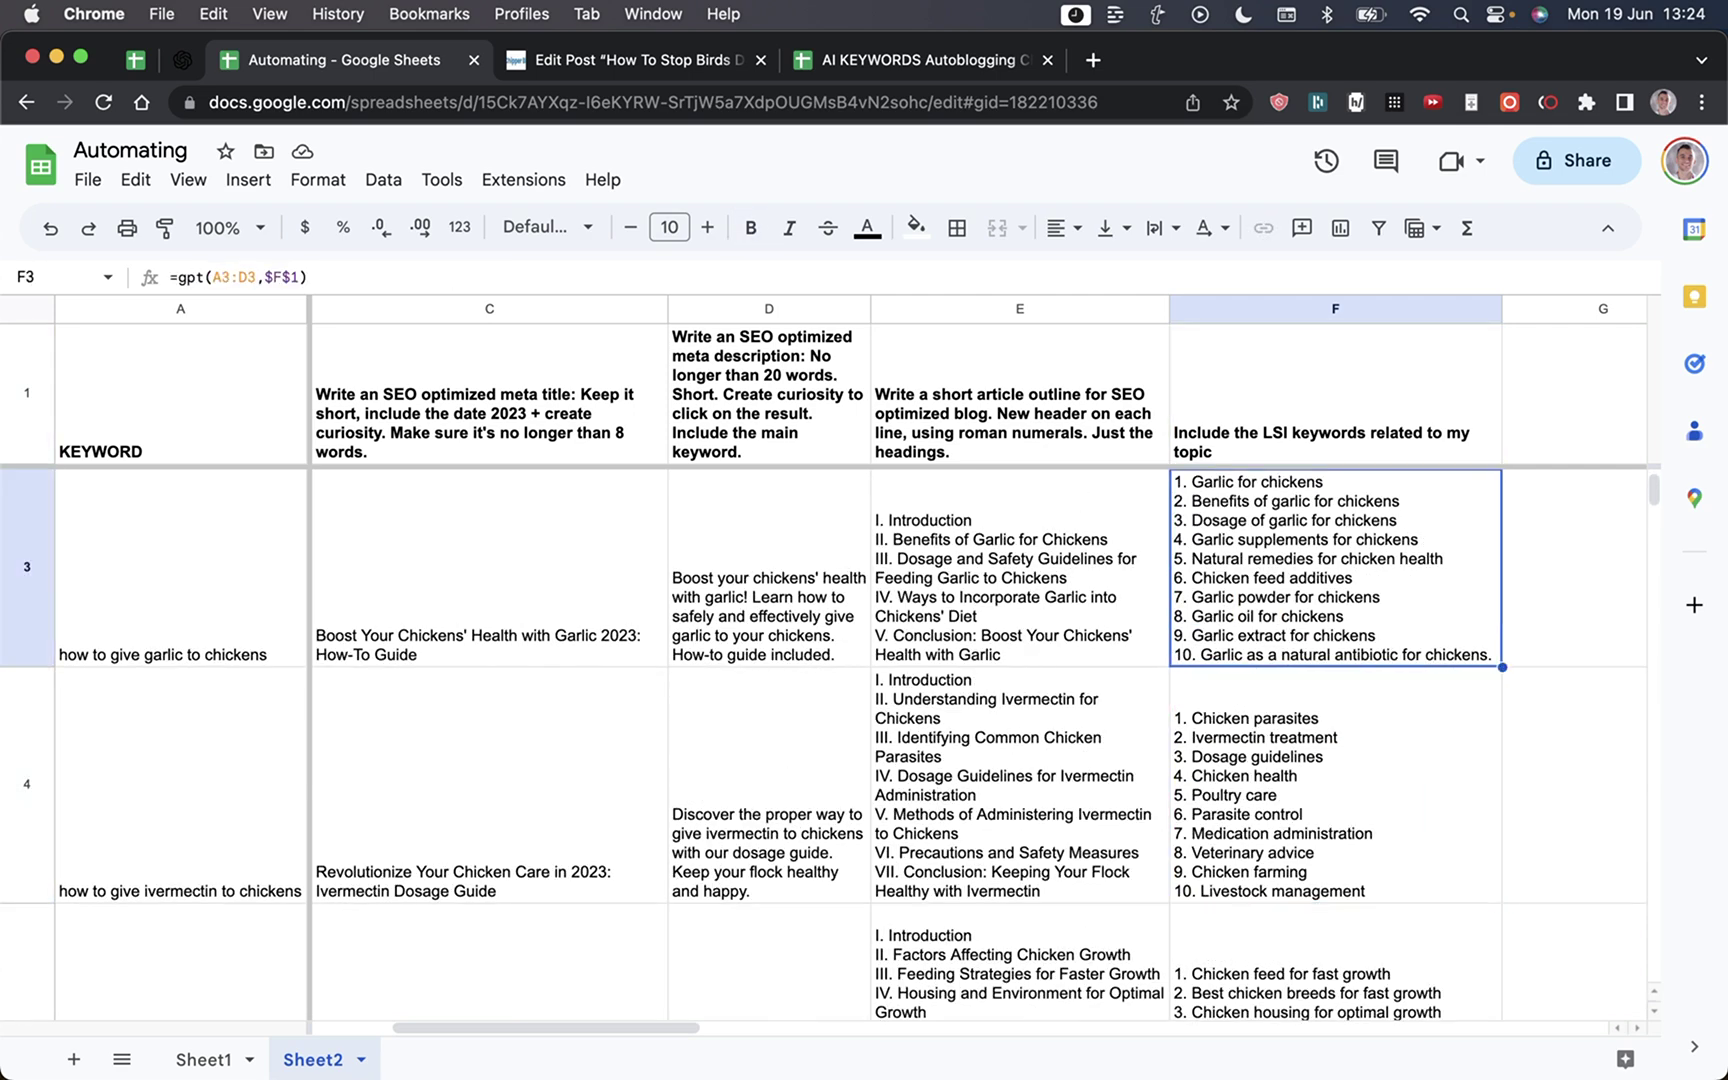
key(Up)
key(Up)
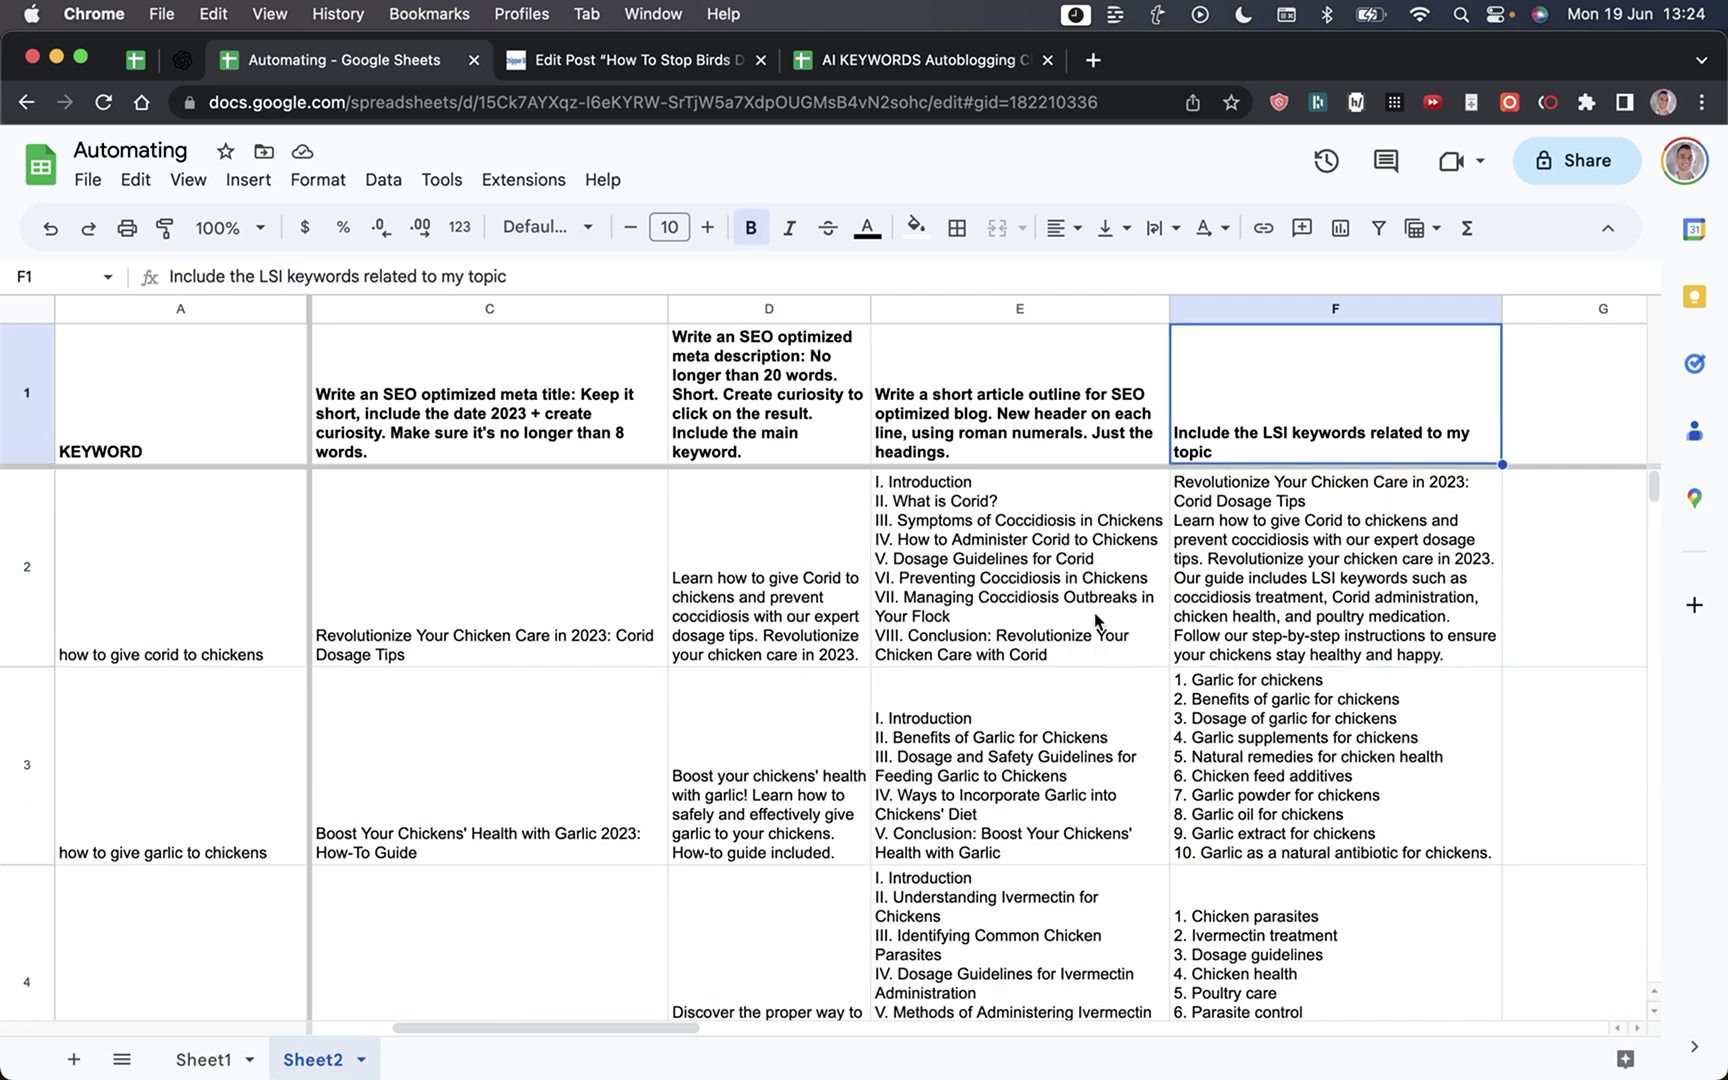
Step: Examine the generated outlines, meta texts and search intents in rows 2 to 5
click(1097, 620)
key(Down)
key(Right)
key(Down)
key(Left)
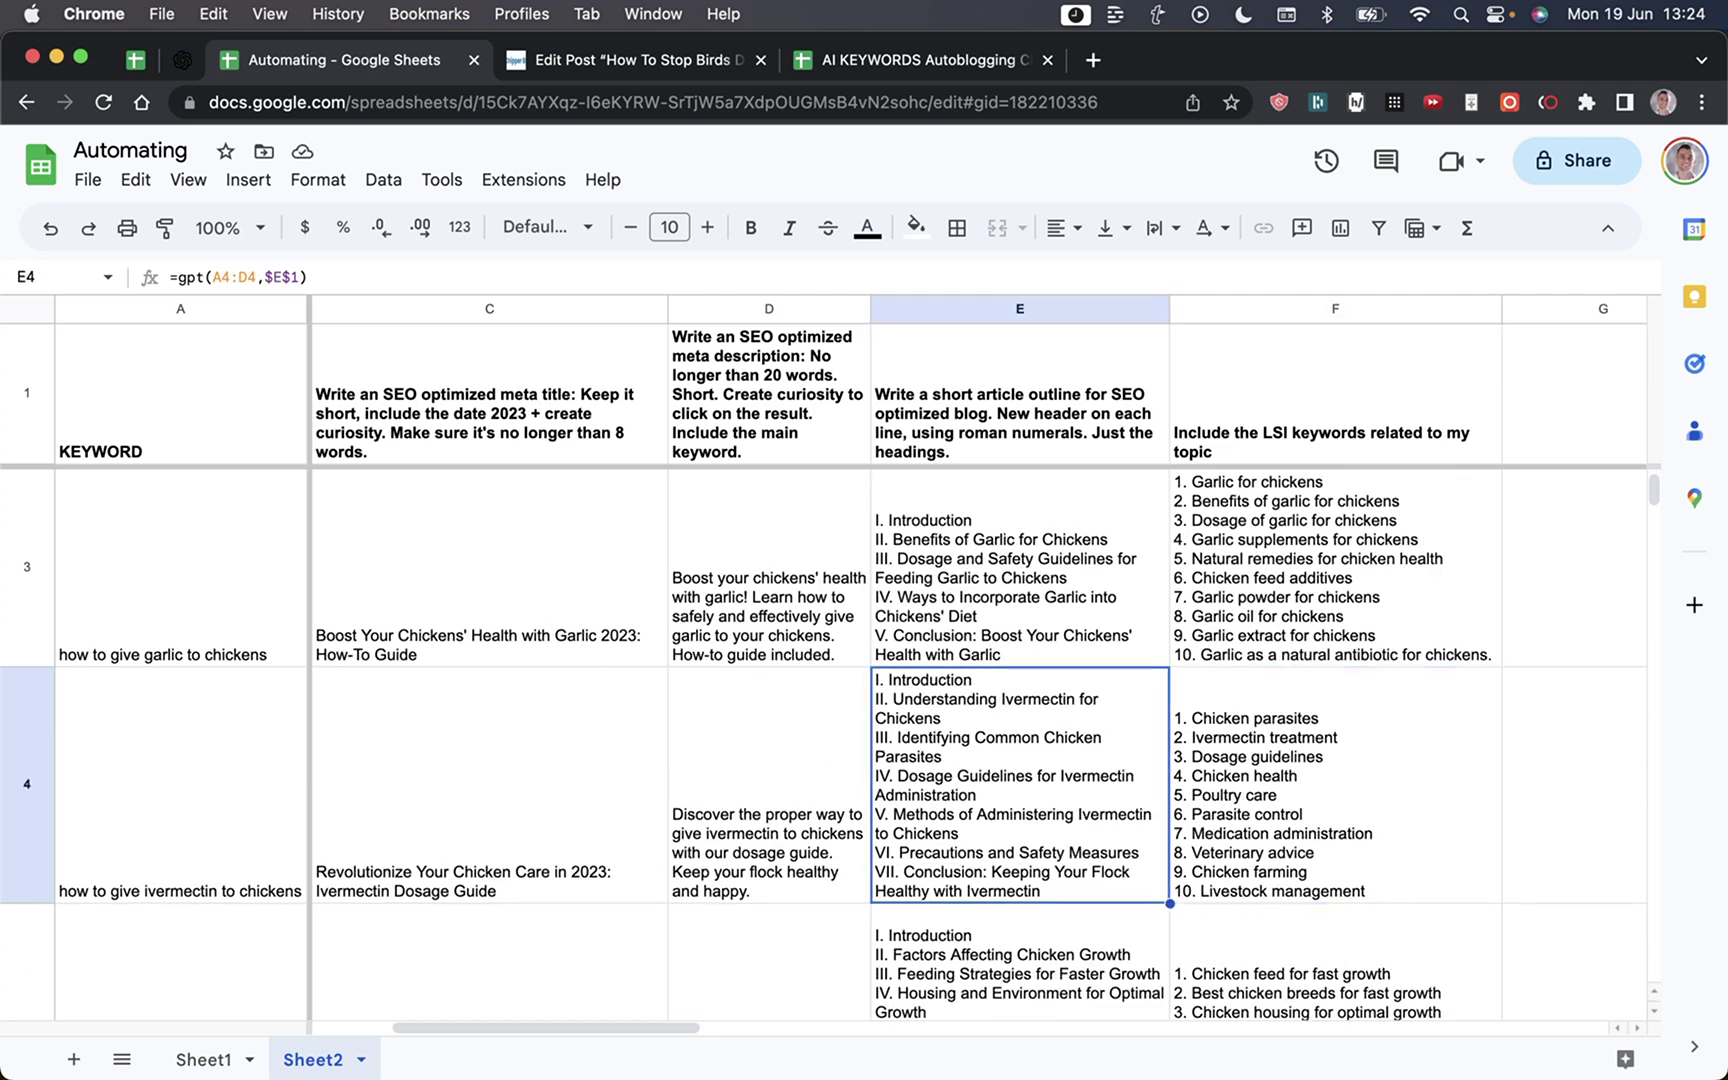
key(Left)
key(Left)
key(Left)
key(Down)
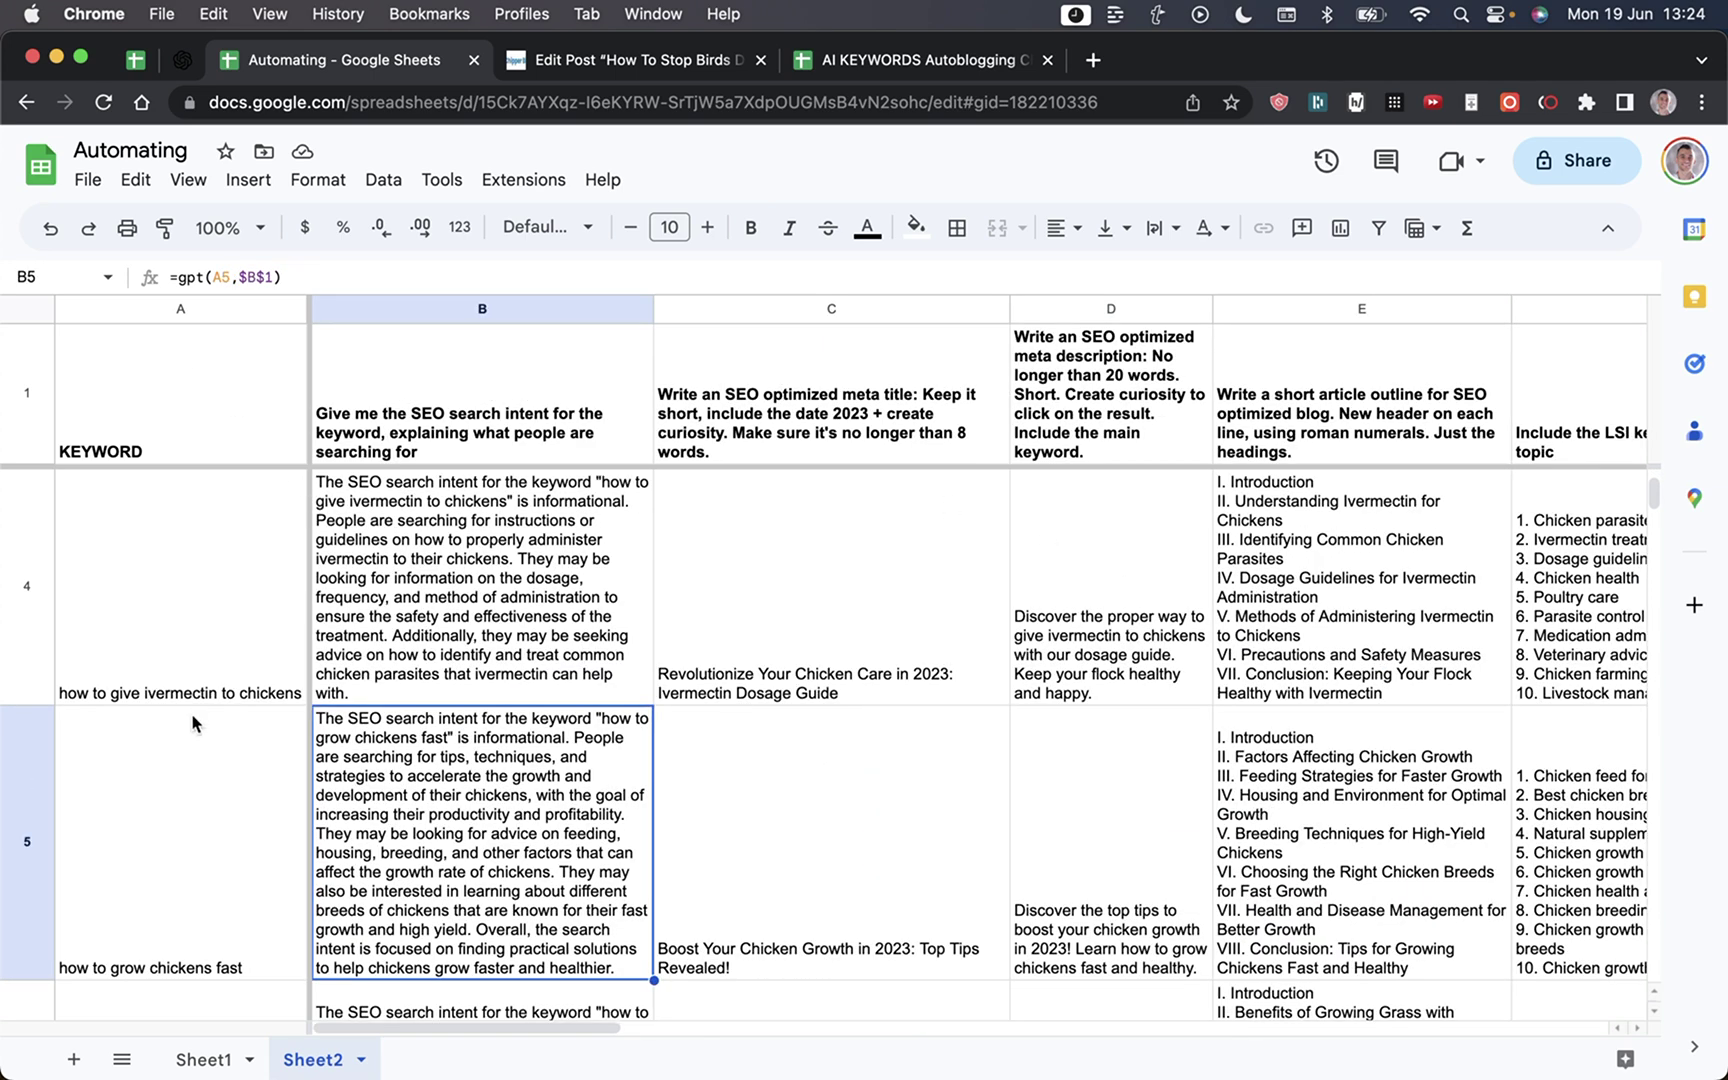
Step: Select the keyword list A1:A6 and view it from the first row
click(189, 785)
key(super+Up)
key(super+shift+Down)
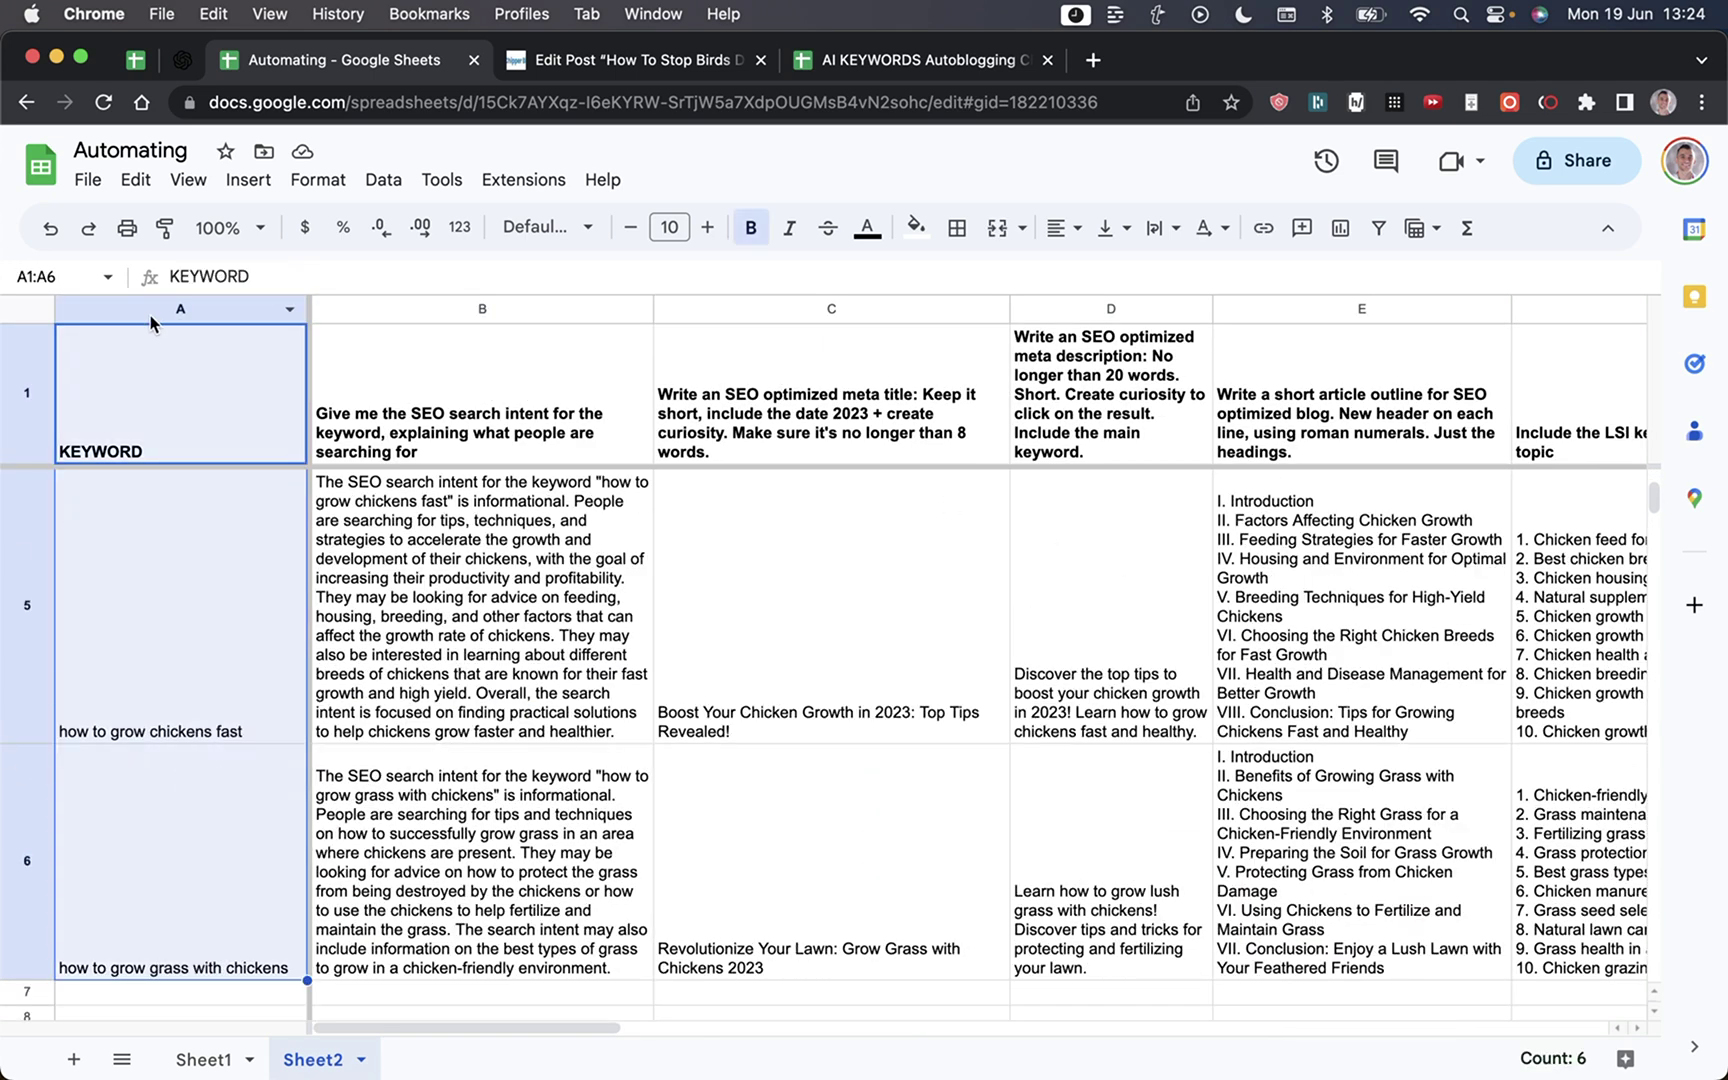
scroll(205, 752, up, 5)
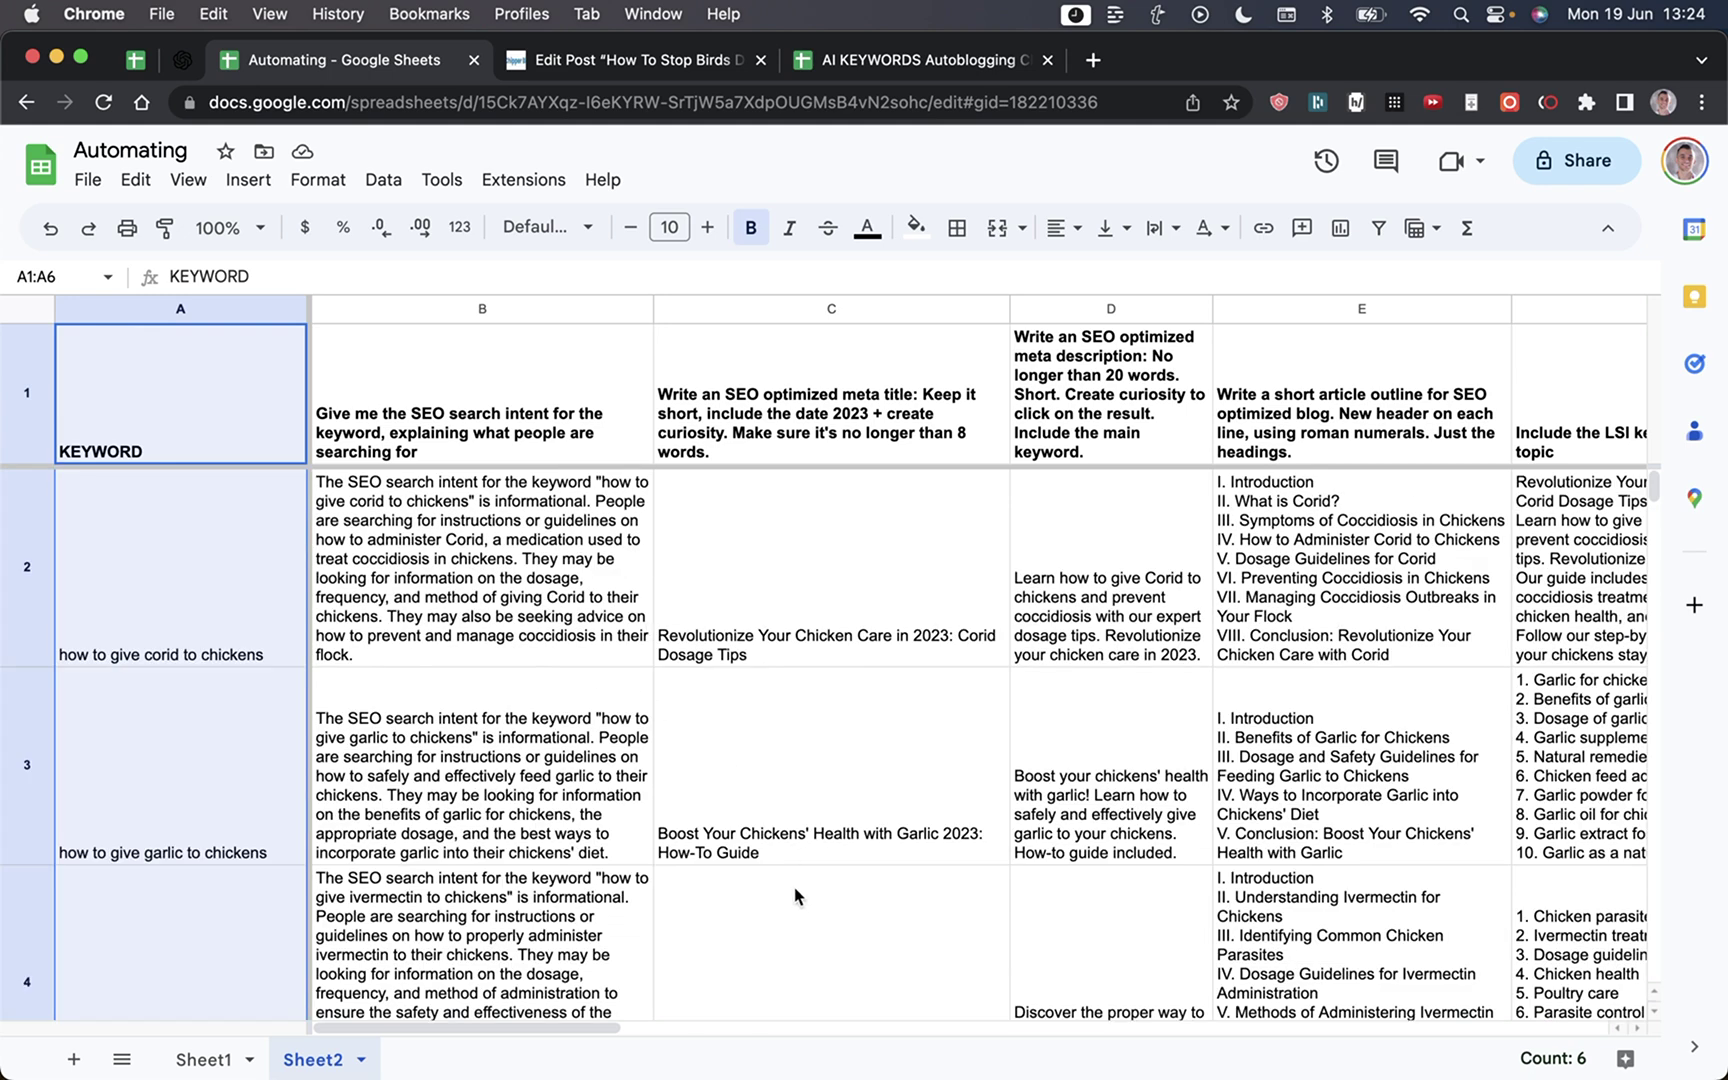
Step: Look over the search intent, meta title and meta description prompts in row 1 and the results in the columns beyond them
click(1120, 645)
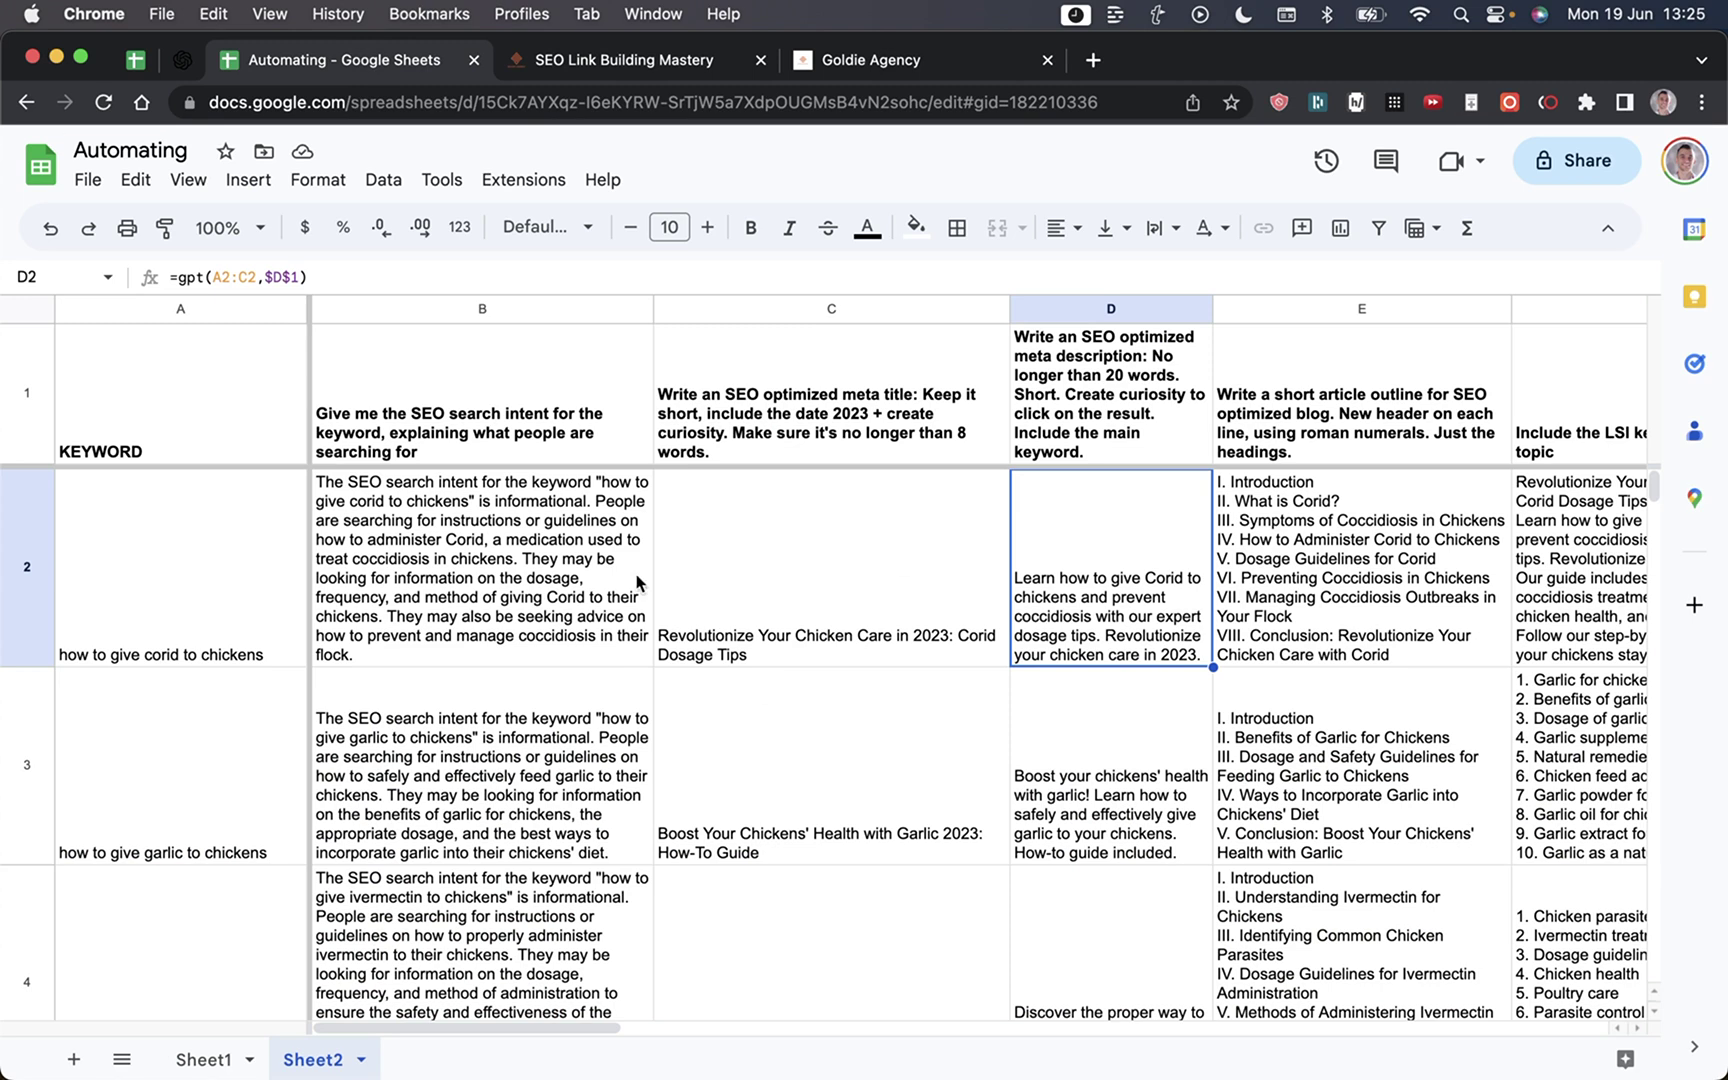
click(660, 424)
click(335, 415)
click(205, 418)
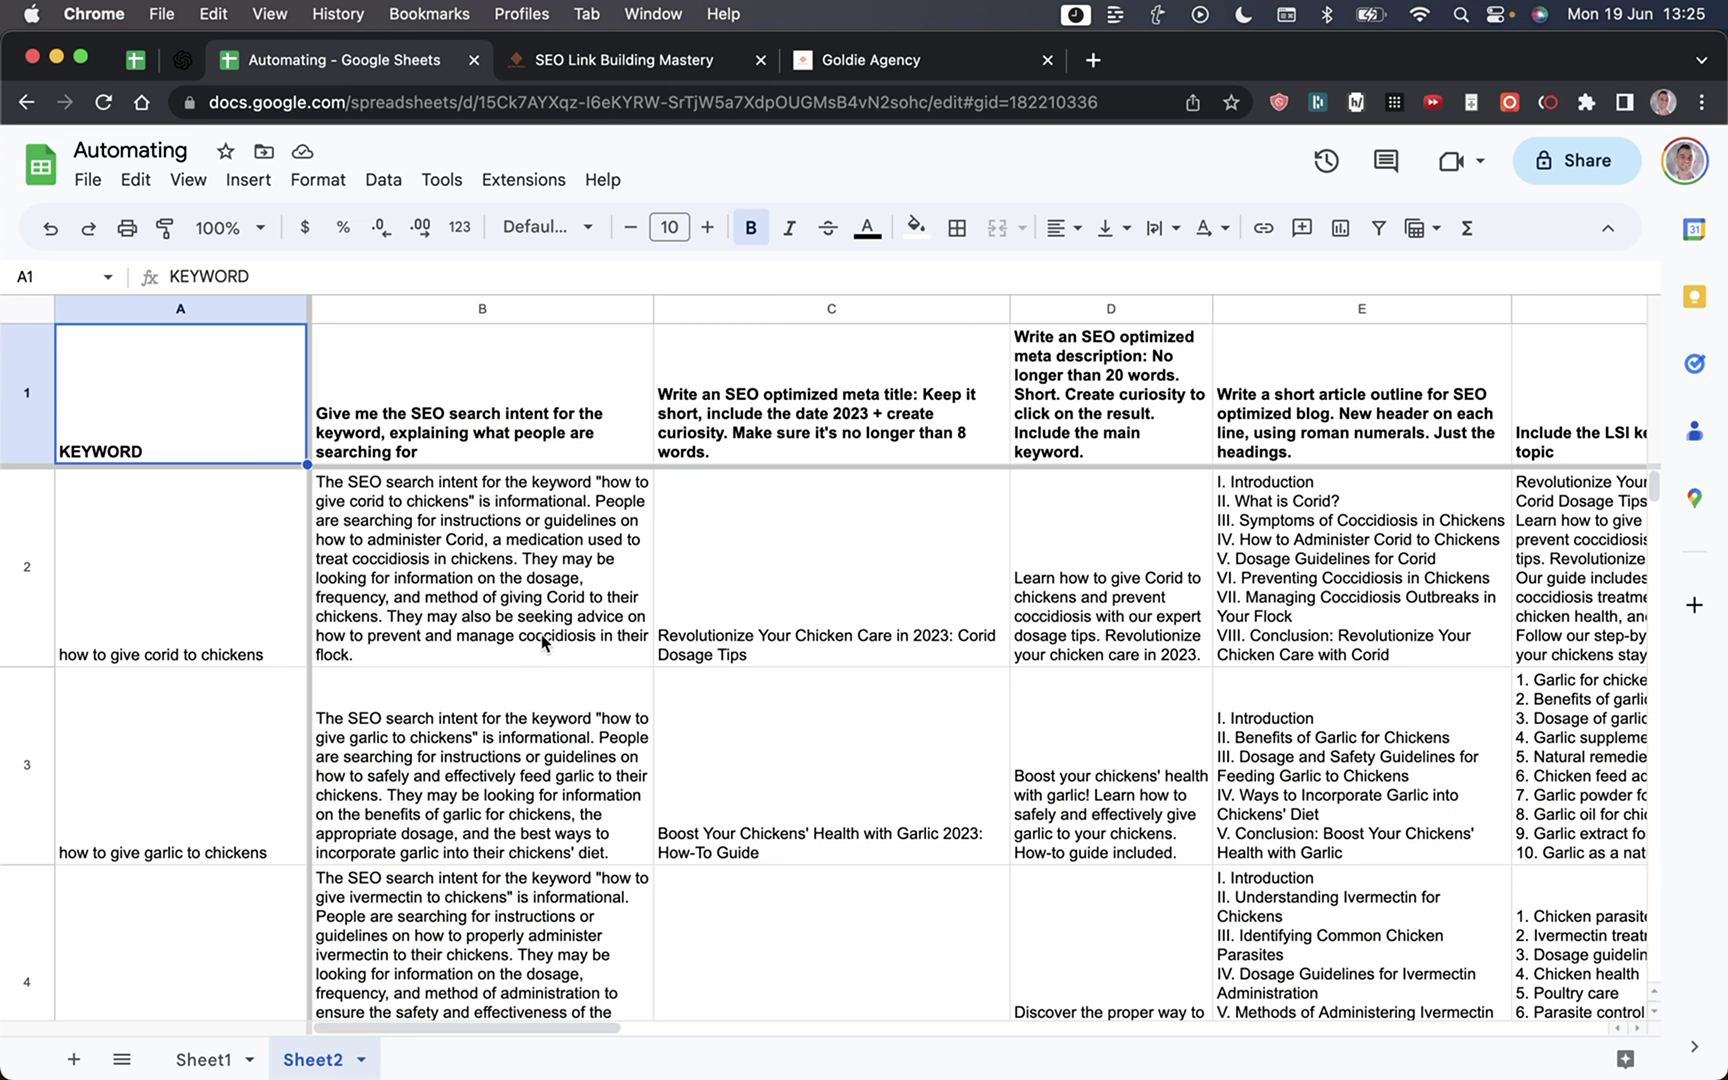
click(540, 425)
click(1080, 430)
scroll(1372, 566, right, 5)
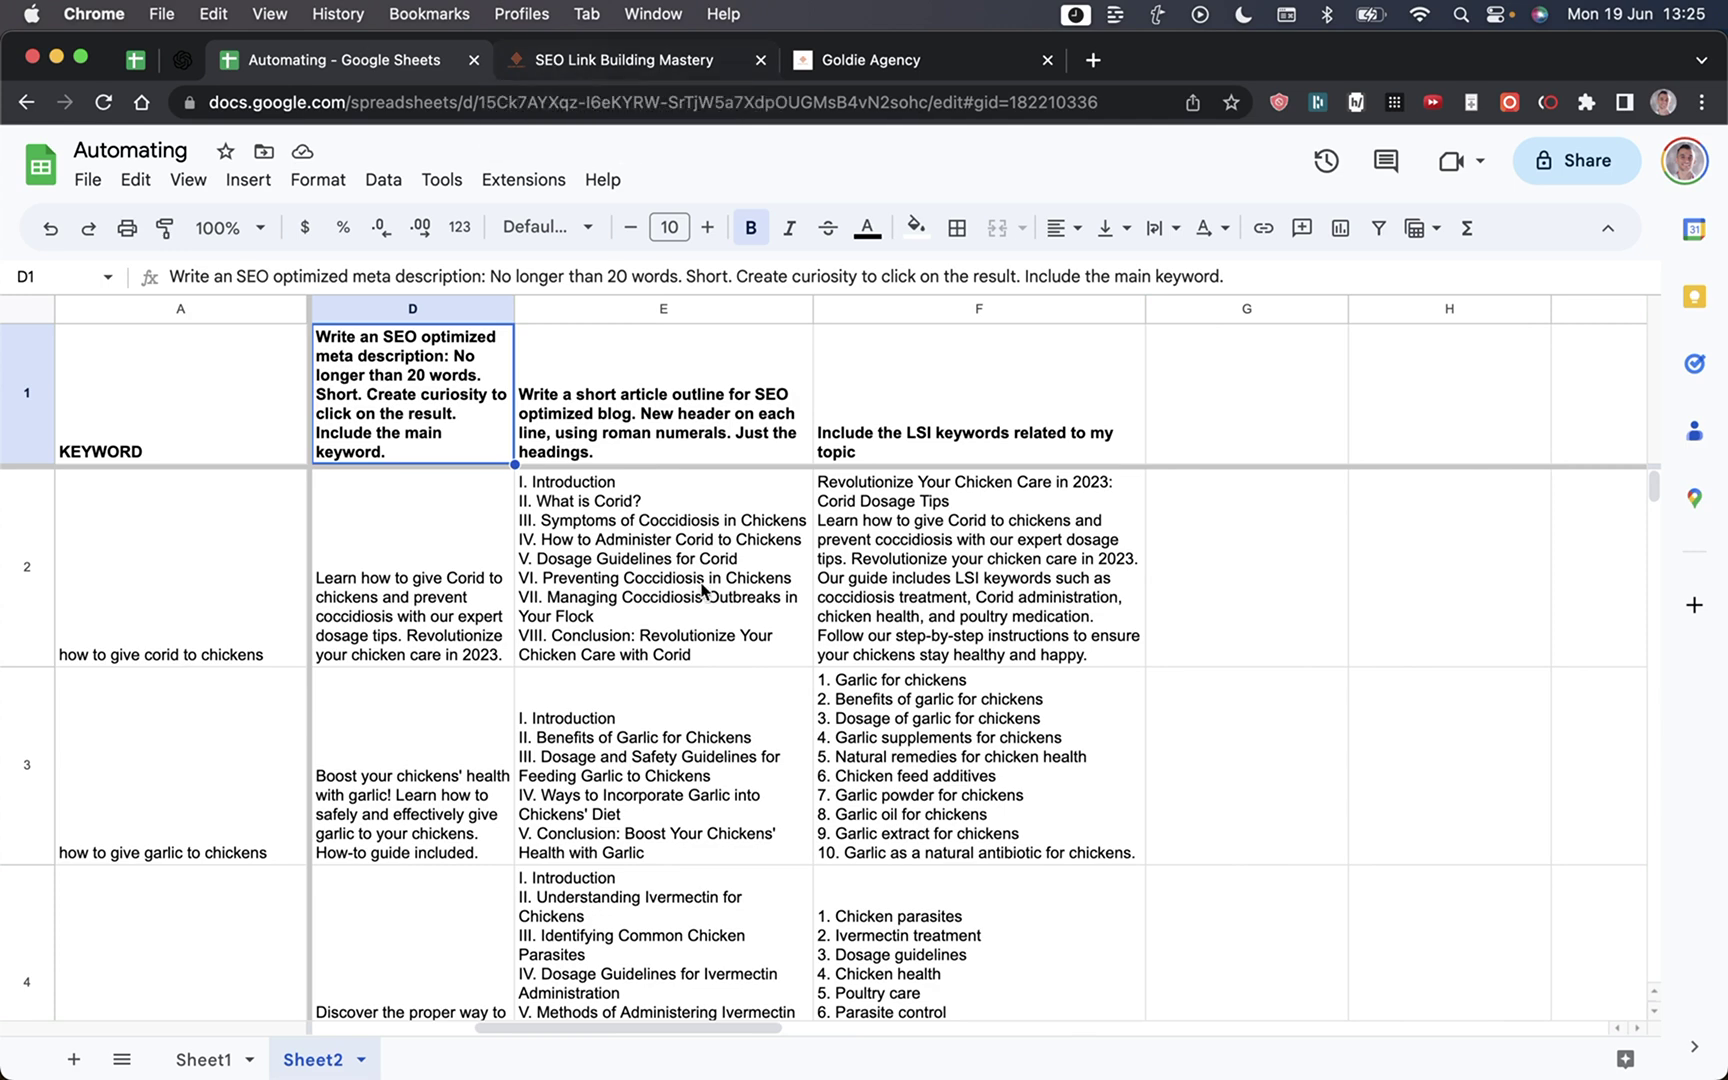
scroll(705, 592, left, 5)
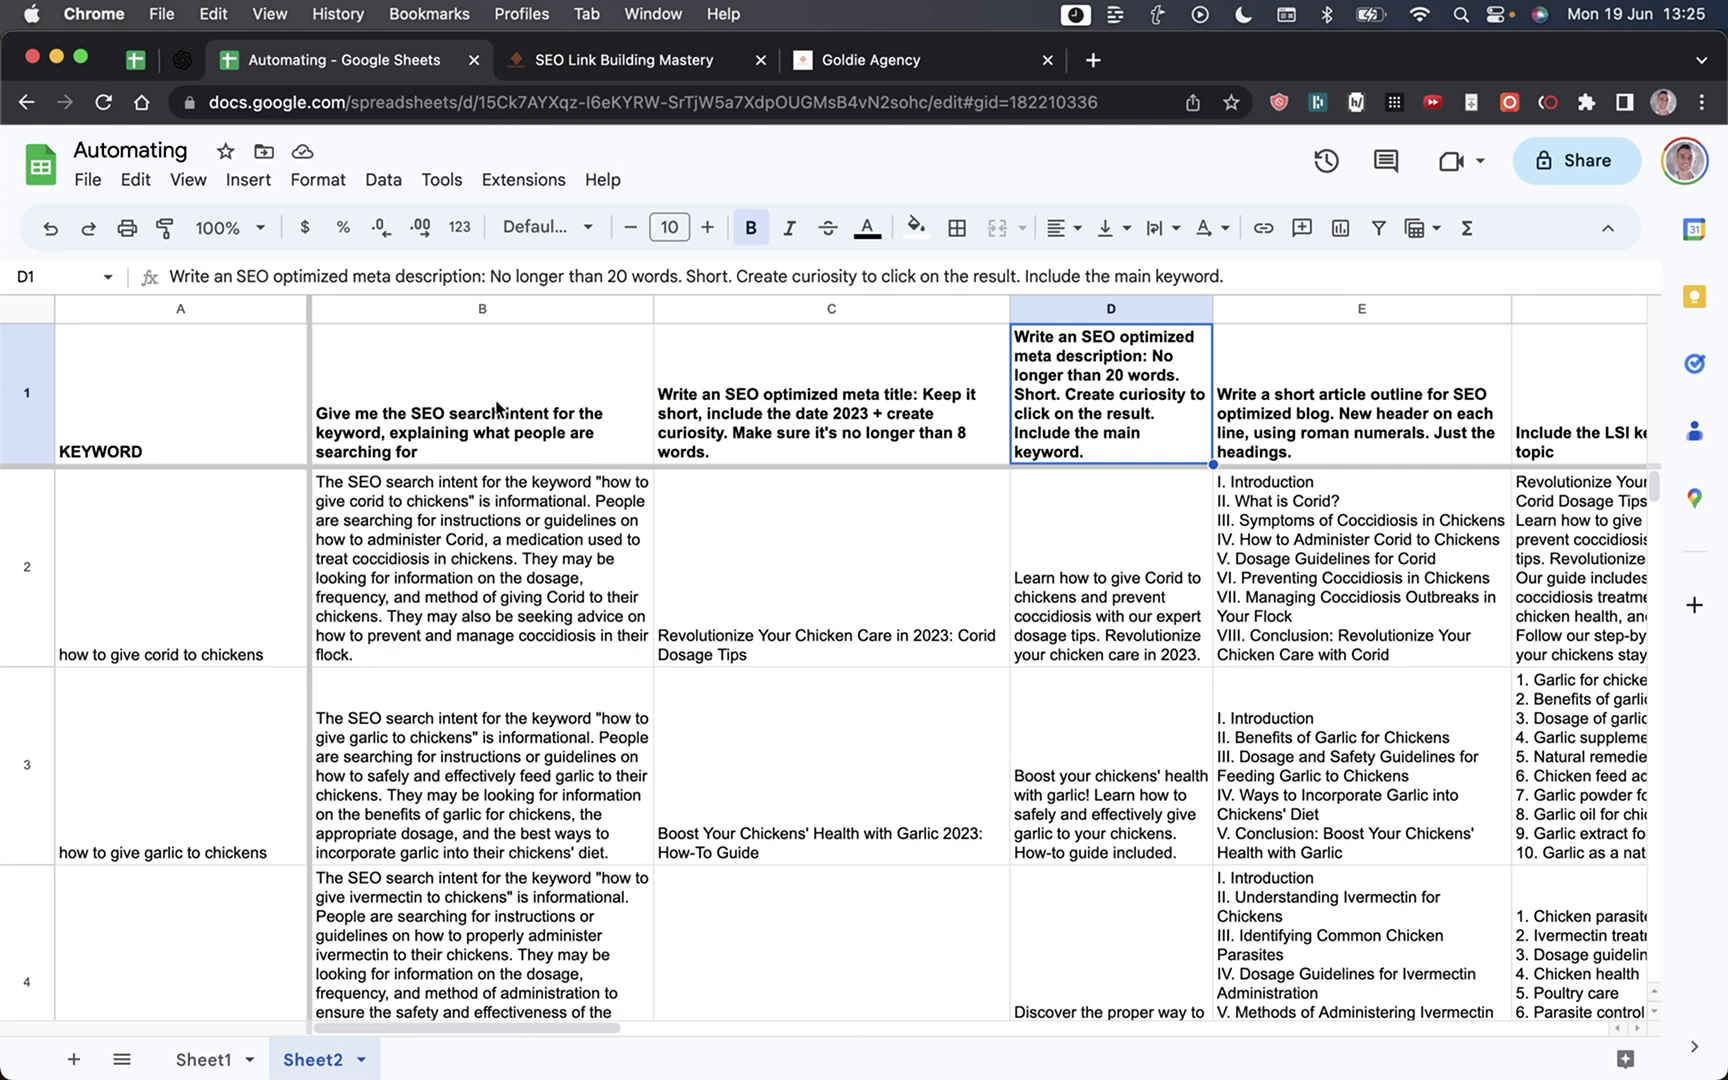
Step: Switch to the SEO Link Building Mastery page and browse the lessons of the ChatGPT SEO Course
click(621, 72)
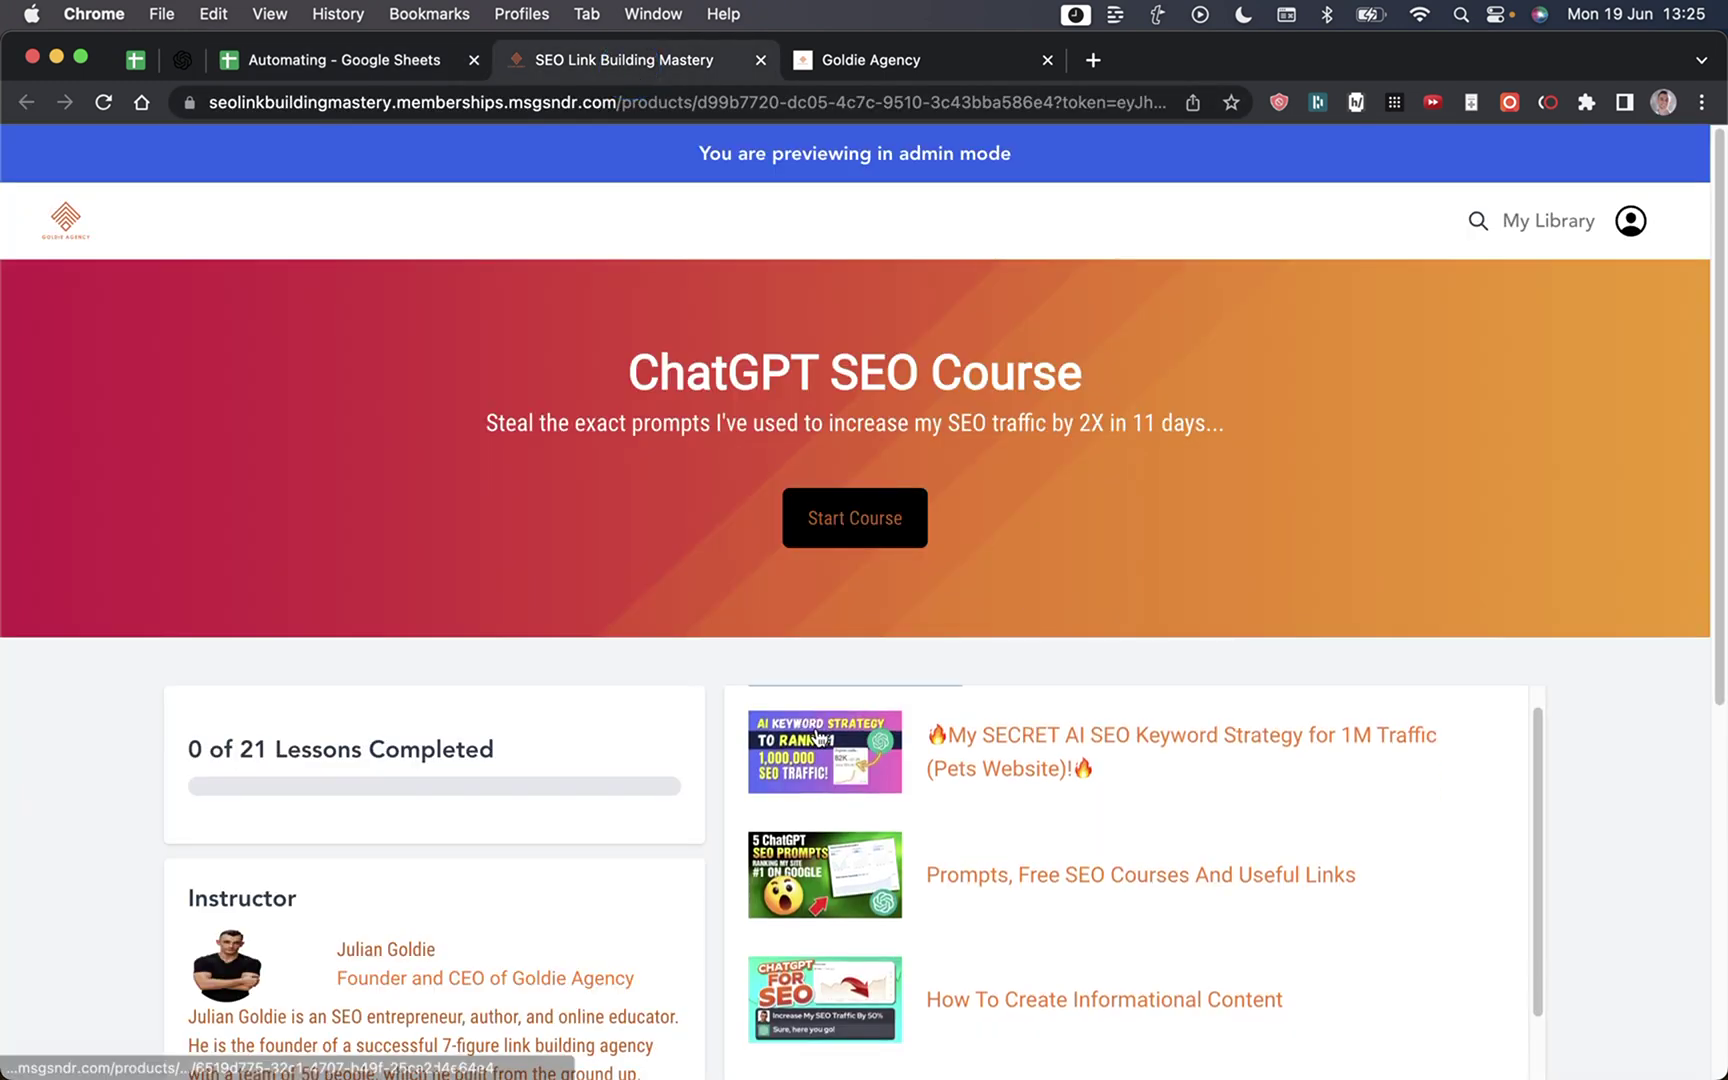
scroll(1219, 679, down, 15)
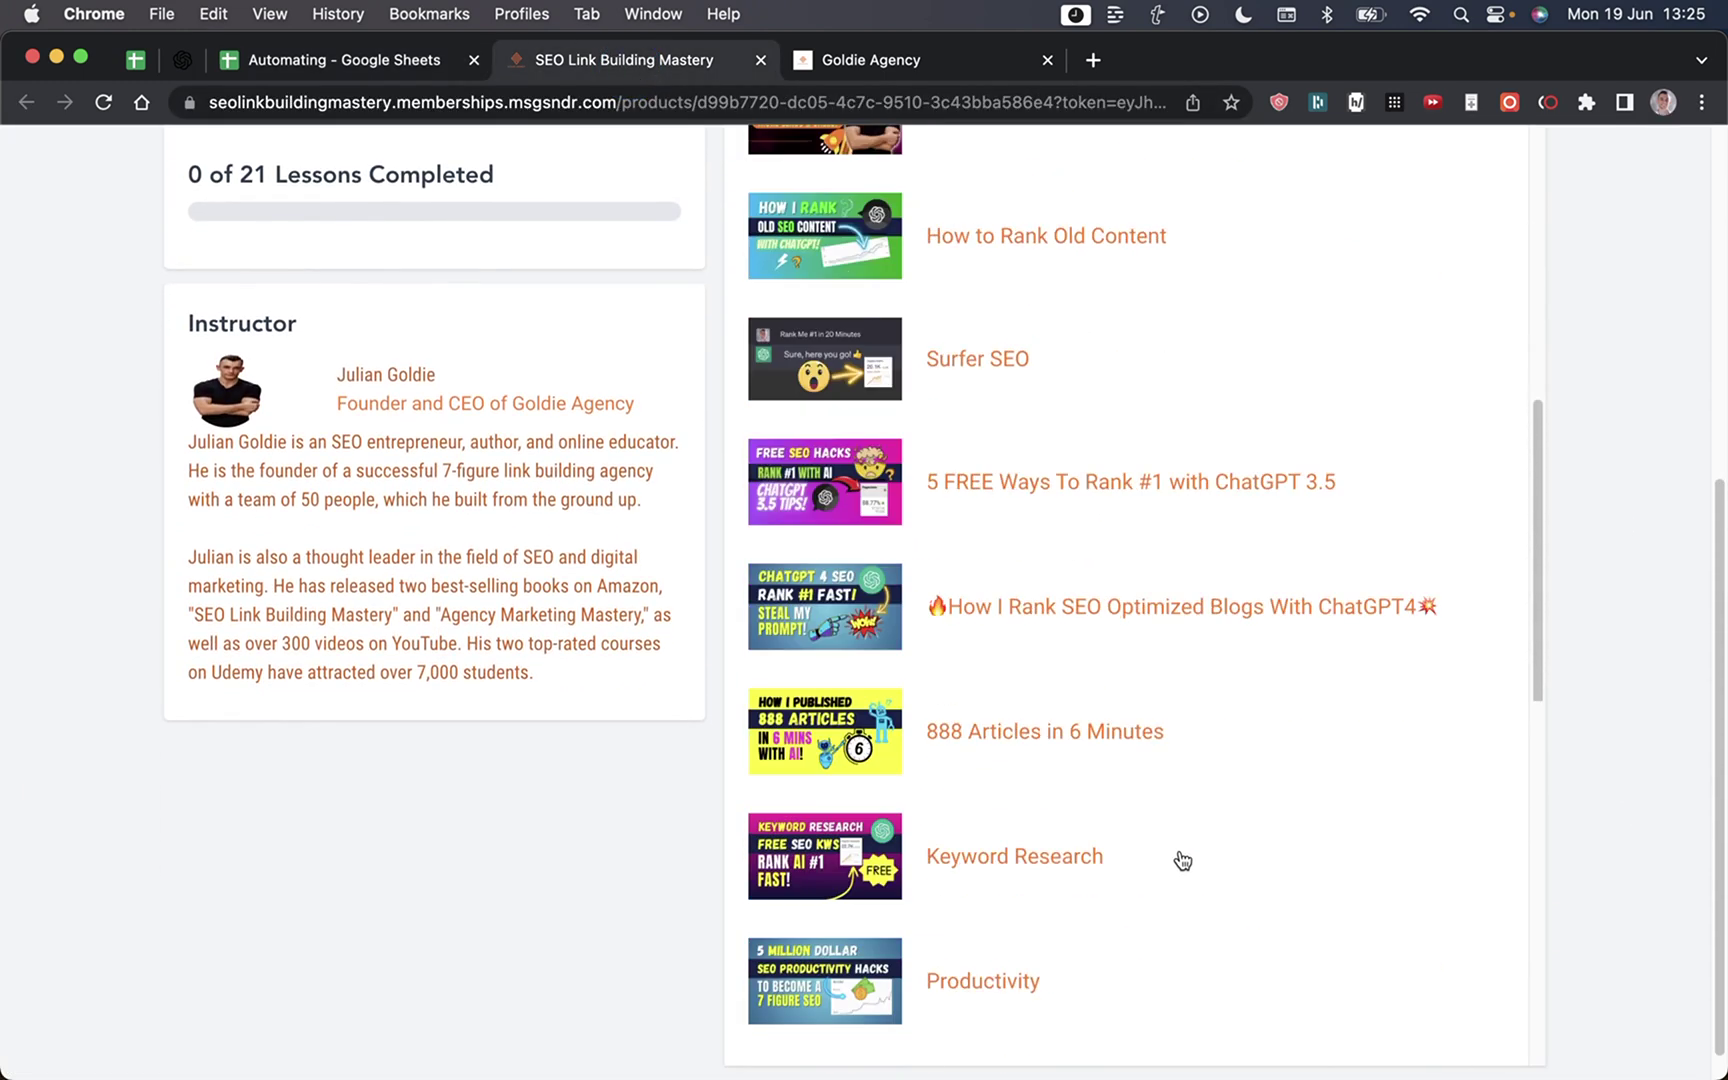
scroll(1182, 860, down, 10)
scroll(1176, 864, up, 18)
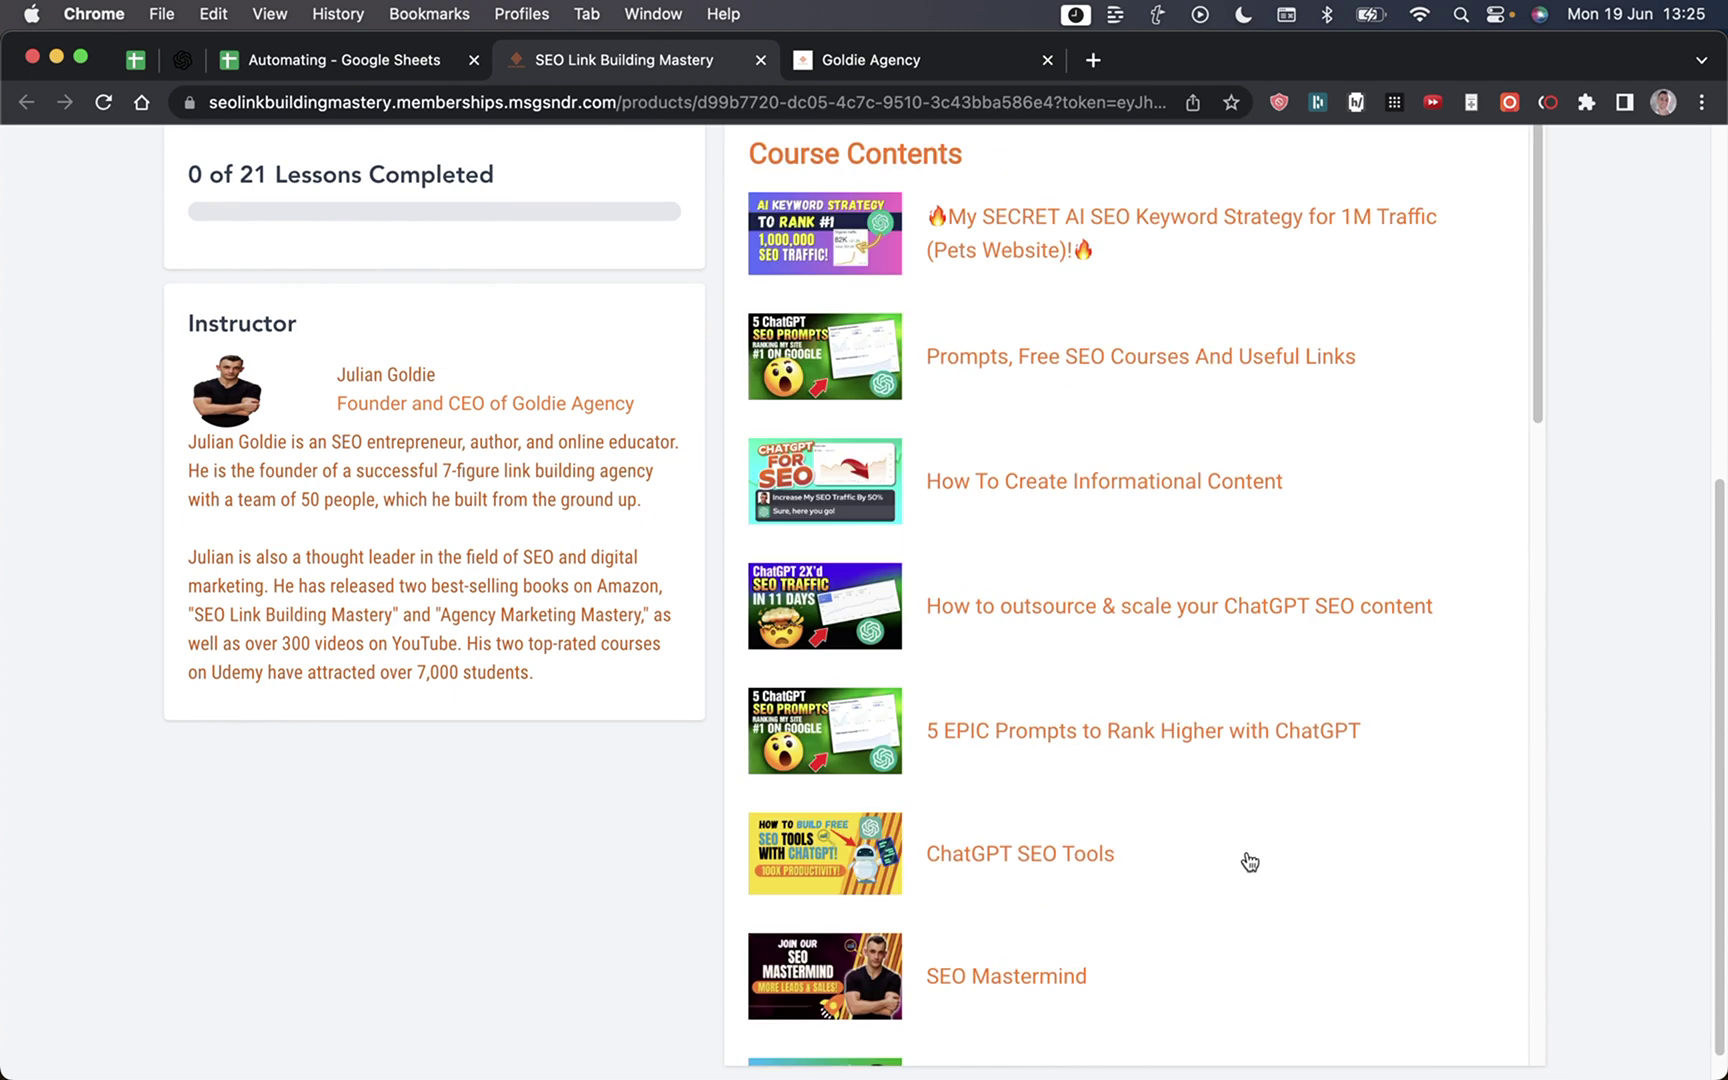
scroll(1250, 862, up, 5)
scroll(1647, 775, down, 1)
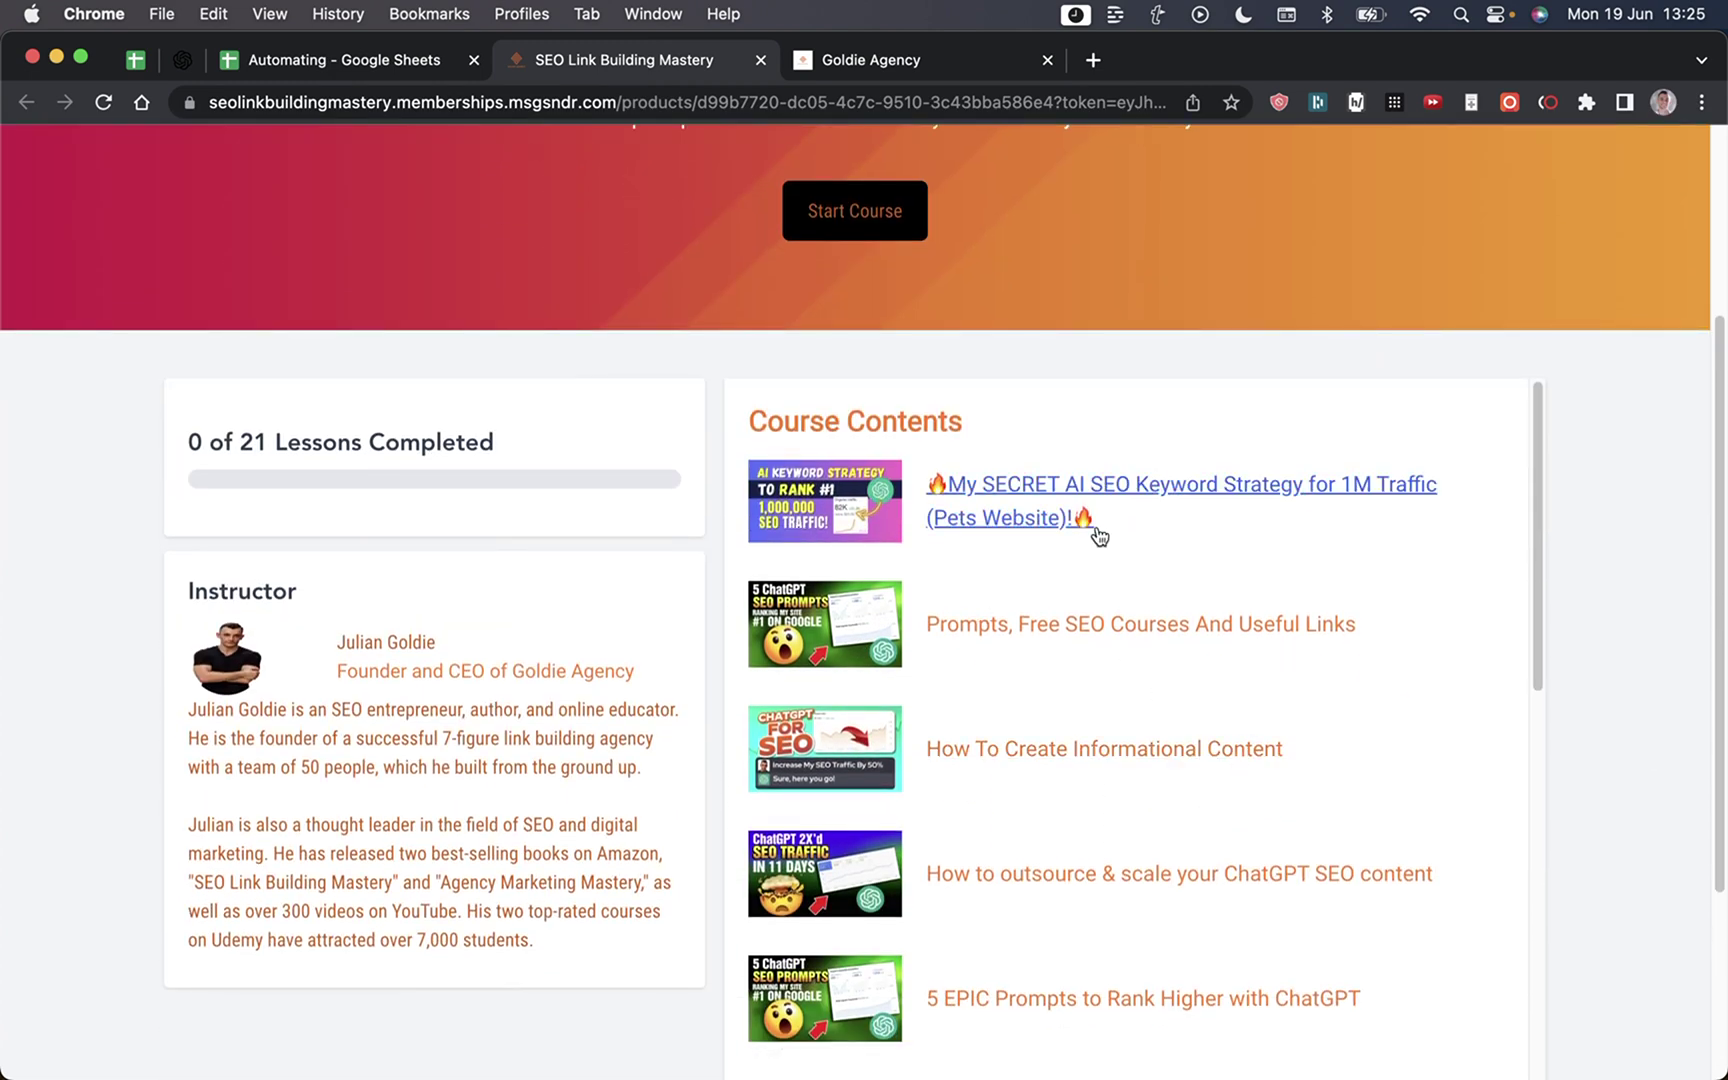
scroll(1186, 657, down, 3)
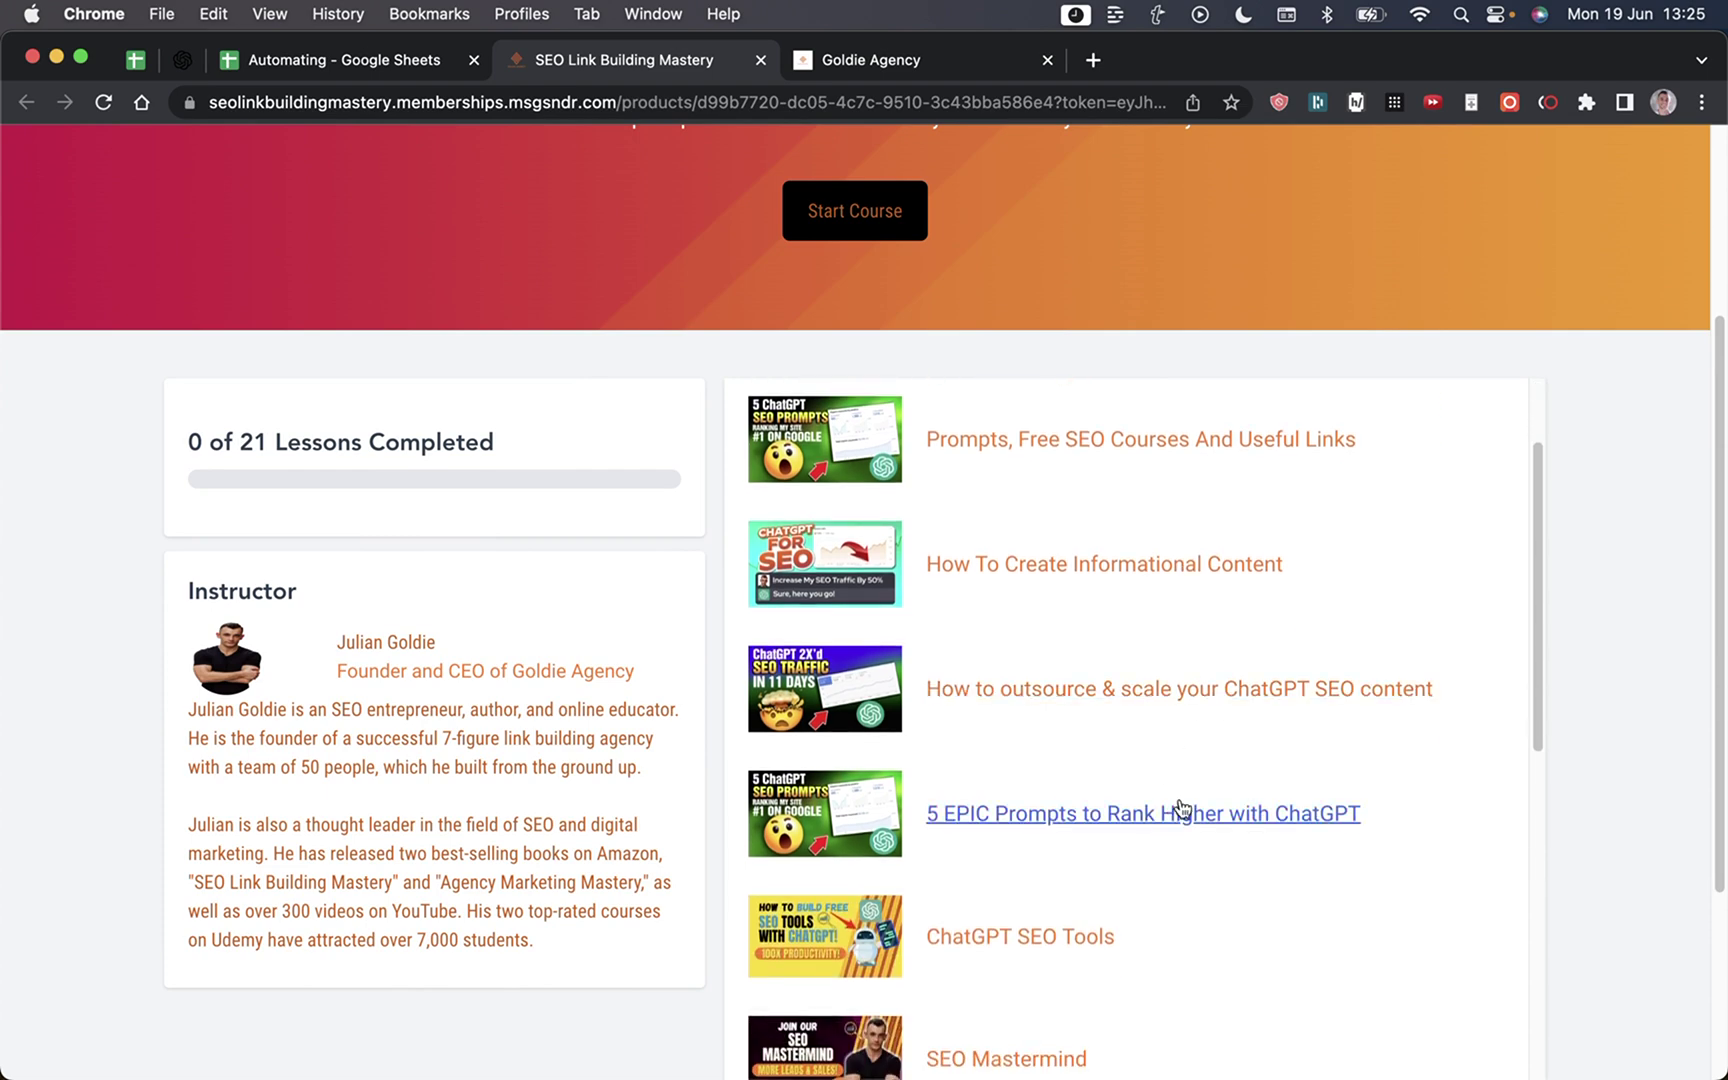
scroll(1178, 805, down, 3)
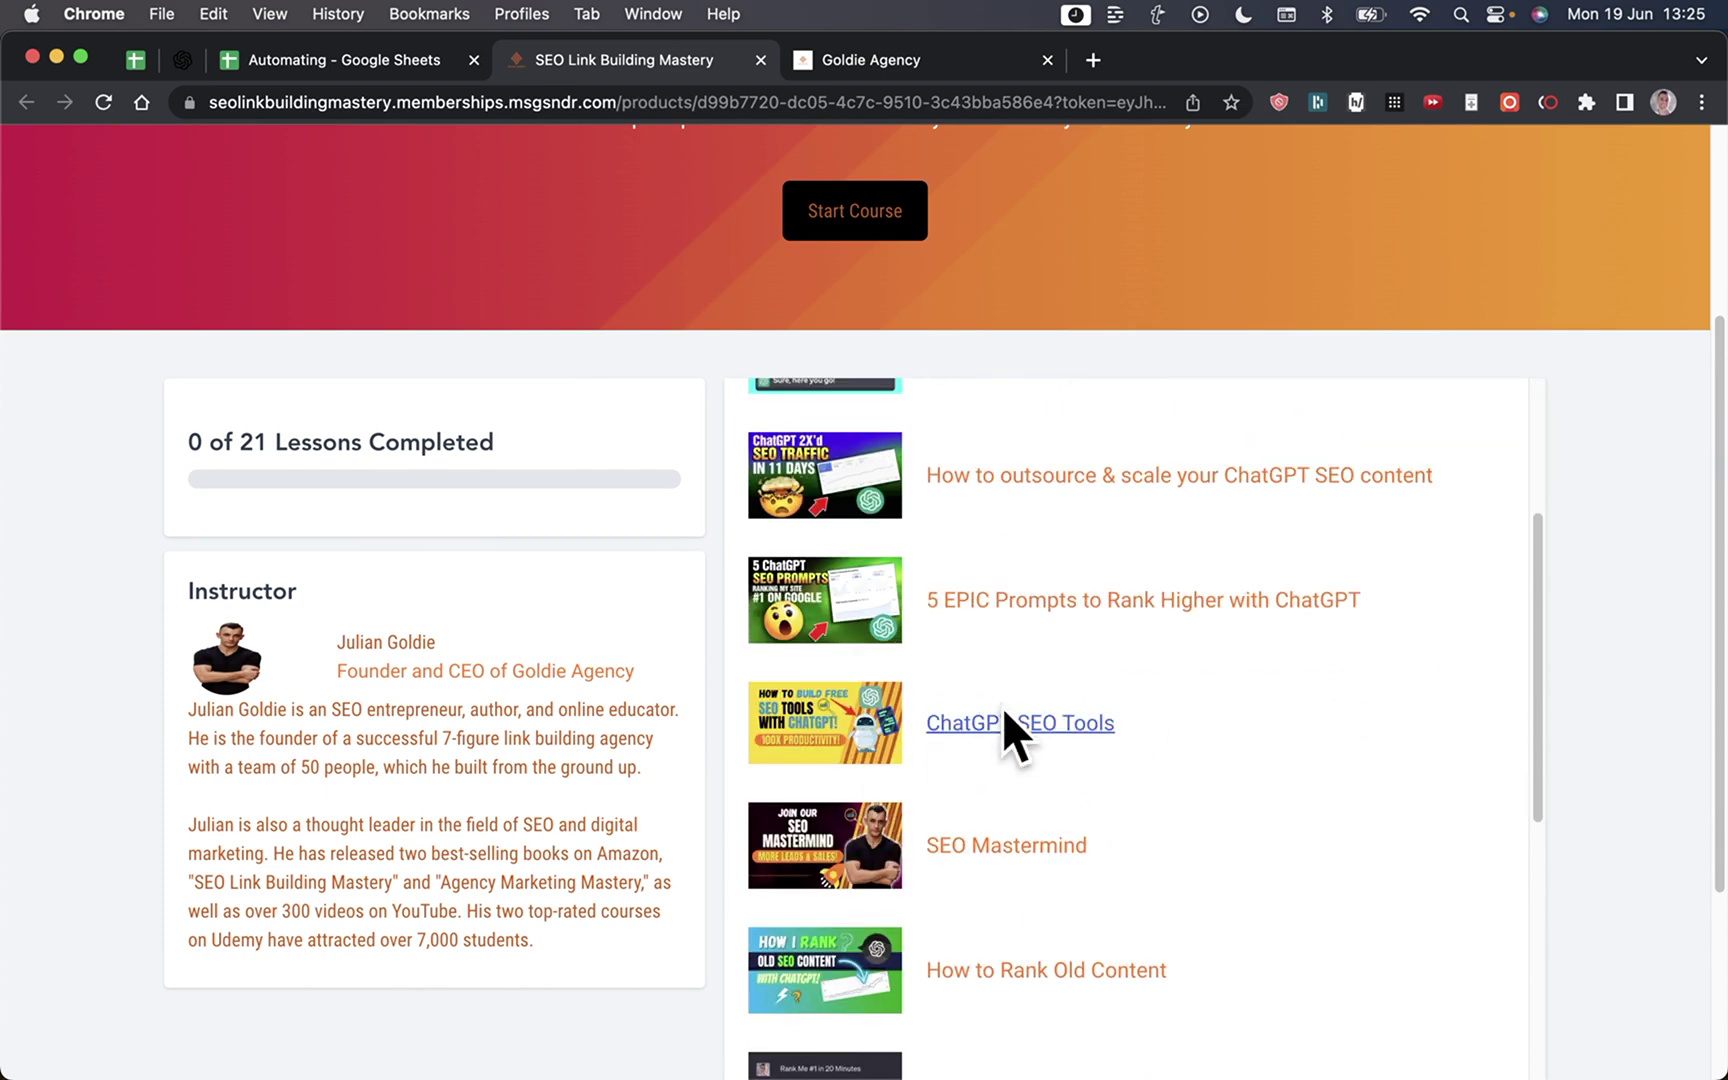
scroll(1002, 720, down, 8)
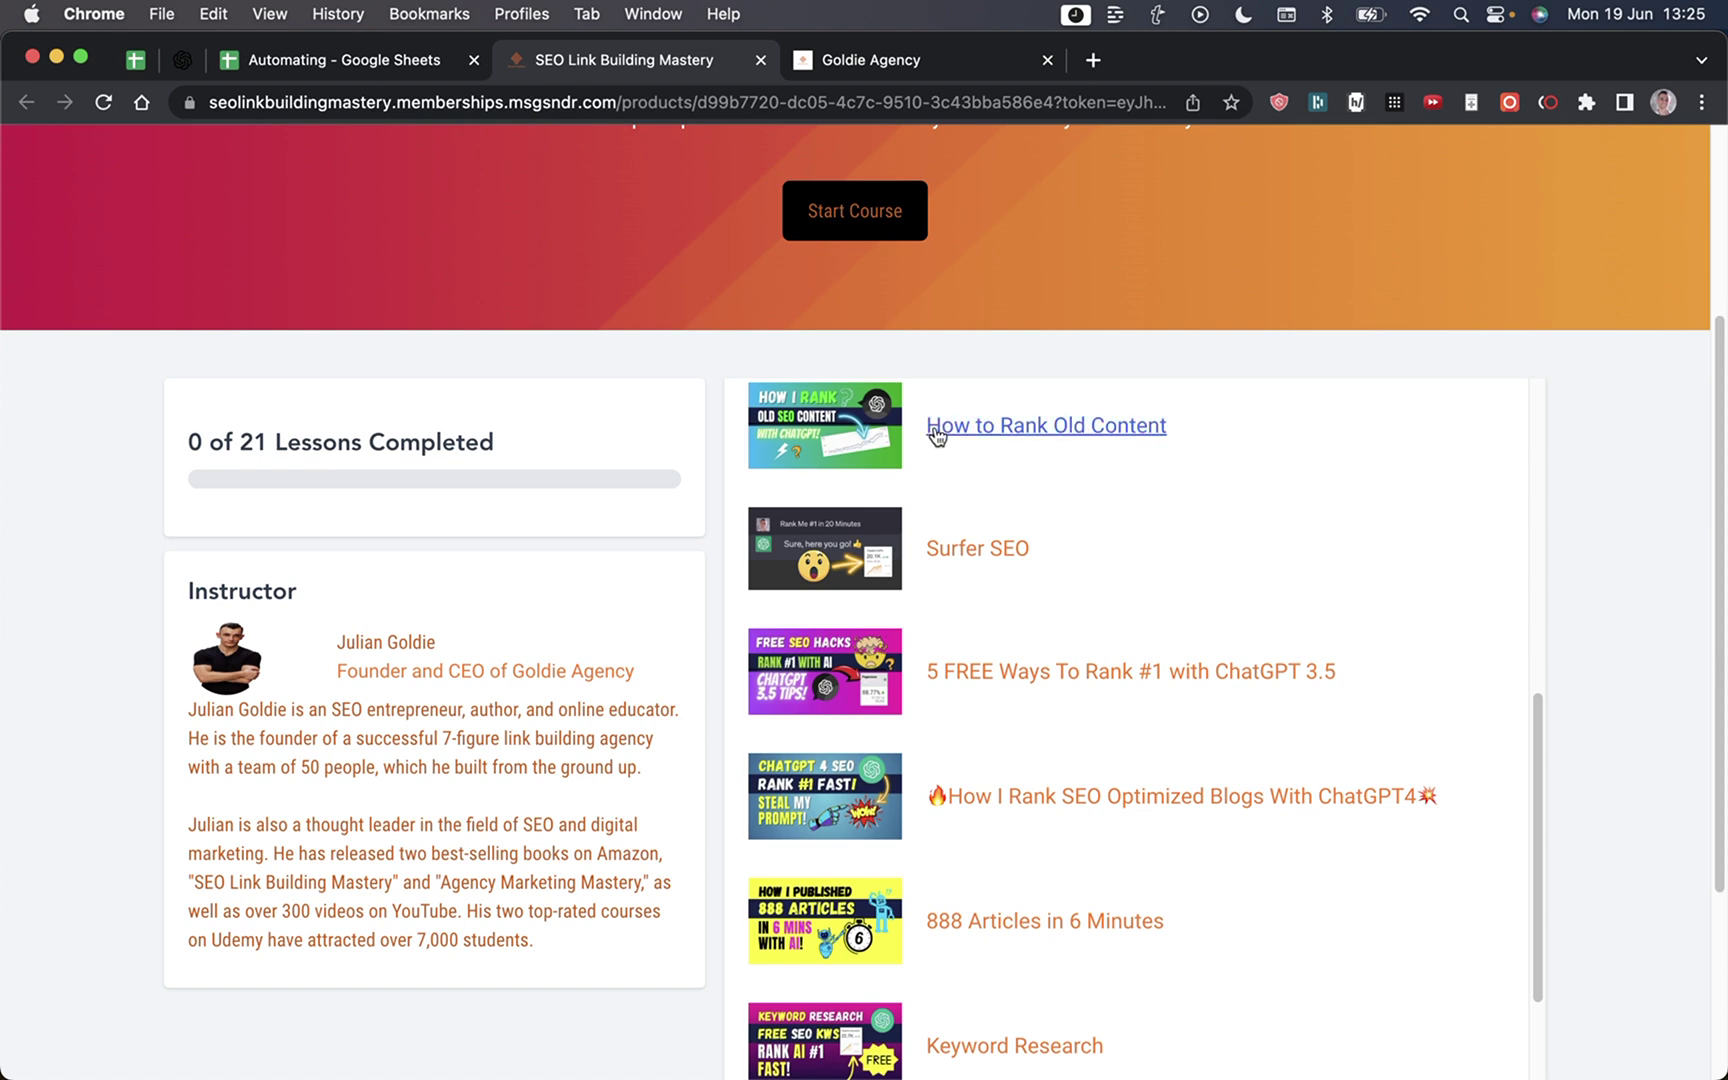
Step: Select the entire Automating sheet and return to the course page to view the lessons on starting a new AI SEO website
click(287, 59)
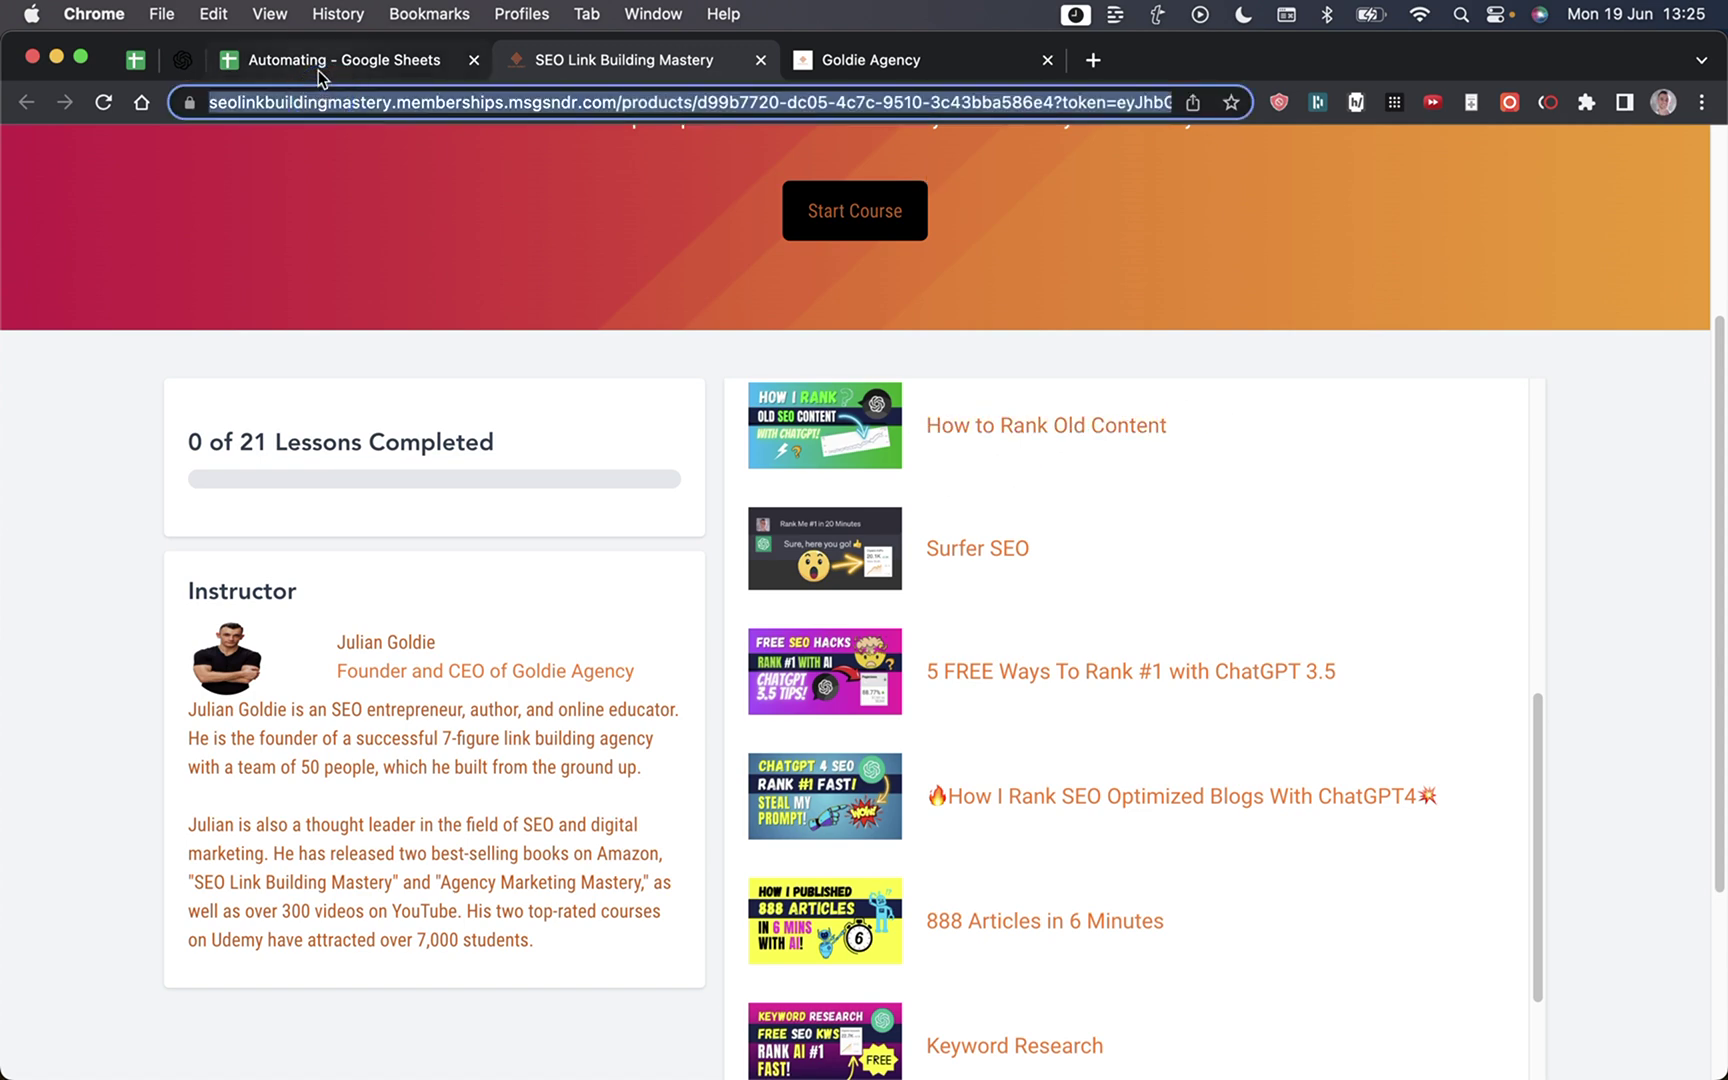
click(28, 309)
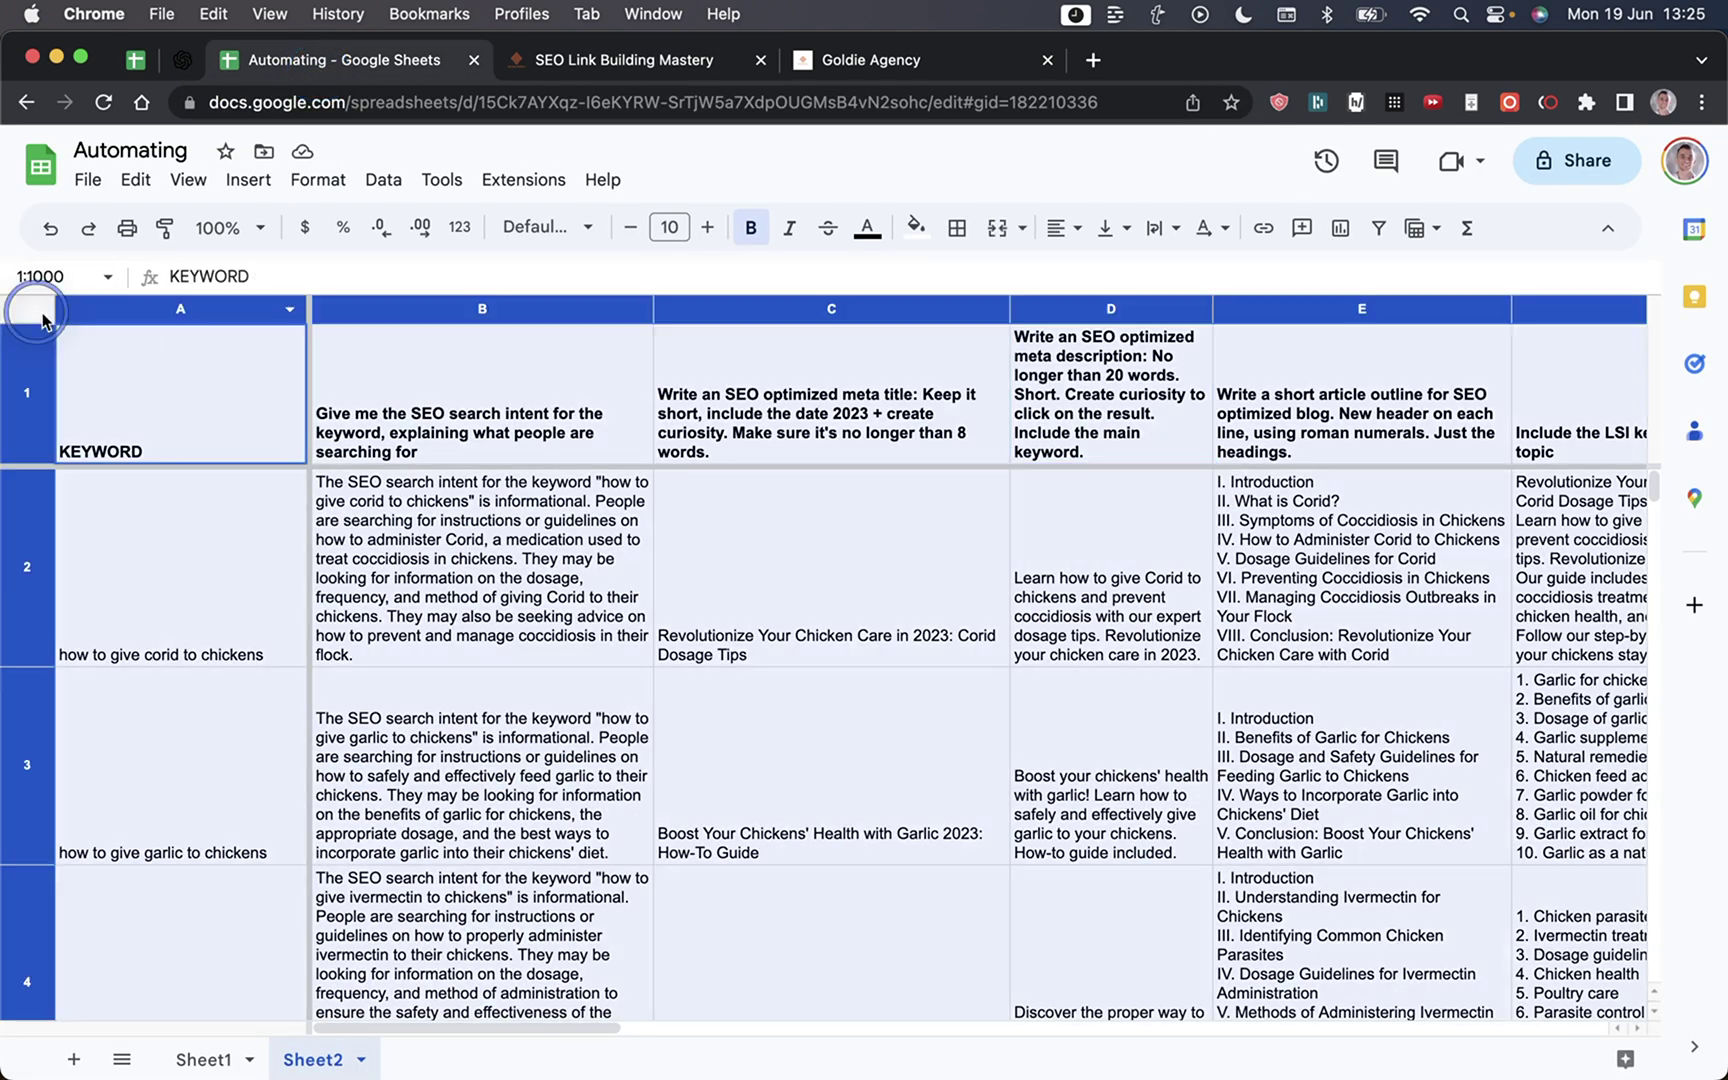
click(578, 55)
scroll(987, 648, down, 20)
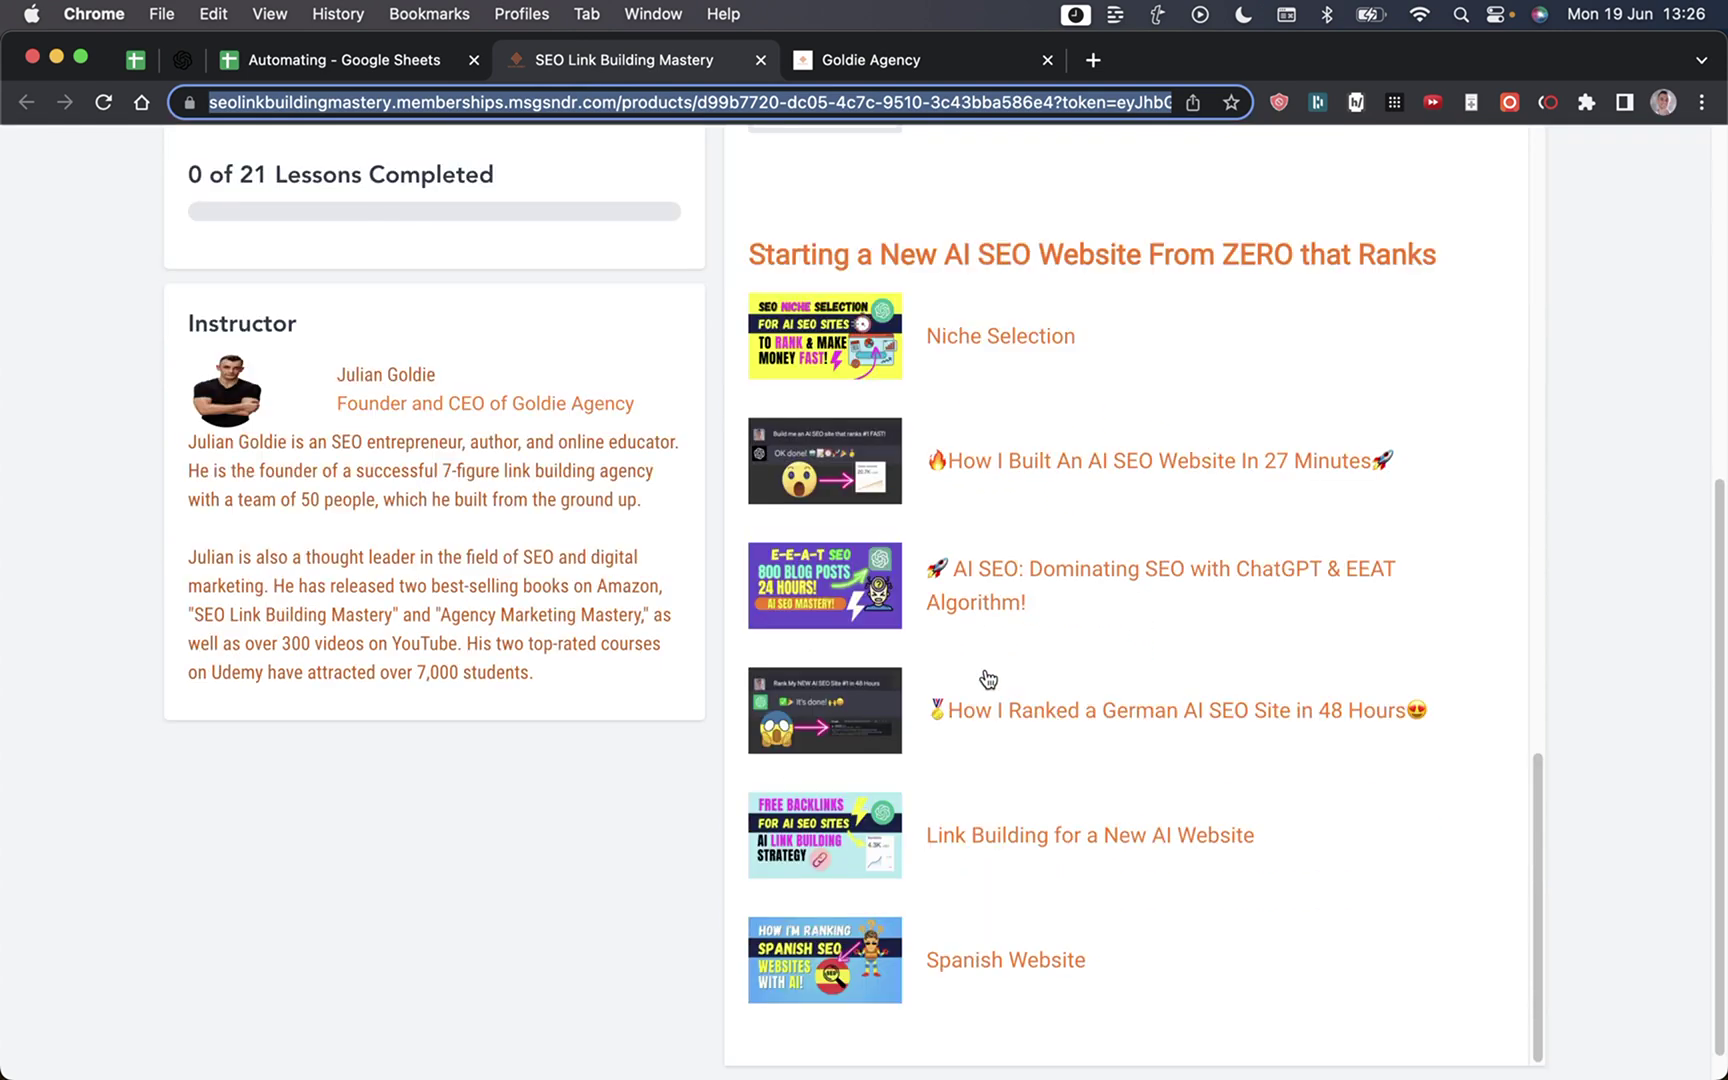